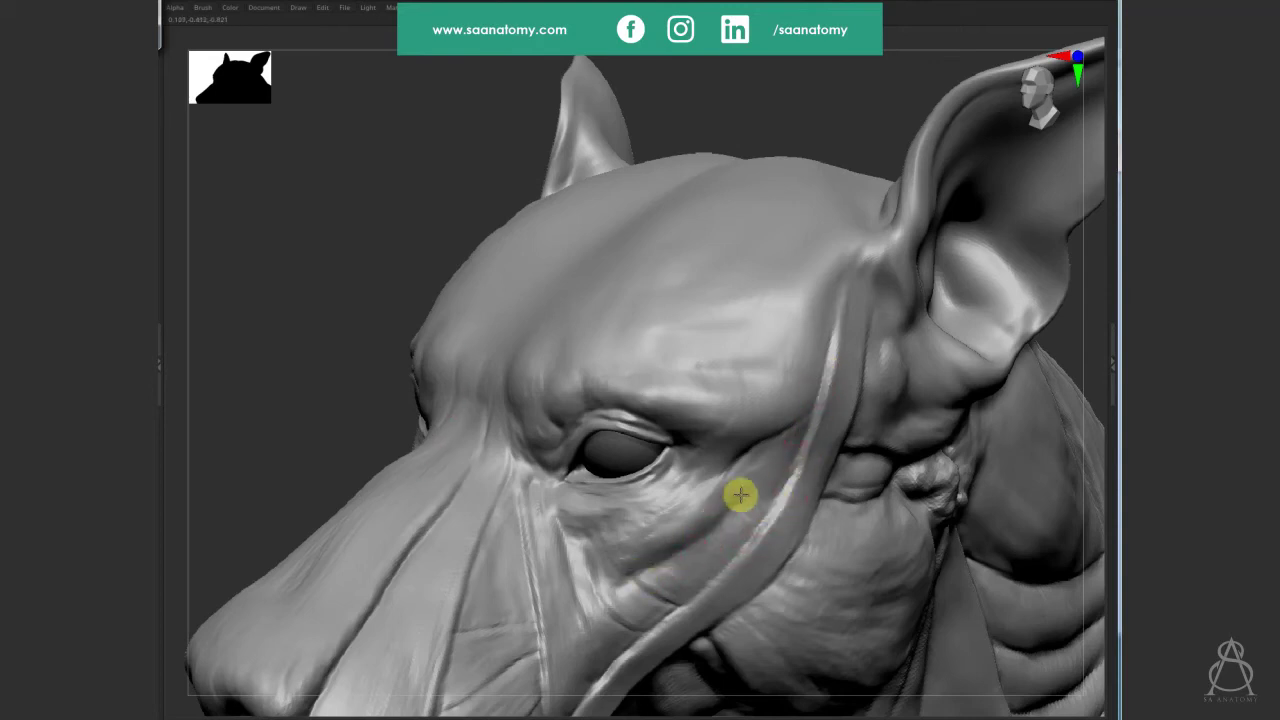
Trace the muscle strap, smooth the wrinkles under the eye and carve the brow crease.
mouse_move(751, 483)
mouse_down()
mouse_move(652, 546)
mouse_move(606, 500)
mouse_move(643, 471)
mouse_move(563, 531)
mouse_move(609, 549)
mouse_move(611, 509)
mouse_up()
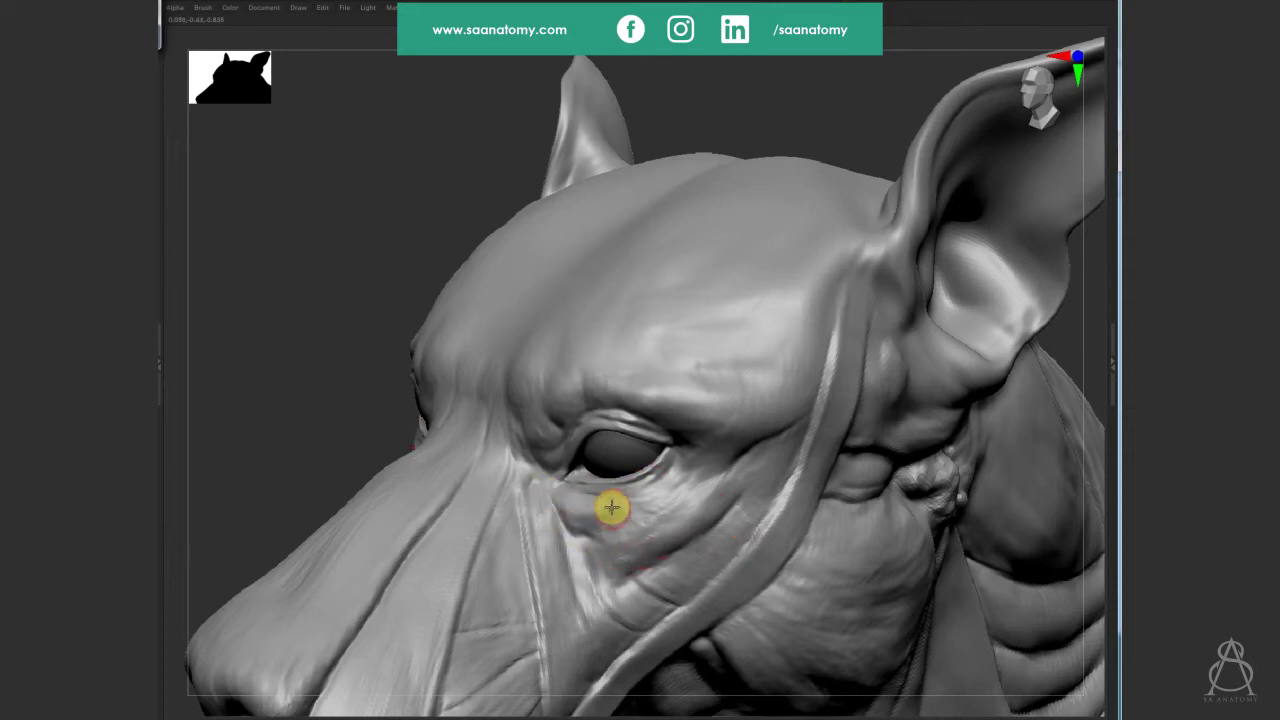
mouse_move(632, 551)
mouse_down()
mouse_move(677, 520)
mouse_move(646, 483)
mouse_move(614, 500)
mouse_move(797, 429)
mouse_move(754, 443)
mouse_move(794, 460)
mouse_move(760, 450)
mouse_move(794, 426)
mouse_move(760, 454)
mouse_move(779, 455)
mouse_move(749, 497)
mouse_move(756, 420)
mouse_up()
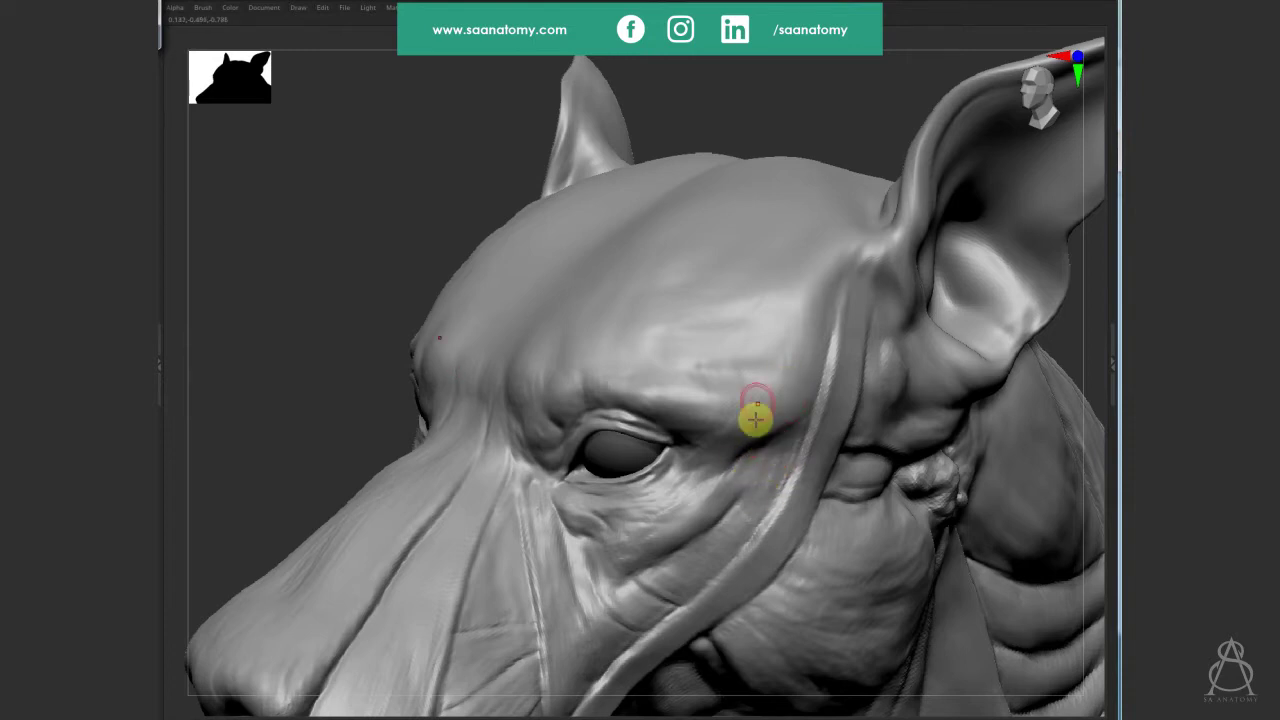
mouse_move(731, 371)
right_down()
mouse_move(723, 431)
mouse_move(759, 374)
right_up()
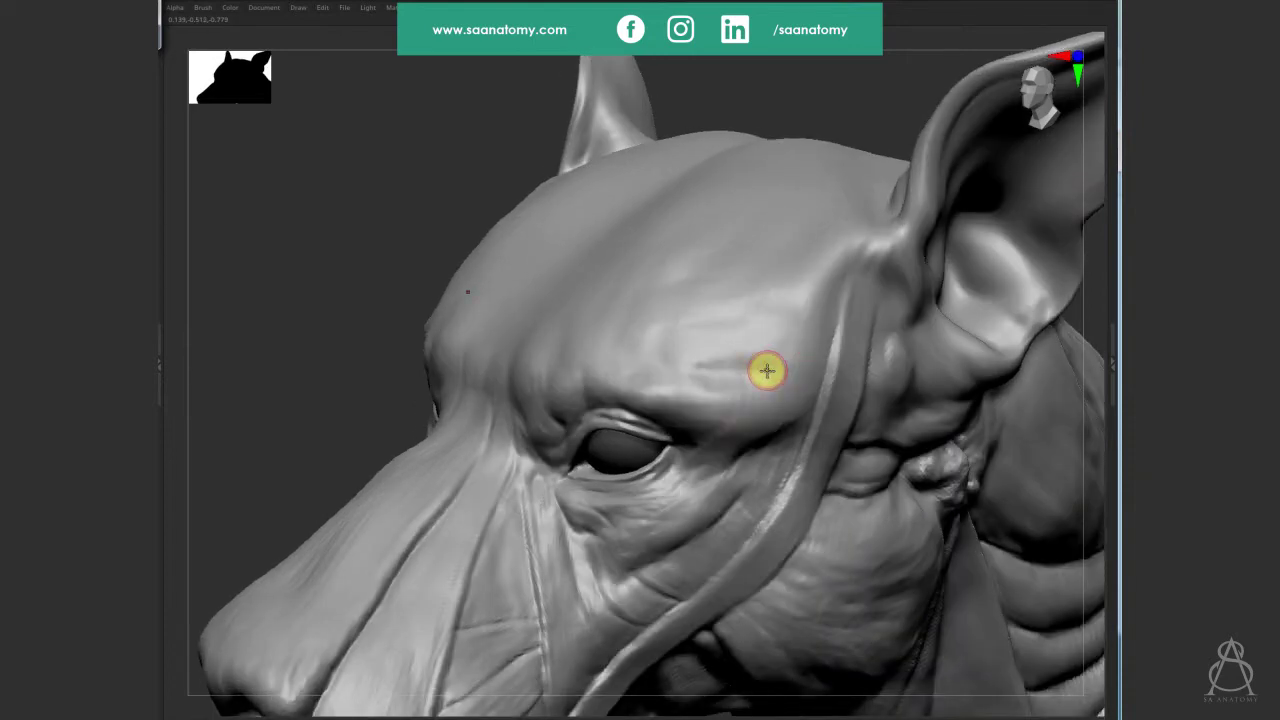
mouse_move(767, 371)
alt+mouse_down()
mouse_move(737, 400)
mouse_move(784, 371)
mouse_move(740, 383)
mouse_move(729, 406)
mouse_move(820, 311)
mouse_move(737, 403)
mouse_move(734, 383)
mouse_move(755, 405)
mouse_move(791, 409)
alt+mouse_up()
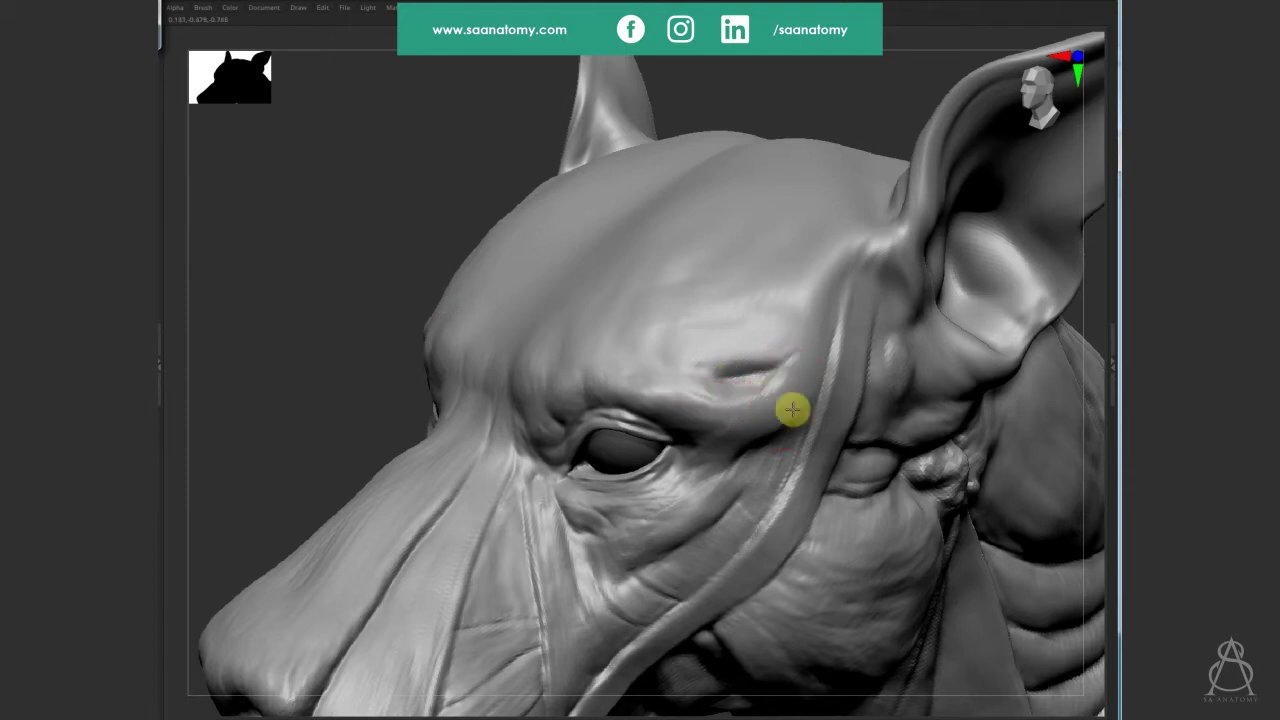
right_drag(822, 393, 771, 441)
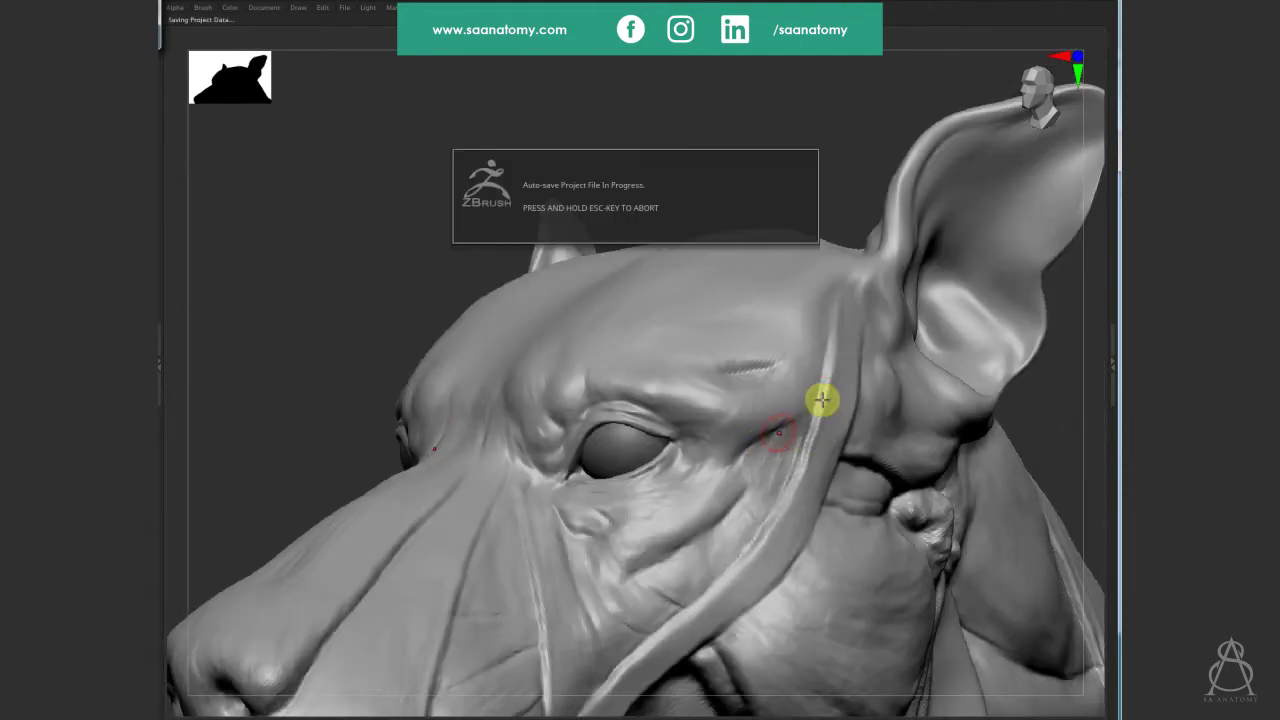
Reshape the brow crease from a higher view and build a thin ridge along the strap edge.
mouse_move(803, 394)
right_down()
mouse_move(780, 434)
mouse_move(500, 290)
right_up()
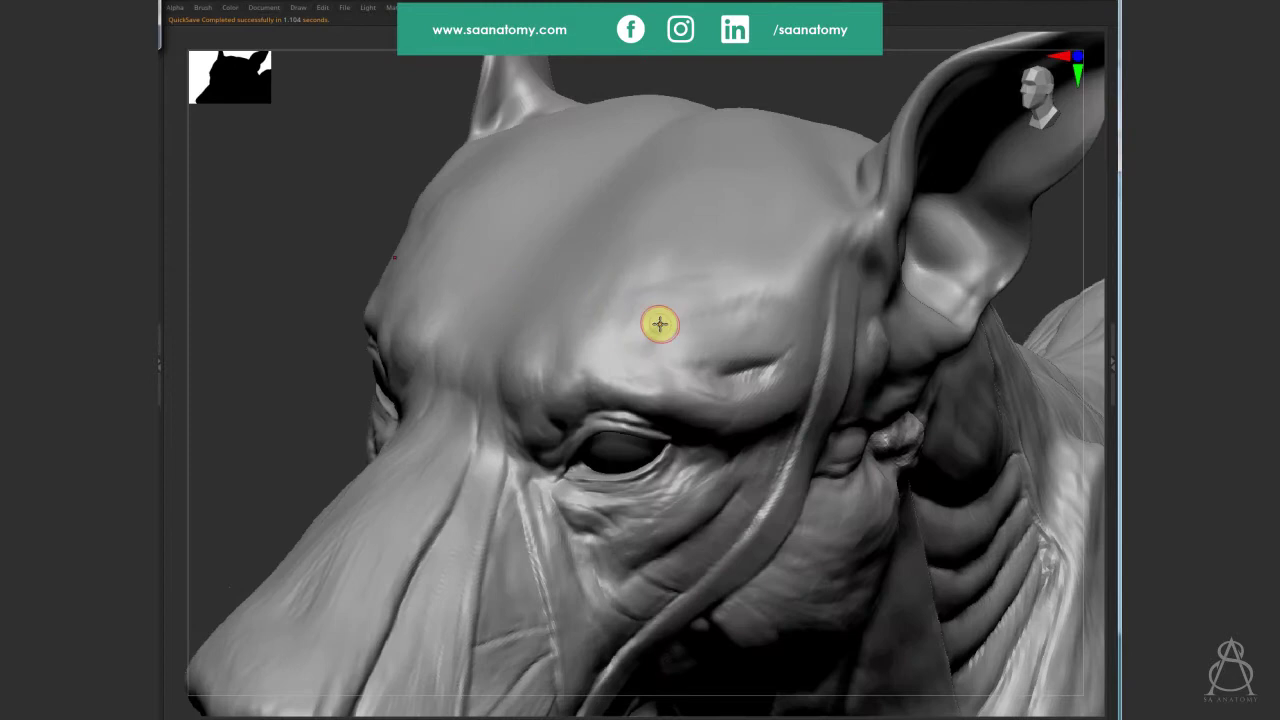
mouse_move(757, 374)
mouse_down()
mouse_move(789, 343)
mouse_move(697, 377)
mouse_move(809, 300)
mouse_move(812, 323)
mouse_up()
mouse_move(812, 323)
right_down()
mouse_move(786, 297)
mouse_move(837, 277)
right_up()
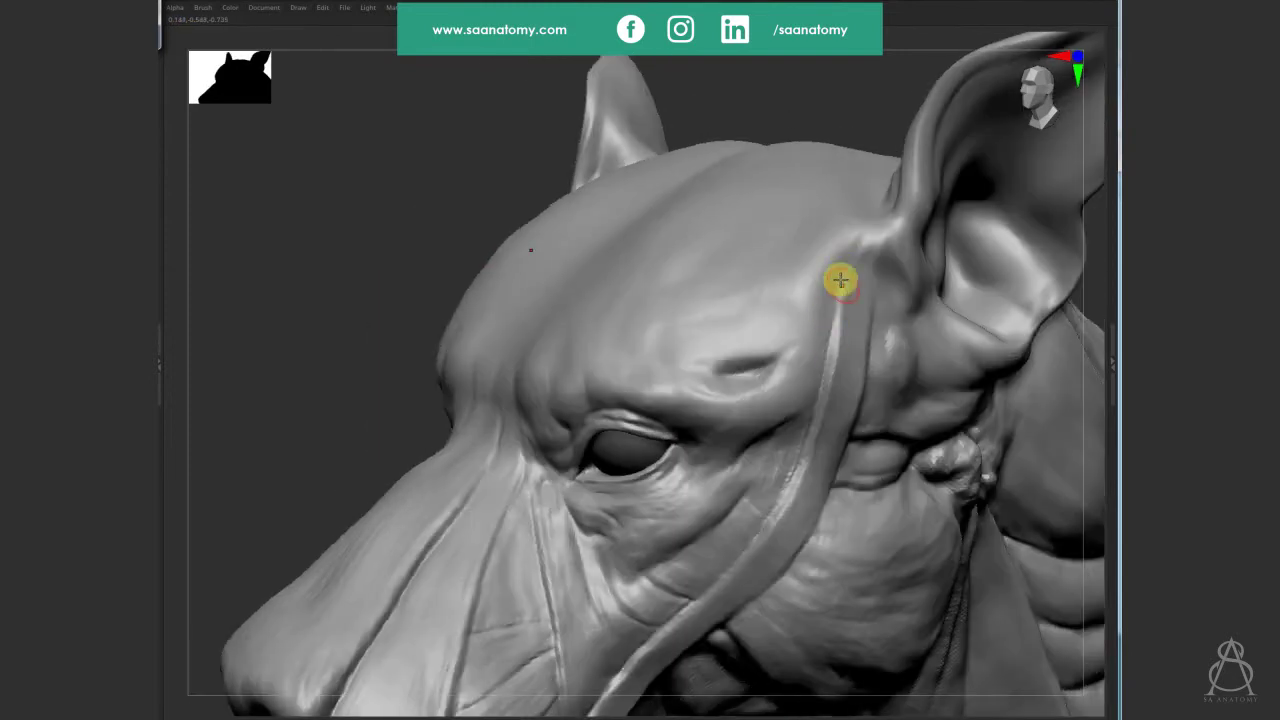
mouse_move(886, 317)
mouse_down()
mouse_move(880, 263)
mouse_move(860, 331)
mouse_up()
right_drag(825, 321, 834, 264)
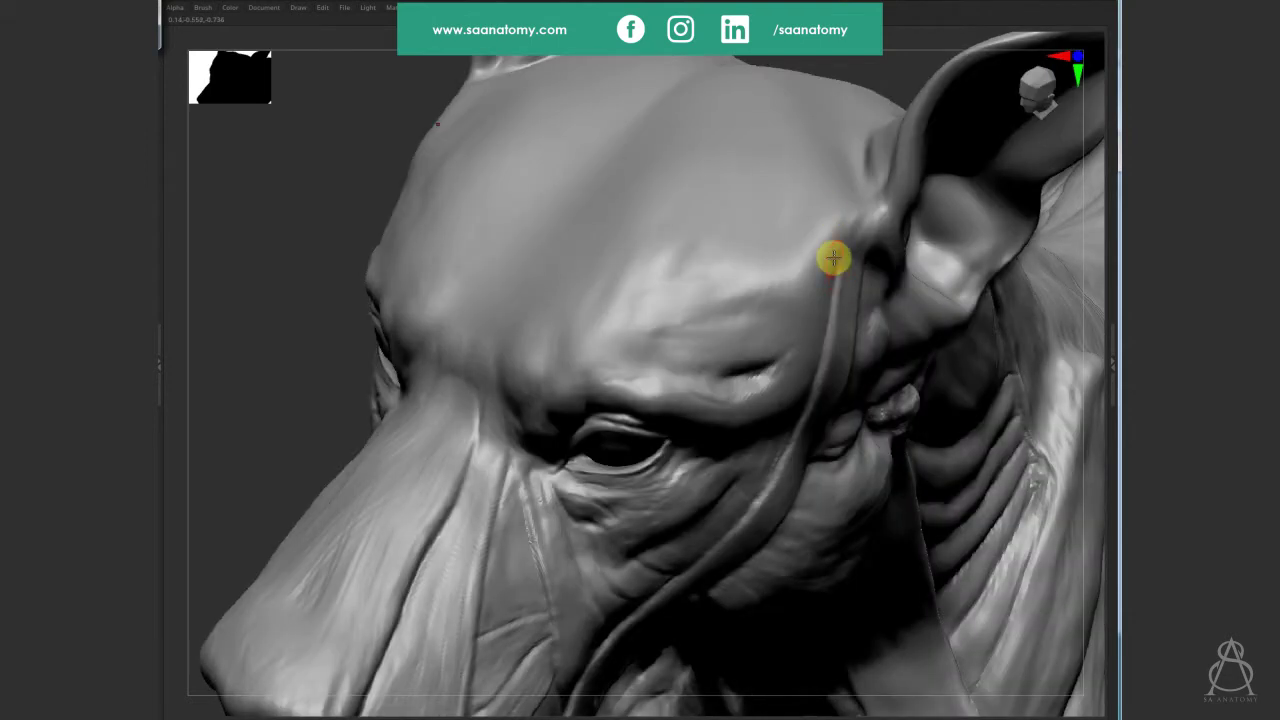
mouse_move(834, 258)
mouse_down()
mouse_move(766, 203)
mouse_move(703, 200)
mouse_move(627, 246)
mouse_up()
Smooth the forearm muscles from below, then subtly reshape the forehead and brow surface.
mouse_move(643, 233)
right_down()
mouse_move(640, 320)
mouse_move(723, 186)
right_up()
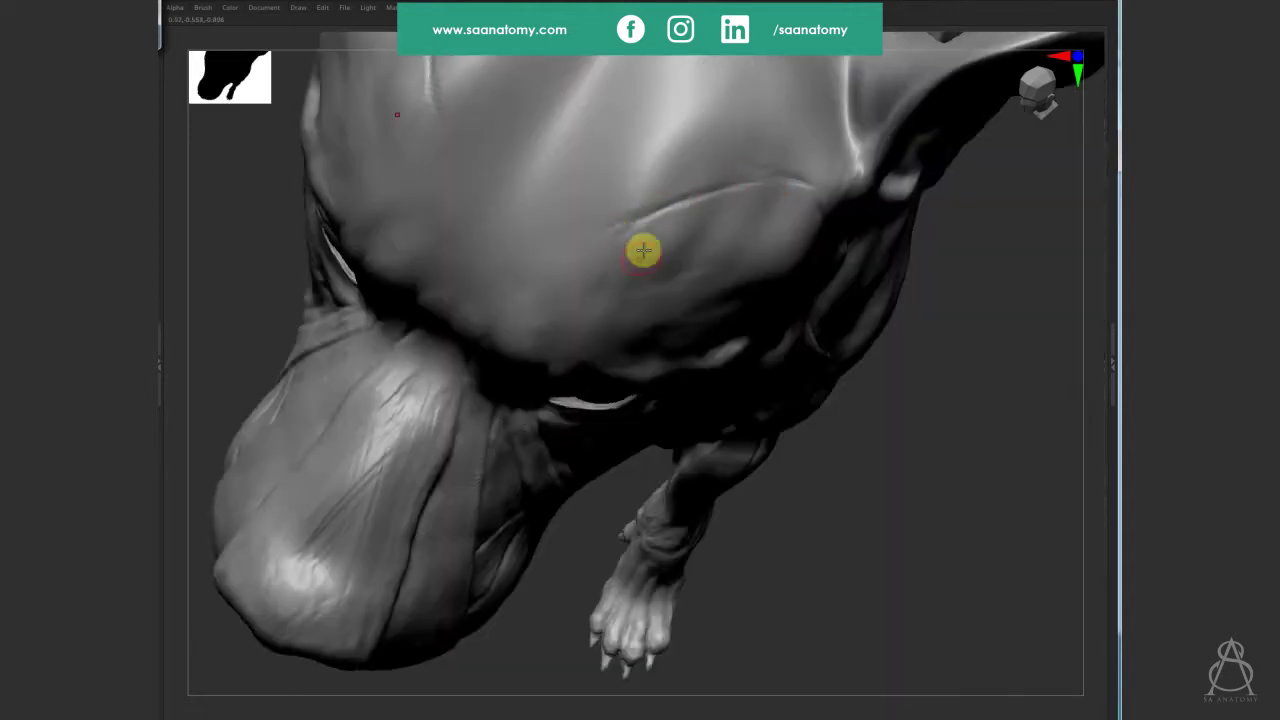
drag(643, 251, 626, 217)
mouse_move(387, 505)
mouse_down()
mouse_move(371, 471)
mouse_move(414, 451)
mouse_move(417, 409)
mouse_move(387, 403)
mouse_move(411, 446)
mouse_move(426, 397)
mouse_move(337, 506)
mouse_move(380, 442)
mouse_move(363, 543)
mouse_move(291, 551)
mouse_move(409, 389)
mouse_move(735, 376)
mouse_up()
mouse_move(735, 376)
right_down()
mouse_move(634, 263)
mouse_move(623, 160)
right_up()
mouse_move(638, 158)
mouse_down()
mouse_move(709, 134)
mouse_move(629, 174)
mouse_move(614, 226)
mouse_move(711, 139)
mouse_move(754, 263)
mouse_move(806, 311)
mouse_move(609, 200)
mouse_move(856, 311)
mouse_up()
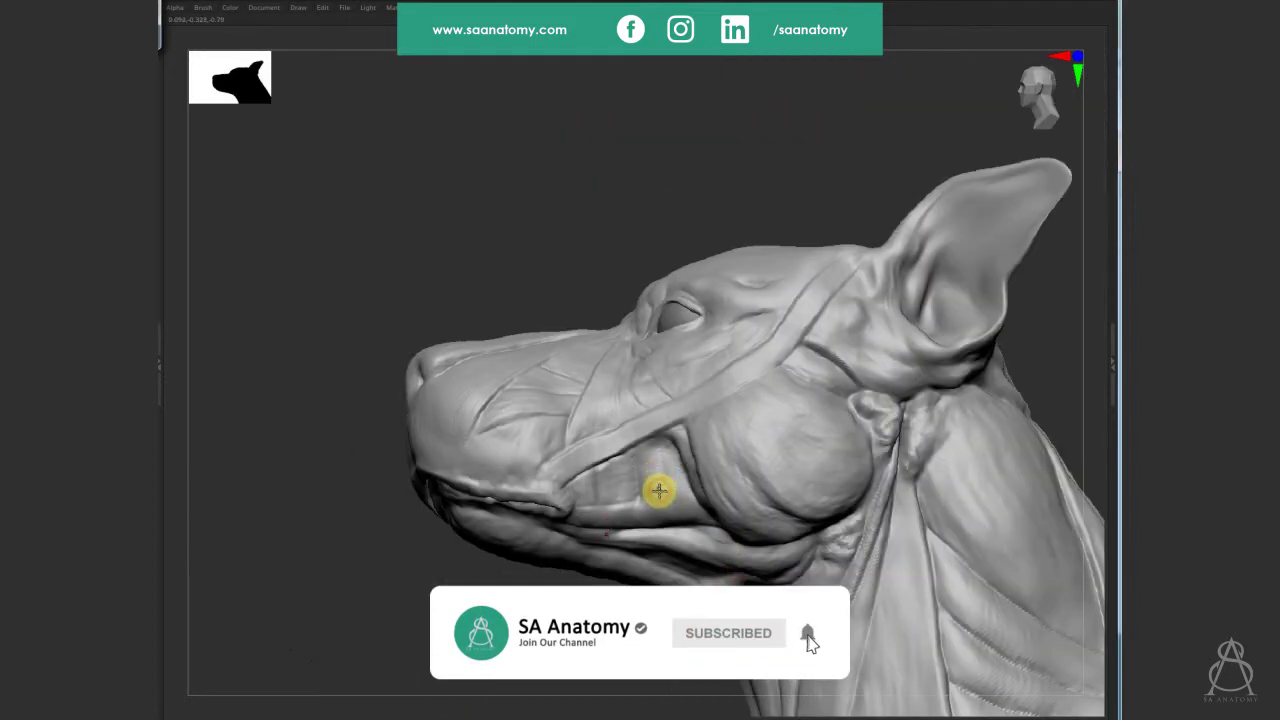
Smooth the cheek below the eye and inspect the head from front three-quarter angles.
mouse_move(668, 507)
mouse_down()
mouse_move(646, 483)
mouse_move(736, 497)
mouse_up()
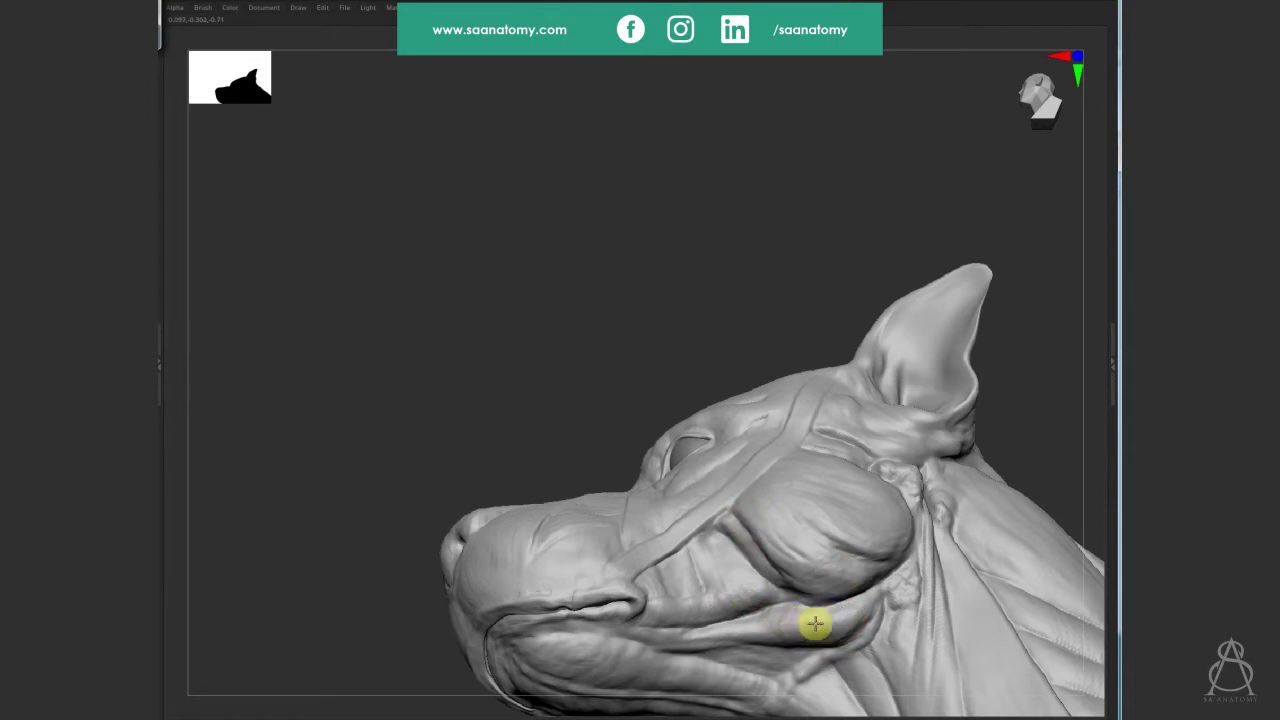
mouse_move(815, 624)
right_down()
mouse_move(857, 589)
mouse_move(846, 503)
mouse_move(876, 524)
mouse_move(846, 429)
mouse_move(823, 511)
mouse_move(844, 330)
right_up()
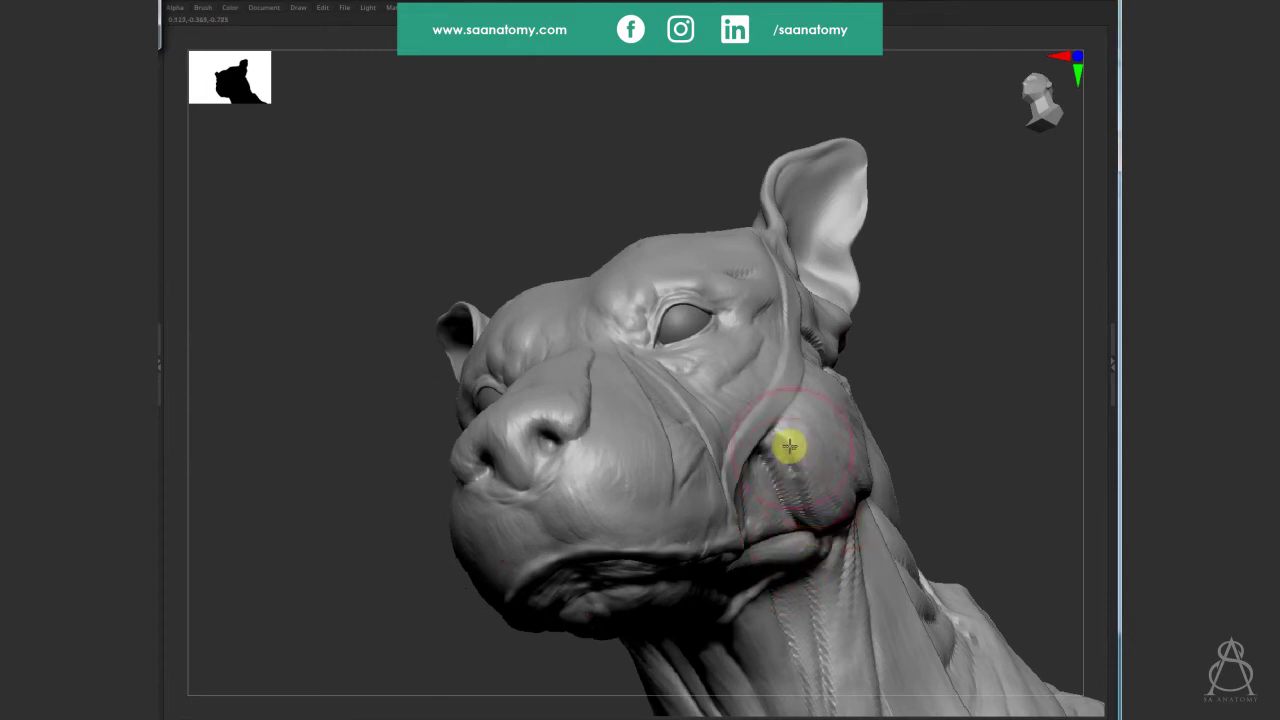
mouse_move(869, 457)
right_down()
mouse_move(955, 390)
mouse_move(820, 537)
mouse_move(966, 360)
mouse_move(989, 351)
right_up()
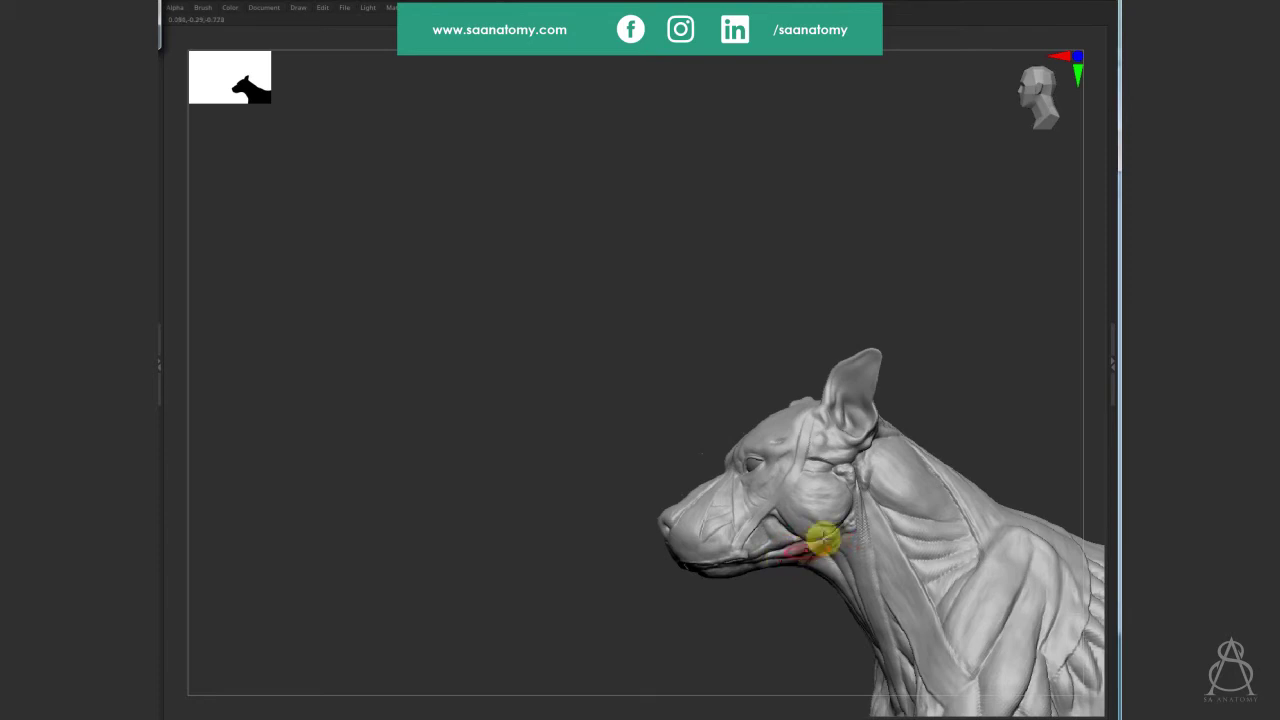
right_drag(822, 539, 800, 547)
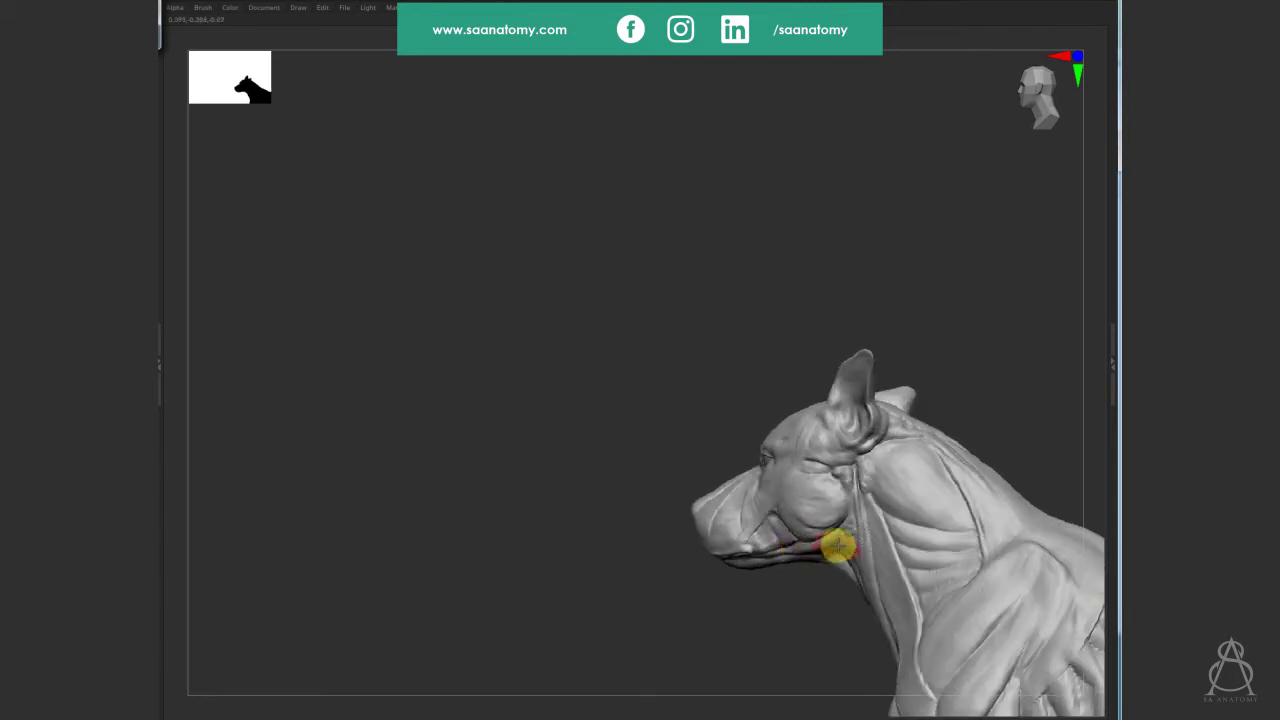
mouse_move(834, 540)
right_down()
mouse_move(954, 380)
mouse_move(770, 537)
mouse_move(791, 497)
mouse_move(857, 451)
mouse_move(877, 320)
mouse_move(906, 352)
mouse_move(608, 466)
right_up()
Step up one subdivision level and smooth the hatched scratch marks off the brow.
key(d)
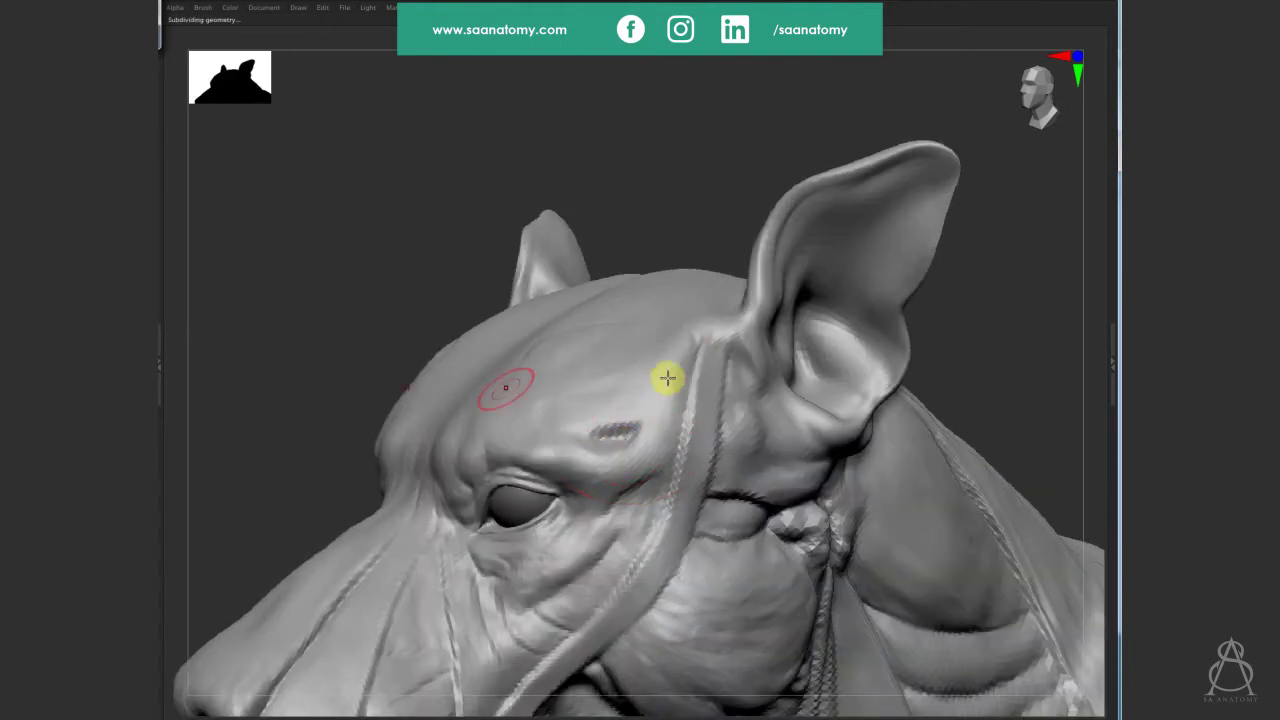
mouse_move(668, 377)
shift+mouse_down()
mouse_move(612, 430)
mouse_move(632, 442)
shift+mouse_up()
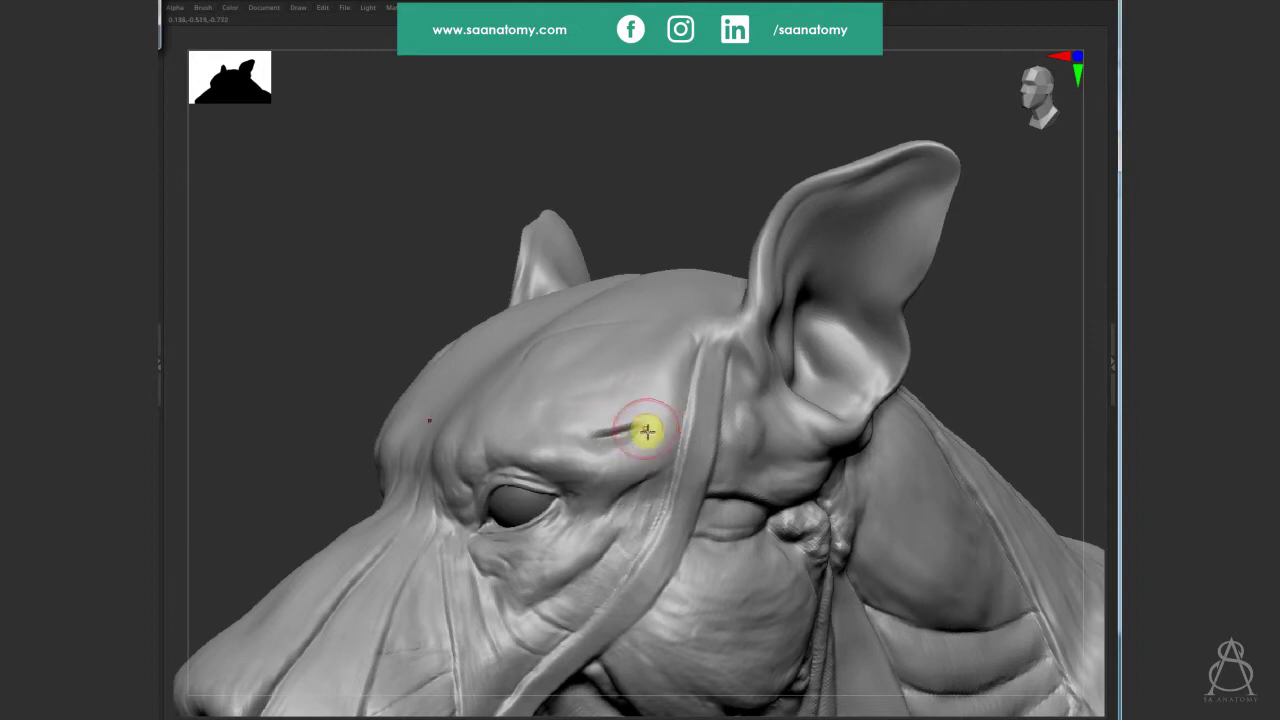
mouse_move(749, 386)
right_down()
mouse_move(700, 409)
mouse_move(687, 346)
right_up()
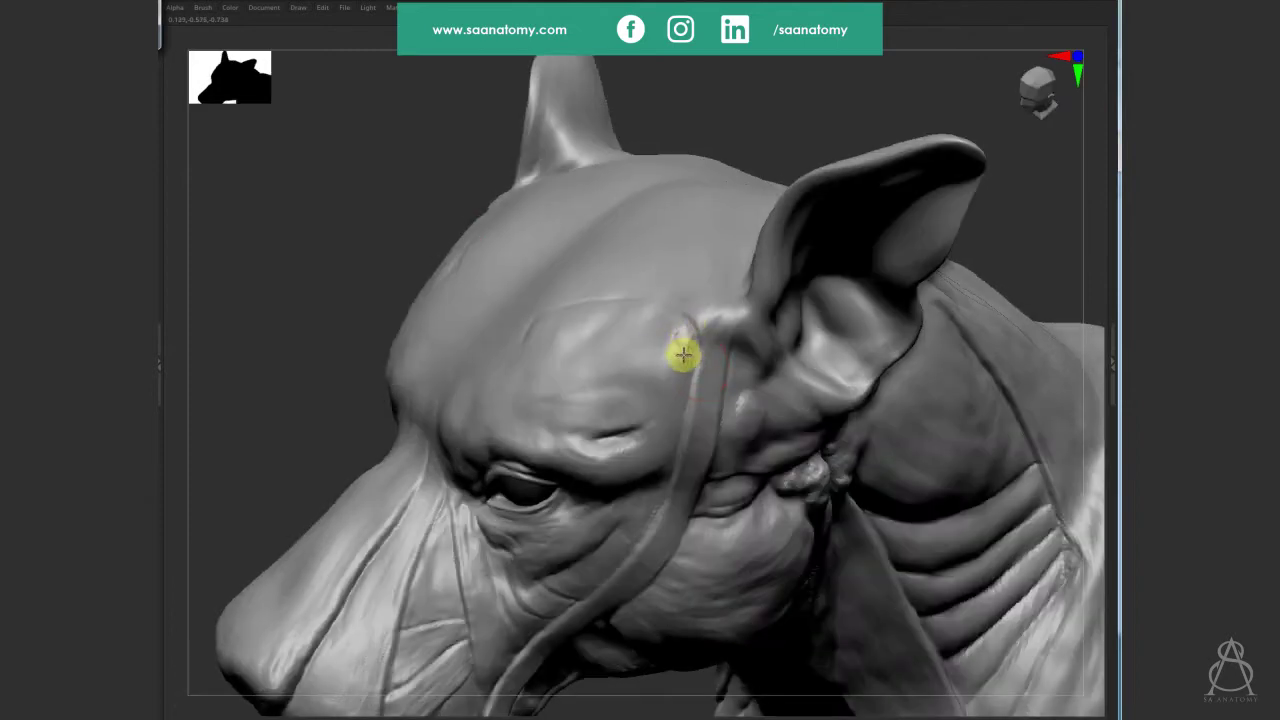
right_drag(706, 346, 713, 326)
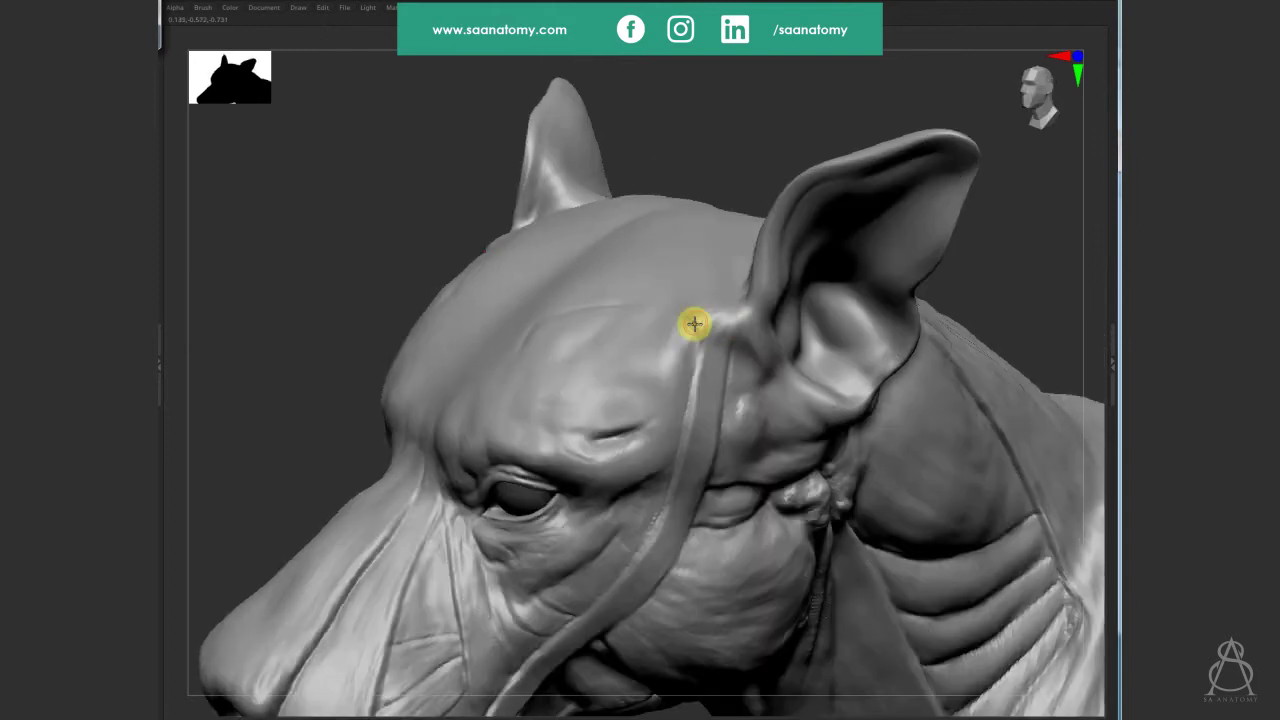
Compare subdivision levels, settle on the lower faceted one and zoom out to the whole dog.
key(shift+d)
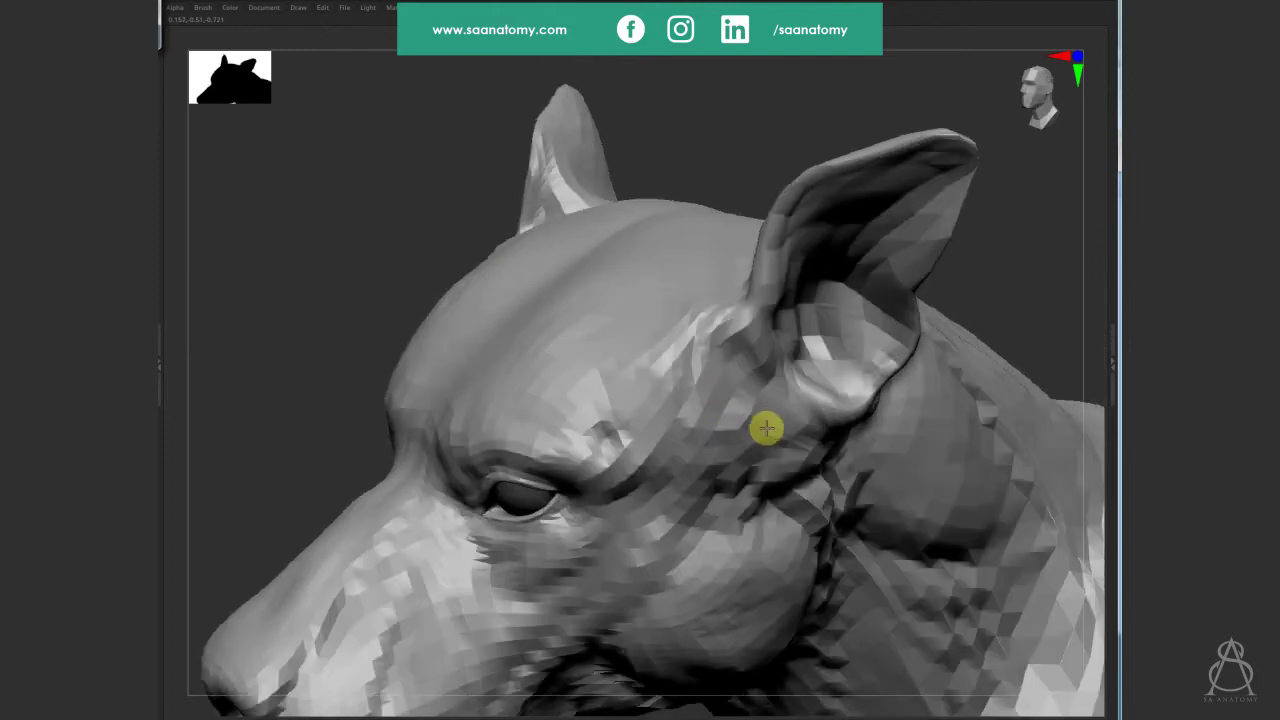
key(d)
key(shift+d)
mouse_move(703, 408)
ctrl+right_down()
mouse_move(766, 481)
mouse_move(689, 609)
mouse_move(614, 640)
mouse_move(803, 403)
mouse_move(867, 384)
mouse_move(914, 411)
mouse_move(911, 477)
mouse_move(871, 509)
mouse_move(876, 350)
ctrl+right_up()
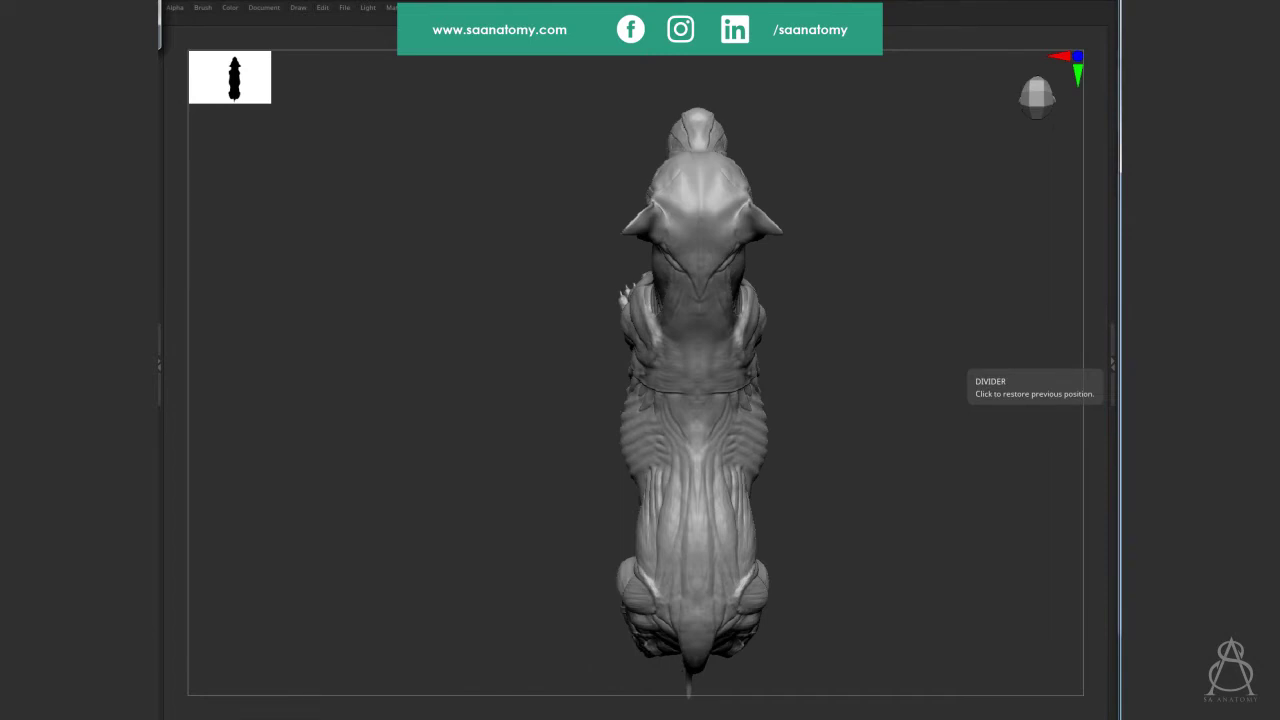
Zoom in on the chest, adjust Draw Size and carve fibrous streaks into it.
mouse_move(807, 460)
right_down()
mouse_move(849, 414)
mouse_move(797, 383)
mouse_move(789, 354)
mouse_move(772, 385)
mouse_move(808, 460)
mouse_move(800, 426)
mouse_move(798, 445)
right_up()
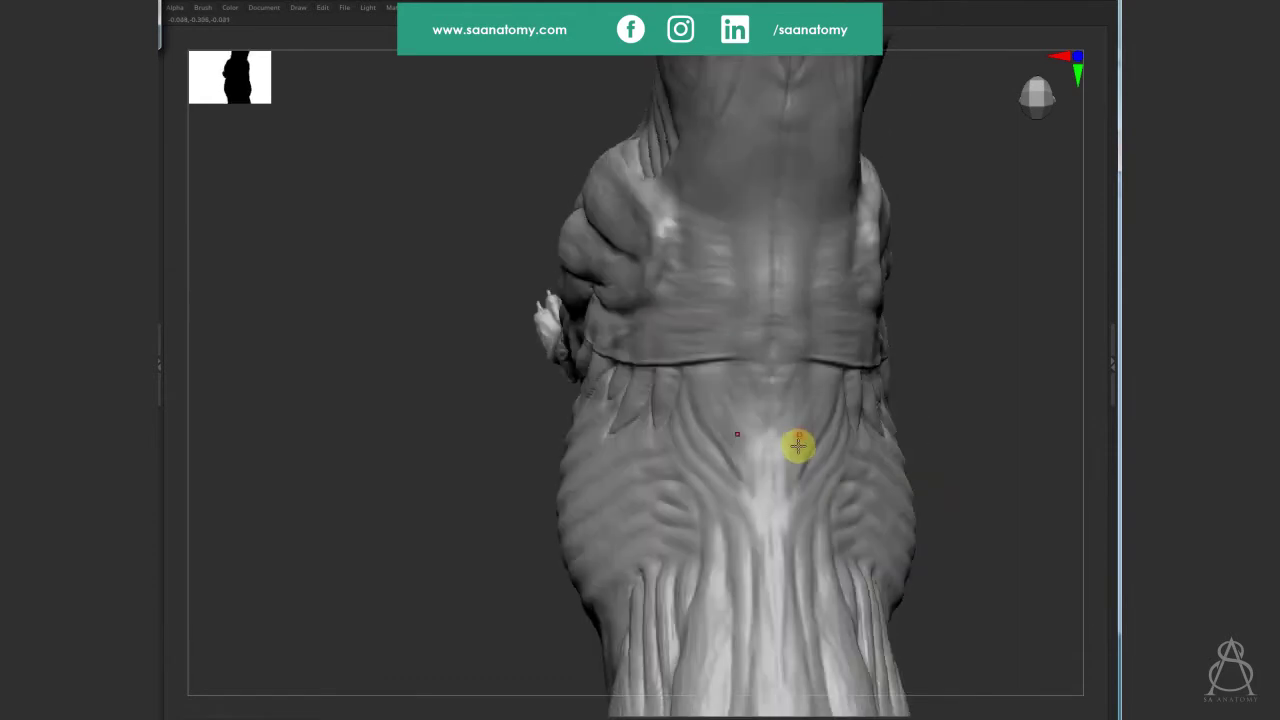
key(s)
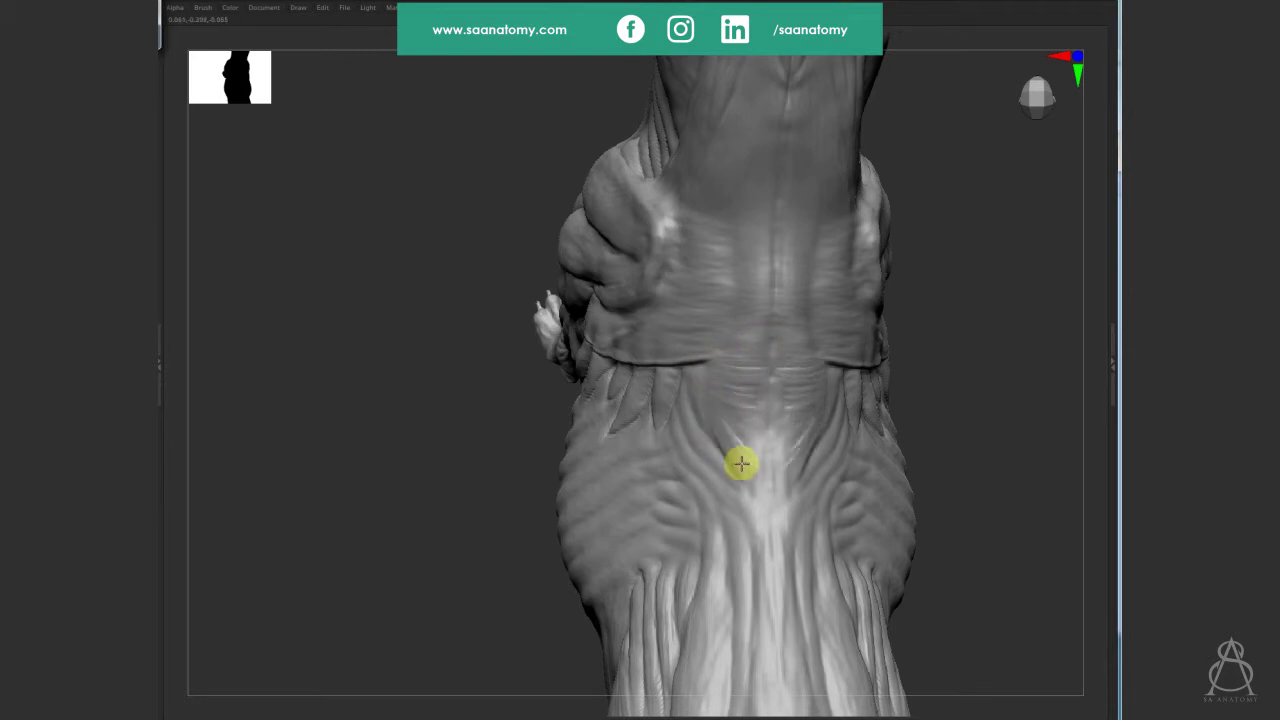
mouse_move(718, 428)
mouse_down()
mouse_move(729, 429)
mouse_move(724, 405)
mouse_up()
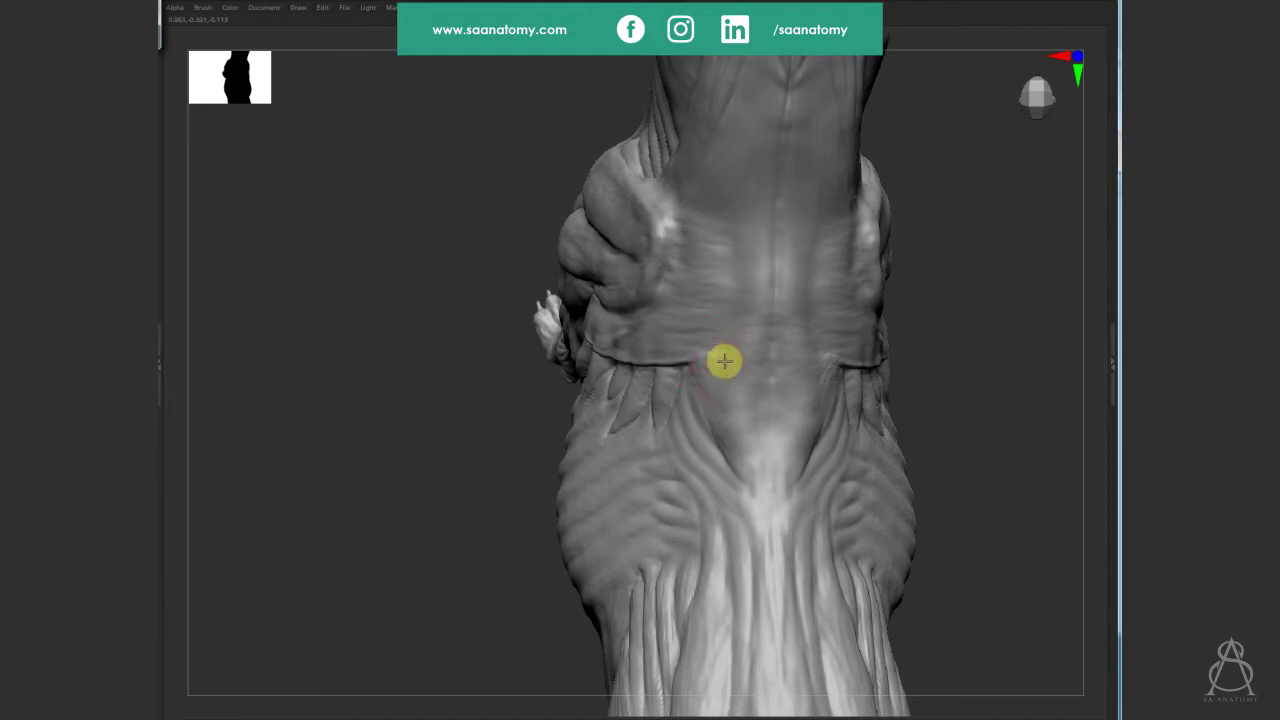
mouse_move(724, 361)
mouse_down()
mouse_move(736, 373)
mouse_move(705, 374)
mouse_move(676, 399)
mouse_move(490, 354)
mouse_up()
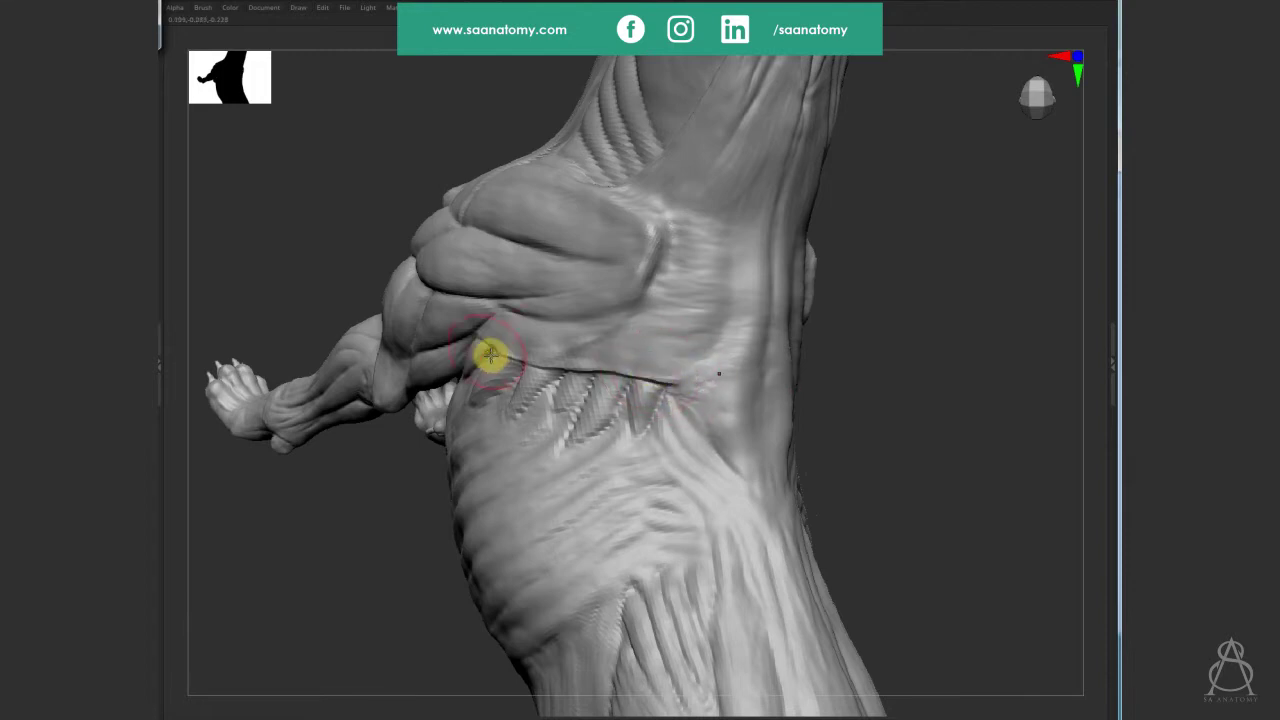
Re-sculpt the serratus fibres on the torso side and smooth the crease beside them.
mouse_move(720, 391)
mouse_down()
mouse_move(720, 443)
mouse_move(753, 444)
mouse_up()
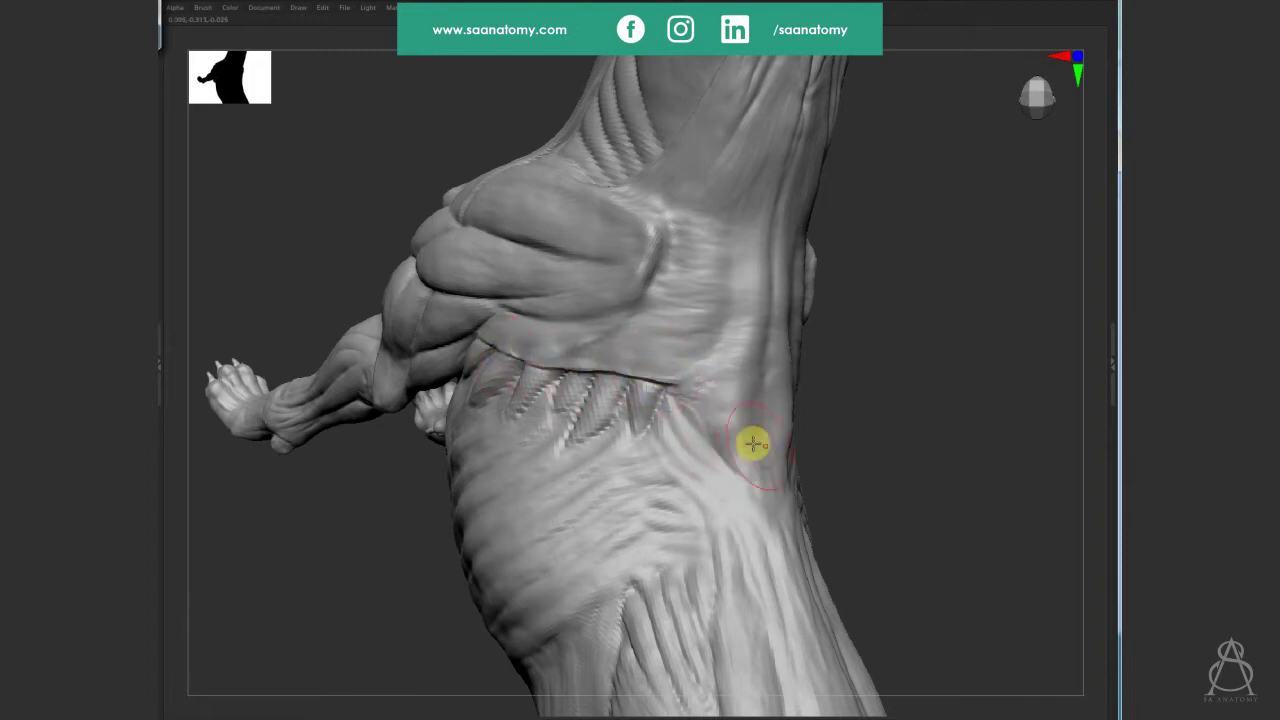
drag(696, 376, 694, 363)
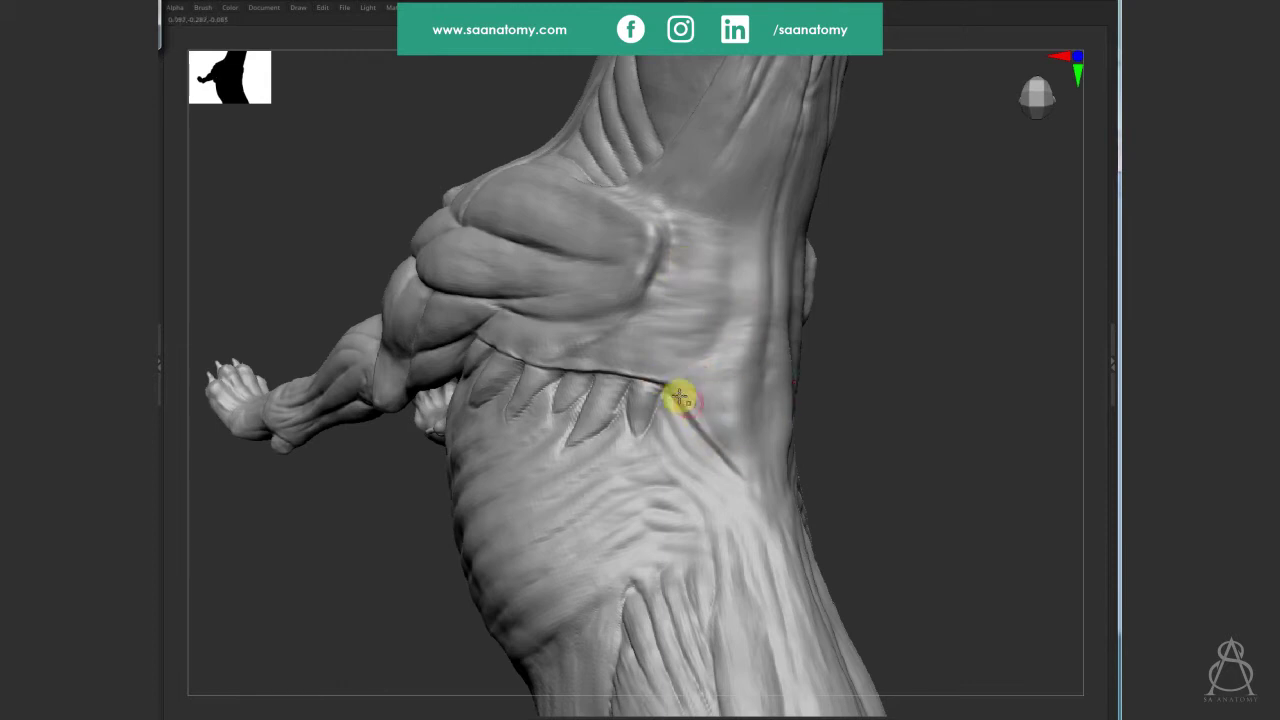
mouse_move(760, 400)
mouse_down()
mouse_move(929, 412)
mouse_move(760, 294)
mouse_up()
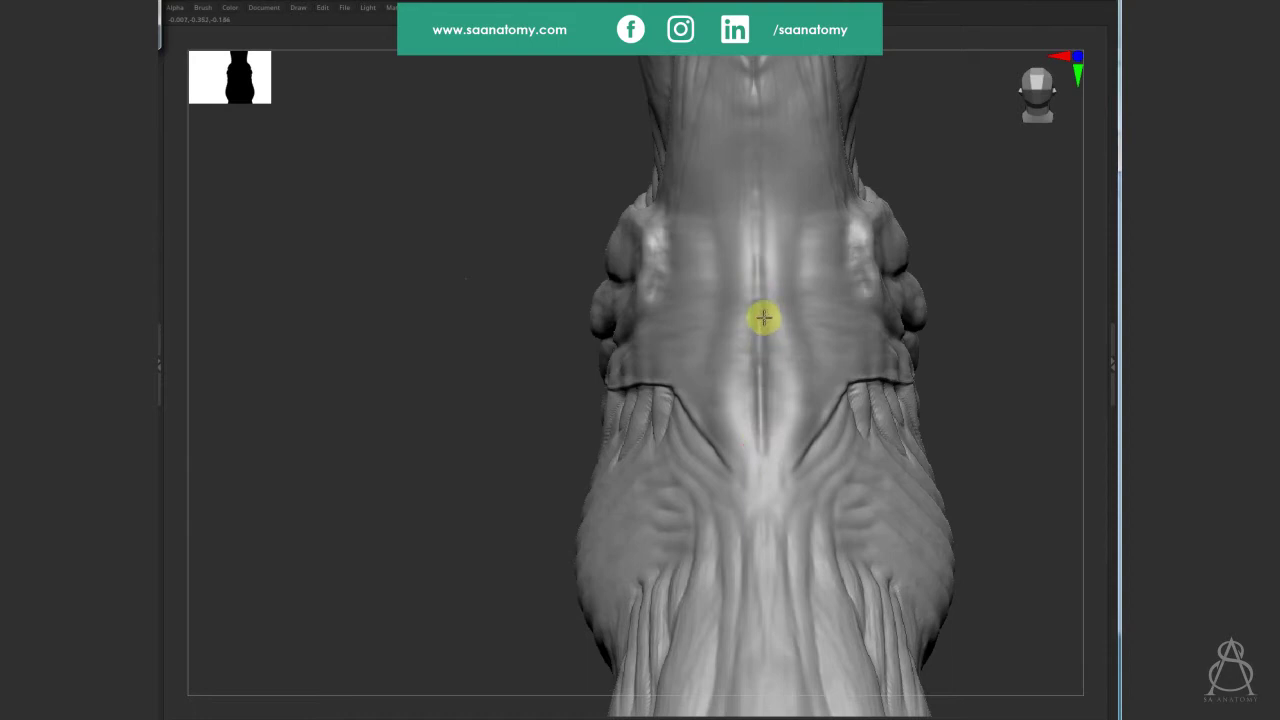
Deepen the central groove and subdivide the mesh twice with Ctrl+D for more detail.
drag(761, 248, 764, 426)
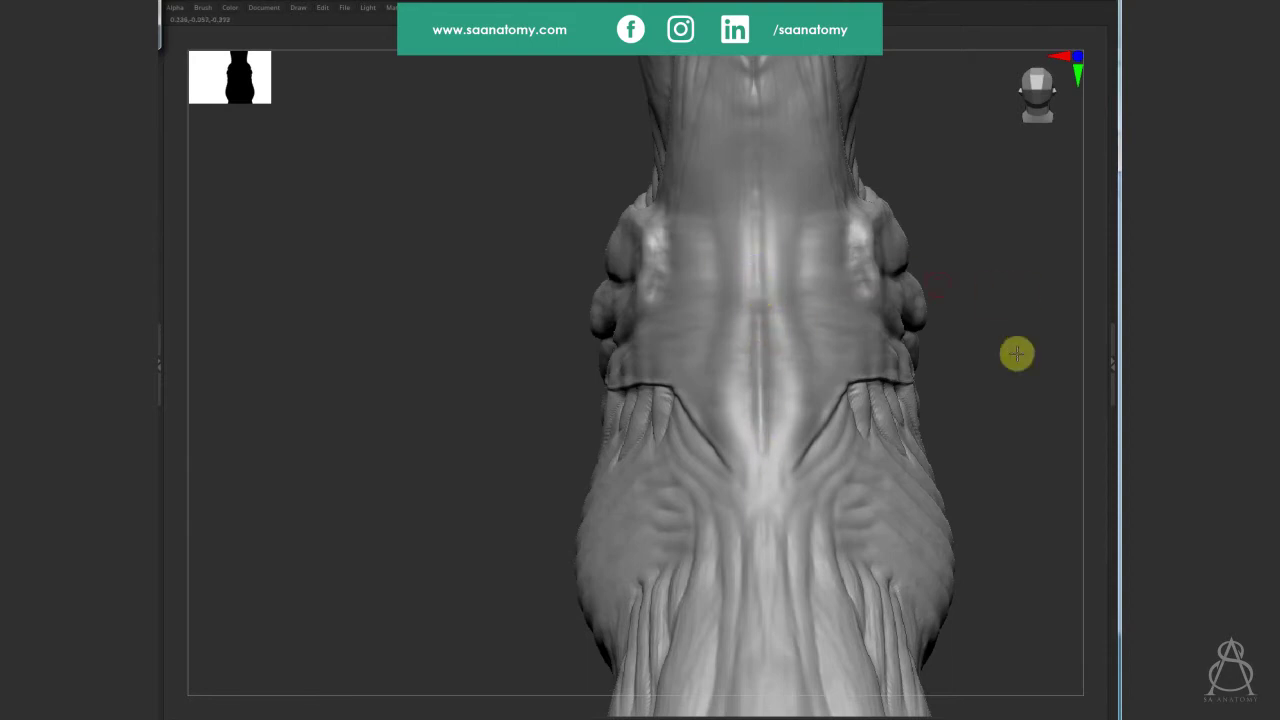
mouse_move(1014, 354)
mouse_down()
mouse_move(978, 415)
mouse_move(766, 363)
mouse_up()
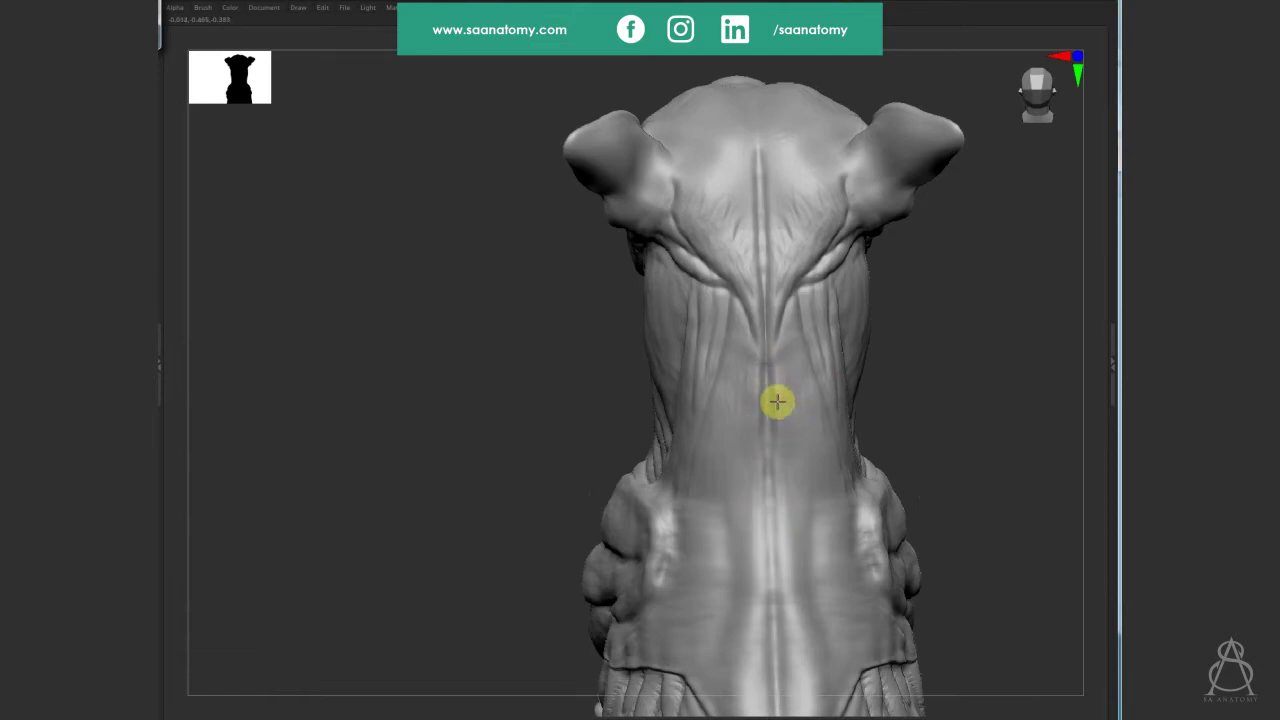
key(ctrl+d)
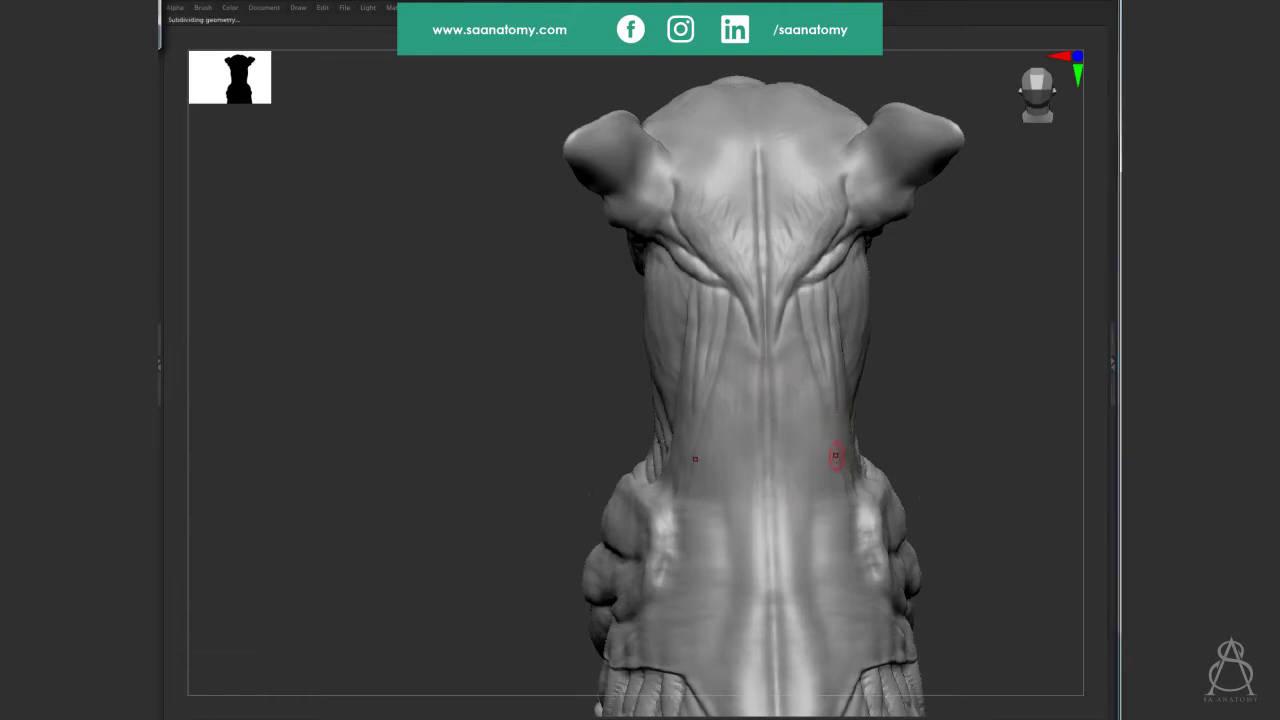
mouse_move(960, 290)
mouse_down()
mouse_move(1004, 251)
mouse_move(969, 469)
mouse_up()
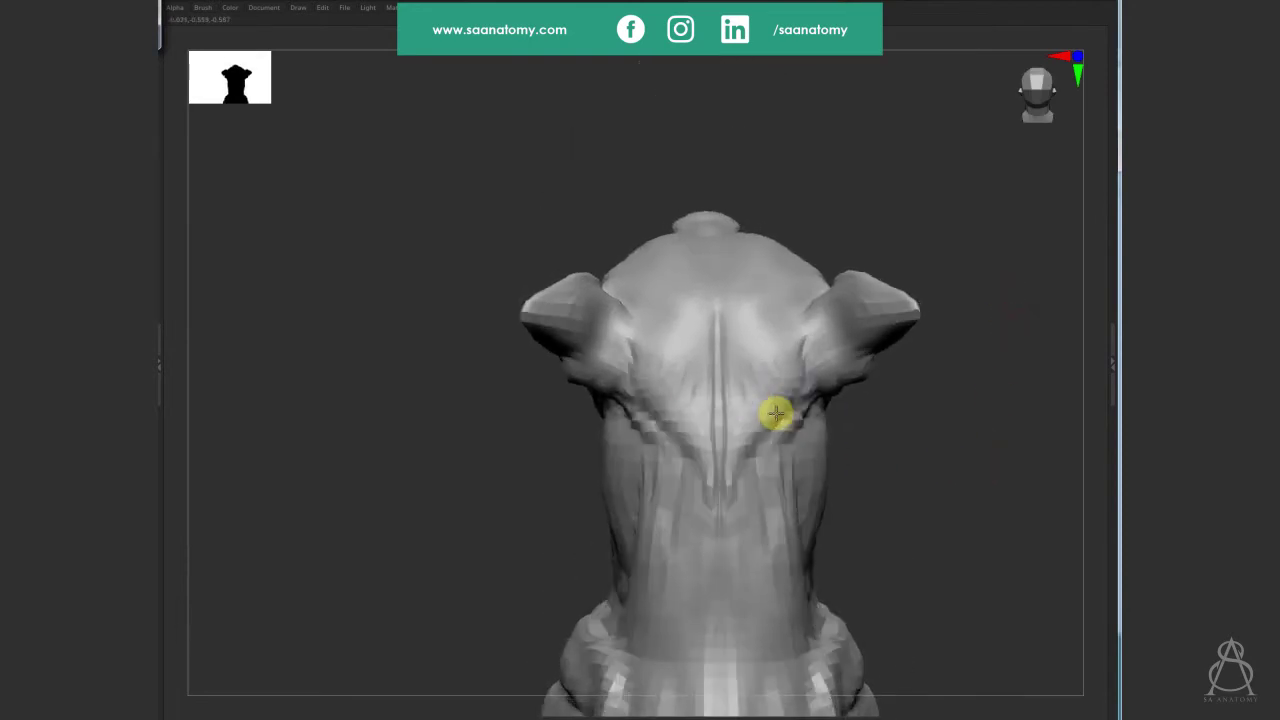
right_drag(769, 357, 734, 442)
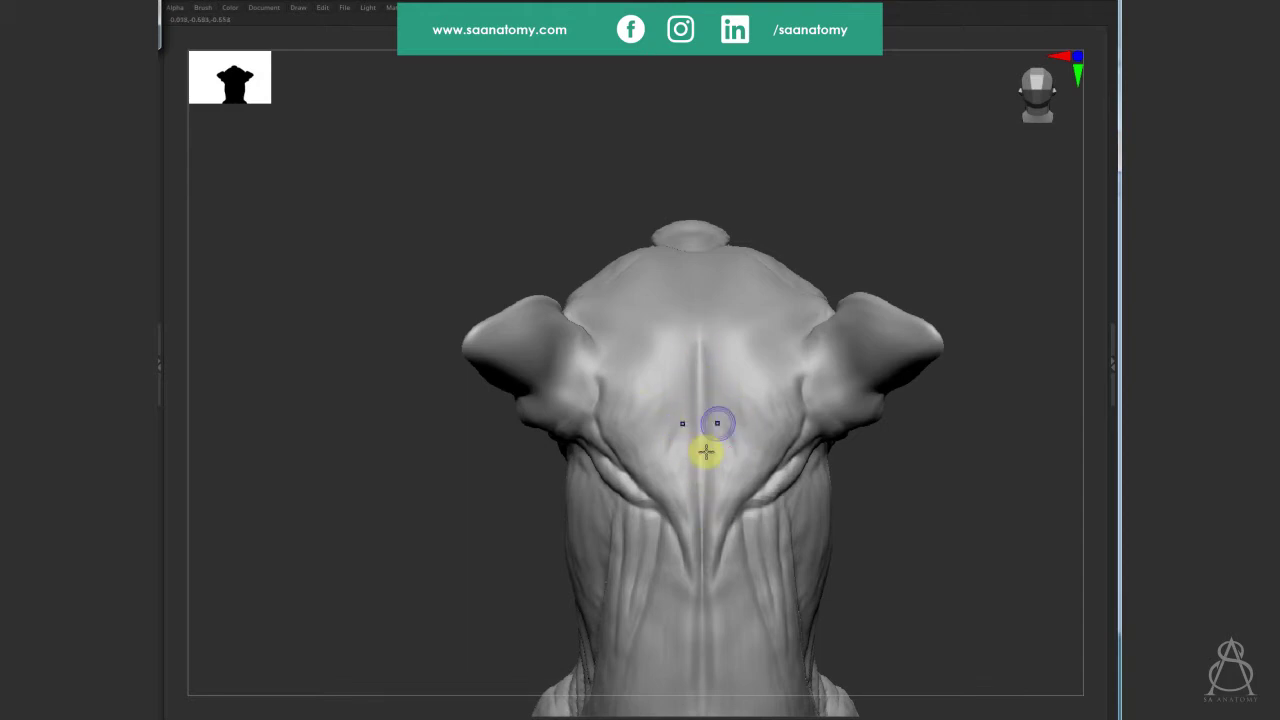
key(ctrl+d)
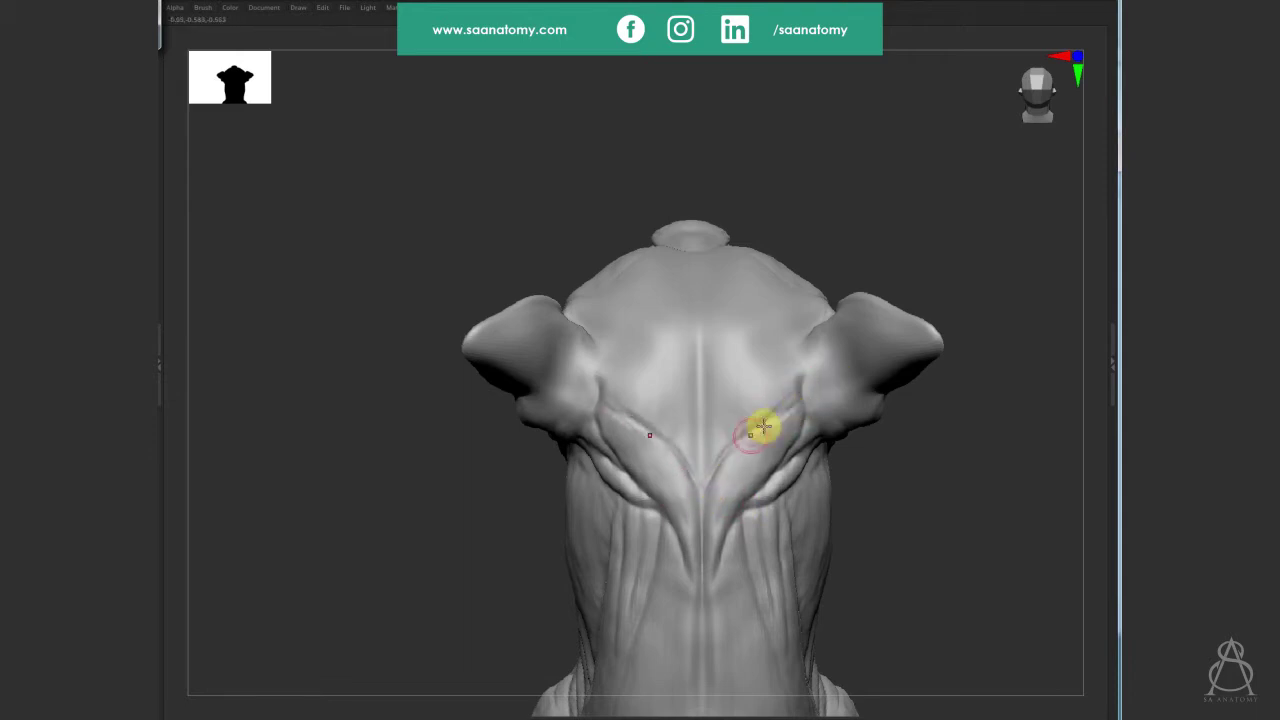
Sculpt the upper back ridge and shape the right and left neck muscles.
mouse_move(763, 427)
mouse_down()
mouse_move(782, 400)
mouse_move(777, 457)
mouse_up()
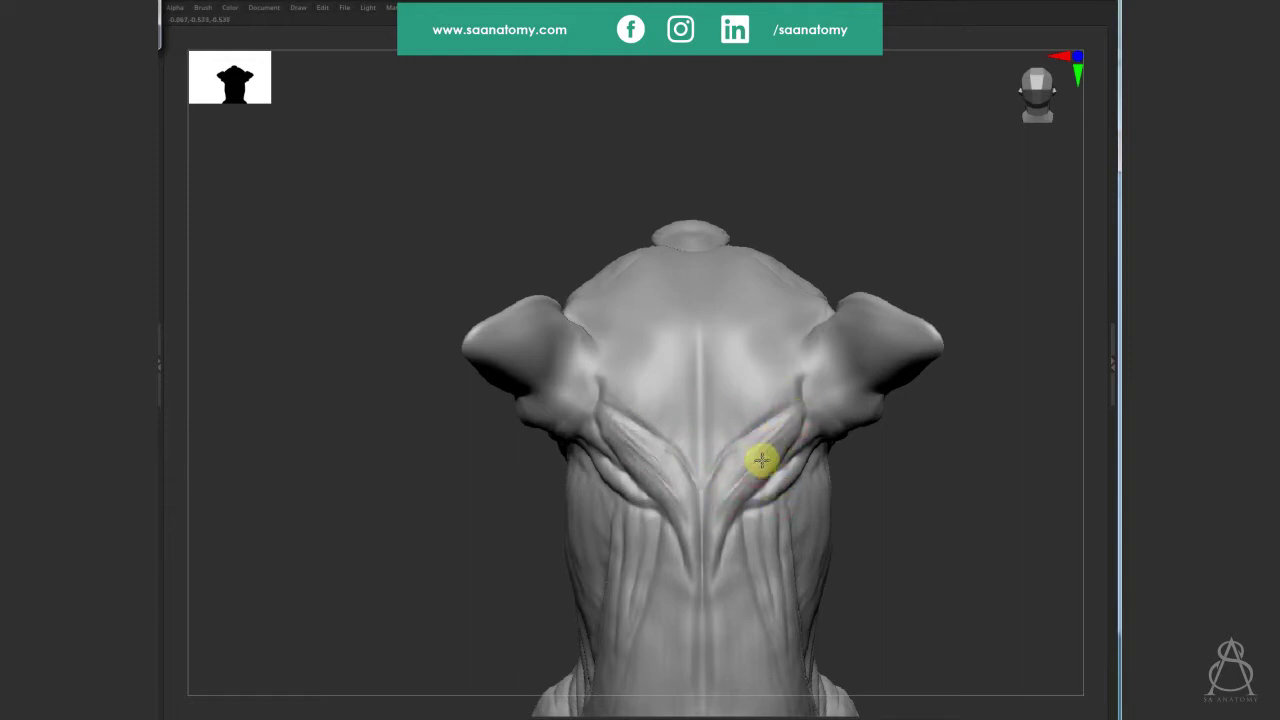
drag(756, 458, 748, 481)
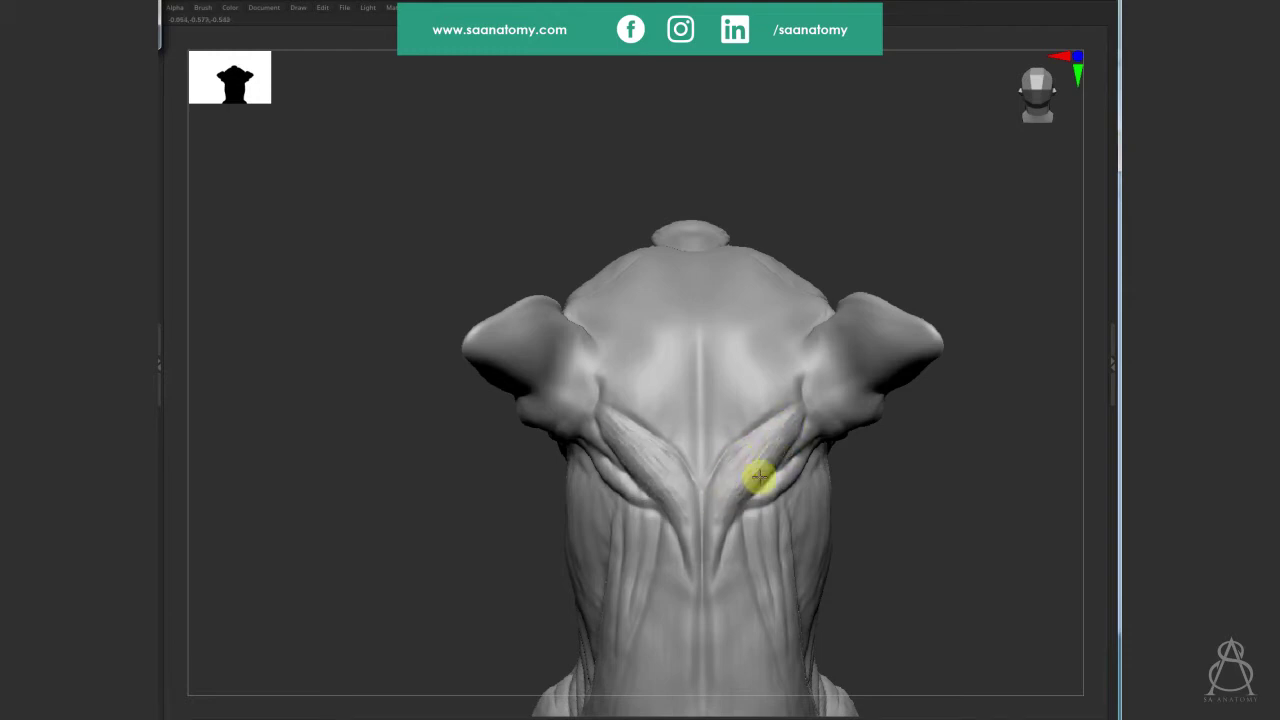
mouse_move(760, 478)
mouse_down()
mouse_move(729, 514)
mouse_move(741, 486)
mouse_up()
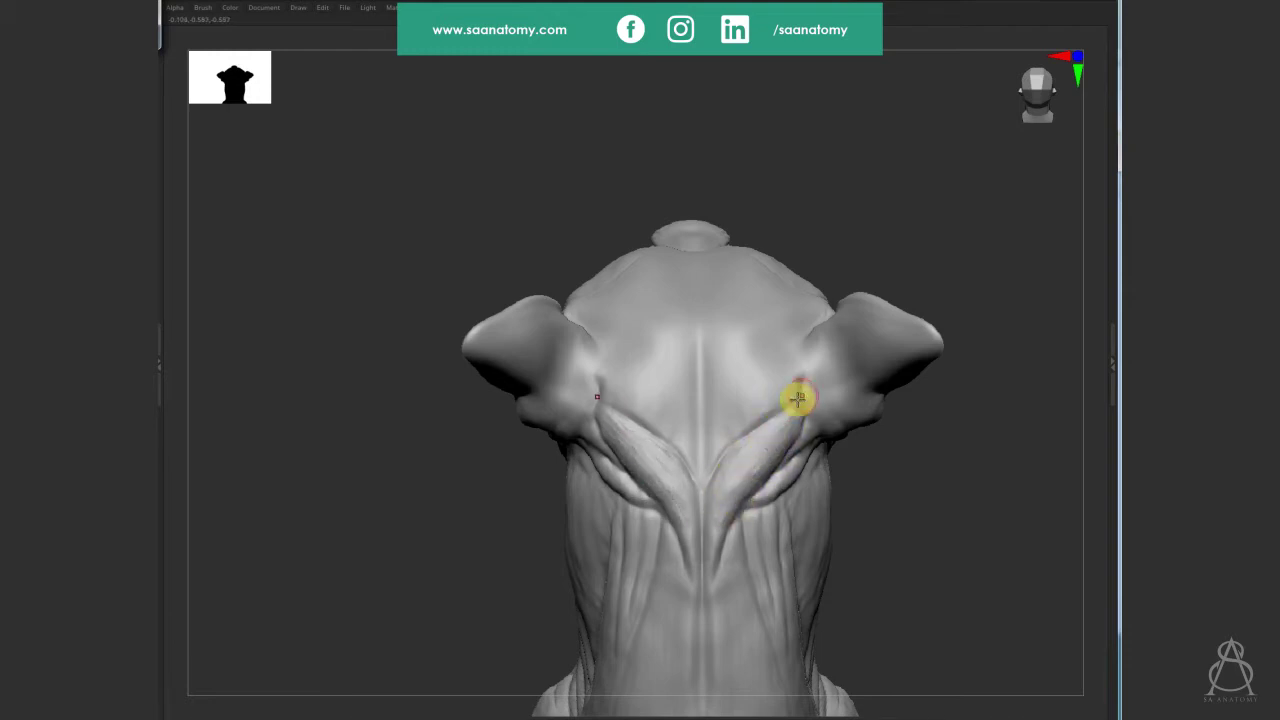
drag(776, 419, 766, 491)
right_drag(766, 491, 646, 463)
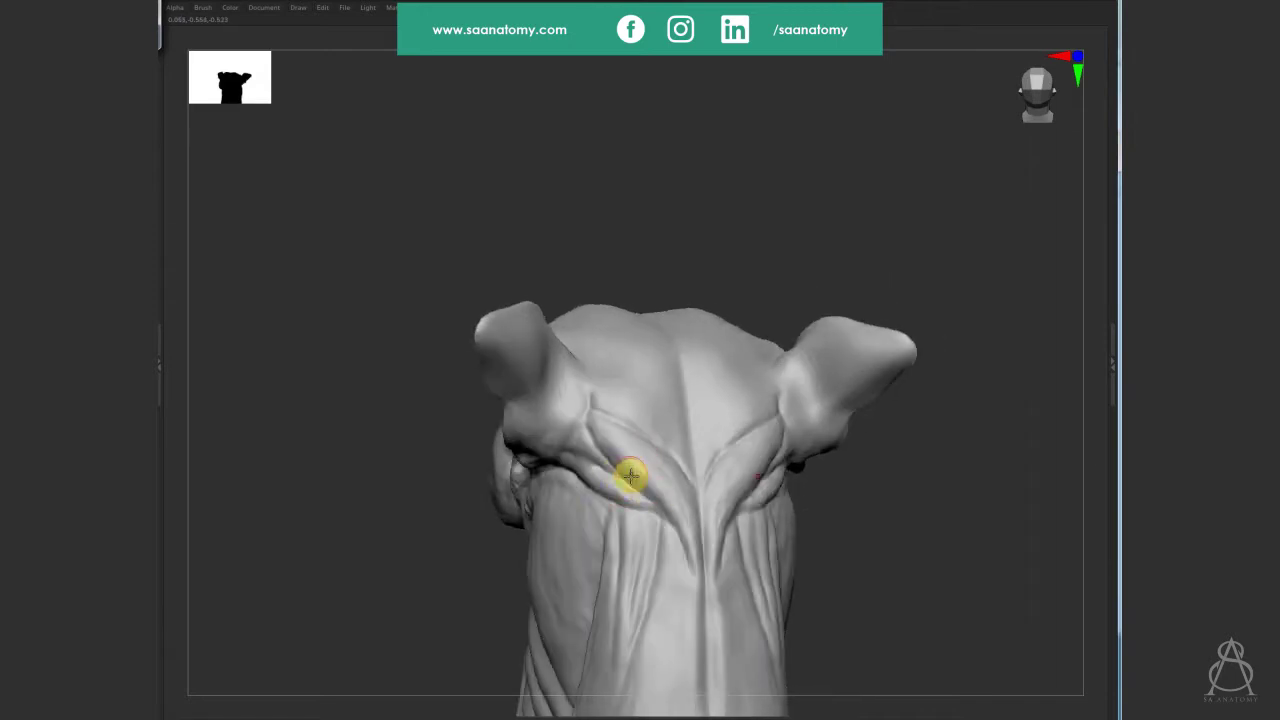
mouse_move(629, 468)
mouse_down()
mouse_move(635, 491)
mouse_move(628, 449)
mouse_up()
mouse_move(628, 449)
right_down()
mouse_move(960, 494)
mouse_move(970, 447)
right_up()
alt+right_drag(720, 477, 694, 500)
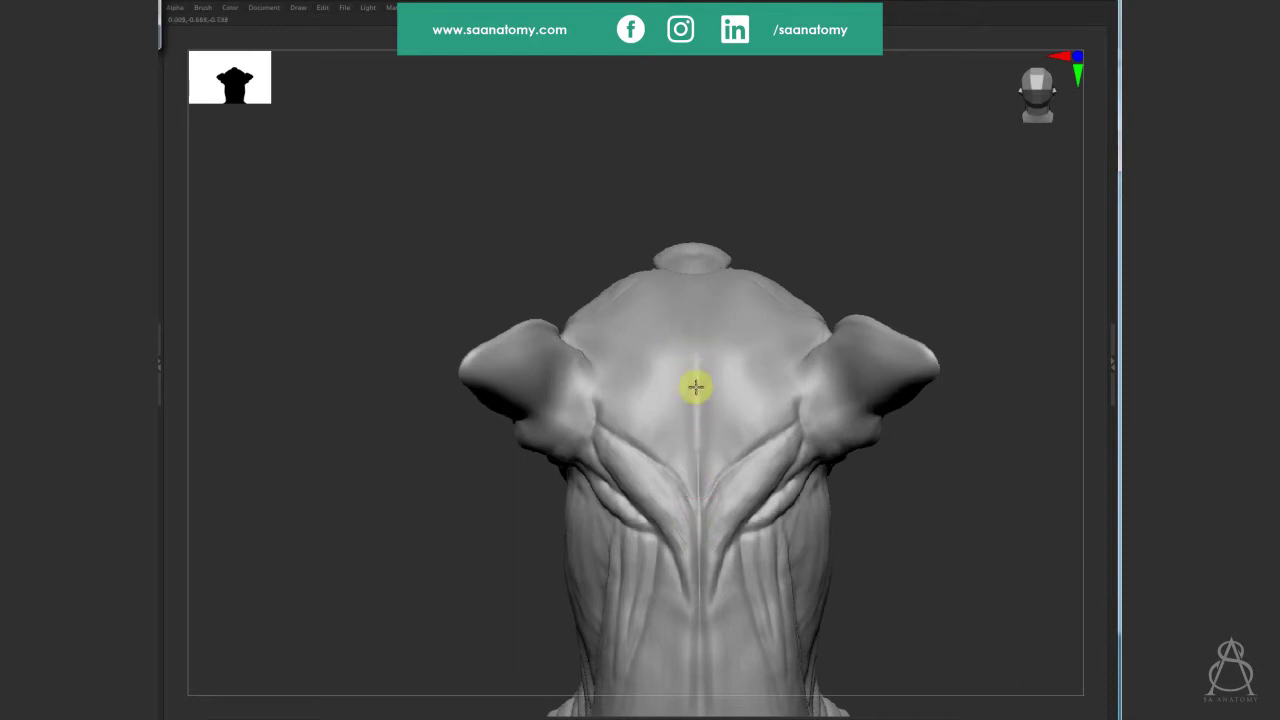
Deepen the spine groove and sculpt creases and short strokes across the upper back.
drag(697, 383, 694, 346)
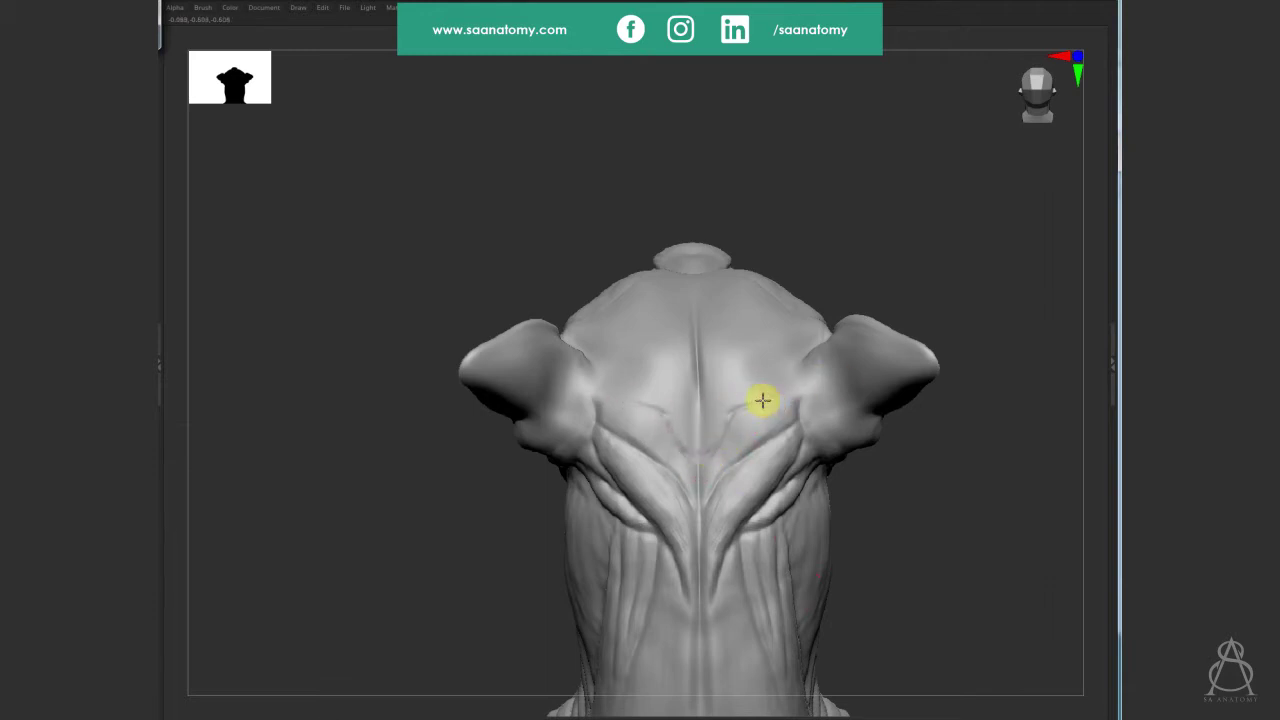
right_drag(762, 428, 734, 406)
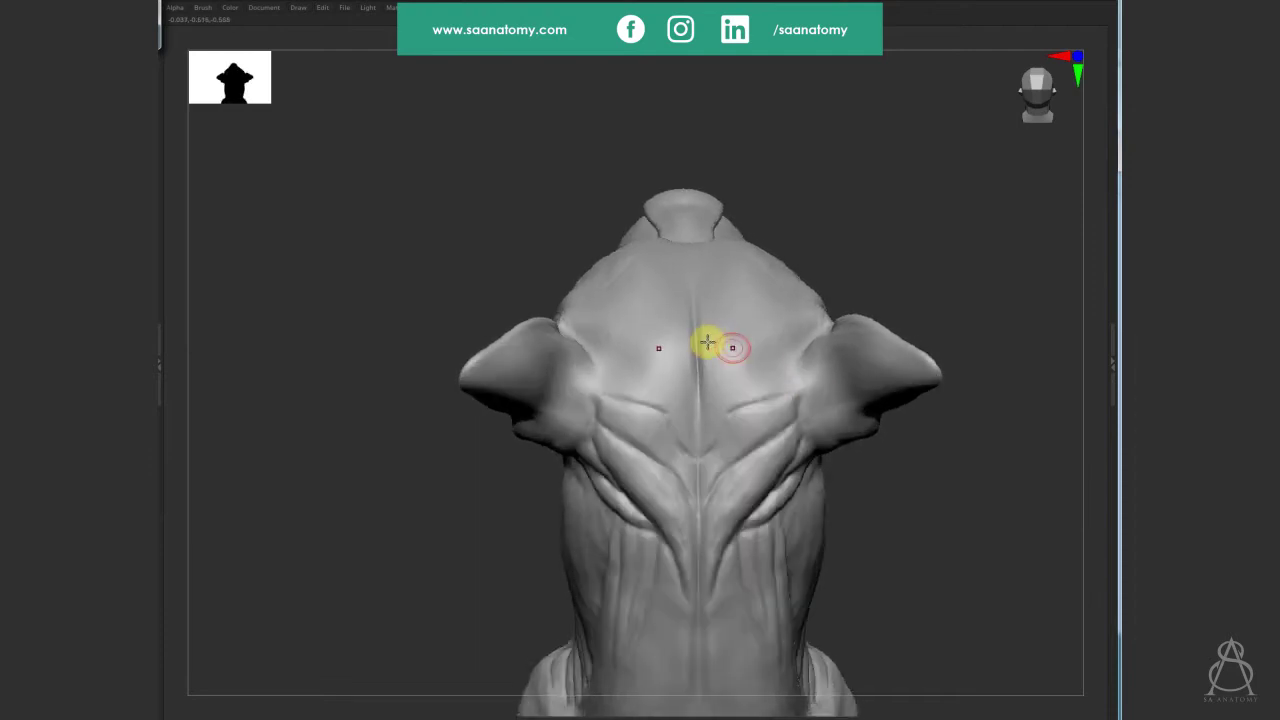
drag(710, 347, 750, 353)
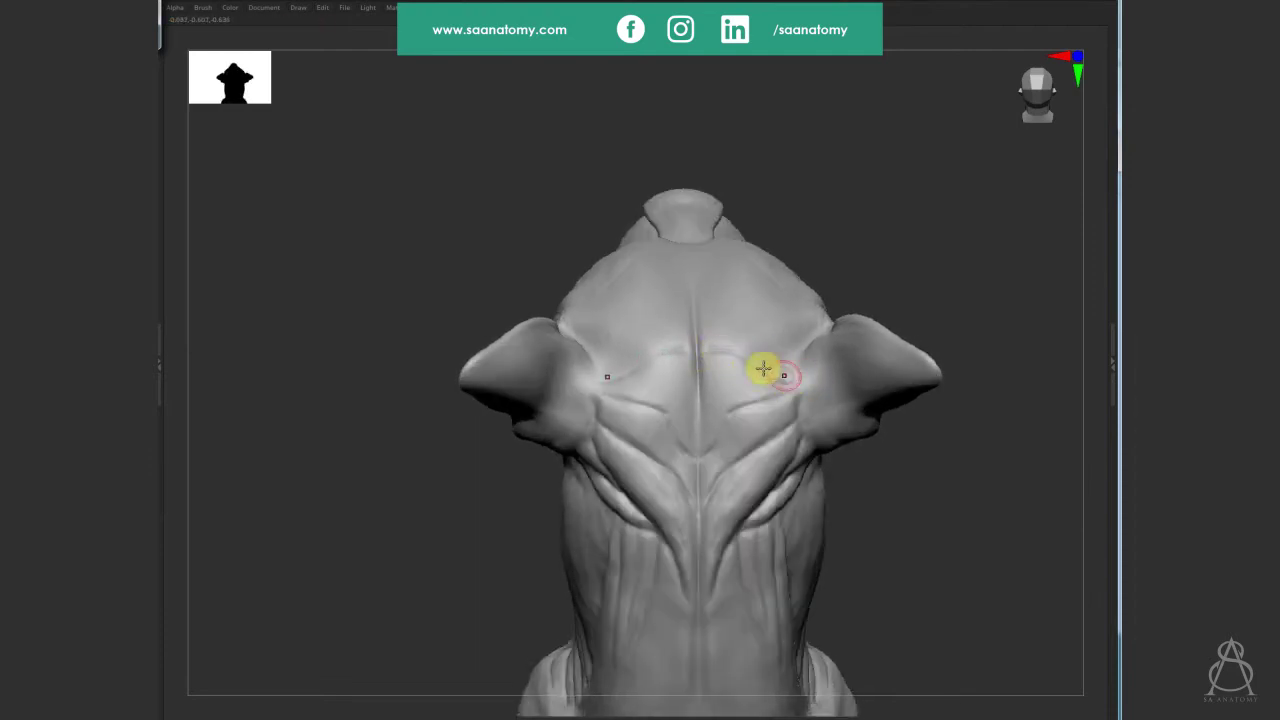
mouse_move(766, 369)
right_down()
mouse_move(688, 386)
mouse_move(686, 355)
right_up()
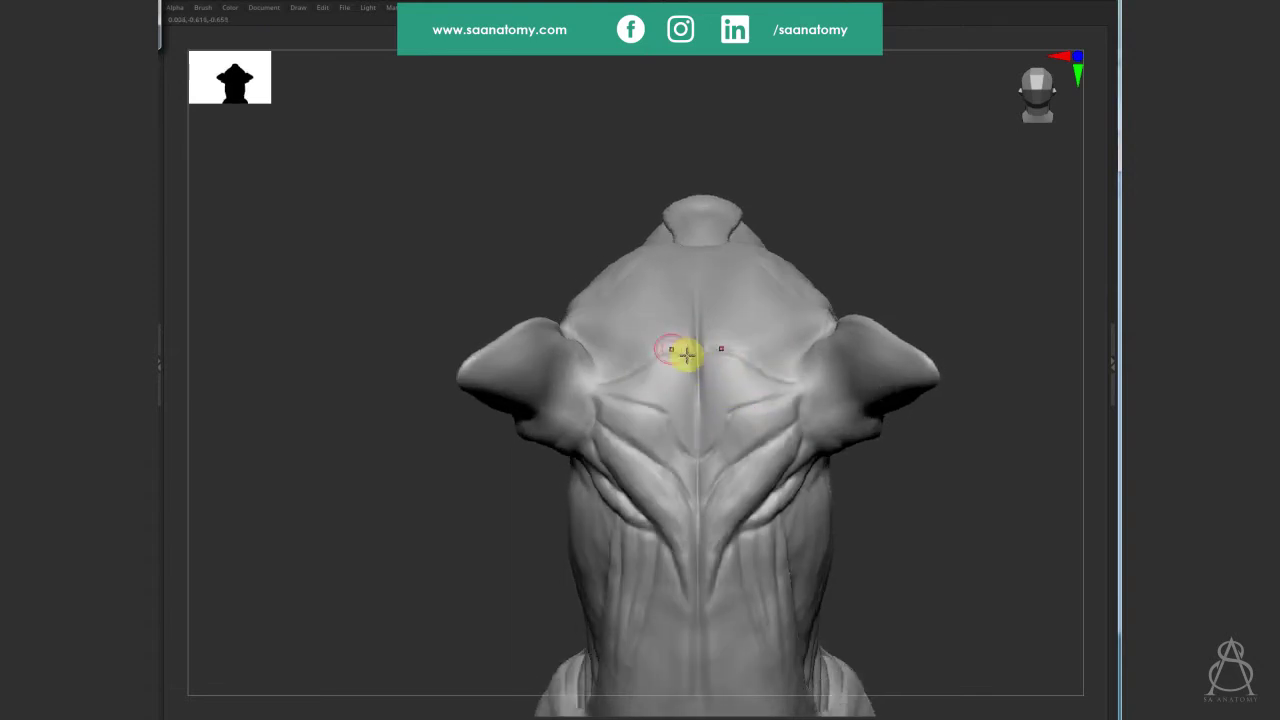
drag(673, 416, 719, 416)
right_drag(720, 390, 706, 358)
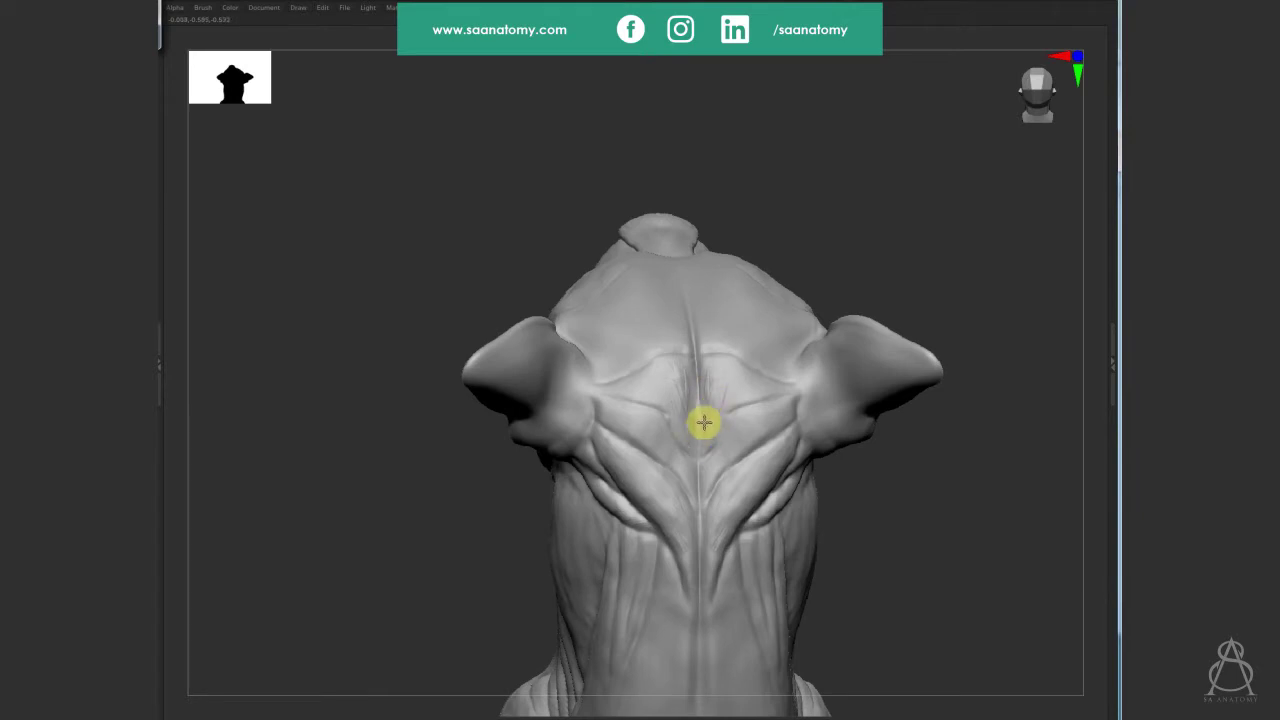
right_click(706, 404)
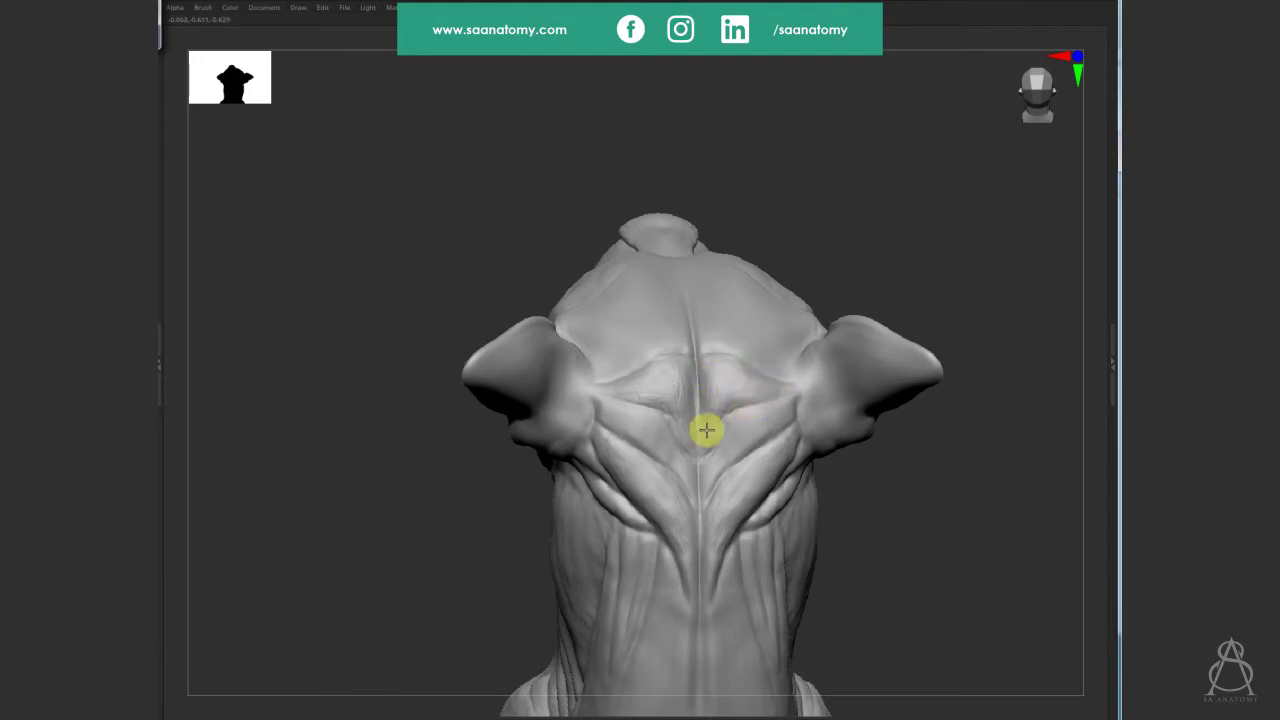
mouse_move(923, 520)
alt+mouse_down()
mouse_move(903, 528)
mouse_move(911, 471)
alt+mouse_up()
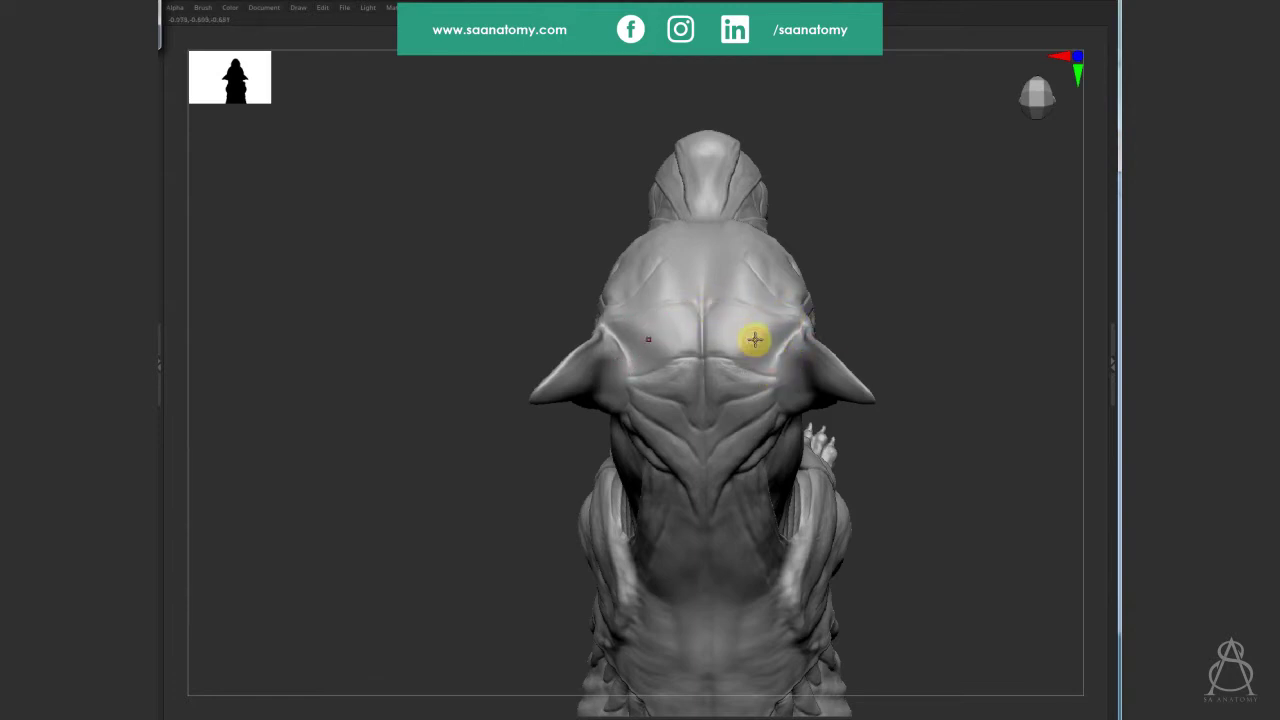
mouse_move(754, 340)
mouse_down()
mouse_move(729, 332)
mouse_move(709, 346)
mouse_move(762, 324)
mouse_up()
mouse_move(870, 312)
mouse_down()
mouse_move(910, 352)
mouse_move(971, 295)
mouse_up()
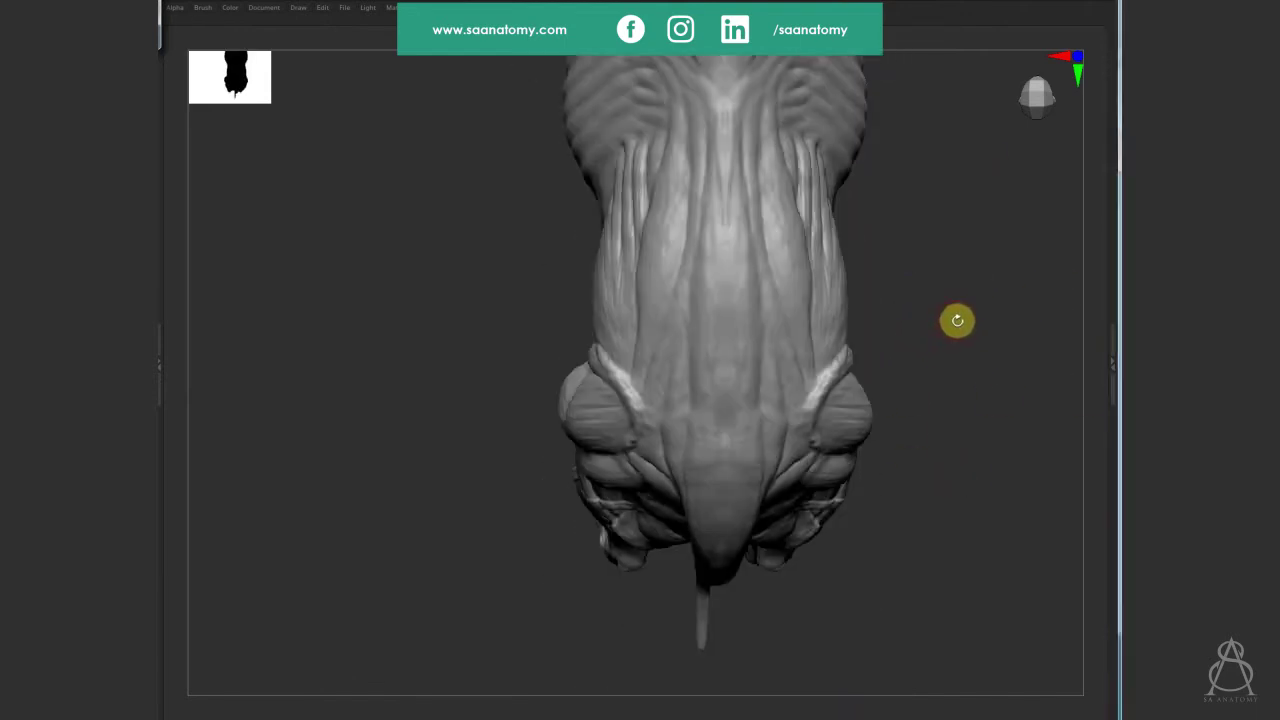
Carve and deepen a groove down the midline of the back.
drag(960, 311, 689, 324)
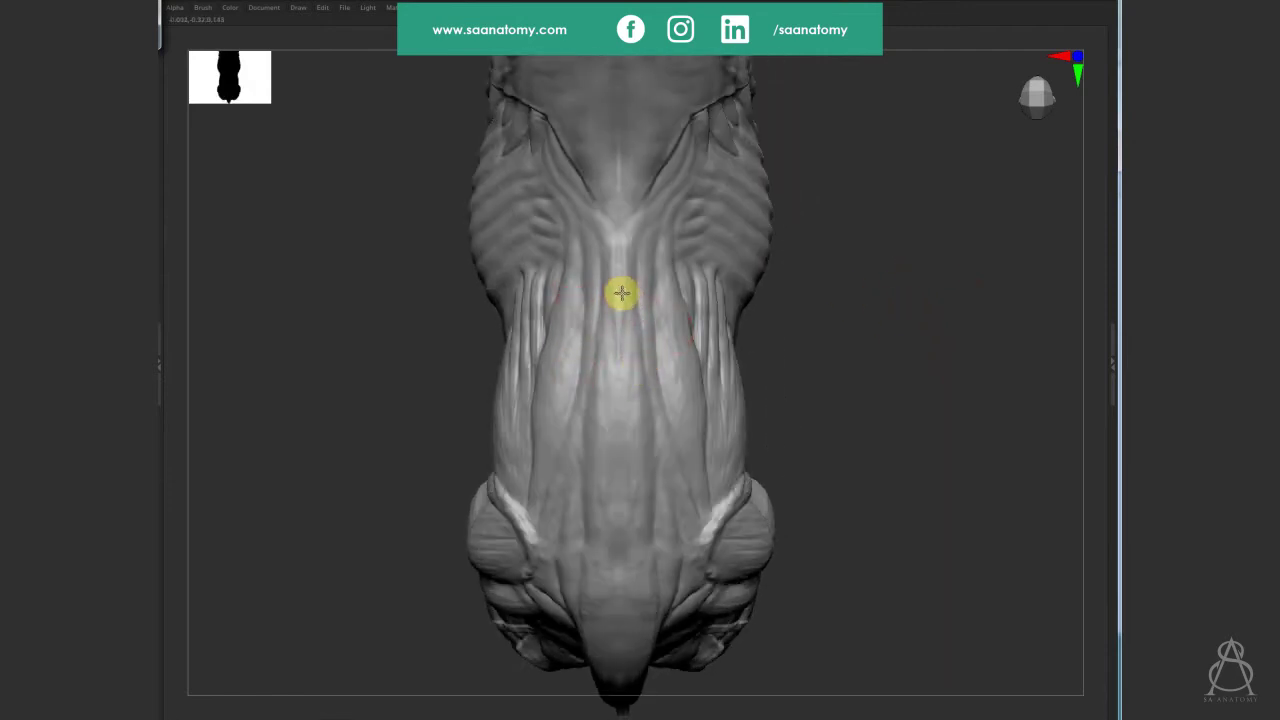
drag(617, 251, 620, 371)
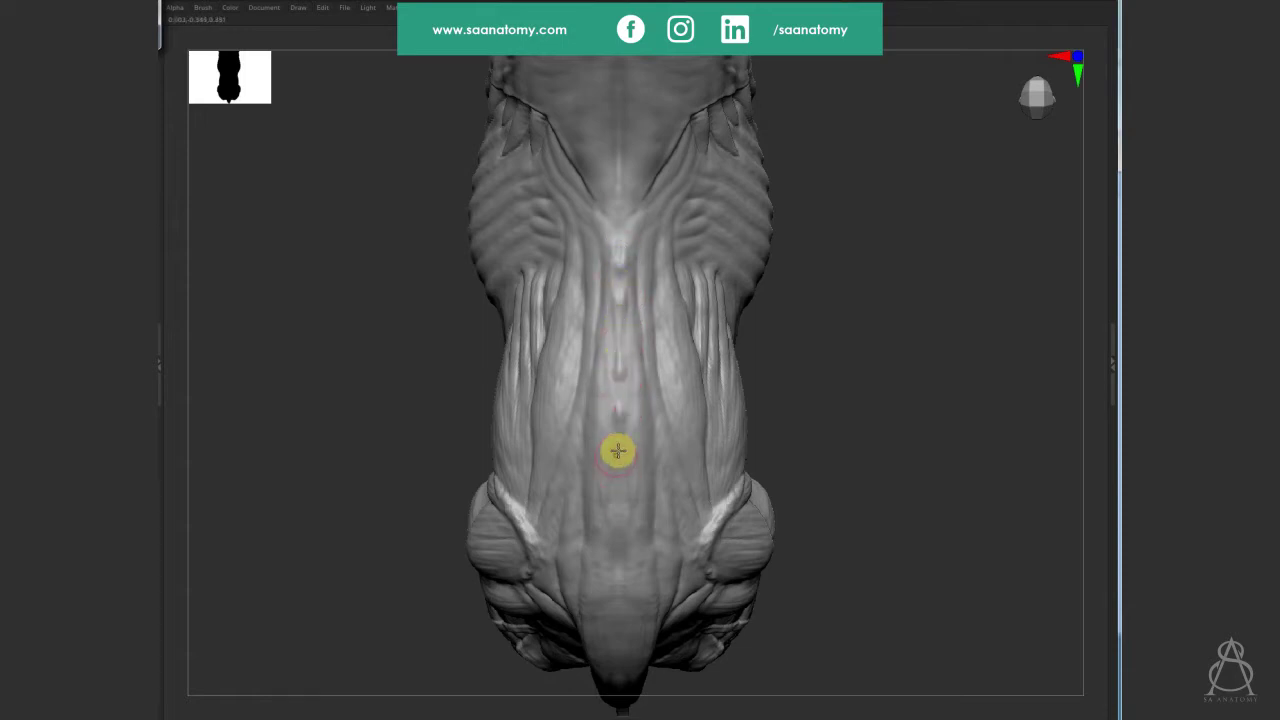
right_drag(620, 483, 615, 357)
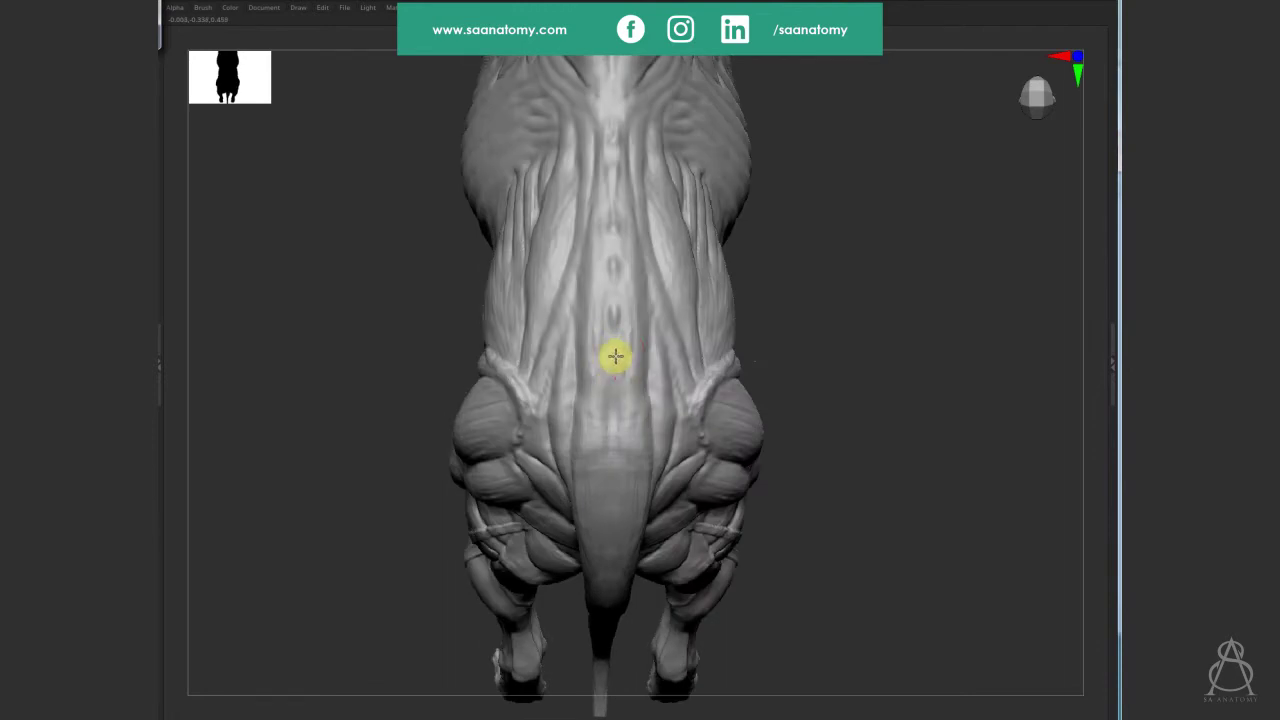
mouse_move(611, 194)
mouse_down()
mouse_move(606, 566)
mouse_move(611, 371)
mouse_up()
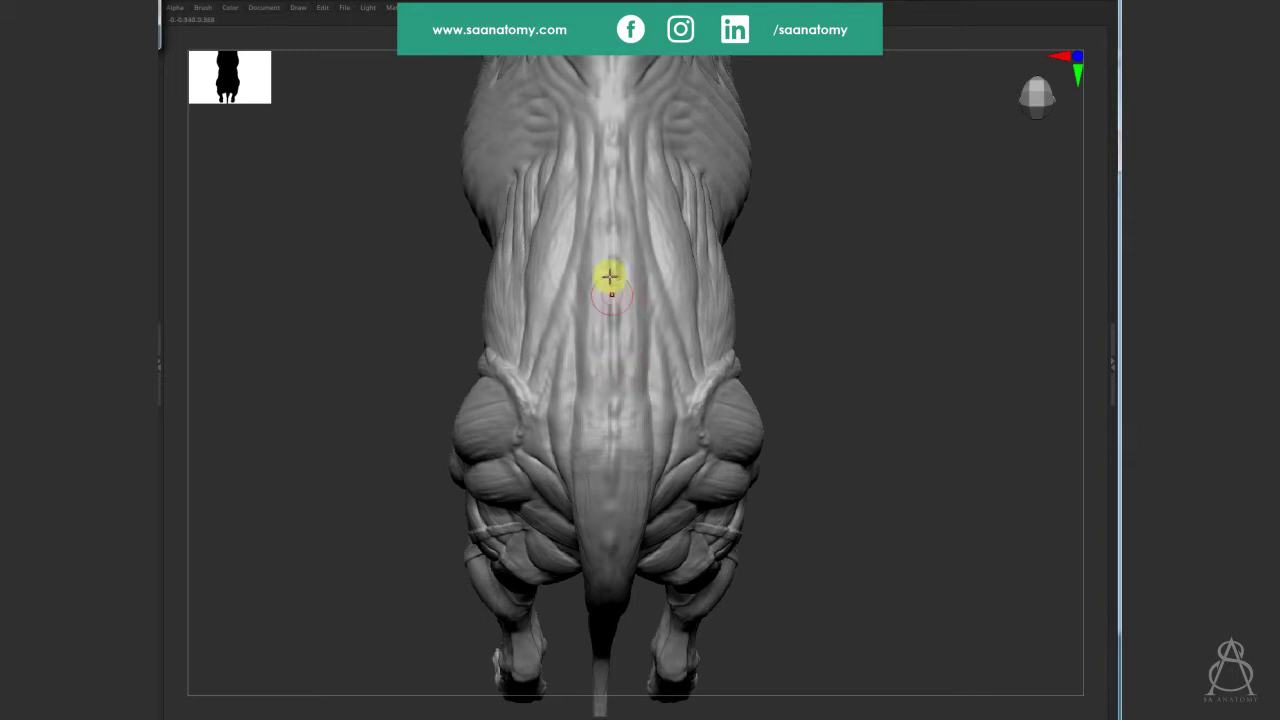
Raise vertebra bumps along the spine and adjust Draw Size while checking the back.
drag(610, 276, 587, 307)
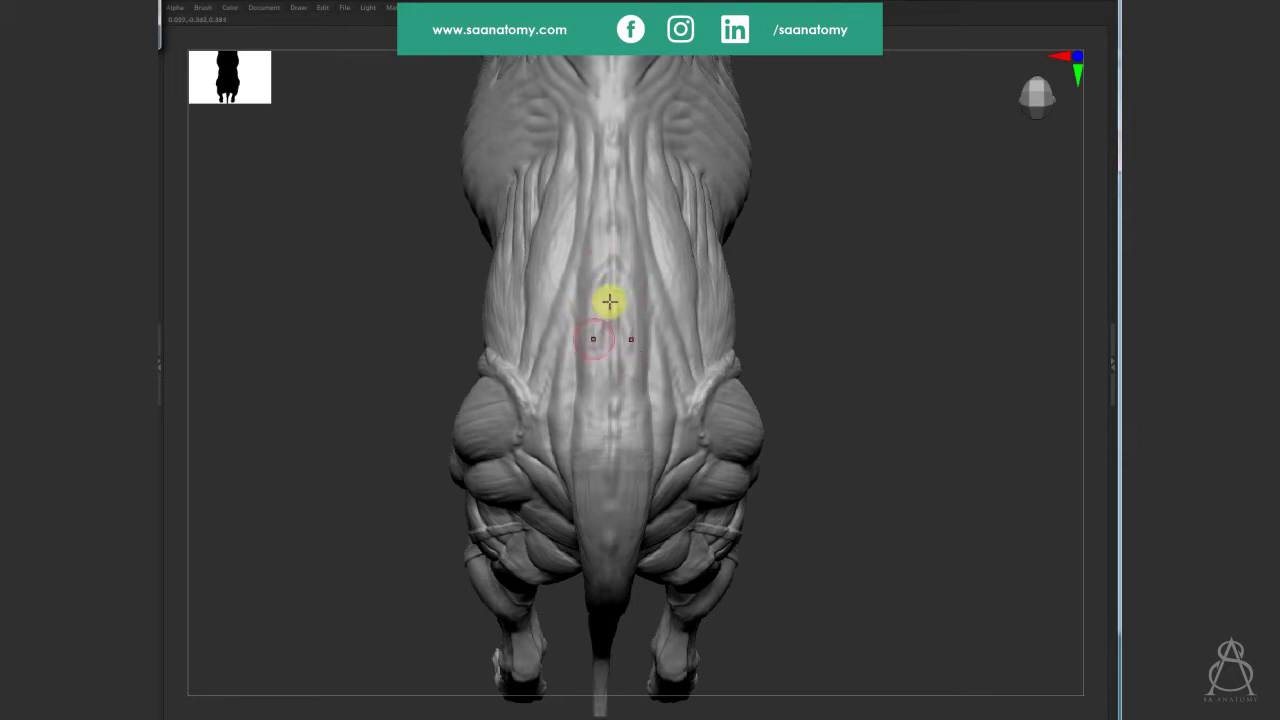
drag(599, 373, 597, 487)
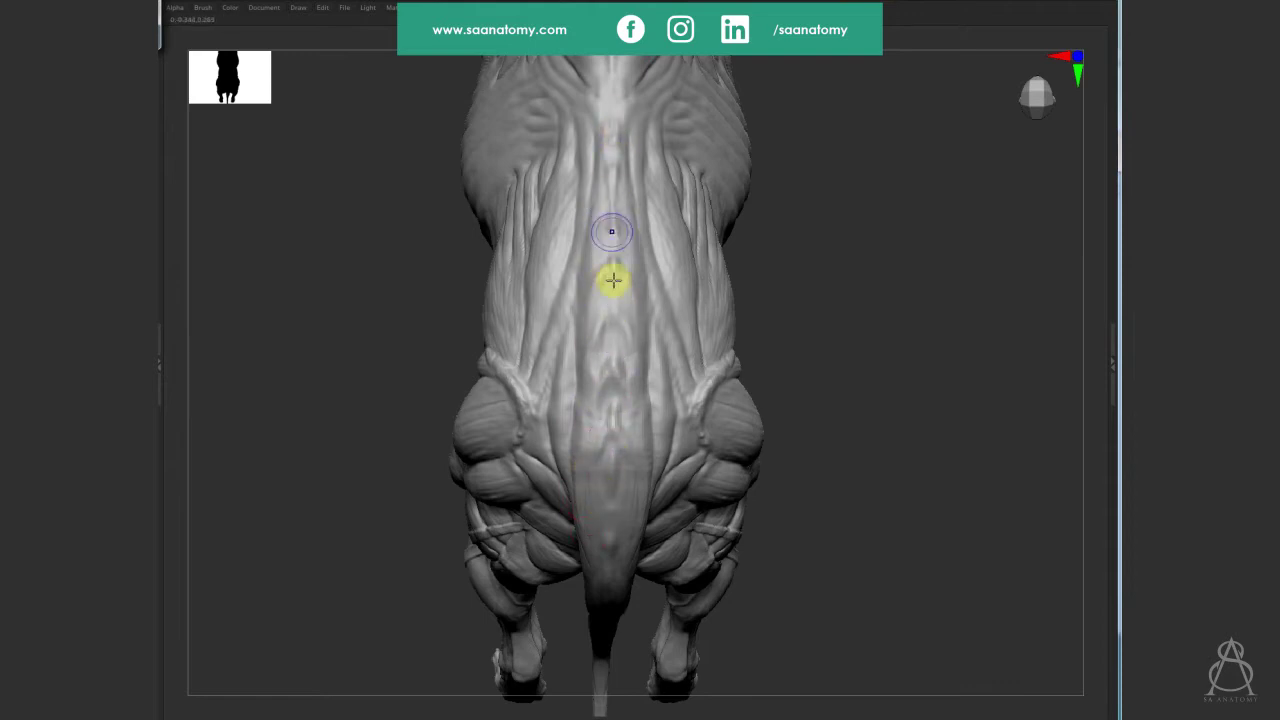
drag(637, 371, 638, 316)
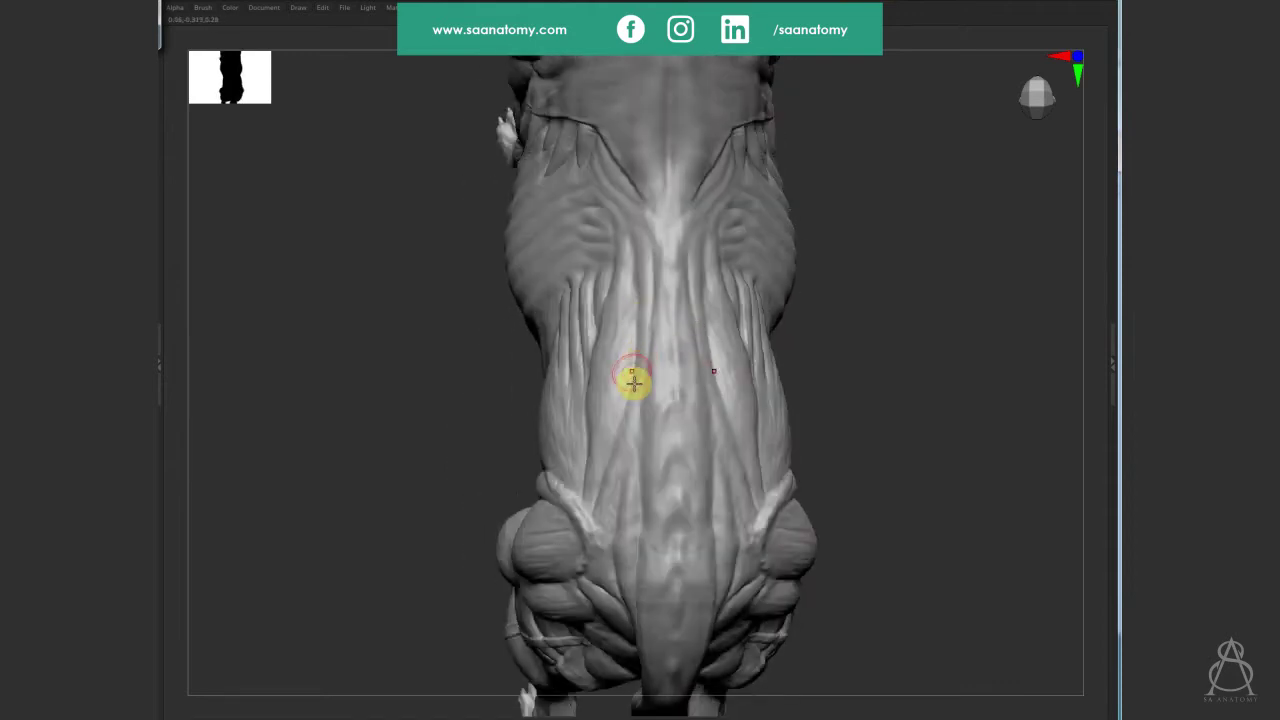
mouse_move(634, 381)
mouse_down()
mouse_move(660, 389)
mouse_move(603, 357)
mouse_move(620, 383)
mouse_move(620, 323)
mouse_move(634, 354)
mouse_up()
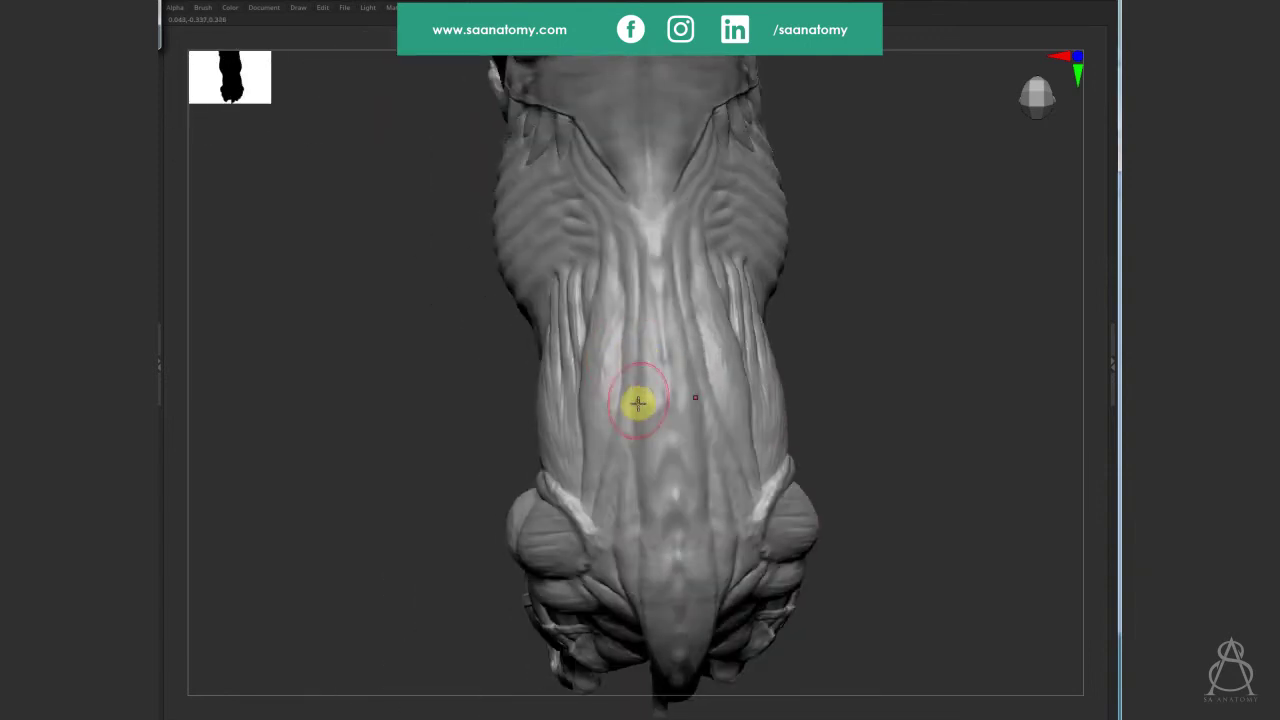
drag(616, 371, 607, 347)
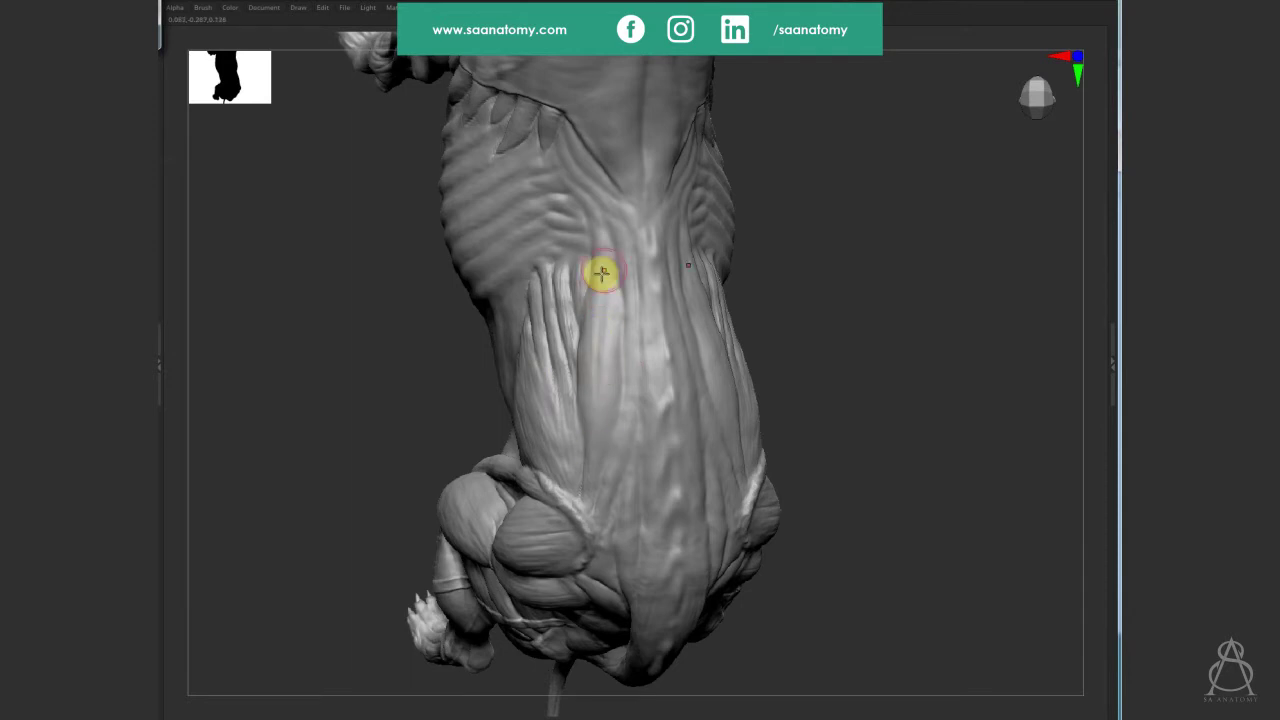
key(s)
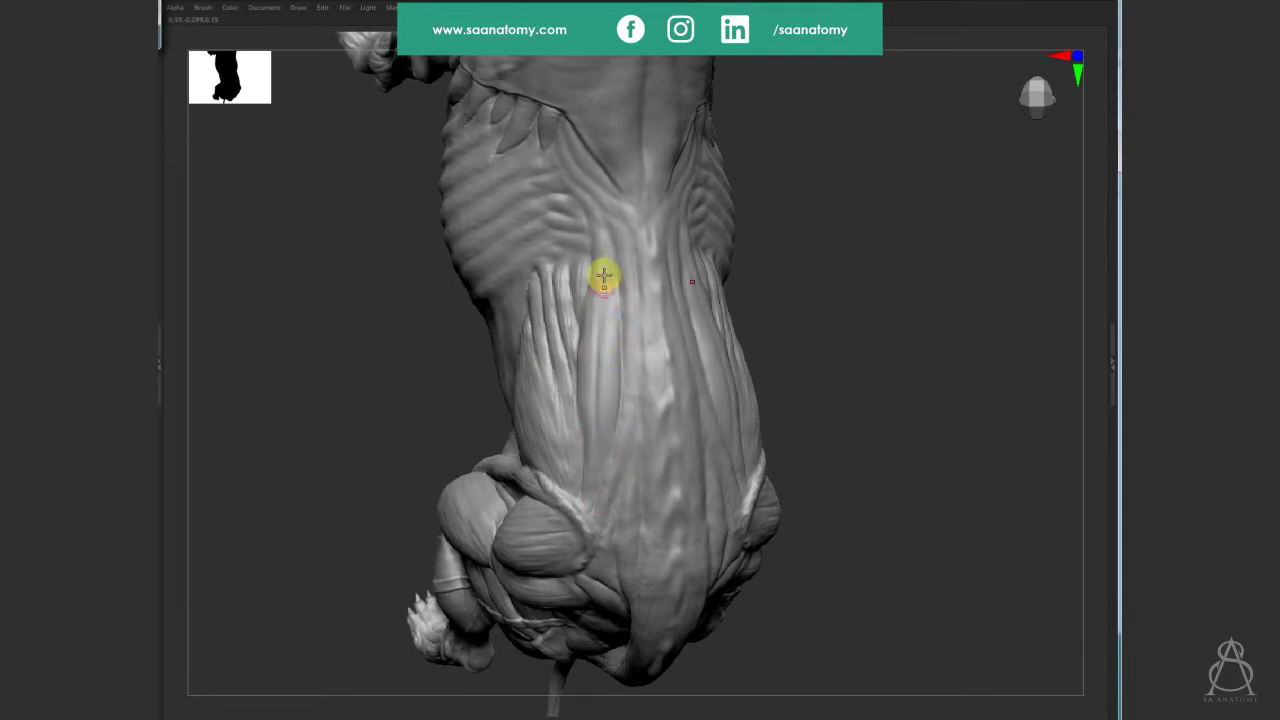
mouse_move(638, 247)
right_down()
mouse_move(640, 357)
mouse_move(586, 334)
right_up()
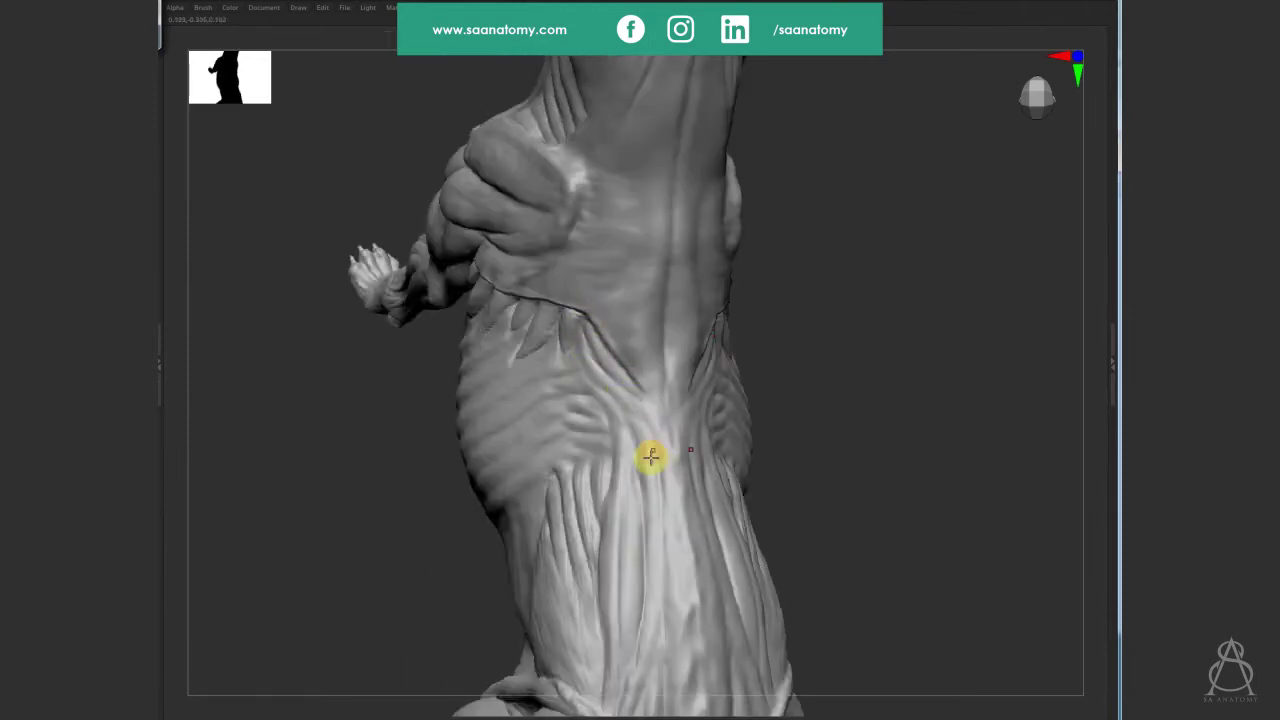
mouse_move(649, 451)
right_down()
mouse_move(580, 337)
mouse_move(598, 397)
right_up()
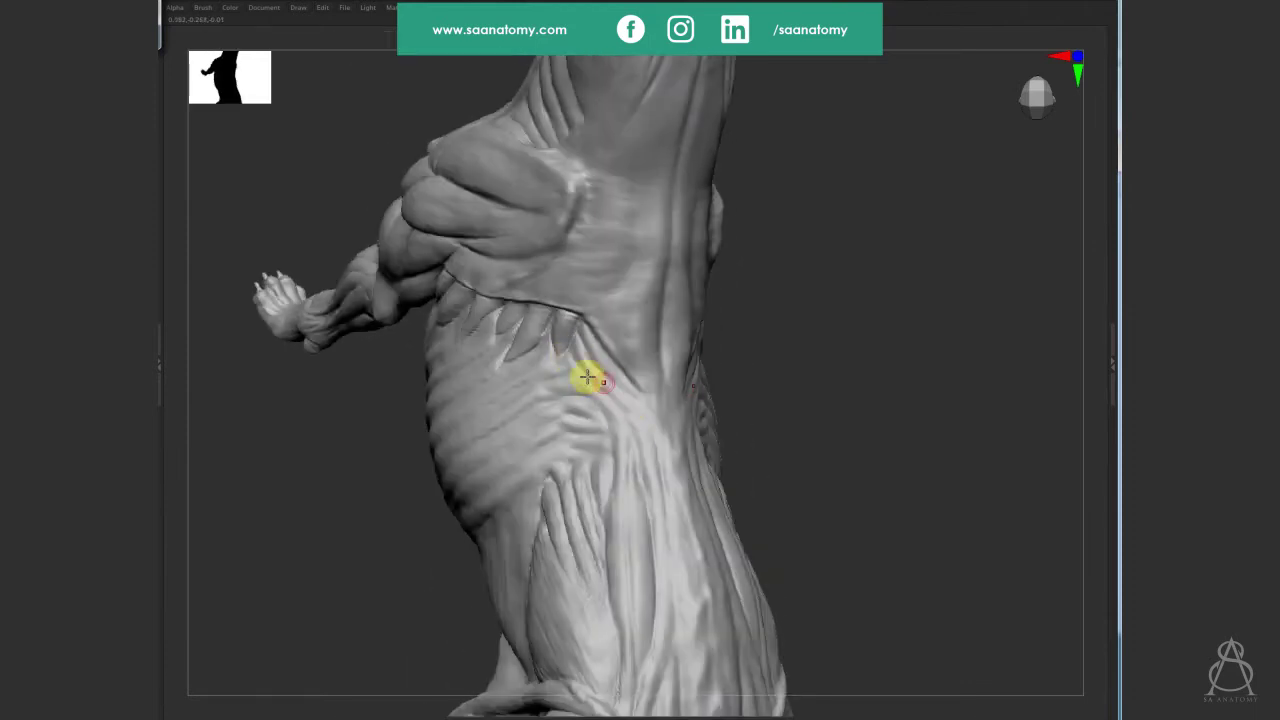
shift+drag(669, 554, 665, 421)
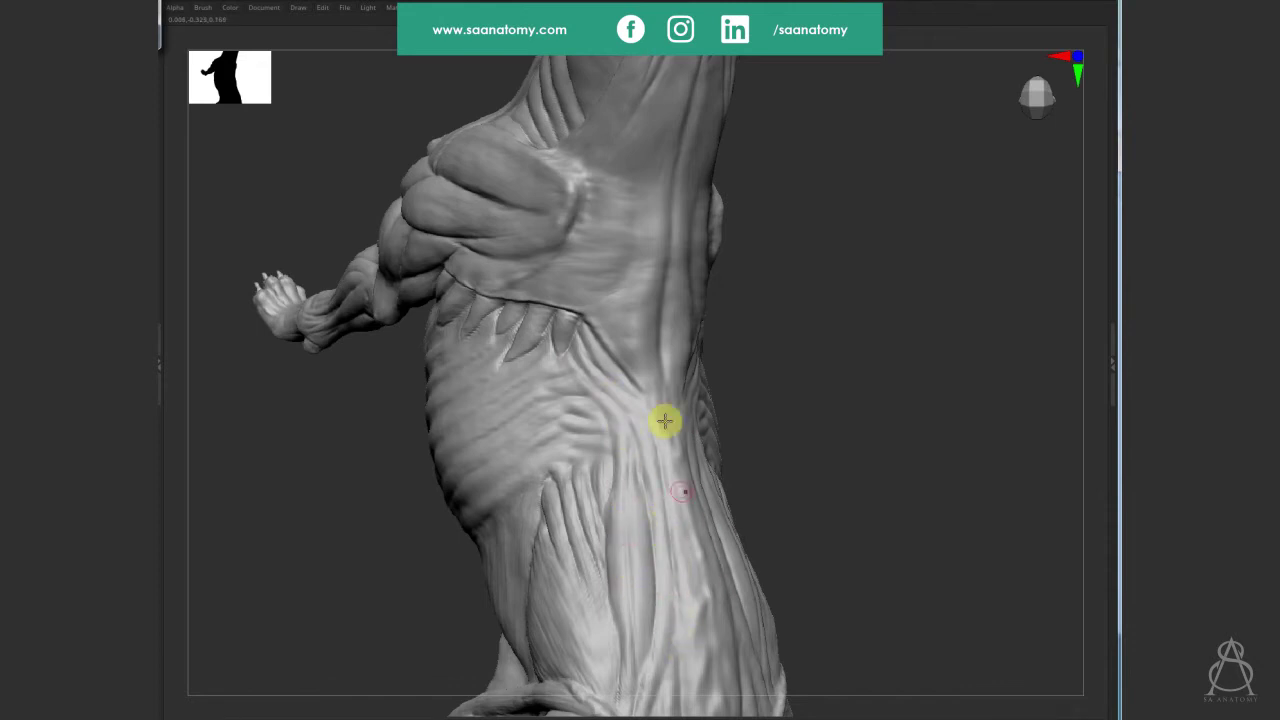
right_drag(665, 421, 651, 457)
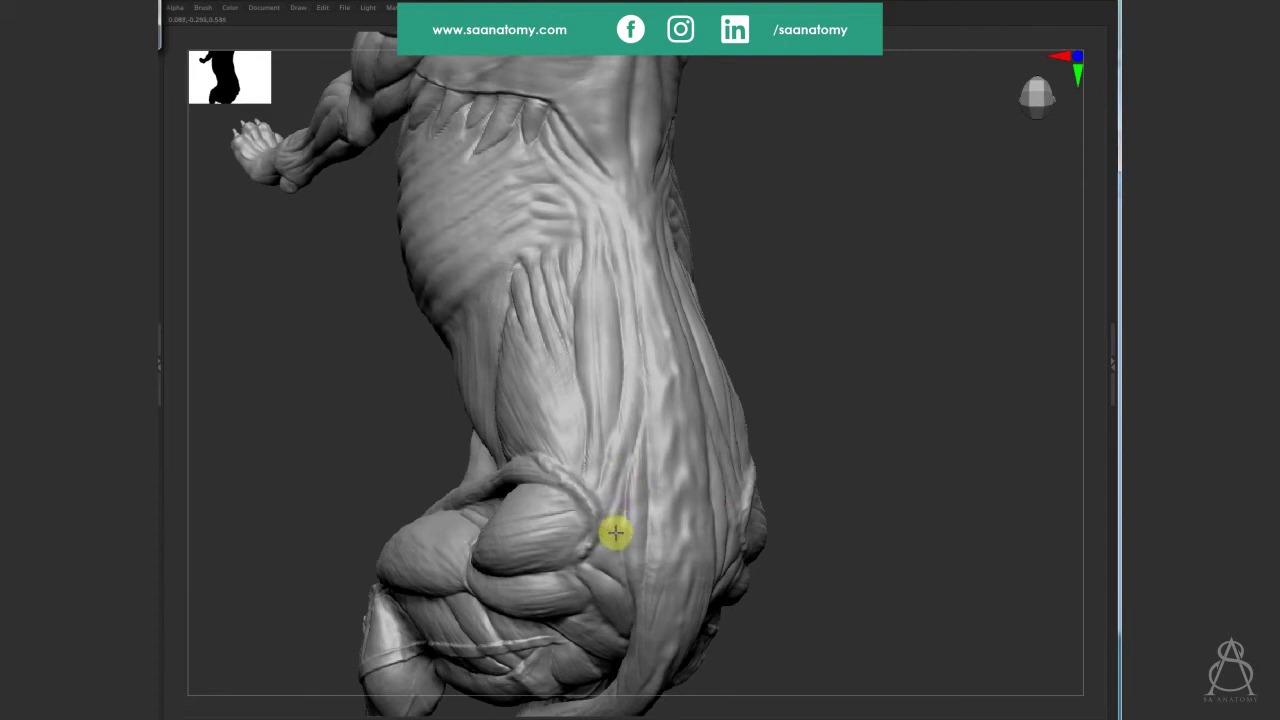
mouse_move(617, 532)
shift+mouse_down()
mouse_move(632, 408)
mouse_move(609, 449)
mouse_move(617, 417)
mouse_move(598, 349)
mouse_move(607, 441)
mouse_move(586, 451)
mouse_move(579, 368)
mouse_move(600, 260)
mouse_move(614, 329)
mouse_move(608, 510)
mouse_move(634, 449)
shift+mouse_up()
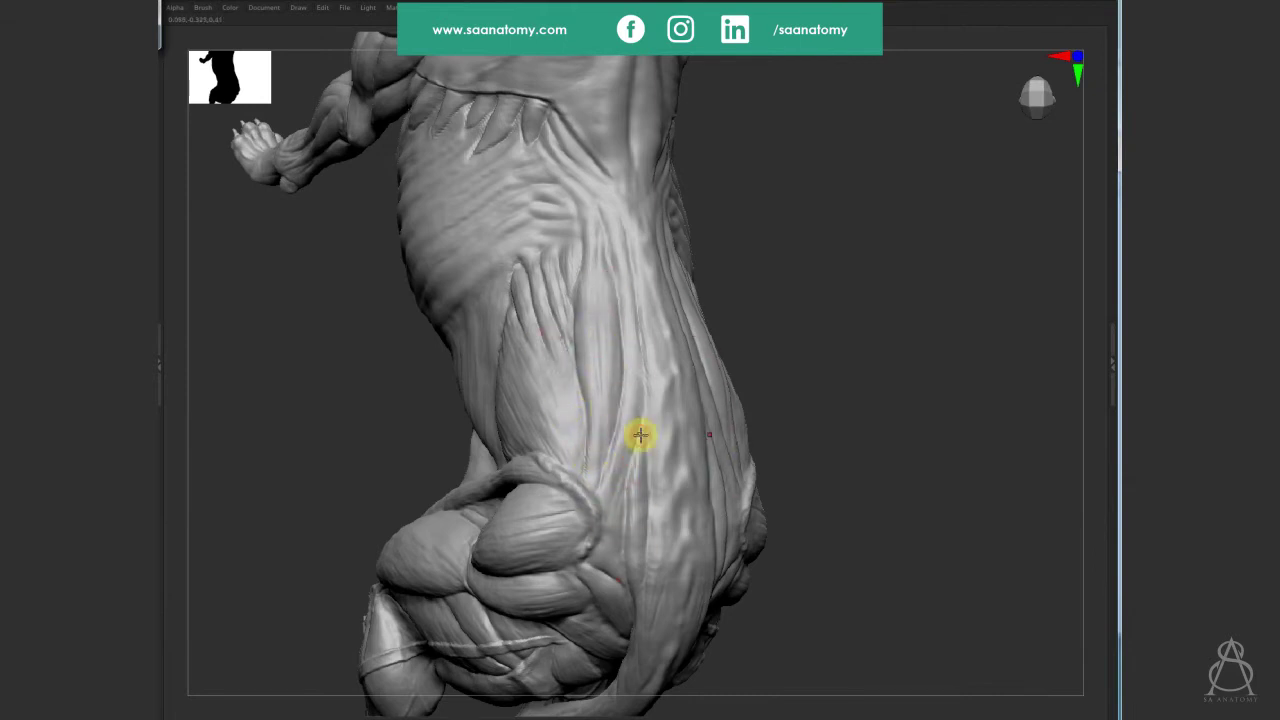
mouse_move(714, 351)
shift+mouse_down()
mouse_move(866, 346)
mouse_move(706, 246)
shift+mouse_up()
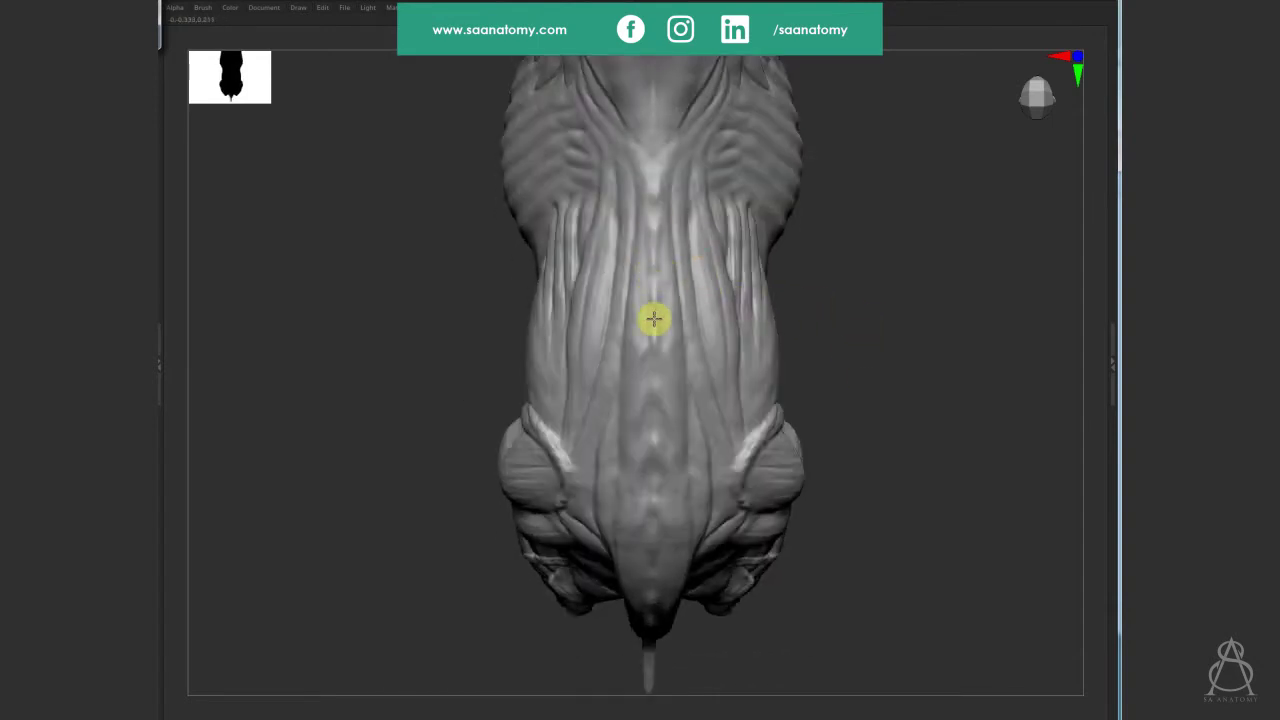
mouse_move(877, 337)
mouse_down()
mouse_move(891, 278)
mouse_move(857, 337)
mouse_up()
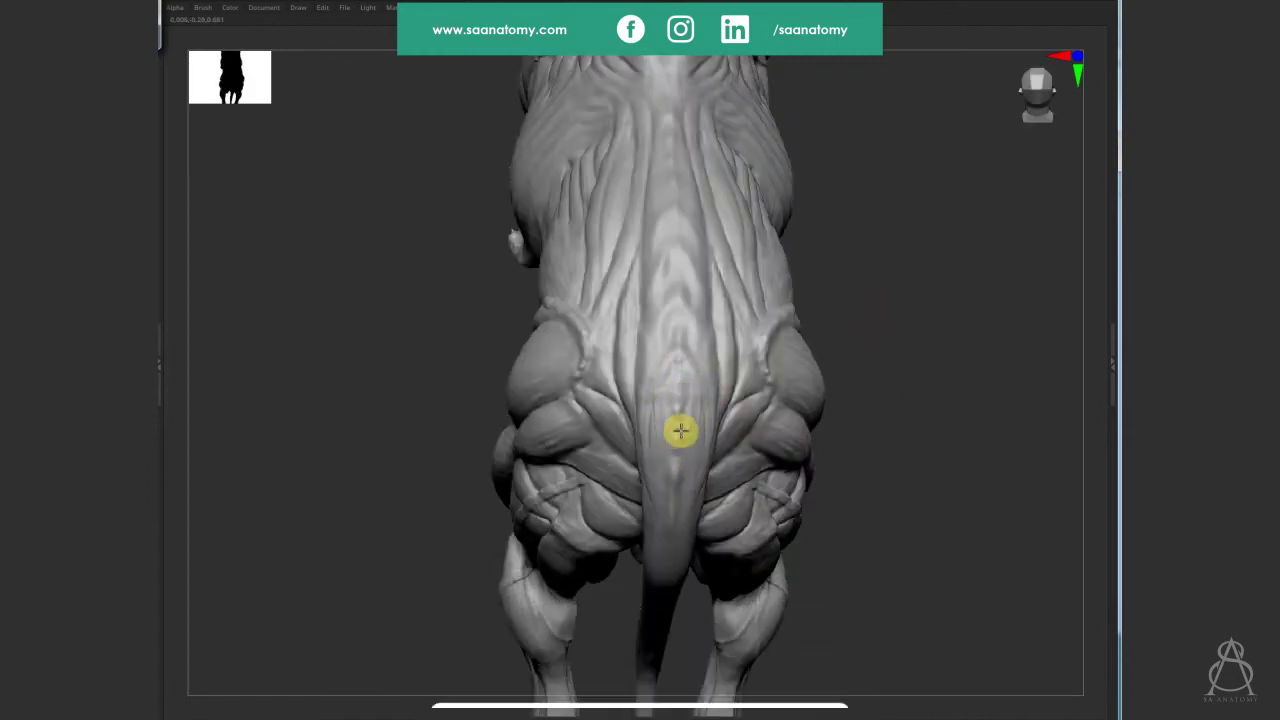
mouse_move(864, 258)
mouse_down()
mouse_move(891, 400)
mouse_move(877, 460)
mouse_move(908, 414)
mouse_move(914, 354)
mouse_move(891, 291)
mouse_move(917, 332)
mouse_move(911, 343)
mouse_move(894, 306)
mouse_move(900, 380)
mouse_move(840, 300)
mouse_move(891, 563)
mouse_move(1003, 480)
mouse_move(907, 413)
mouse_move(954, 466)
mouse_move(914, 334)
mouse_up()
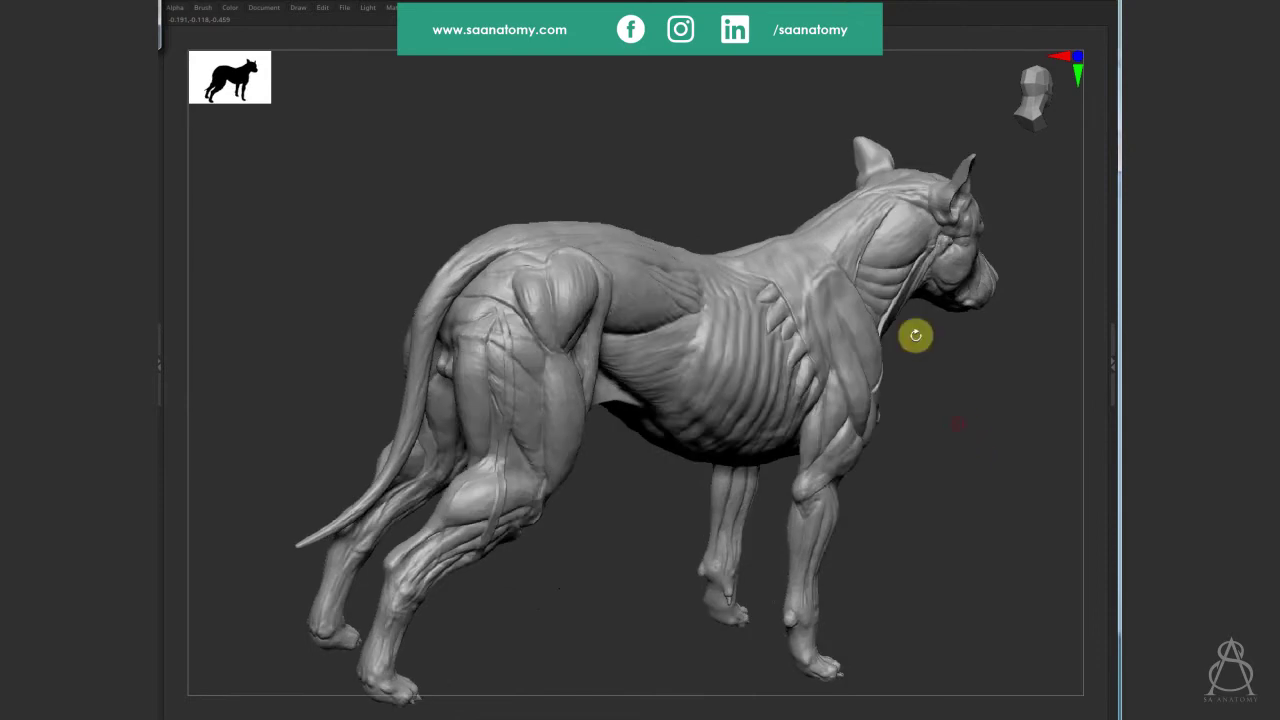
Refine the tail base surface and smooth the lower edge of the glute.
mouse_move(551, 277)
mouse_down()
mouse_move(469, 240)
mouse_move(429, 286)
mouse_up()
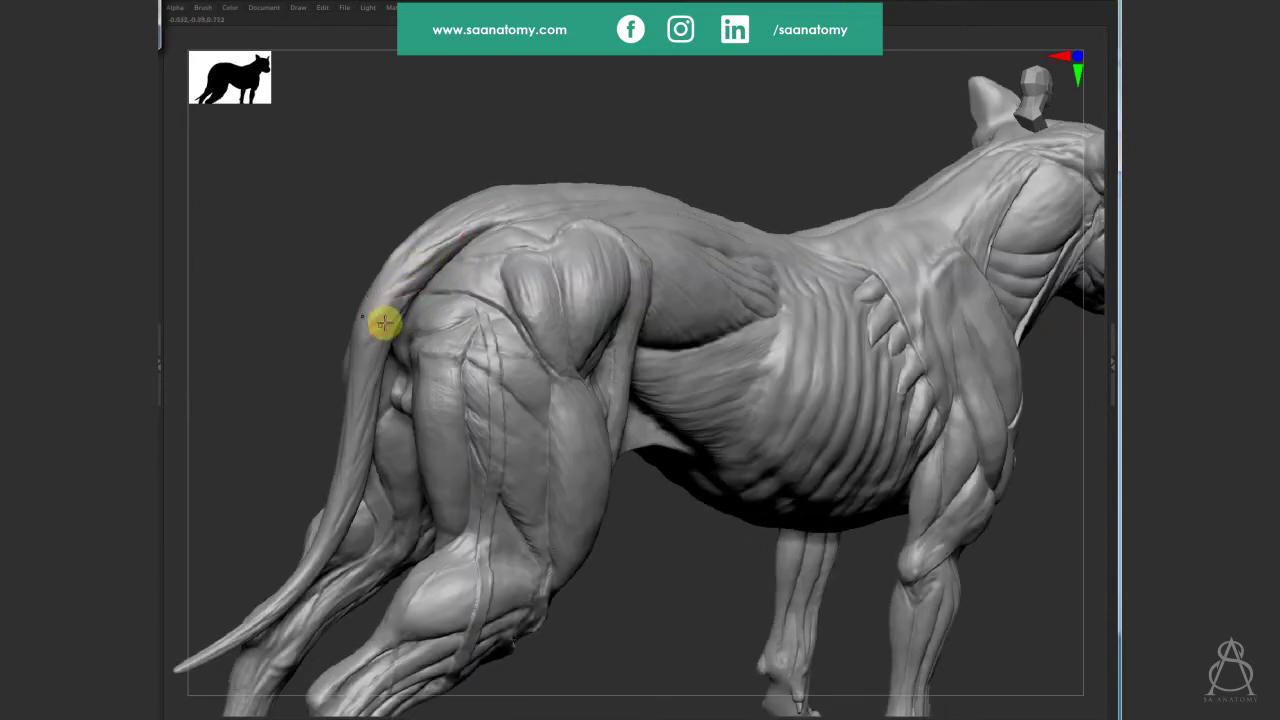
mouse_move(373, 335)
mouse_down()
mouse_move(351, 466)
mouse_move(414, 271)
mouse_up()
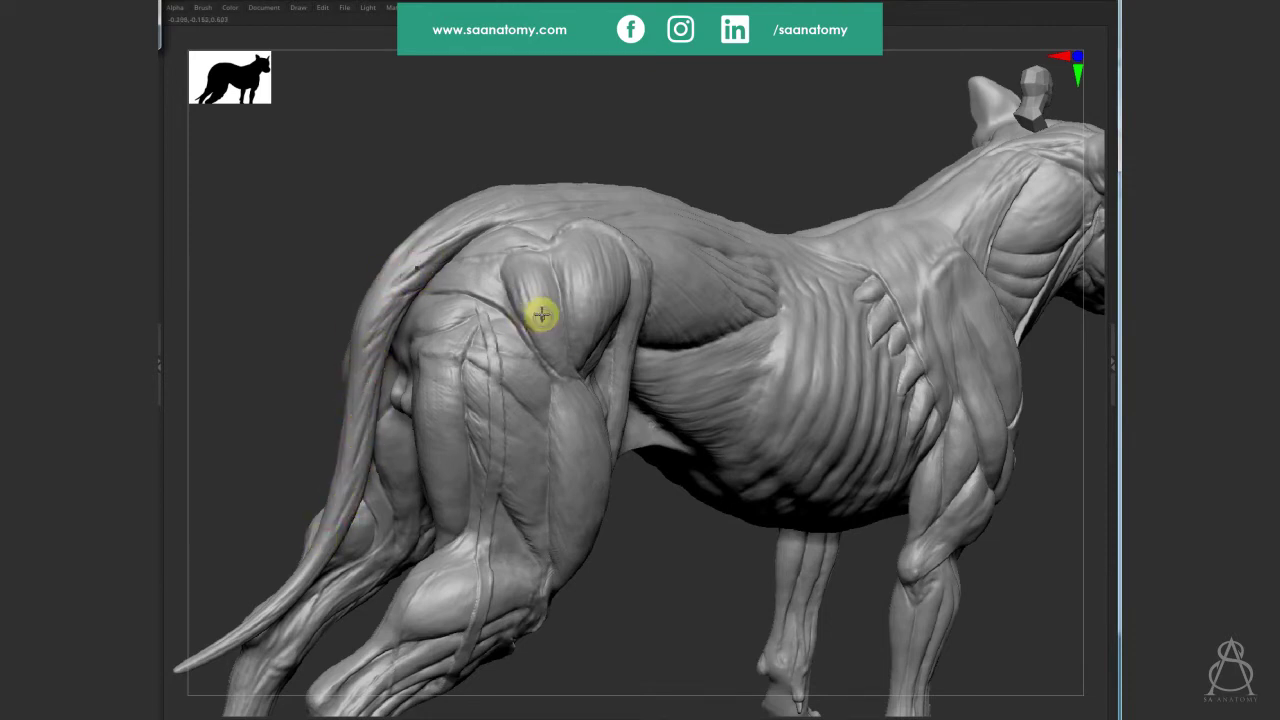
mouse_move(542, 304)
mouse_down()
mouse_move(523, 294)
mouse_move(543, 337)
mouse_move(531, 306)
mouse_move(567, 350)
mouse_up()
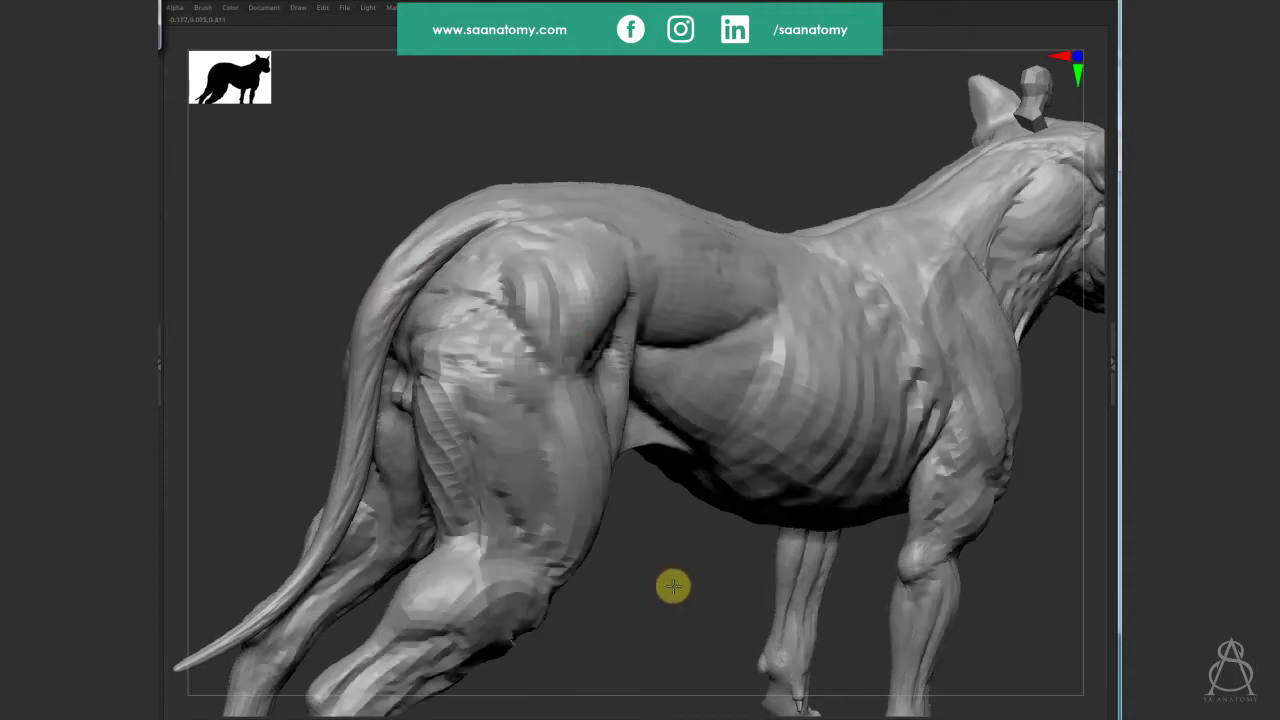
mouse_move(567, 350)
right_down()
mouse_move(809, 426)
mouse_move(918, 501)
right_up()
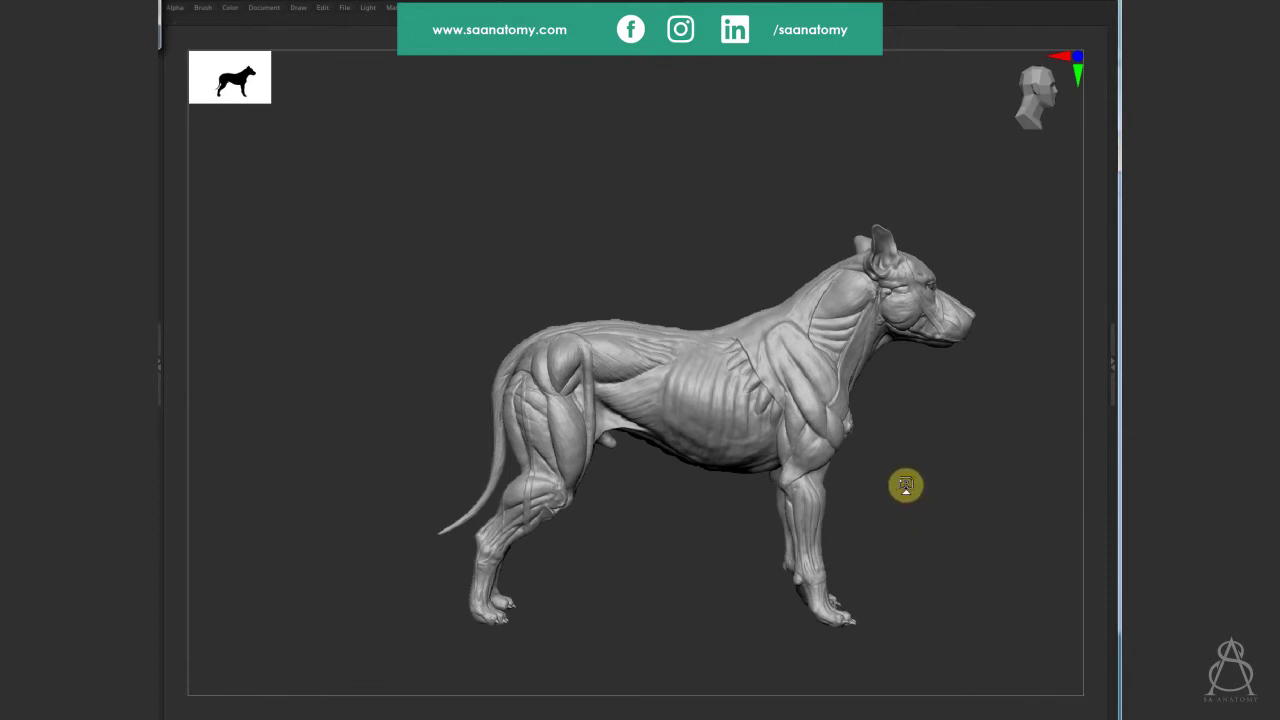
mouse_move(940, 486)
right_down()
mouse_move(931, 466)
mouse_move(965, 442)
mouse_move(631, 543)
mouse_move(749, 394)
mouse_move(571, 514)
mouse_move(802, 294)
mouse_move(620, 457)
mouse_move(686, 457)
mouse_move(686, 431)
mouse_move(852, 436)
mouse_move(714, 500)
right_up()
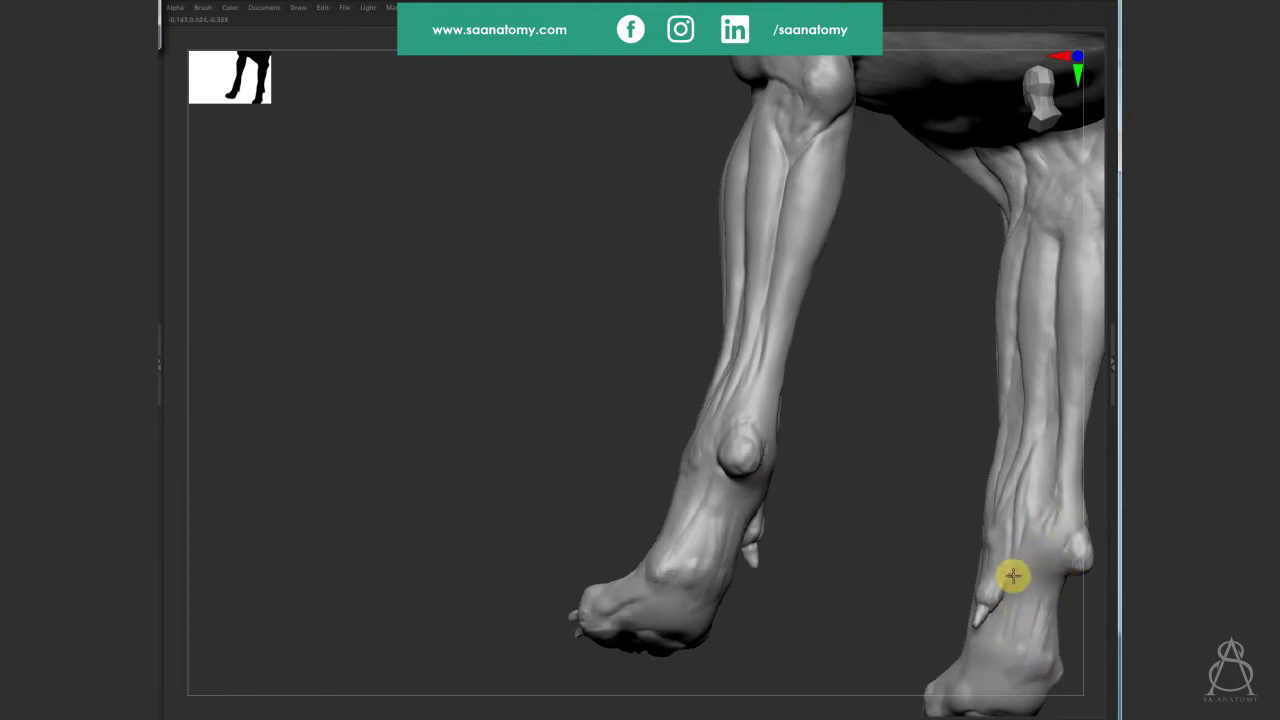
Sculpt tendon detail down the lower hind leg and dab the front leg surface.
mouse_move(857, 417)
mouse_down()
mouse_move(837, 160)
mouse_move(851, 151)
mouse_up()
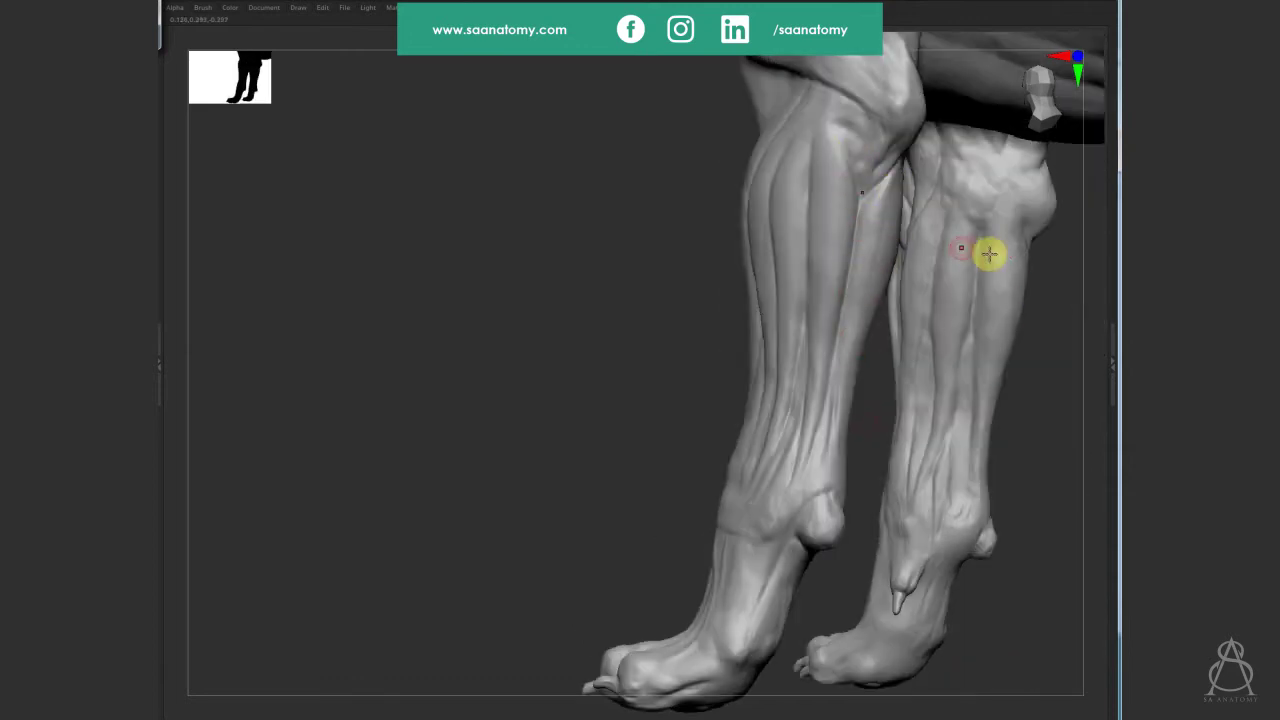
drag(988, 251, 946, 295)
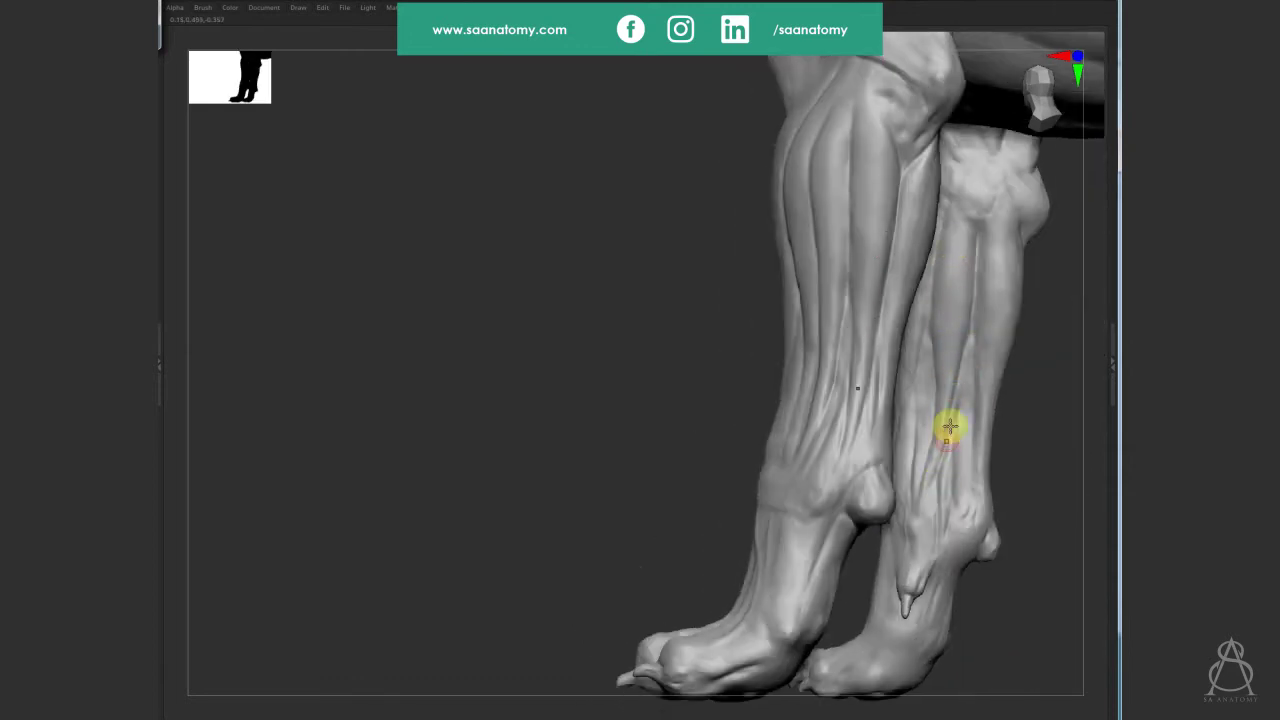
drag(974, 286, 974, 429)
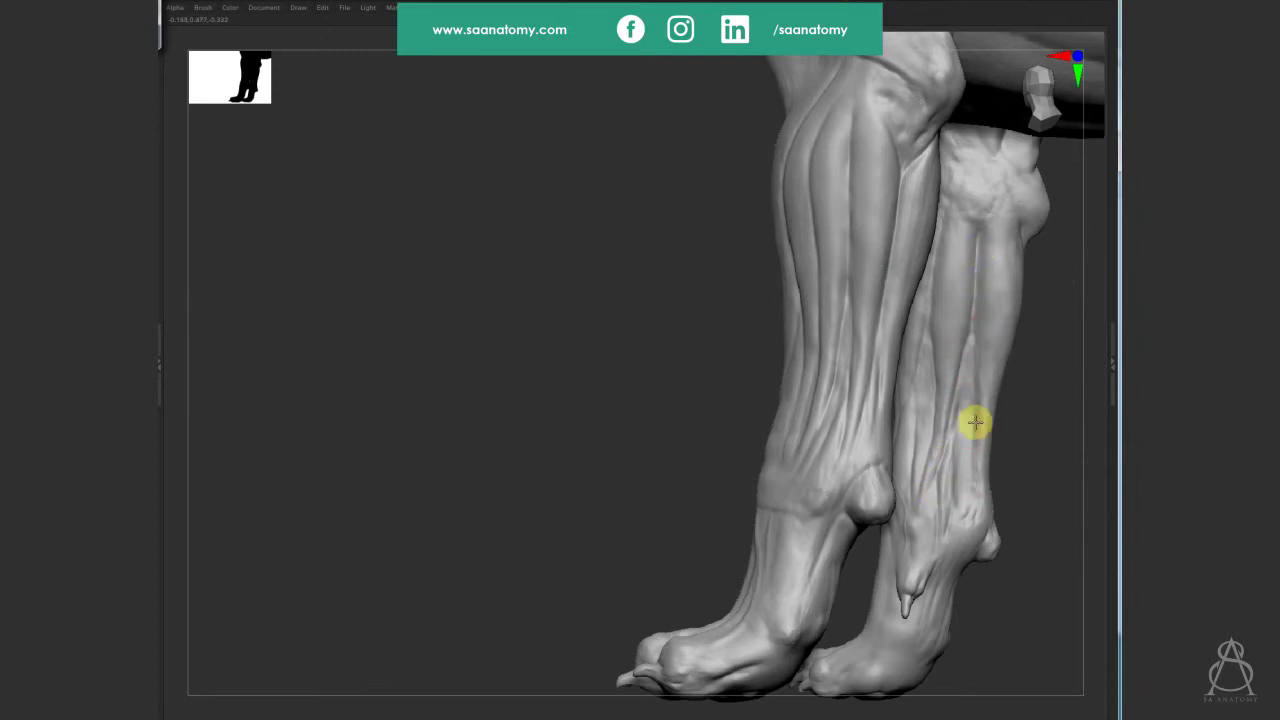
mouse_move(1057, 459)
mouse_down()
mouse_move(966, 620)
mouse_move(1003, 603)
mouse_move(903, 606)
mouse_move(840, 326)
mouse_move(977, 289)
mouse_move(820, 314)
mouse_move(832, 307)
mouse_up()
click(841, 265)
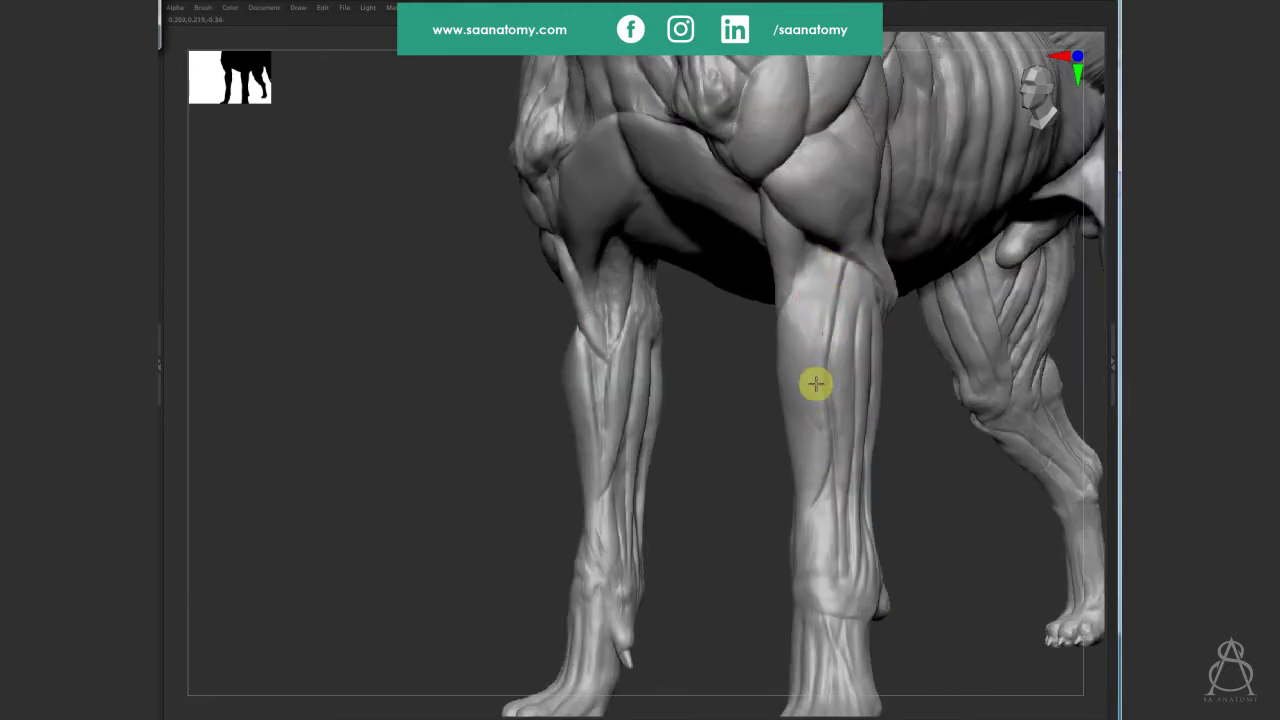
mouse_move(940, 466)
mouse_down()
mouse_move(921, 585)
mouse_move(920, 566)
mouse_move(894, 549)
mouse_move(875, 568)
mouse_move(906, 531)
mouse_up()
Save the project as Canine - Pitbull, then snap the view to front and top.
key(ctrl+s)
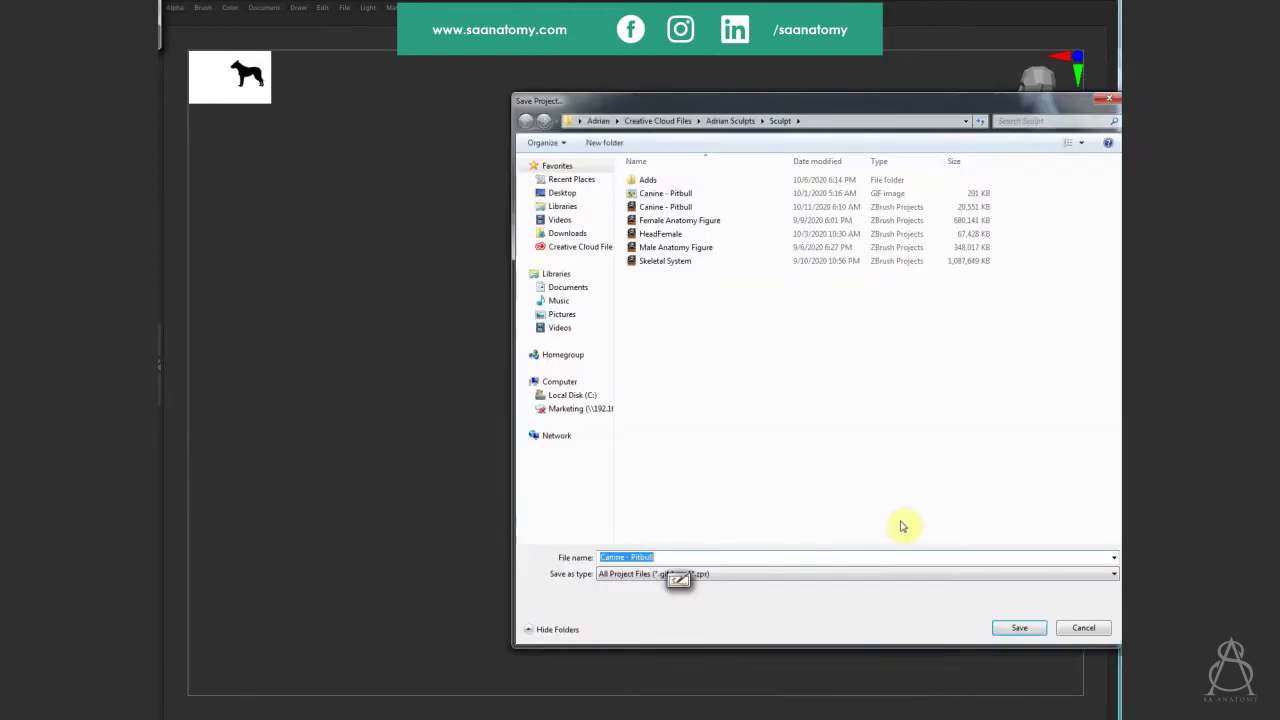
key(Return)
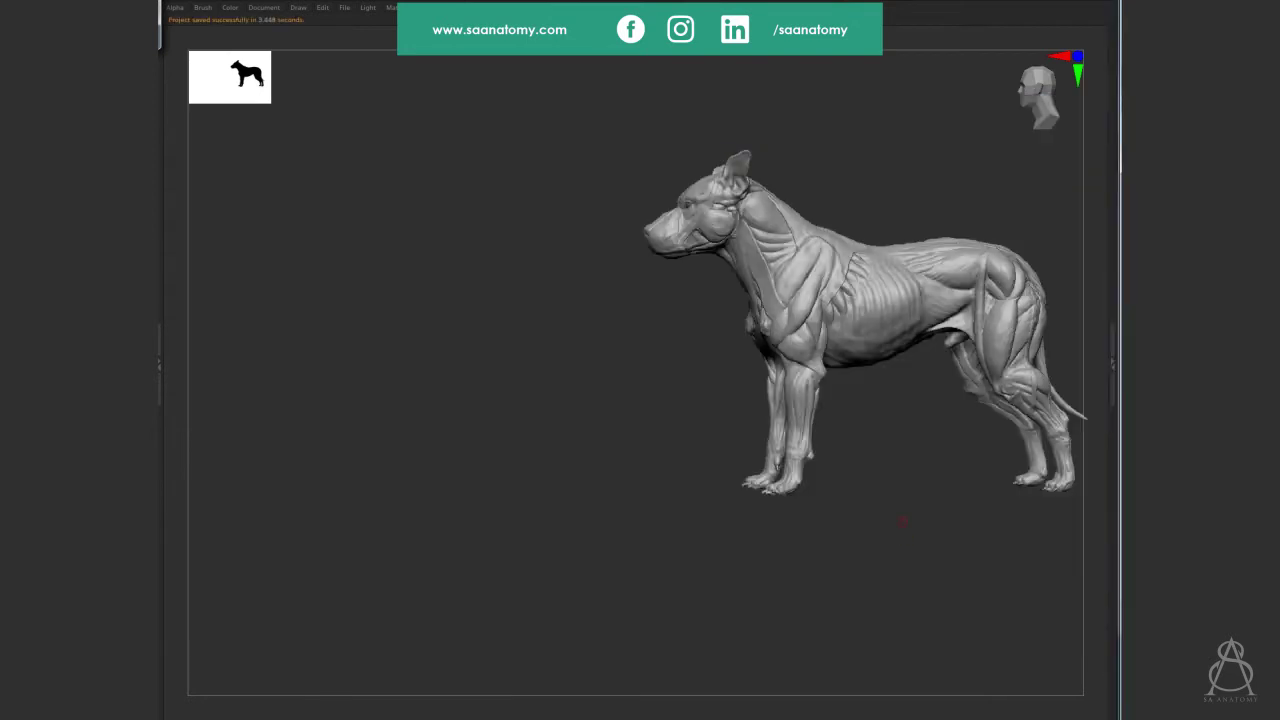
mouse_move(1091, 568)
mouse_down()
mouse_move(963, 457)
mouse_move(1026, 314)
mouse_up()
click(1076, 78)
click(1078, 86)
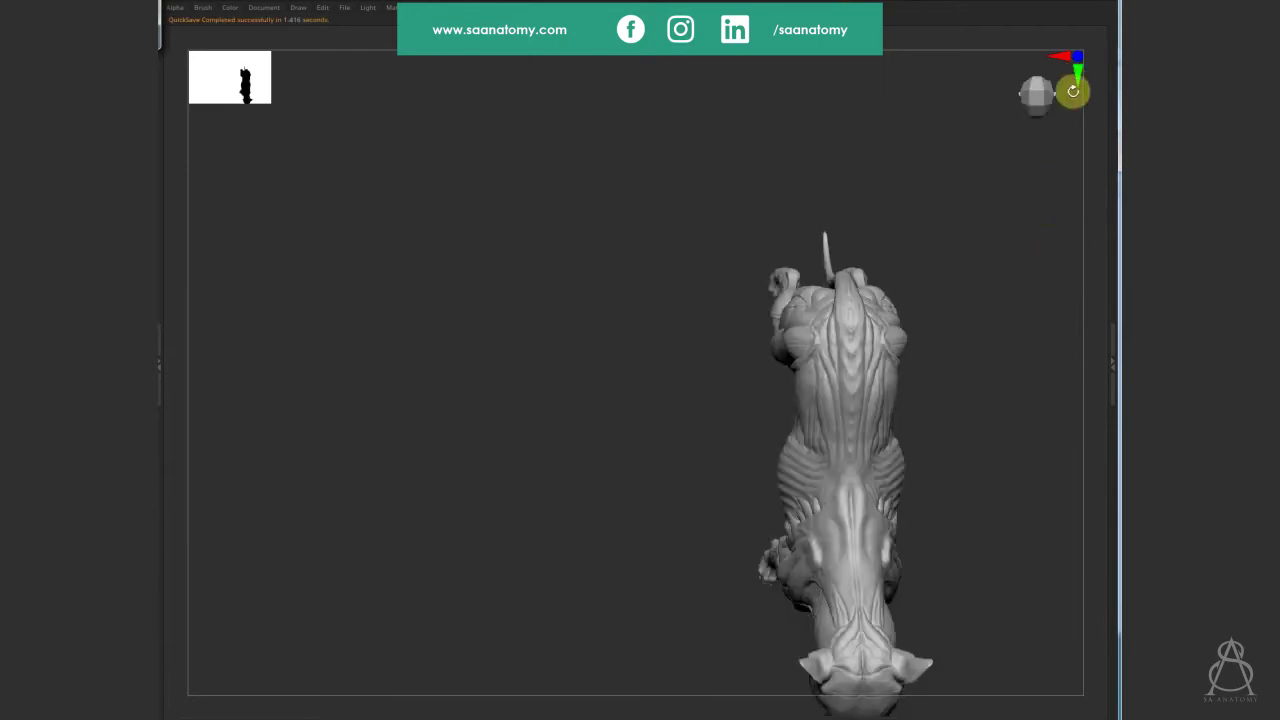
Smooth the abdomen and lower belly, then soften the lower pectoral edges into the upper abdomen.
mouse_move(1066, 92)
mouse_down()
mouse_move(863, 423)
mouse_move(948, 270)
mouse_move(808, 300)
mouse_move(694, 369)
mouse_move(783, 291)
mouse_move(733, 347)
mouse_move(716, 326)
mouse_move(694, 357)
mouse_move(745, 272)
mouse_move(714, 383)
mouse_move(720, 369)
mouse_move(726, 591)
mouse_move(709, 420)
mouse_move(751, 517)
mouse_move(794, 377)
mouse_move(690, 490)
mouse_move(602, 539)
mouse_move(606, 451)
mouse_move(597, 463)
mouse_move(592, 417)
mouse_move(639, 484)
mouse_up()
mouse_move(639, 484)
shift+mouse_down()
mouse_move(728, 340)
mouse_move(691, 371)
mouse_move(671, 326)
mouse_move(693, 324)
mouse_move(682, 349)
shift+mouse_up()
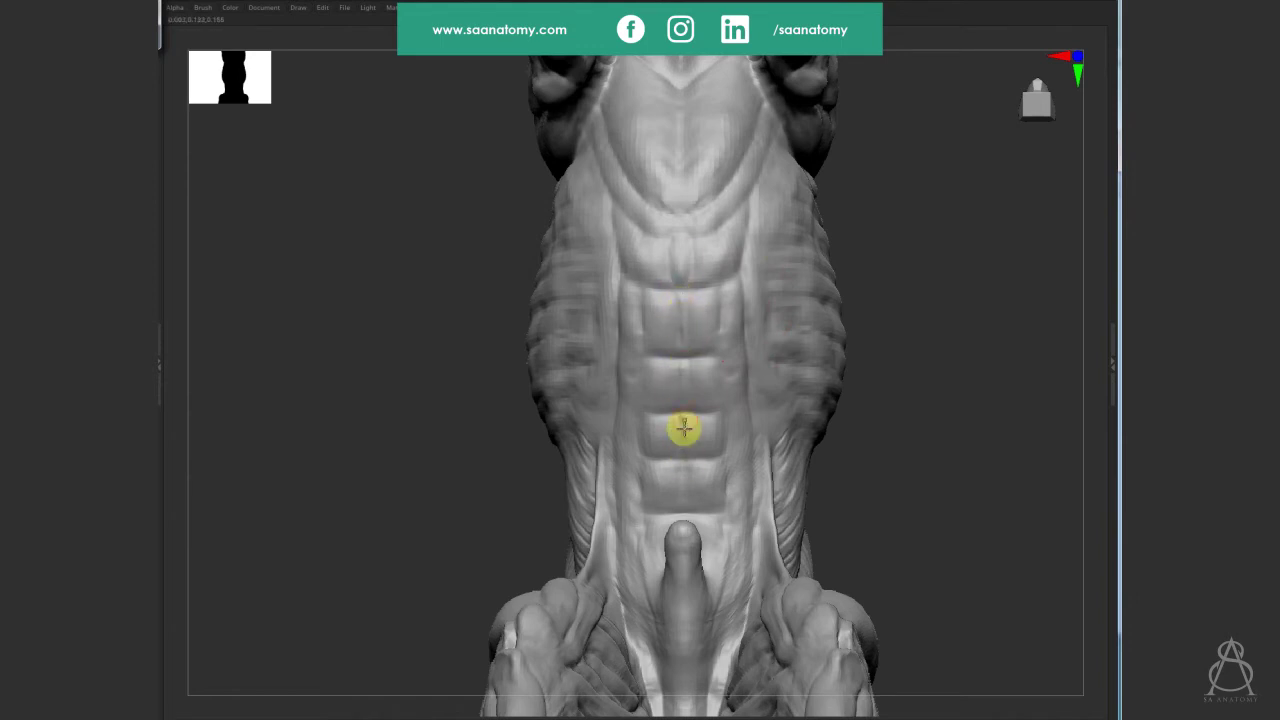
mouse_move(684, 428)
shift+mouse_down()
mouse_move(686, 457)
mouse_move(700, 449)
mouse_move(691, 463)
mouse_move(651, 449)
mouse_move(671, 364)
mouse_move(689, 360)
mouse_move(634, 286)
mouse_move(651, 289)
mouse_move(655, 412)
mouse_move(717, 451)
mouse_move(715, 507)
mouse_move(751, 431)
mouse_move(760, 543)
mouse_move(770, 431)
mouse_move(714, 651)
mouse_move(707, 625)
shift+mouse_up()
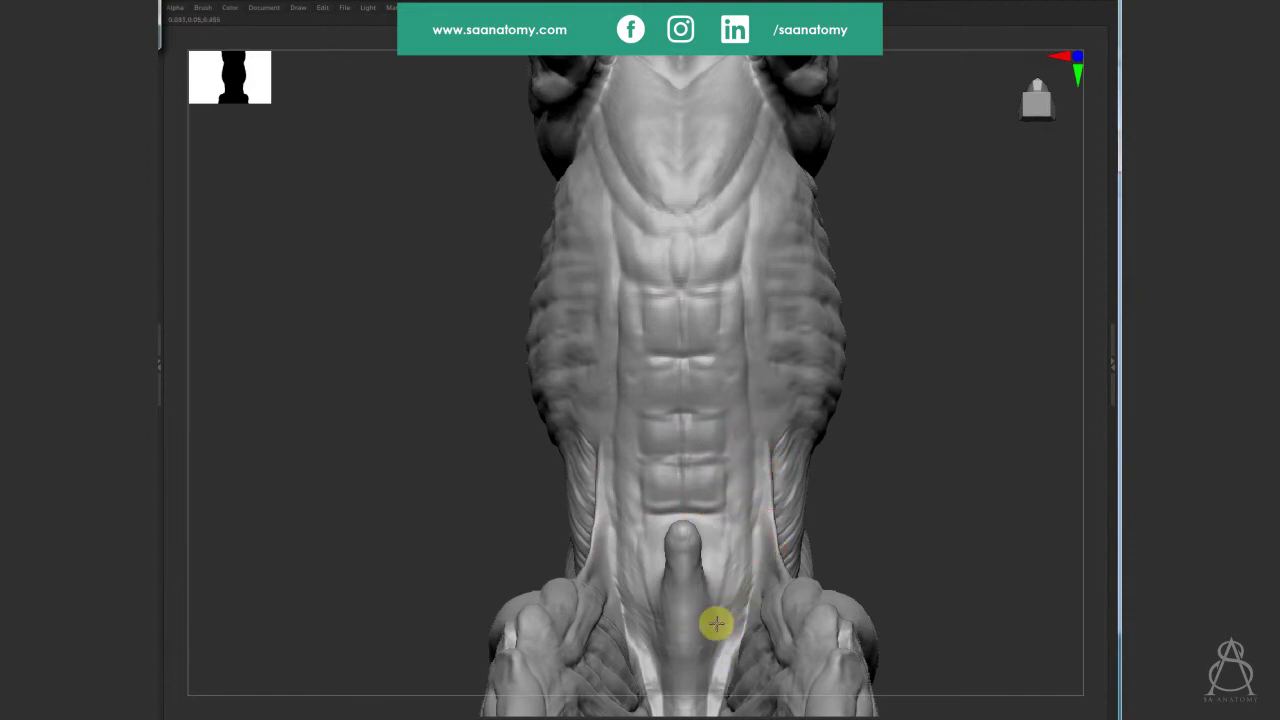
alt+drag(914, 397, 920, 434)
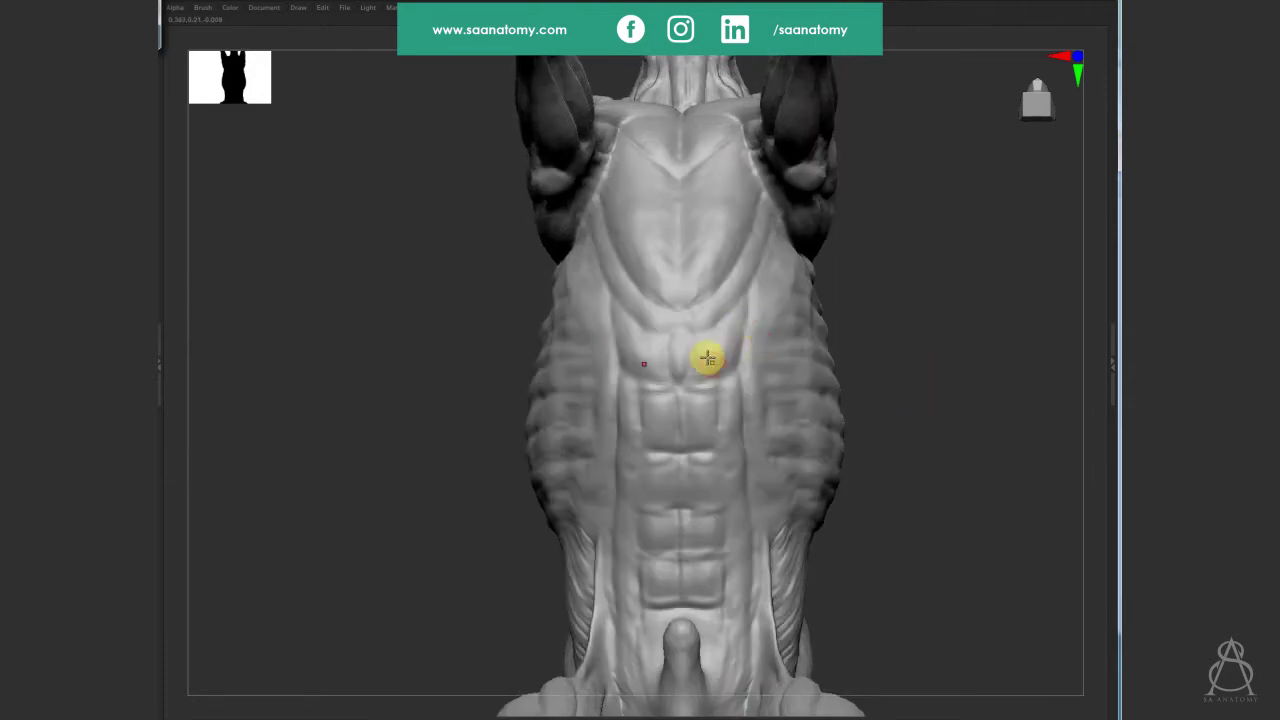
mouse_move(707, 358)
shift+mouse_down()
mouse_move(763, 186)
mouse_move(749, 249)
mouse_move(713, 291)
shift+mouse_up()
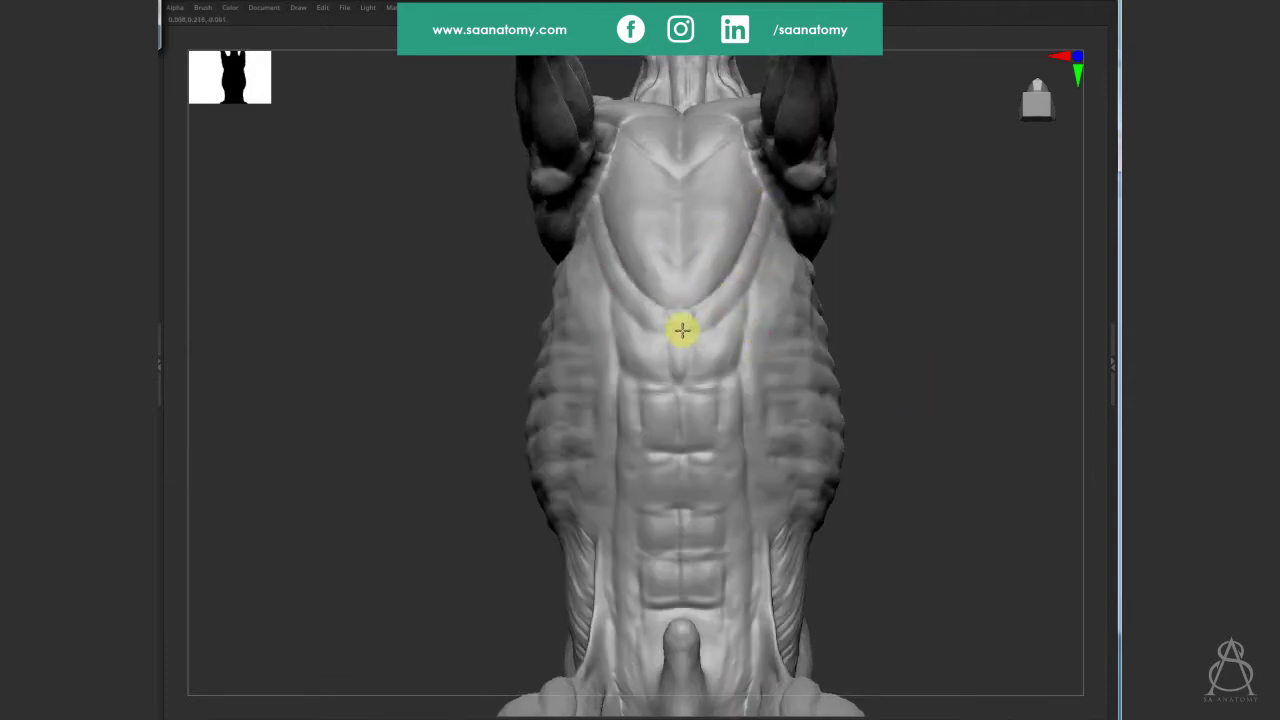
shift+drag(716, 314, 709, 332)
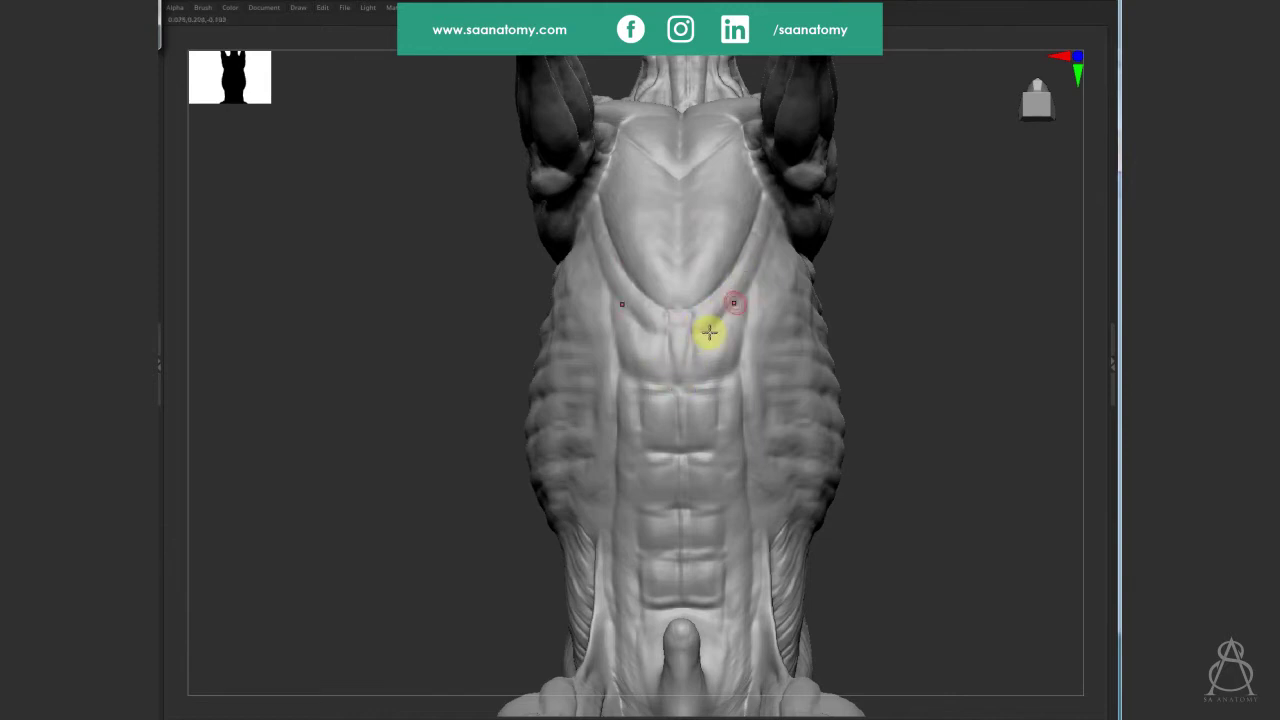
mouse_move(753, 276)
shift+mouse_down()
mouse_move(723, 374)
mouse_move(749, 443)
mouse_move(737, 397)
mouse_move(737, 666)
mouse_move(820, 474)
mouse_move(831, 535)
mouse_move(763, 443)
mouse_move(766, 531)
mouse_move(683, 391)
mouse_move(908, 441)
mouse_move(943, 423)
mouse_move(891, 457)
mouse_move(903, 434)
mouse_move(920, 428)
mouse_move(940, 449)
mouse_move(931, 429)
mouse_move(826, 629)
mouse_move(941, 371)
mouse_move(946, 403)
mouse_move(909, 423)
mouse_move(766, 614)
mouse_move(621, 242)
shift+mouse_up()
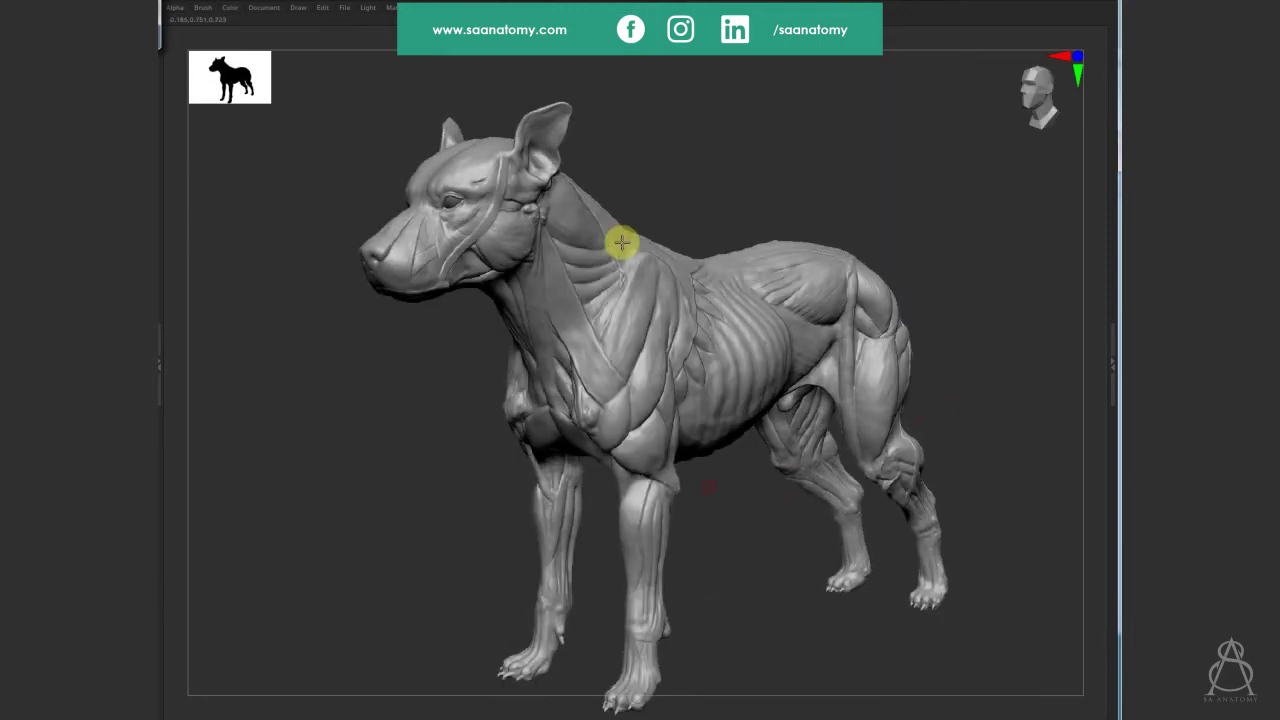
mouse_move(764, 584)
mouse_down()
mouse_move(751, 597)
mouse_move(783, 571)
mouse_move(803, 477)
mouse_move(824, 453)
mouse_up()
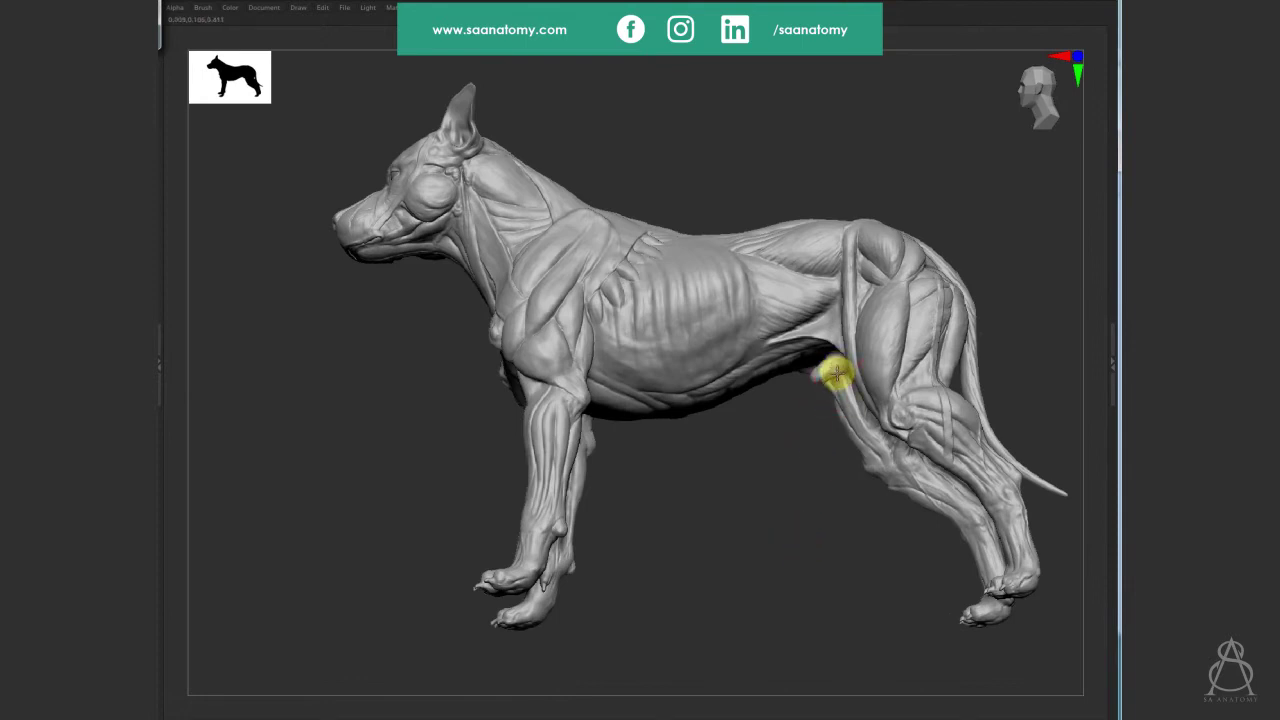
mouse_move(830, 585)
mouse_down()
mouse_move(831, 624)
mouse_move(820, 614)
mouse_move(883, 480)
mouse_up()
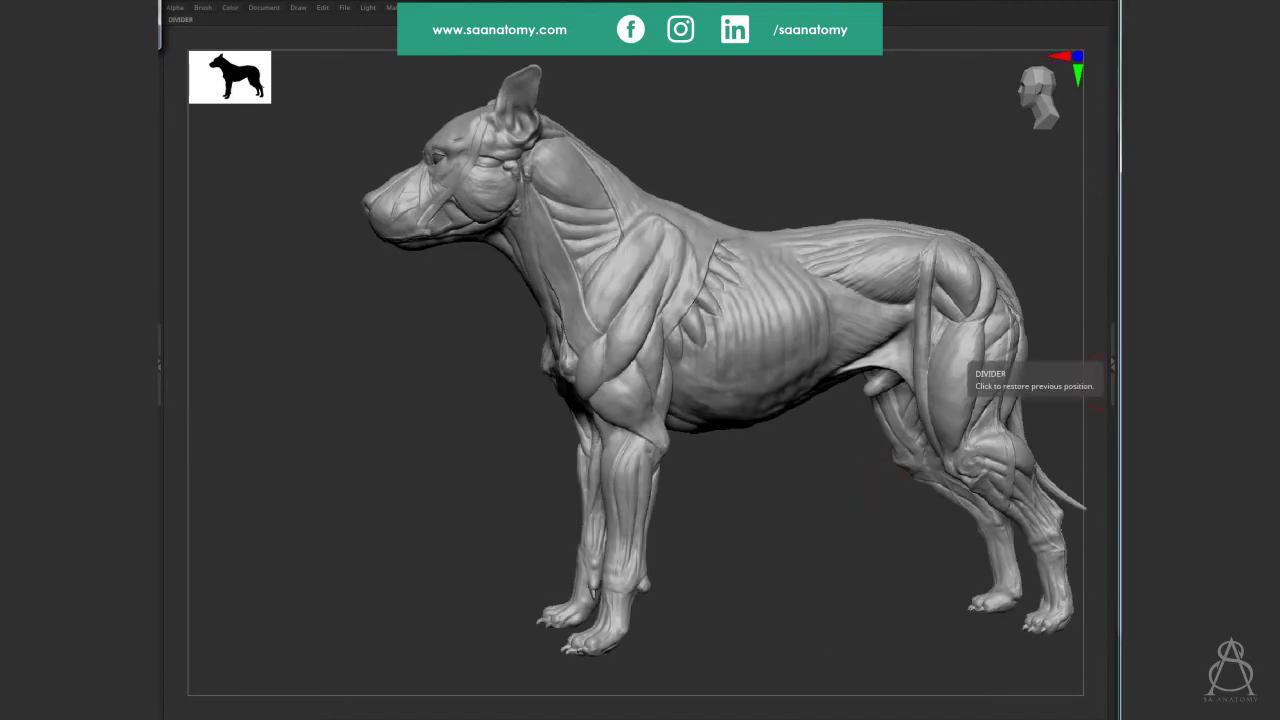
mouse_move(766, 589)
mouse_down()
mouse_move(766, 457)
mouse_move(690, 590)
mouse_move(754, 569)
mouse_move(723, 563)
mouse_move(732, 596)
mouse_move(709, 608)
mouse_move(729, 603)
mouse_move(738, 625)
mouse_up()
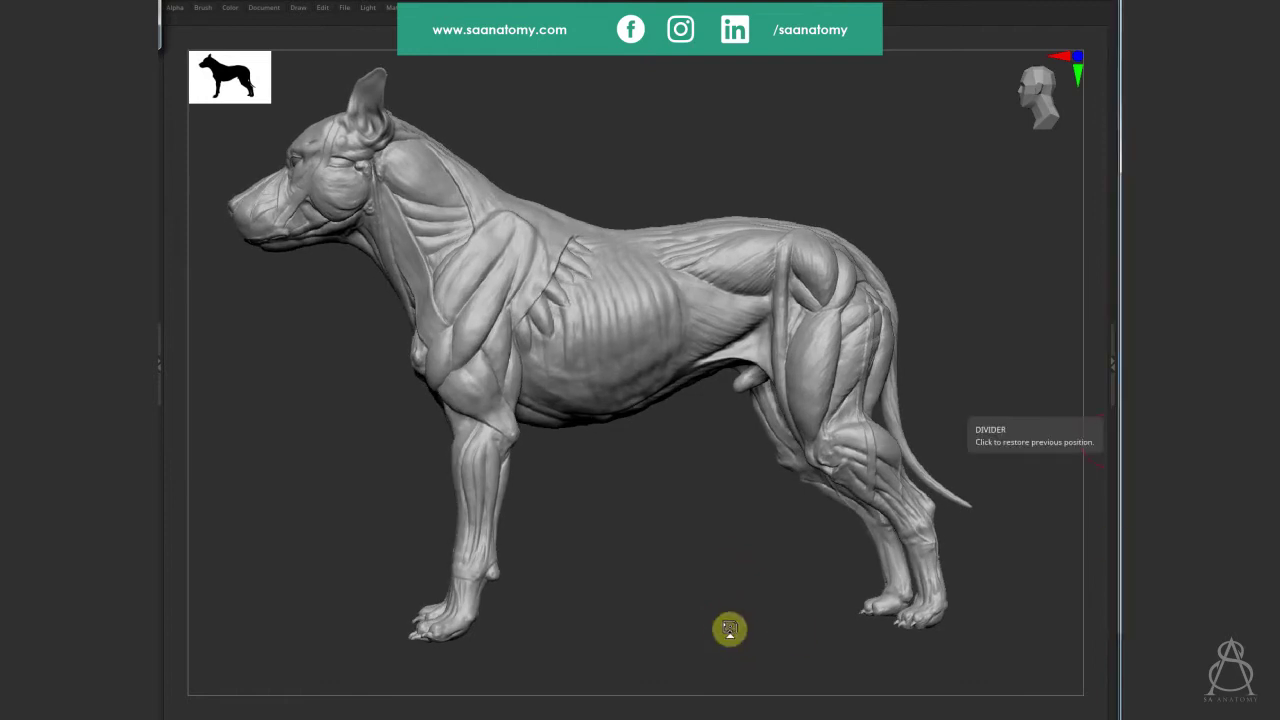
mouse_move(729, 629)
mouse_down()
mouse_move(737, 617)
mouse_move(717, 634)
mouse_move(605, 430)
mouse_move(643, 386)
mouse_move(612, 384)
mouse_up()
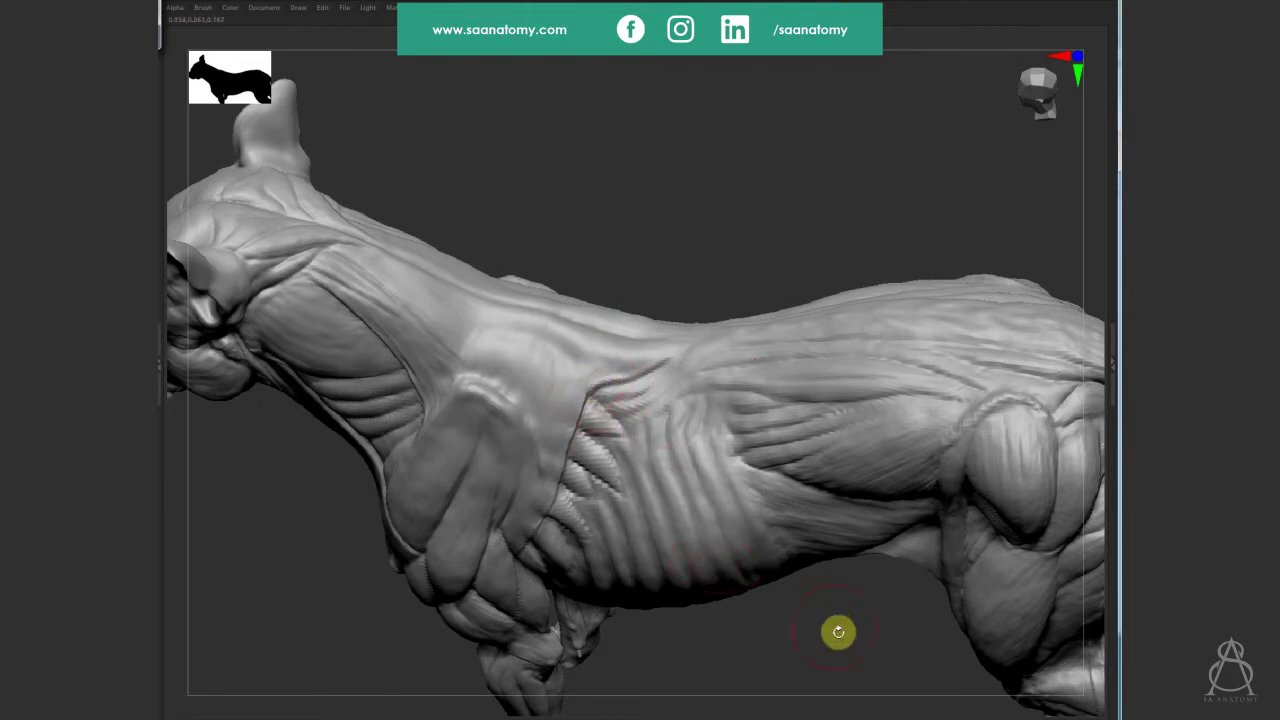
At the highest subdivision level, carve the groove behind the shoulder with the Dam Standard brush.
key(f)
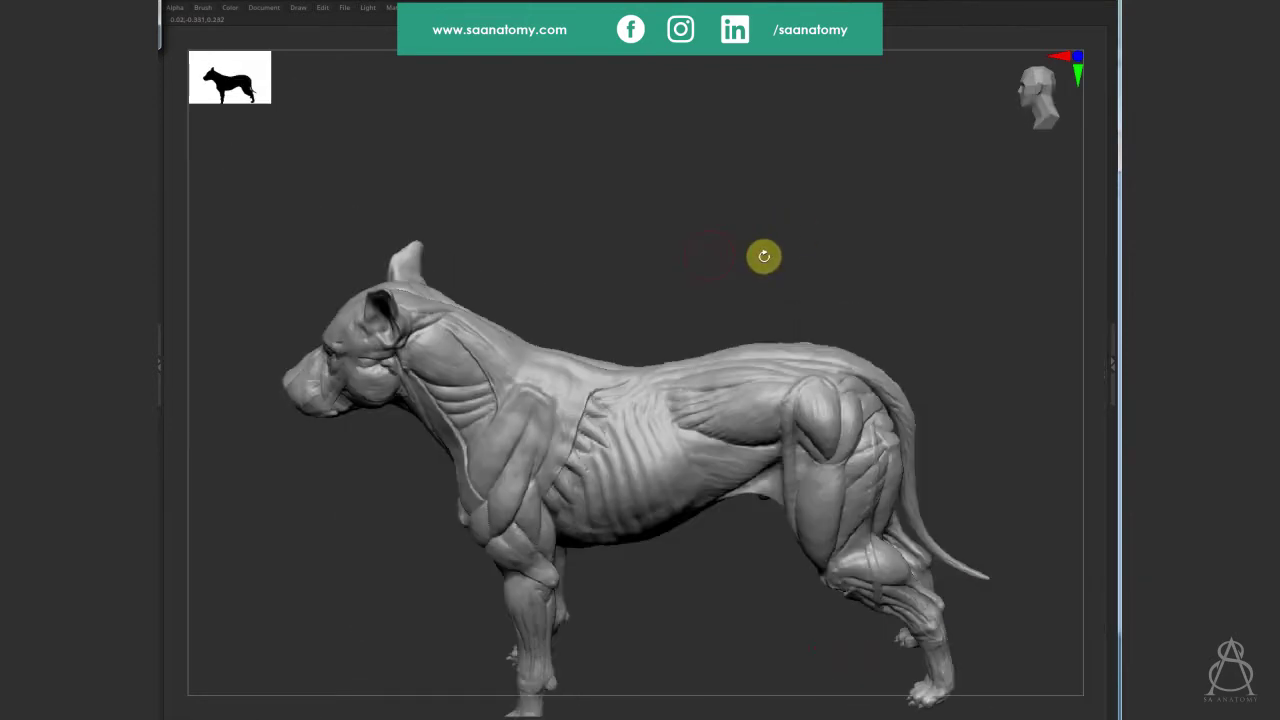
mouse_move(764, 256)
mouse_down()
mouse_move(666, 403)
mouse_move(737, 275)
mouse_move(797, 283)
mouse_move(623, 380)
mouse_move(600, 328)
mouse_up()
key(d)
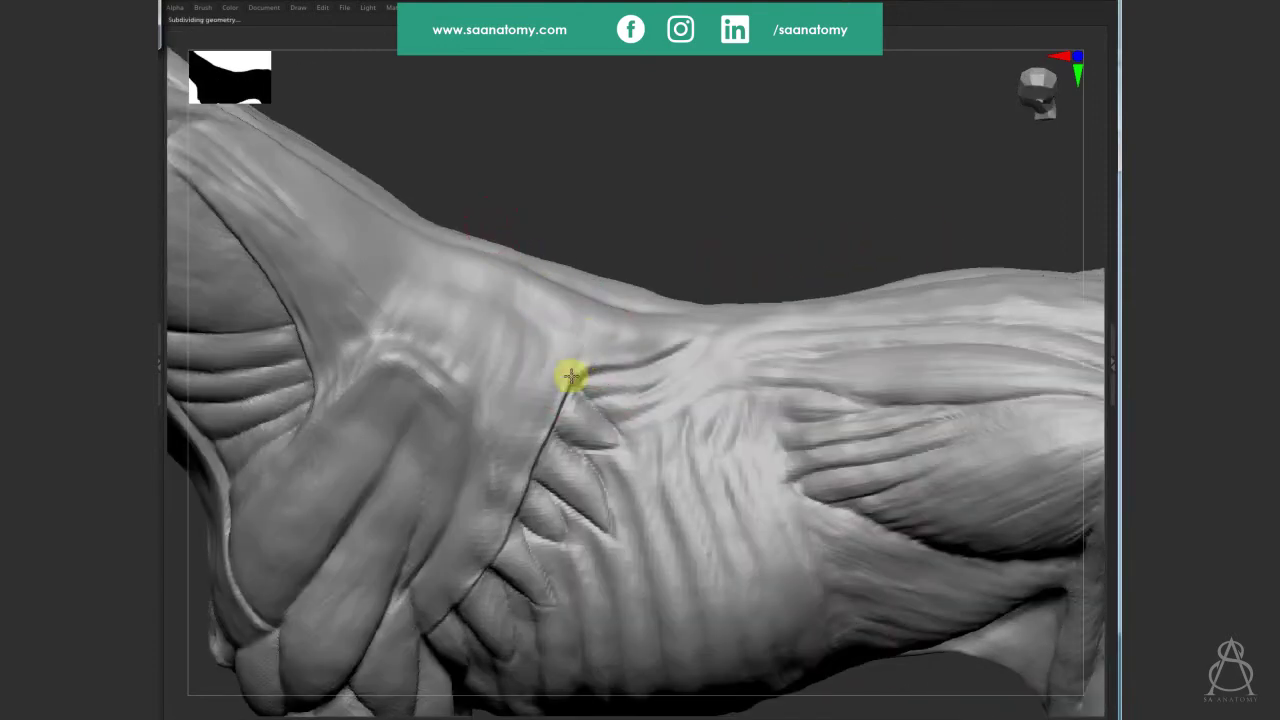
mouse_move(603, 365)
alt+mouse_down()
mouse_move(743, 323)
mouse_move(594, 380)
mouse_move(607, 332)
alt+mouse_up()
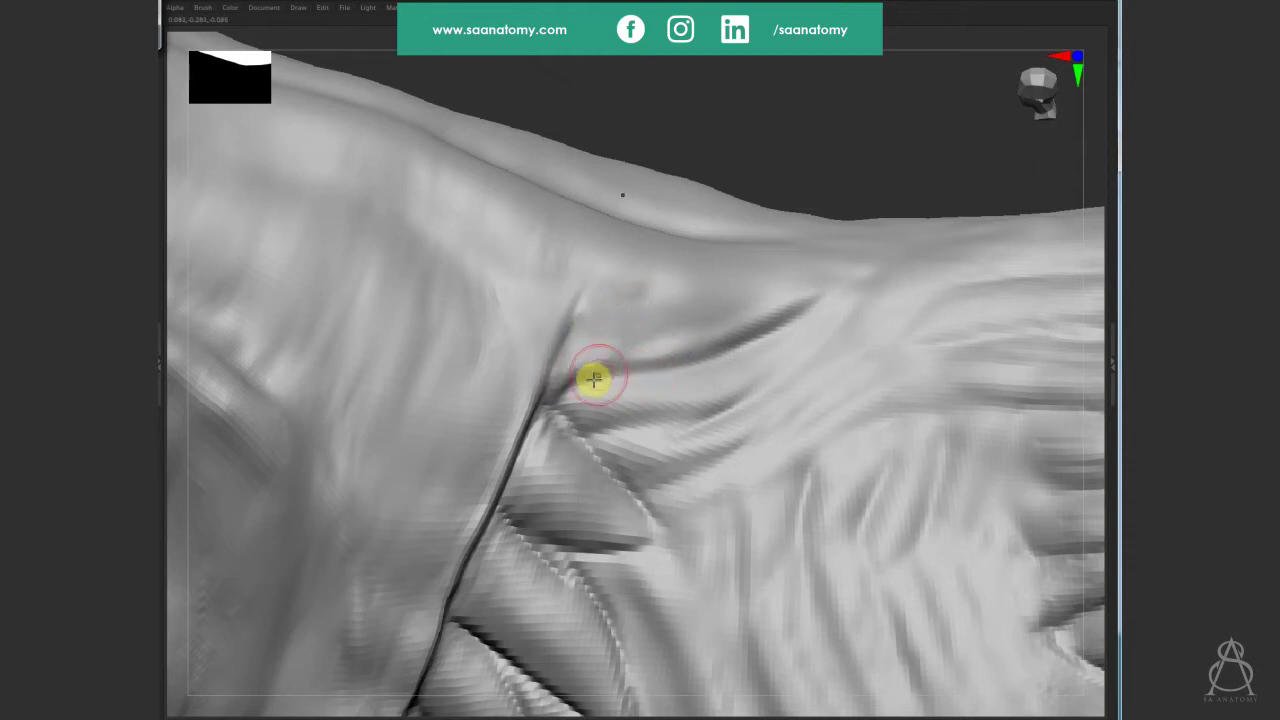
mouse_move(665, 363)
mouse_down()
mouse_move(809, 303)
mouse_move(563, 374)
mouse_move(562, 398)
mouse_up()
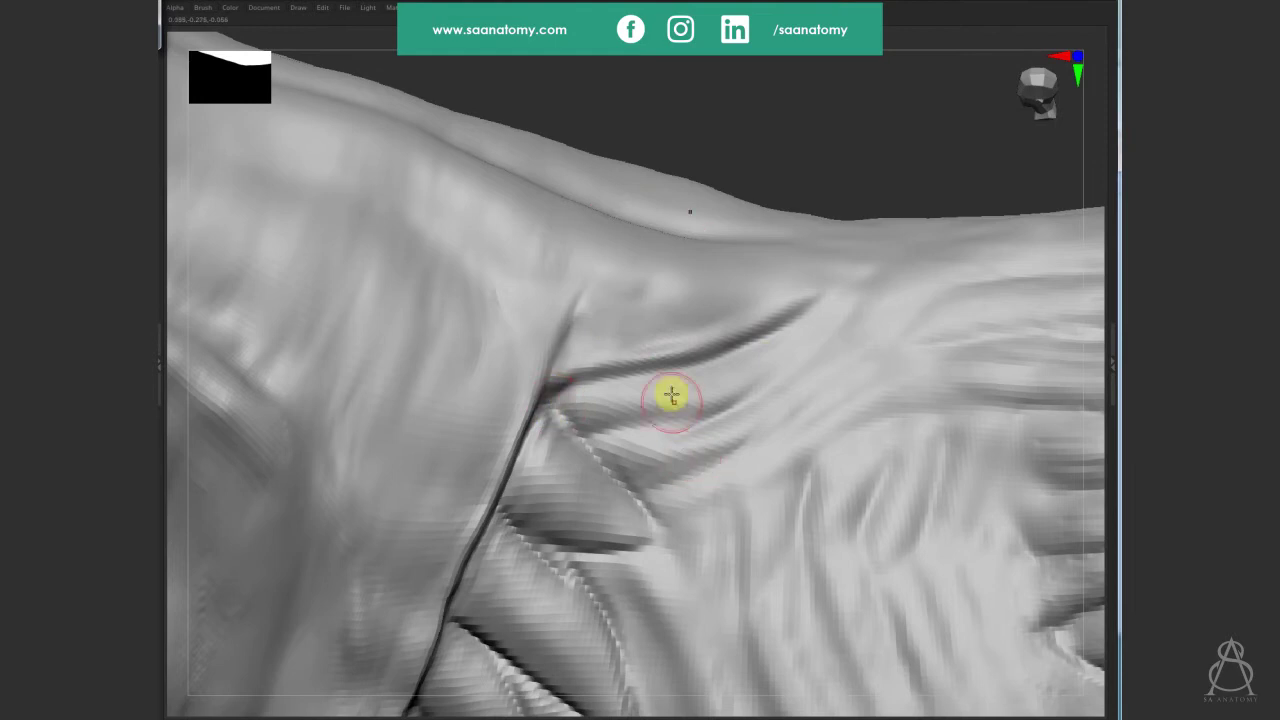
mouse_move(674, 394)
ctrl+right_down()
mouse_move(291, 466)
mouse_move(754, 203)
mouse_move(740, 271)
mouse_move(626, 417)
mouse_move(947, 339)
mouse_move(700, 443)
ctrl+right_up()
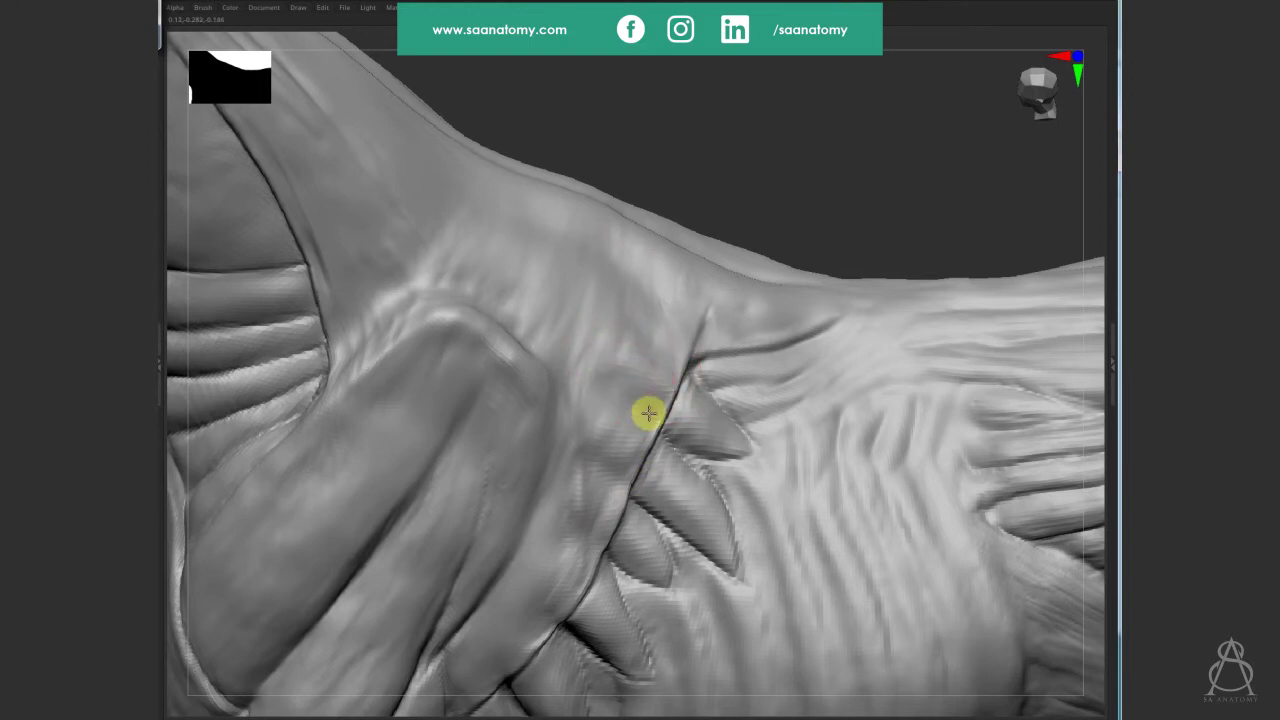
right_drag(640, 357, 463, 431)
Refine the muscle surface along the pitbull's shoulder.
key(f)
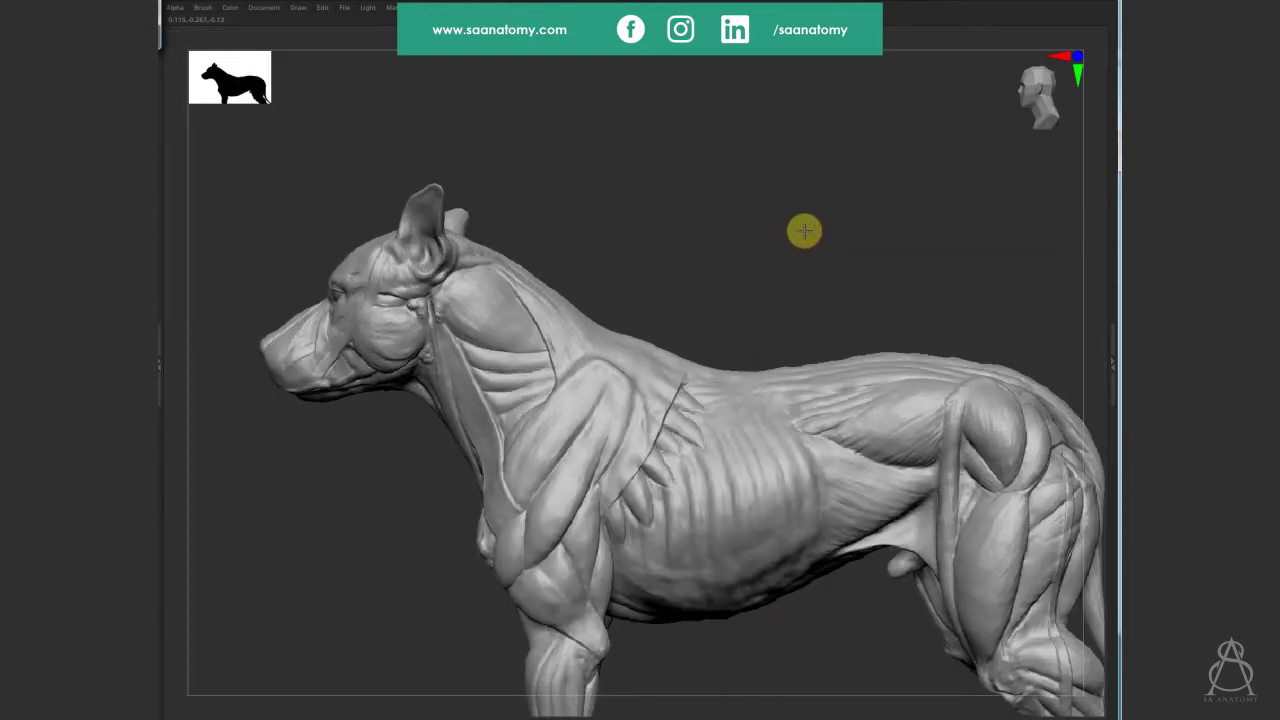
drag(803, 229, 795, 213)
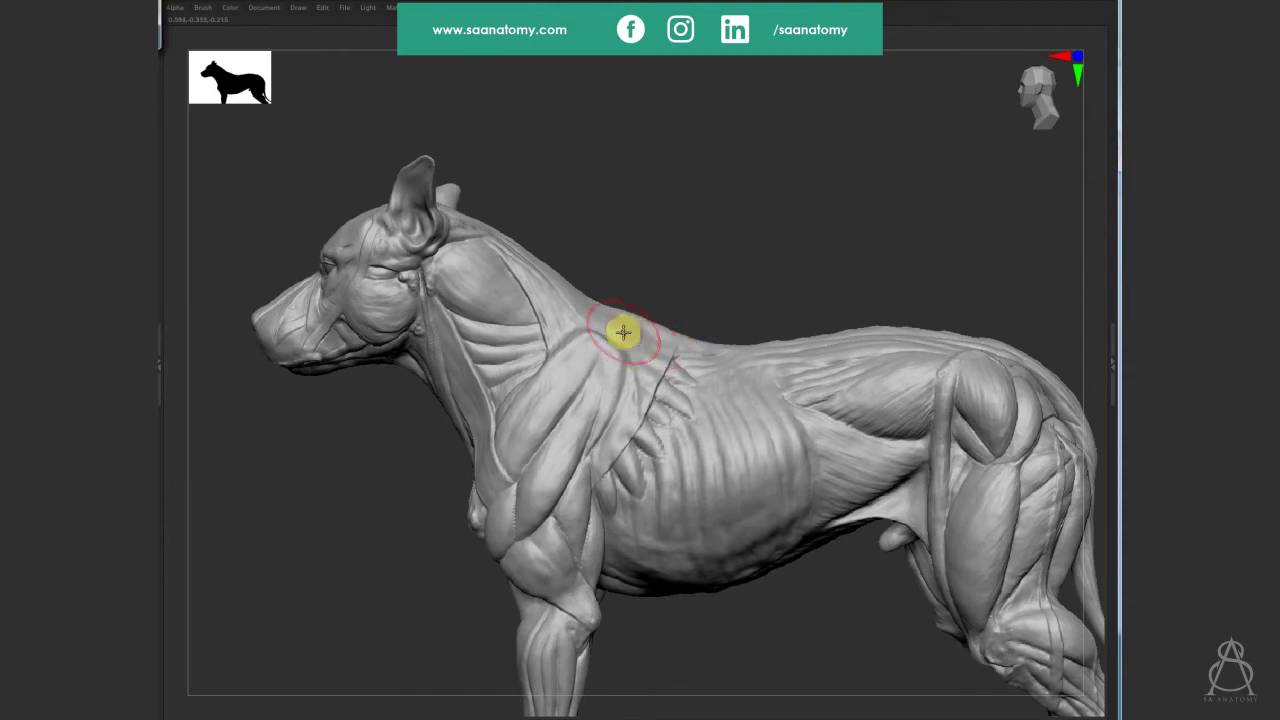
drag(638, 337, 603, 326)
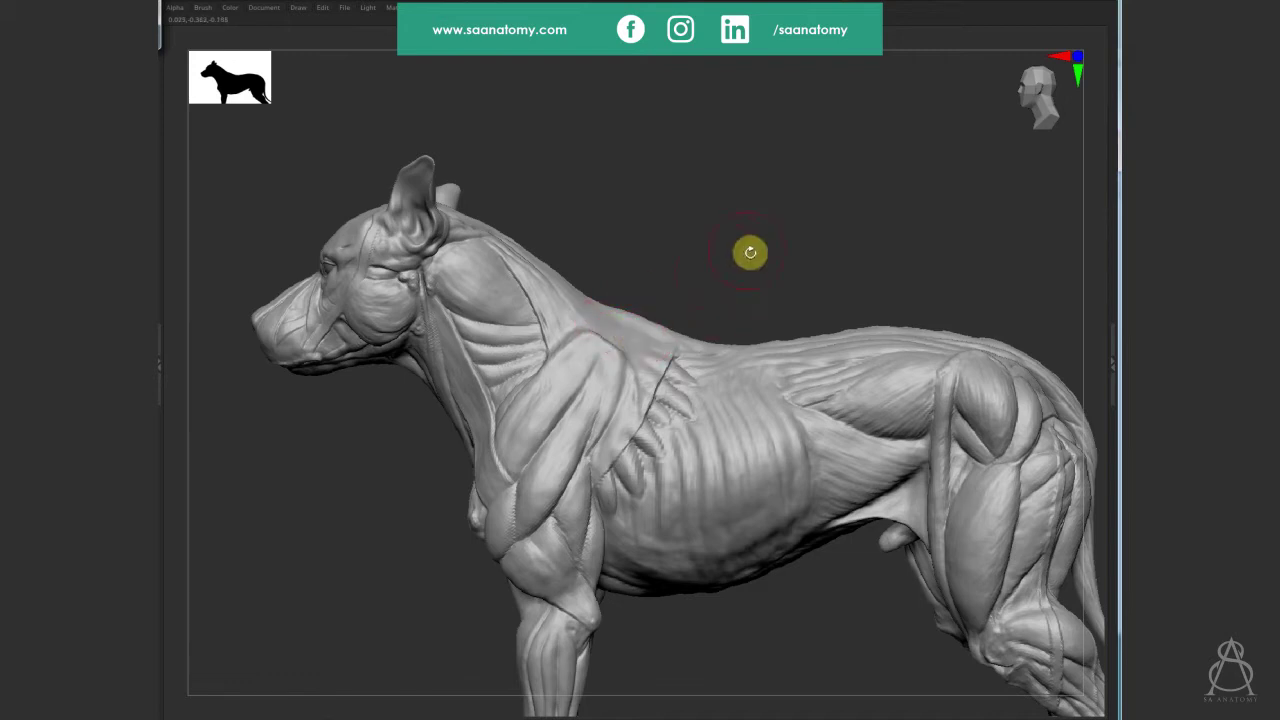
Reframe the whole dog and zoom in close on the flank and belly.
key(f)
alt+drag(774, 263, 840, 237)
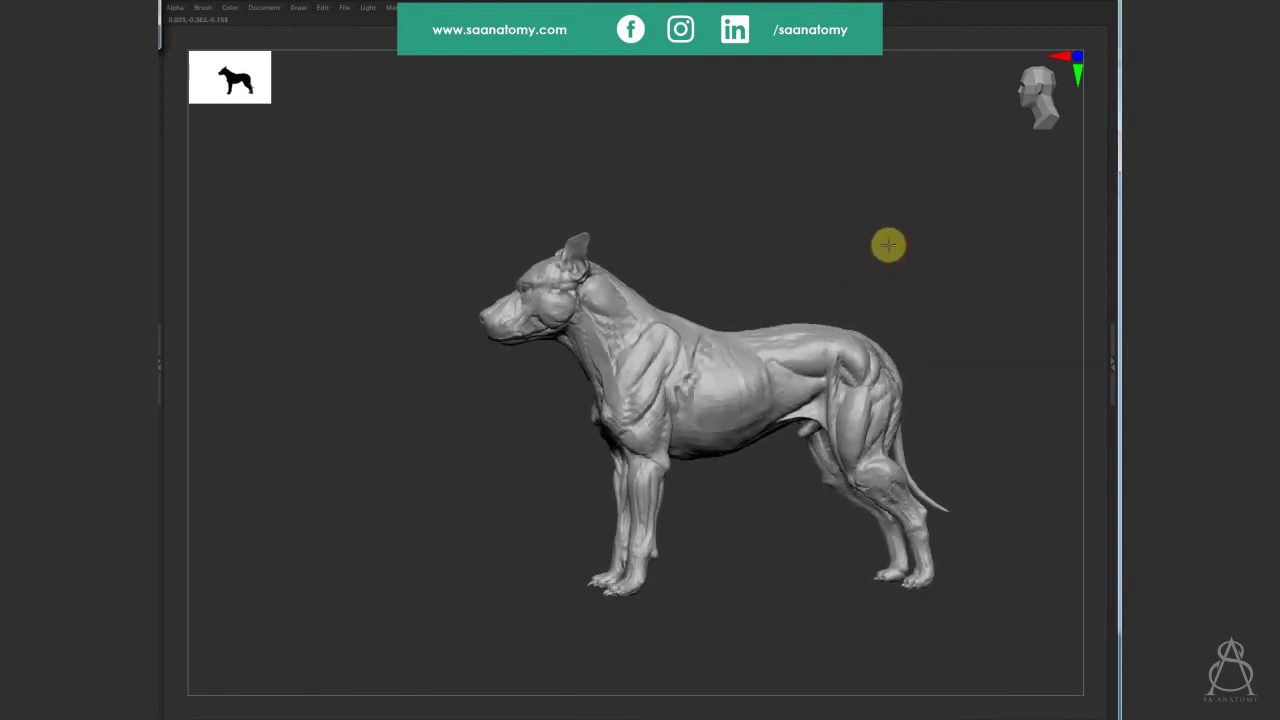
mouse_move(800, 366)
alt+mouse_down()
mouse_move(642, 336)
mouse_move(646, 383)
mouse_move(698, 360)
alt+mouse_up()
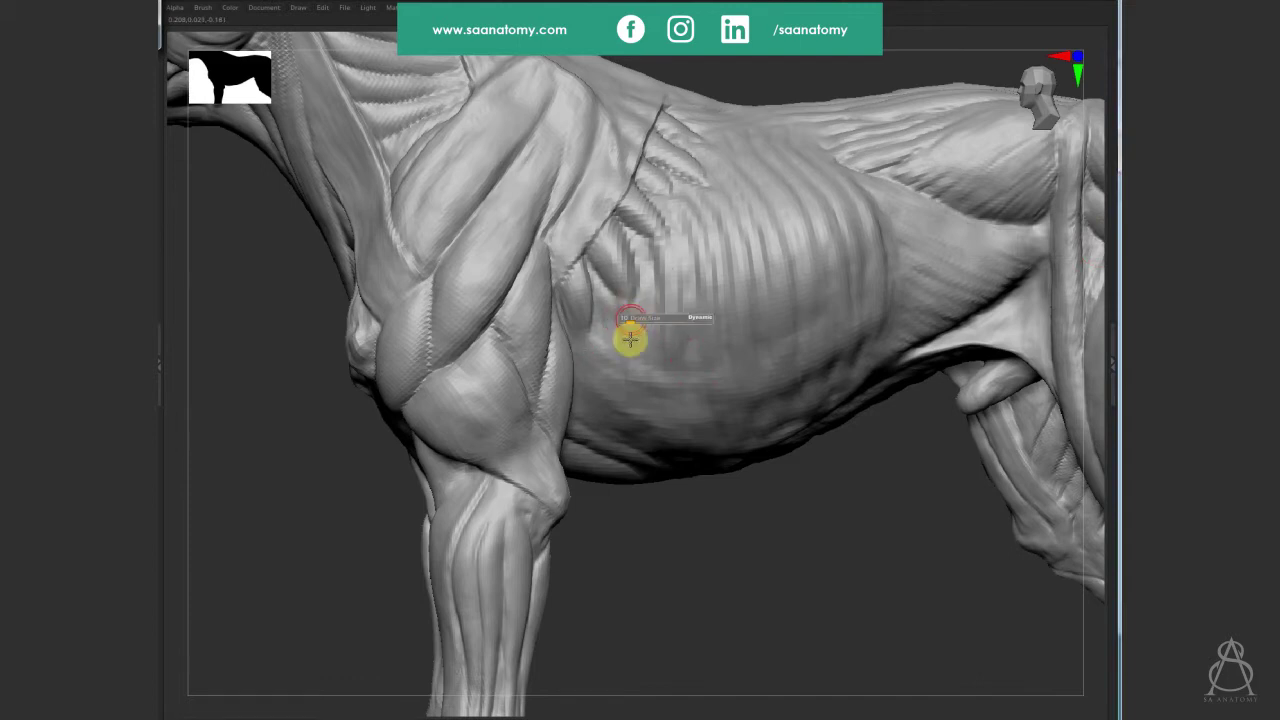
Smooth the flank over the ribs and shape the belly surface with Standard and Smooth brushes.
click(665, 287)
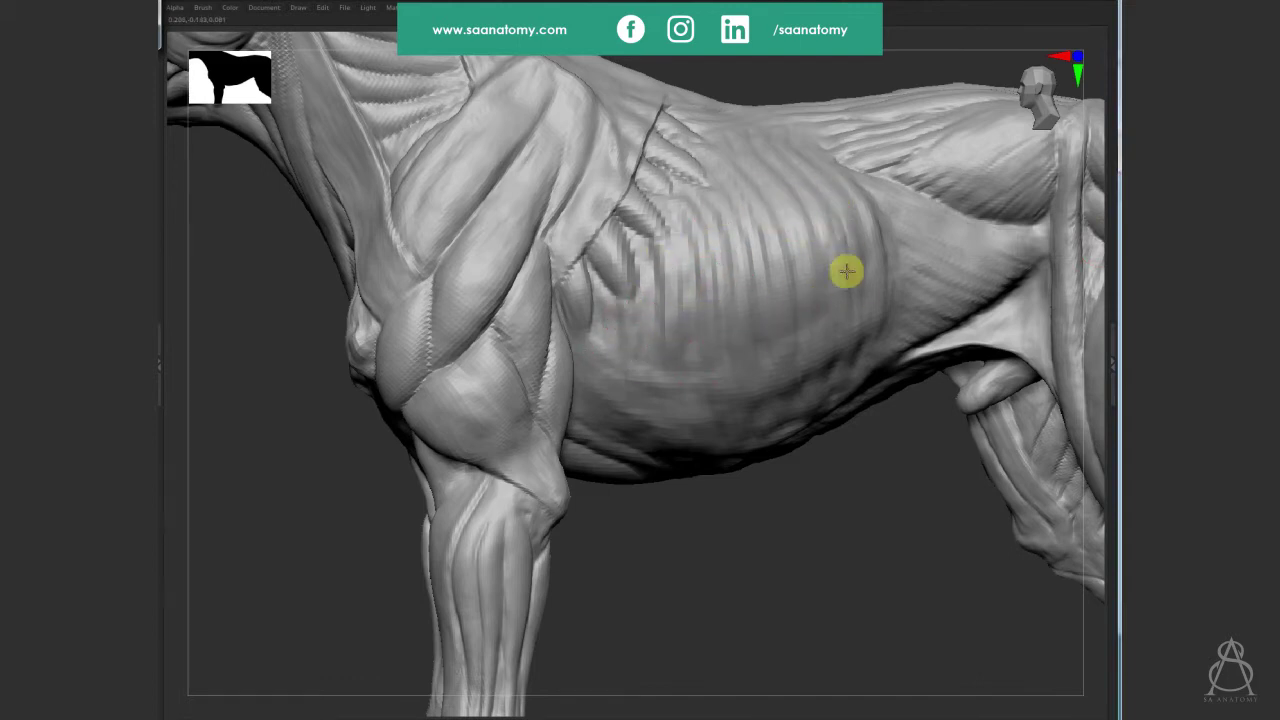
mouse_move(849, 200)
right_down()
mouse_move(834, 277)
mouse_move(740, 220)
right_up()
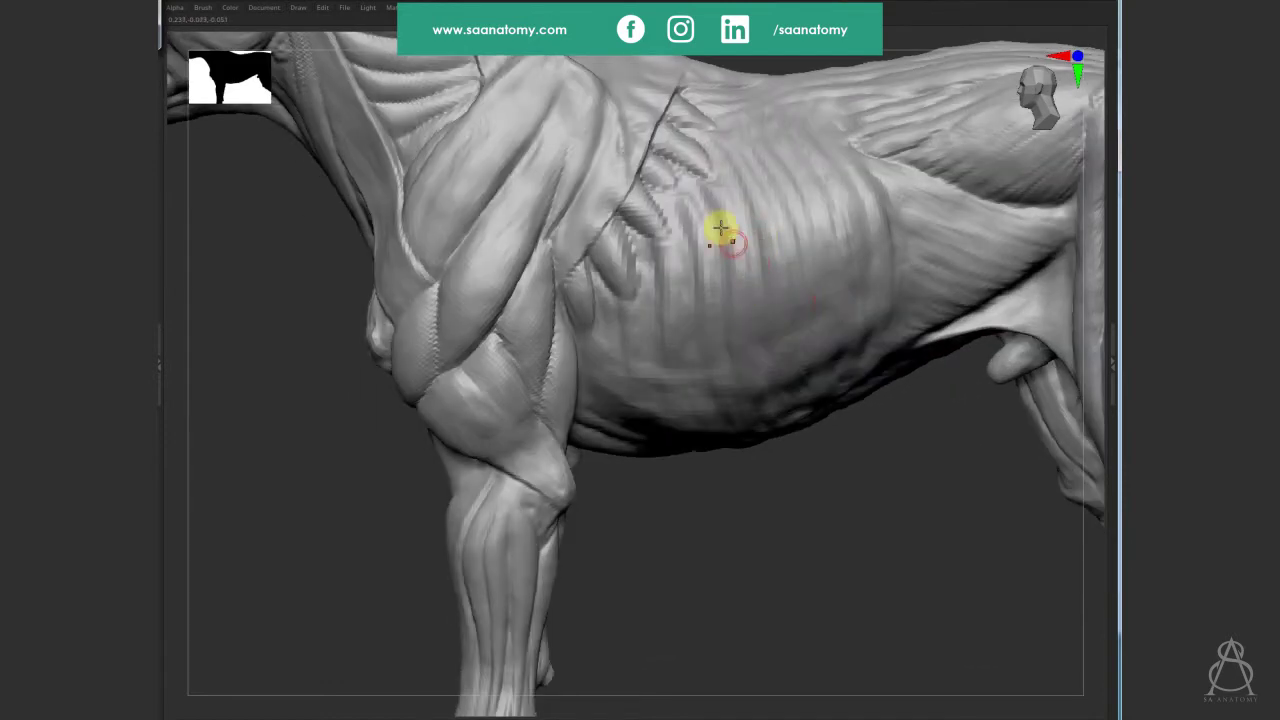
mouse_move(820, 220)
mouse_down()
mouse_move(866, 209)
mouse_move(846, 251)
mouse_move(777, 180)
mouse_move(789, 177)
mouse_up()
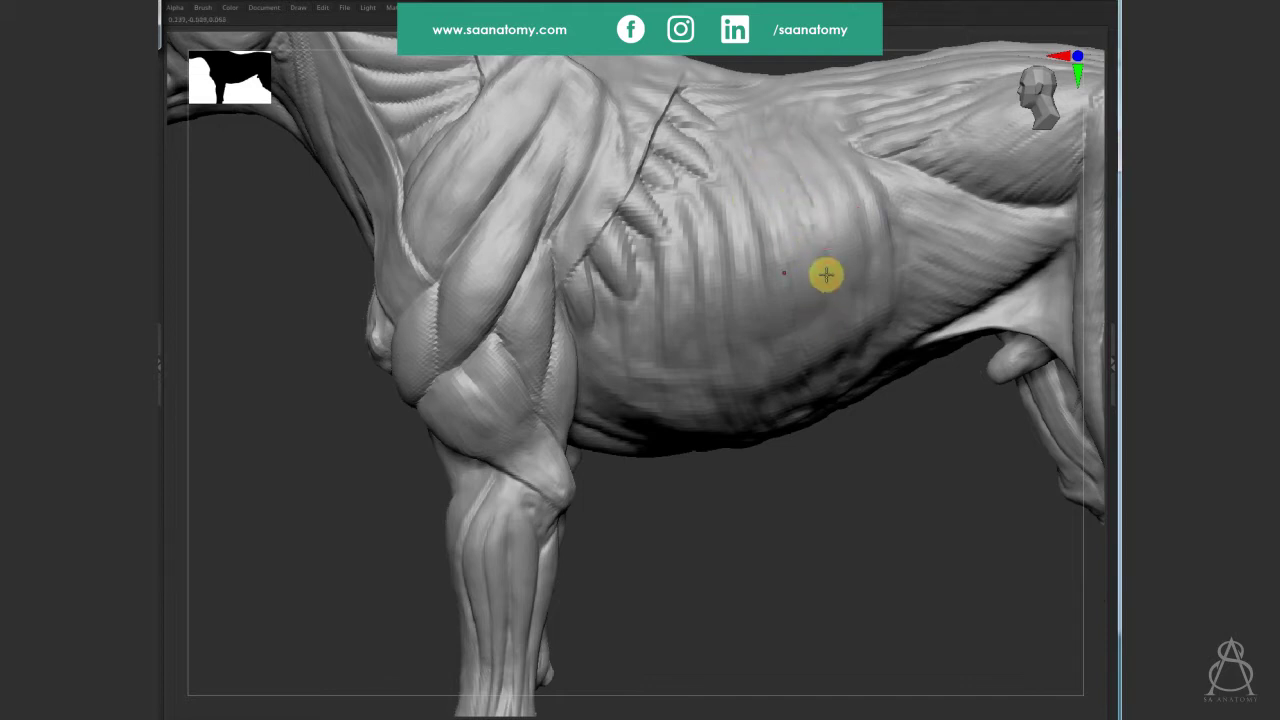
mouse_move(825, 253)
mouse_down()
mouse_move(788, 179)
mouse_move(724, 233)
mouse_move(771, 237)
mouse_move(726, 292)
mouse_up()
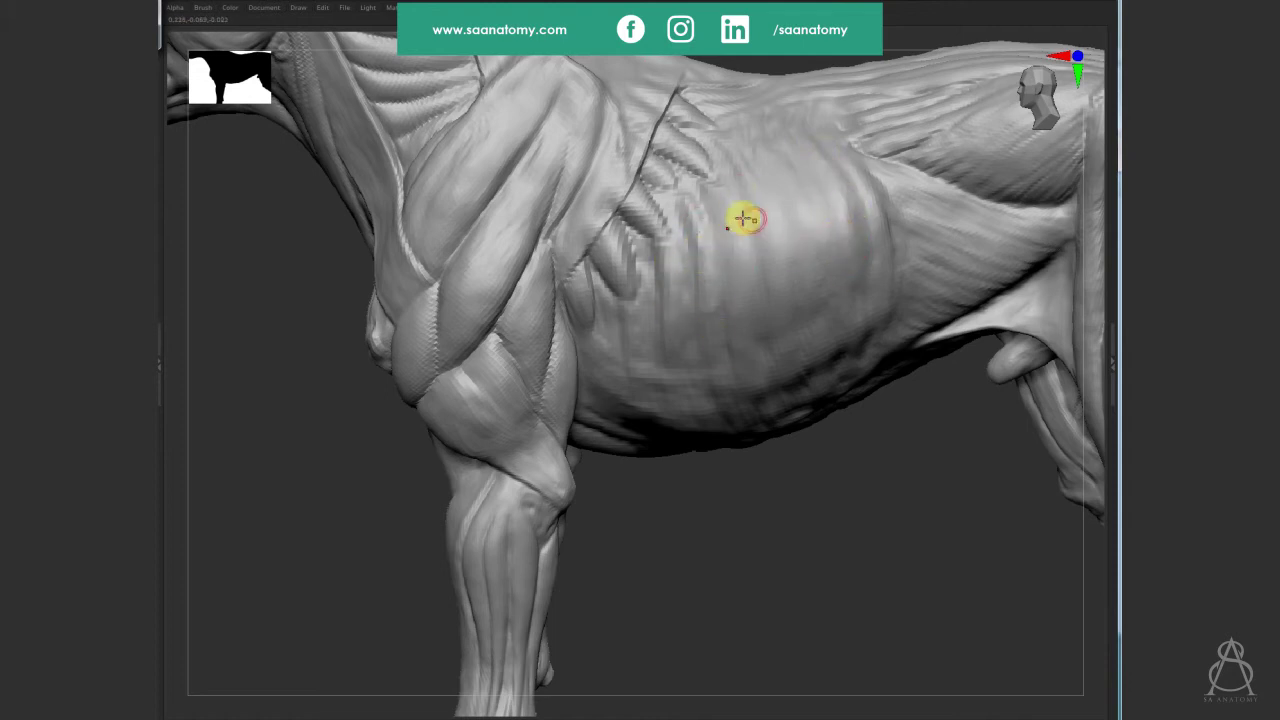
drag(740, 240, 770, 240)
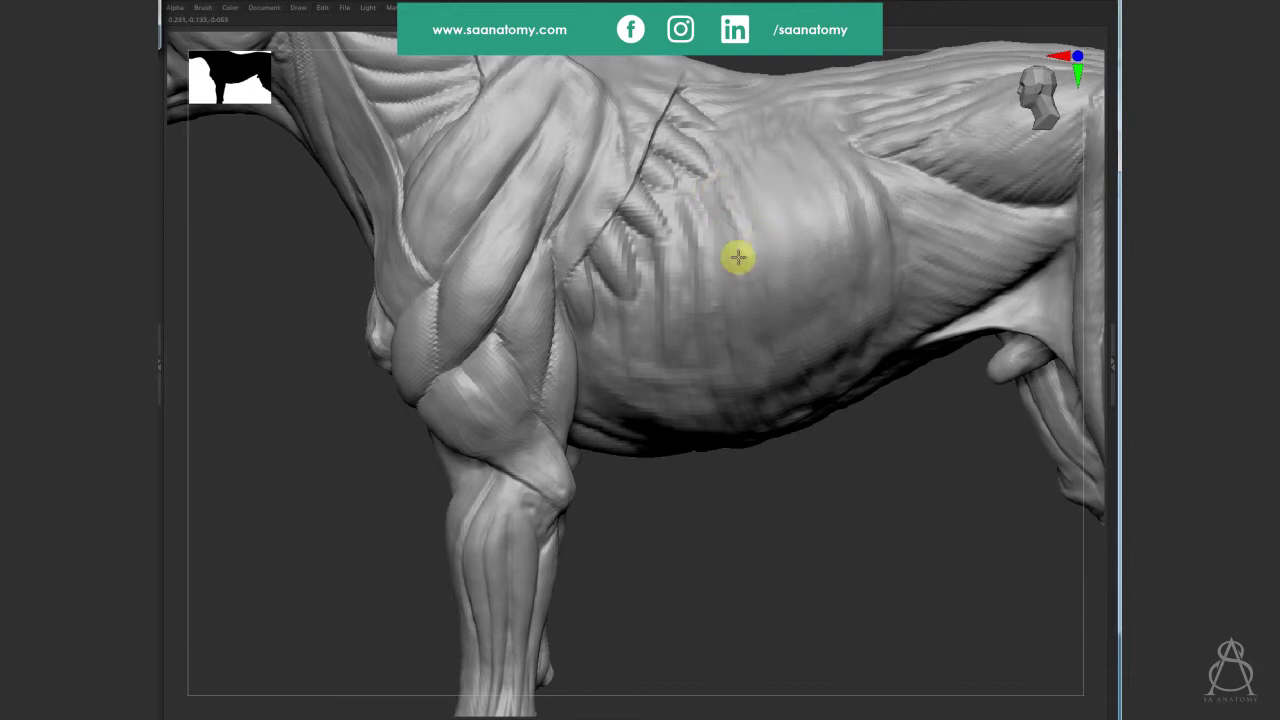
mouse_move(677, 237)
mouse_down()
mouse_move(654, 262)
mouse_move(671, 223)
mouse_up()
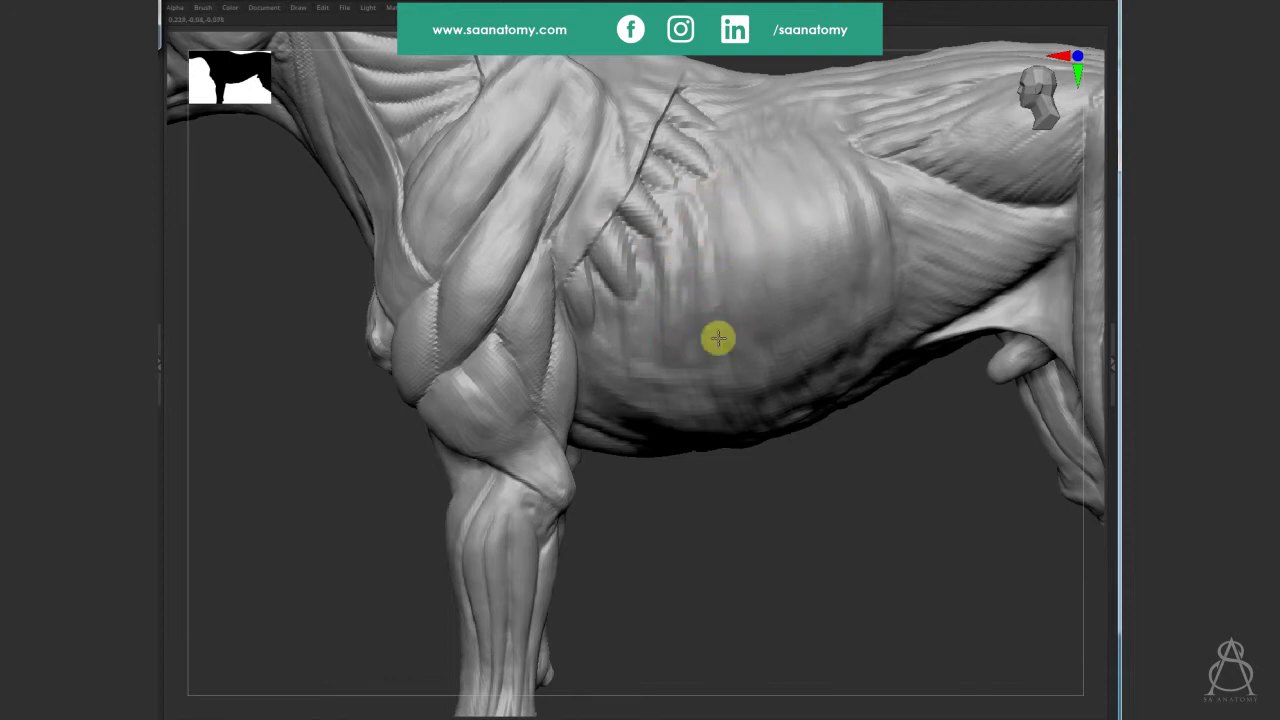
drag(722, 231, 743, 363)
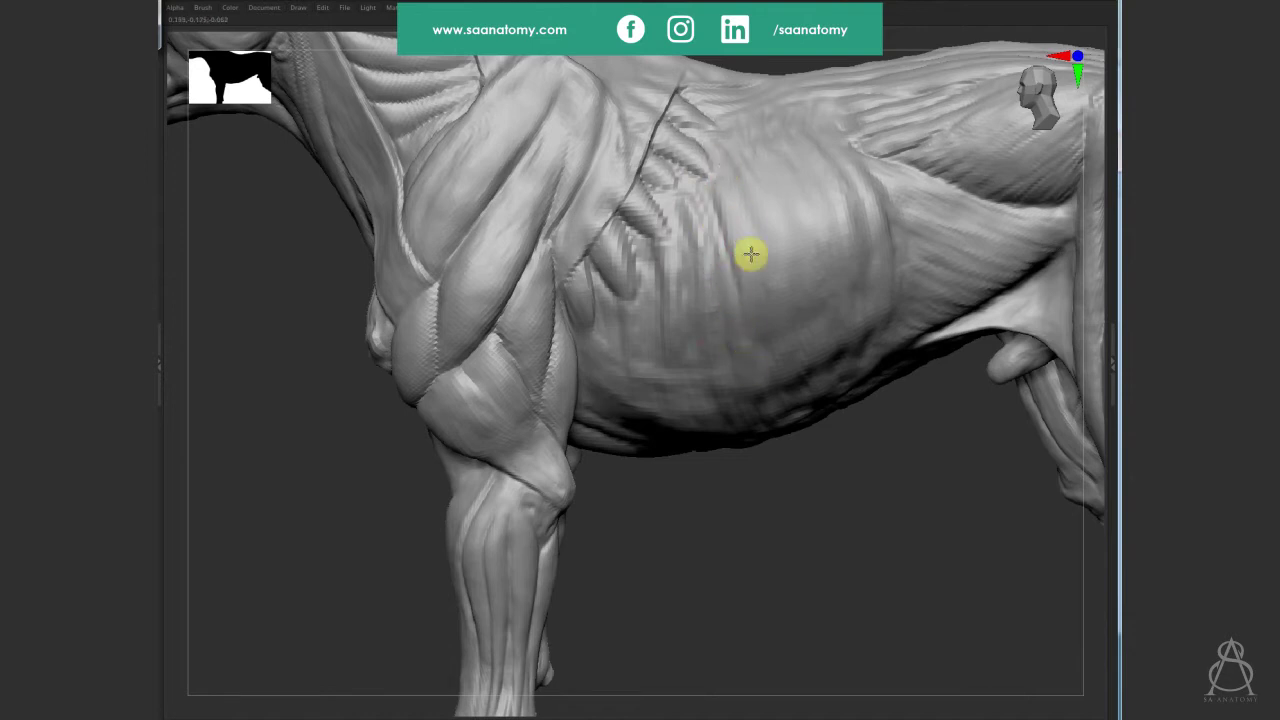
Define the upper ribs and smooth the belly and lower ribs.
drag(746, 243, 752, 192)
drag(766, 243, 783, 340)
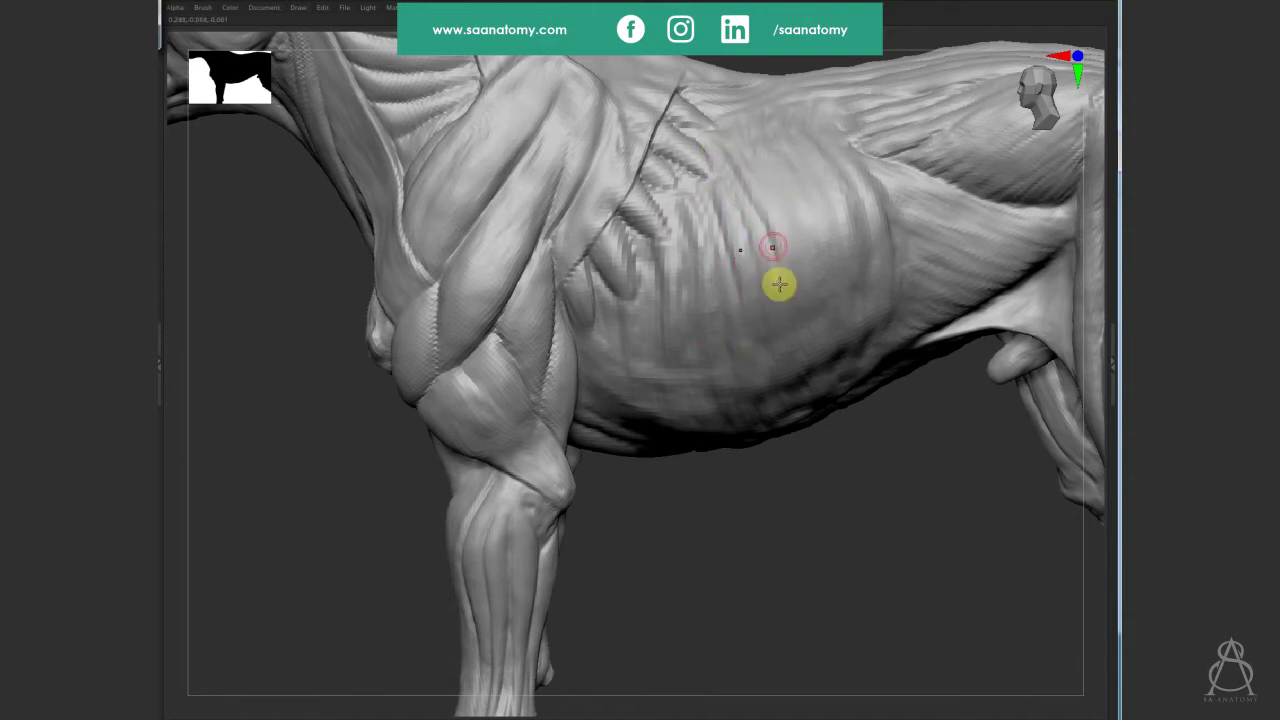
drag(792, 256, 785, 146)
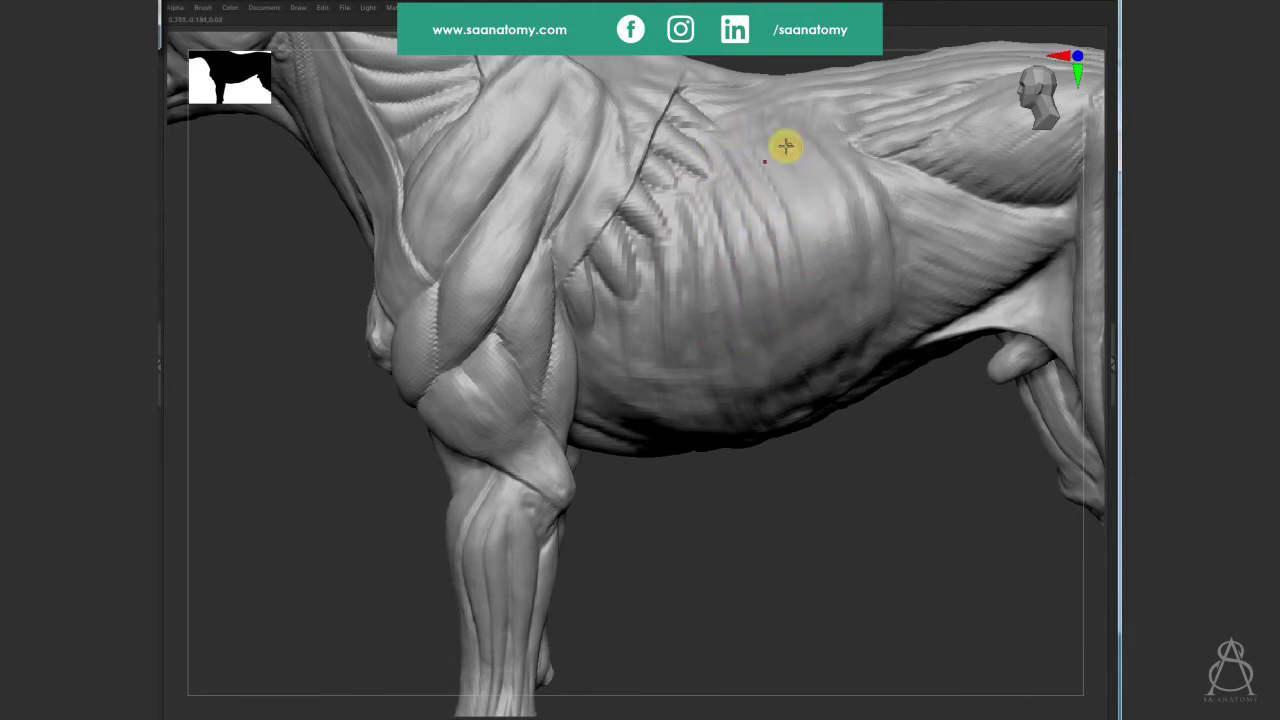
drag(806, 193, 796, 234)
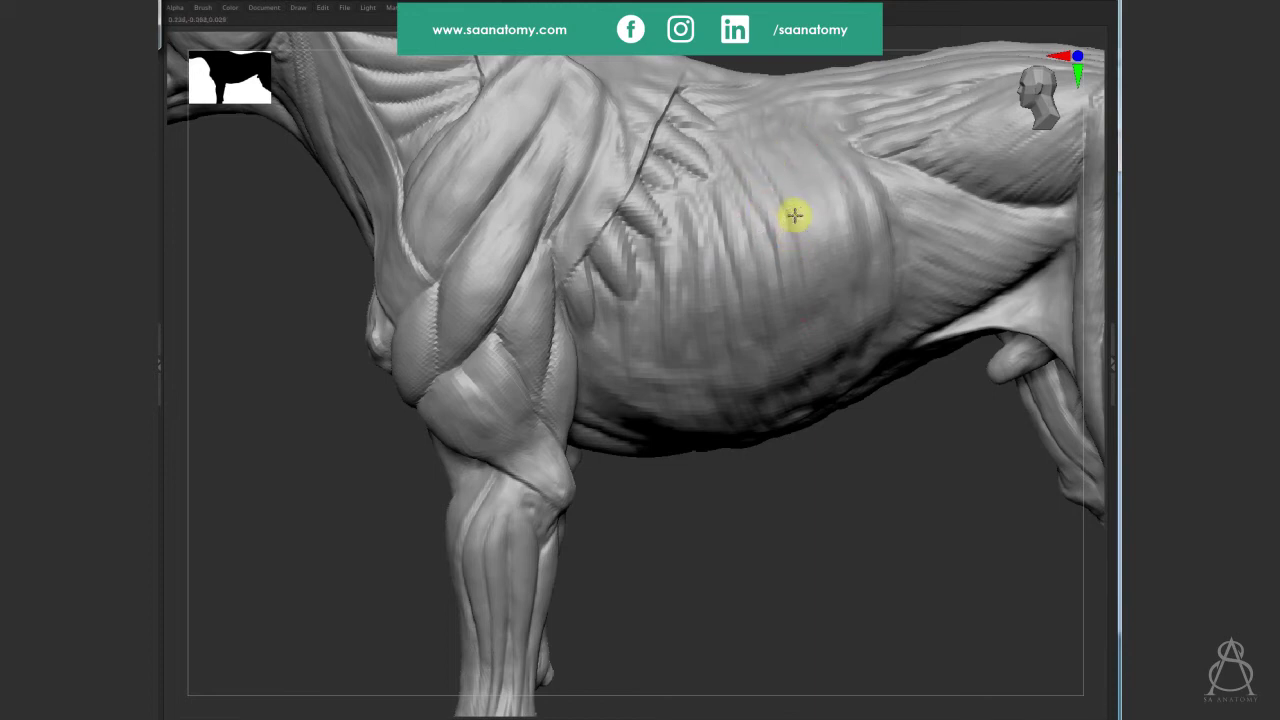
mouse_move(757, 163)
mouse_down()
mouse_move(811, 337)
mouse_move(791, 133)
mouse_up()
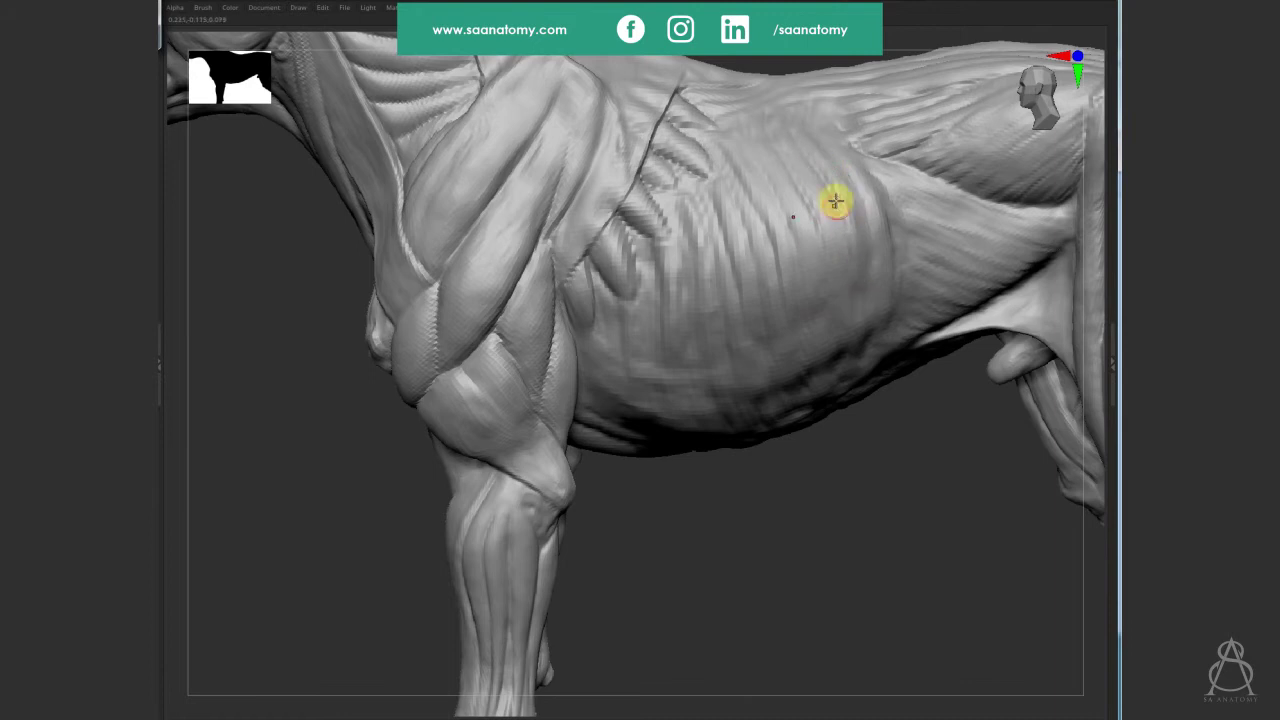
mouse_move(834, 200)
mouse_down()
mouse_move(864, 209)
mouse_move(837, 177)
mouse_up()
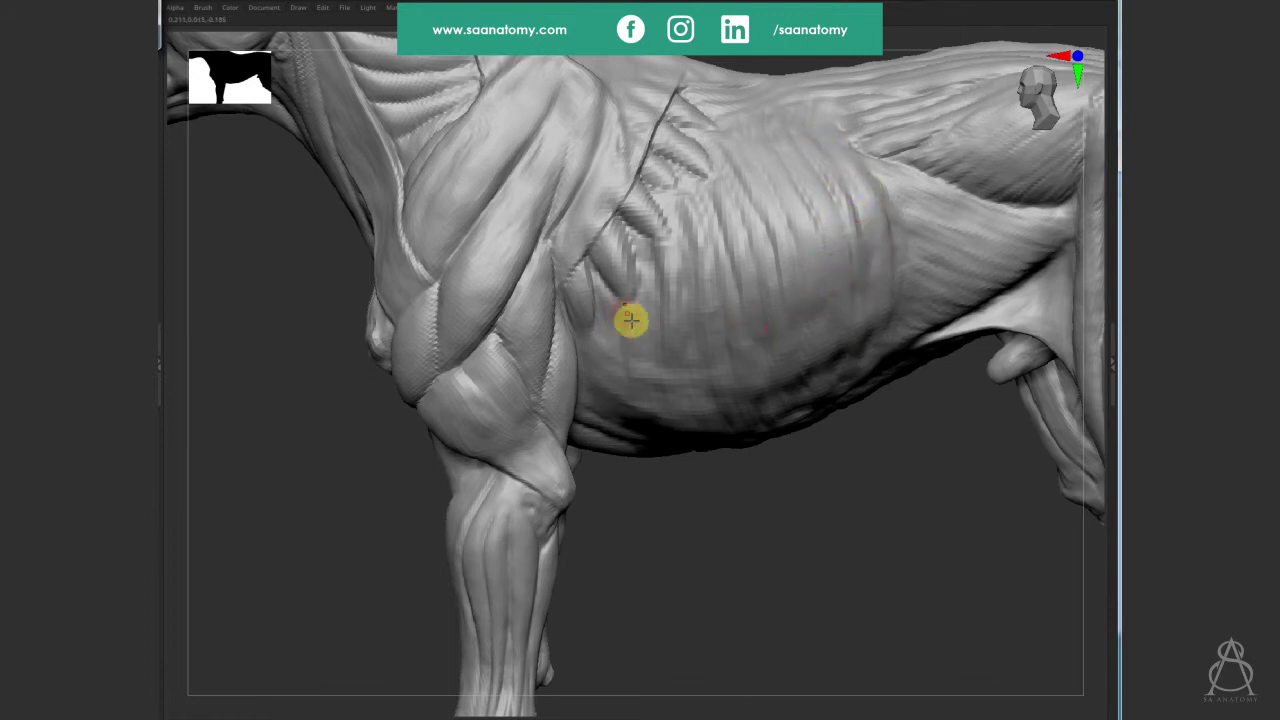
right_drag(640, 302, 645, 337)
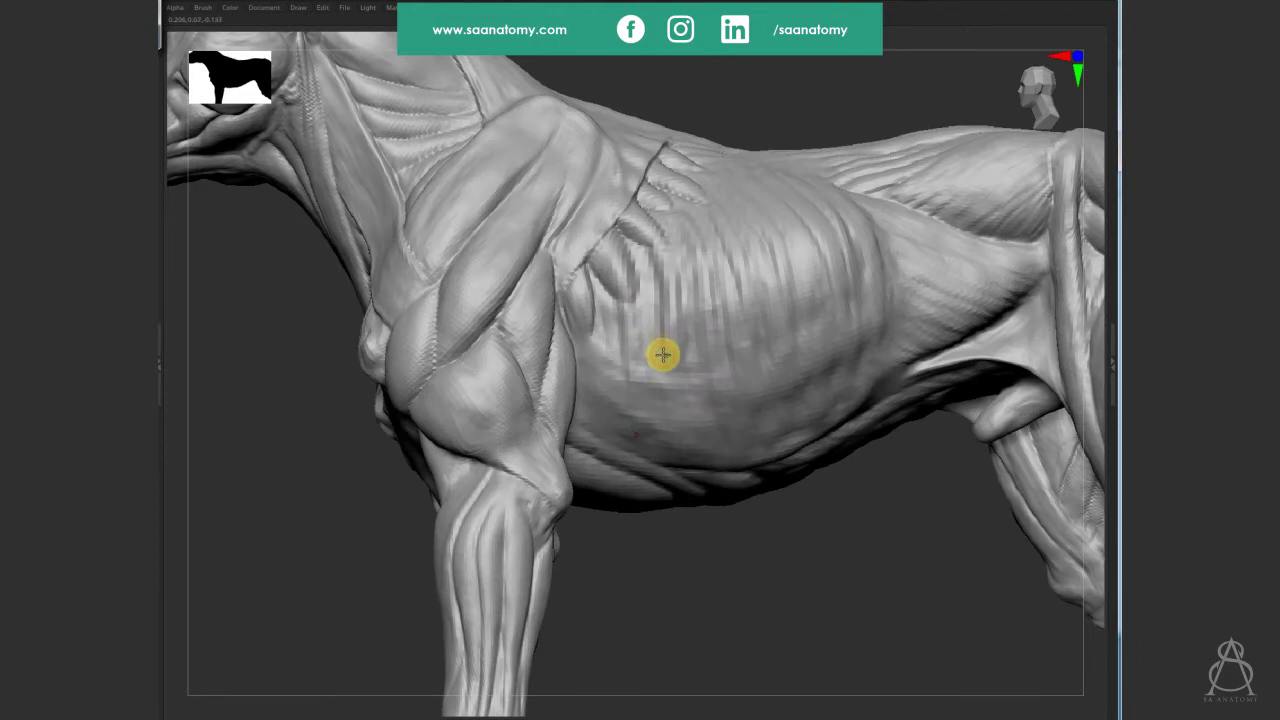
mouse_move(670, 300)
right_down()
mouse_move(686, 369)
mouse_move(714, 314)
right_up()
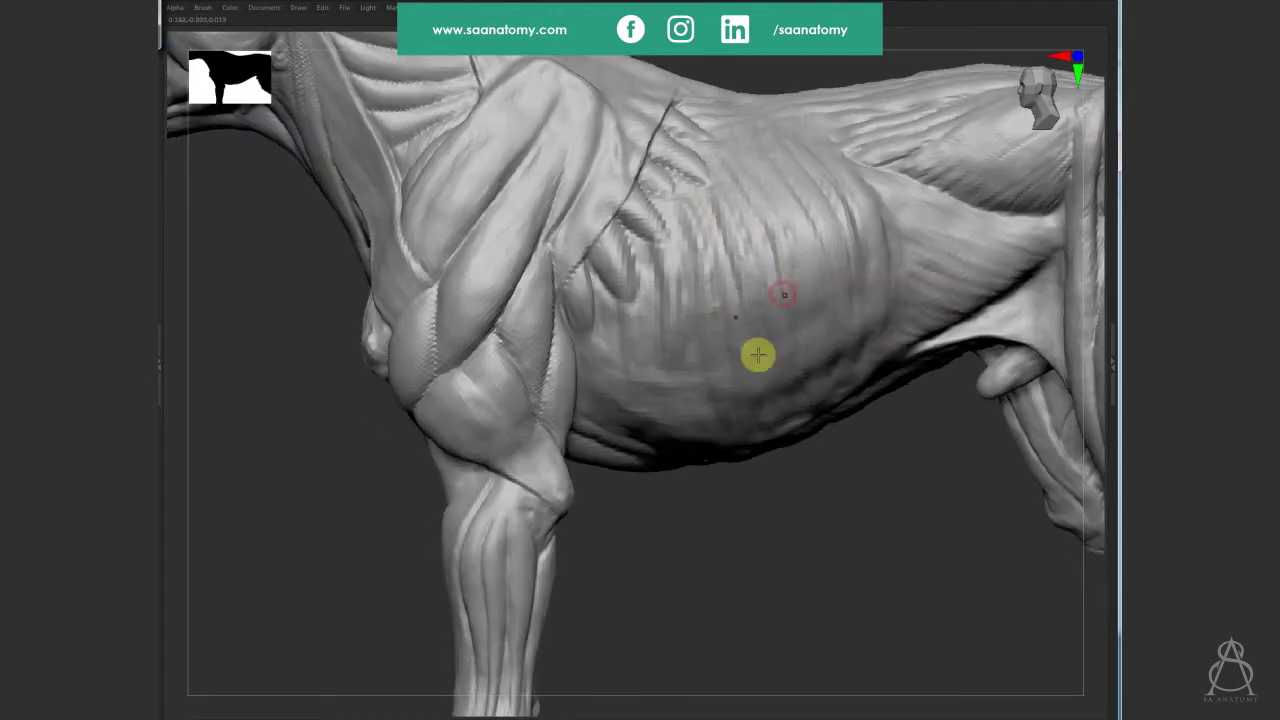
mouse_move(757, 354)
right_down()
mouse_move(723, 263)
mouse_move(760, 342)
right_up()
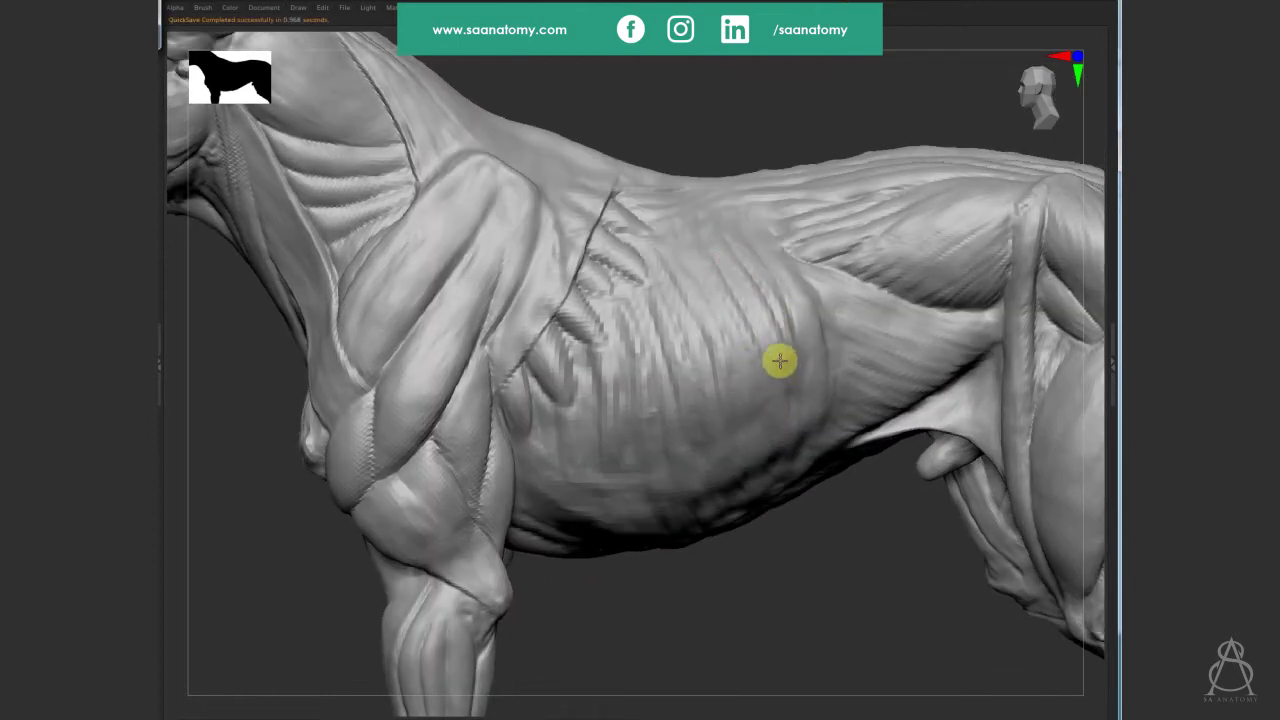
Divide the pitbull mesh once more with Ctrl+D to add resolution for the ribcage.
mouse_move(780, 360)
right_down()
mouse_move(806, 323)
mouse_move(817, 349)
mouse_move(748, 272)
right_up()
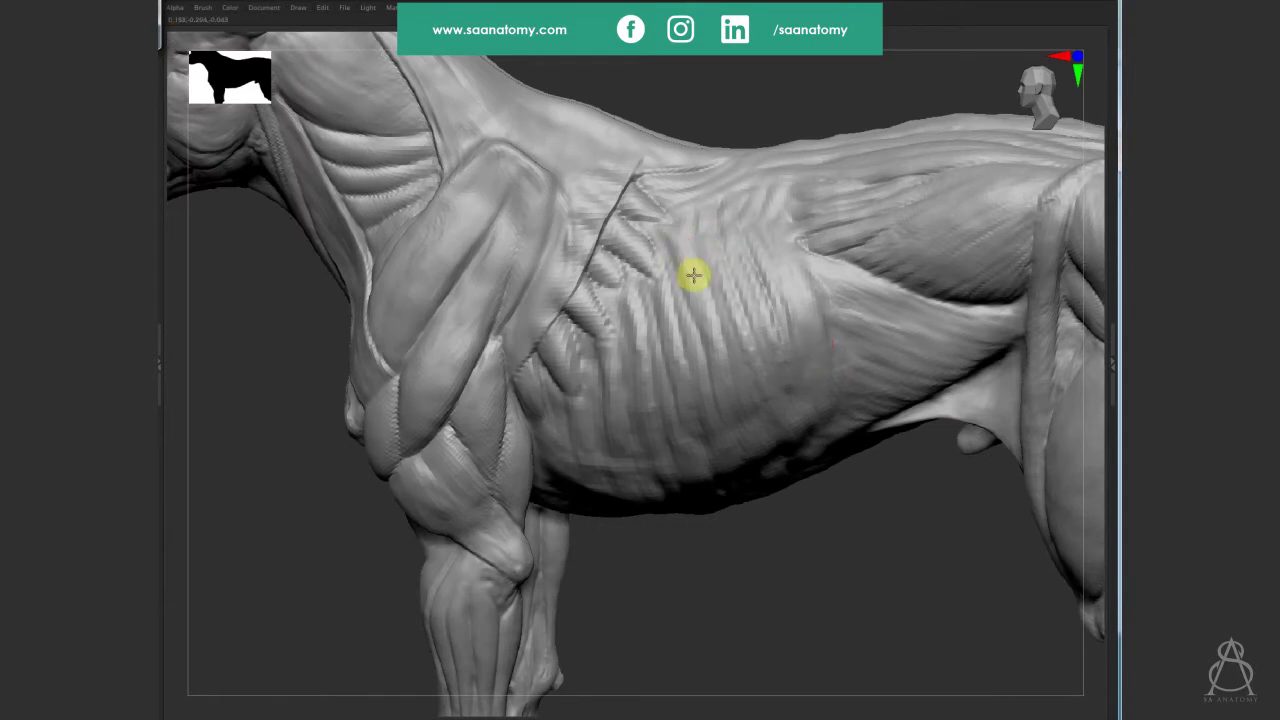
right_click(759, 310)
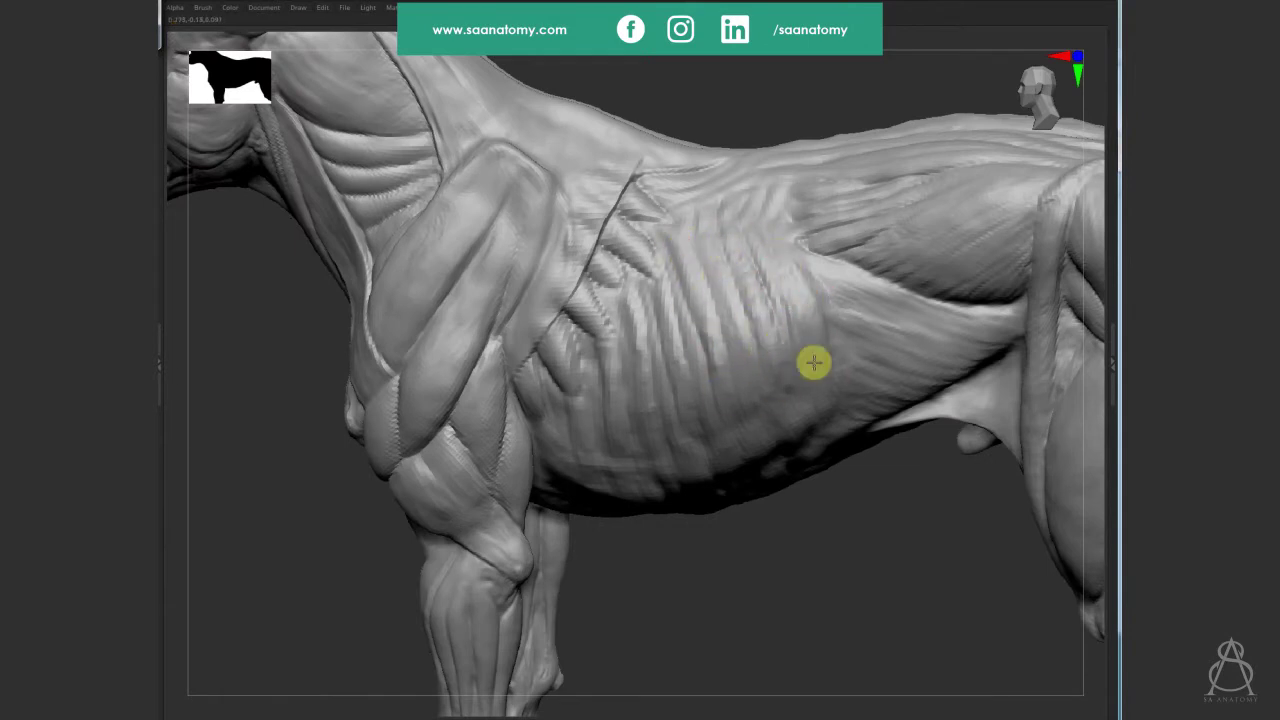
right_drag(796, 377, 791, 242)
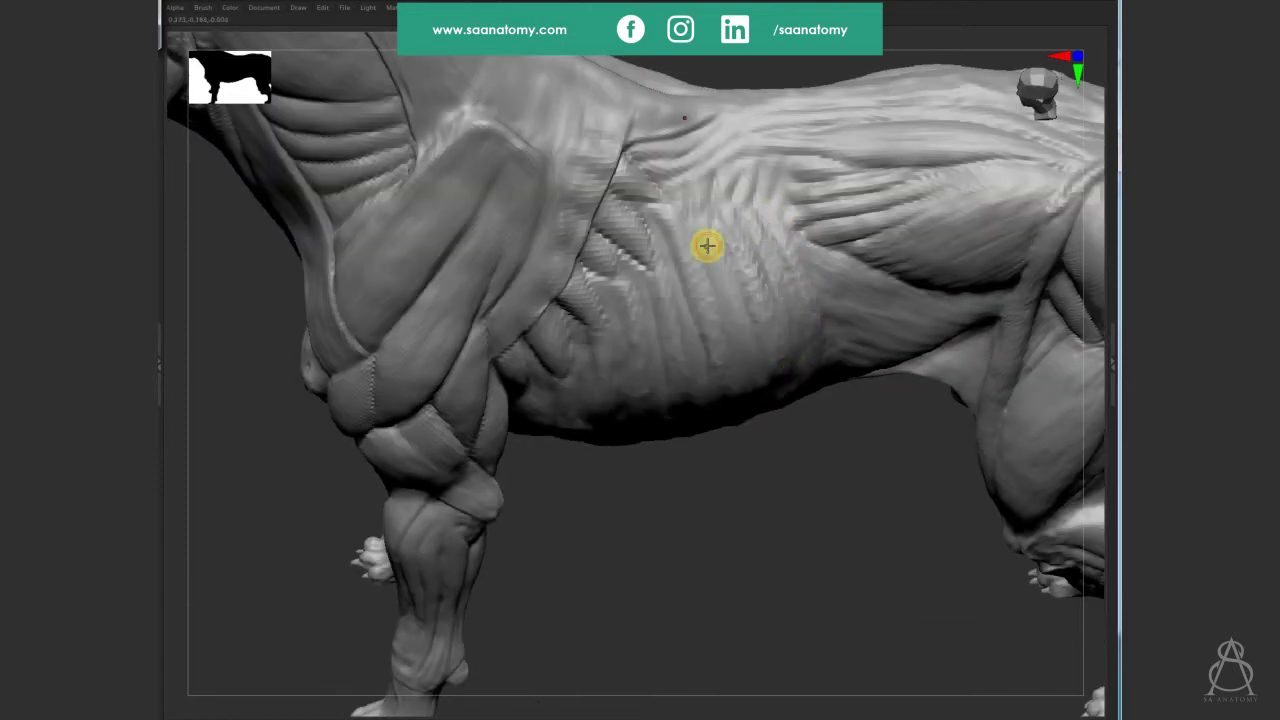
mouse_move(706, 292)
right_down()
mouse_move(740, 234)
mouse_move(729, 277)
mouse_move(768, 421)
right_up()
key(ctrl+d)
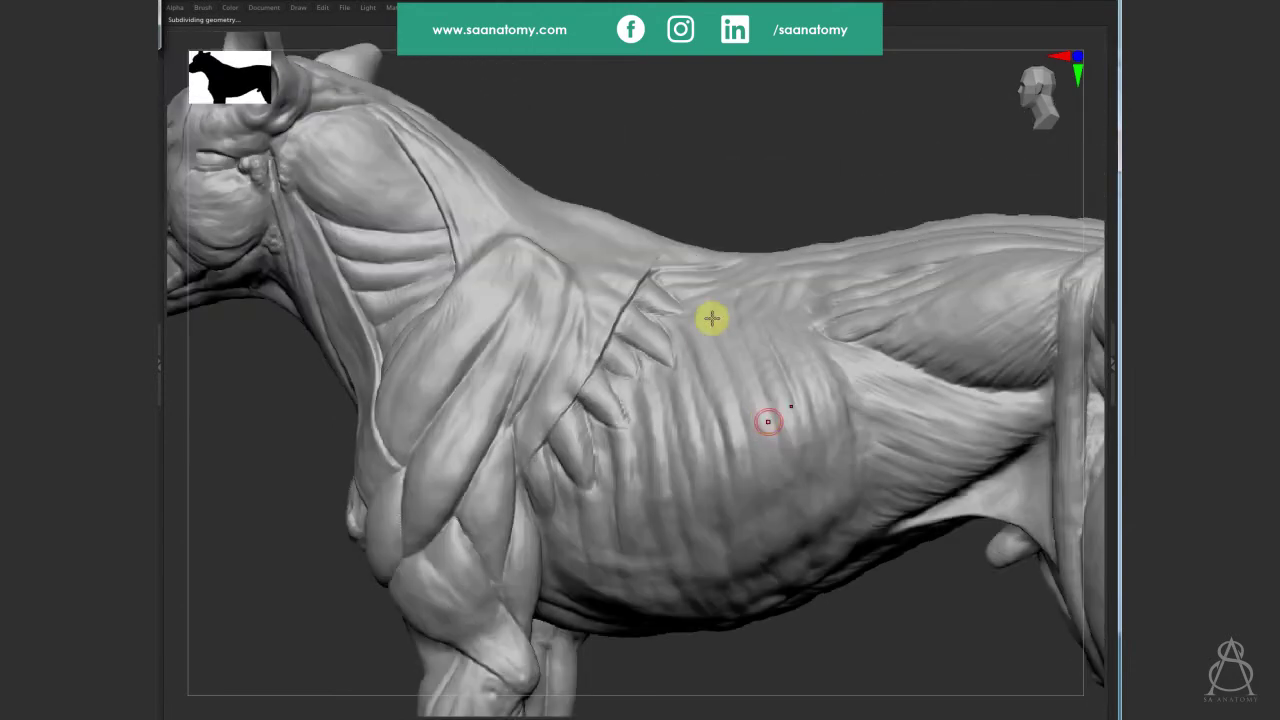
mouse_move(711, 318)
right_down()
mouse_move(573, 362)
mouse_move(688, 286)
mouse_move(643, 391)
mouse_move(603, 363)
right_up()
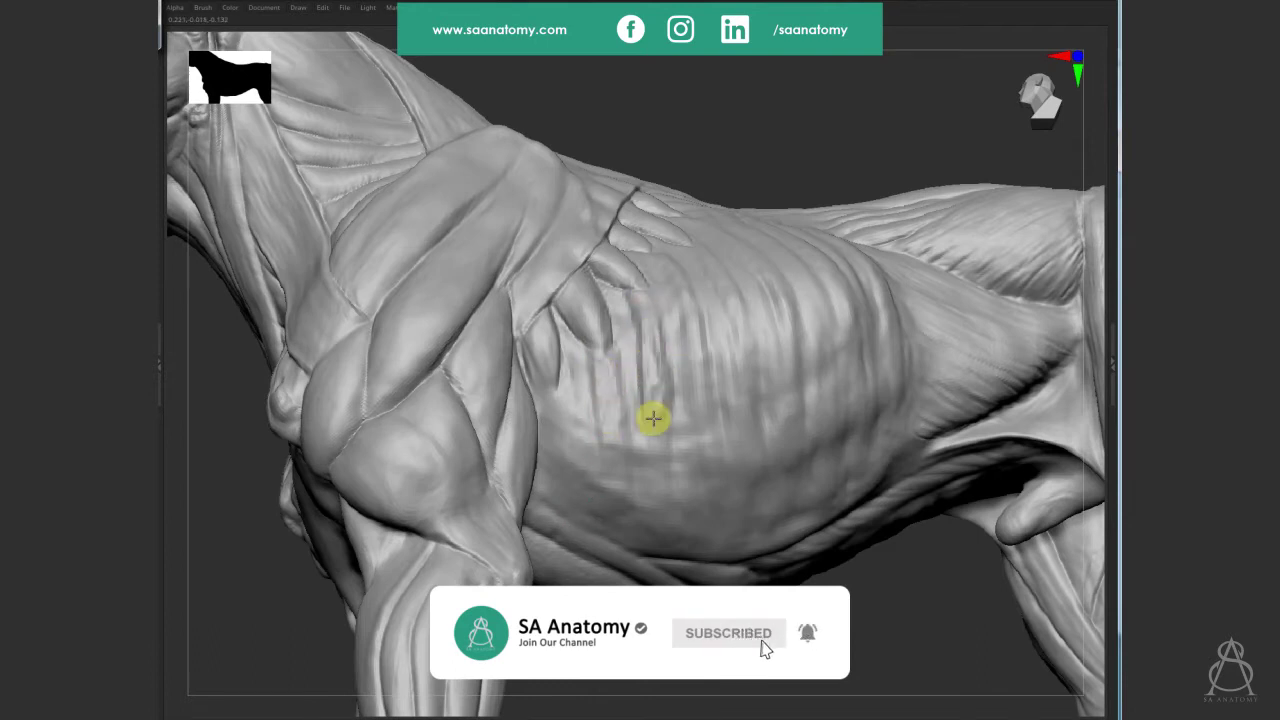
Carve and deepen vertical grooves over the ribs from a side view.
click(650, 301)
drag(615, 348, 615, 399)
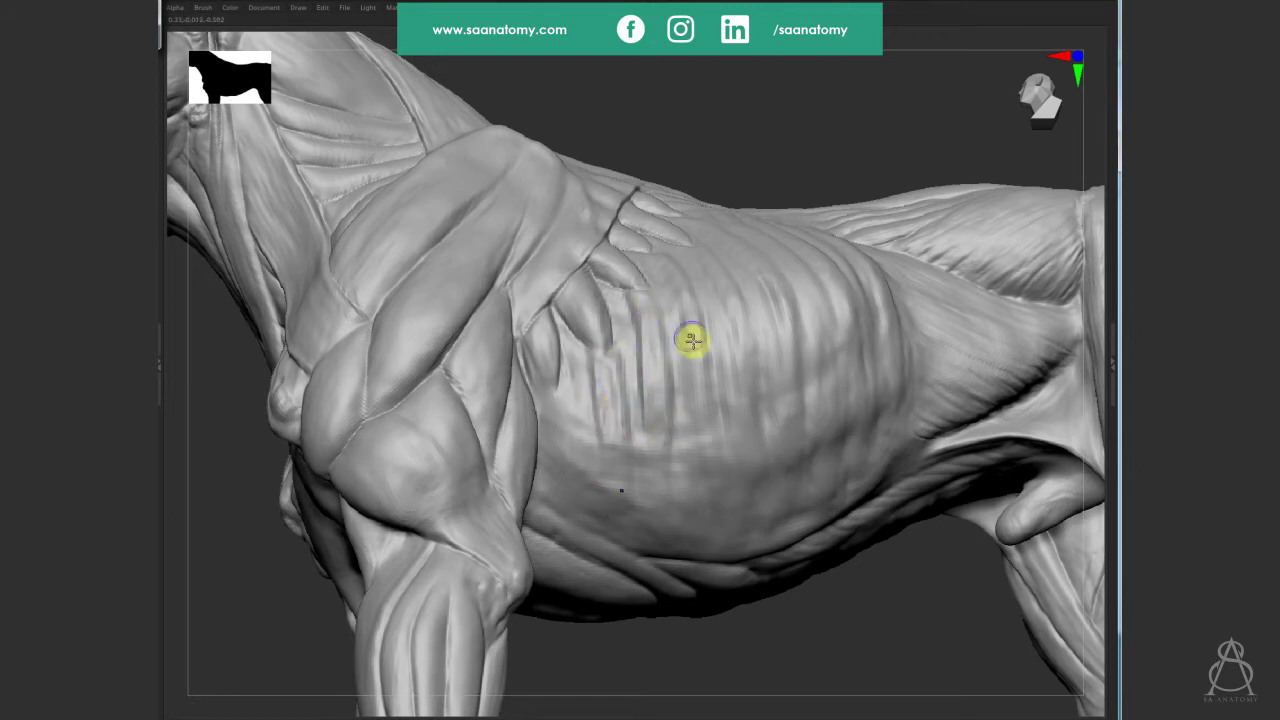
mouse_move(693, 340)
right_down()
mouse_move(720, 300)
mouse_move(680, 277)
right_up()
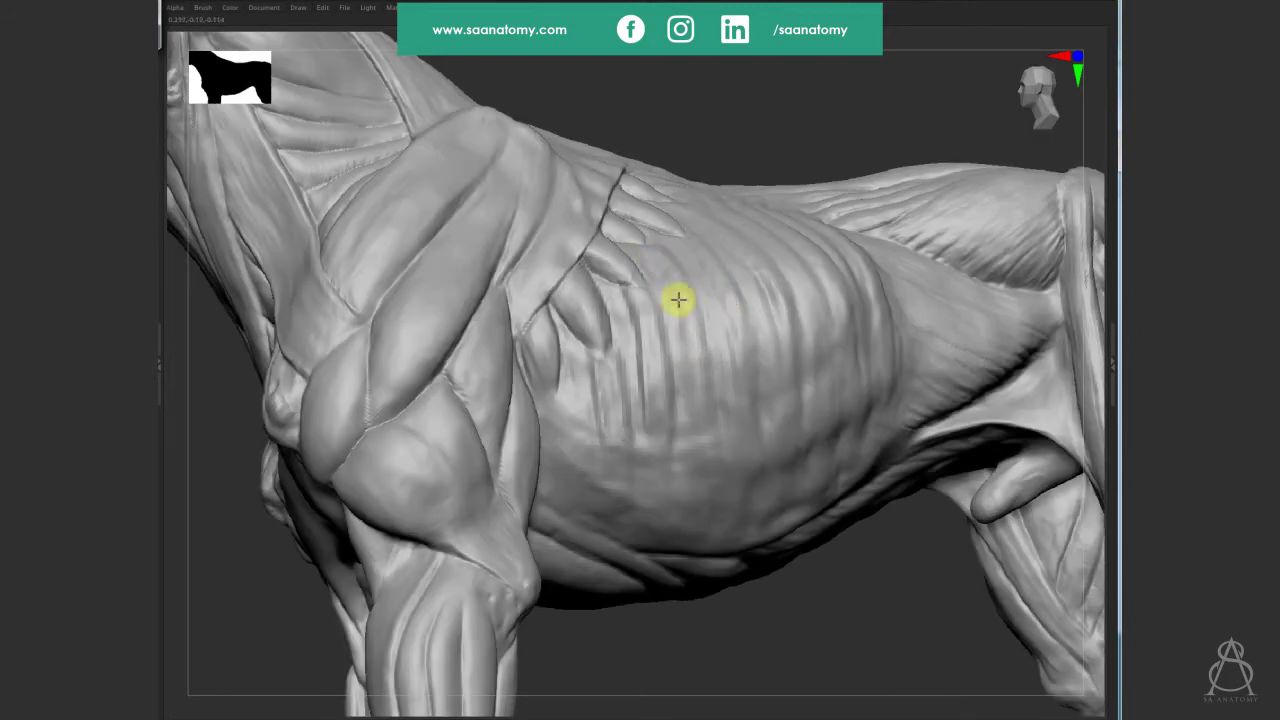
mouse_move(683, 323)
mouse_down()
mouse_move(677, 286)
mouse_move(691, 343)
mouse_up()
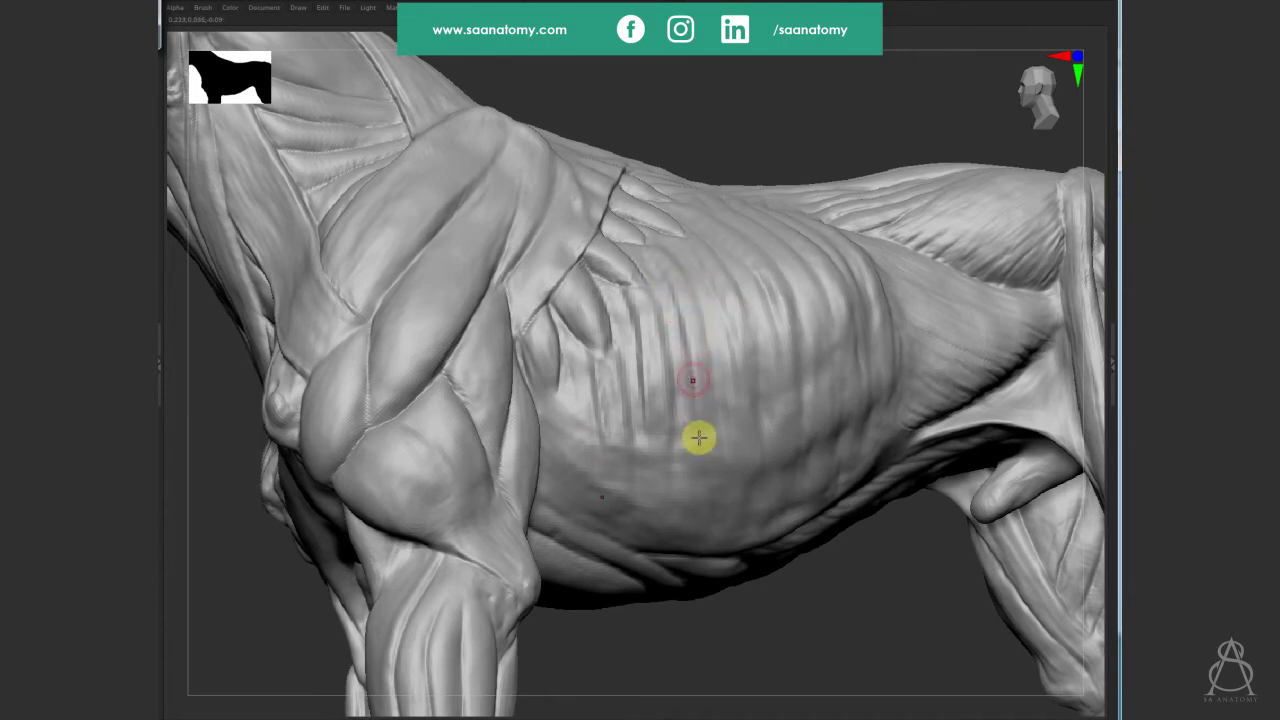
mouse_move(680, 375)
right_down()
mouse_move(651, 400)
mouse_move(666, 386)
right_up()
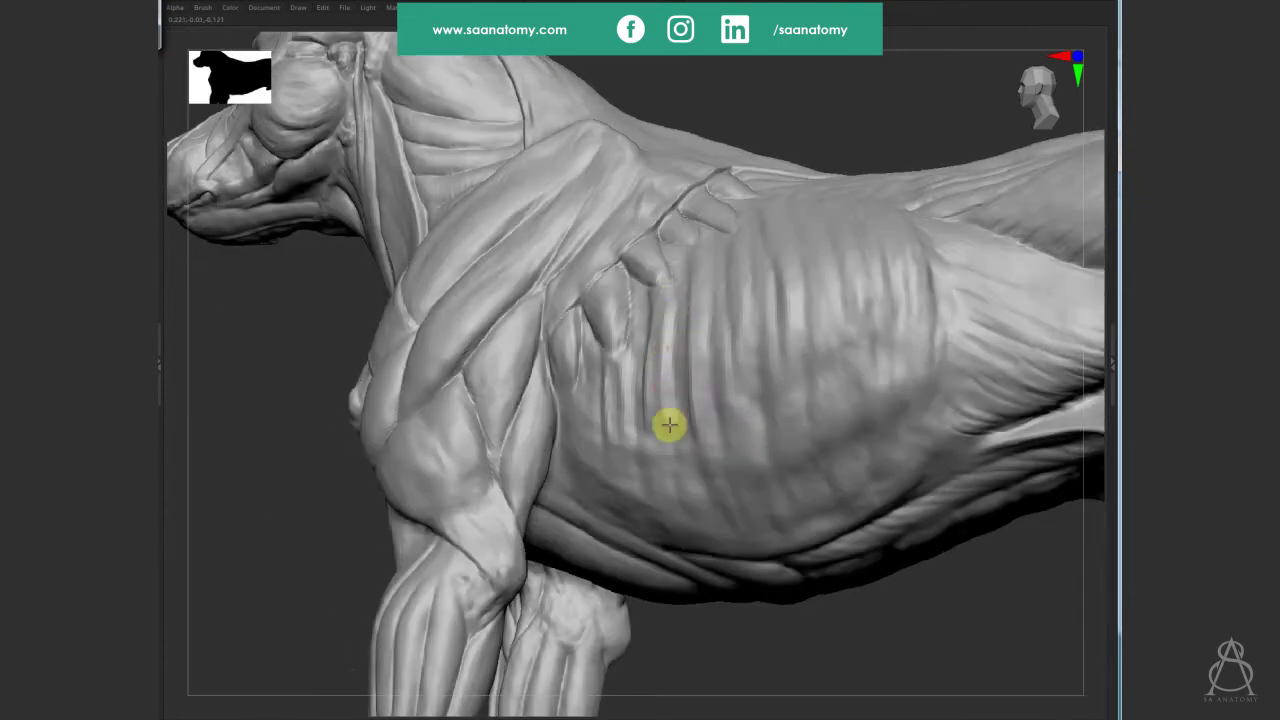
mouse_move(665, 338)
right_down()
mouse_move(703, 363)
mouse_move(678, 408)
mouse_move(686, 360)
mouse_move(689, 420)
right_up()
right_drag(679, 366, 680, 379)
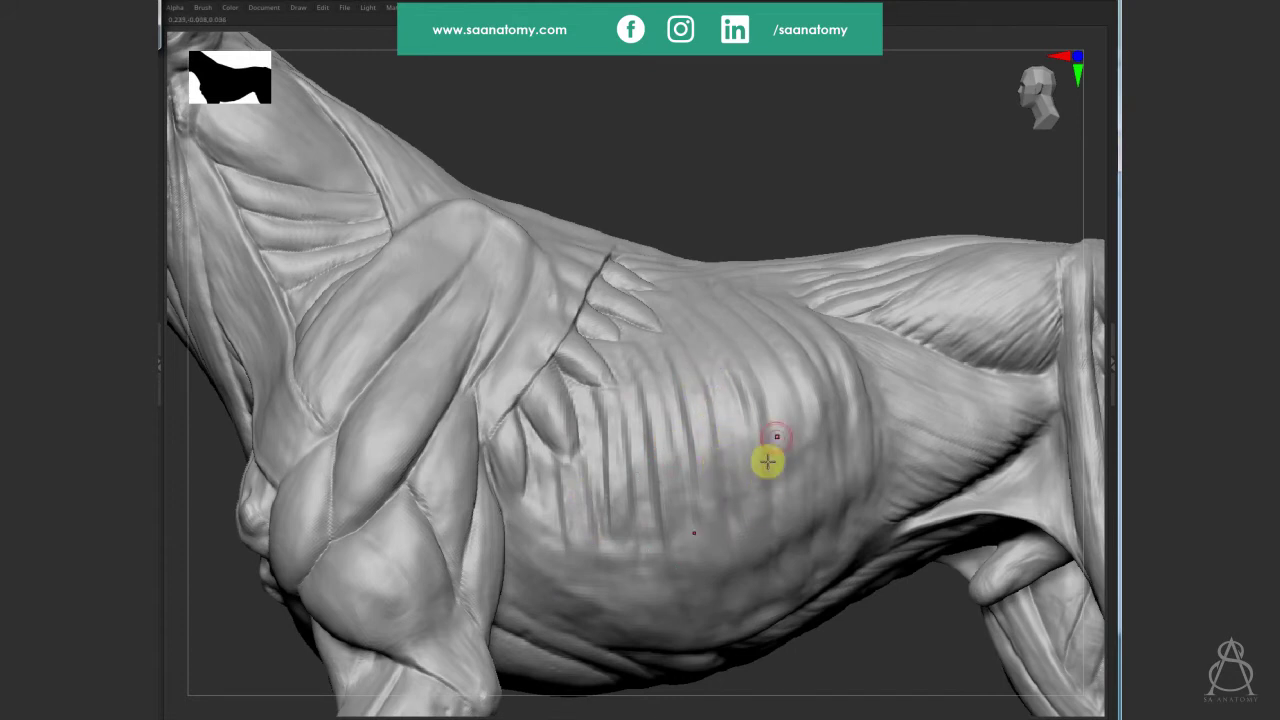
Sculpt further rib grooves down the ribcage toward the shoulder from a higher angle.
right_drag(766, 457, 745, 417)
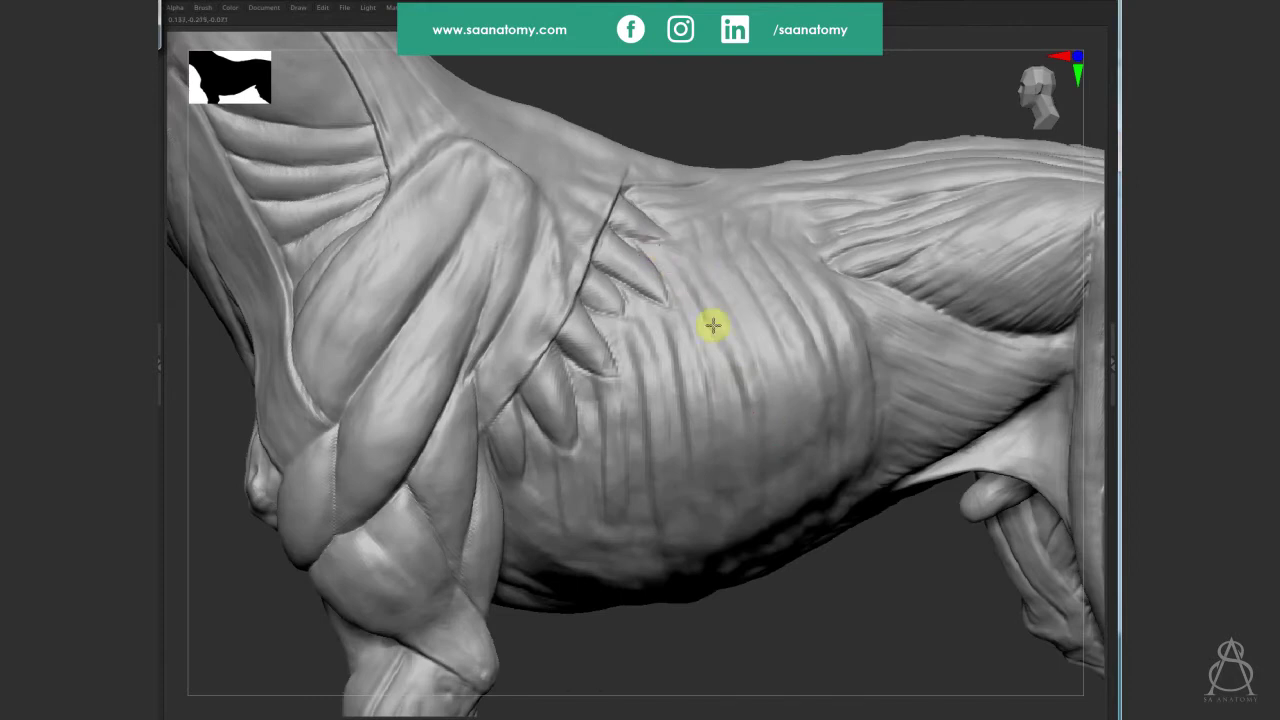
mouse_move(723, 368)
right_down()
mouse_move(766, 409)
mouse_move(763, 440)
right_up()
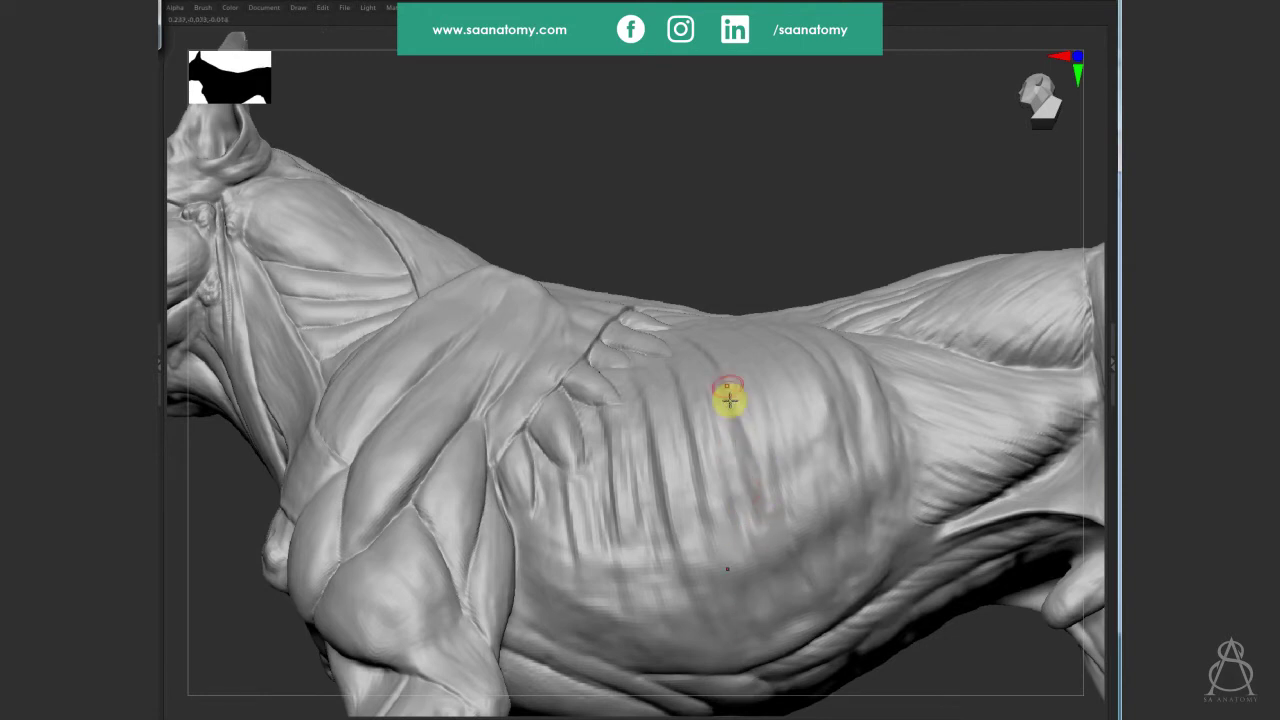
drag(716, 384, 760, 508)
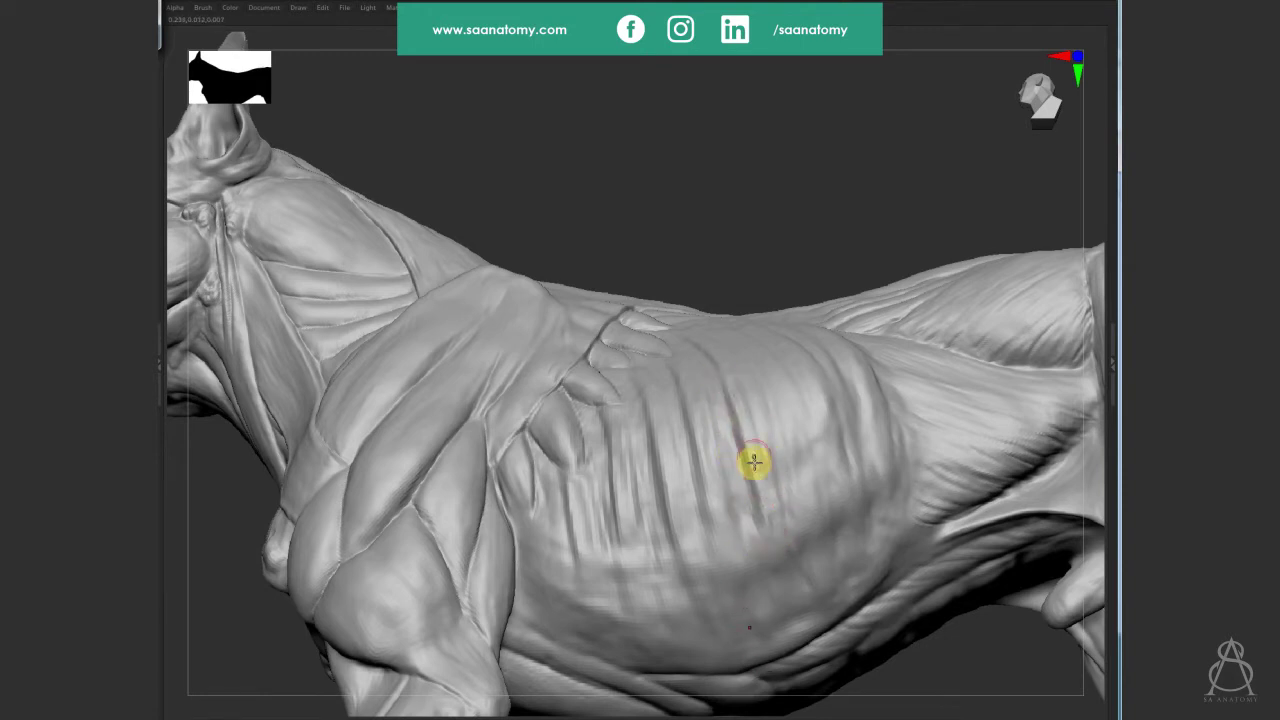
mouse_move(754, 462)
right_down()
mouse_move(751, 409)
mouse_move(687, 301)
right_up()
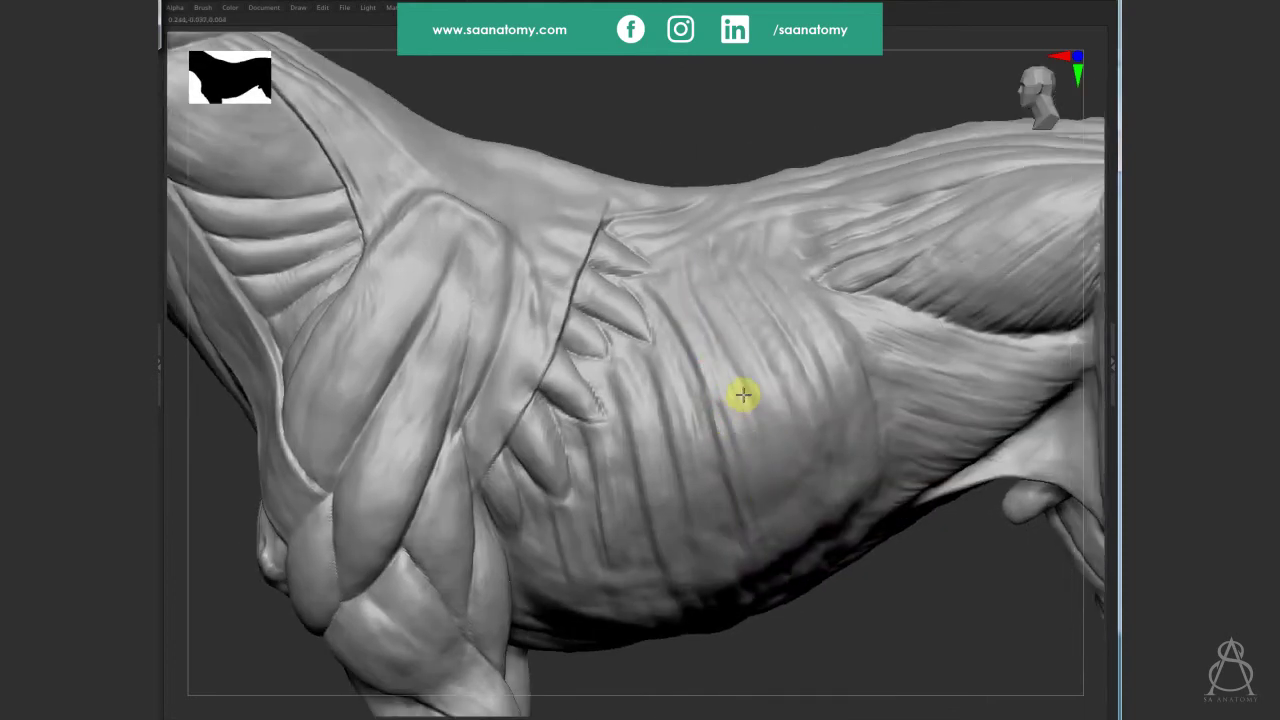
right_drag(743, 395, 717, 391)
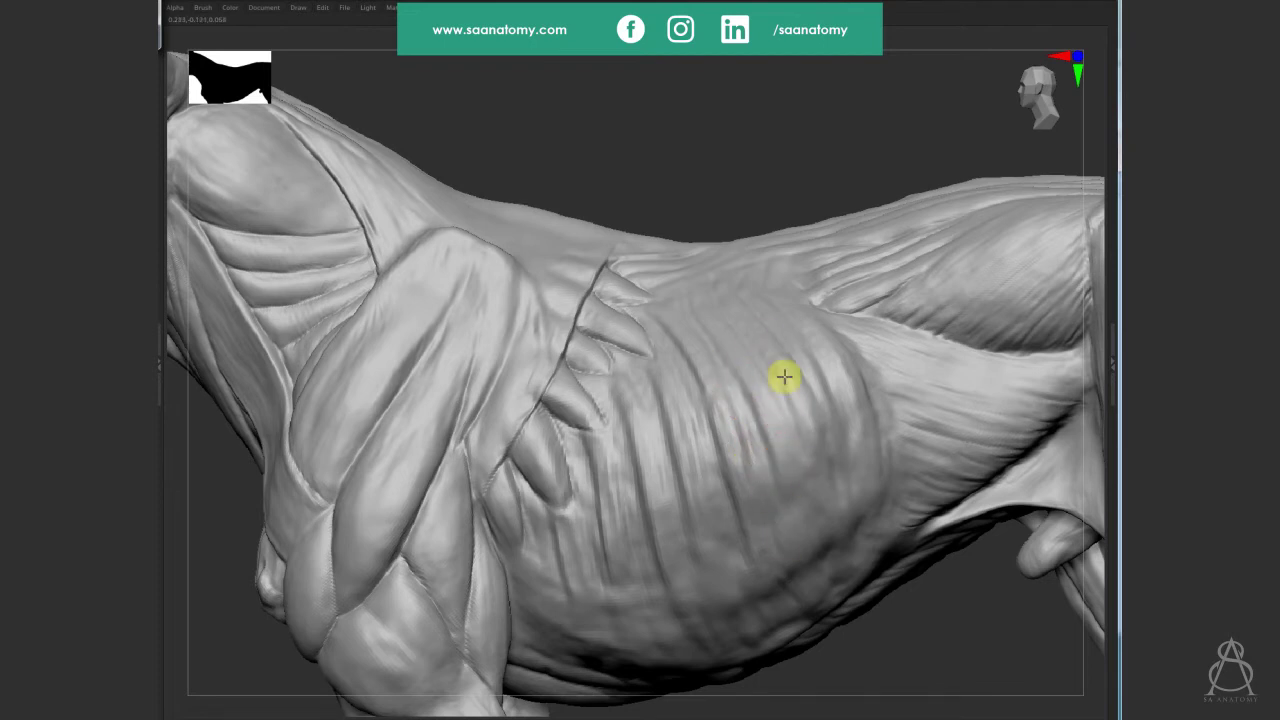
right_drag(842, 389, 830, 318)
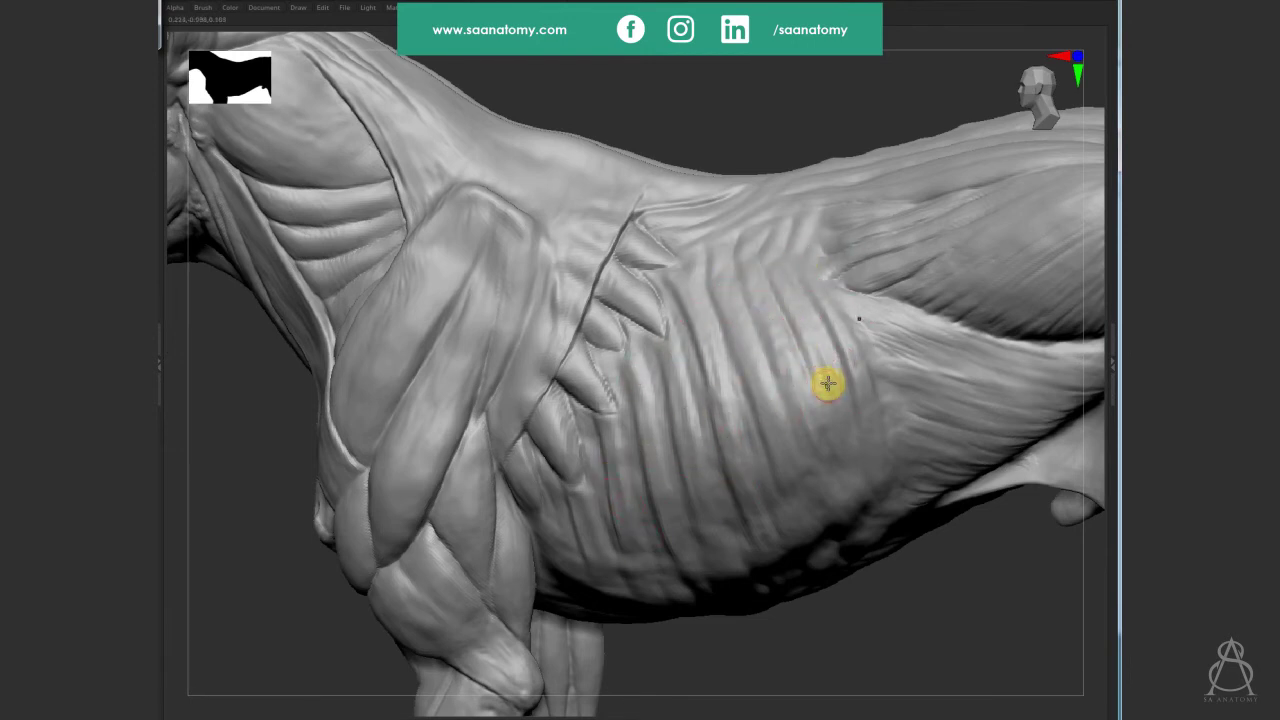
right_drag(842, 427, 861, 406)
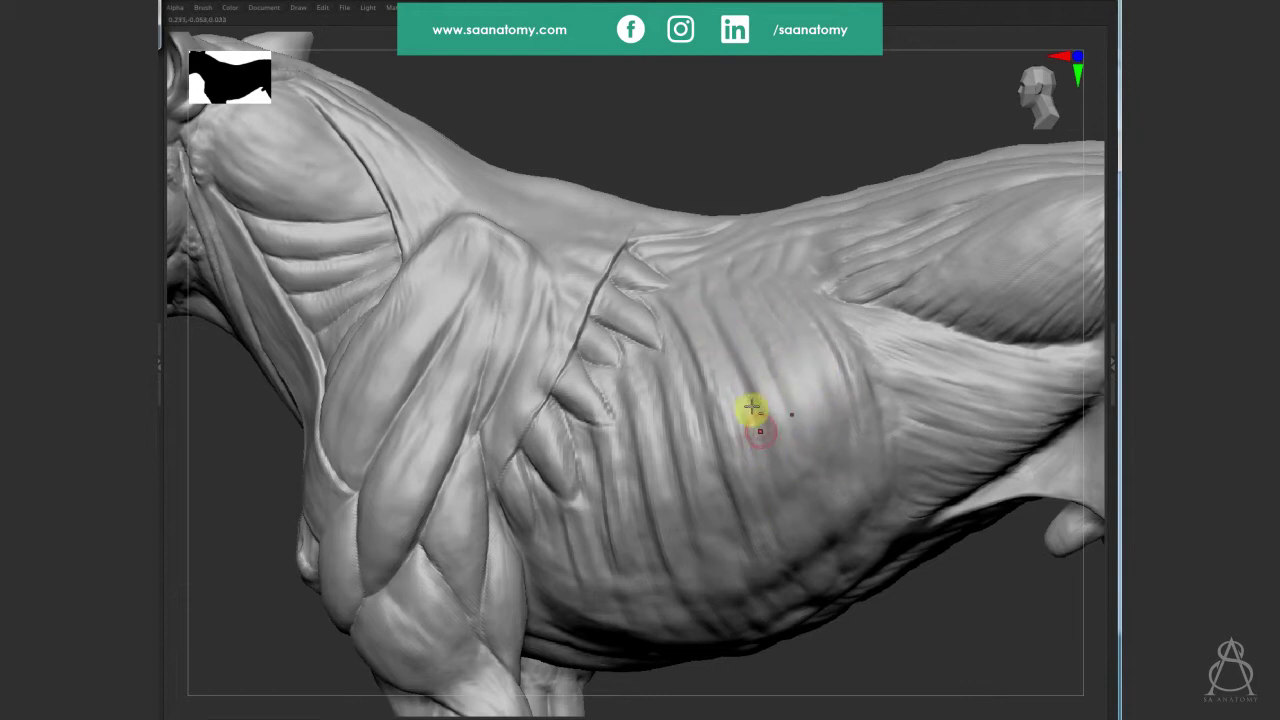
click(756, 300)
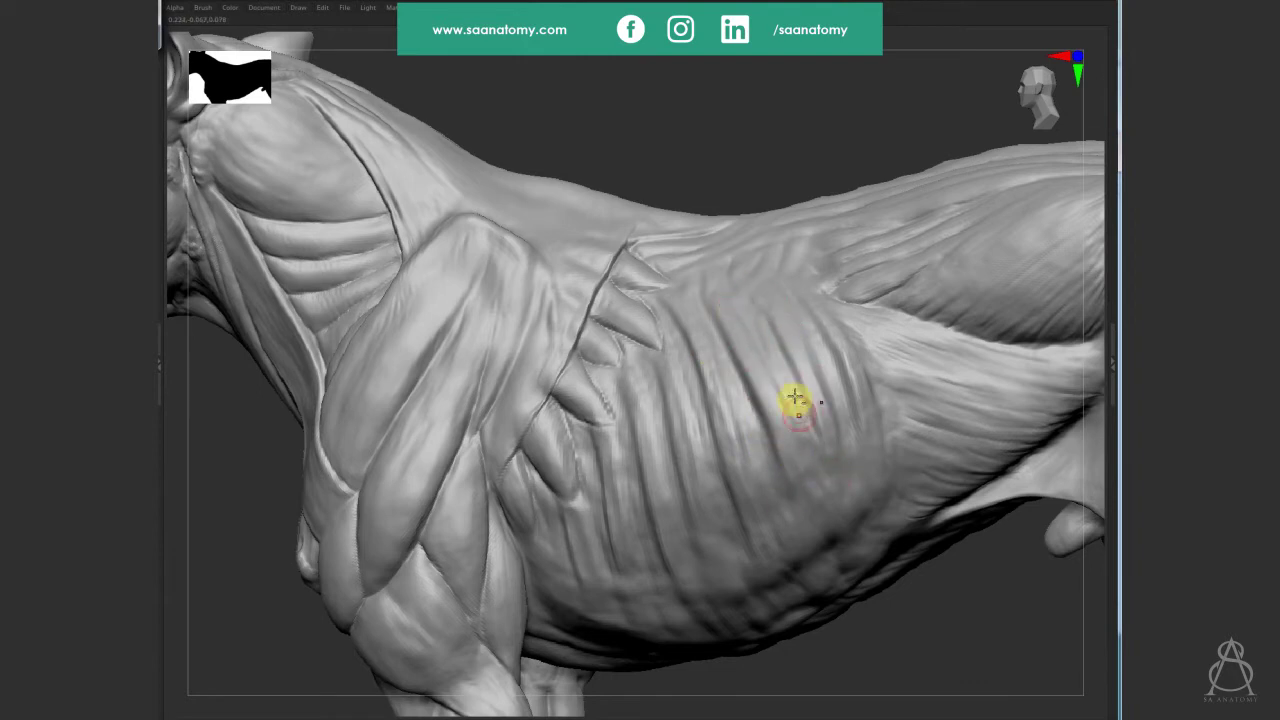
mouse_move(857, 413)
right_down()
mouse_move(817, 351)
mouse_move(849, 431)
right_up()
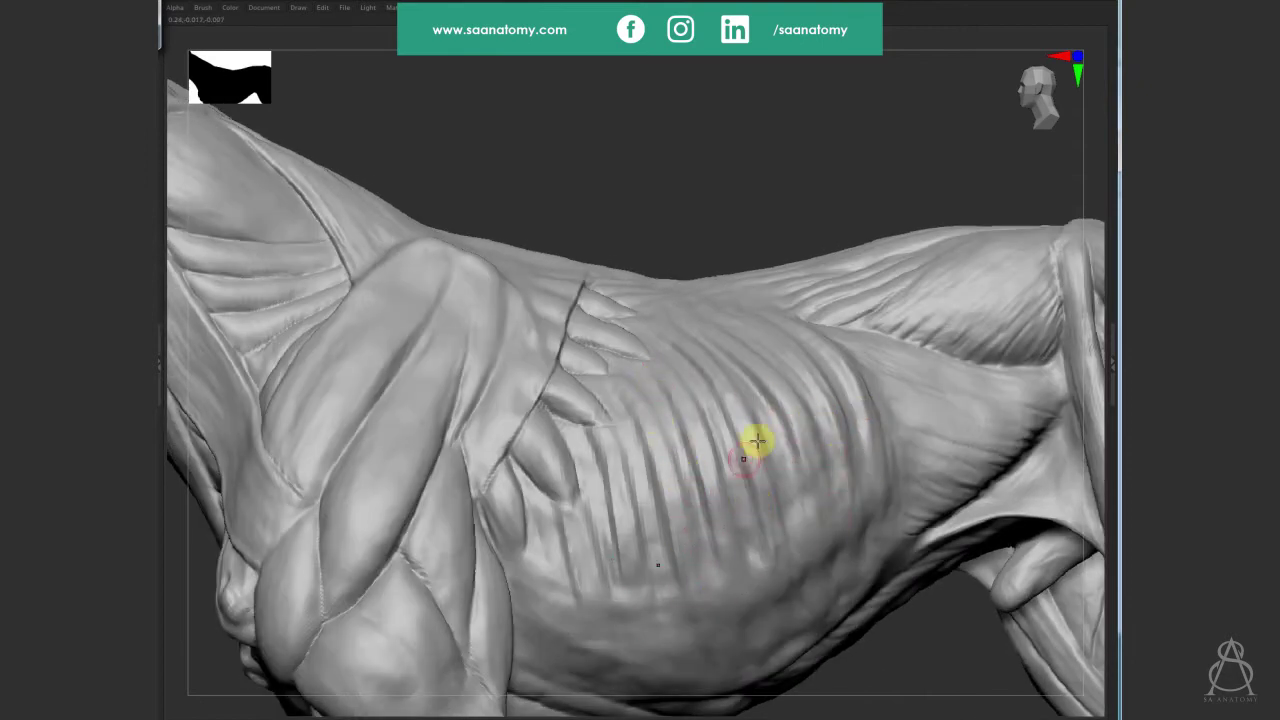
Carve new rib grooves into the pitbull's ribcage.
mouse_move(757, 441)
right_down()
mouse_move(771, 386)
mouse_move(654, 404)
mouse_move(631, 389)
mouse_move(809, 608)
right_up()
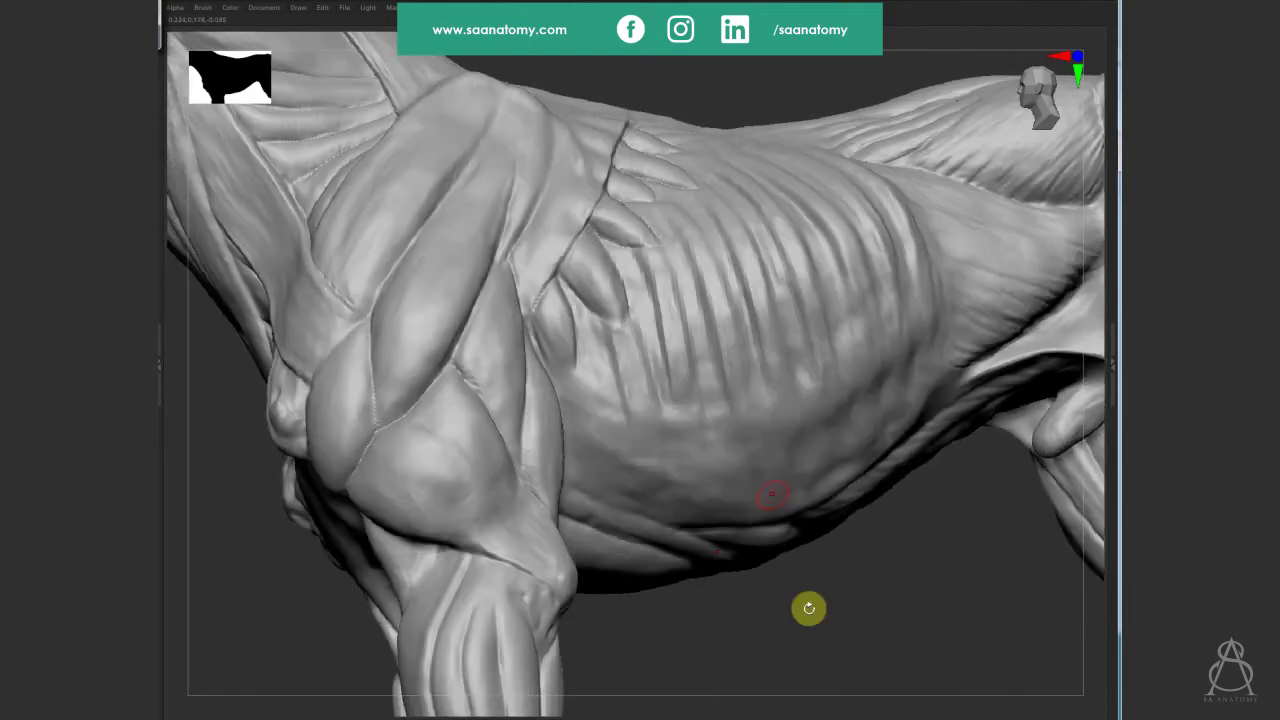
mouse_move(729, 500)
right_down()
mouse_move(714, 371)
mouse_move(671, 400)
right_up()
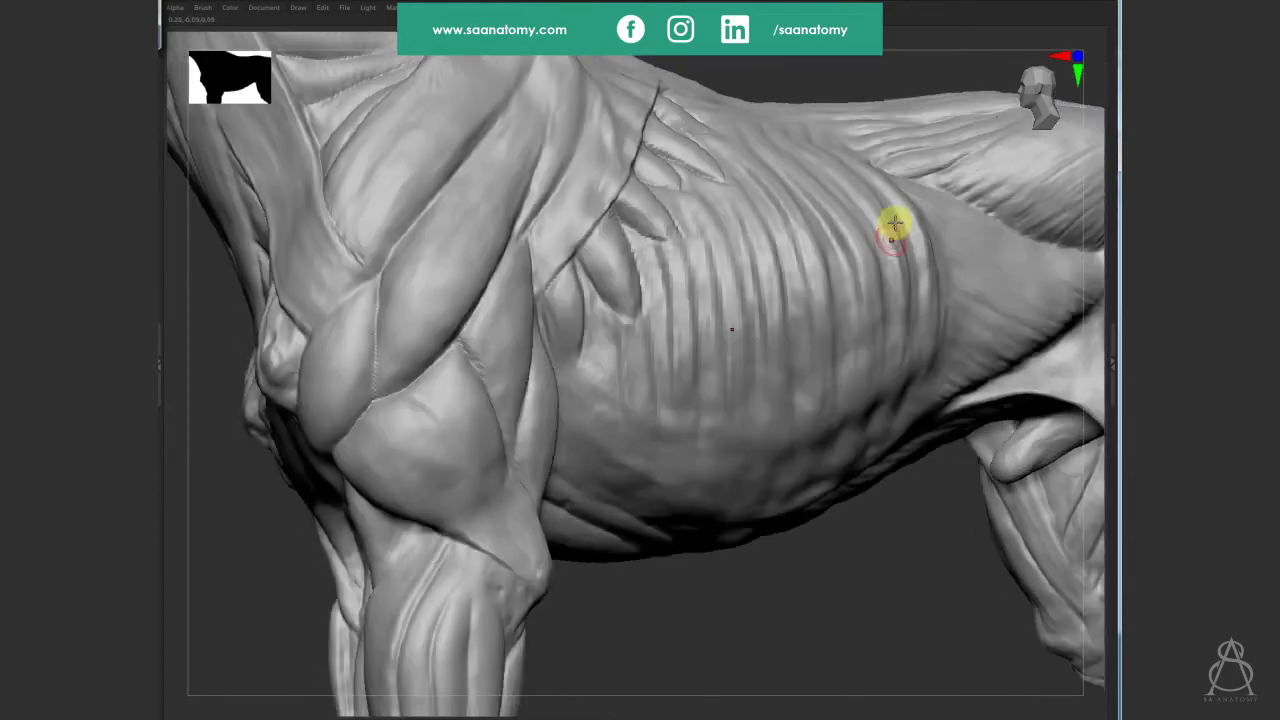
right_drag(843, 269, 894, 466)
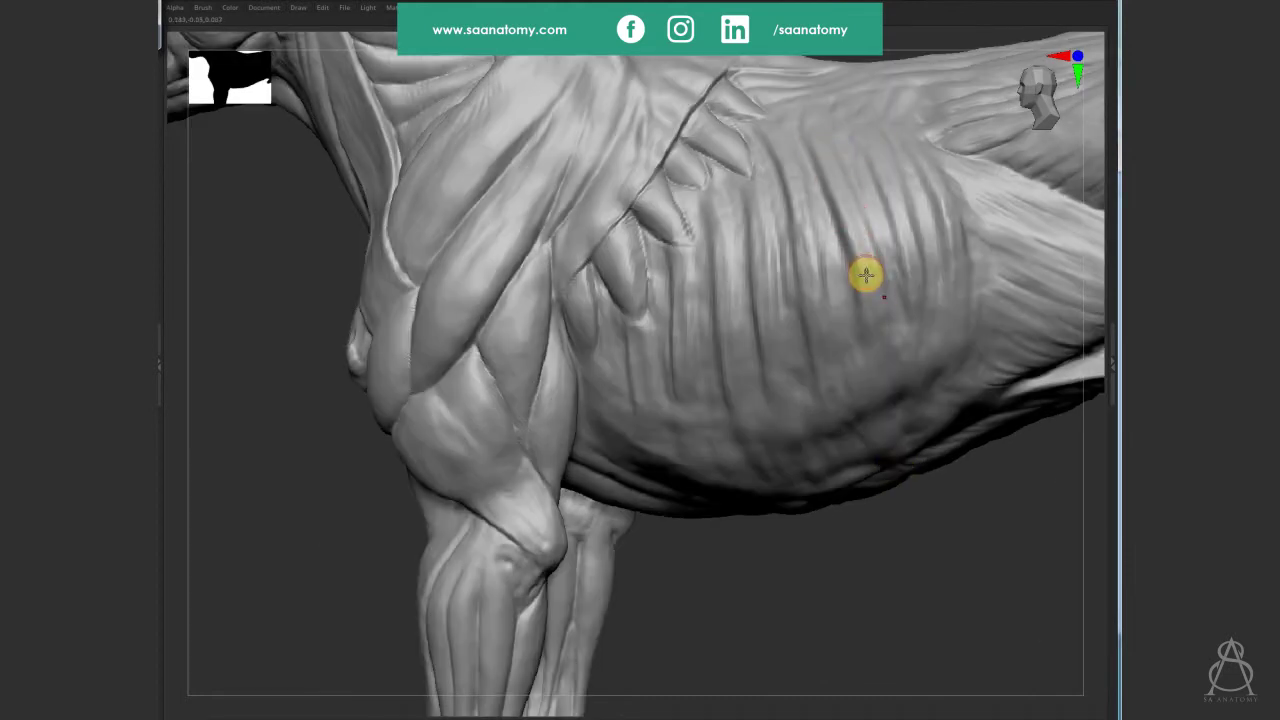
mouse_move(871, 274)
mouse_down()
mouse_move(846, 198)
mouse_move(846, 211)
mouse_move(891, 163)
mouse_move(883, 200)
mouse_move(938, 221)
mouse_up()
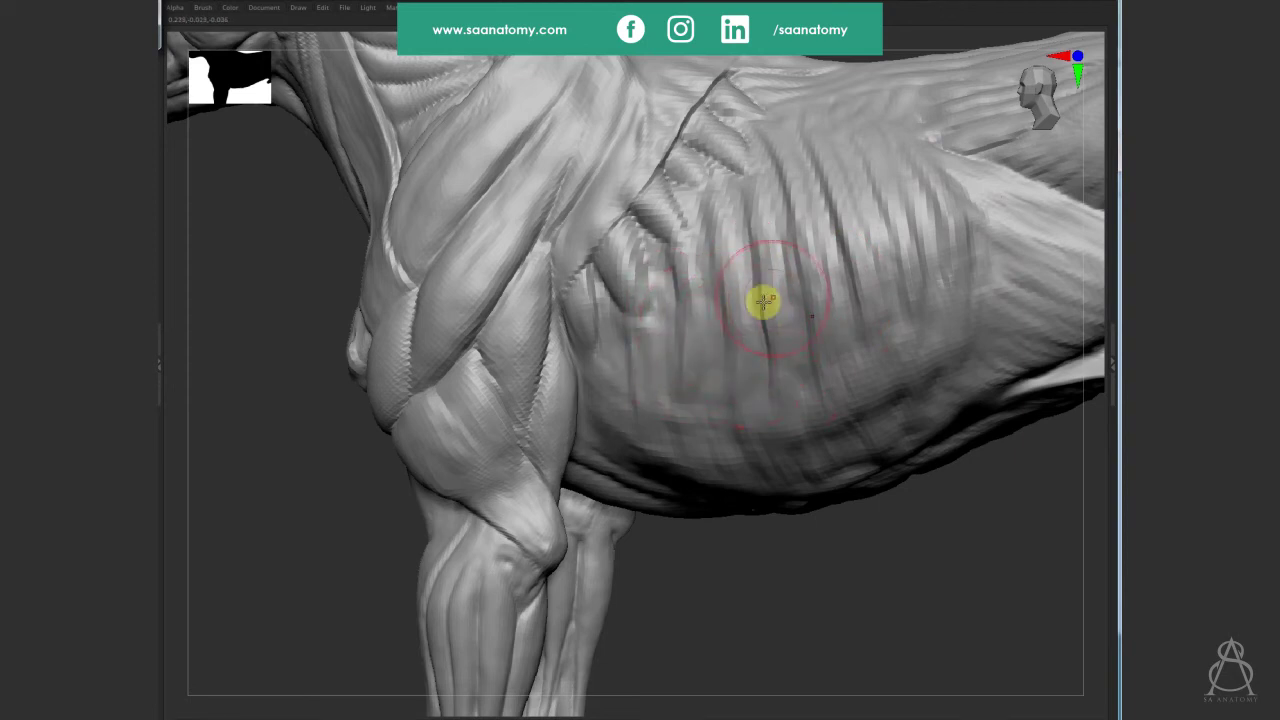
drag(878, 500, 902, 590)
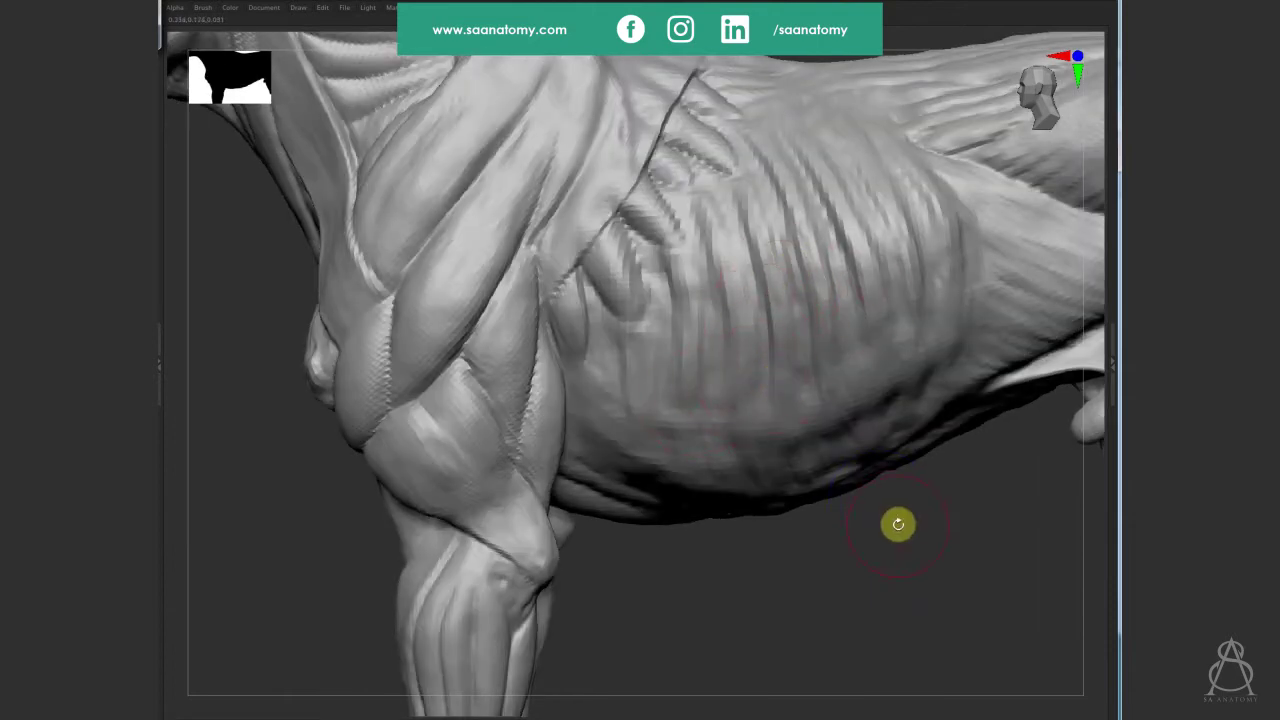
At the higher subdivision level, sculpt a thin crease beside the elbow and across the belly.
key(ctrl+d)
drag(912, 580, 750, 335)
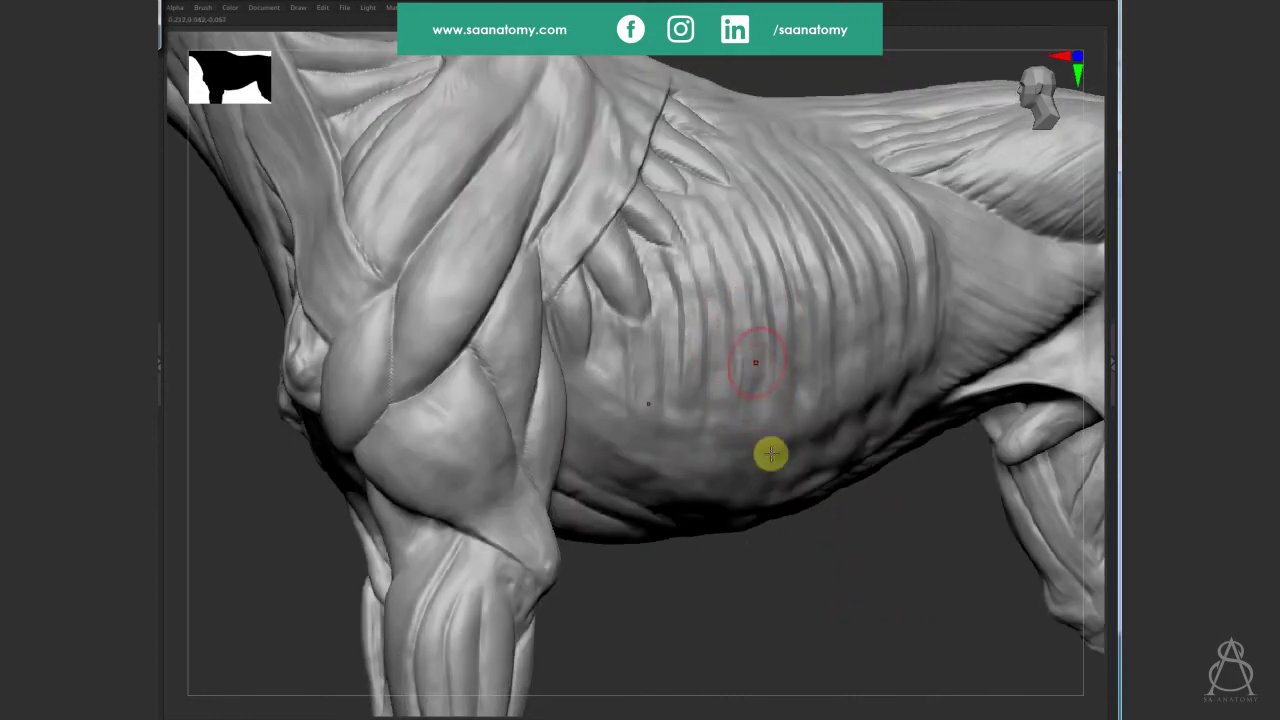
drag(846, 608, 648, 408)
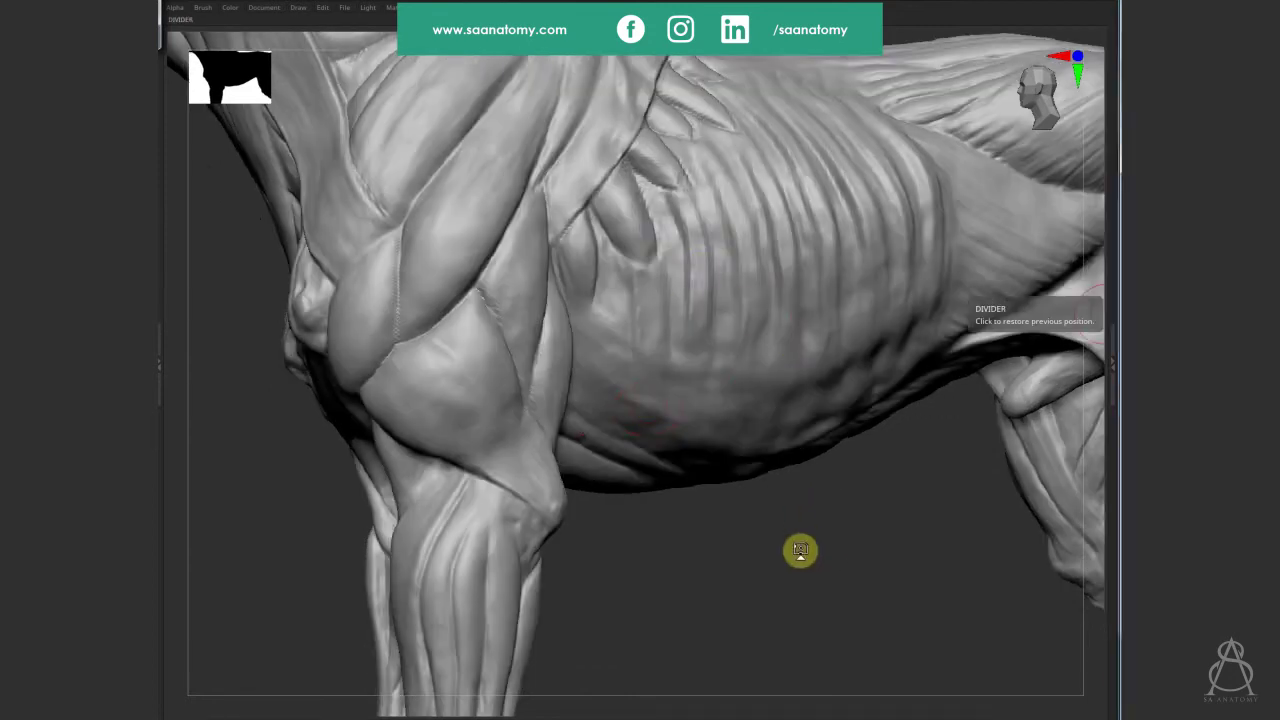
drag(800, 550, 789, 600)
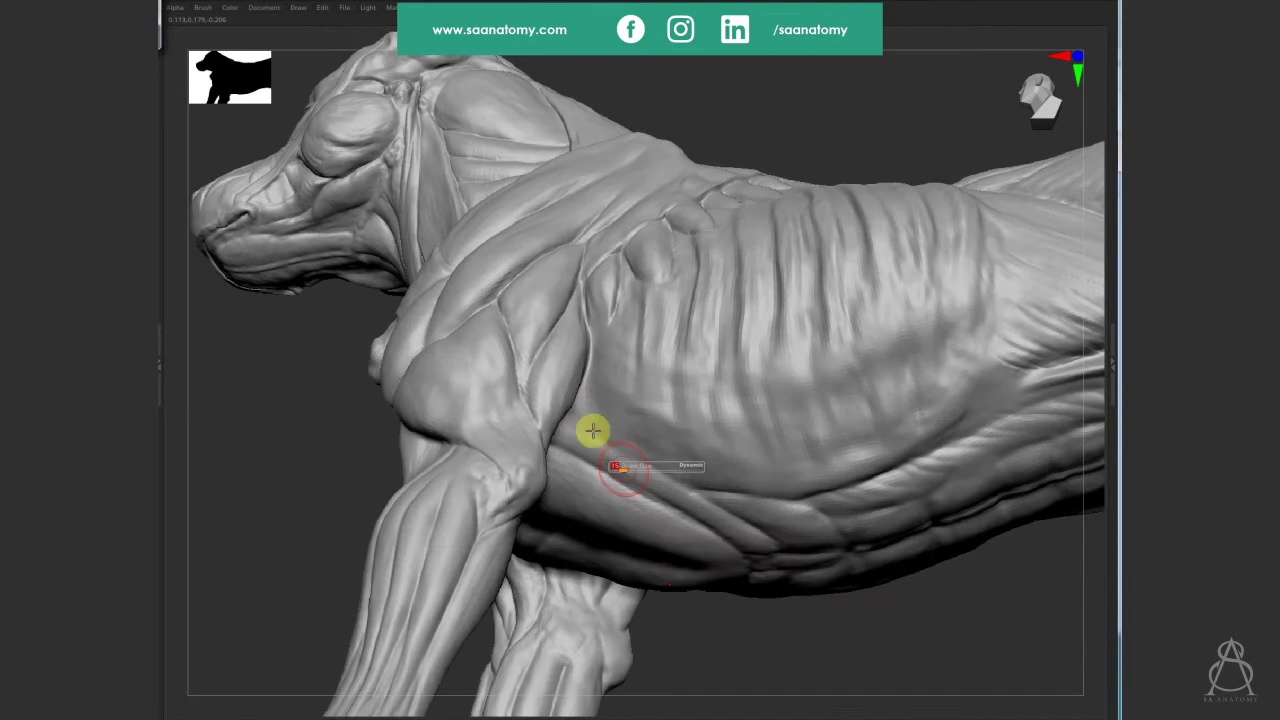
mouse_move(593, 430)
mouse_down()
mouse_move(623, 451)
mouse_move(569, 420)
mouse_move(620, 446)
mouse_move(594, 451)
mouse_move(629, 480)
mouse_move(578, 422)
mouse_up()
mouse_move(612, 460)
mouse_down()
mouse_move(571, 431)
mouse_move(678, 487)
mouse_move(585, 421)
mouse_up()
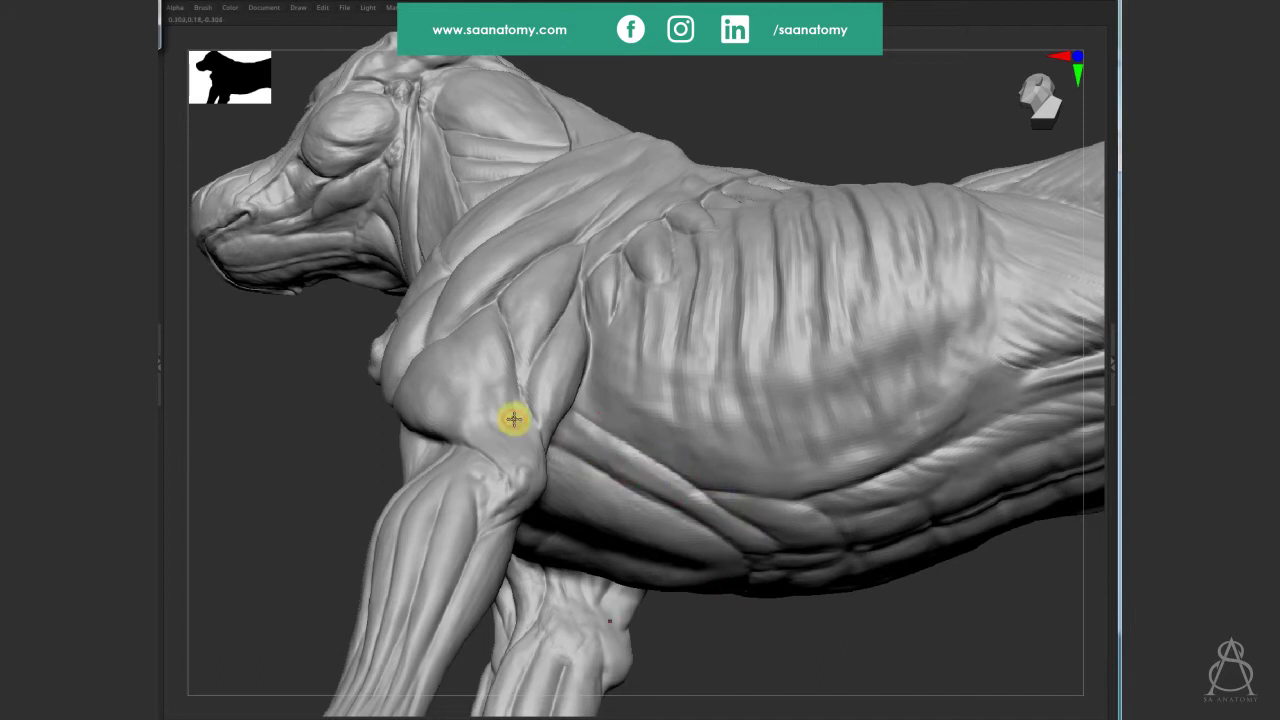
Deepen the crease and sharpen the ridge along the muscle edge behind the elbow.
drag(653, 503, 580, 461)
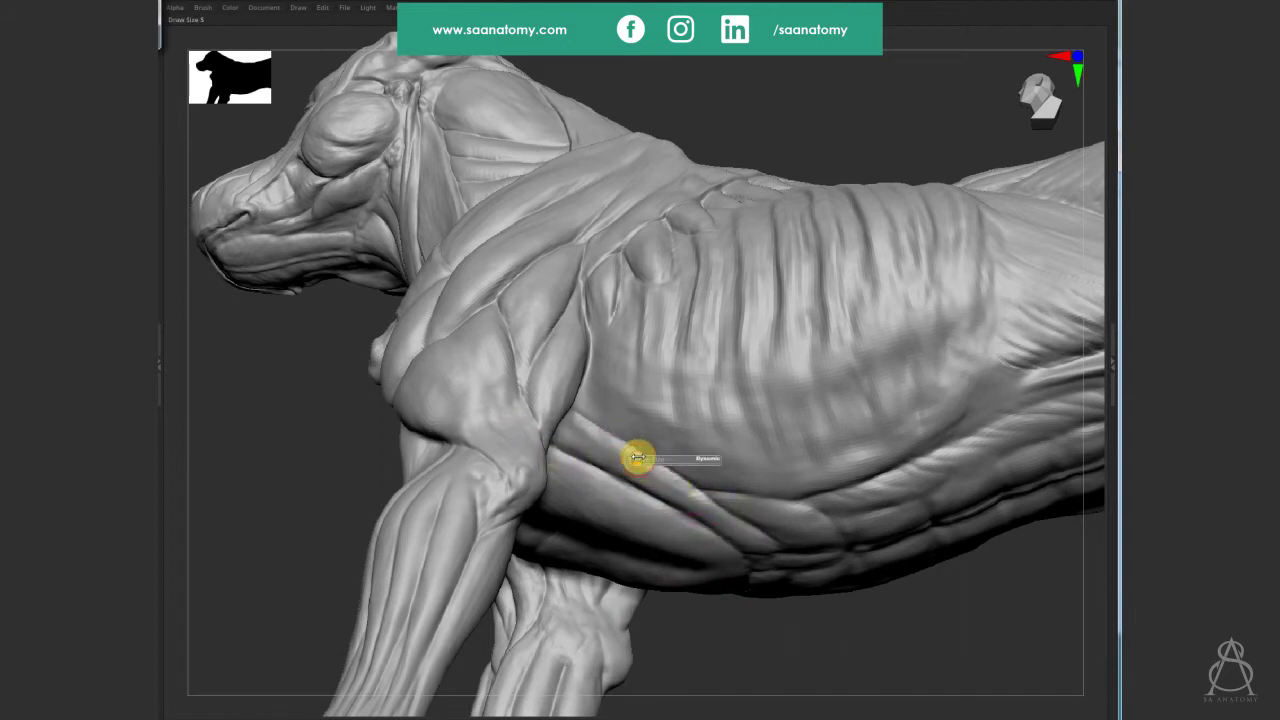
ctrl+right_drag(637, 457, 589, 415)
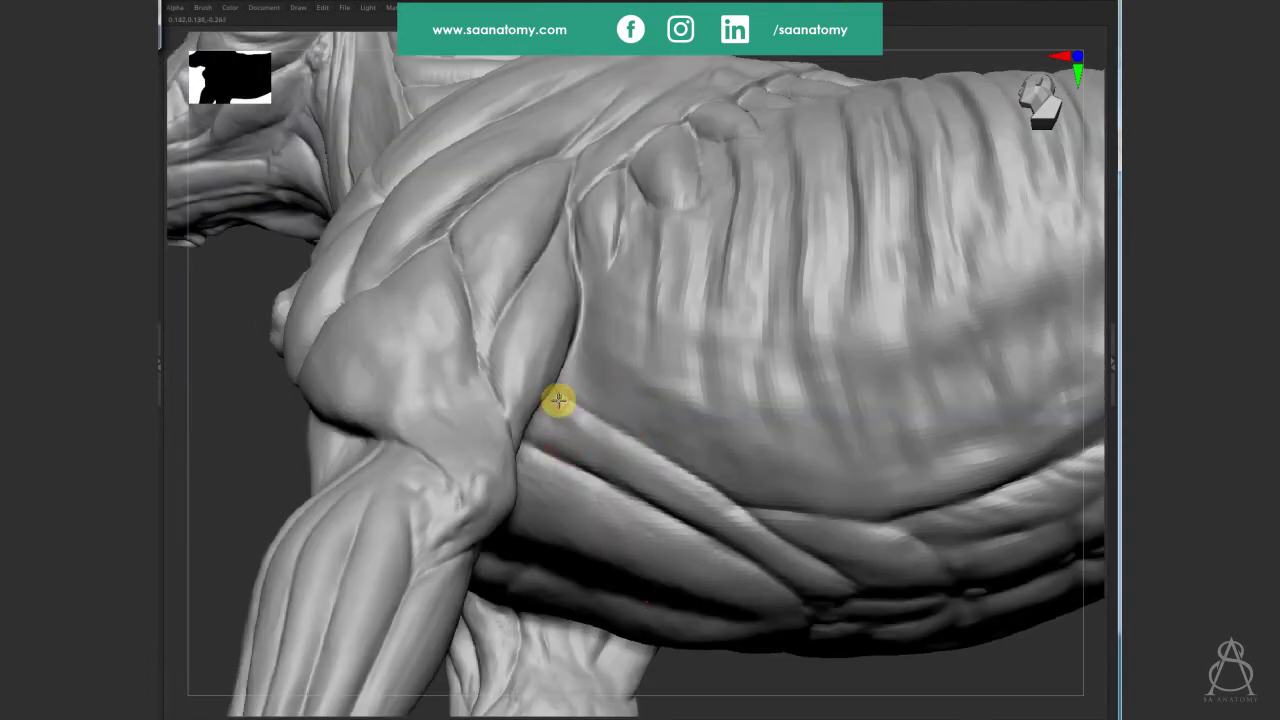
mouse_move(614, 434)
mouse_down()
mouse_move(557, 400)
mouse_move(826, 569)
mouse_move(594, 422)
mouse_up()
mouse_move(560, 403)
right_down()
mouse_move(575, 386)
mouse_move(590, 405)
right_up()
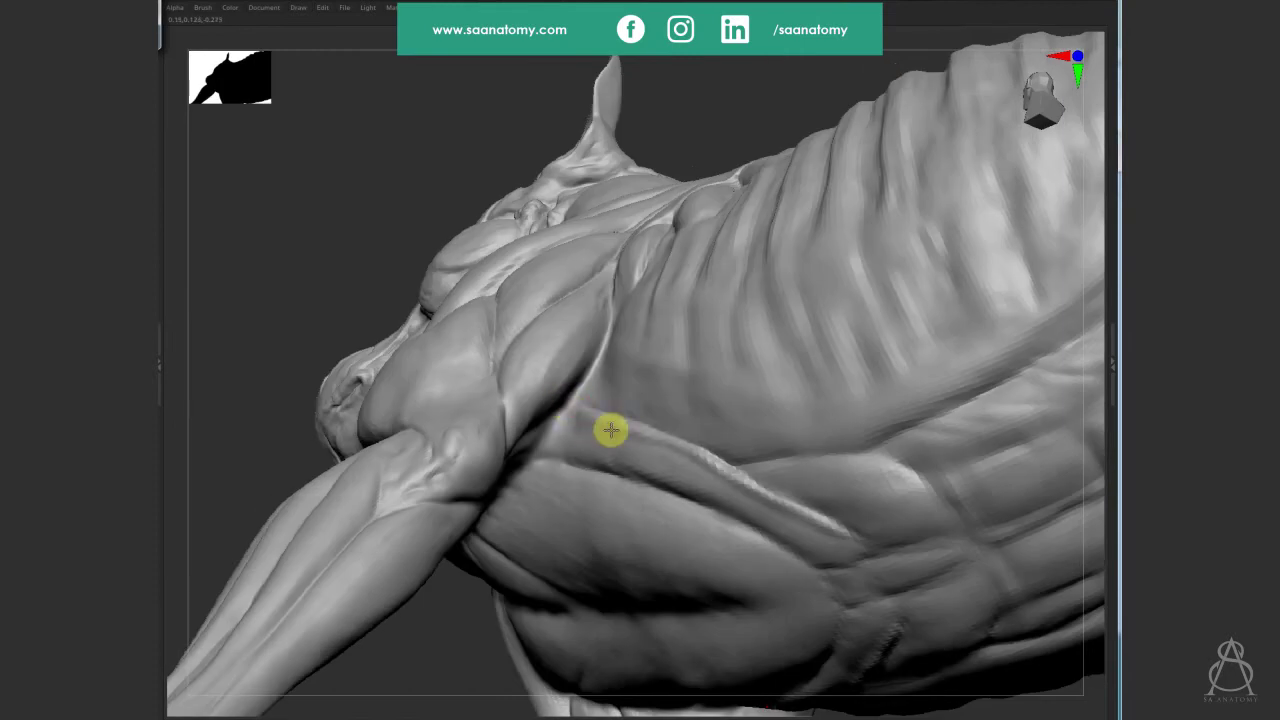
drag(611, 430, 740, 469)
mouse_move(572, 461)
mouse_down()
mouse_move(757, 517)
mouse_move(822, 556)
mouse_up()
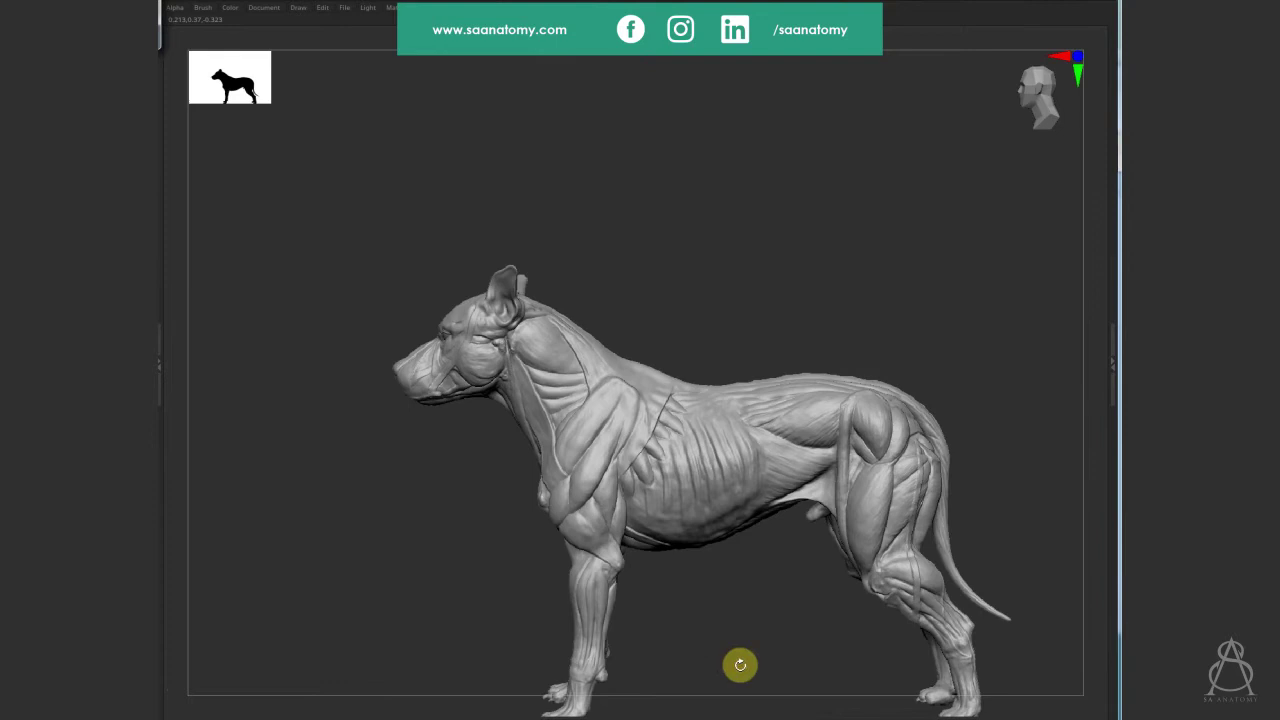
Resave as Canine - Pitbull, confirming the overwrite after a first cancelled save attempt.
drag(740, 666, 720, 611)
key(ctrl+s)
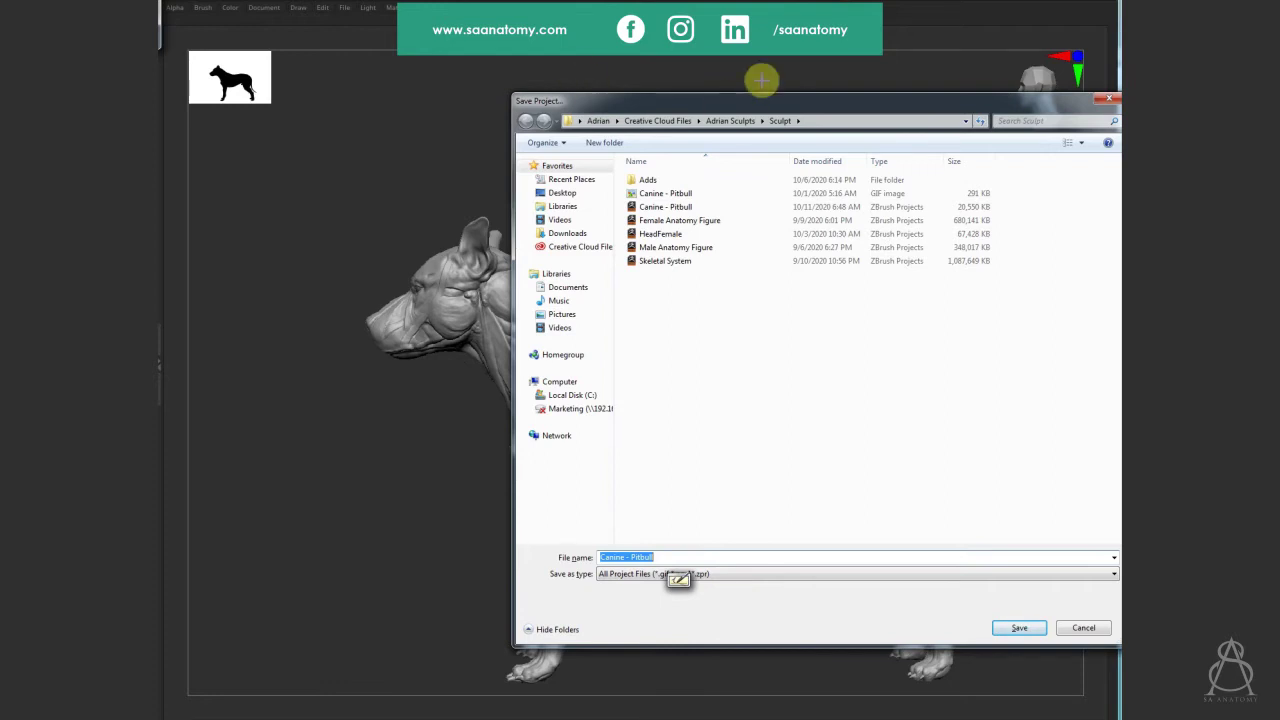
drag(763, 100, 757, 423)
key(Return)
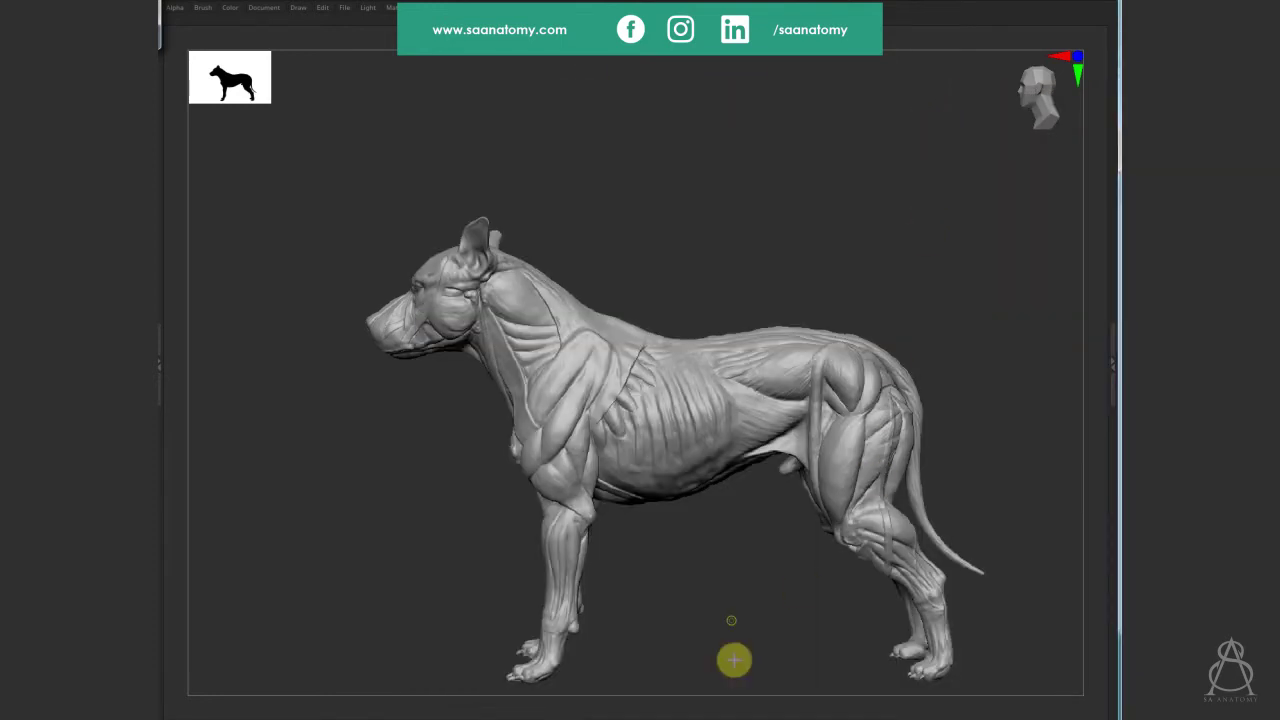
key(ctrl+s)
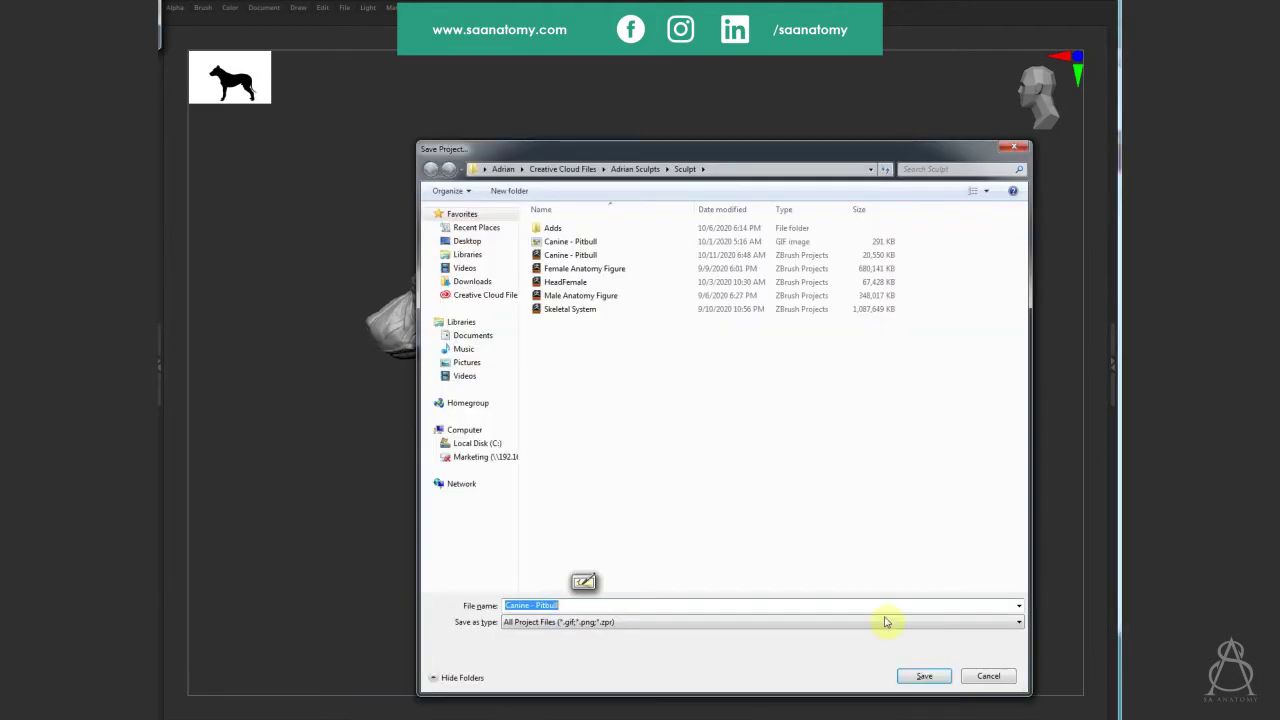
key(Return)
click(806, 364)
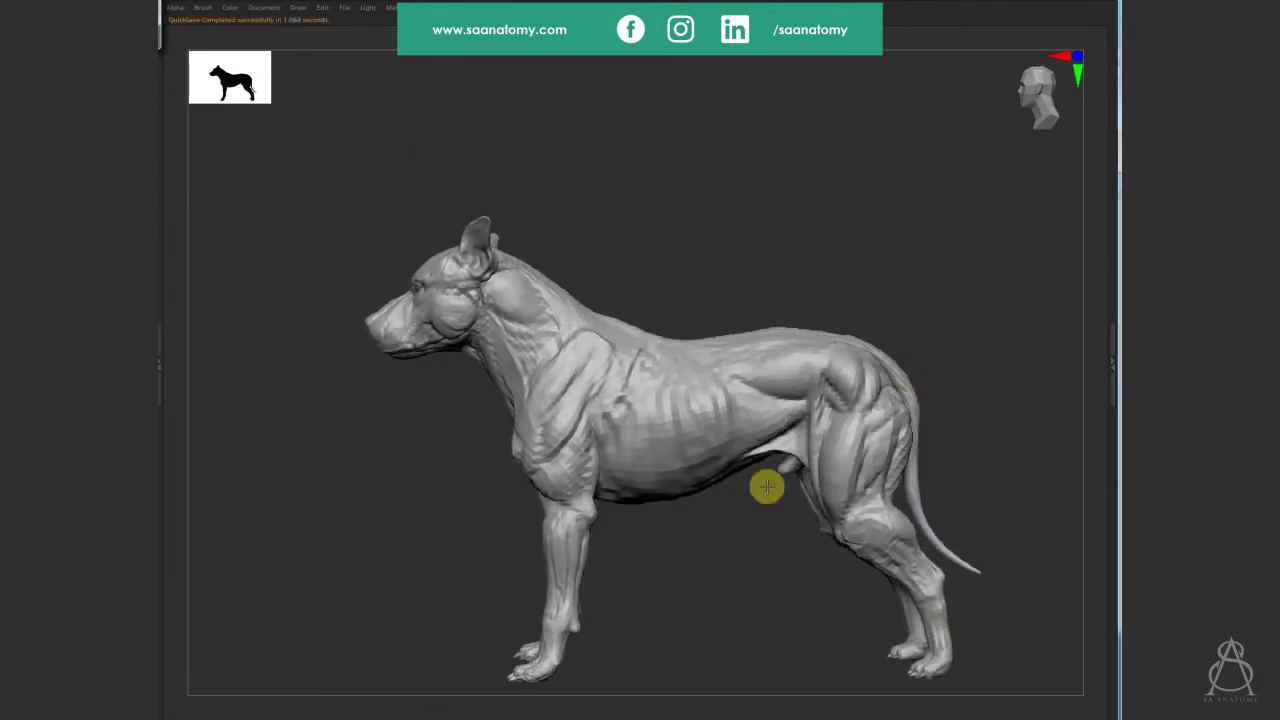
drag(720, 545, 704, 568)
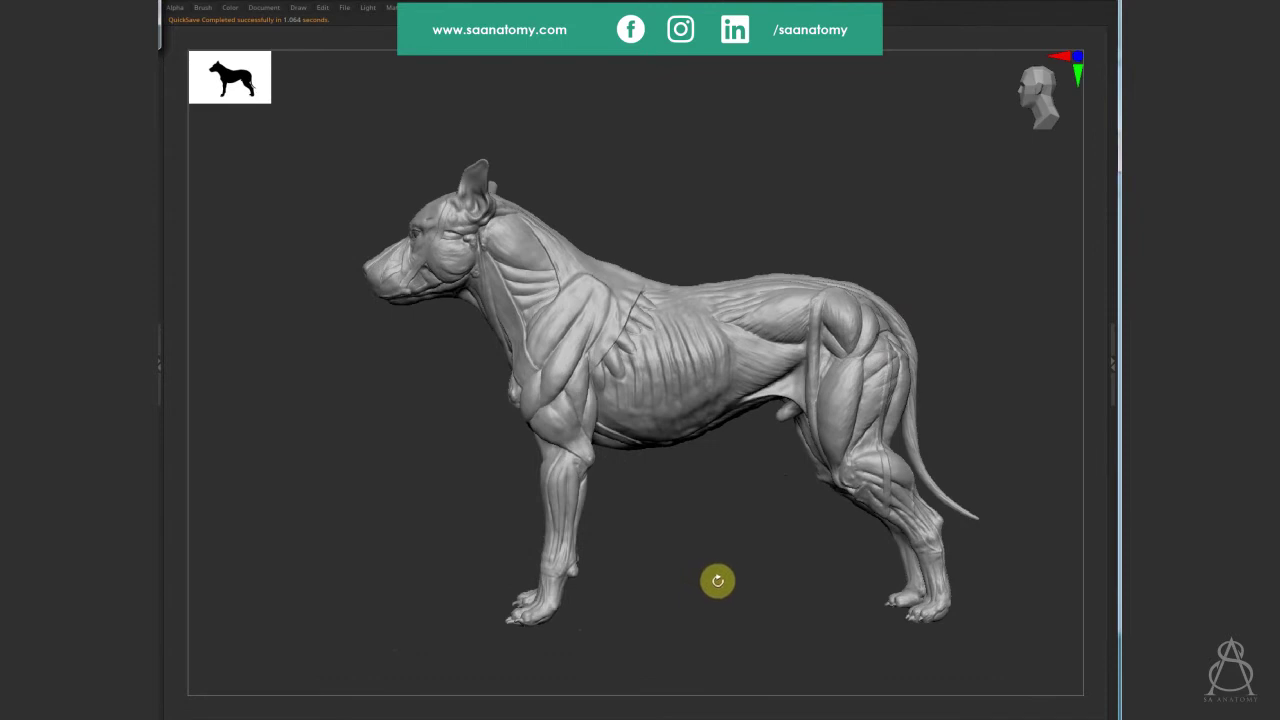
Zoom in over the torso and add faint sculpt strokes across the ribcage.
scroll(704, 574, up, 1)
scroll(715, 574, up, 3)
scroll(726, 585, up, 3)
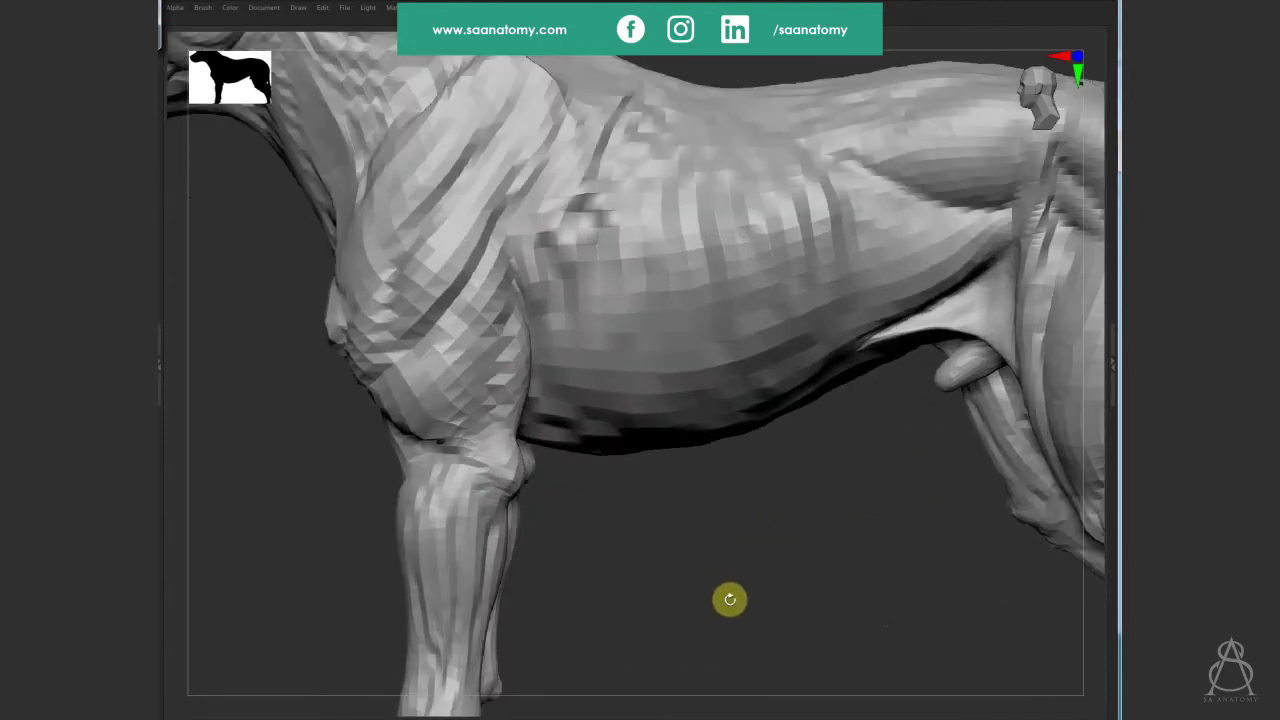
drag(711, 603, 691, 549)
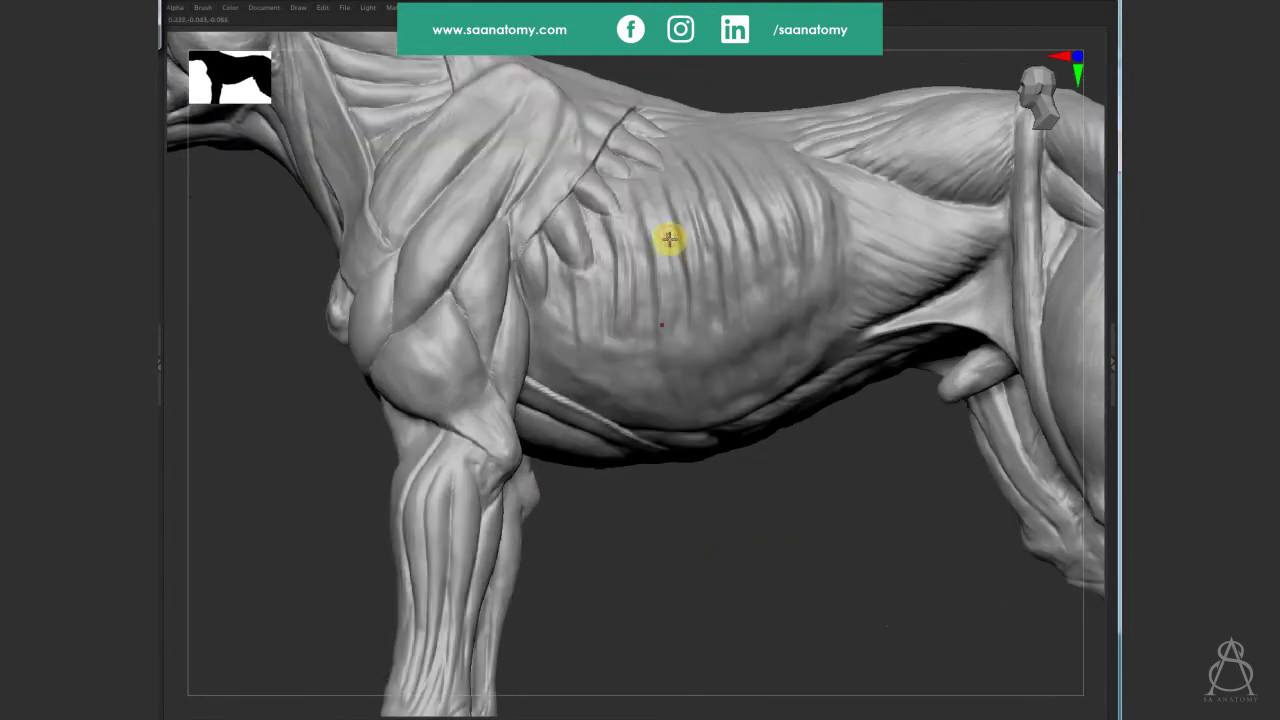
mouse_move(669, 238)
mouse_down()
mouse_move(663, 263)
mouse_move(737, 256)
mouse_move(700, 209)
mouse_up()
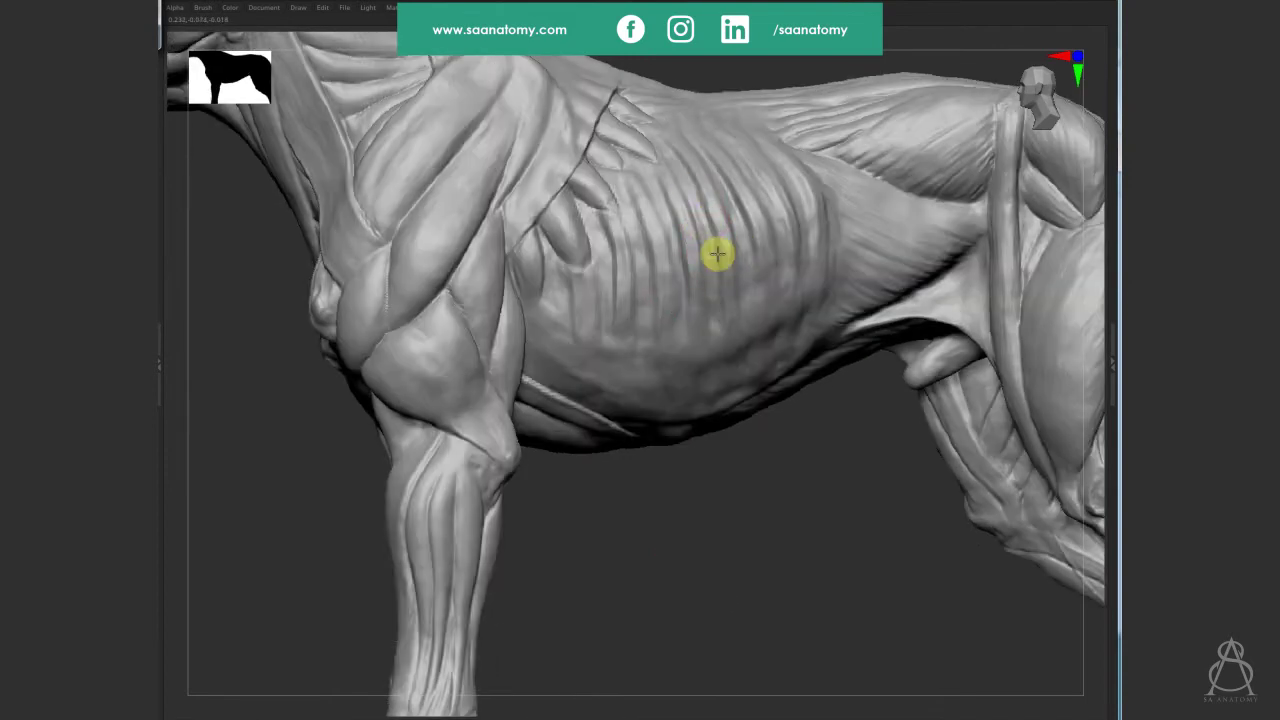
mouse_move(717, 254)
mouse_down()
mouse_move(674, 323)
mouse_move(679, 268)
mouse_up()
Orbit the model back and forth until the flank and chest are framed side-on.
mouse_move(608, 337)
mouse_down()
mouse_move(552, 322)
mouse_move(700, 380)
mouse_move(551, 337)
mouse_up()
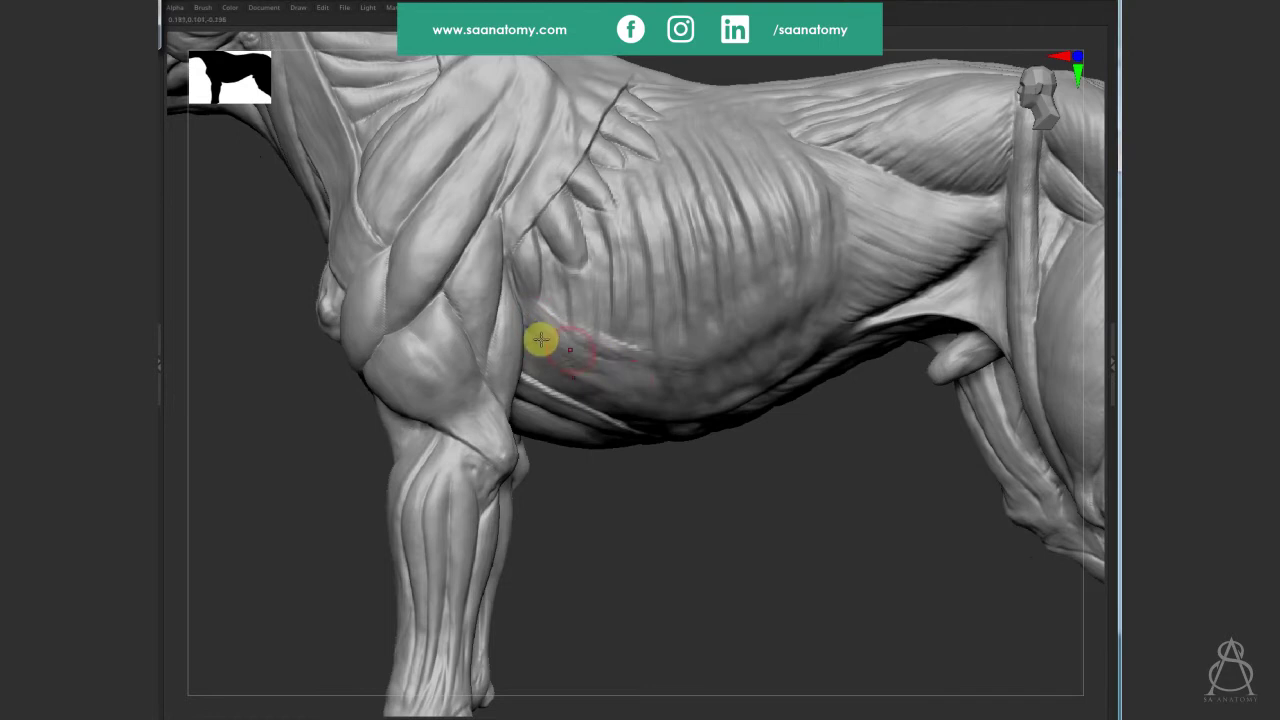
mouse_move(568, 339)
right_down()
mouse_move(551, 334)
mouse_move(618, 366)
right_up()
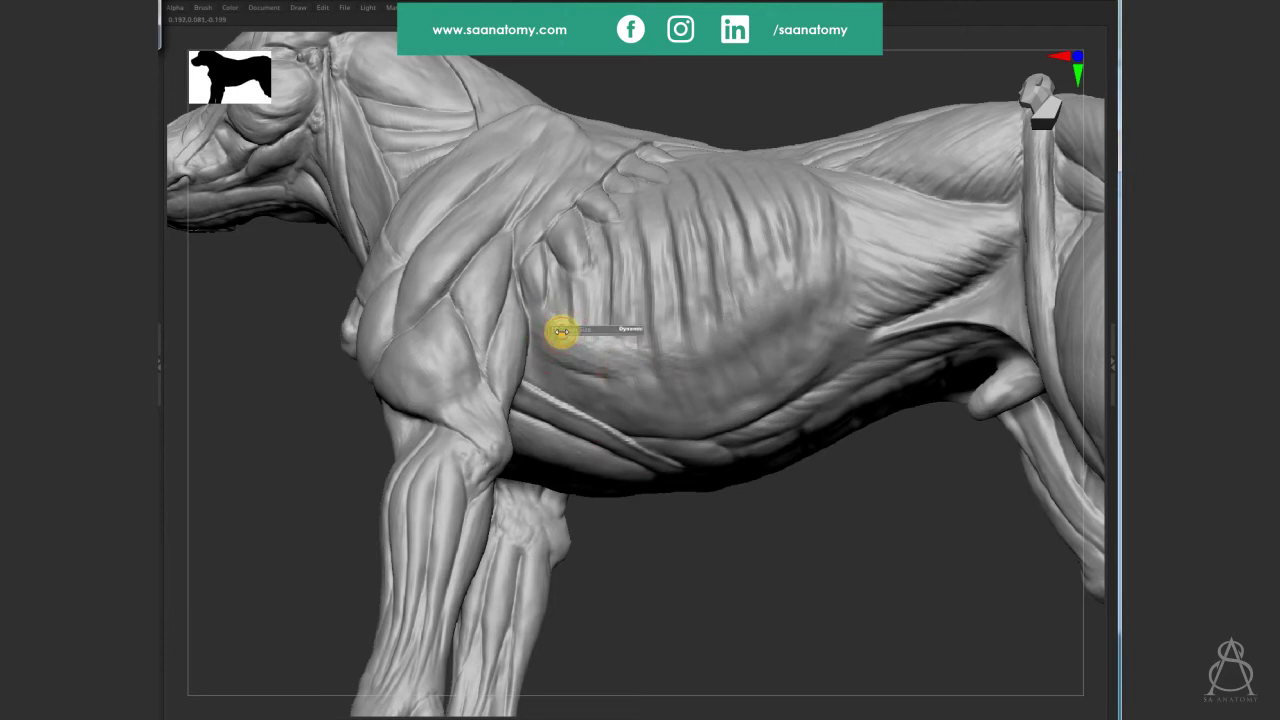
mouse_move(667, 378)
right_down()
mouse_move(557, 306)
mouse_move(595, 338)
right_up()
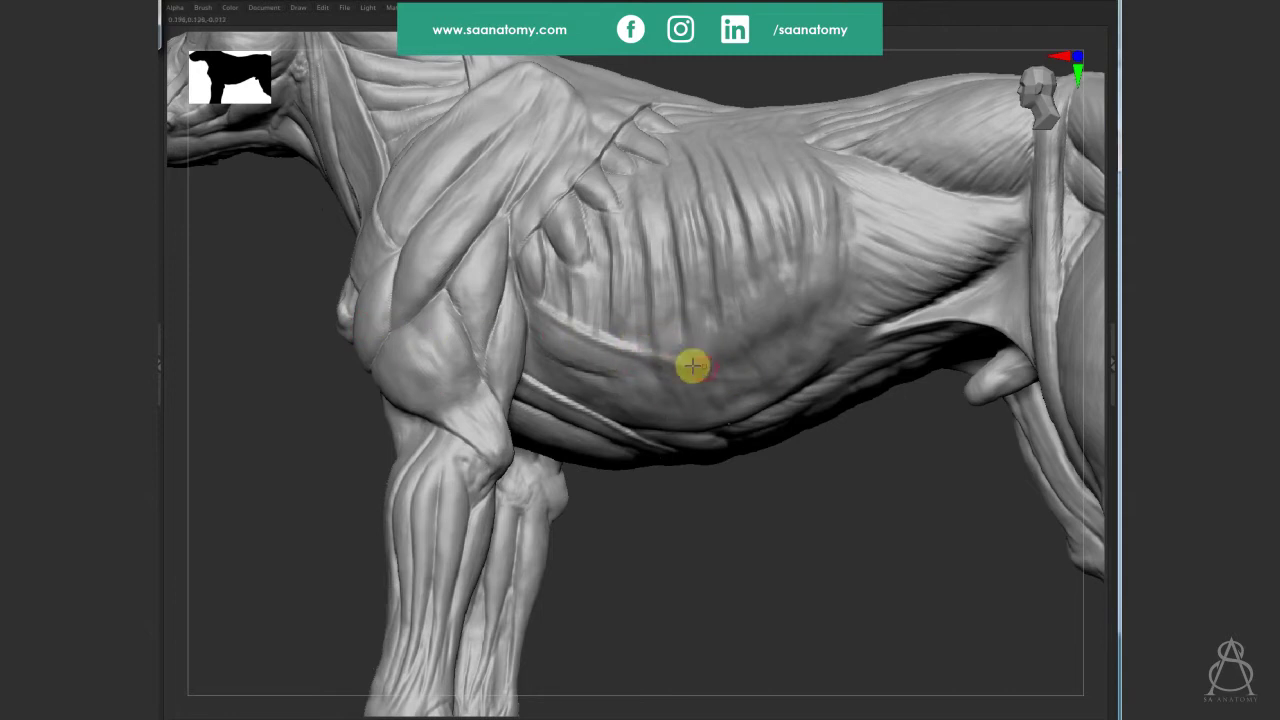
right_drag(561, 340, 546, 355)
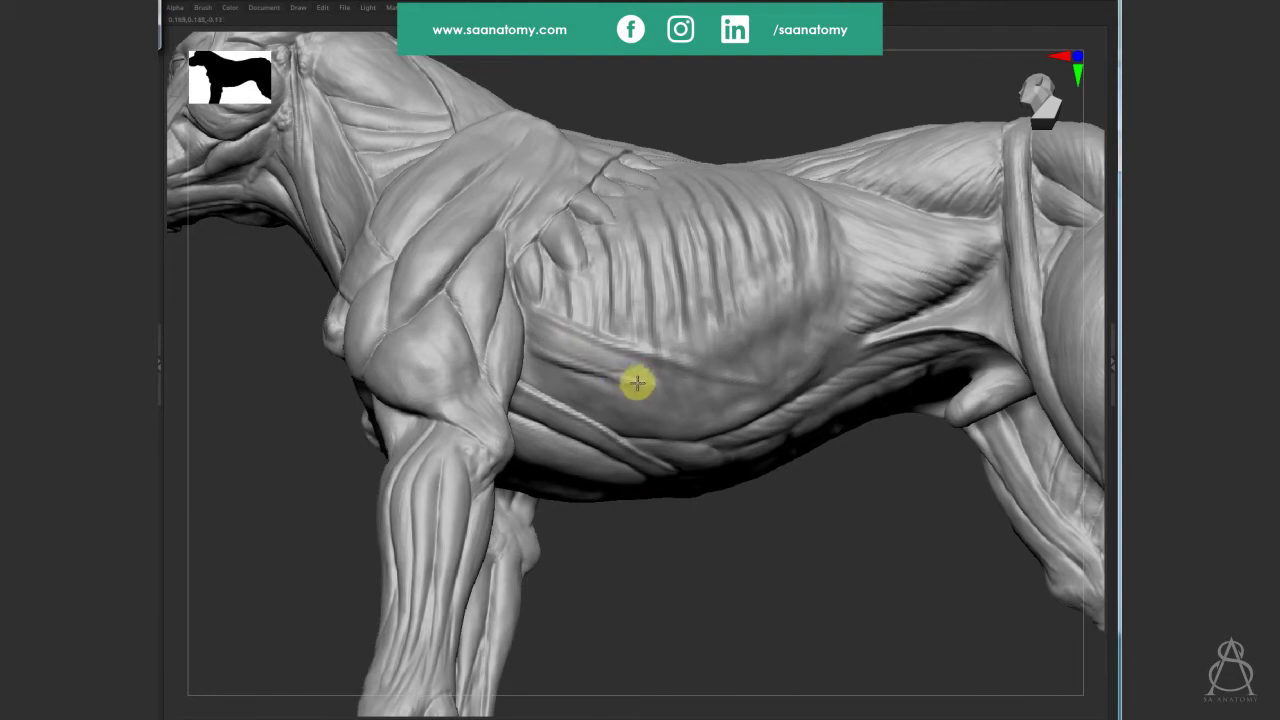
mouse_move(569, 349)
right_down()
mouse_move(797, 517)
mouse_move(594, 334)
right_up()
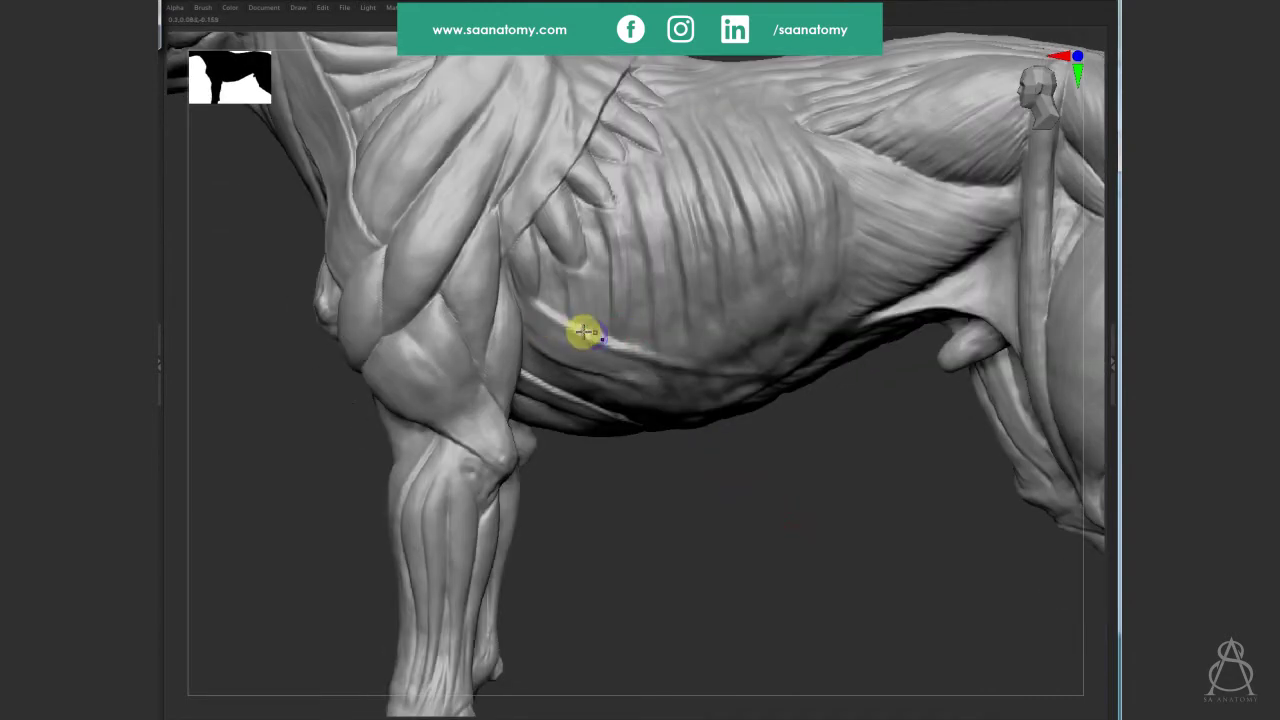
right_drag(575, 384, 574, 339)
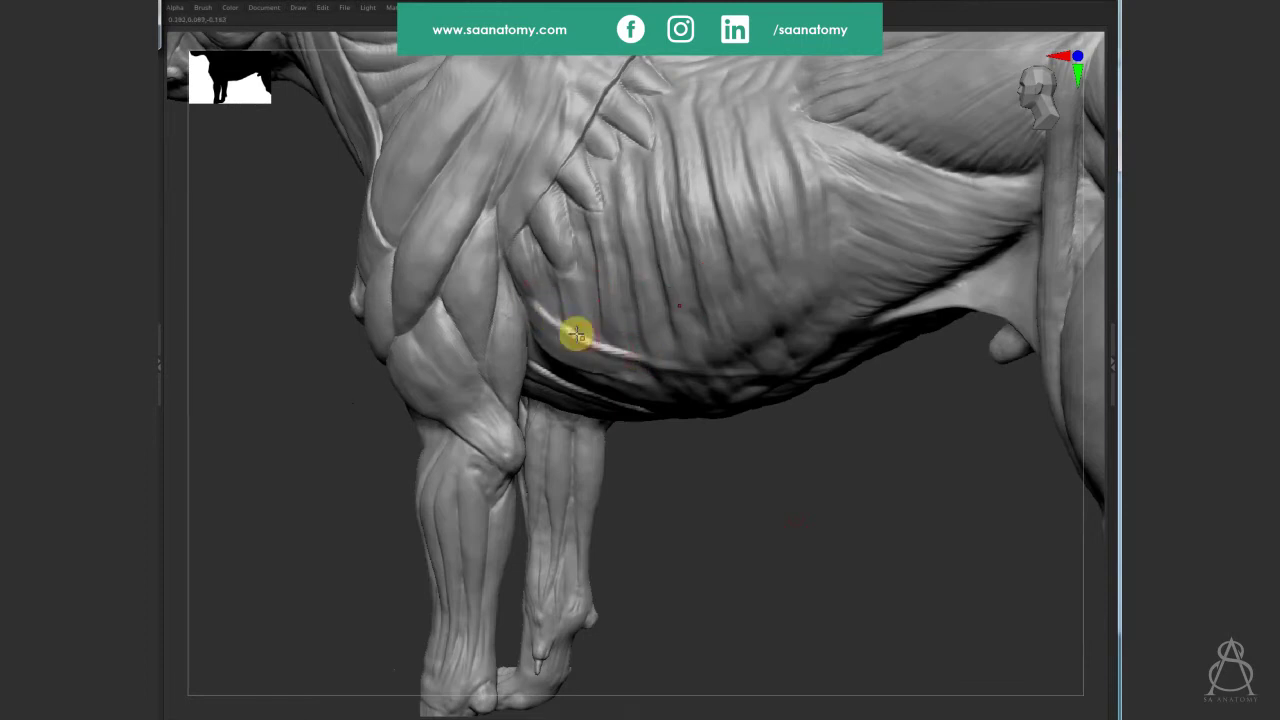
right_drag(791, 486, 568, 359)
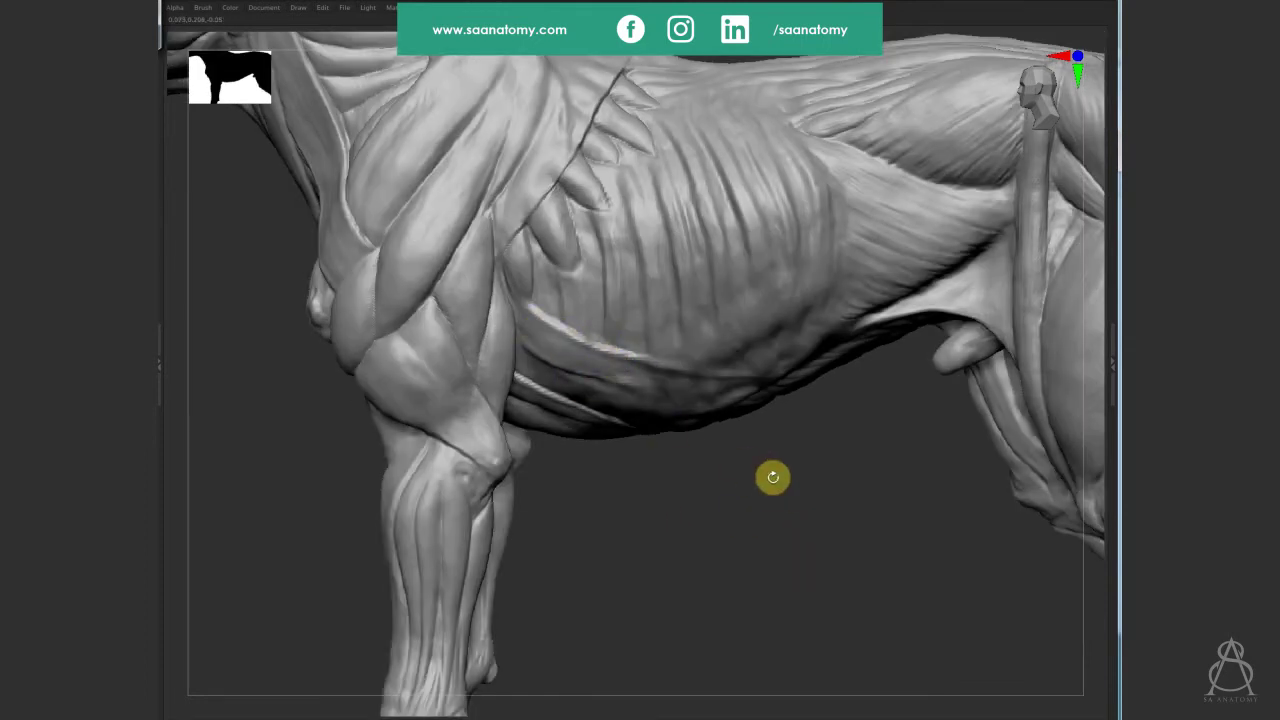
right_drag(771, 477, 780, 540)
right_drag(556, 375, 524, 314)
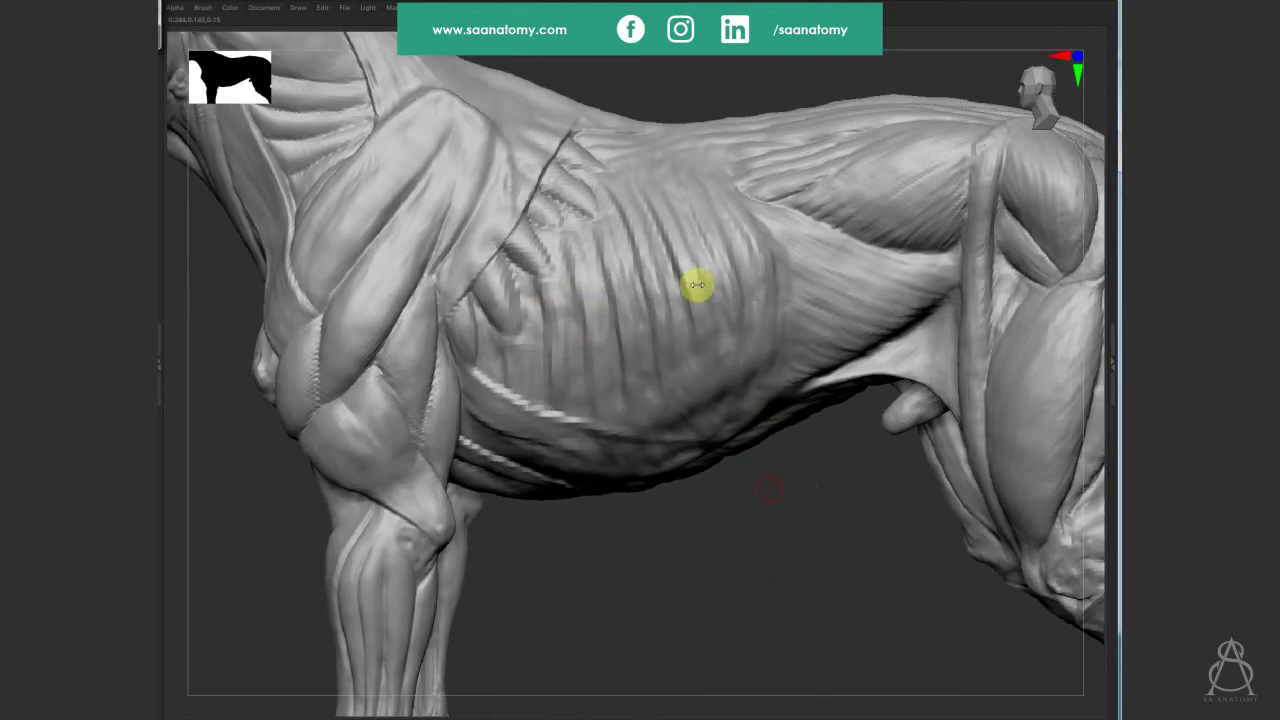
Lightly sculpt subtle changes across the flank, viewing it from above.
mouse_move(692, 240)
mouse_down()
mouse_move(663, 214)
mouse_move(709, 291)
mouse_up()
mouse_move(709, 291)
right_down()
mouse_move(726, 360)
mouse_move(720, 260)
right_up()
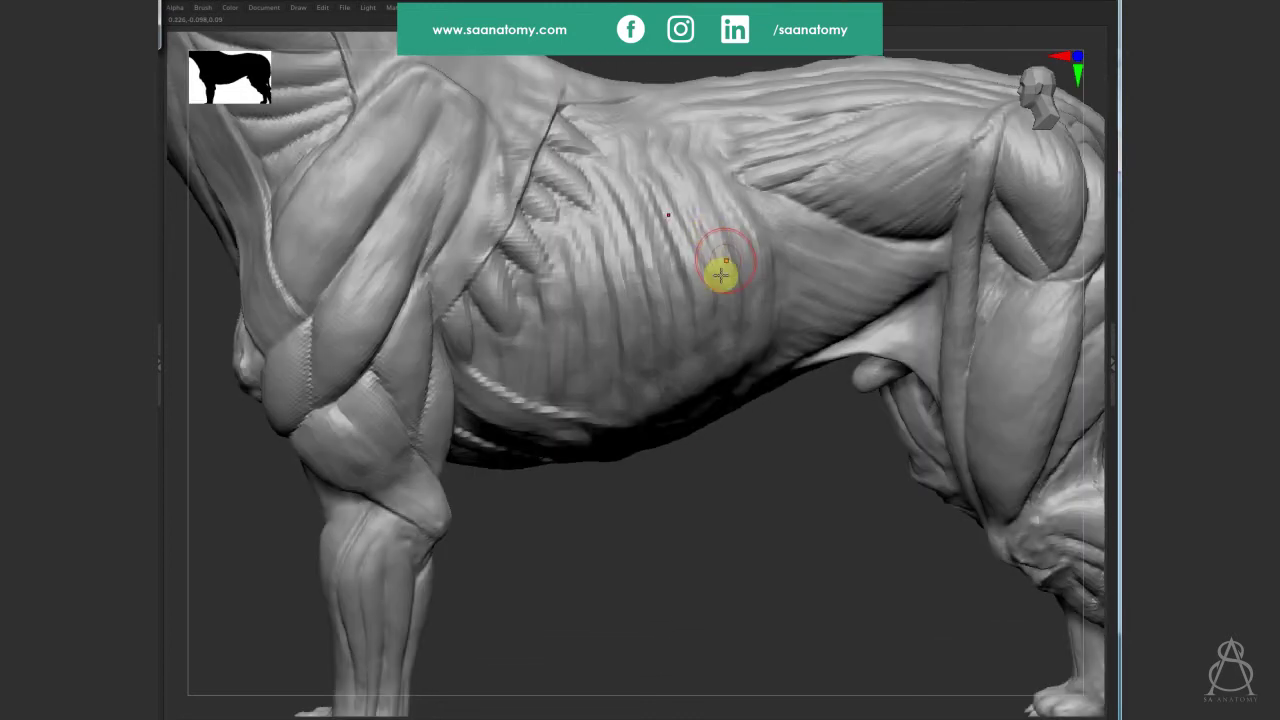
mouse_move(707, 290)
mouse_down()
mouse_move(731, 274)
mouse_move(731, 251)
mouse_move(740, 269)
mouse_move(721, 210)
mouse_move(709, 214)
mouse_move(717, 197)
mouse_move(669, 291)
mouse_move(668, 276)
mouse_up()
mouse_move(626, 291)
right_down()
mouse_move(623, 331)
mouse_move(603, 311)
right_up()
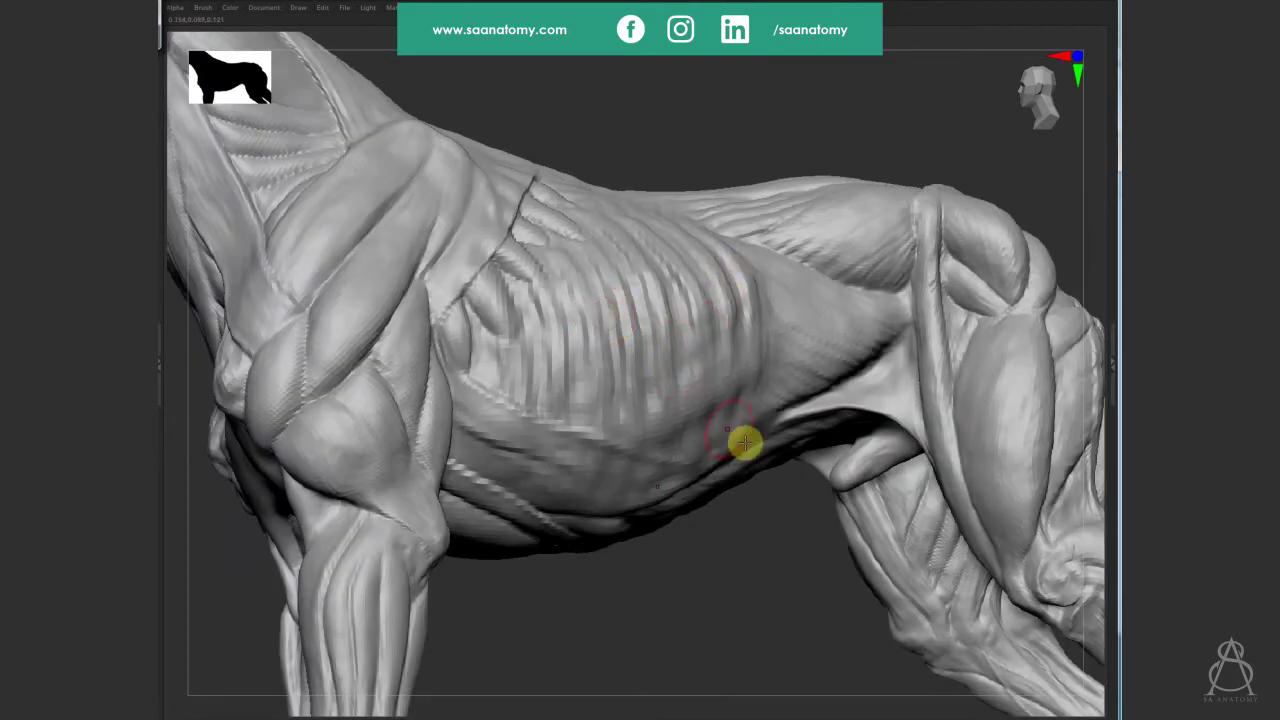
mouse_move(777, 611)
mouse_down()
mouse_move(797, 607)
mouse_move(797, 589)
mouse_up()
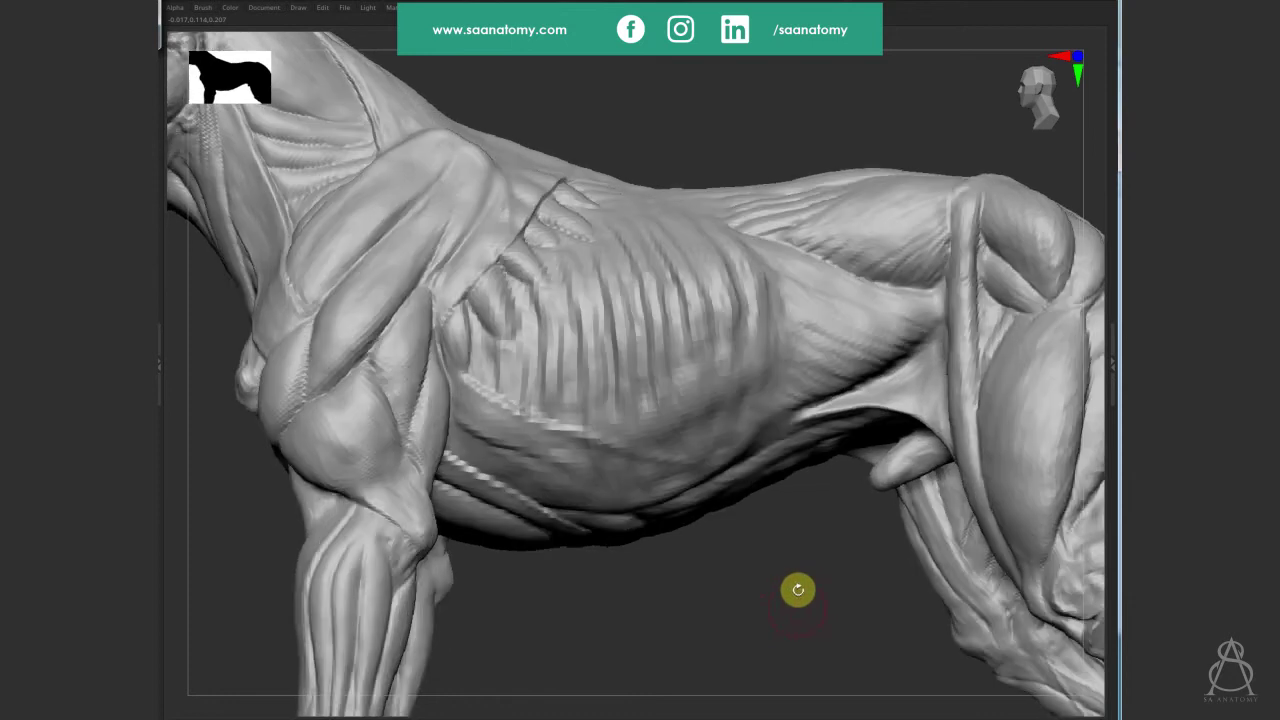
mouse_move(583, 634)
mouse_down()
mouse_move(726, 606)
mouse_move(720, 648)
mouse_move(726, 637)
mouse_up()
Smooth the flank near the ribs and the belly surface up toward the ribcage.
shift+drag(790, 370, 660, 406)
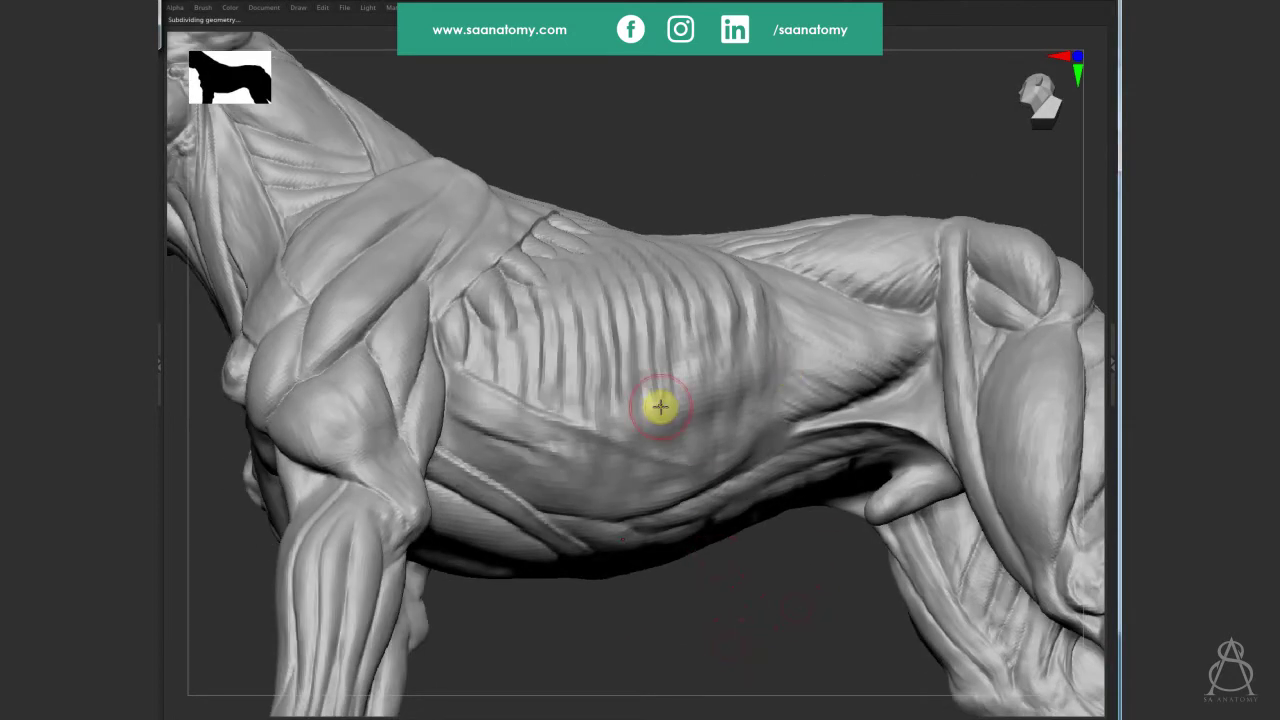
mouse_move(594, 363)
shift+mouse_down()
mouse_move(579, 344)
mouse_move(625, 372)
mouse_move(653, 358)
shift+mouse_up()
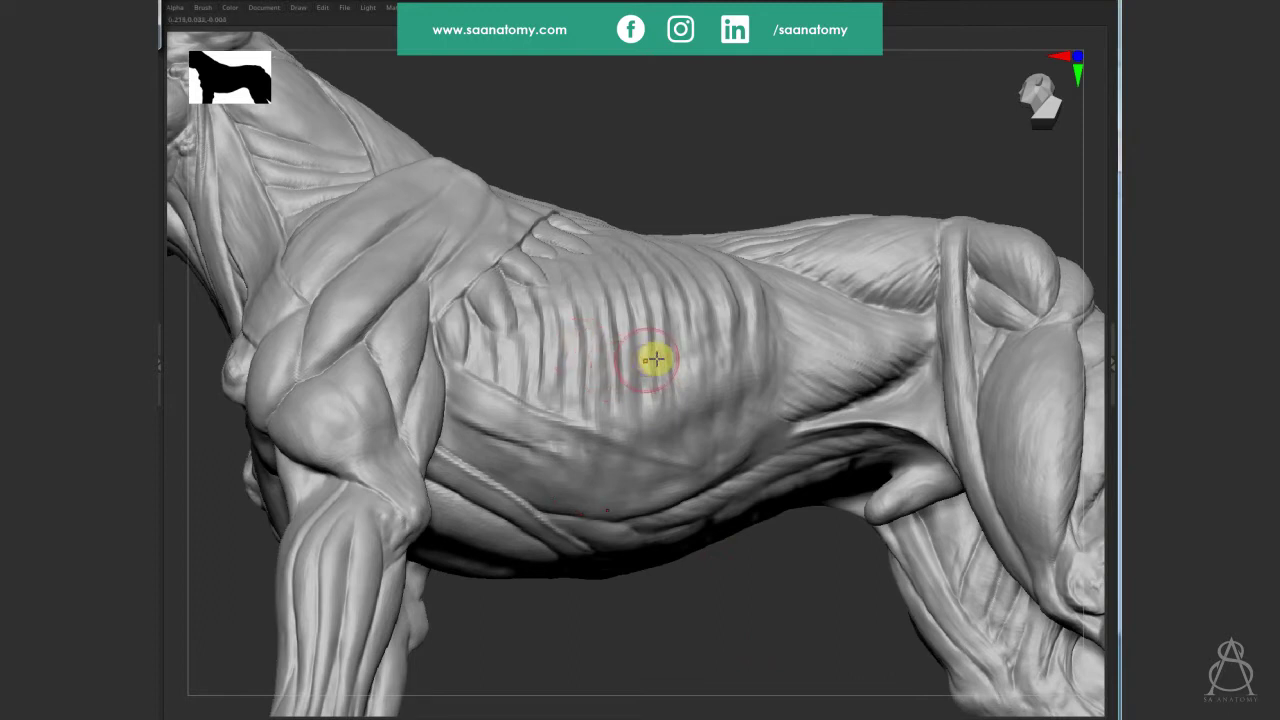
mouse_move(680, 335)
right_down()
mouse_move(780, 357)
mouse_move(671, 286)
right_up()
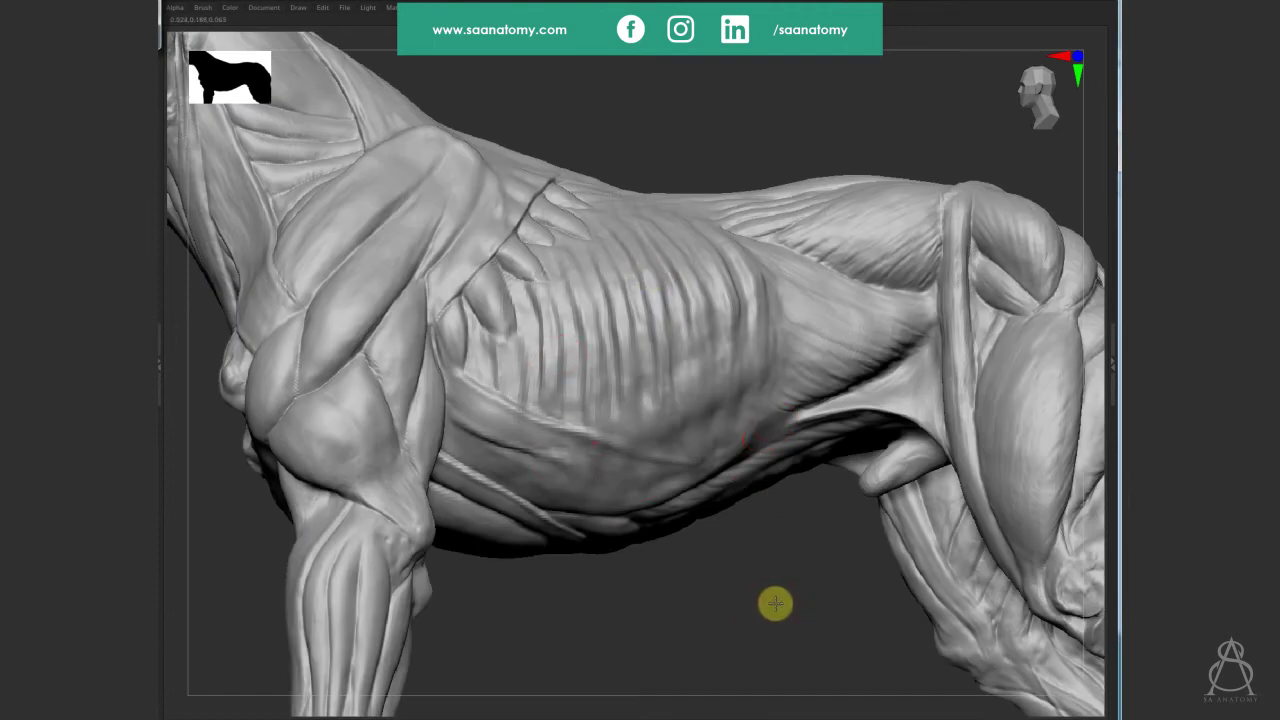
drag(770, 605, 768, 603)
drag(650, 489, 639, 443)
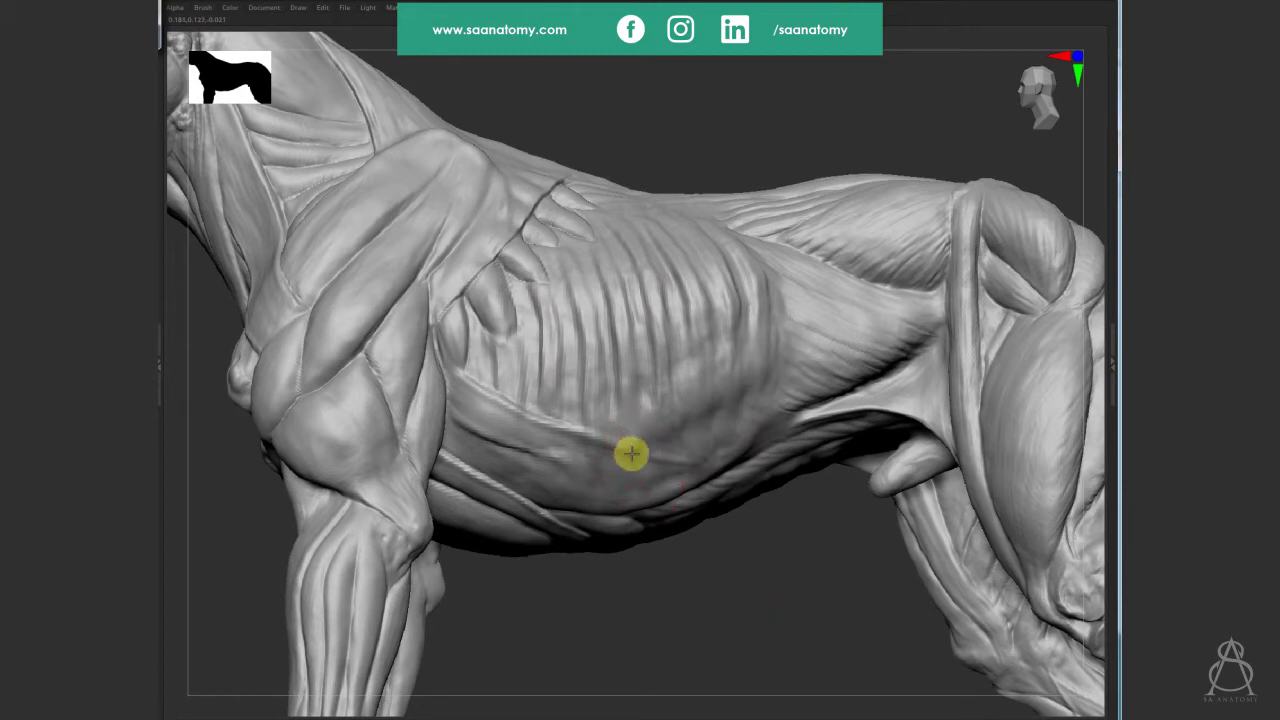
mouse_move(633, 466)
mouse_down()
mouse_move(627, 477)
mouse_move(648, 428)
mouse_move(692, 414)
mouse_move(609, 457)
mouse_up()
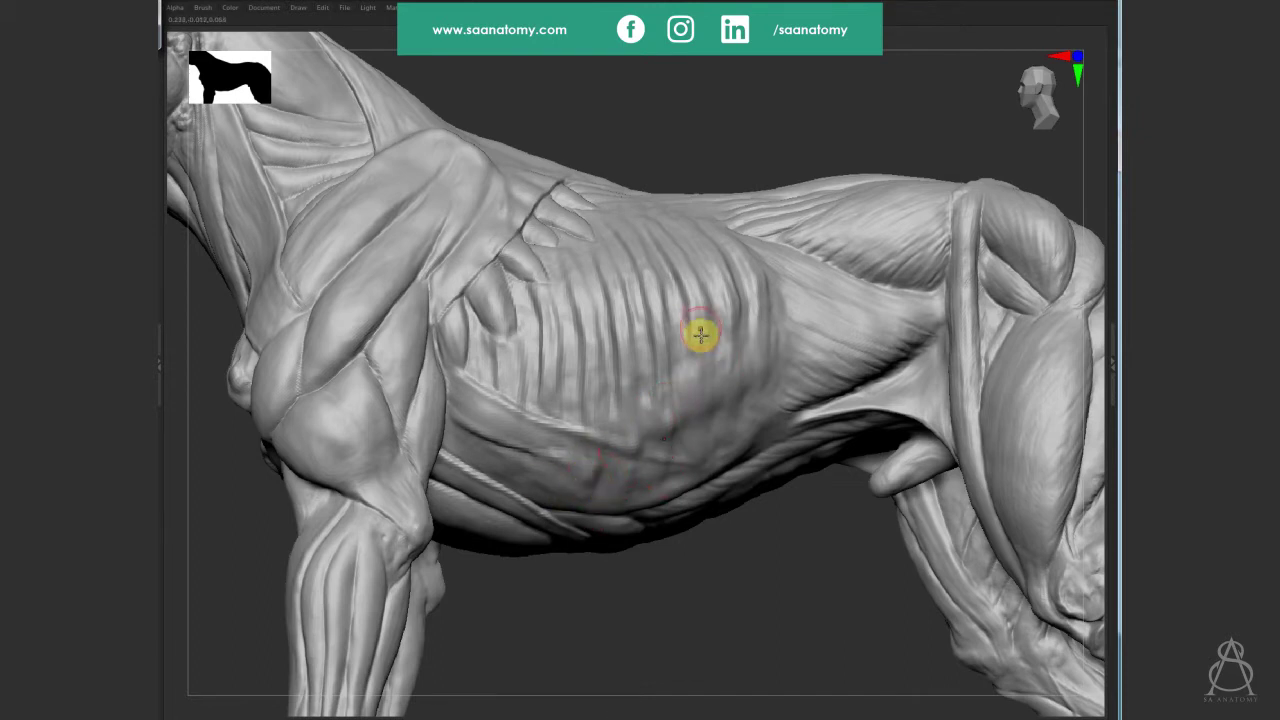
drag(700, 334, 701, 389)
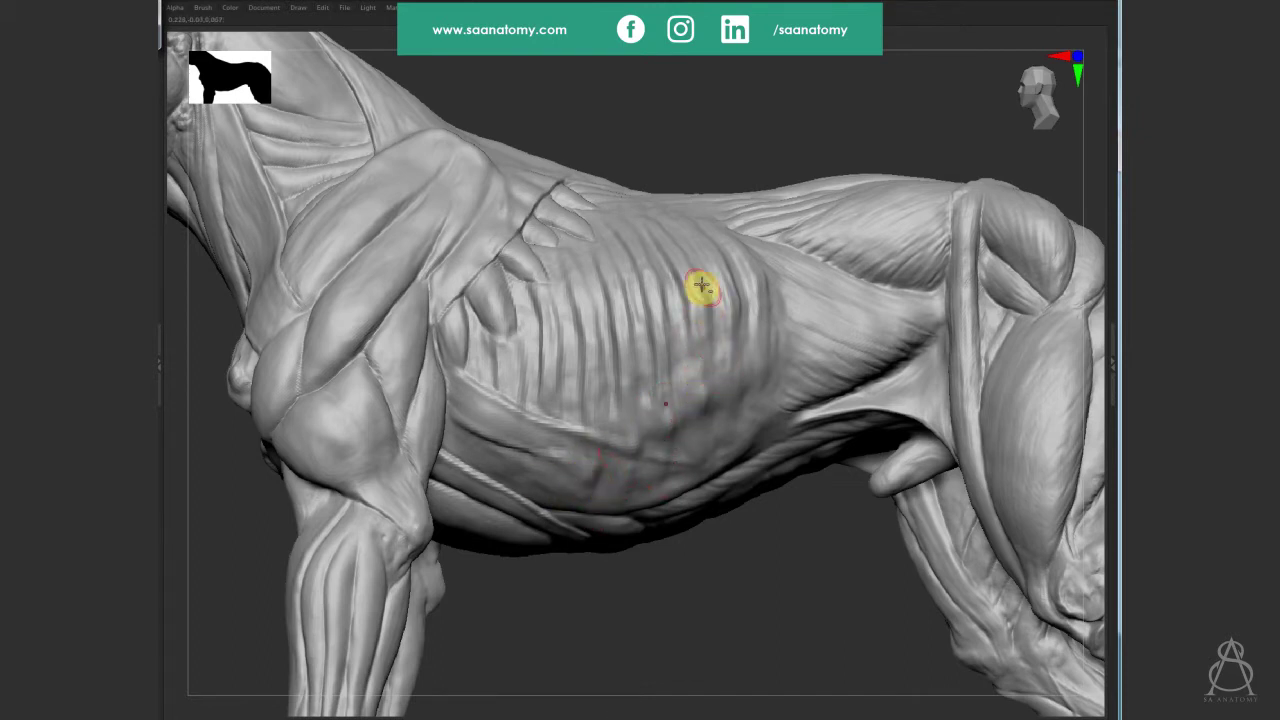
mouse_move(731, 429)
mouse_down()
mouse_move(698, 432)
mouse_move(708, 440)
mouse_up()
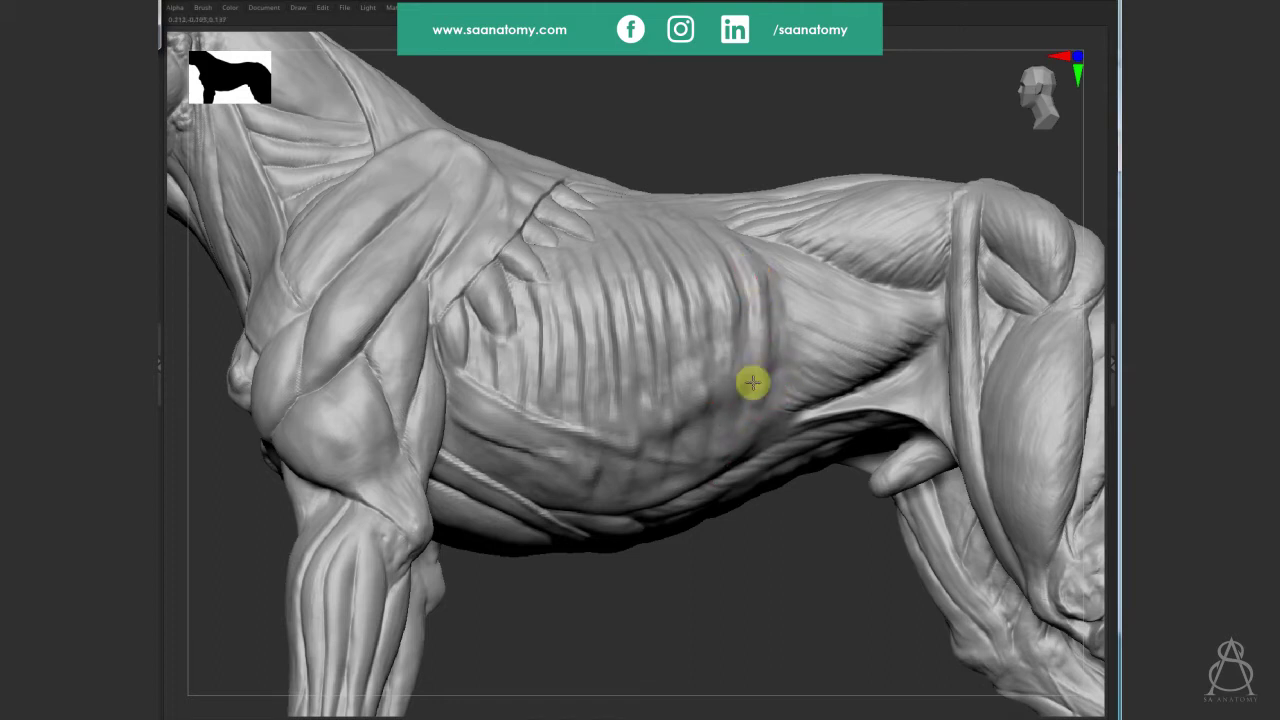
Soften the ridges of the ribcage with light smoothing strokes across the ribs.
mouse_move(751, 380)
mouse_down()
mouse_move(762, 291)
mouse_move(777, 434)
mouse_move(814, 389)
mouse_move(808, 349)
mouse_move(938, 238)
mouse_up()
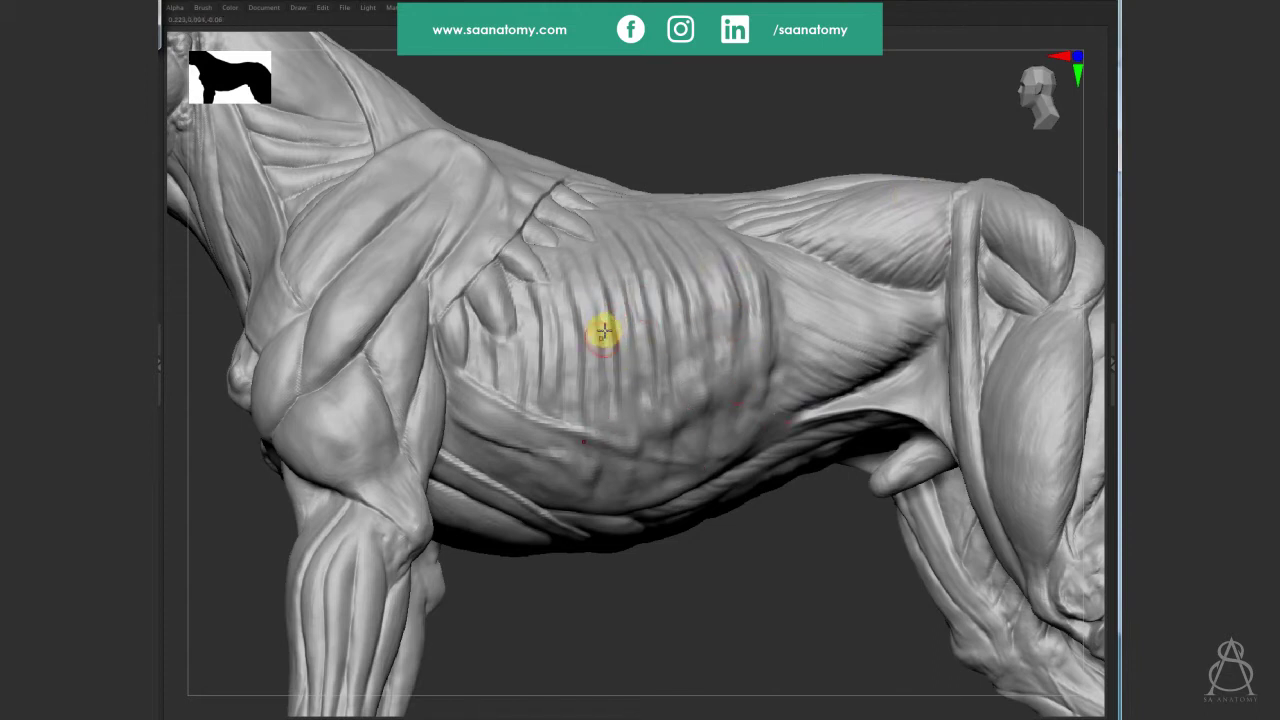
drag(577, 361, 580, 341)
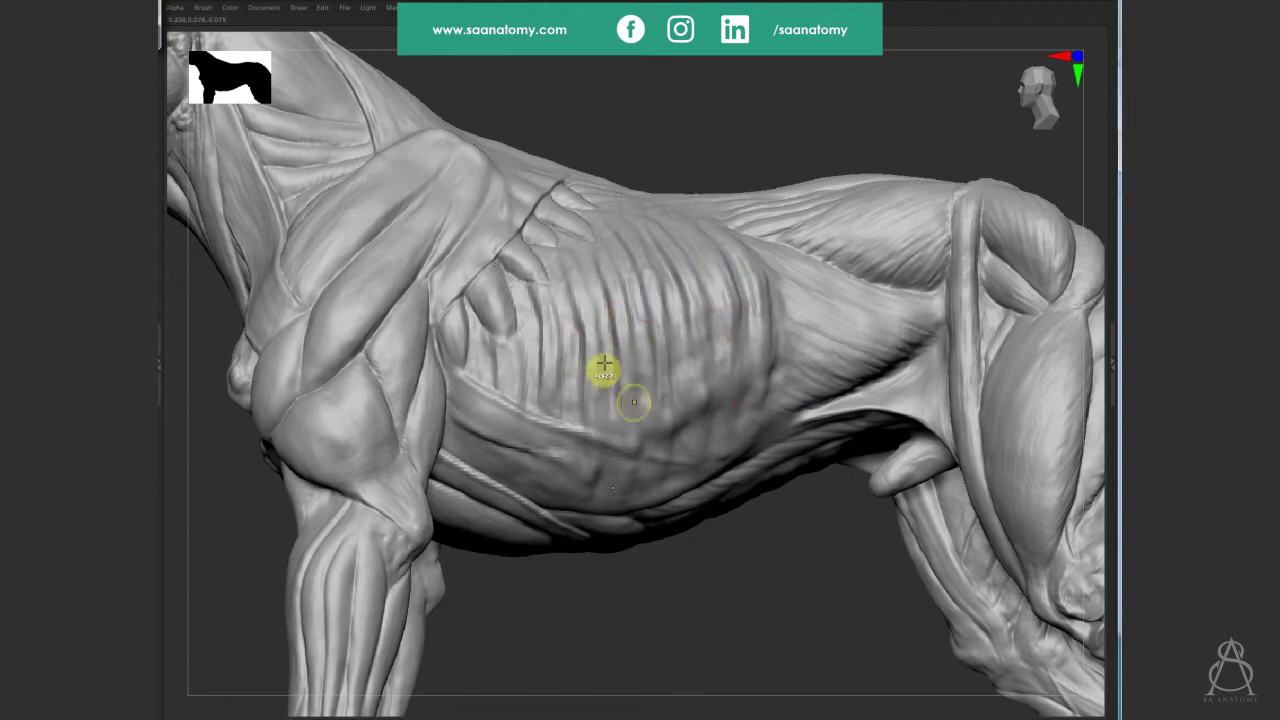
right_drag(593, 376, 571, 337)
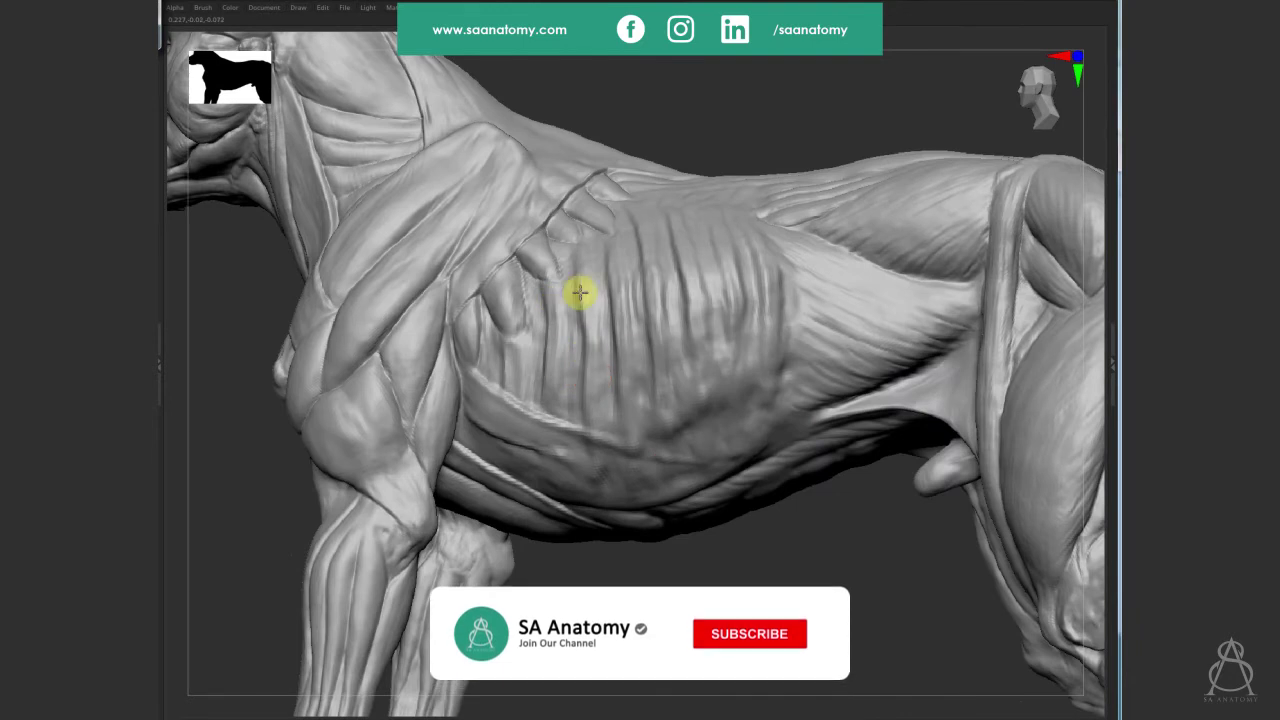
Add faint sculpted marks along the lower belly and lightly rework the lower ribs.
right_drag(720, 307, 651, 289)
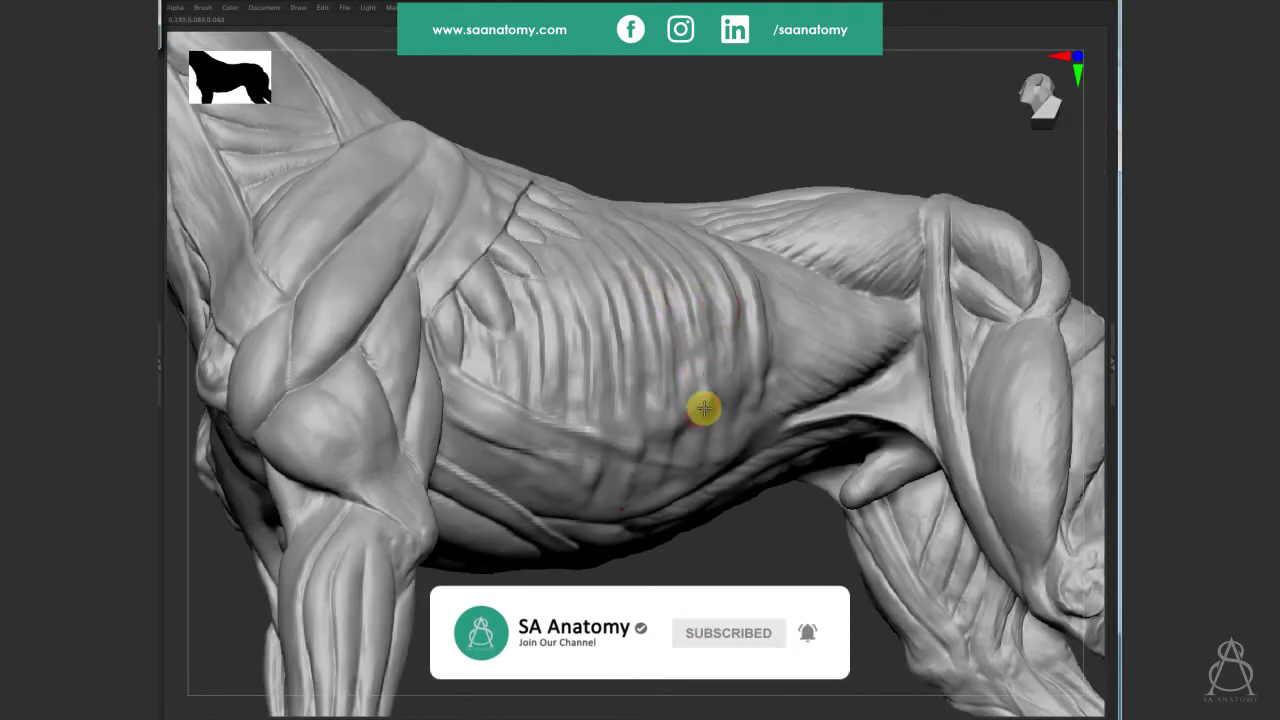
mouse_move(702, 410)
right_down()
mouse_move(676, 434)
mouse_move(554, 417)
right_up()
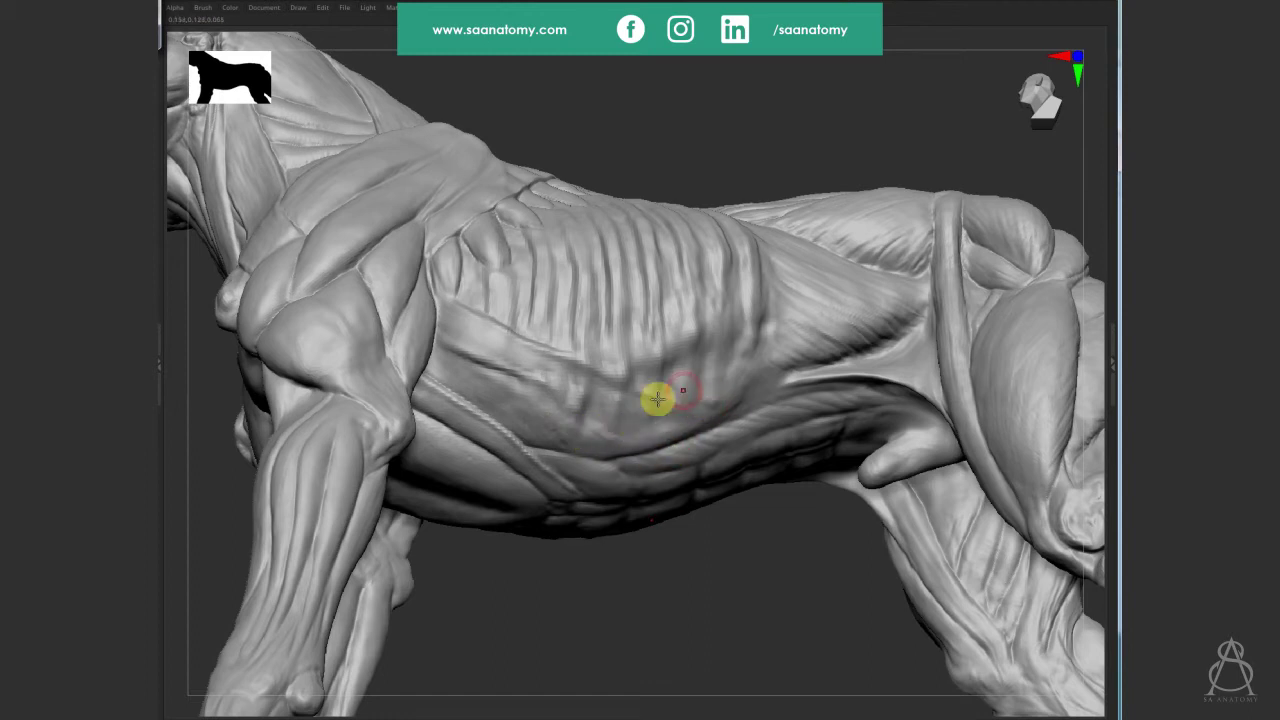
mouse_move(606, 434)
mouse_down()
mouse_move(566, 431)
mouse_move(566, 416)
mouse_up()
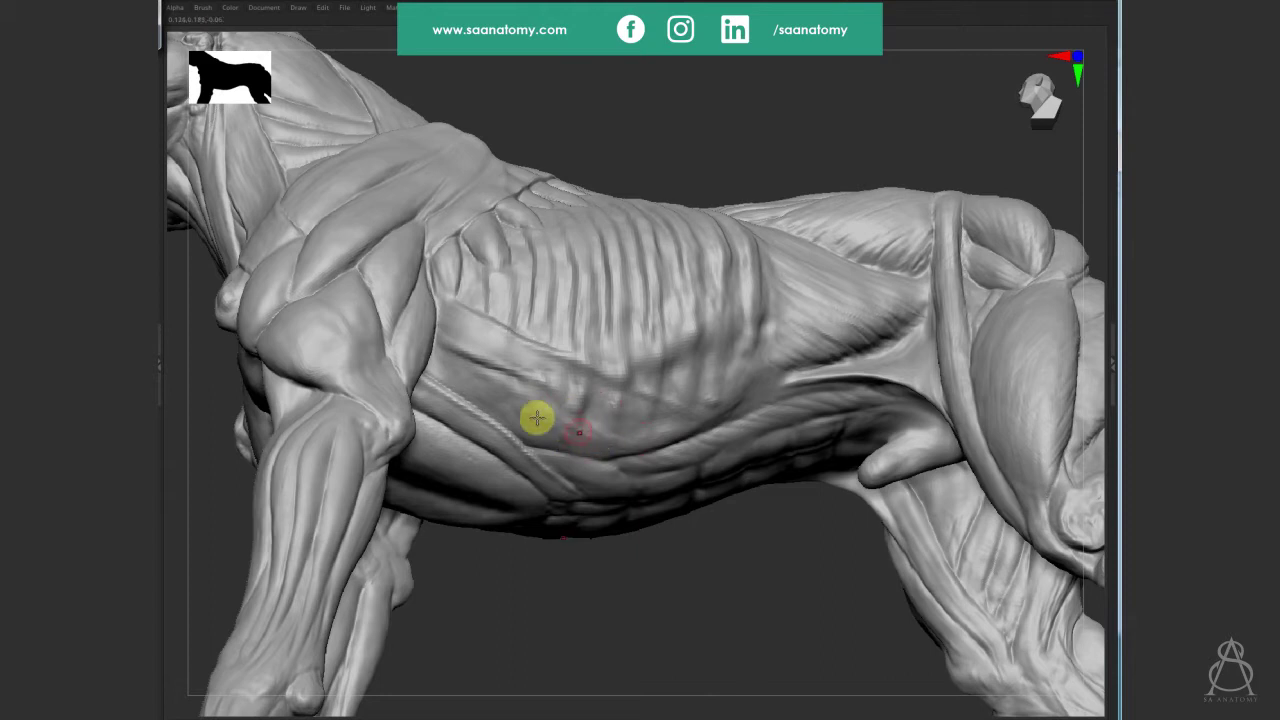
mouse_move(569, 463)
right_down()
mouse_move(634, 446)
mouse_move(621, 426)
right_up()
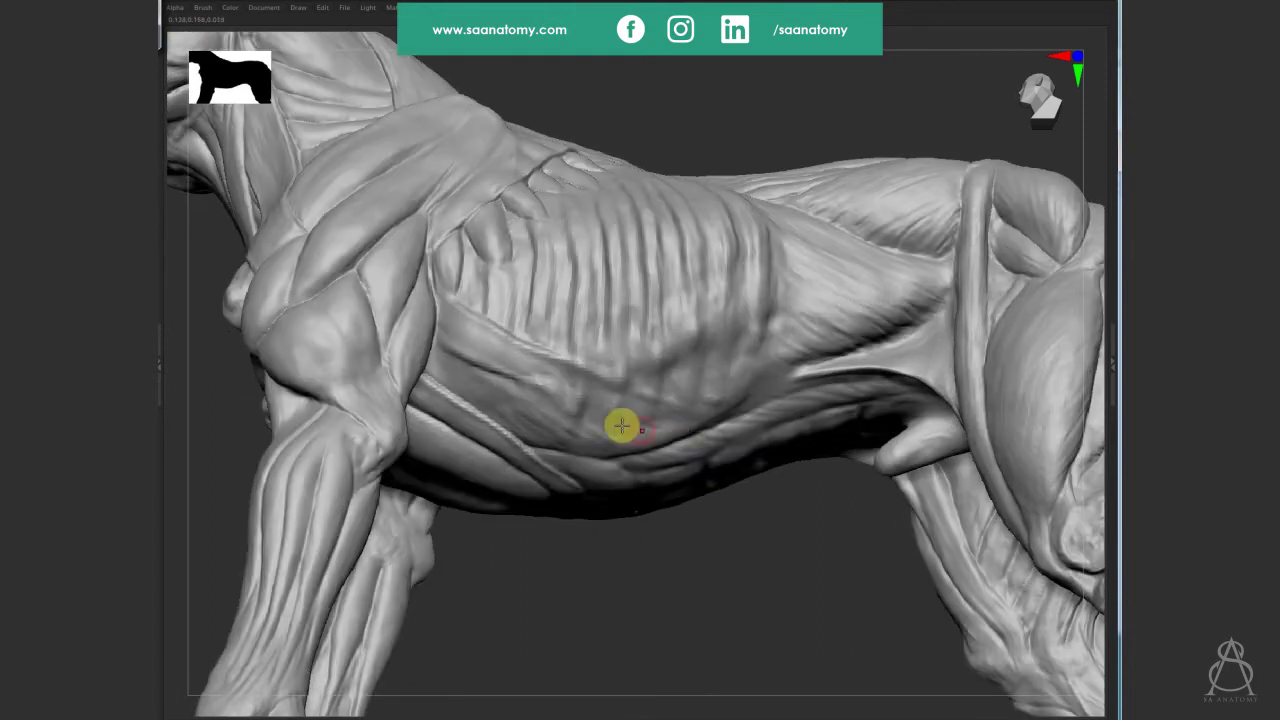
mouse_move(669, 471)
right_down()
mouse_move(690, 462)
mouse_move(694, 417)
right_up()
right_drag(670, 303, 677, 323)
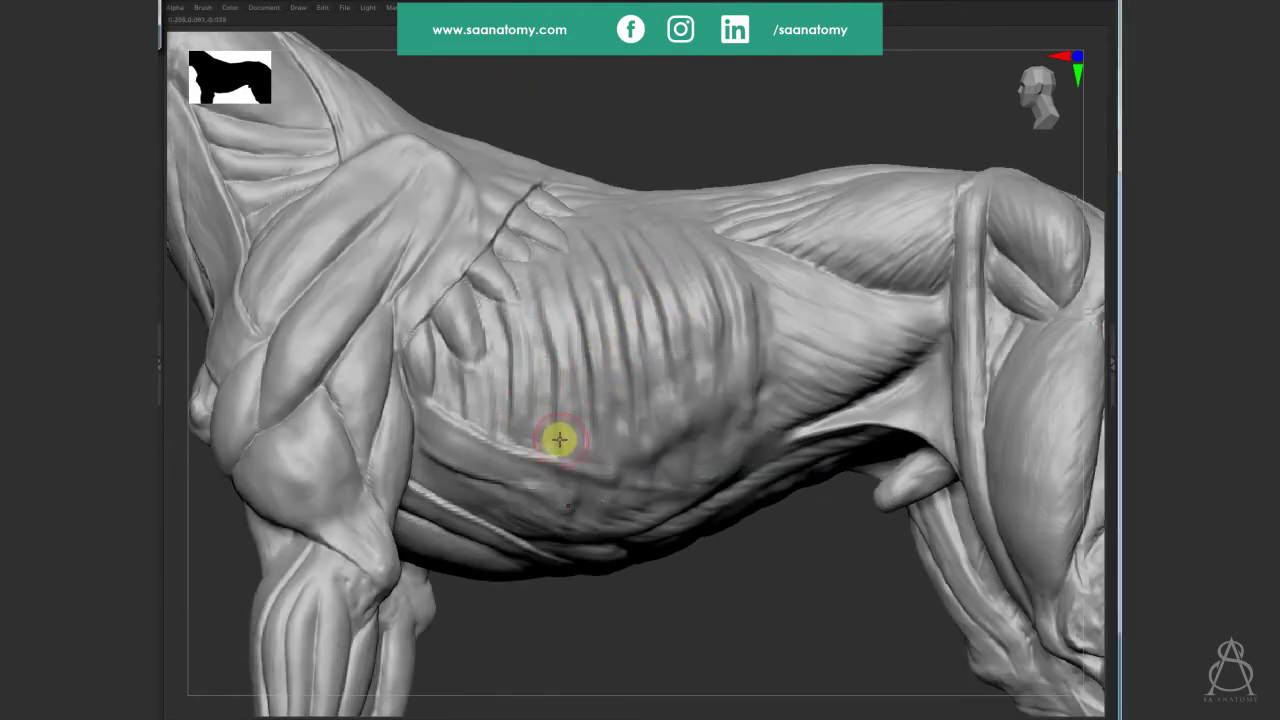
drag(601, 437, 554, 420)
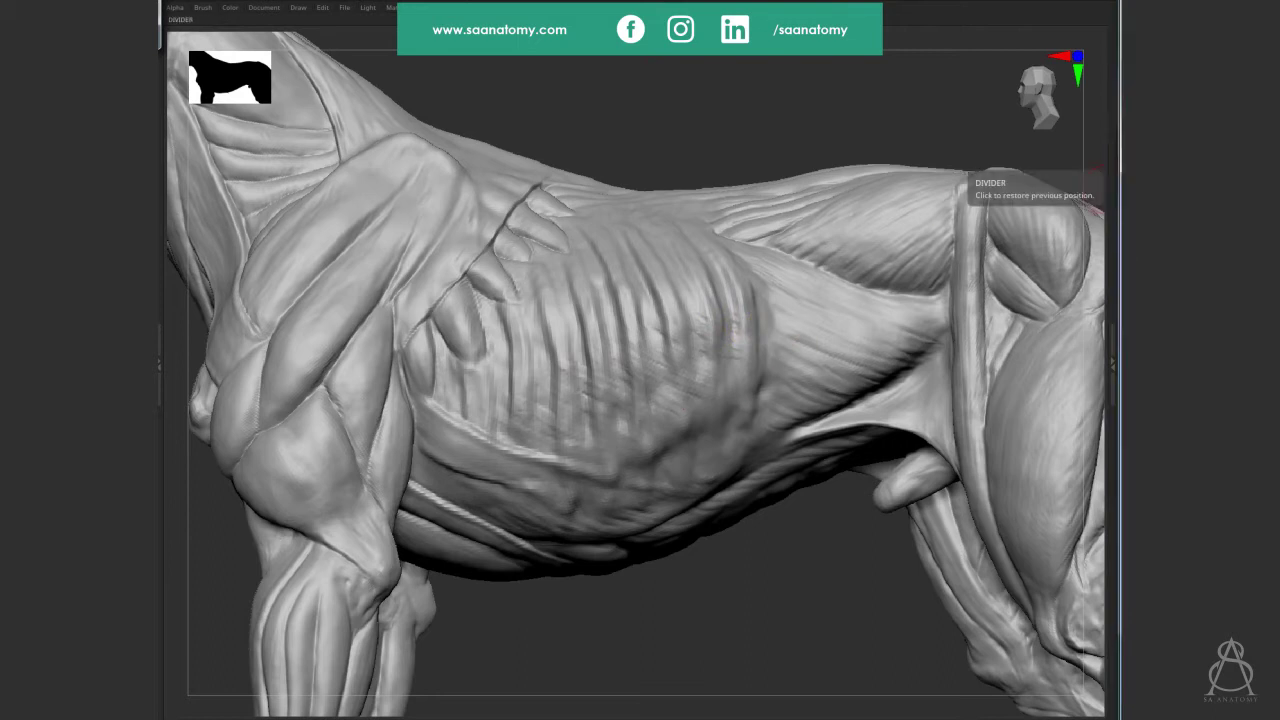
Smooth over the lower ribcage and flank surface.
click(755, 295)
mouse_move(751, 296)
mouse_down()
mouse_move(564, 385)
mouse_move(557, 429)
mouse_up()
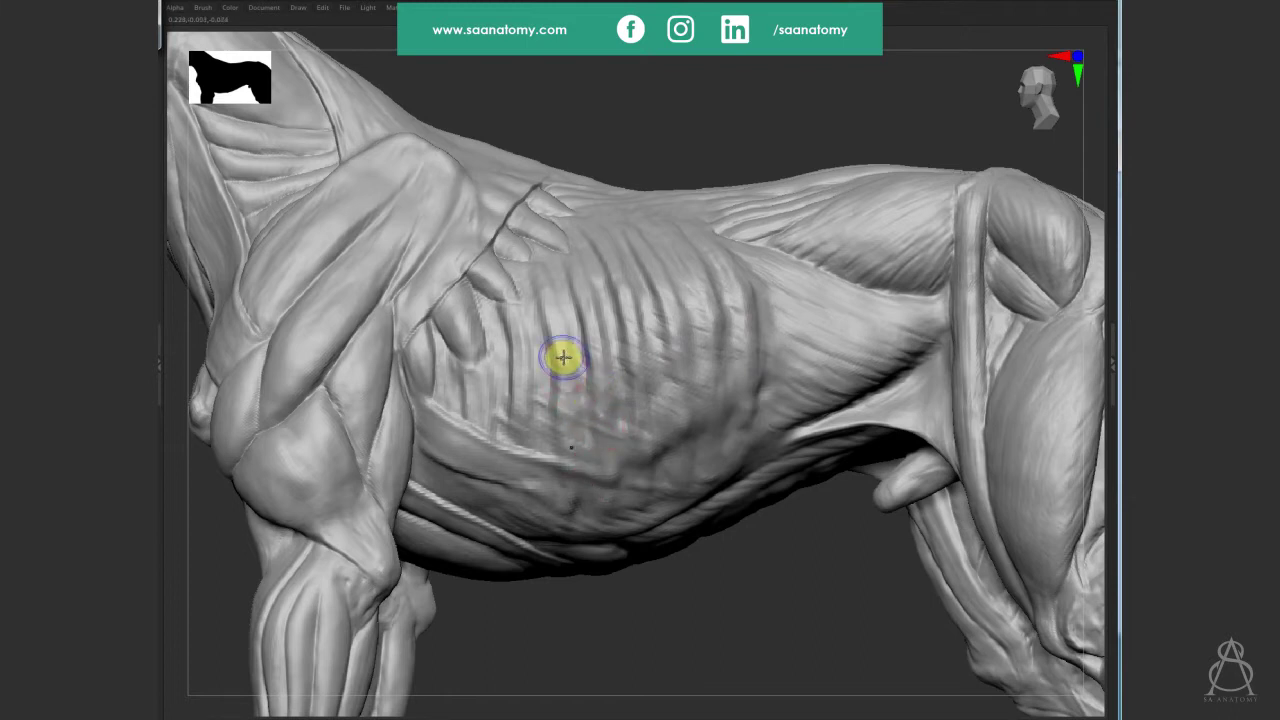
drag(597, 390, 650, 392)
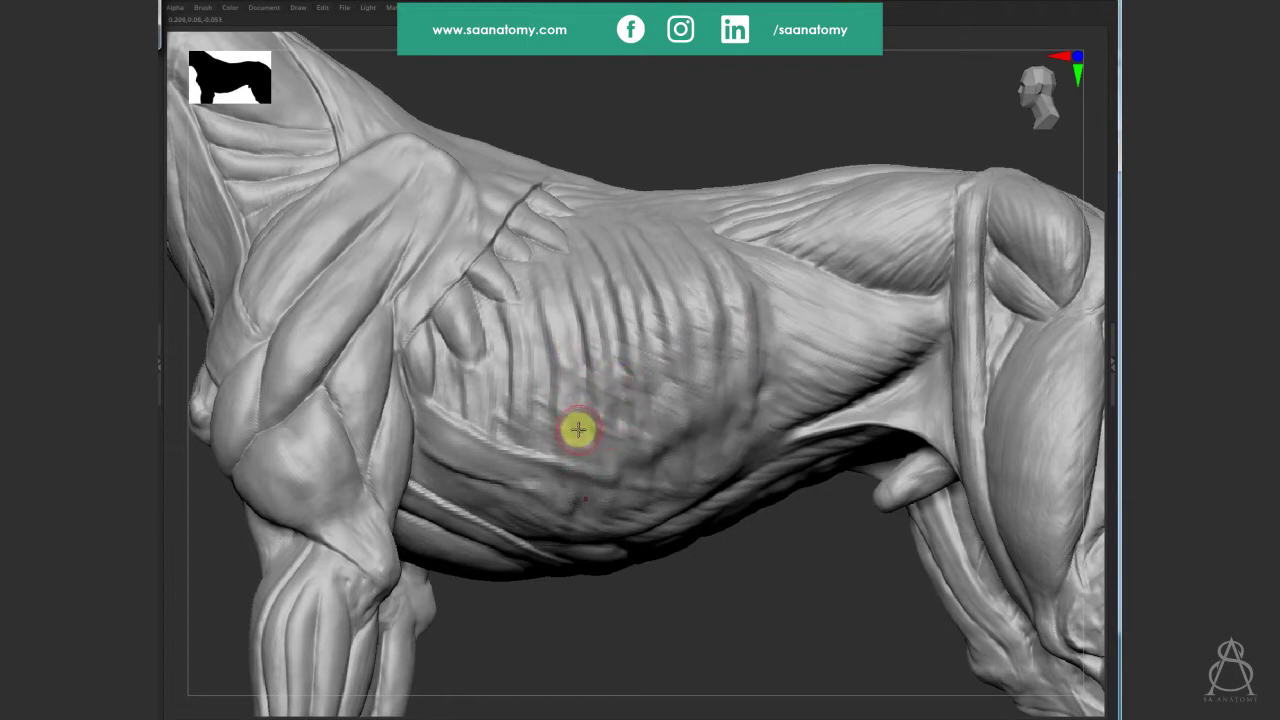
Orbit and zoom in close to frame the ribcage for detailing.
mouse_move(731, 363)
right_down()
mouse_move(700, 371)
mouse_move(694, 349)
right_up()
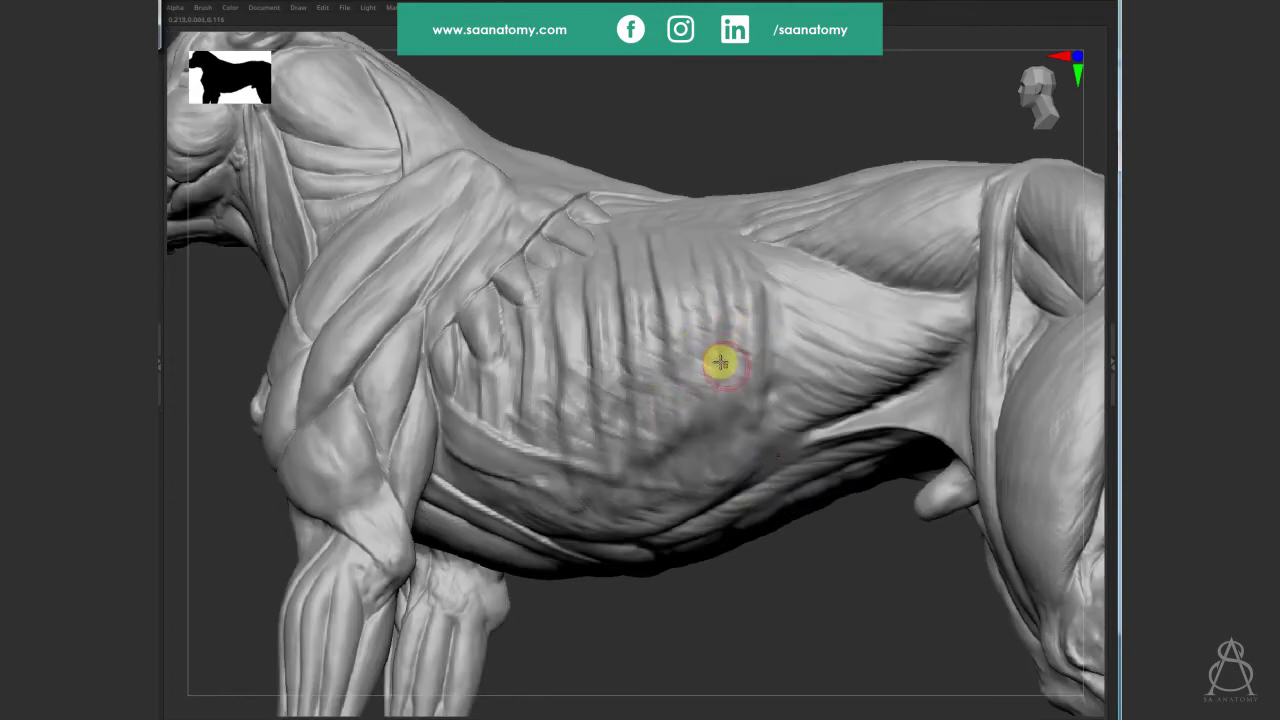
mouse_move(574, 420)
right_down()
mouse_move(664, 428)
mouse_move(671, 331)
right_up()
mouse_move(654, 400)
right_down()
mouse_move(634, 357)
mouse_move(625, 405)
right_up()
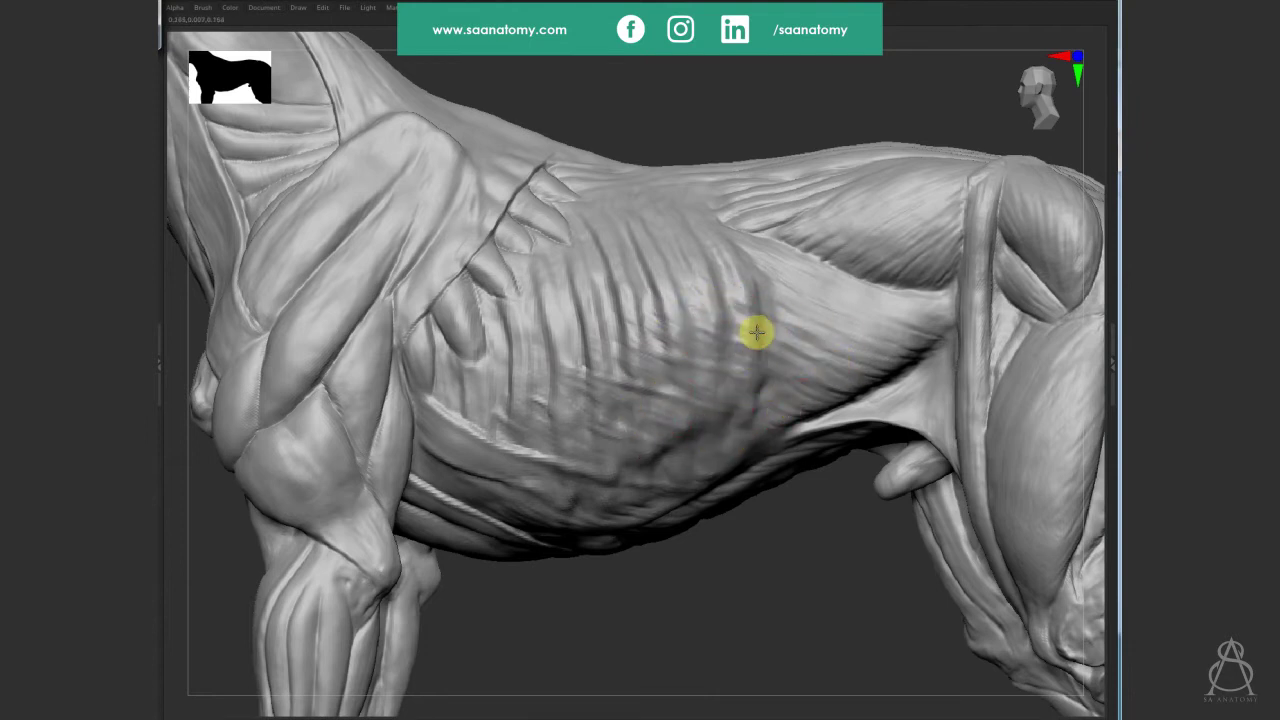
right_drag(757, 332, 680, 435)
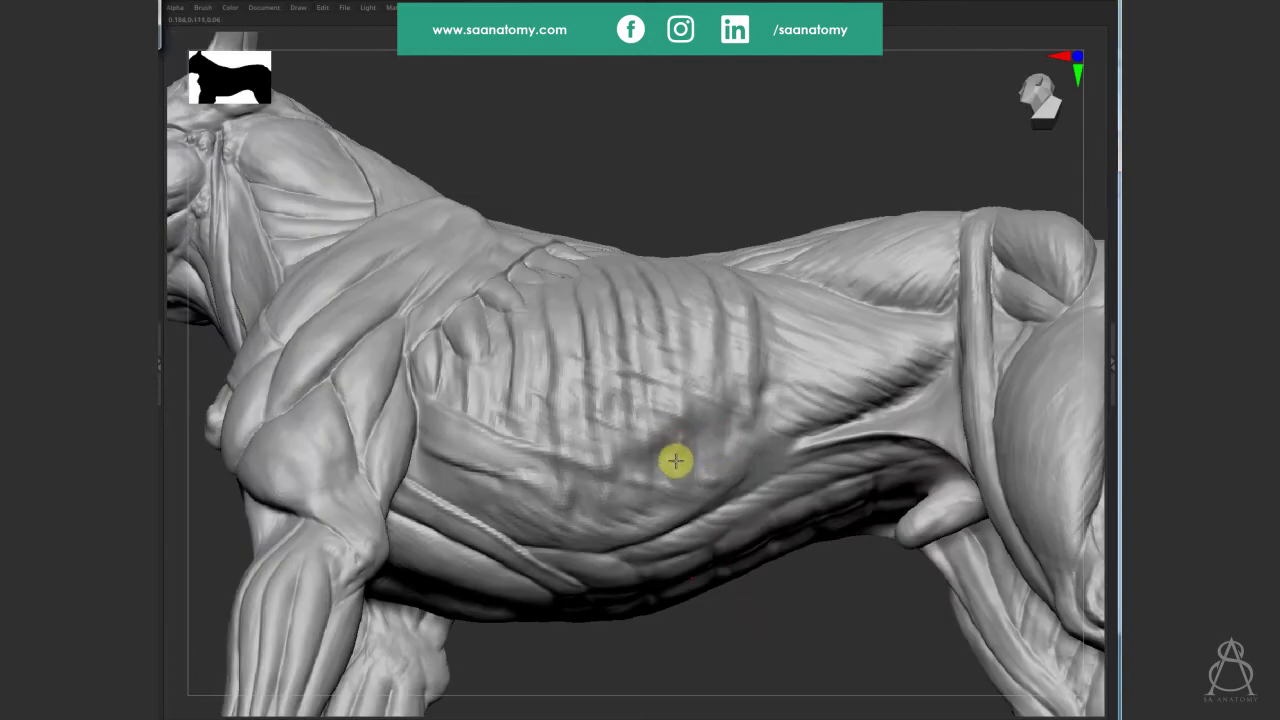
mouse_move(677, 450)
right_down()
mouse_move(737, 503)
mouse_move(806, 634)
mouse_move(817, 620)
right_up()
mouse_move(757, 532)
right_down()
mouse_move(837, 323)
mouse_move(566, 383)
mouse_move(478, 316)
right_up()
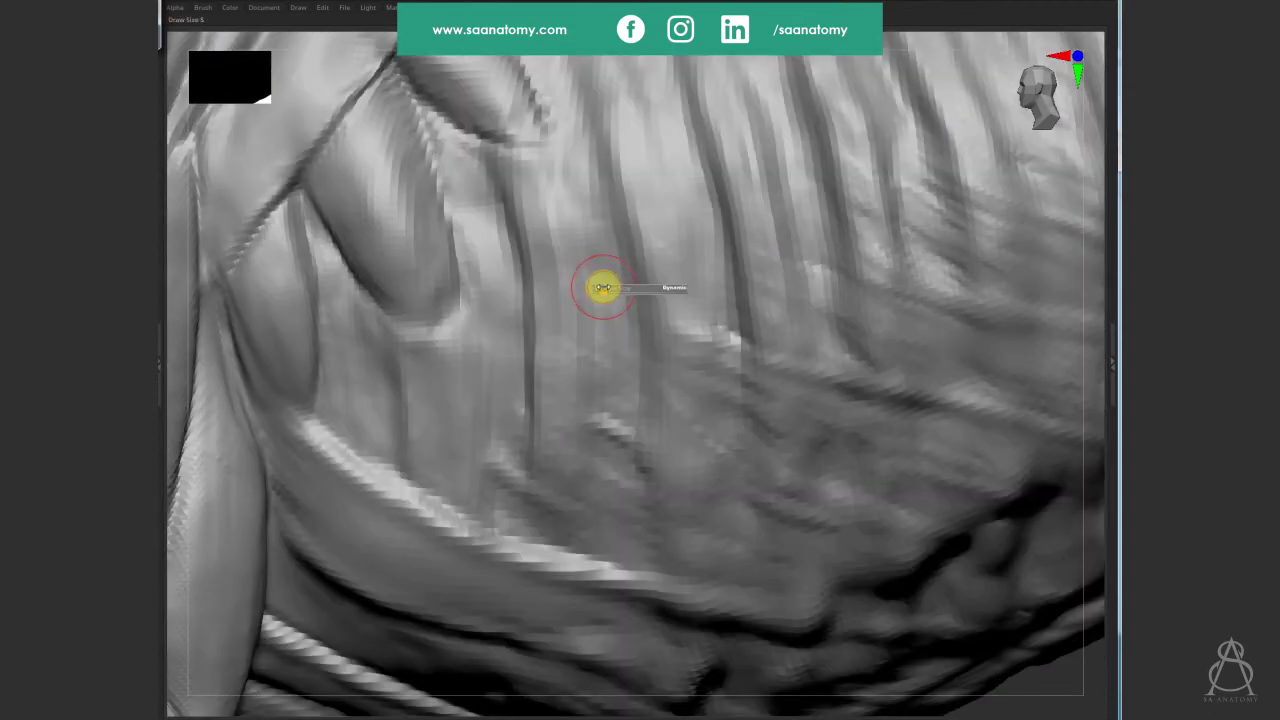
Carve a vertical ridge and a dark groove between the ribs.
drag(563, 174, 644, 364)
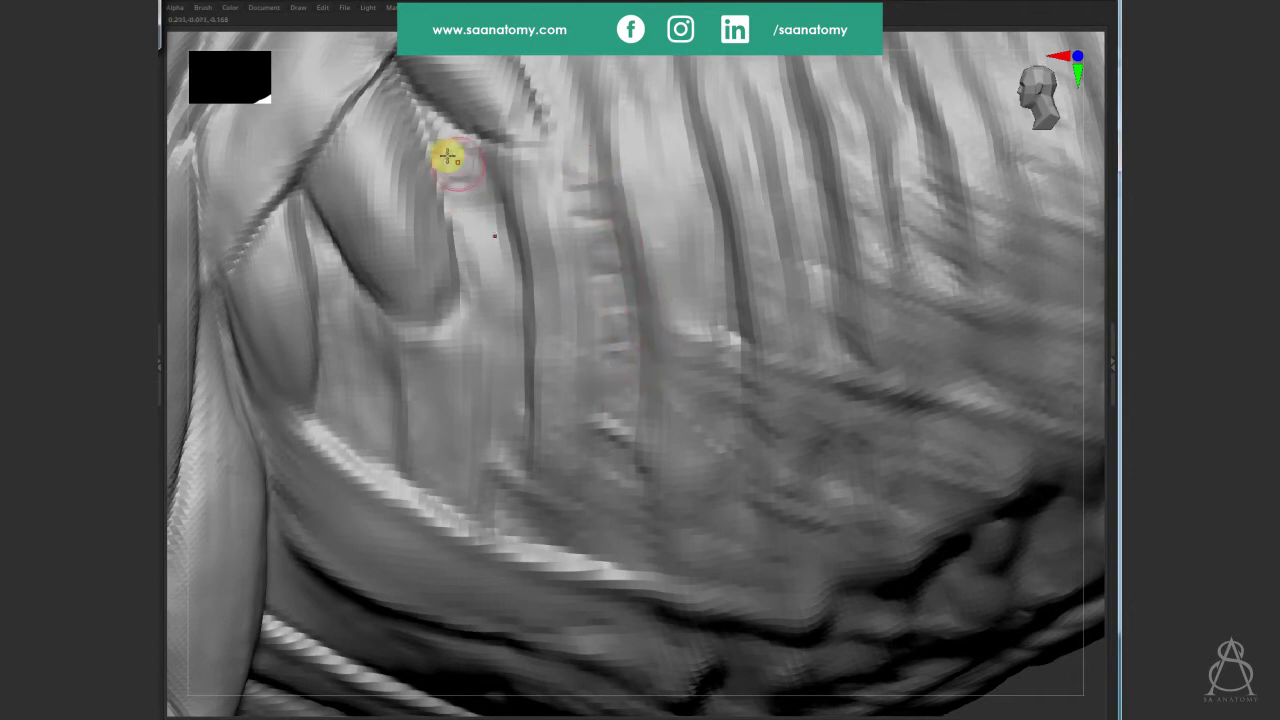
drag(449, 157, 530, 425)
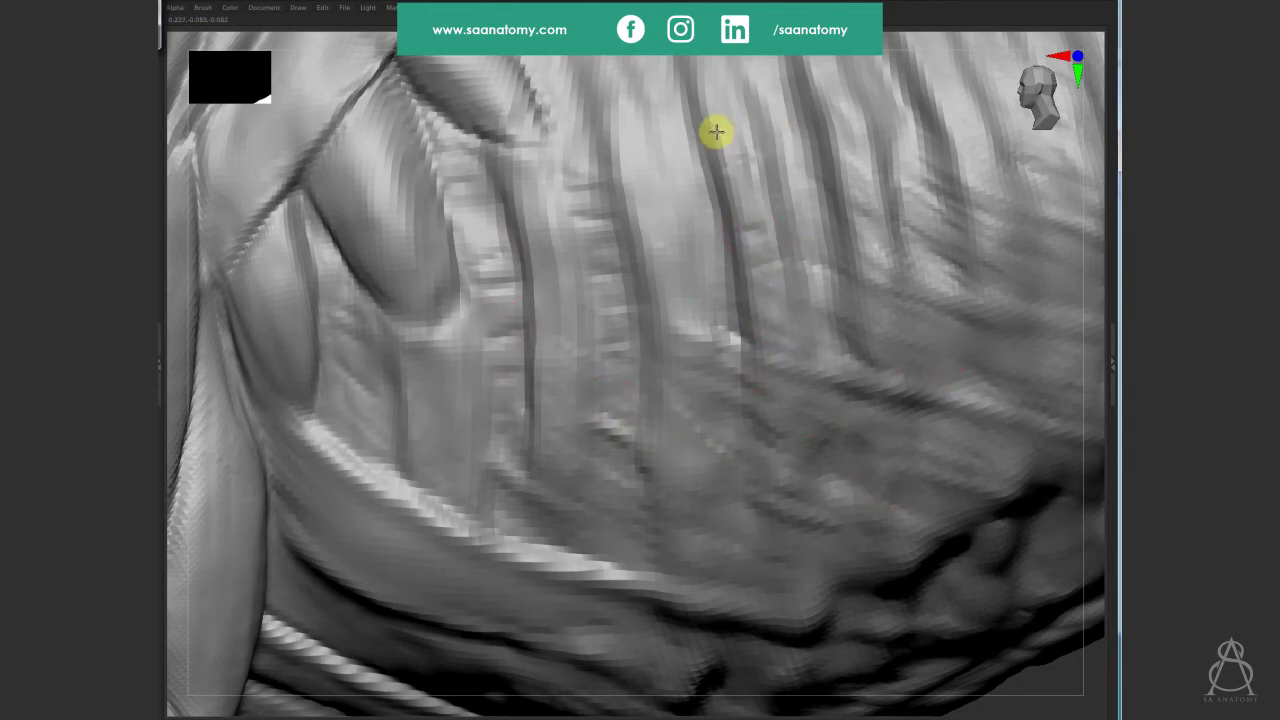
mouse_move(714, 131)
right_down()
mouse_move(689, 431)
mouse_move(721, 390)
mouse_move(761, 447)
mouse_move(708, 459)
right_up()
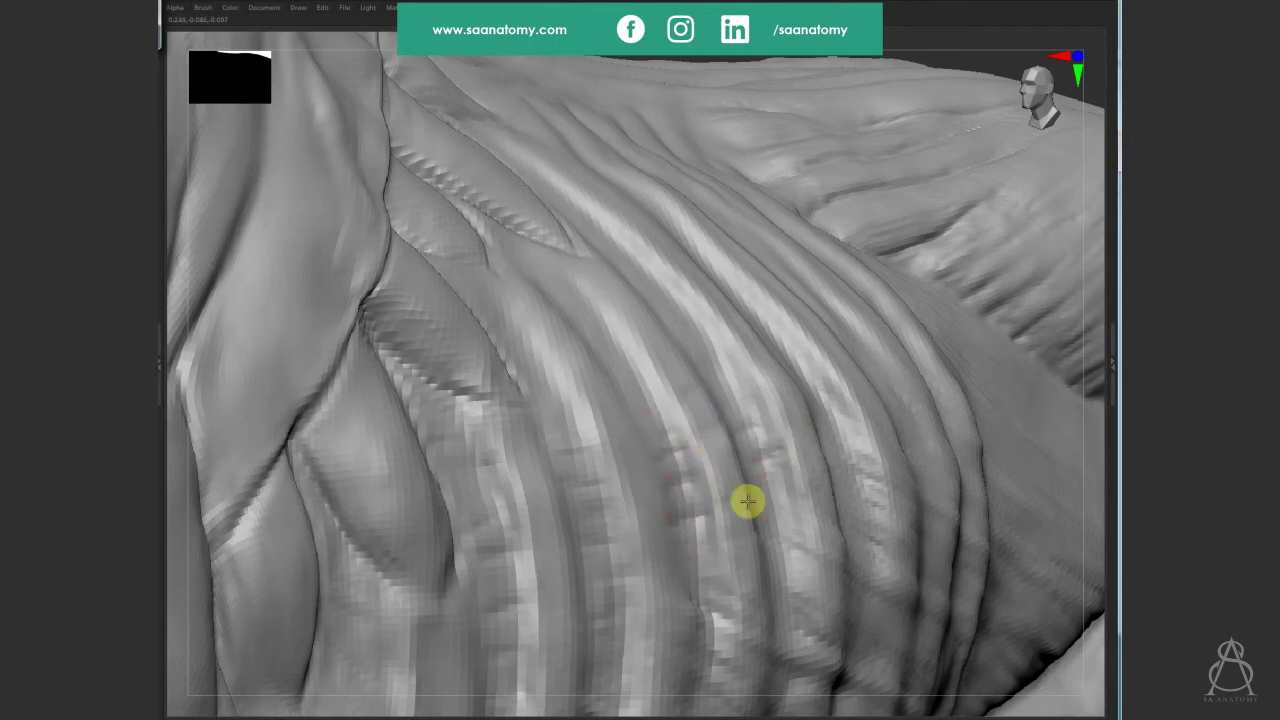
right_drag(736, 463, 711, 326)
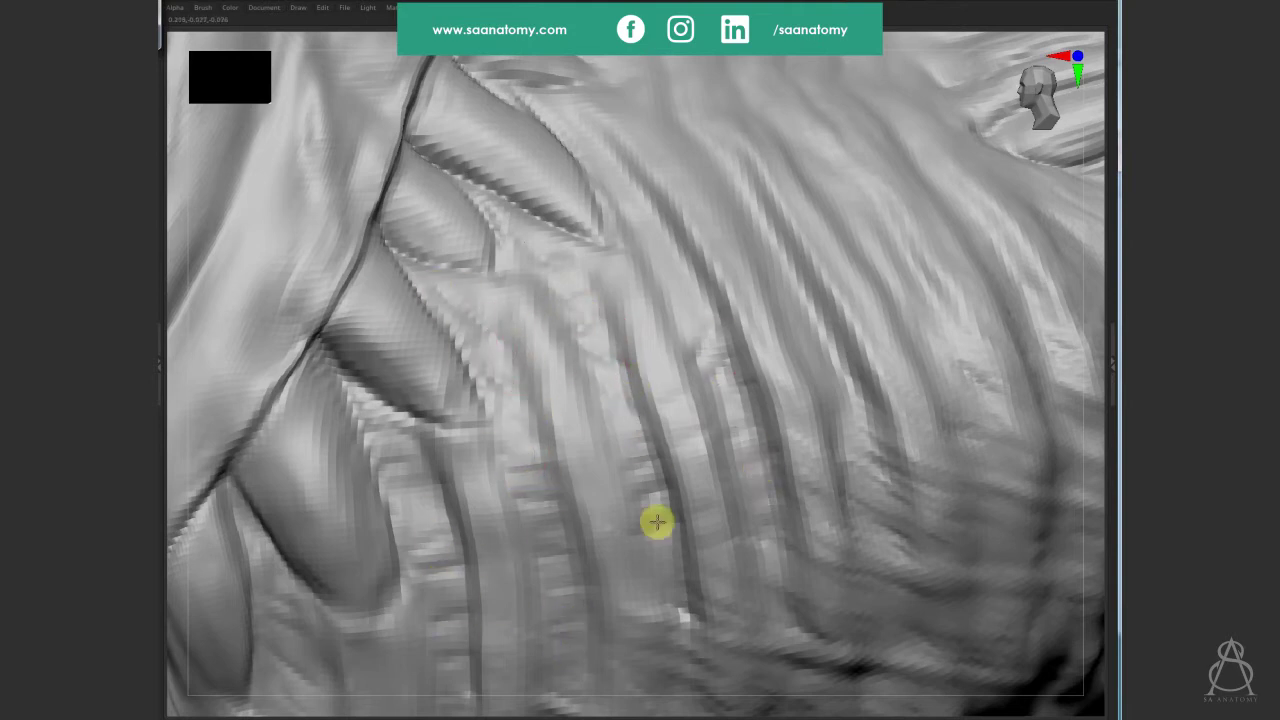
Press small marks into the ribs and sculpt a light stroke along a rib.
click(823, 266)
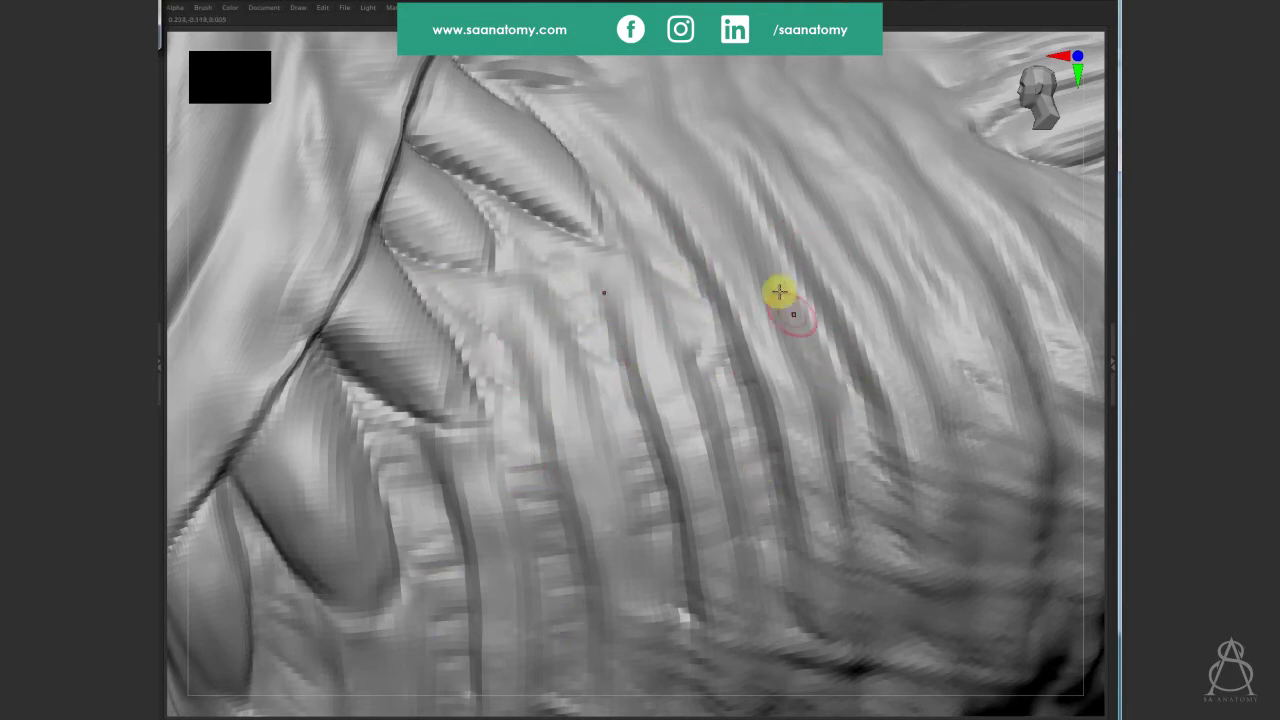
click(934, 334)
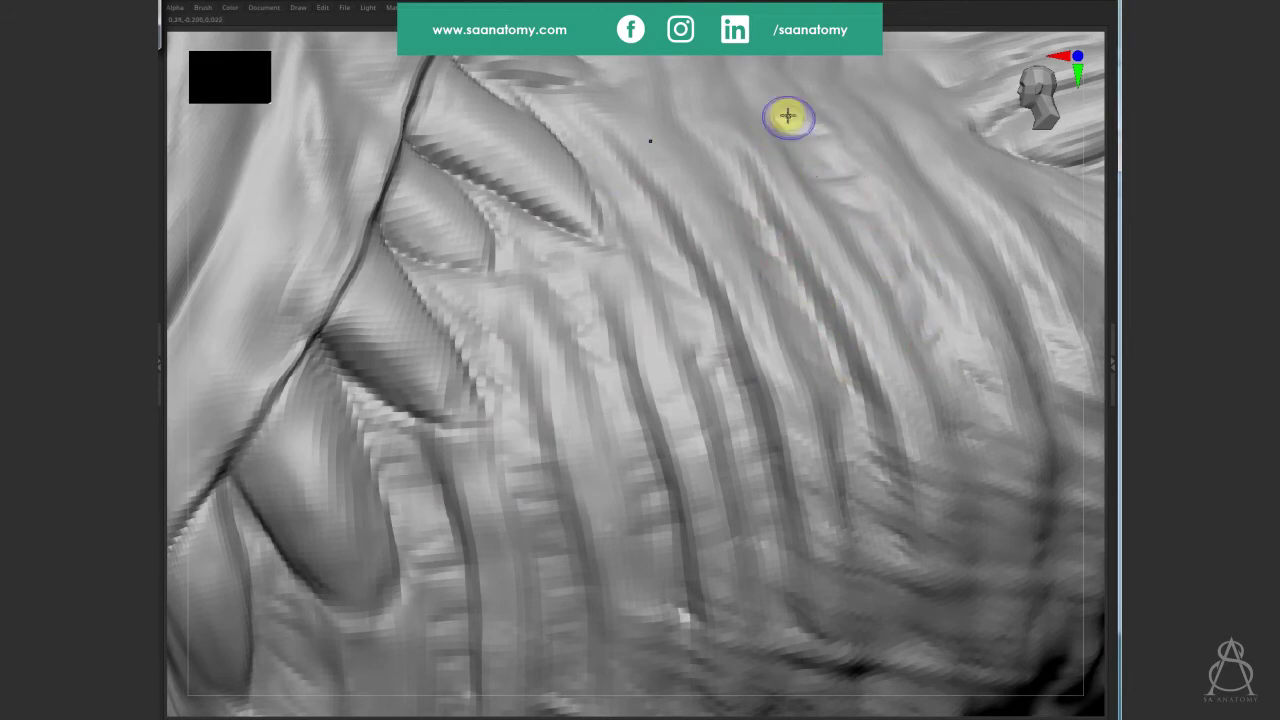
click(903, 263)
mouse_move(860, 228)
mouse_down()
mouse_move(577, 457)
mouse_move(641, 451)
mouse_move(706, 403)
mouse_up()
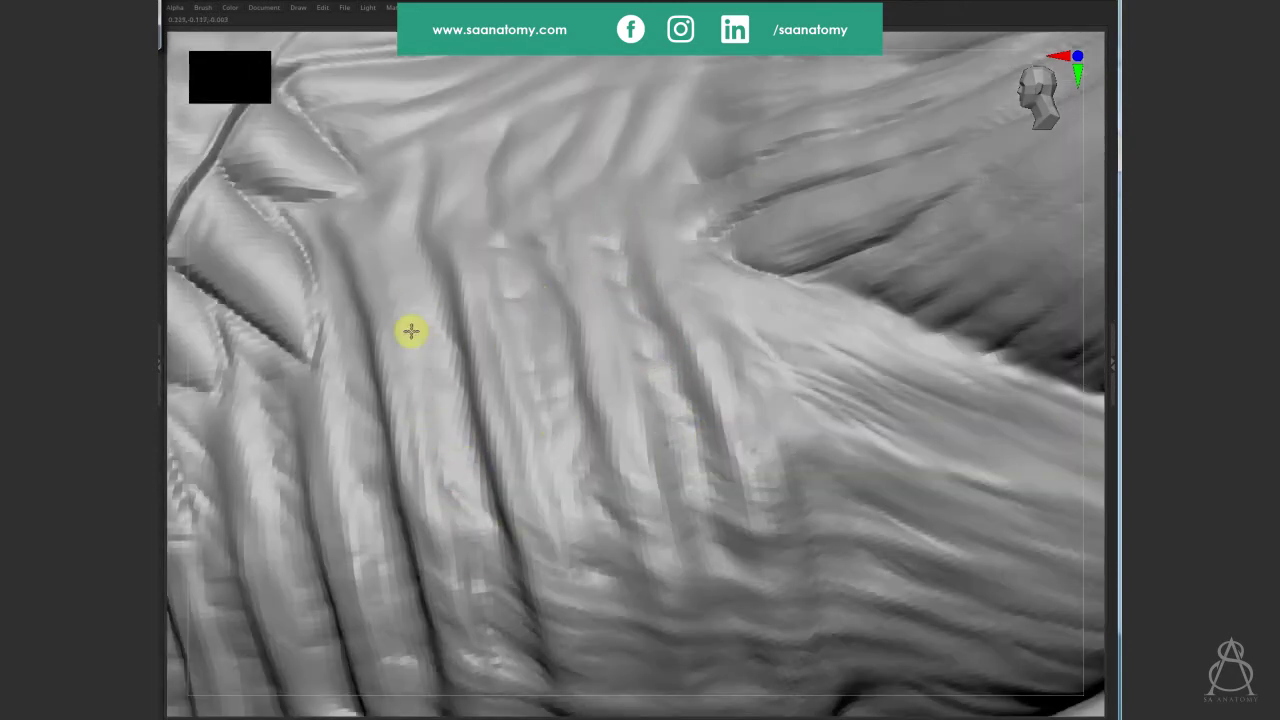
drag(331, 337, 253, 193)
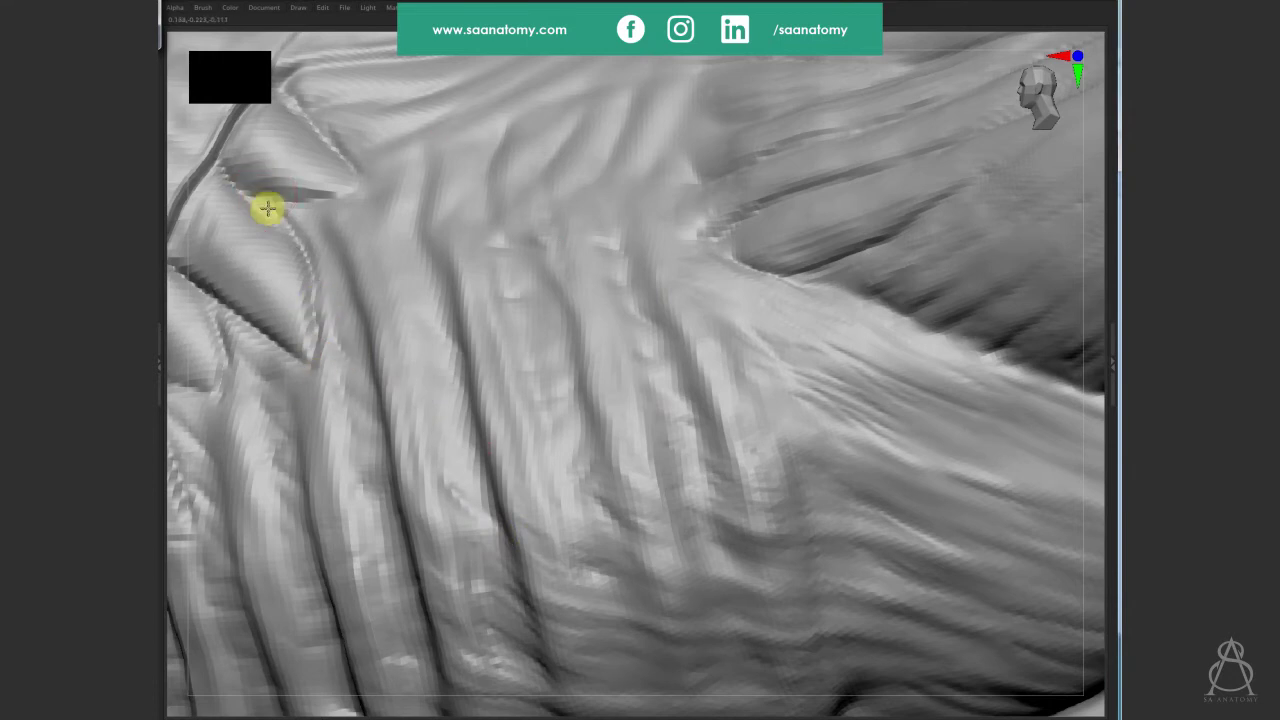
mouse_move(268, 208)
right_down()
mouse_move(434, 311)
mouse_move(240, 431)
mouse_move(578, 399)
right_up()
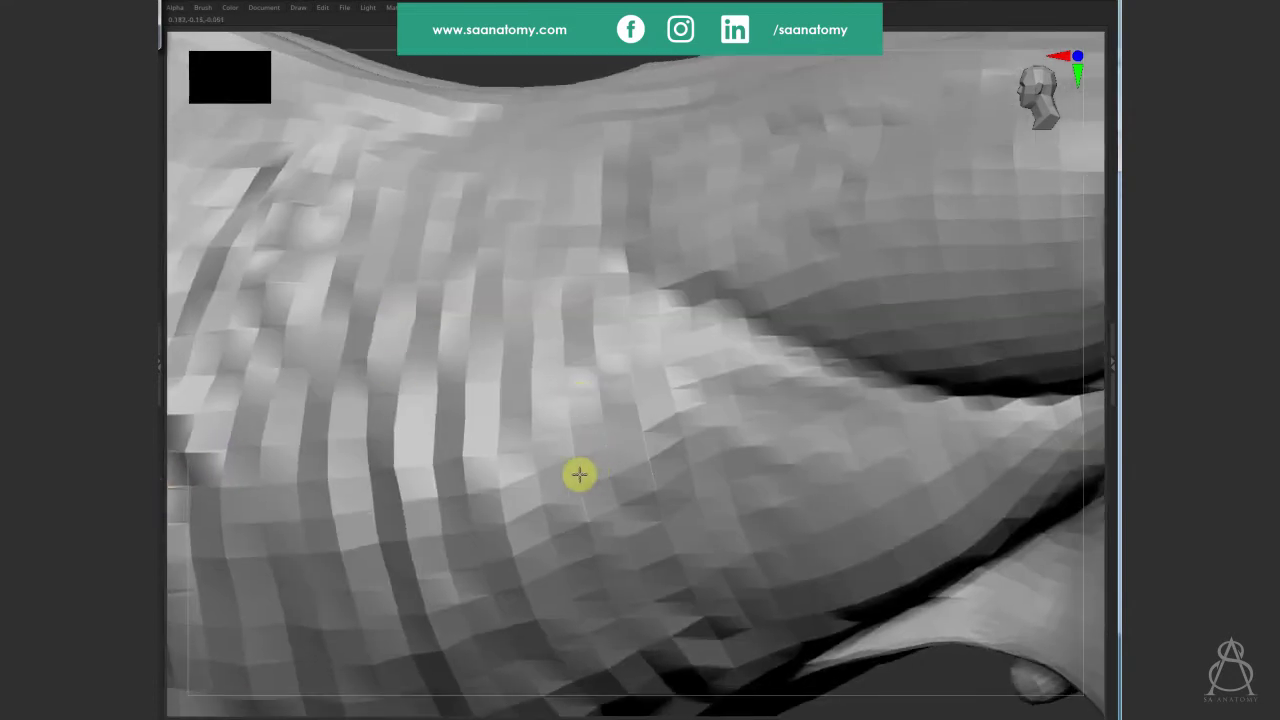
right_drag(579, 474, 586, 471)
Sculpt fibre strokes over the lower flank where it blends into the belly.
drag(589, 447, 698, 456)
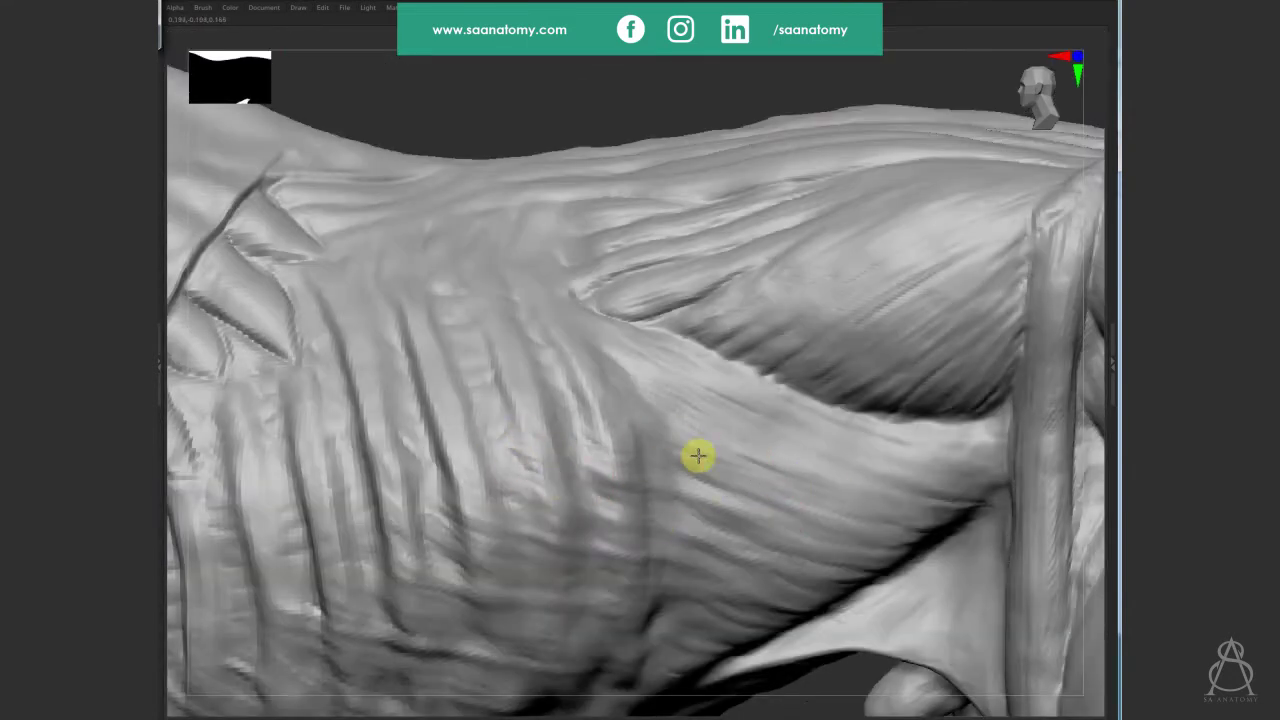
click(509, 399)
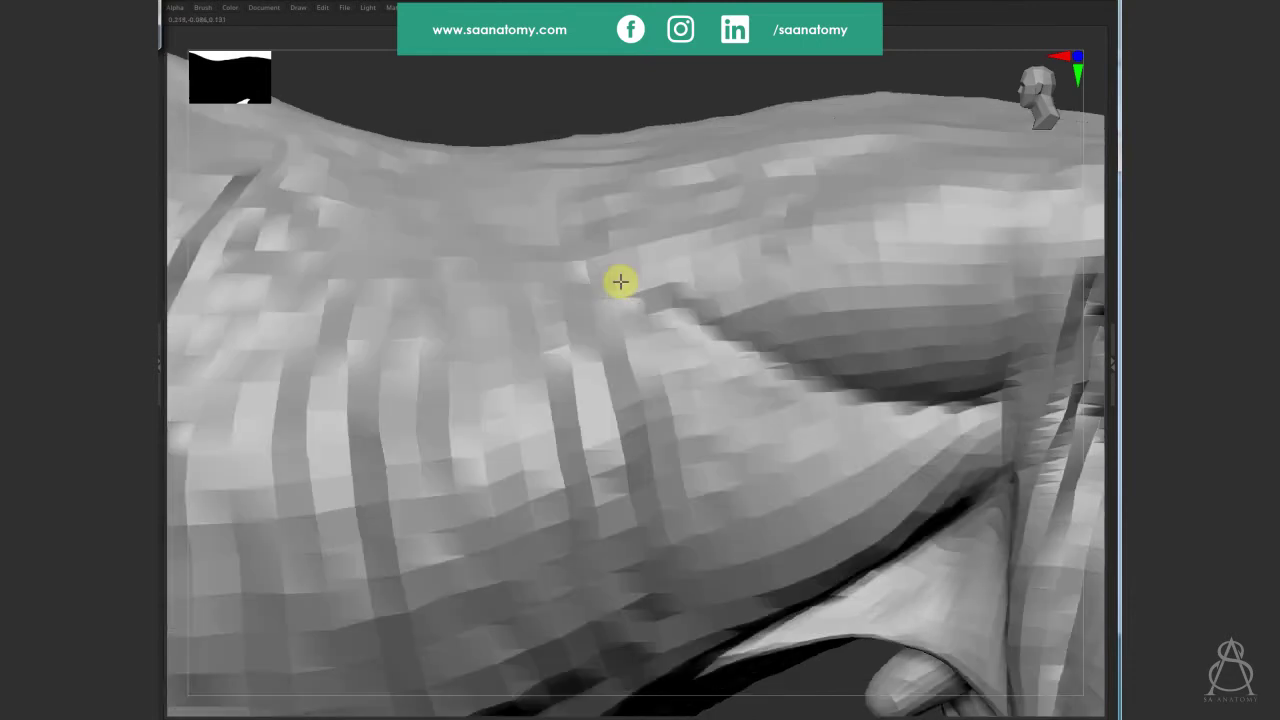
right_drag(600, 523, 494, 431)
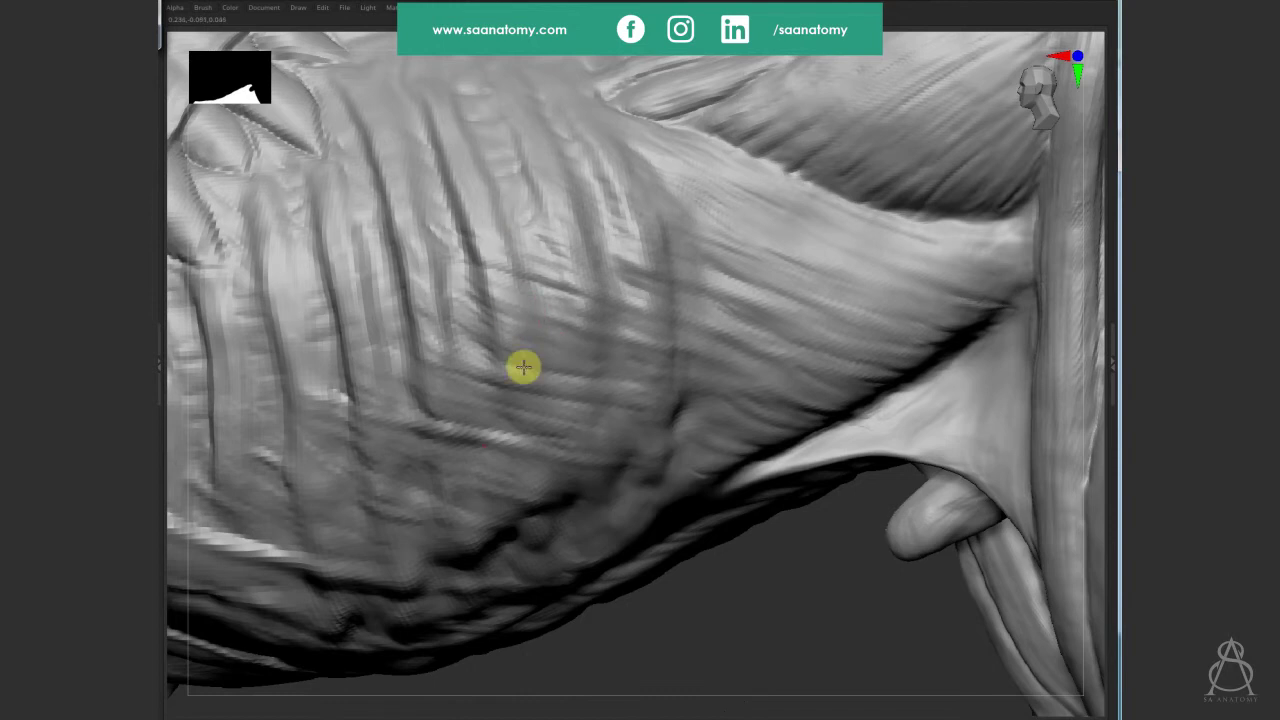
right_drag(661, 277, 571, 306)
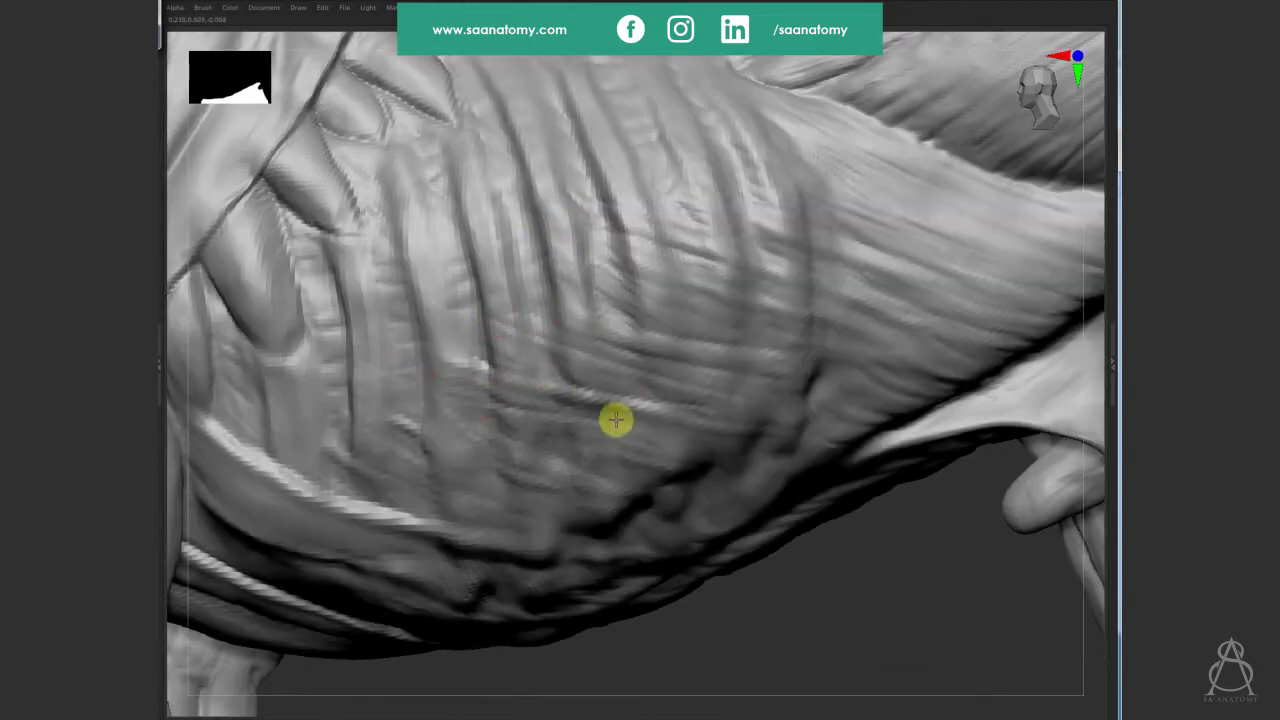
right_drag(466, 511, 438, 508)
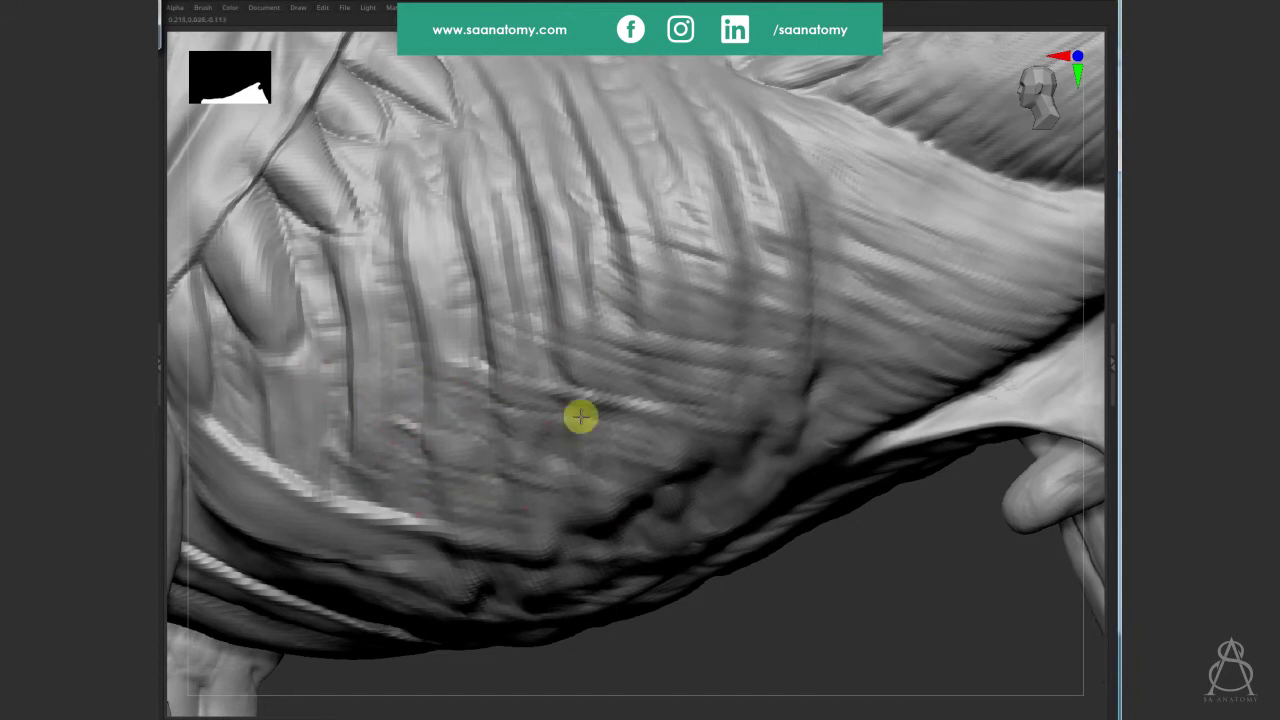
right_click(549, 342)
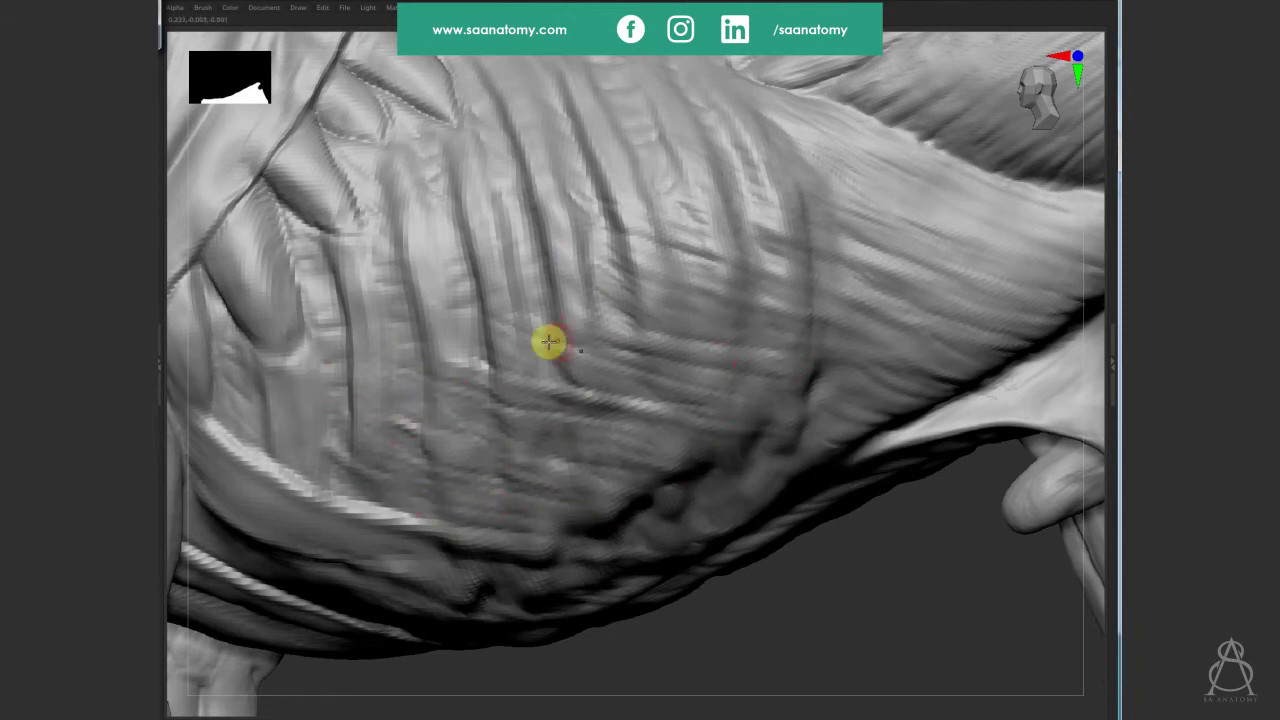
right_drag(654, 289, 749, 534)
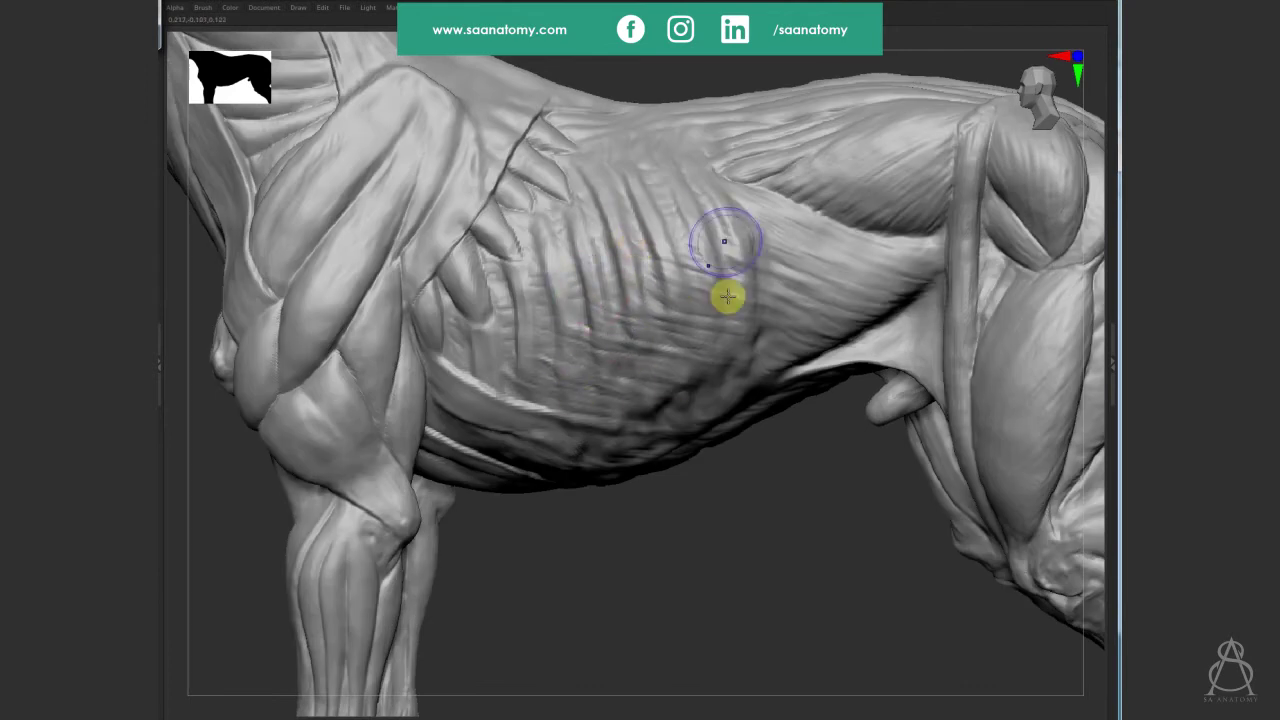
Turn the dog to an exact side view and inspect the ribcage up close.
right_drag(769, 557, 740, 620)
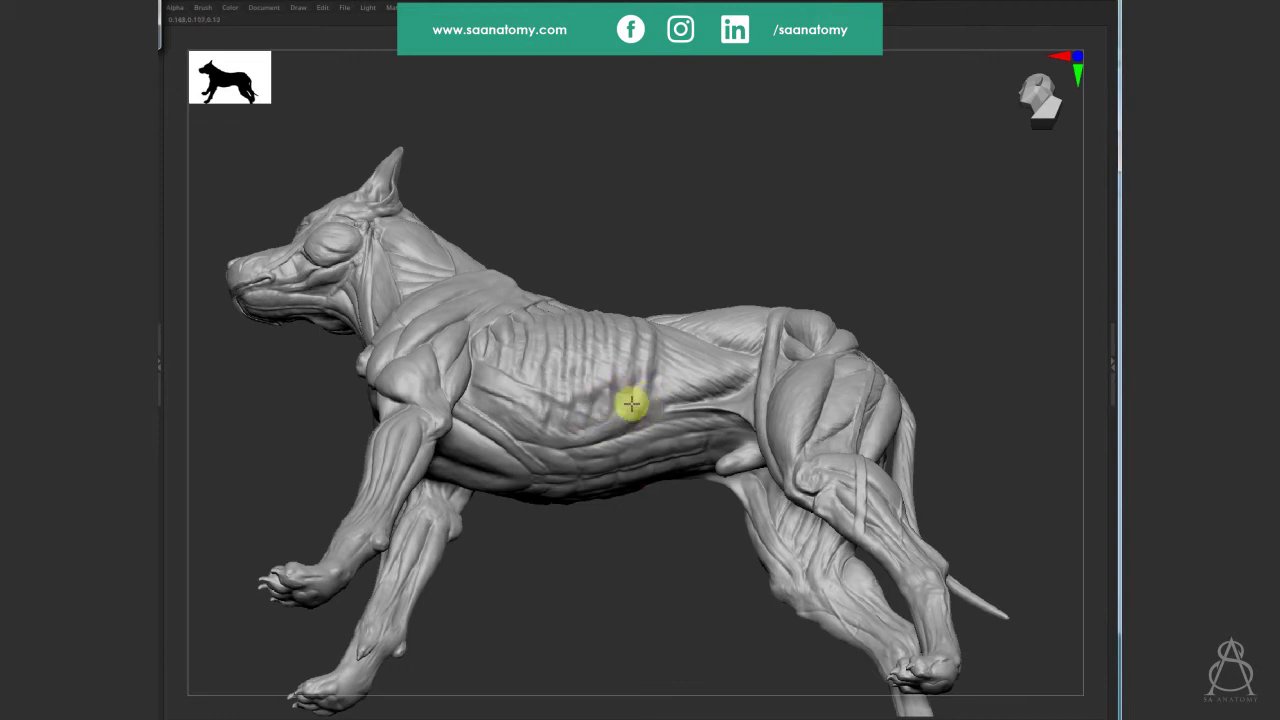
mouse_move(617, 369)
shift+mouse_down()
mouse_move(666, 628)
mouse_move(683, 597)
mouse_move(617, 574)
mouse_move(669, 626)
mouse_move(663, 606)
mouse_move(740, 353)
mouse_move(633, 410)
shift+mouse_up()
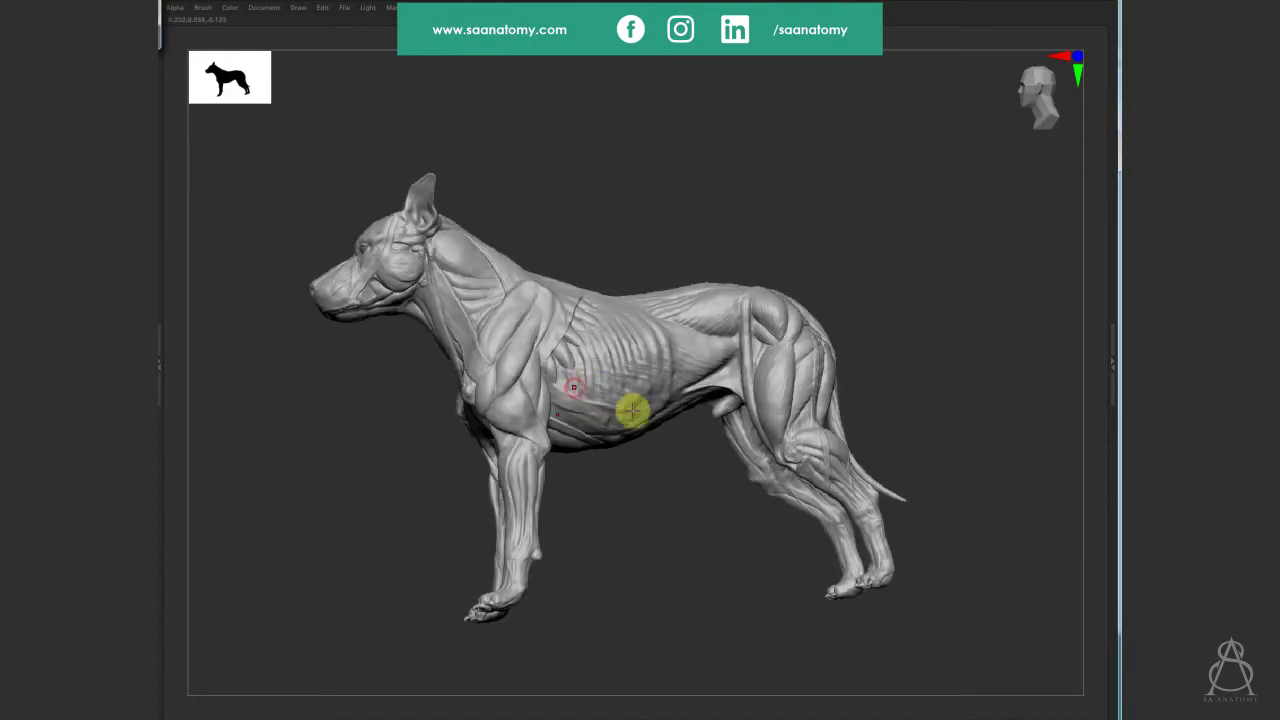
mouse_move(615, 364)
mouse_down()
mouse_move(863, 266)
mouse_move(614, 356)
mouse_up()
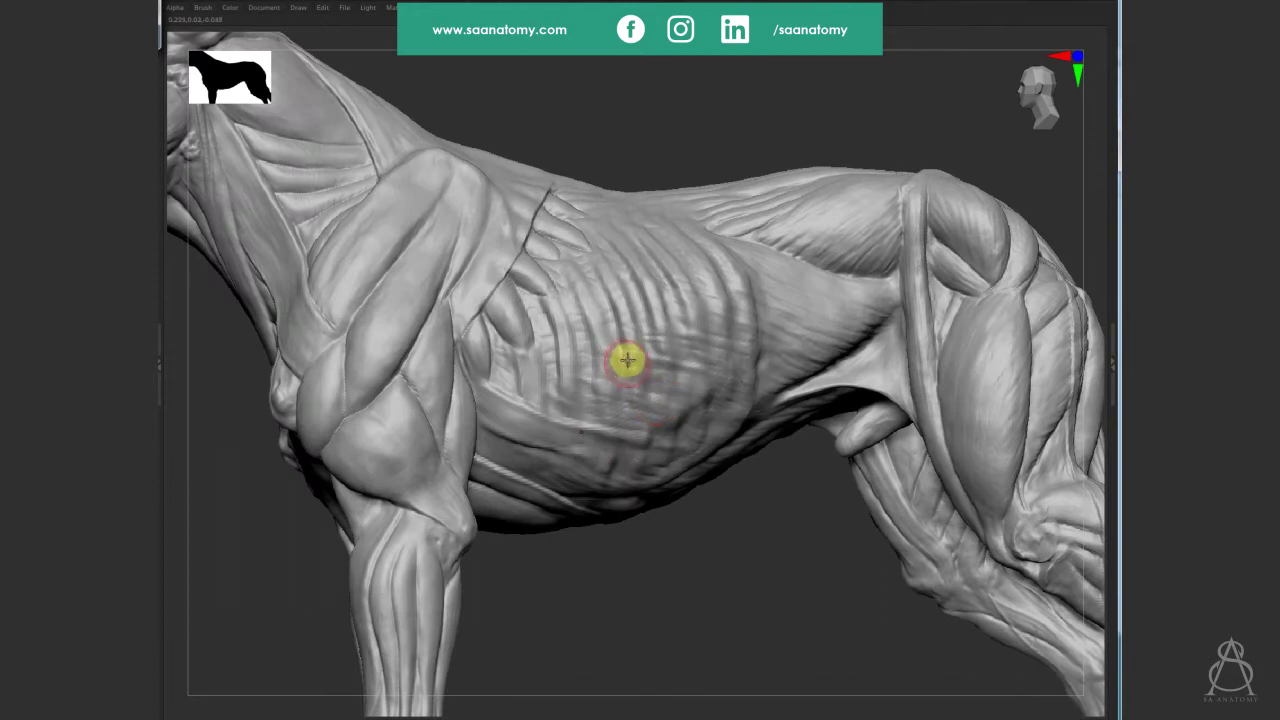
click(603, 353)
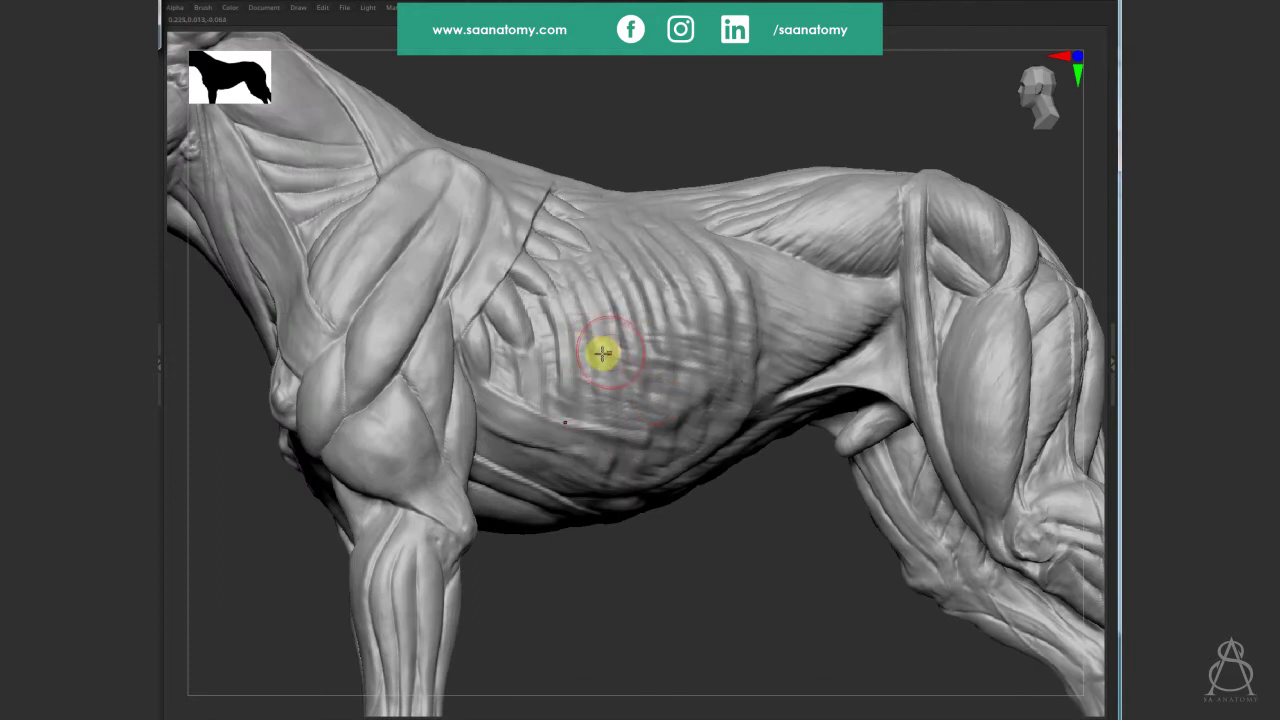
mouse_move(757, 617)
alt+mouse_down()
mouse_move(543, 646)
mouse_move(677, 537)
mouse_move(686, 561)
alt+mouse_up()
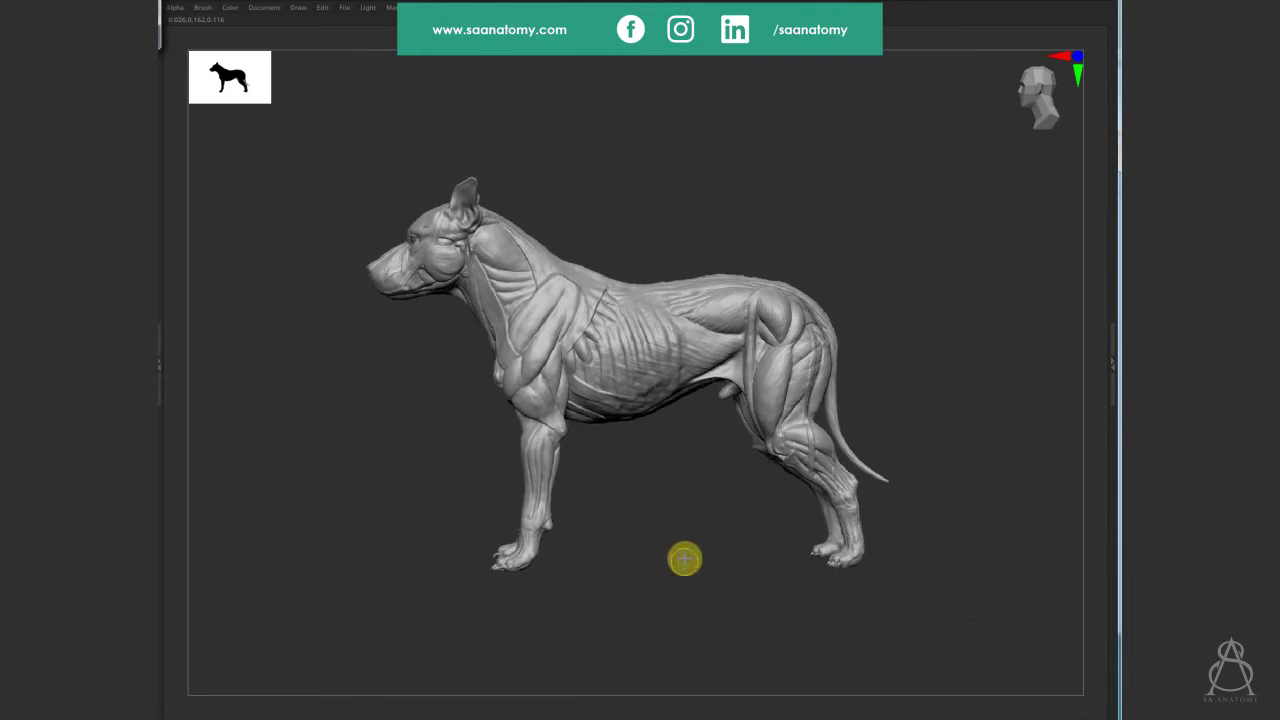
Save the pitbull project with Ctrl+S, replacing the existing saved file.
key(ctrl+s)
click(920, 674)
click(808, 364)
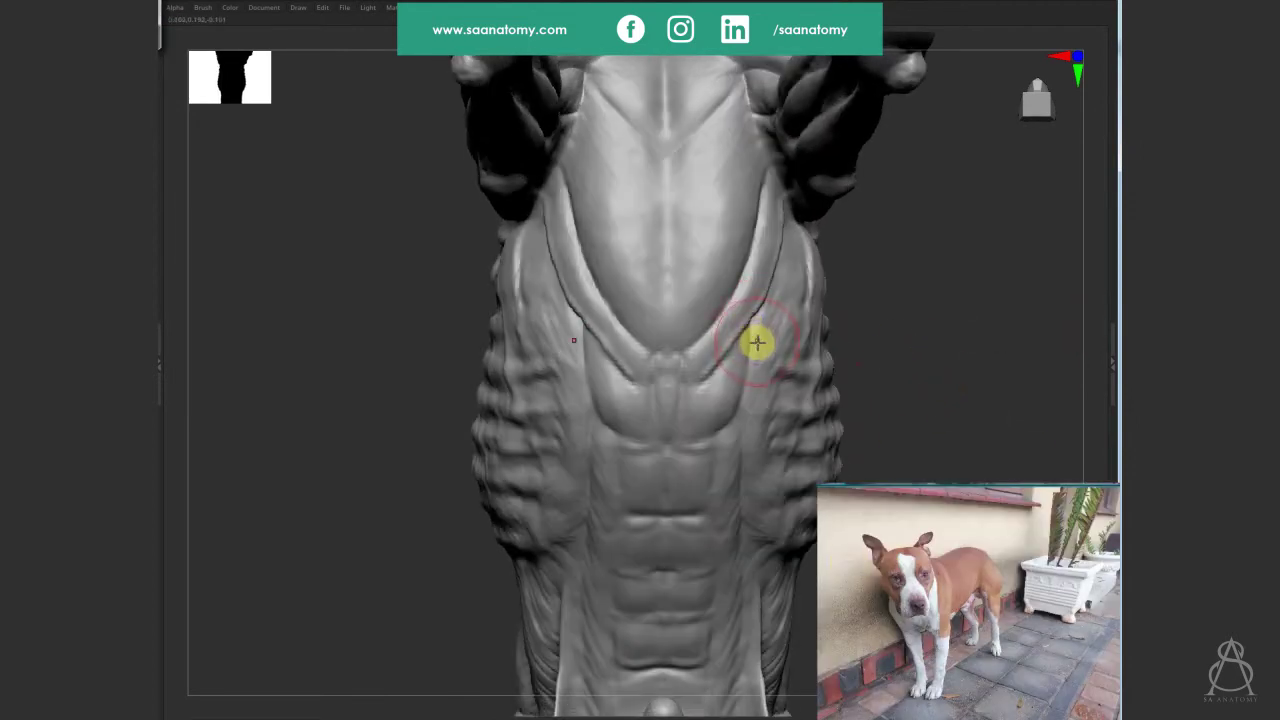
Deepen the line along the sternum edge and tilt to a three-quarter chest view.
drag(752, 348, 752, 323)
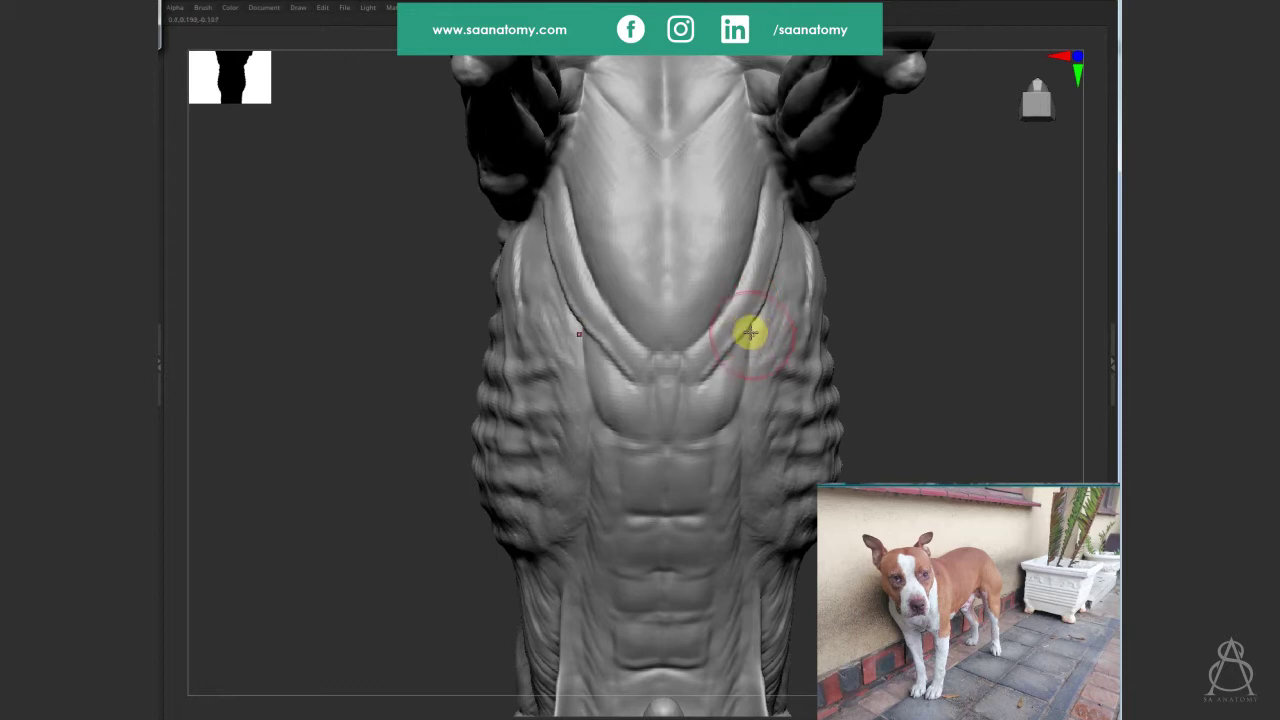
mouse_move(928, 268)
mouse_down()
mouse_move(699, 241)
mouse_move(1100, 372)
mouse_up()
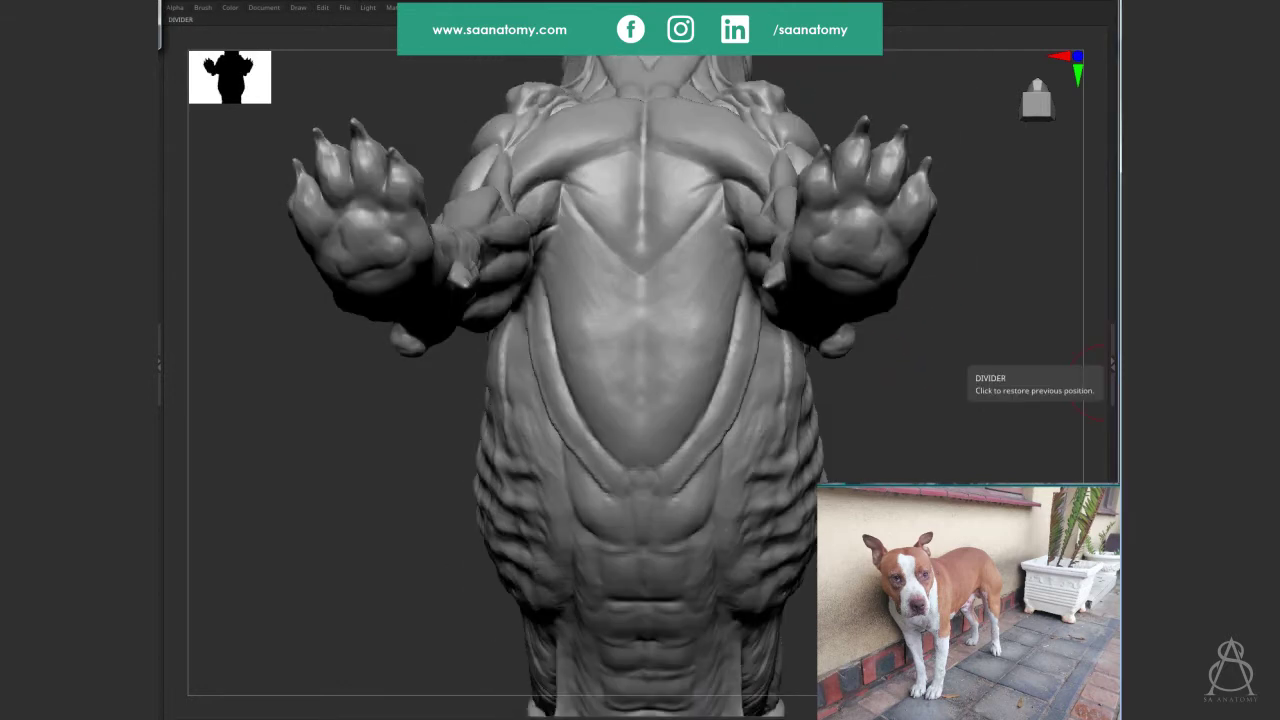
mouse_move(586, 214)
right_down()
mouse_move(677, 160)
mouse_move(583, 197)
right_up()
Carve mirrored fibre strokes across both upper pectorals at full sculpt detail.
scroll(583, 197, up, 5)
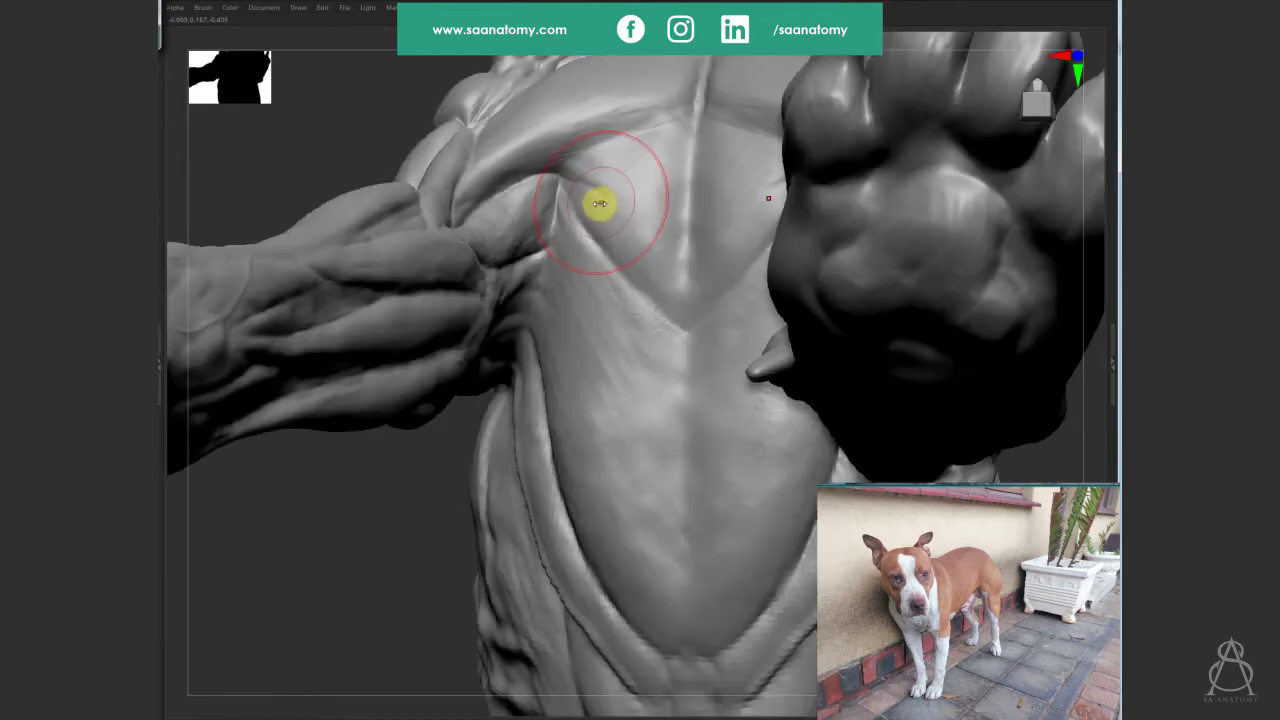
mouse_move(630, 215)
mouse_down()
mouse_move(570, 171)
mouse_move(651, 251)
mouse_move(586, 203)
mouse_move(654, 237)
mouse_move(654, 257)
mouse_move(680, 250)
mouse_up()
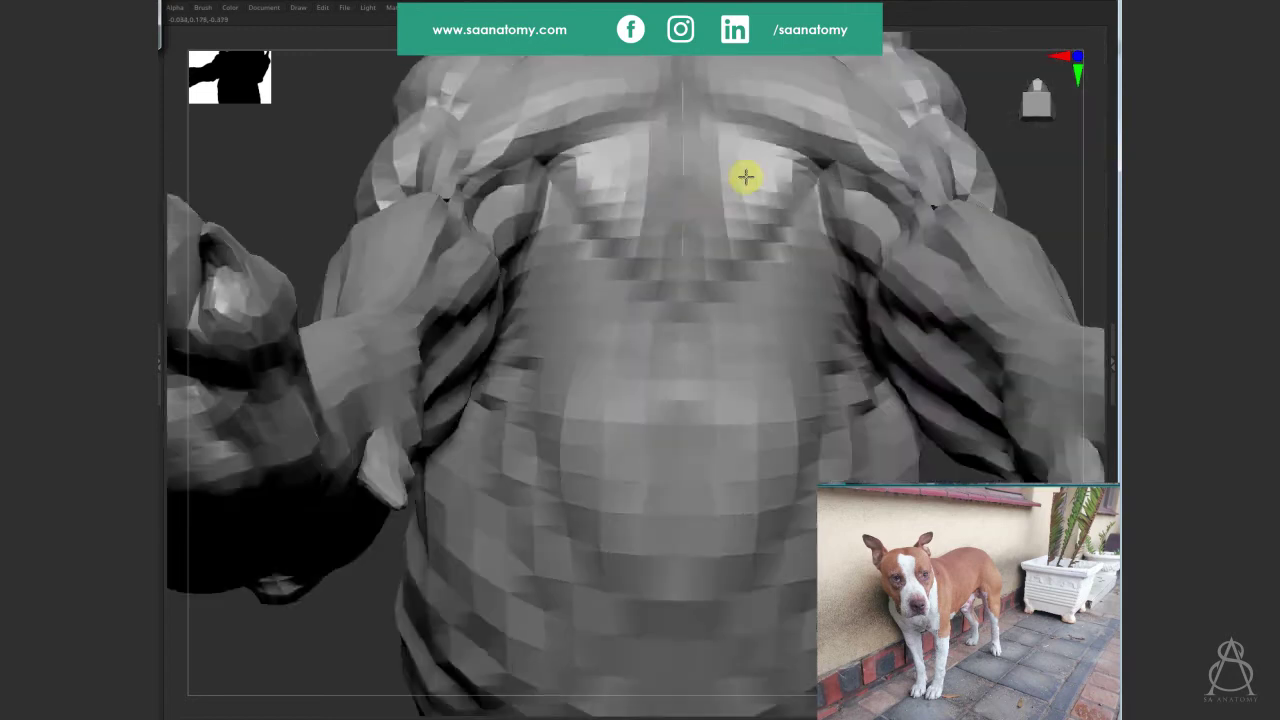
key(d)
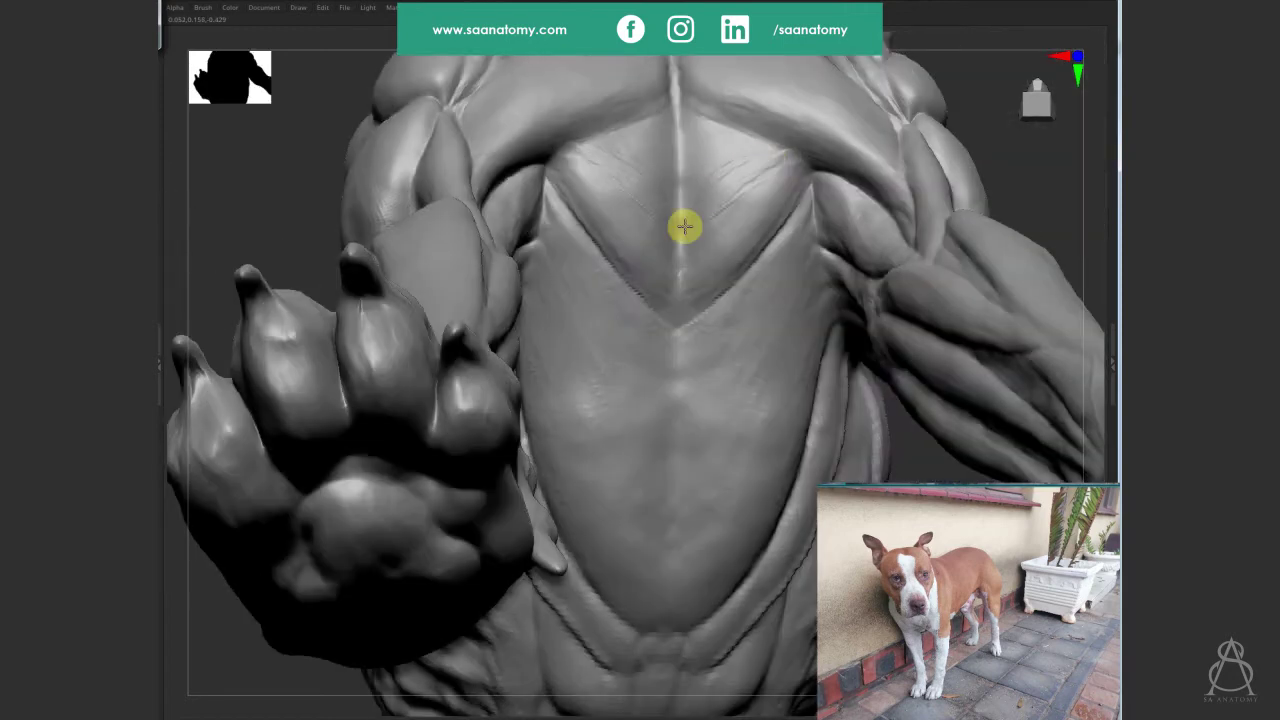
mouse_move(684, 227)
mouse_down()
mouse_move(794, 183)
mouse_move(694, 167)
mouse_move(729, 251)
mouse_move(686, 277)
mouse_move(769, 220)
mouse_move(708, 277)
mouse_up()
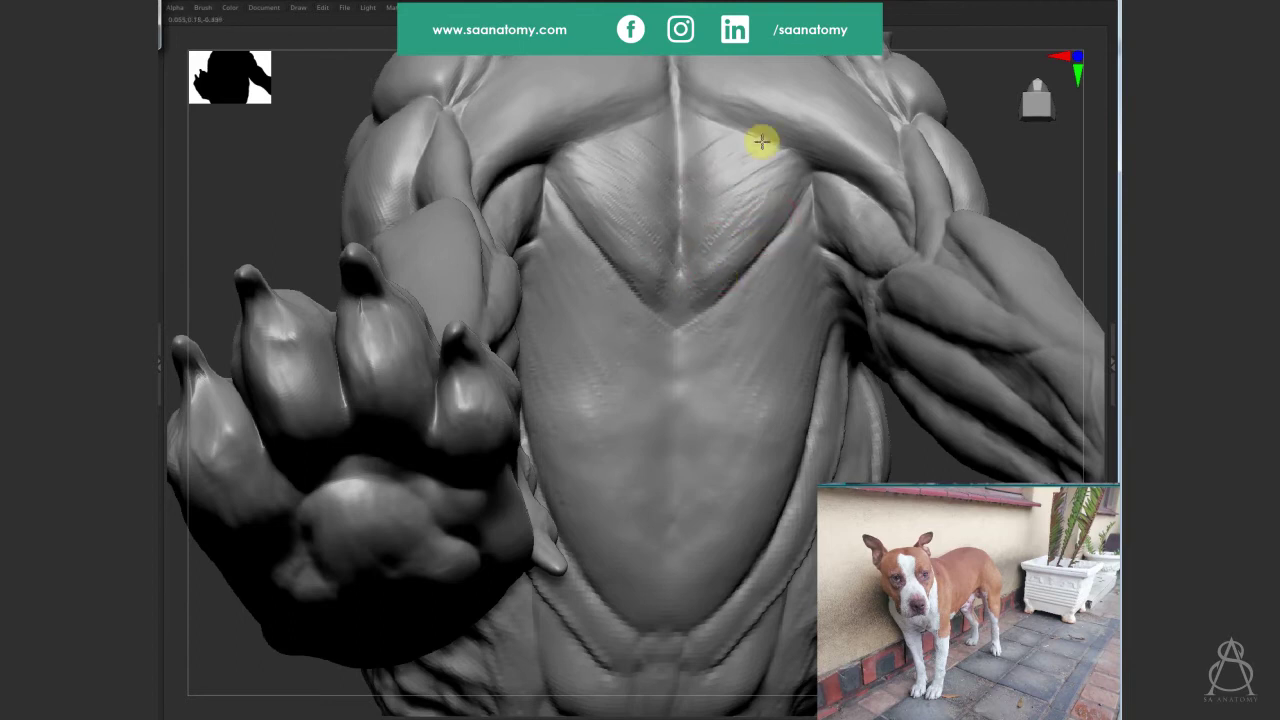
mouse_move(718, 238)
right_down()
mouse_move(674, 329)
mouse_move(666, 209)
right_up()
mouse_move(642, 213)
mouse_down()
mouse_move(806, 289)
mouse_move(797, 309)
mouse_move(717, 251)
mouse_move(674, 243)
mouse_move(749, 260)
mouse_move(768, 288)
mouse_up()
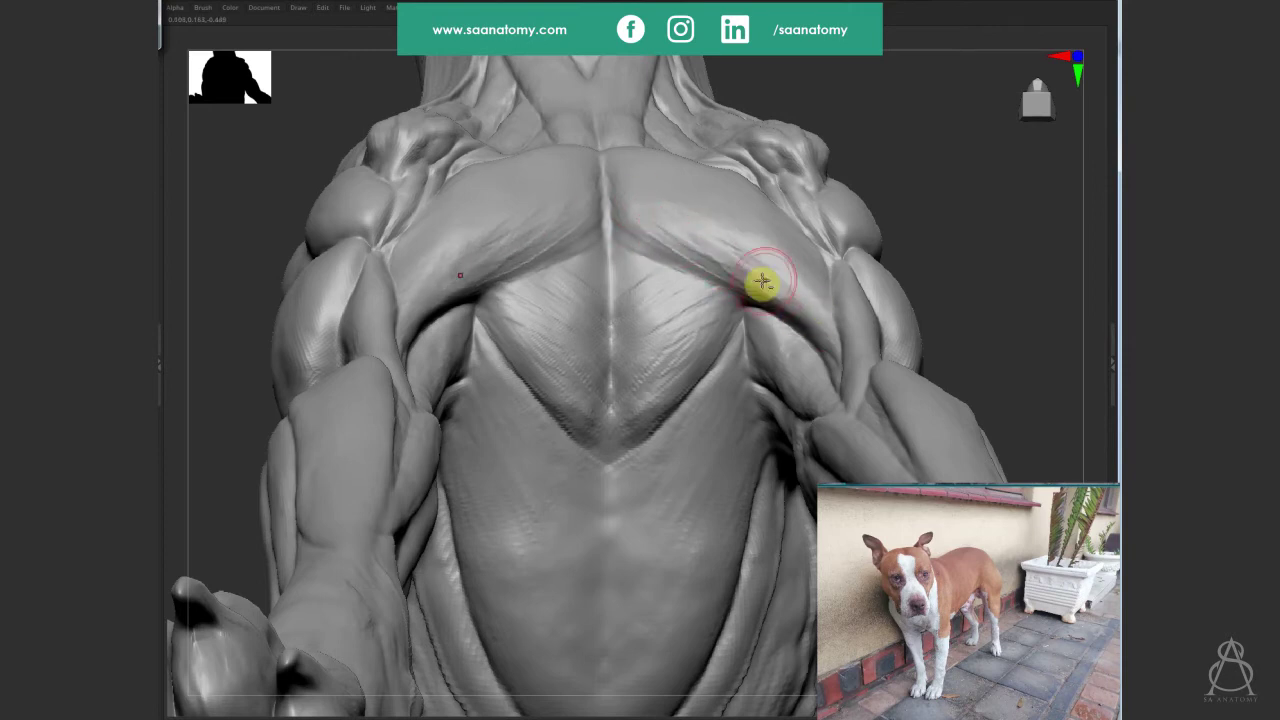
right_drag(754, 266, 720, 221)
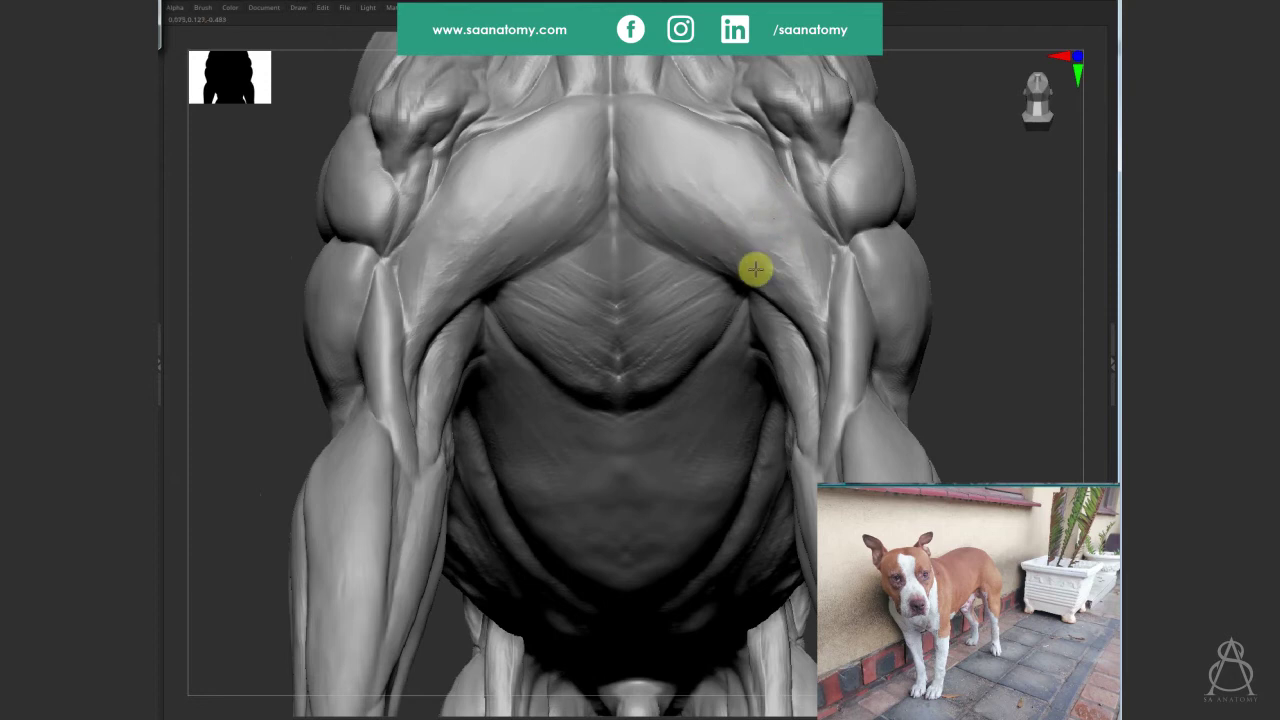
Smooth away the fine striations on the lower chest.
mouse_move(650, 287)
shift+mouse_down()
mouse_move(680, 320)
mouse_move(651, 380)
mouse_move(709, 300)
mouse_move(774, 255)
mouse_move(766, 211)
mouse_move(700, 191)
mouse_move(737, 251)
mouse_move(753, 219)
mouse_move(731, 183)
mouse_move(789, 204)
shift+mouse_up()
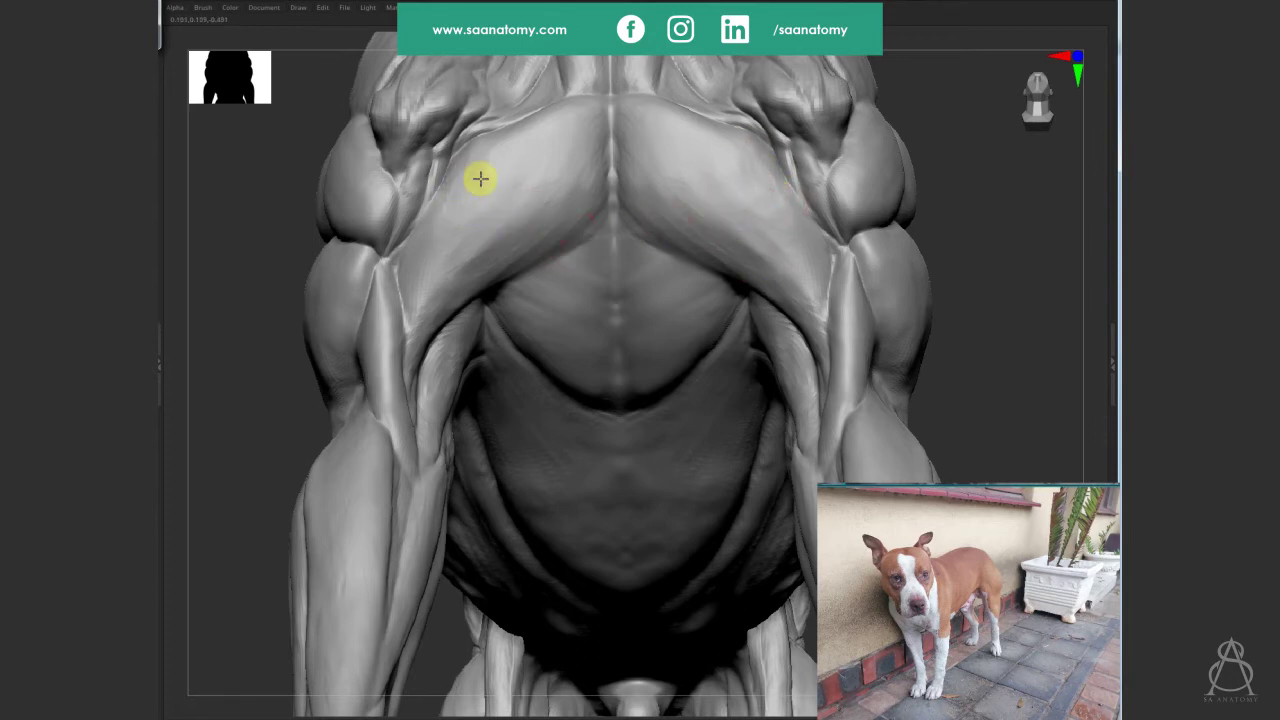
scroll(620, 225, down, 3)
mouse_move(763, 271)
mouse_down()
mouse_move(771, 286)
mouse_move(802, 245)
mouse_move(854, 440)
mouse_move(829, 320)
mouse_move(1000, 343)
mouse_move(903, 651)
mouse_up()
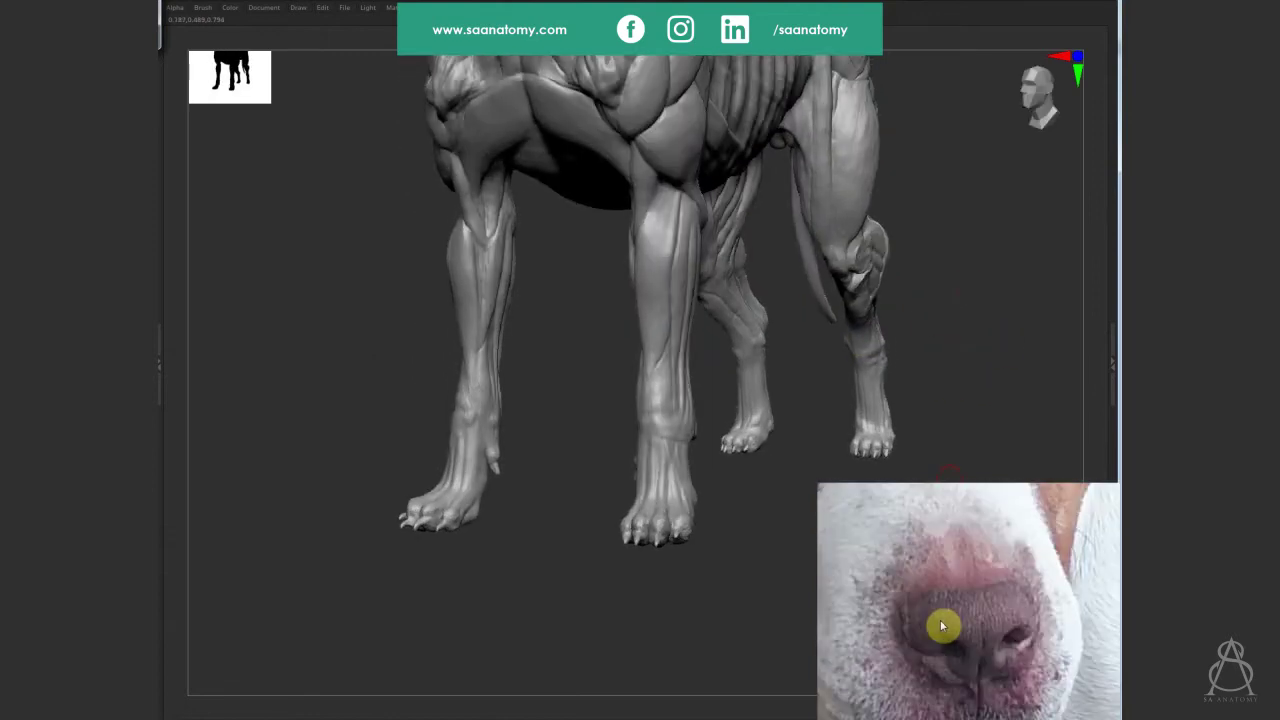
Zoom in on the muzzle from the front and shape the lower lip and nostrils.
drag(946, 323, 816, 391)
mouse_move(795, 332)
mouse_down()
mouse_move(817, 346)
mouse_move(666, 334)
mouse_move(543, 398)
mouse_up()
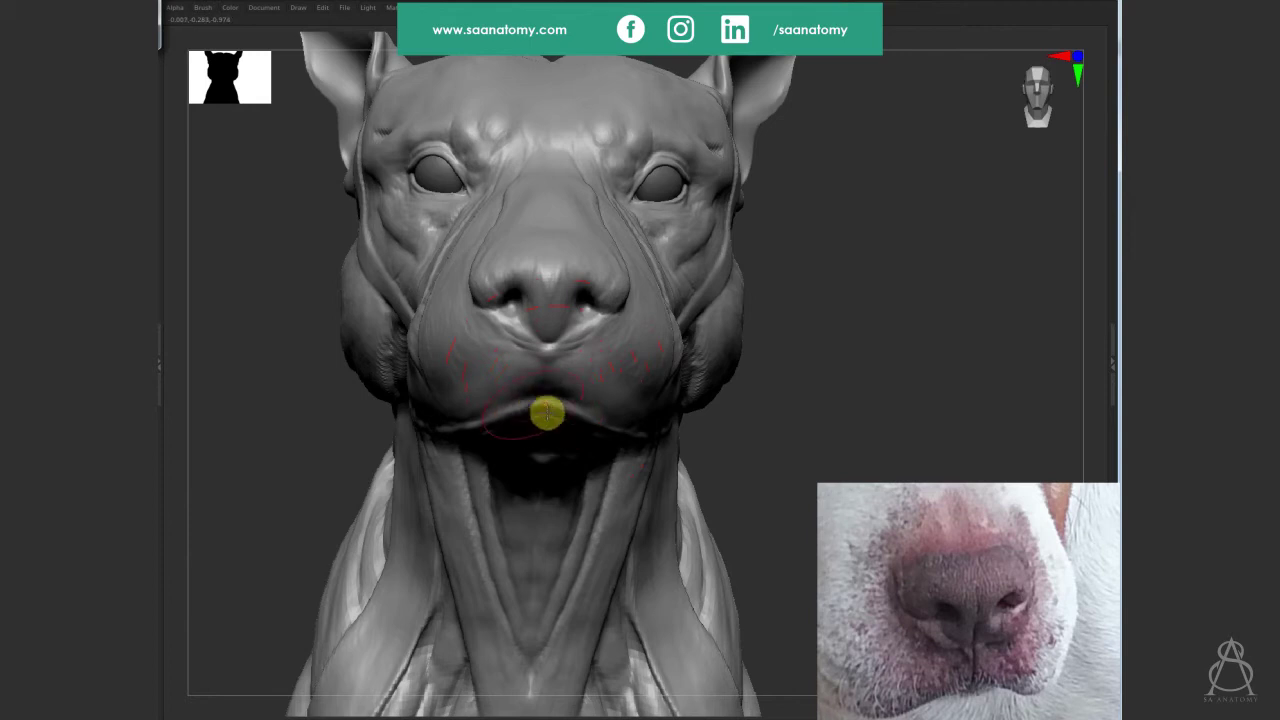
mouse_move(512, 403)
mouse_down()
mouse_move(563, 374)
mouse_move(708, 363)
mouse_move(510, 389)
mouse_move(646, 466)
mouse_move(662, 437)
mouse_up()
mouse_move(586, 377)
mouse_down()
mouse_move(526, 423)
mouse_move(580, 506)
mouse_move(592, 484)
mouse_move(491, 551)
mouse_move(509, 529)
mouse_move(509, 626)
mouse_move(663, 606)
mouse_move(640, 506)
mouse_move(640, 534)
mouse_move(668, 582)
mouse_move(631, 357)
mouse_up()
mouse_move(631, 357)
right_down()
mouse_move(551, 417)
mouse_move(552, 370)
right_up()
mouse_move(552, 370)
mouse_down()
mouse_move(537, 183)
mouse_move(389, 166)
mouse_move(634, 243)
mouse_move(533, 293)
mouse_move(566, 234)
mouse_move(544, 173)
mouse_move(531, 386)
mouse_move(506, 473)
mouse_move(535, 284)
mouse_up()
Smooth the nose-bridge groove and reshape the central groove down the nose.
key(s)
drag(543, 200, 537, 340)
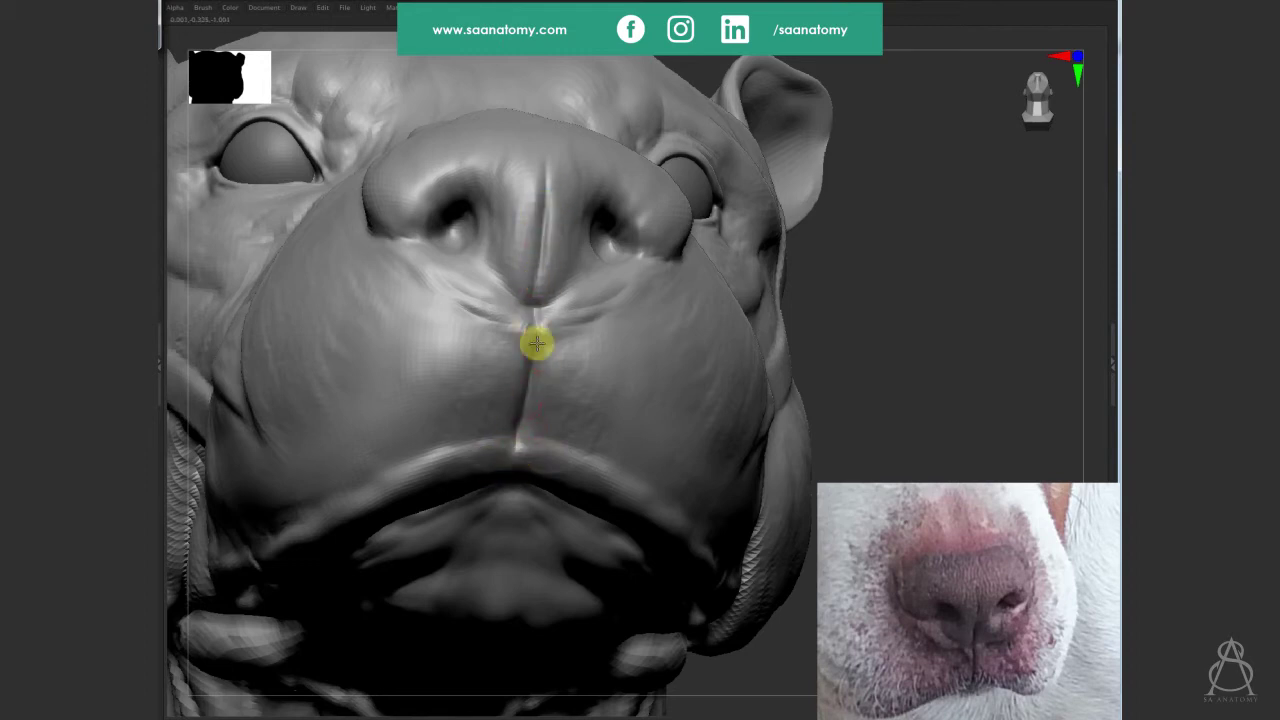
mouse_move(526, 234)
right_down()
mouse_move(474, 266)
mouse_move(502, 261)
right_up()
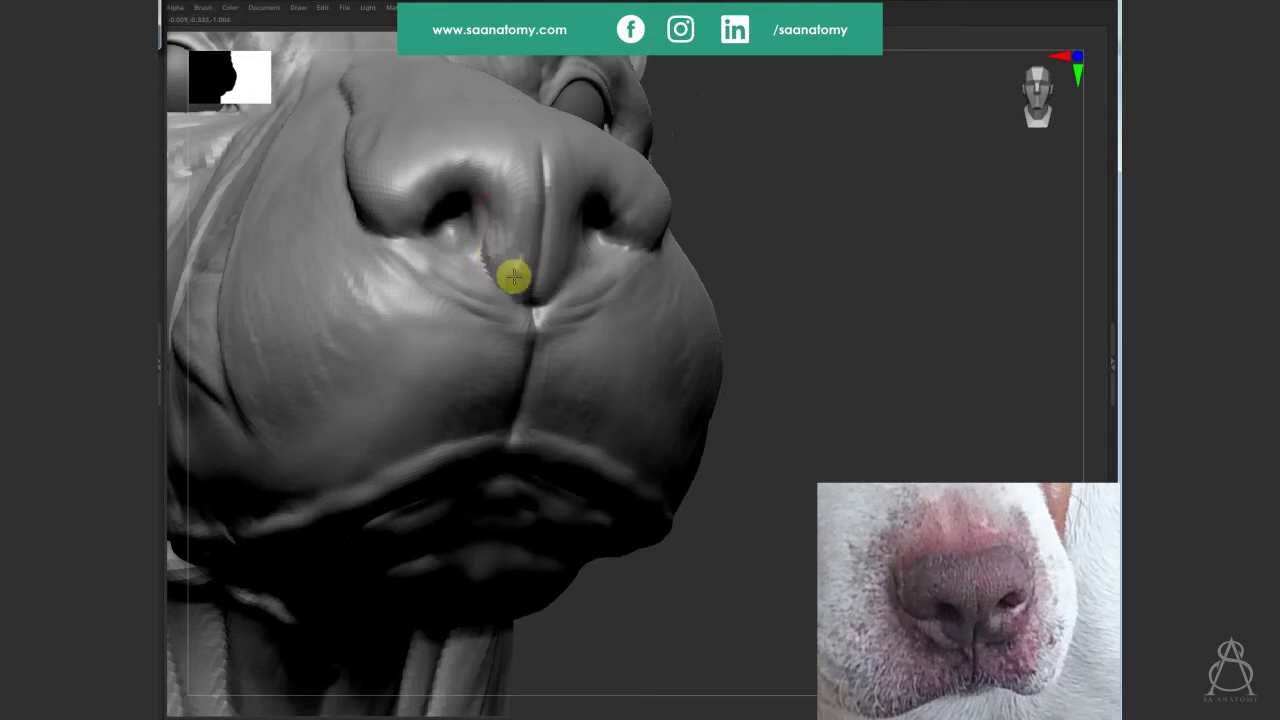
mouse_move(489, 246)
right_down()
mouse_move(557, 223)
mouse_move(555, 182)
right_up()
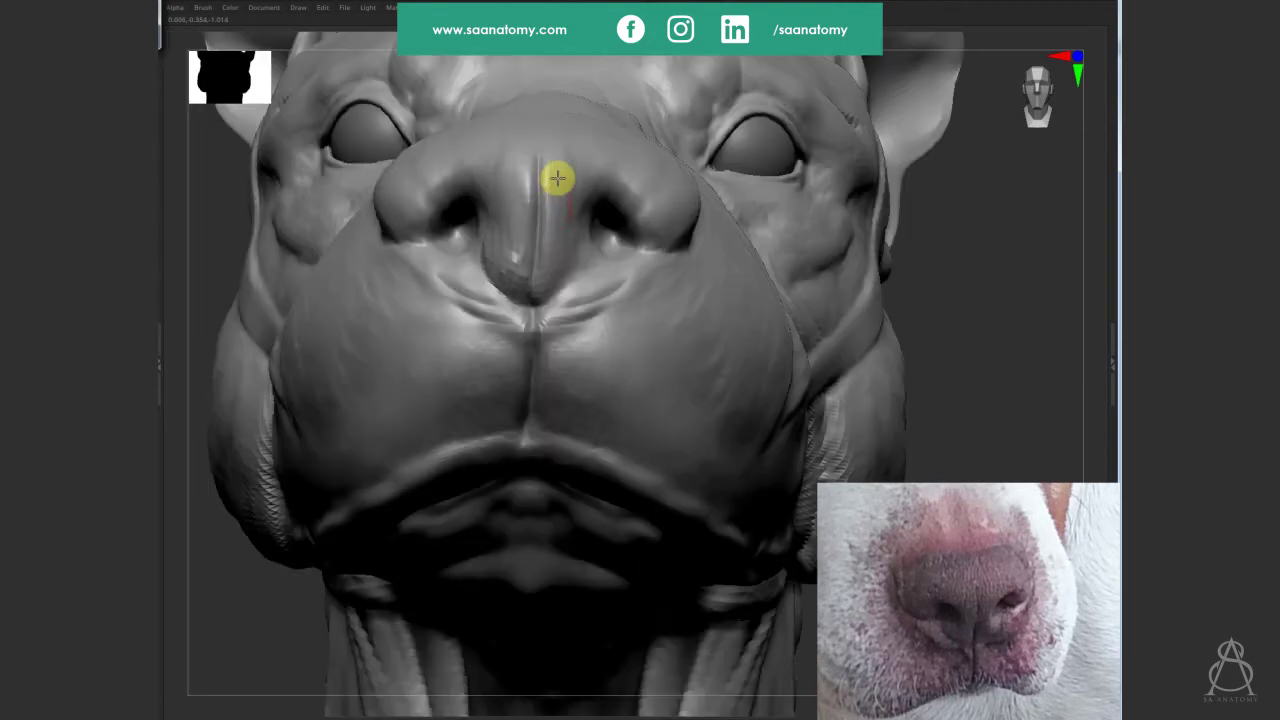
drag(557, 178, 562, 258)
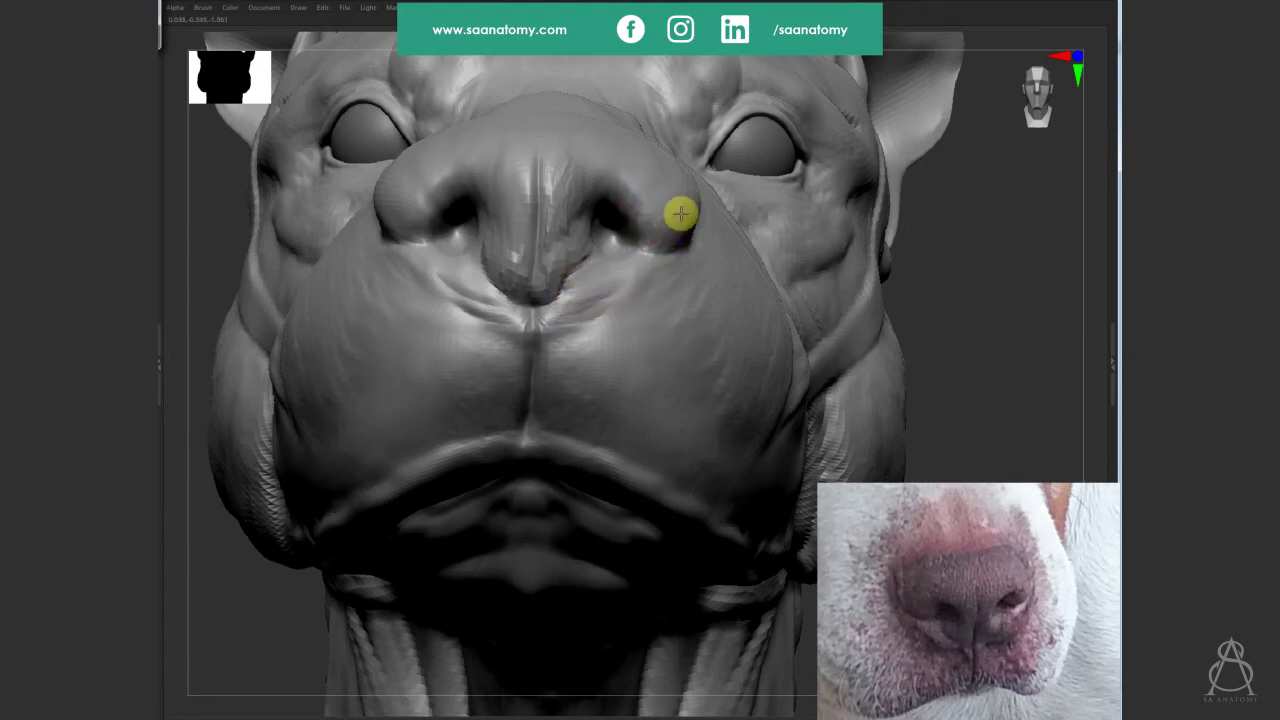
Sculpt texture down the philtrum groove and add bumpy detail beside the nostril.
mouse_move(550, 194)
right_down()
mouse_move(560, 200)
mouse_move(482, 250)
mouse_move(466, 200)
right_up()
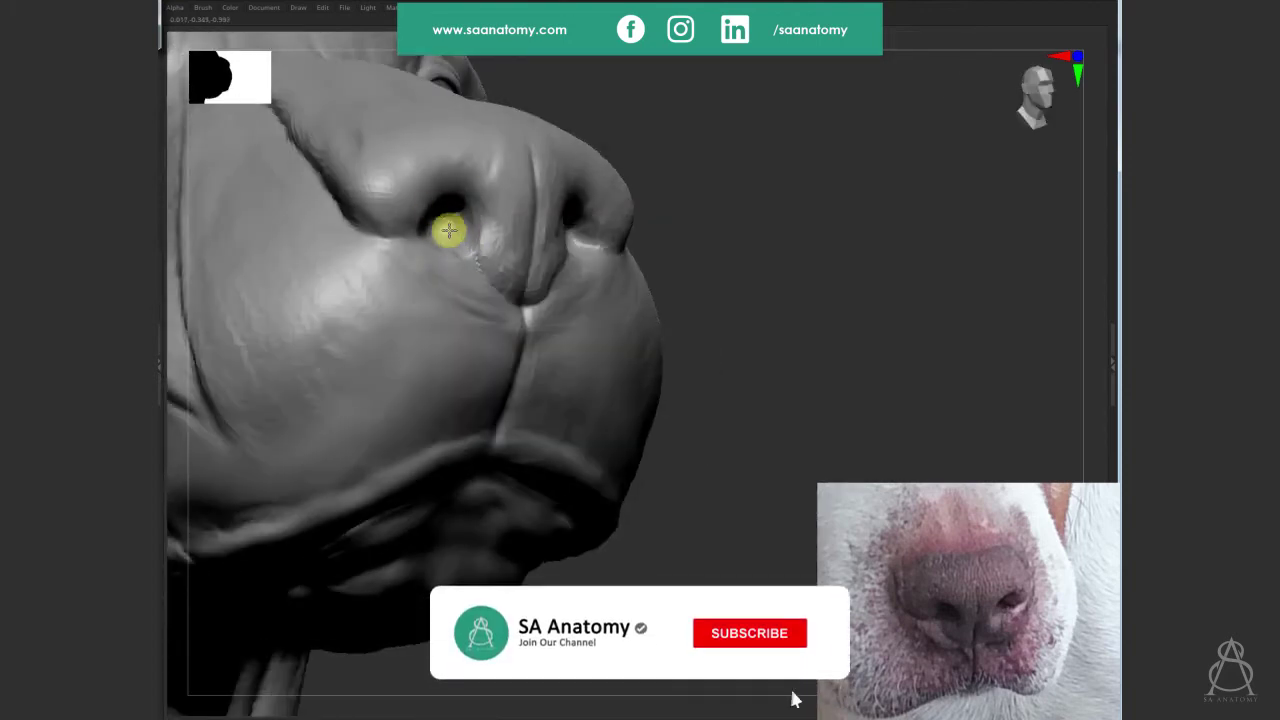
right_drag(471, 229, 414, 194)
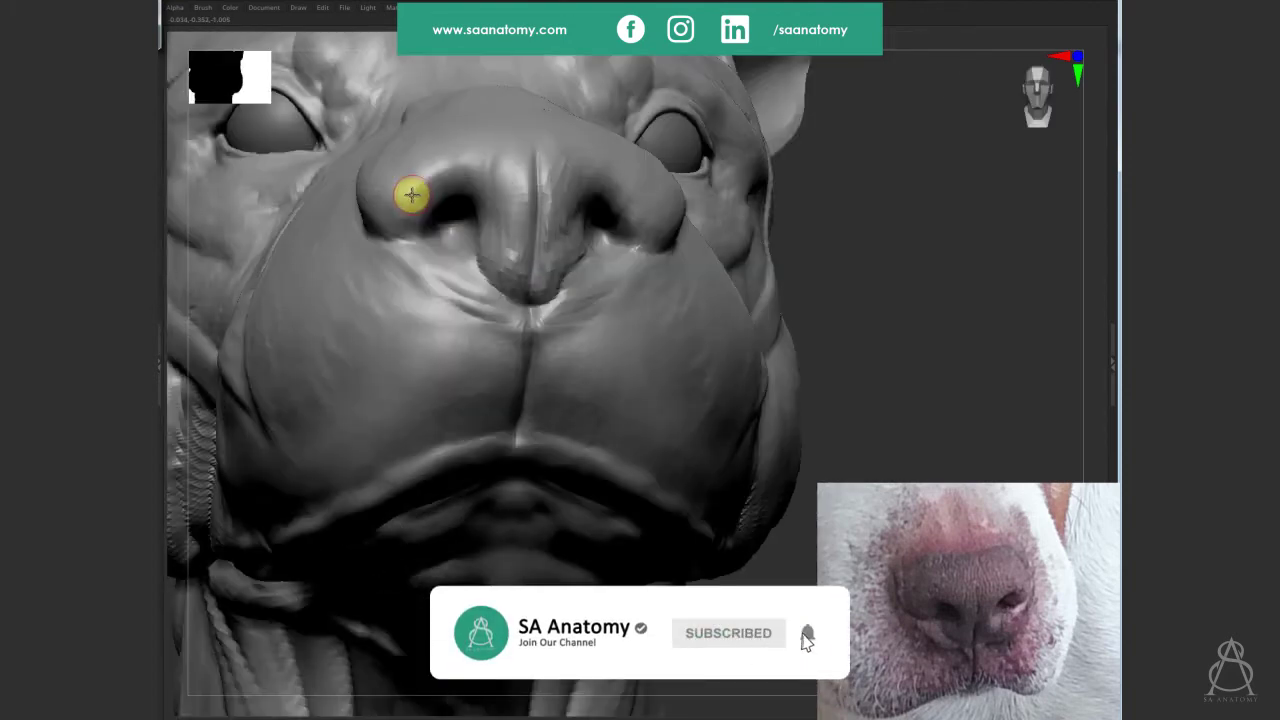
mouse_move(416, 257)
right_down()
mouse_move(508, 326)
mouse_move(551, 340)
mouse_move(514, 331)
mouse_move(574, 431)
right_up()
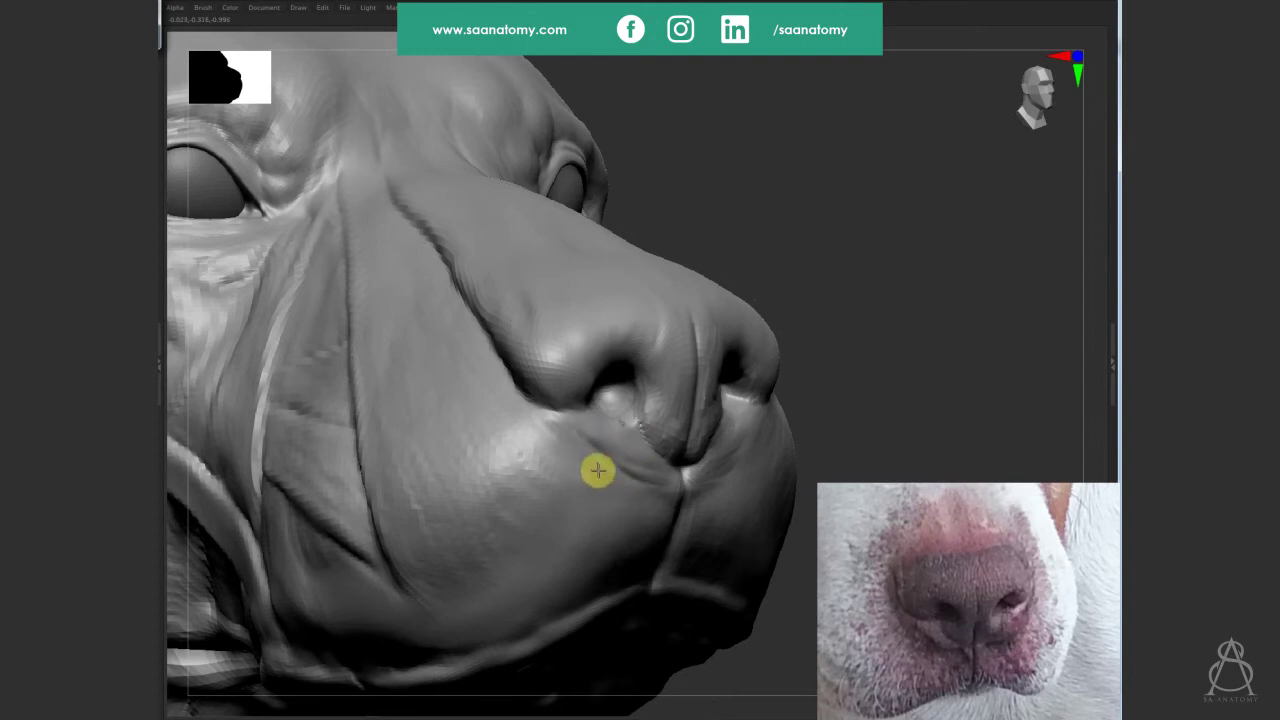
shift+right_drag(594, 469, 606, 403)
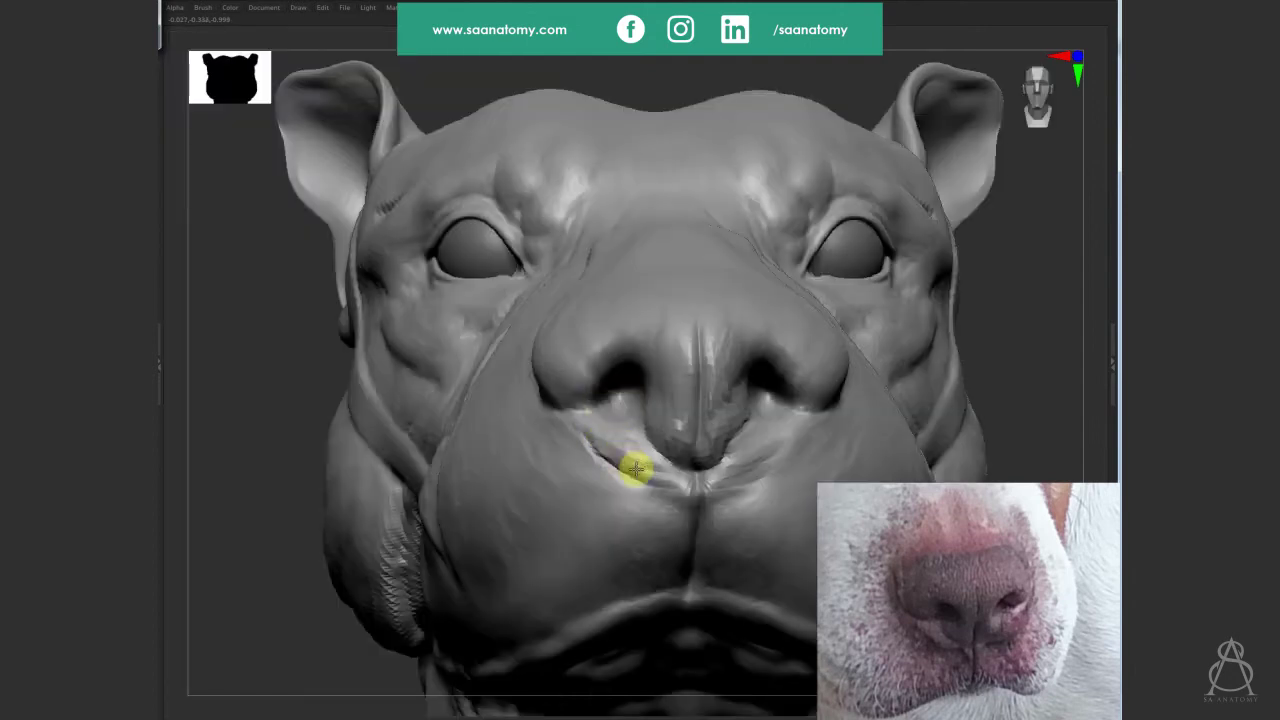
right_drag(622, 450, 682, 500)
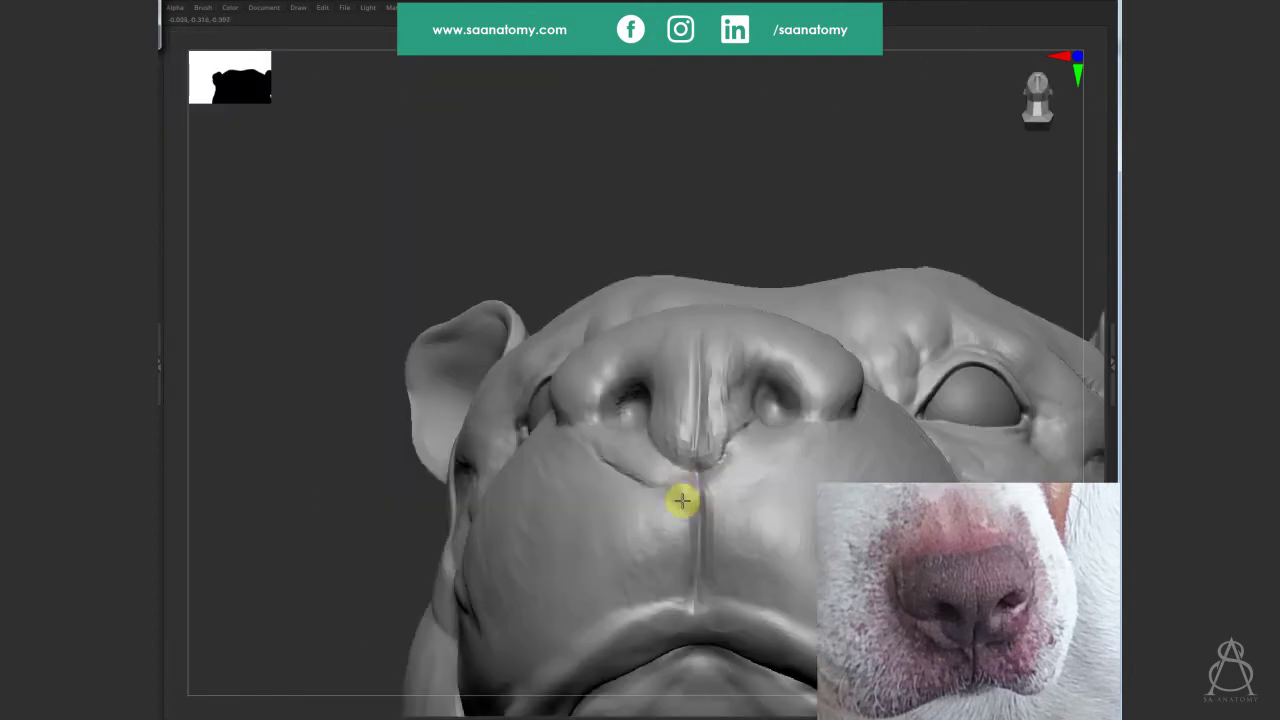
mouse_move(686, 486)
mouse_down()
mouse_move(686, 586)
mouse_move(663, 590)
mouse_up()
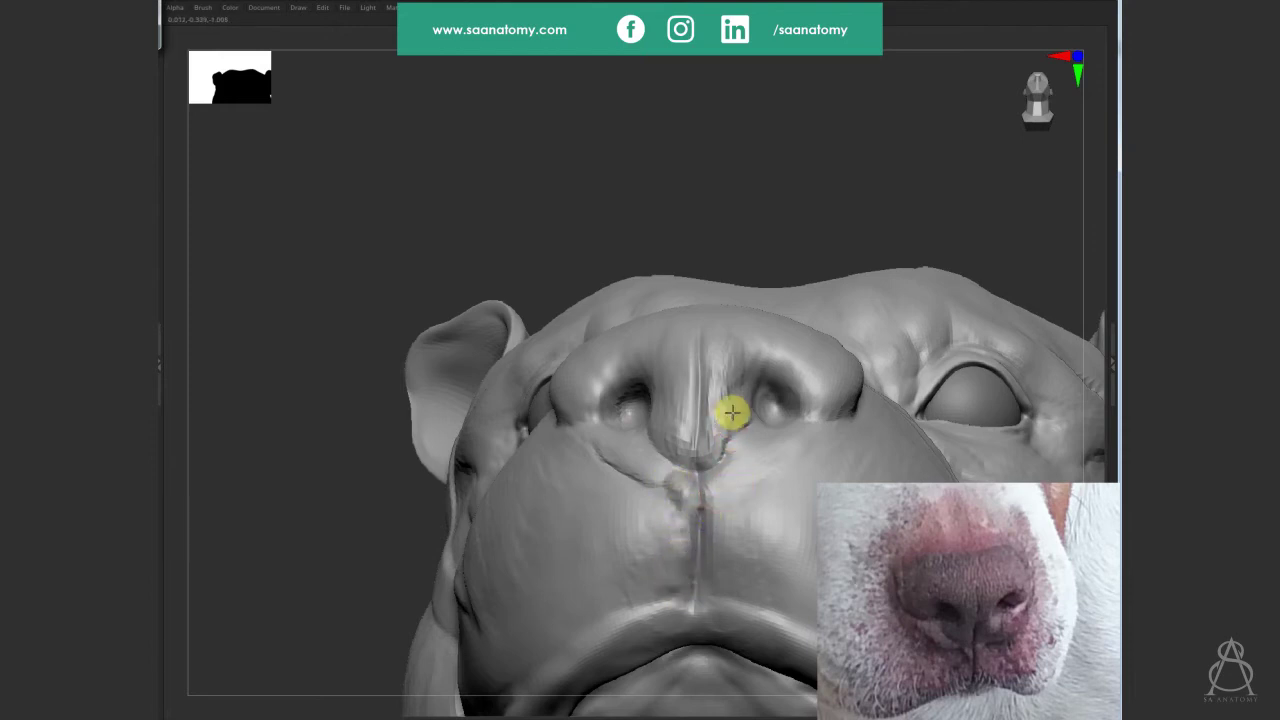
drag(742, 451, 789, 435)
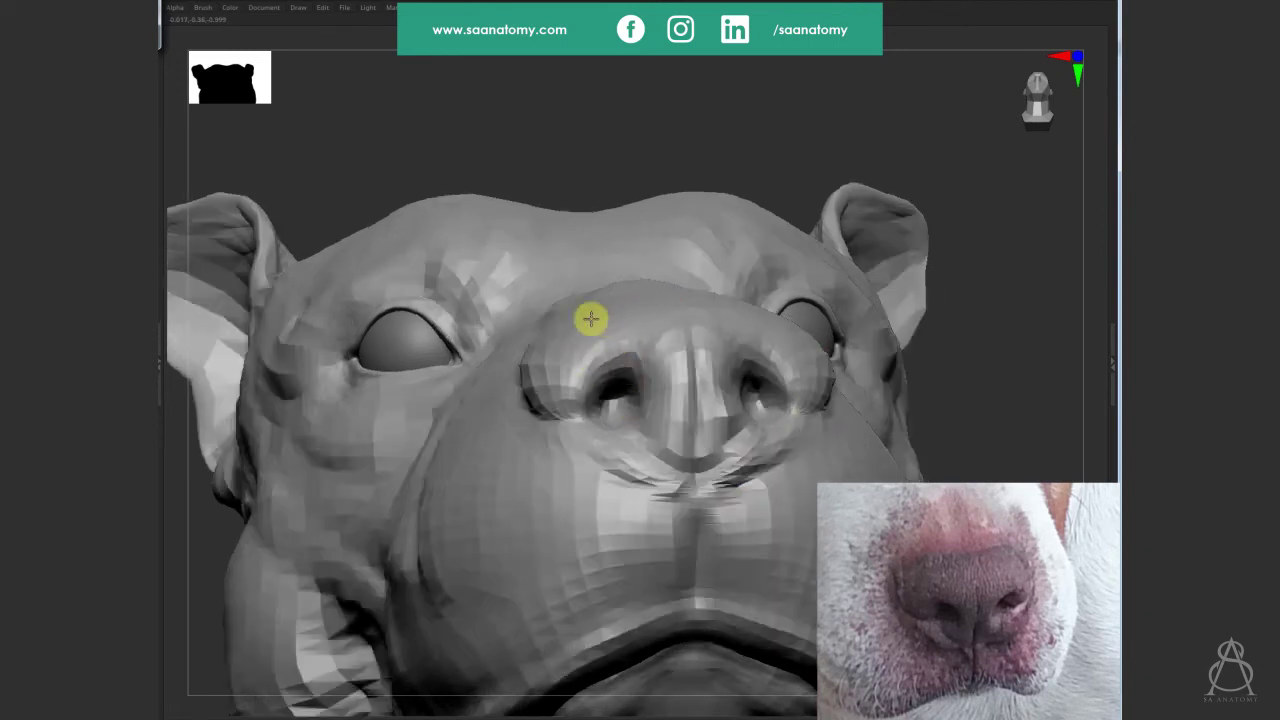
Deepen both nostrils symmetrically from a low front angle.
right_drag(589, 317, 614, 357)
right_drag(540, 337, 536, 356)
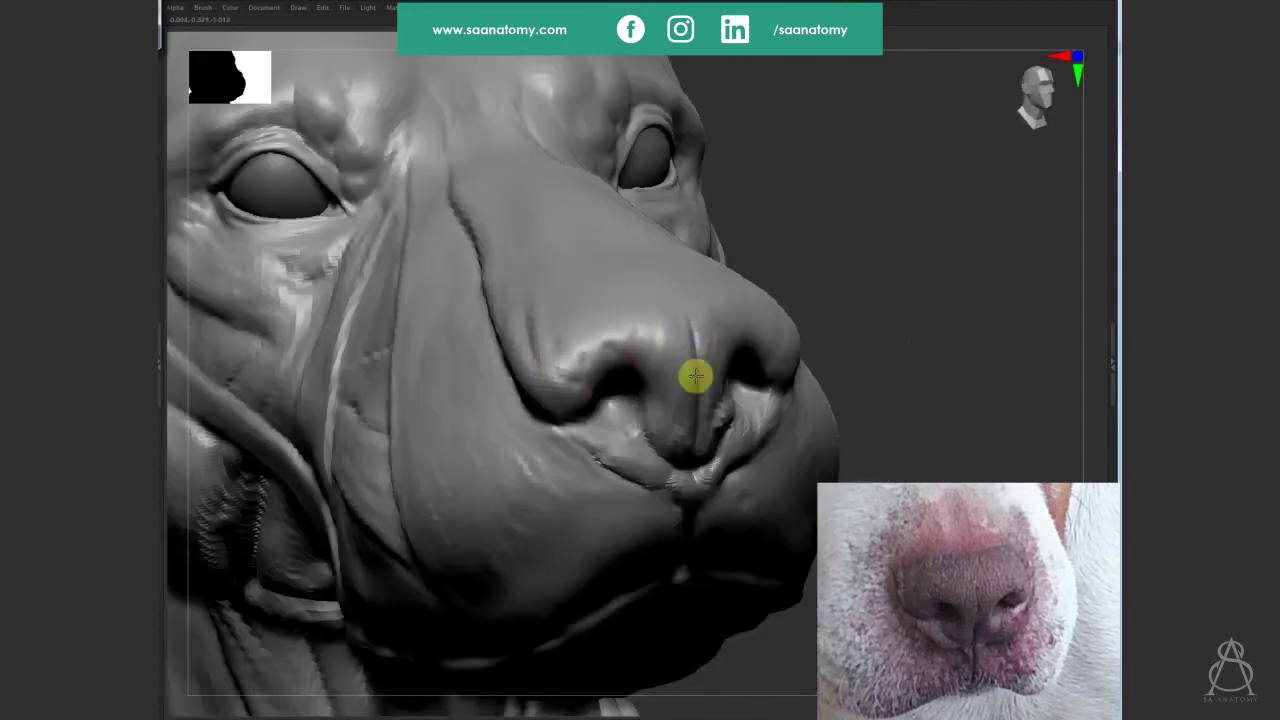
right_drag(700, 386, 700, 411)
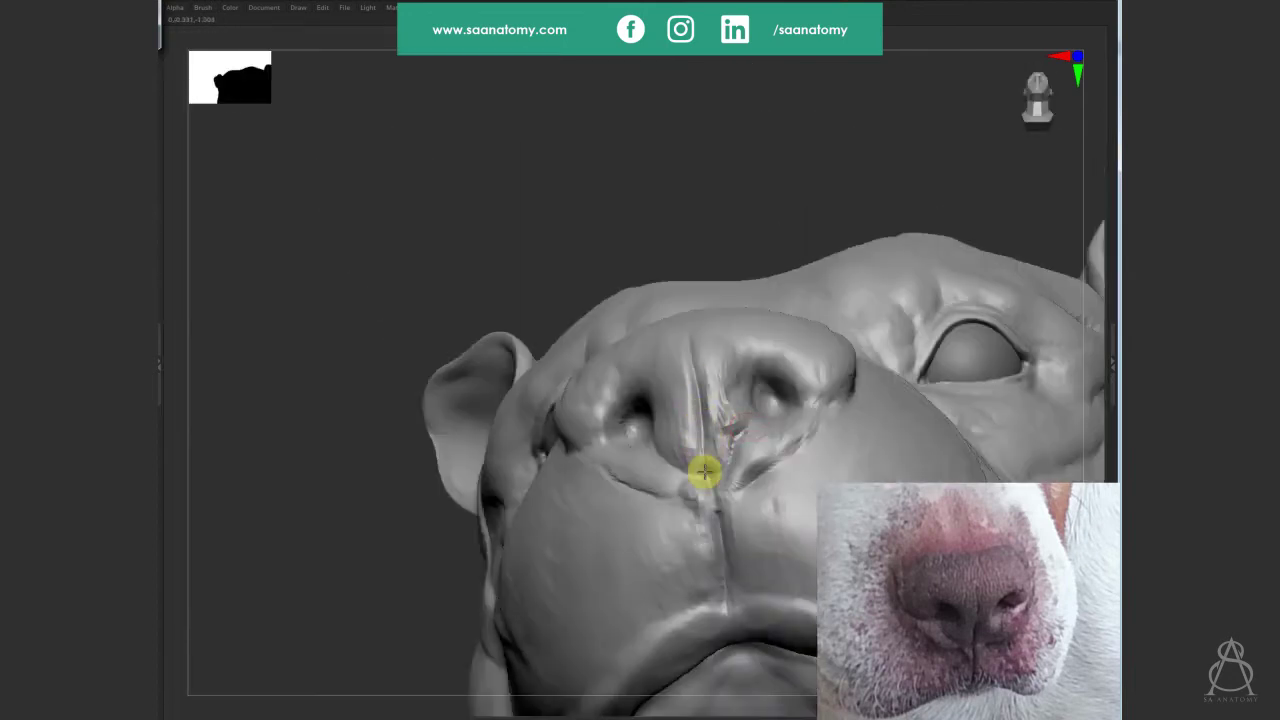
mouse_move(714, 537)
right_down()
mouse_move(777, 386)
mouse_move(796, 428)
right_up()
mouse_move(796, 428)
mouse_down()
mouse_move(751, 400)
mouse_move(773, 410)
mouse_up()
mouse_move(631, 423)
right_down()
mouse_move(574, 417)
mouse_move(531, 474)
mouse_move(820, 367)
mouse_move(897, 371)
mouse_move(937, 349)
mouse_move(748, 336)
mouse_move(691, 352)
mouse_move(771, 294)
mouse_move(713, 305)
right_up()
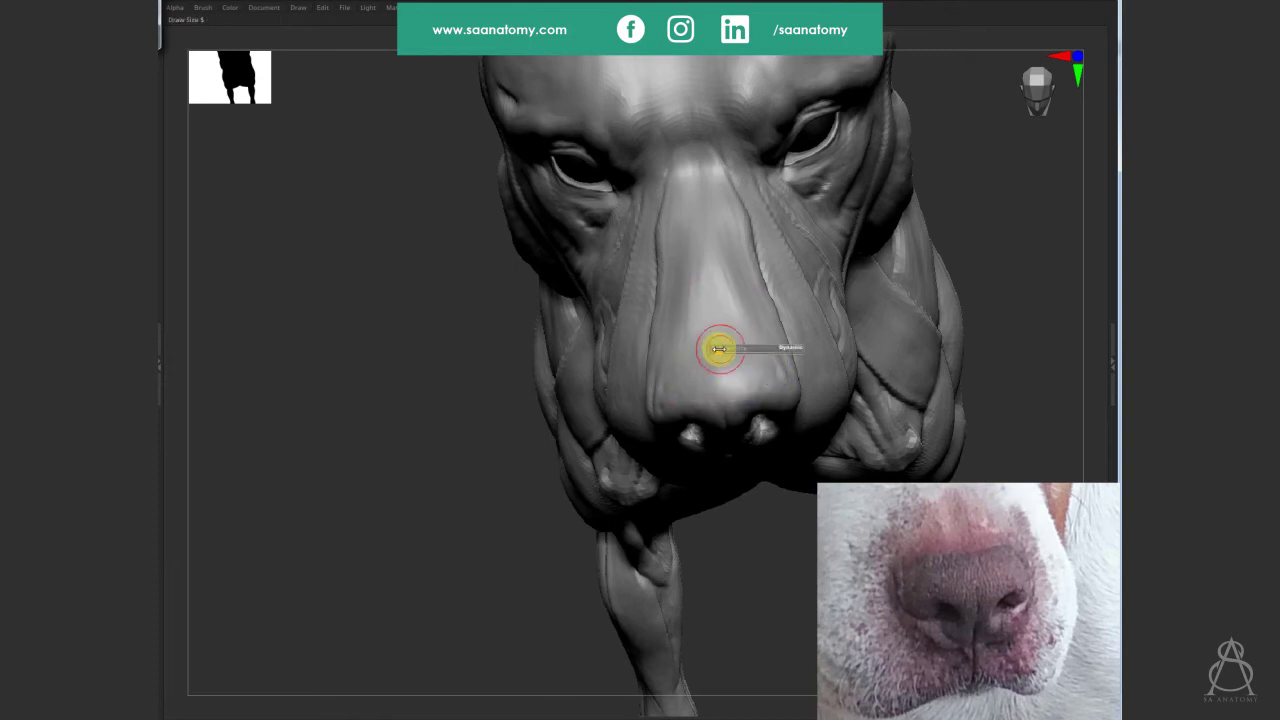
Smooth away the bright streak on top of the muzzle.
mouse_move(717, 360)
right_down()
mouse_move(940, 311)
mouse_move(757, 357)
mouse_move(771, 357)
right_up()
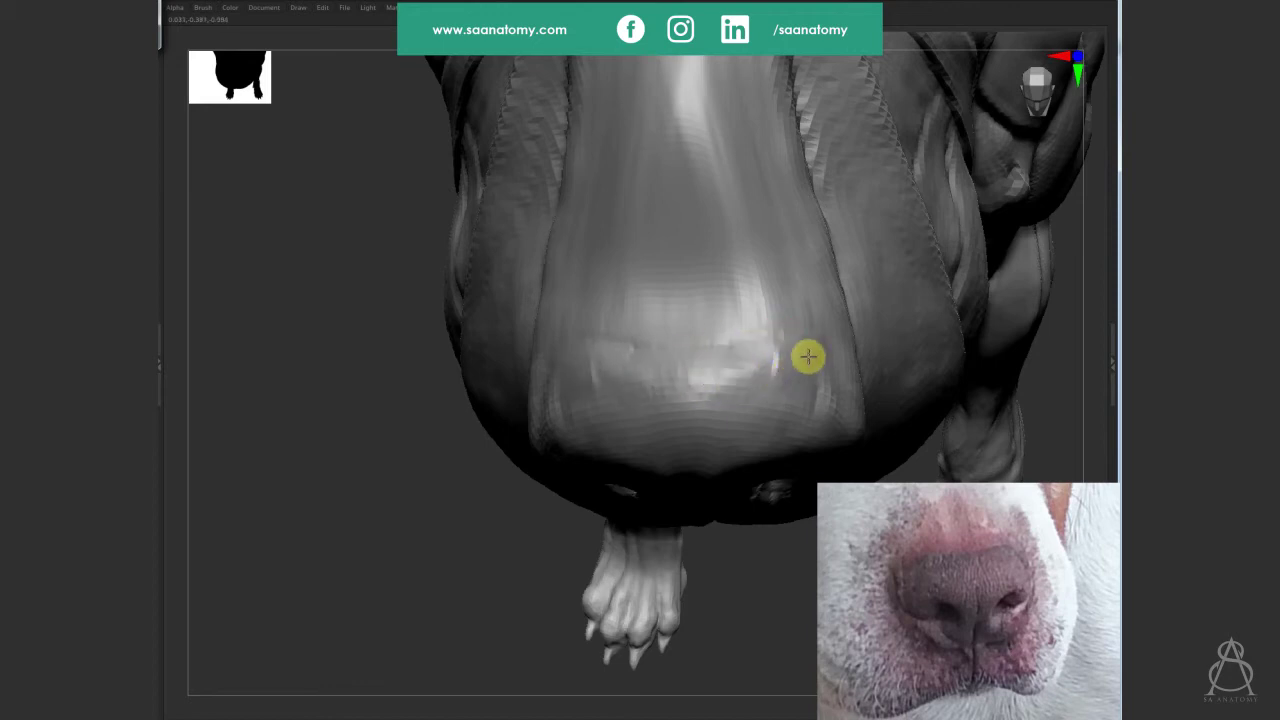
mouse_move(808, 357)
shift+mouse_down()
mouse_move(744, 364)
mouse_move(723, 431)
mouse_move(746, 375)
shift+mouse_up()
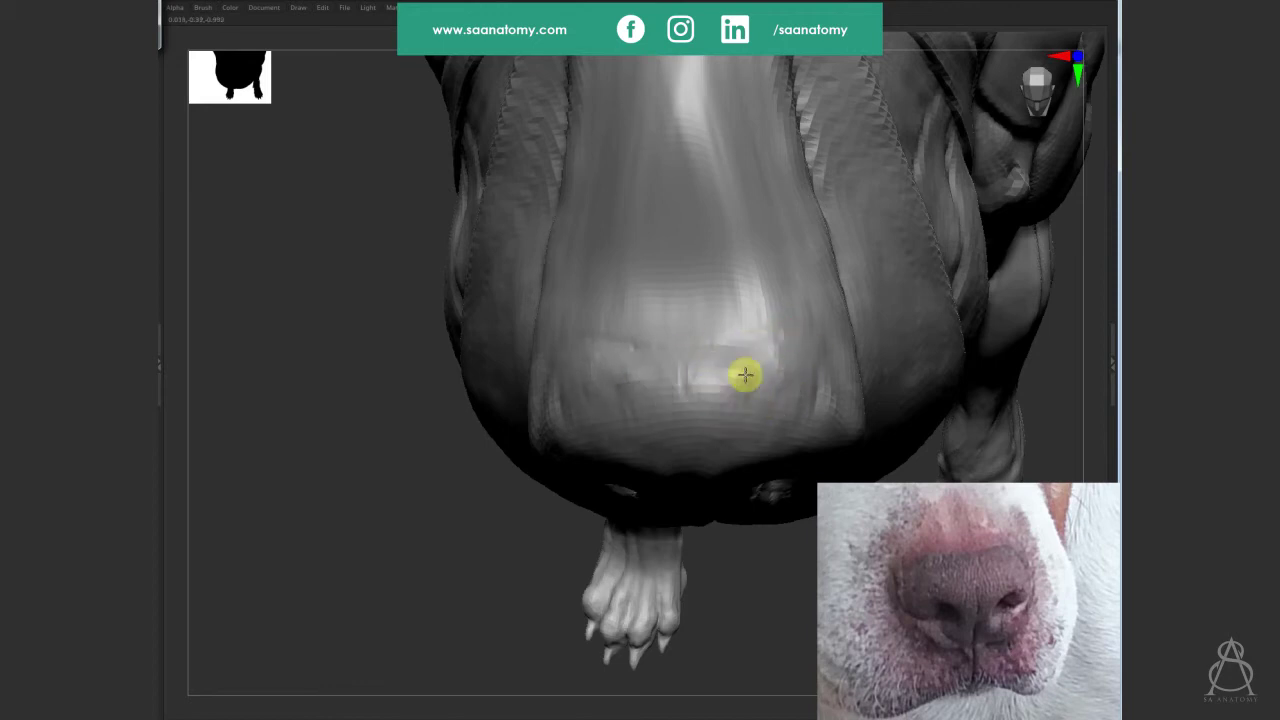
mouse_move(683, 387)
right_down()
mouse_move(566, 406)
mouse_move(517, 434)
mouse_move(689, 349)
right_up()
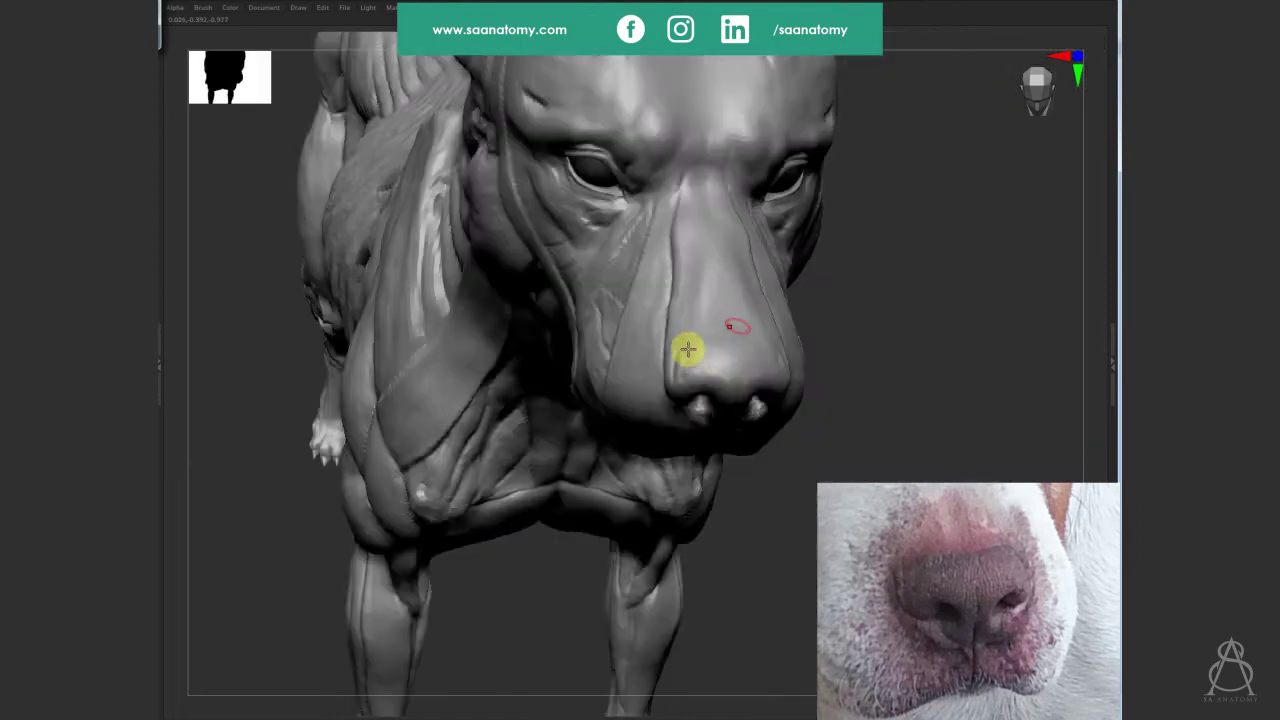
Change the subdivision level with D and zoom out to the shoulder.
key(d)
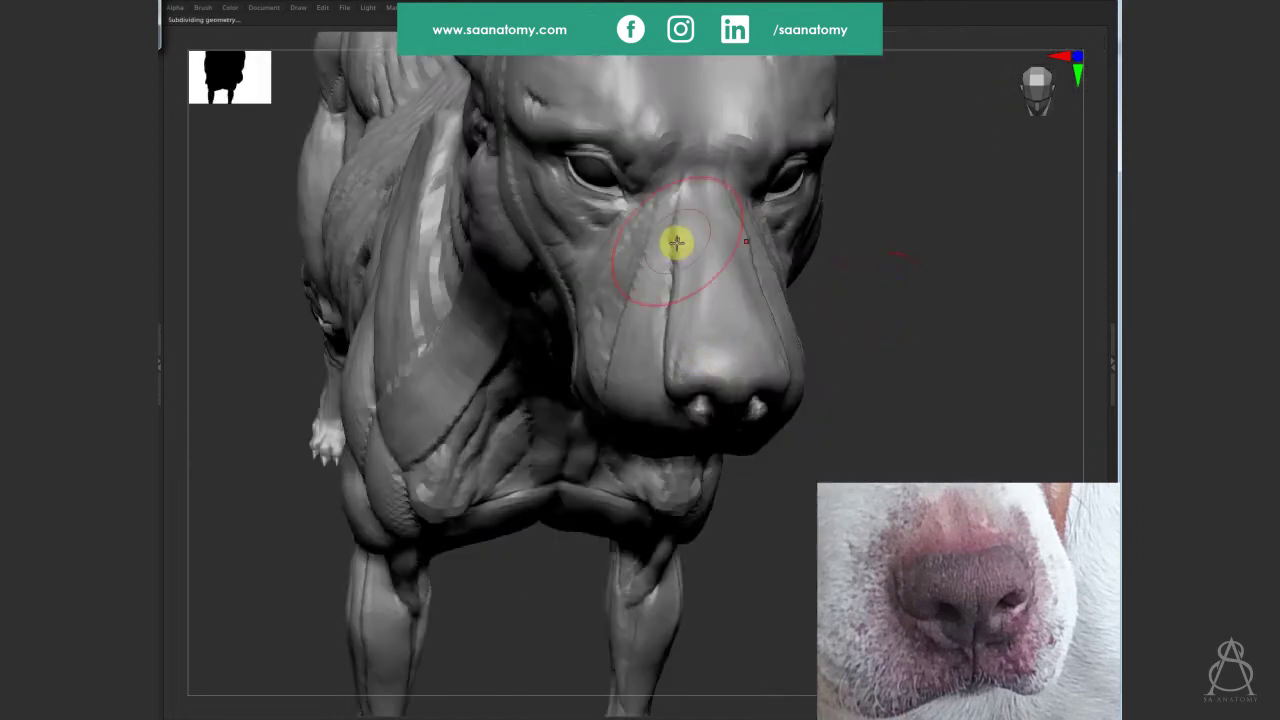
mouse_move(686, 257)
ctrl+right_down()
mouse_move(868, 330)
mouse_move(894, 354)
mouse_move(869, 349)
mouse_move(877, 323)
mouse_move(748, 328)
mouse_move(731, 243)
ctrl+right_up()
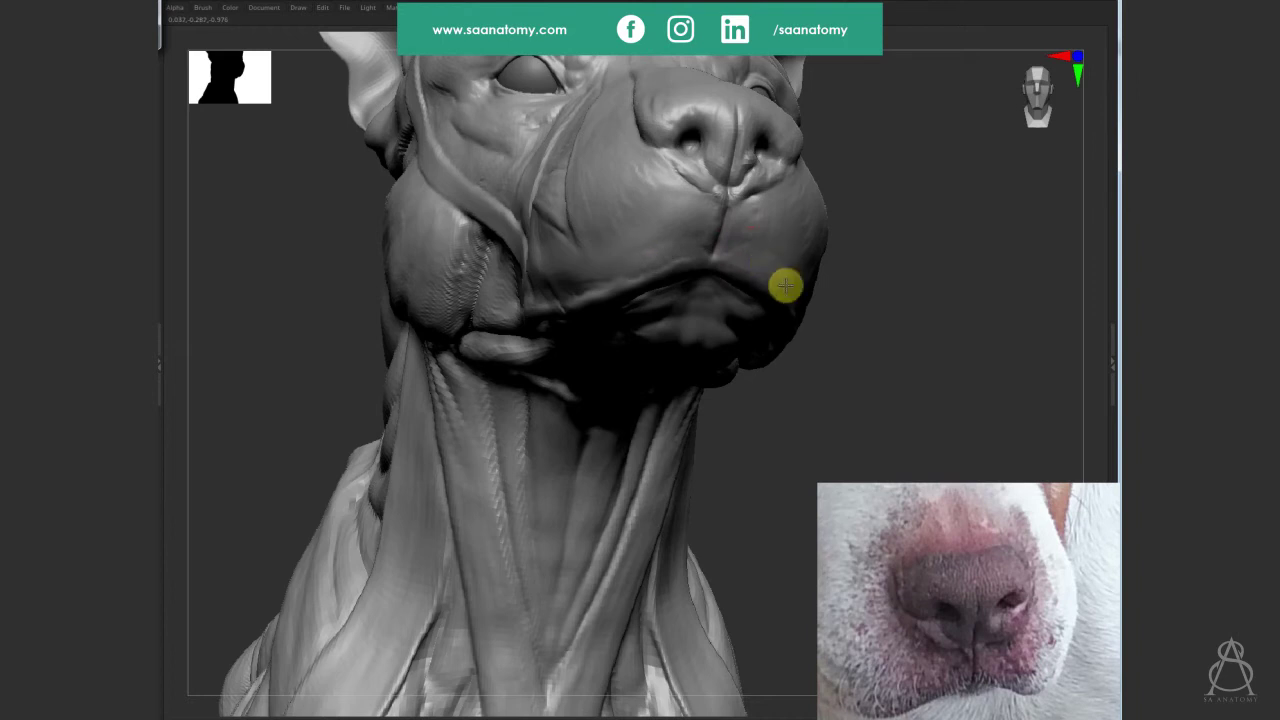
drag(786, 283, 770, 259)
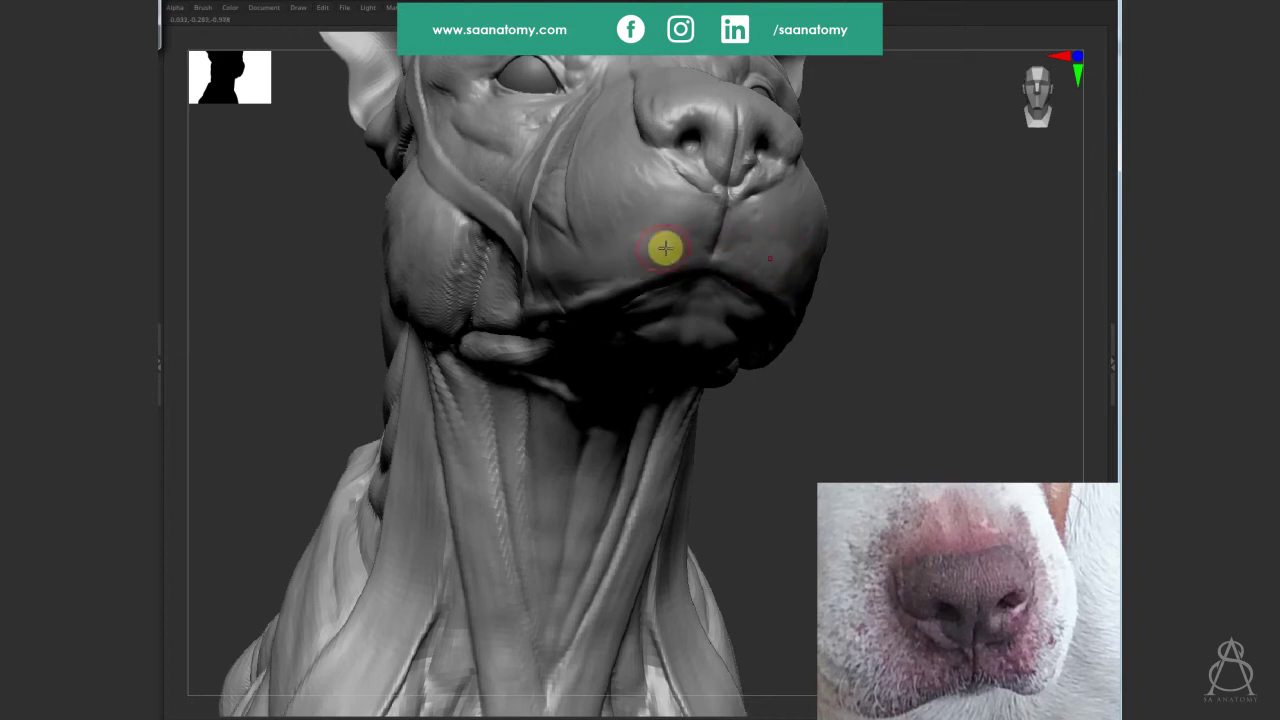
mouse_move(923, 292)
mouse_down()
mouse_move(851, 323)
mouse_move(897, 306)
mouse_move(907, 327)
mouse_move(837, 349)
mouse_move(911, 349)
mouse_move(941, 489)
mouse_up()
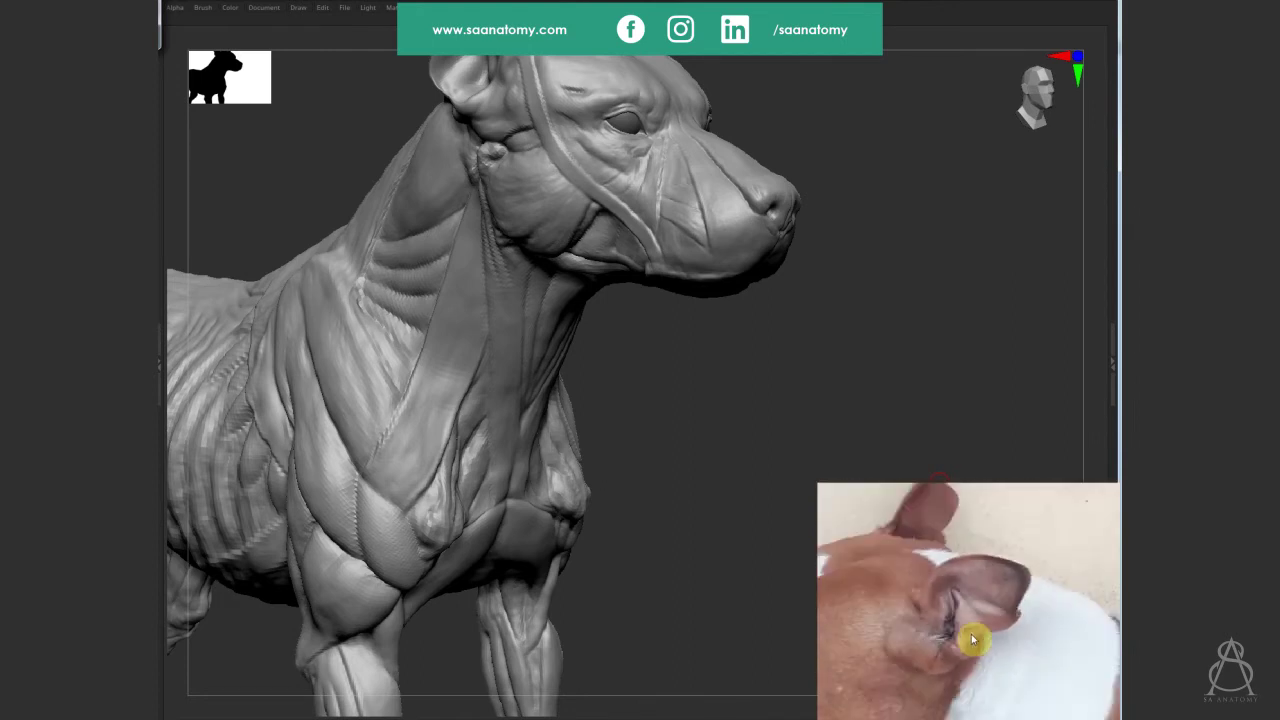
Sculpt inside the ear with a clay brush, then smooth its upper rim and inner base.
drag(754, 421, 754, 411)
drag(674, 403, 707, 527)
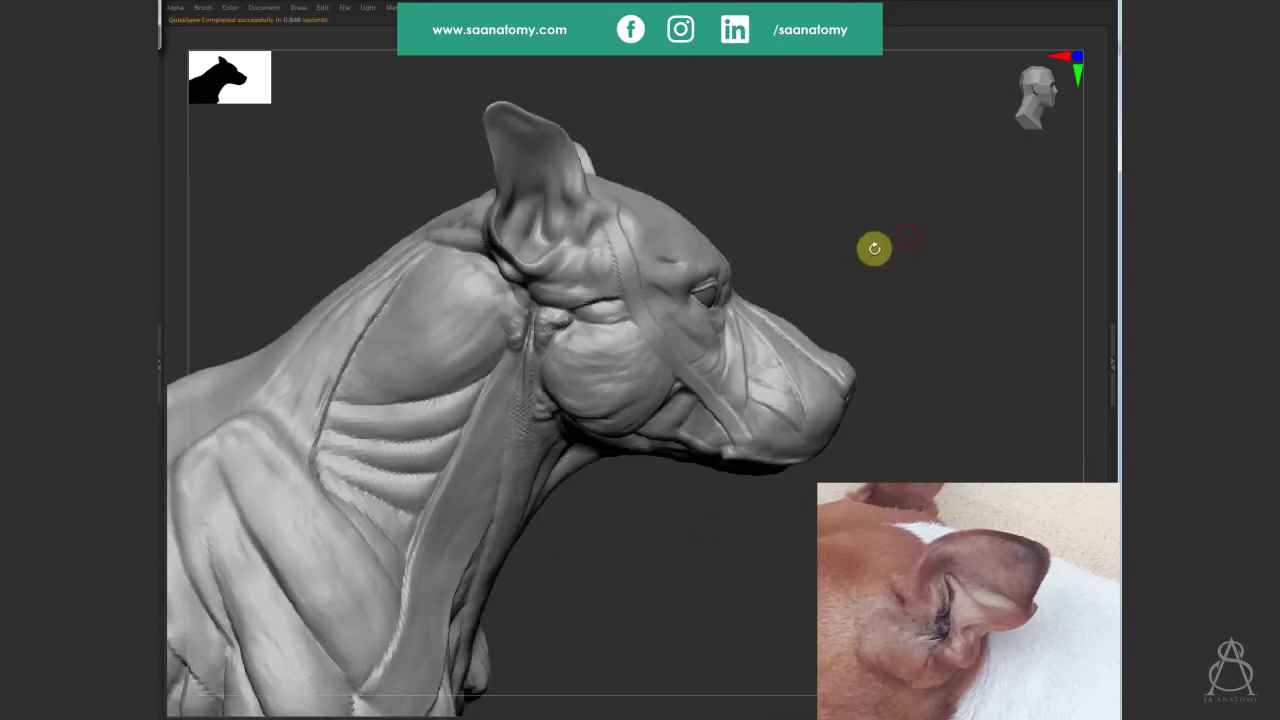
mouse_move(871, 249)
mouse_down()
mouse_move(914, 317)
mouse_move(620, 451)
mouse_move(620, 412)
mouse_move(551, 406)
mouse_move(620, 400)
mouse_move(614, 383)
mouse_move(638, 372)
mouse_up()
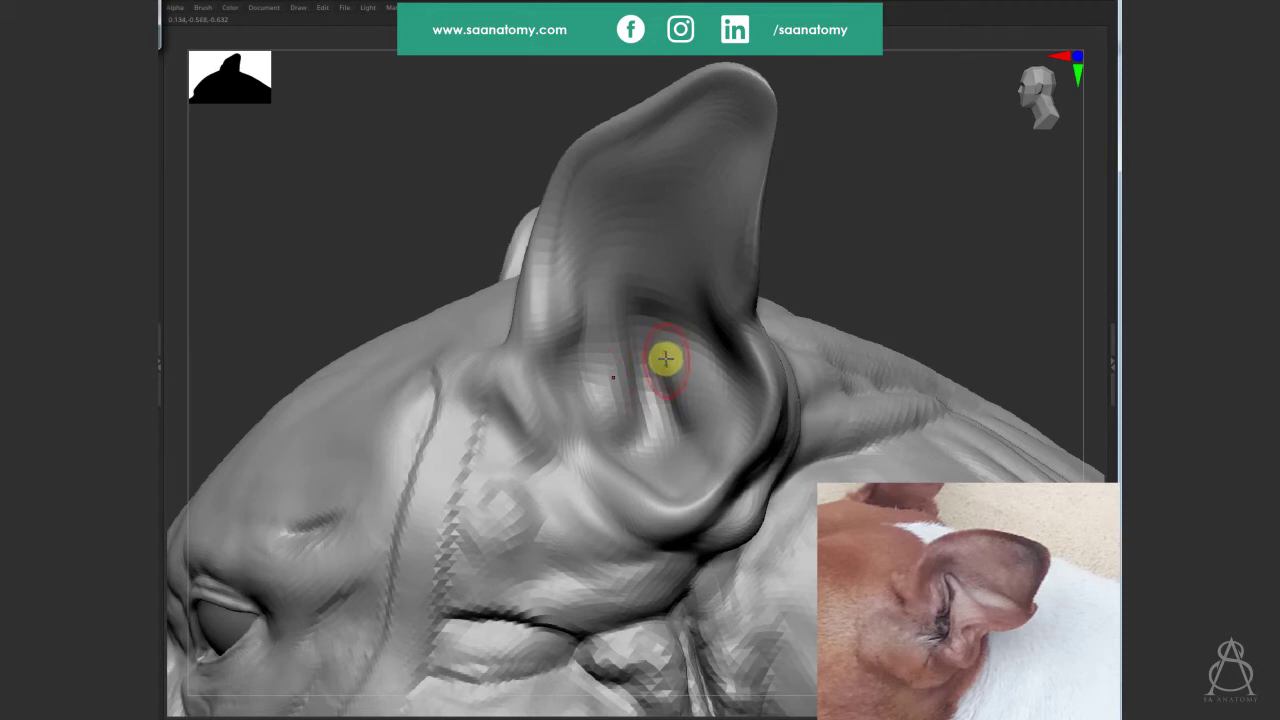
mouse_move(660, 356)
shift+mouse_down()
mouse_move(597, 380)
mouse_move(551, 286)
mouse_move(571, 406)
mouse_move(539, 487)
shift+mouse_up()
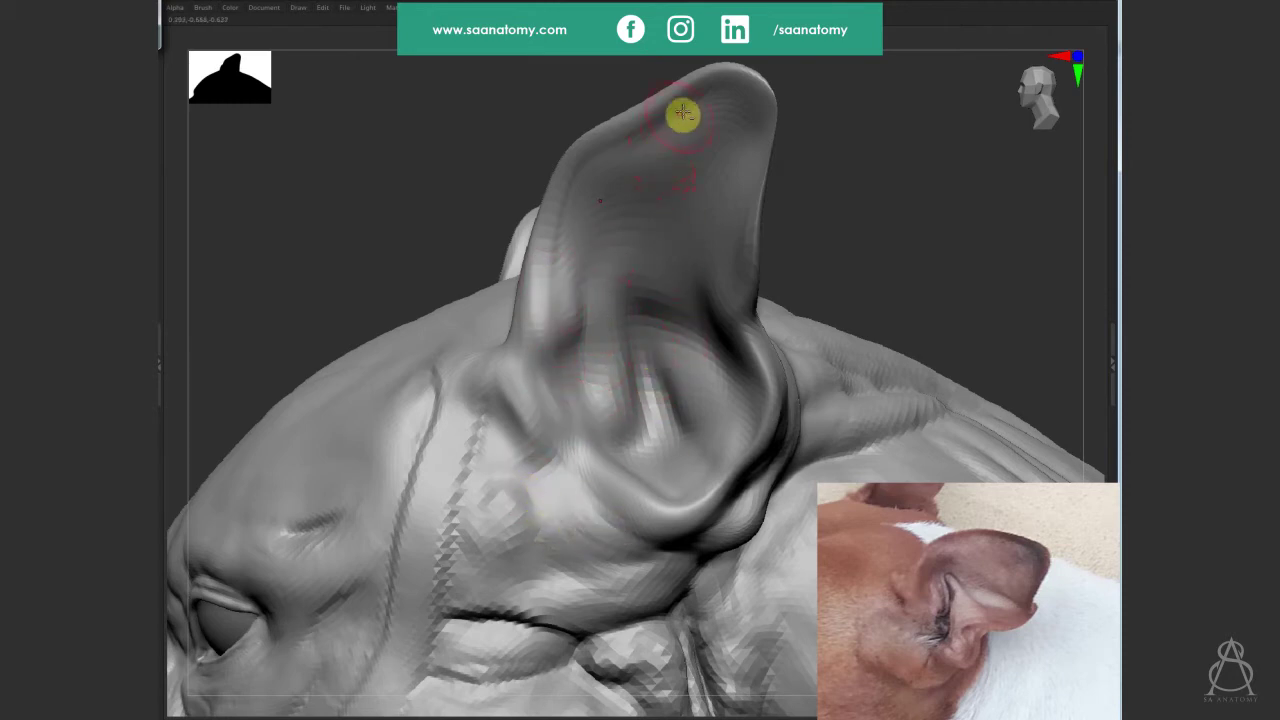
mouse_move(683, 114)
shift+mouse_down()
mouse_move(570, 210)
mouse_move(637, 337)
mouse_move(626, 406)
mouse_move(629, 309)
mouse_move(691, 323)
mouse_move(634, 311)
mouse_move(704, 433)
mouse_move(677, 423)
mouse_move(651, 491)
mouse_move(686, 454)
mouse_move(657, 329)
mouse_move(697, 383)
mouse_move(734, 214)
mouse_move(646, 262)
mouse_move(726, 234)
mouse_move(691, 260)
mouse_move(706, 237)
mouse_move(671, 118)
mouse_move(606, 229)
mouse_move(569, 246)
shift+mouse_up()
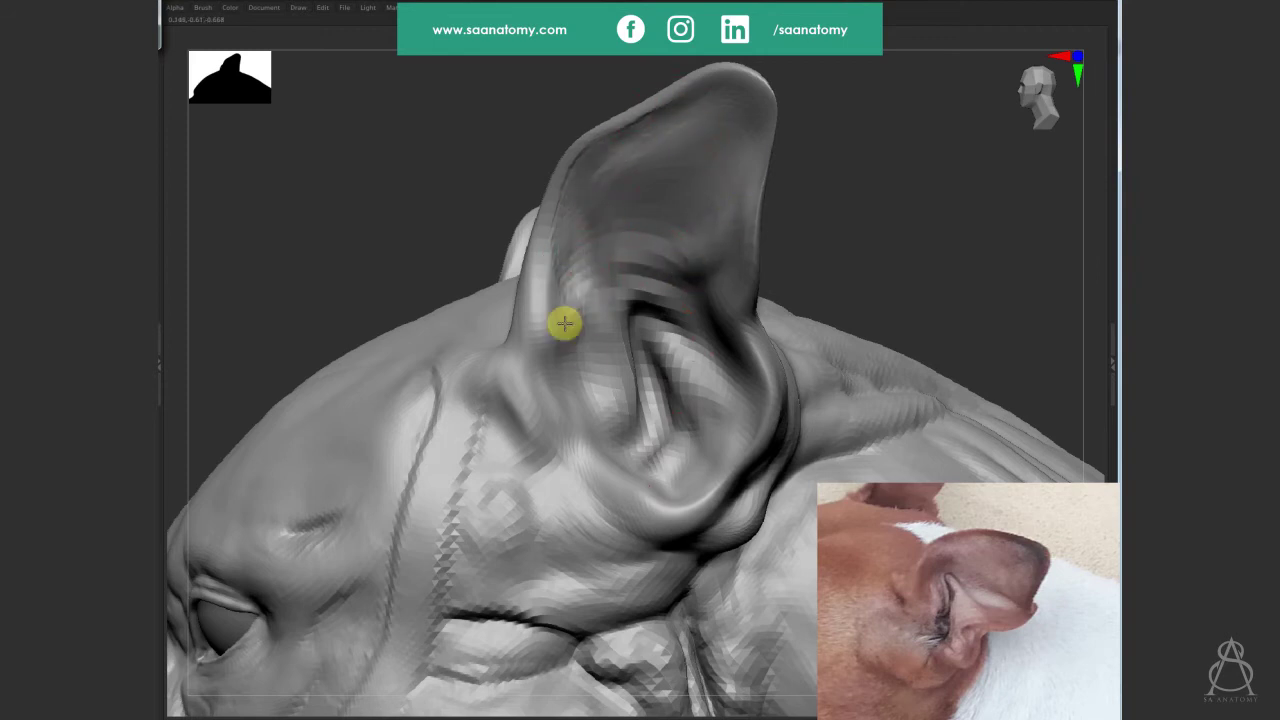
mouse_move(565, 357)
shift+mouse_down()
mouse_move(511, 429)
mouse_move(600, 440)
mouse_move(698, 90)
shift+mouse_up()
mouse_move(714, 251)
mouse_down()
mouse_move(477, 306)
mouse_move(636, 622)
mouse_up()
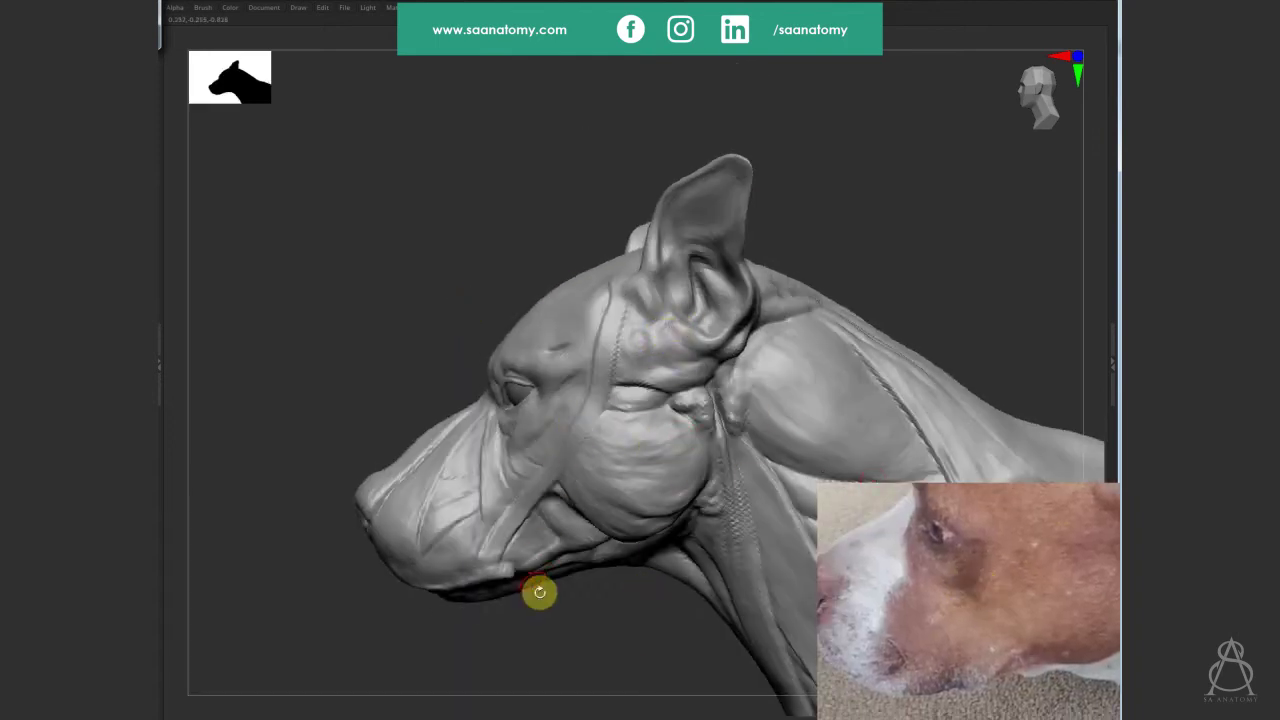
mouse_move(533, 563)
right_down()
mouse_move(551, 523)
mouse_move(535, 570)
right_up()
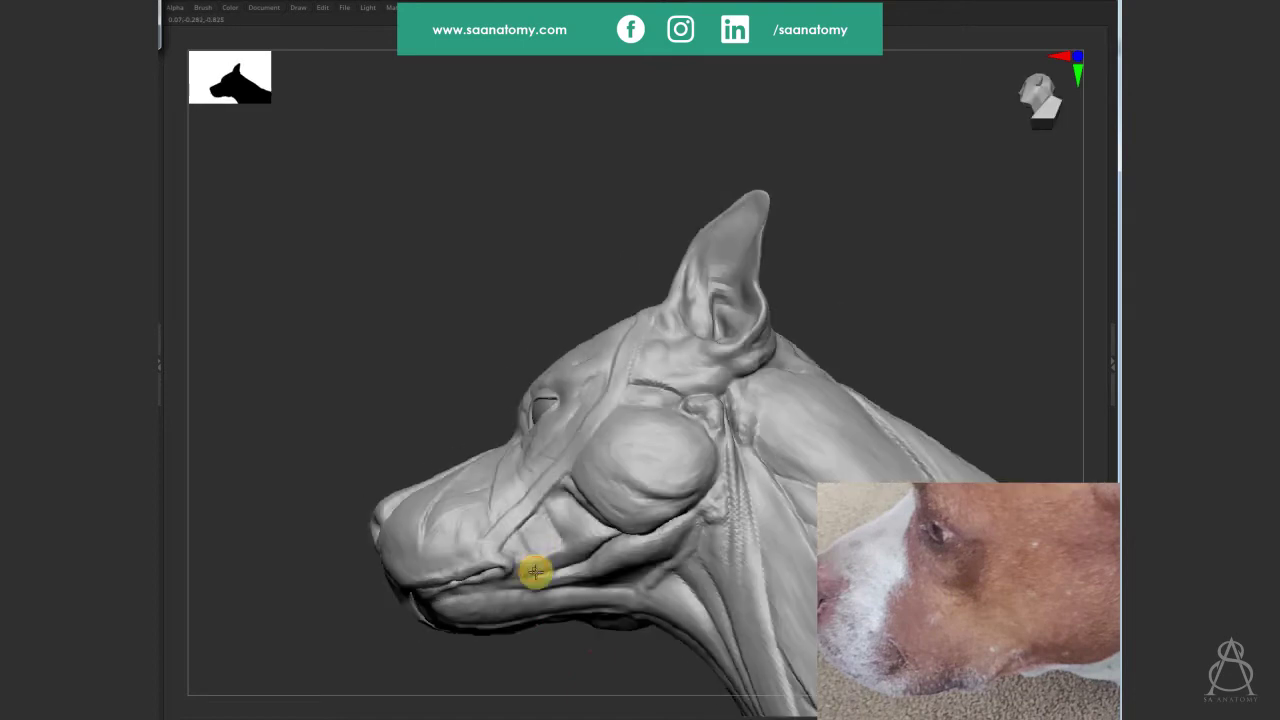
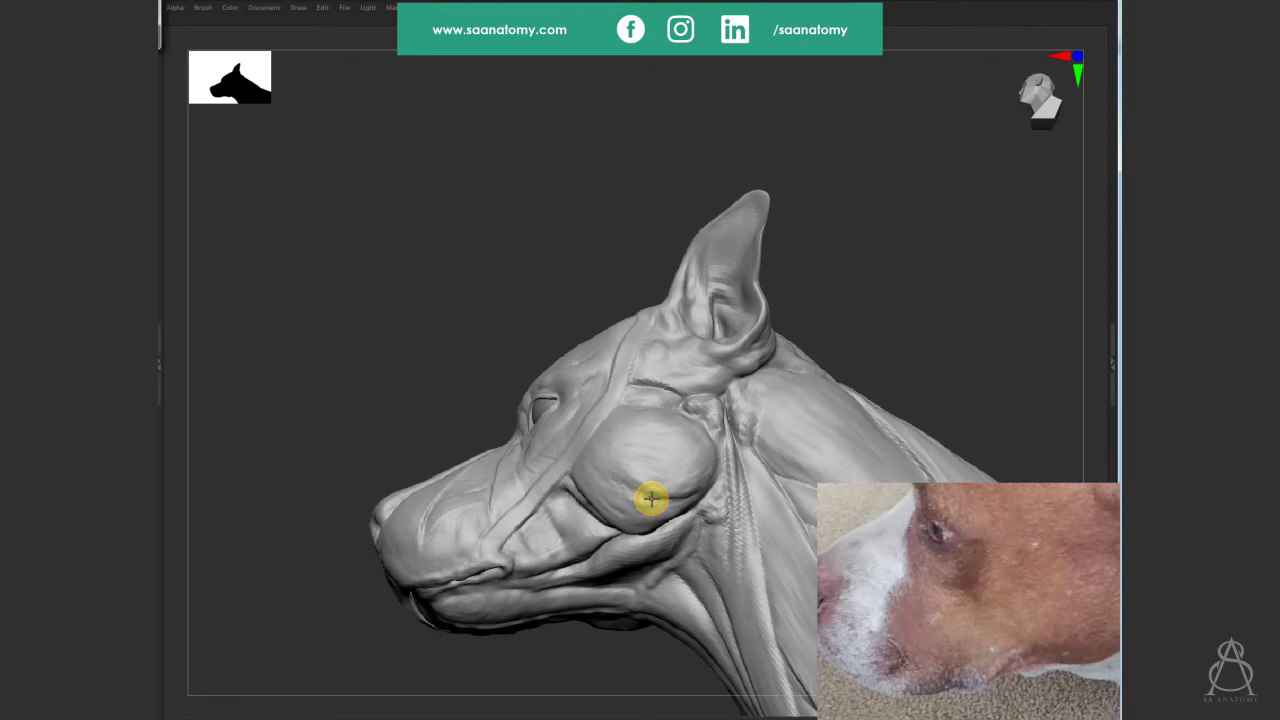
Orbit around the dog's head and ear to inspect them from several angles.
drag(565, 271, 919, 270)
mouse_move(923, 608)
mouse_down()
mouse_move(951, 260)
mouse_move(575, 409)
mouse_move(551, 500)
mouse_up()
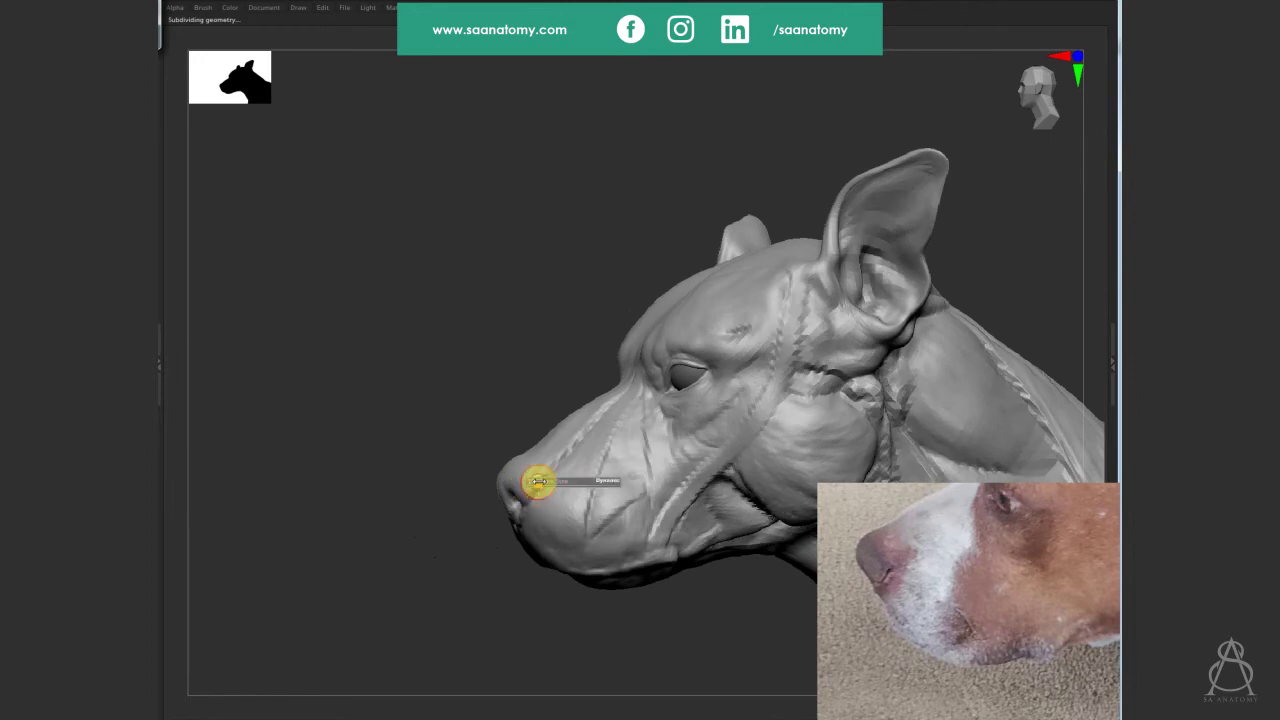
mouse_move(526, 310)
mouse_down()
mouse_move(777, 321)
mouse_move(885, 354)
mouse_move(900, 271)
mouse_move(684, 369)
mouse_move(677, 417)
mouse_up()
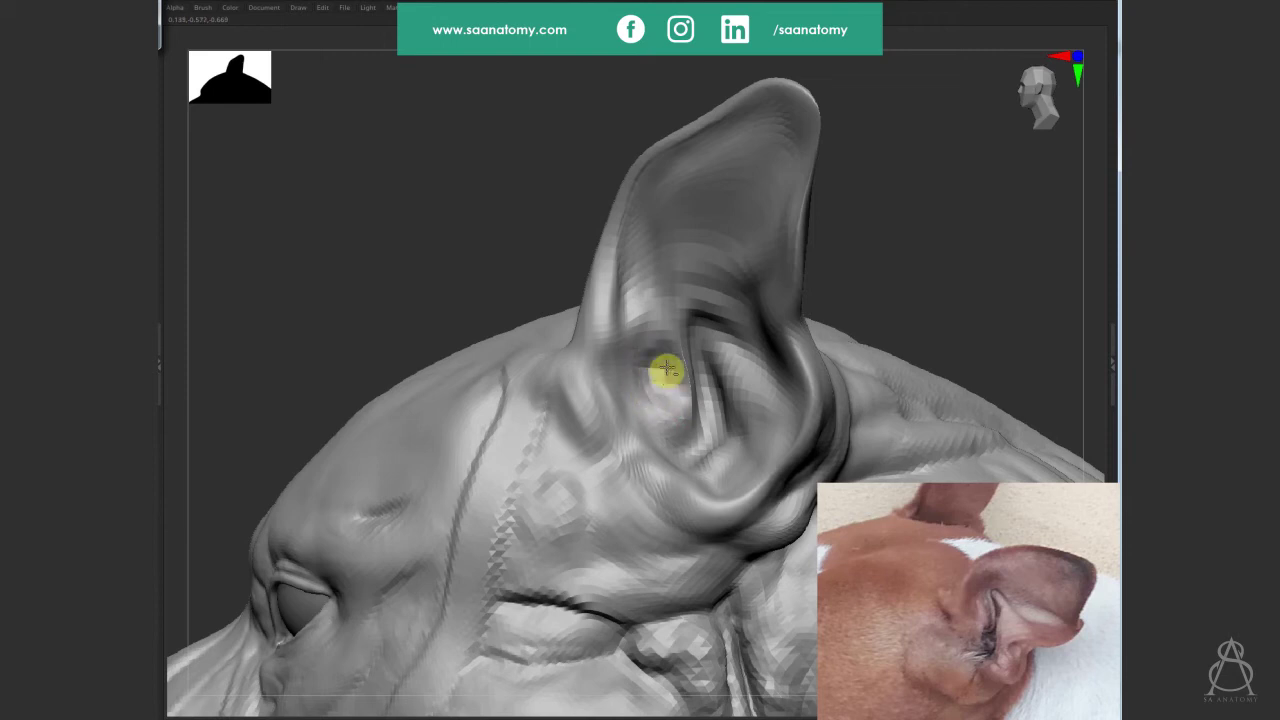
mouse_move(670, 450)
right_down()
mouse_move(729, 449)
mouse_move(700, 460)
right_up()
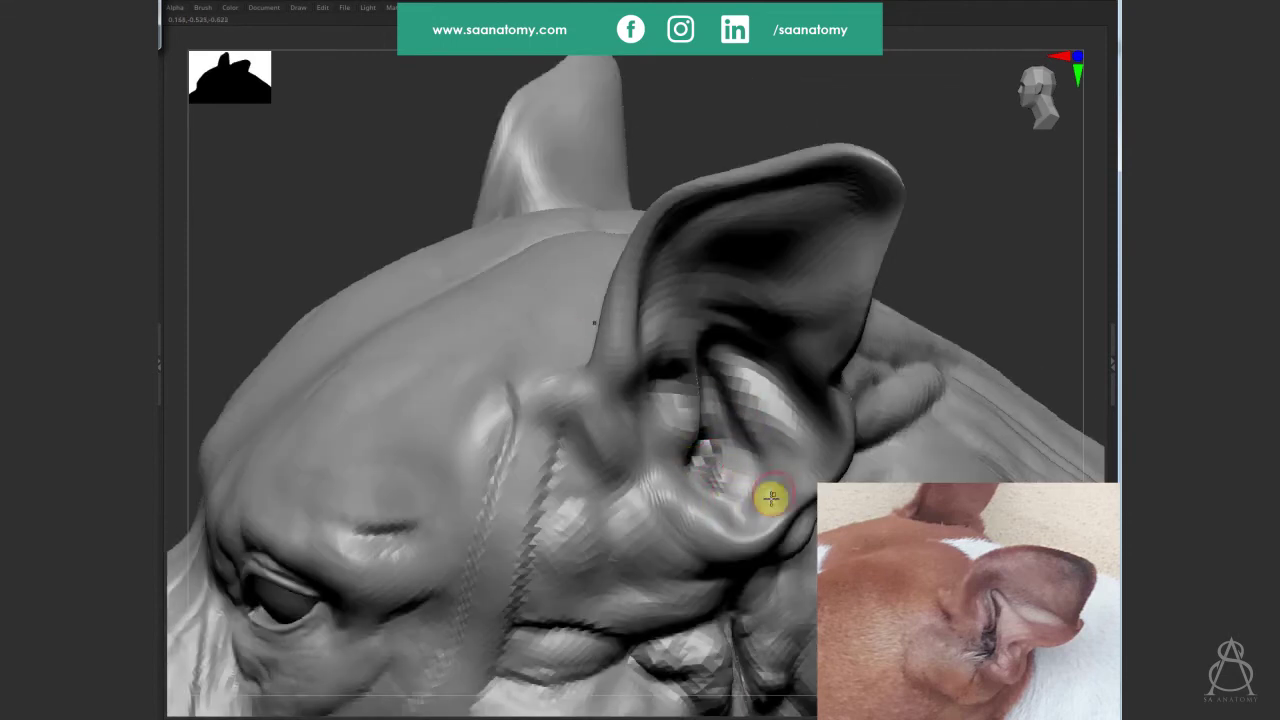
mouse_move(771, 500)
right_down()
mouse_move(709, 340)
mouse_move(880, 294)
right_up()
right_drag(975, 240, 671, 334)
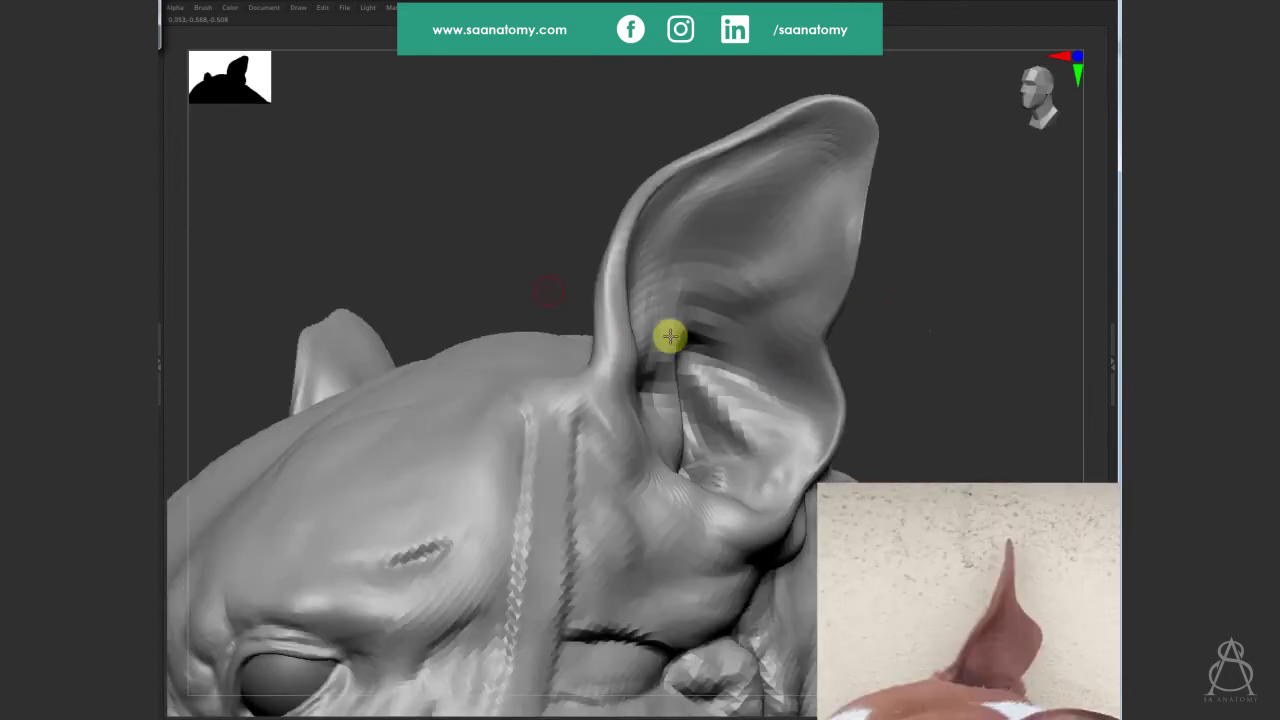
click(202, 7)
mouse_move(450, 400)
right_down()
mouse_move(612, 322)
mouse_move(630, 255)
right_up()
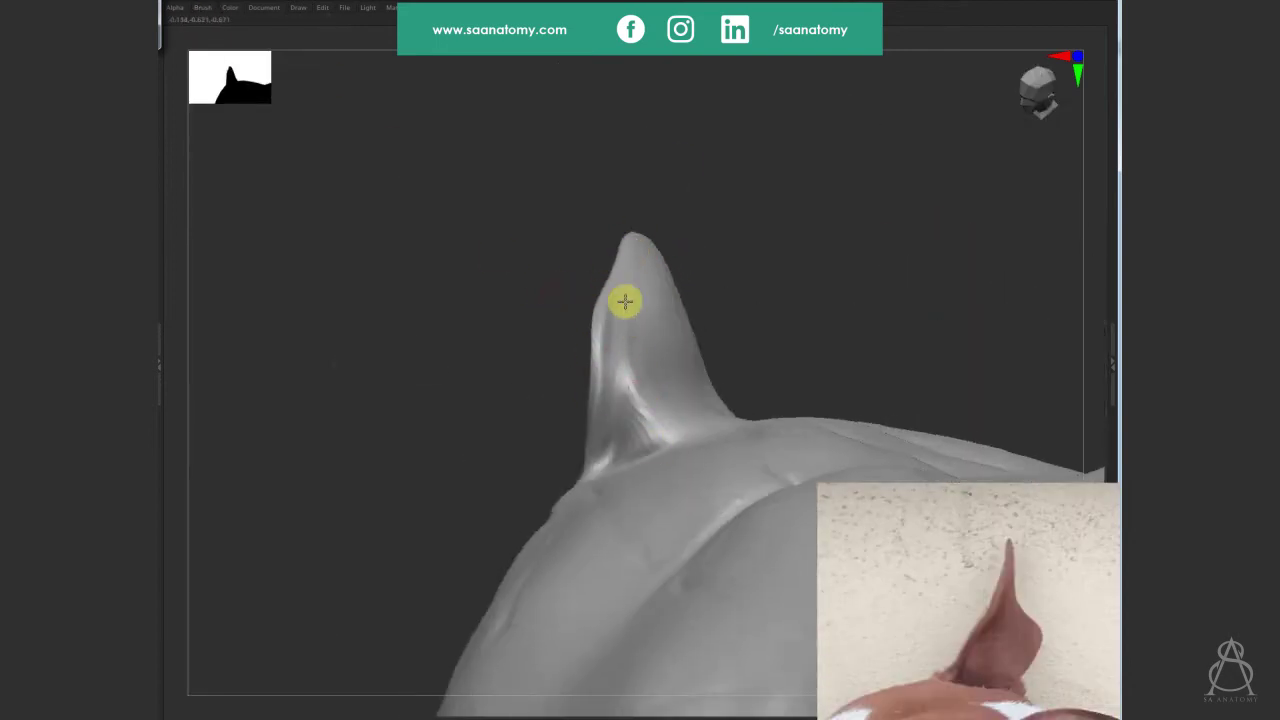
mouse_move(615, 334)
right_down()
mouse_move(723, 303)
mouse_move(673, 207)
right_up()
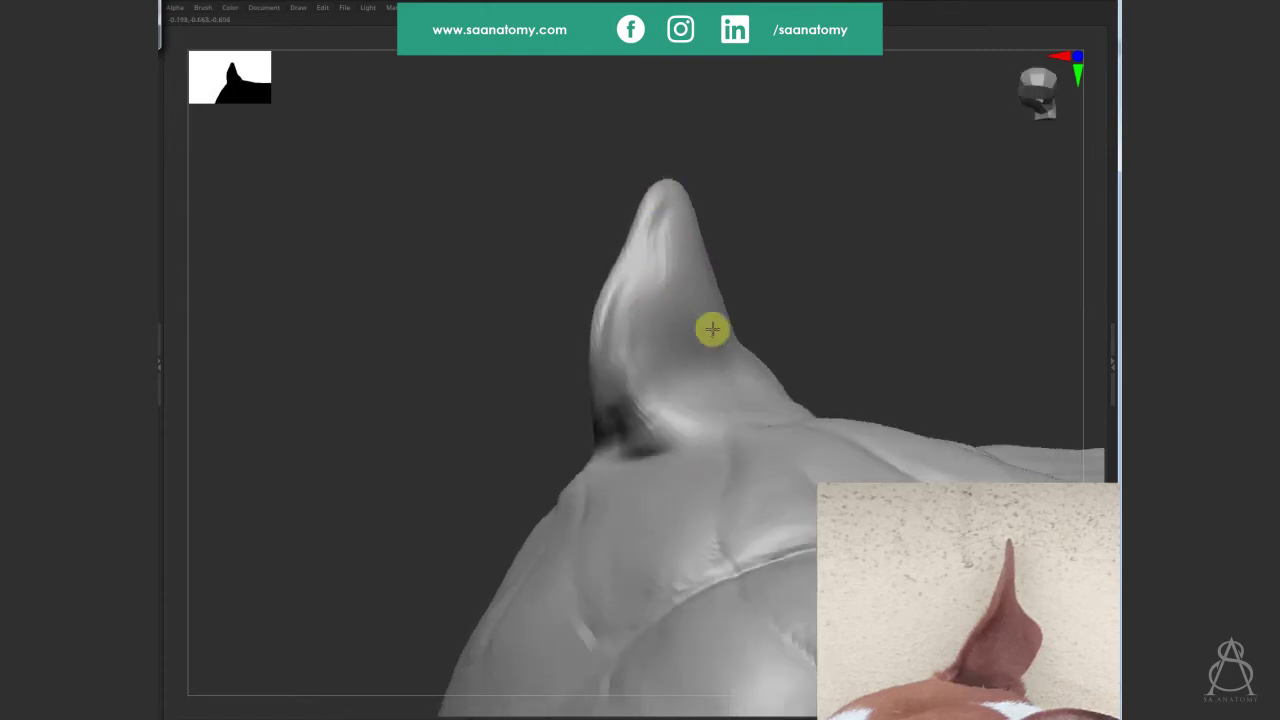
right_drag(718, 410, 709, 207)
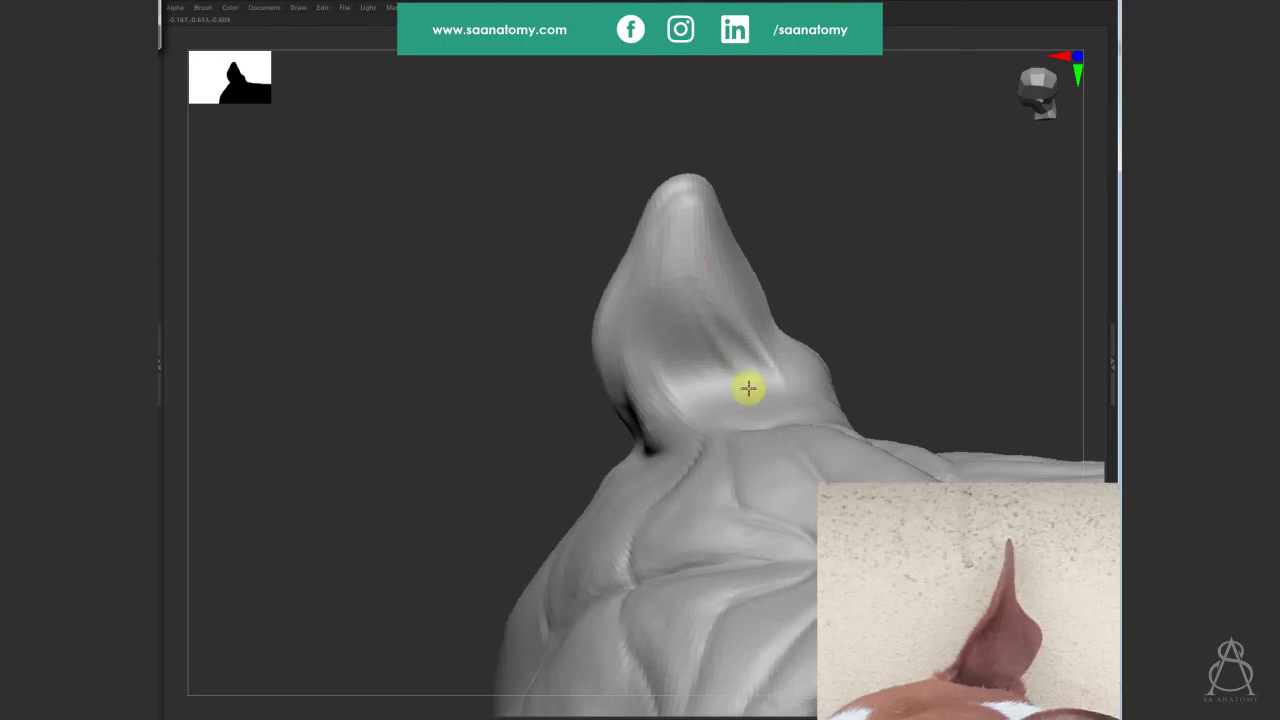
right_drag(806, 224, 842, 343)
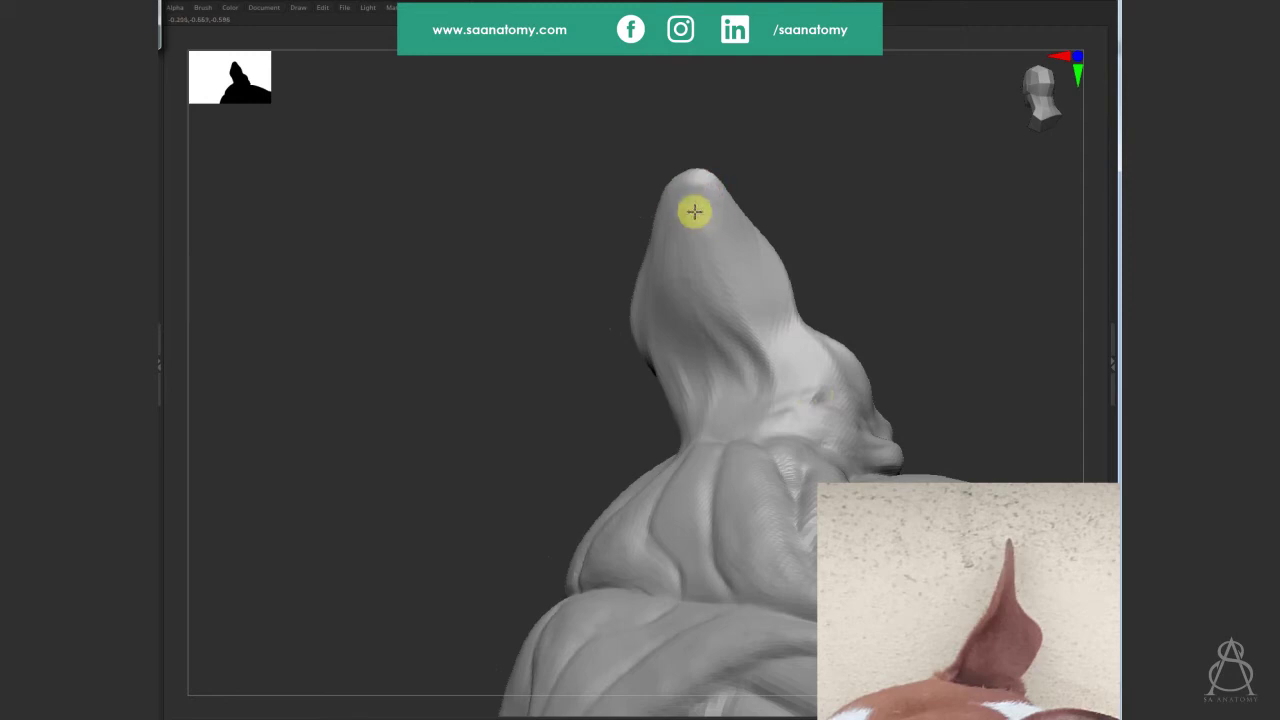
mouse_move(762, 271)
right_down()
mouse_move(897, 174)
mouse_move(700, 229)
mouse_move(587, 315)
mouse_move(571, 500)
mouse_move(954, 594)
right_up()
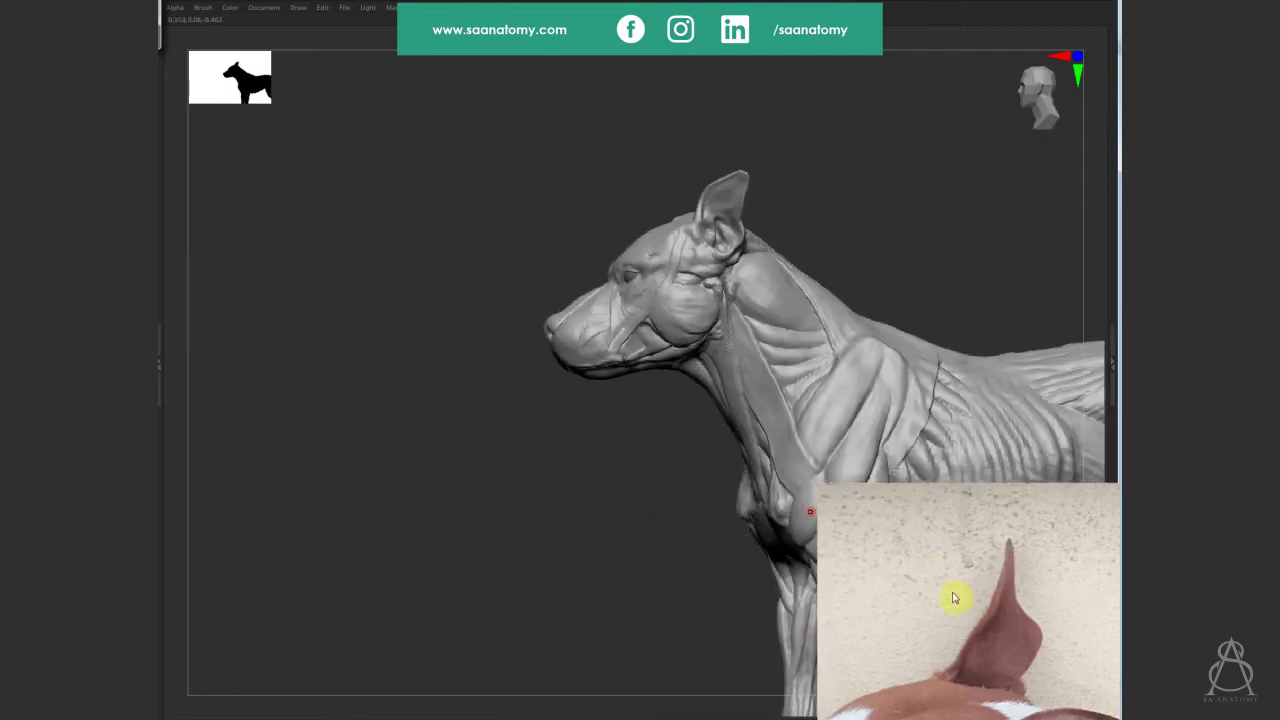
mouse_move(903, 237)
right_down()
mouse_move(880, 217)
mouse_move(886, 174)
mouse_move(797, 194)
mouse_move(897, 294)
mouse_move(943, 286)
mouse_move(920, 314)
right_up()
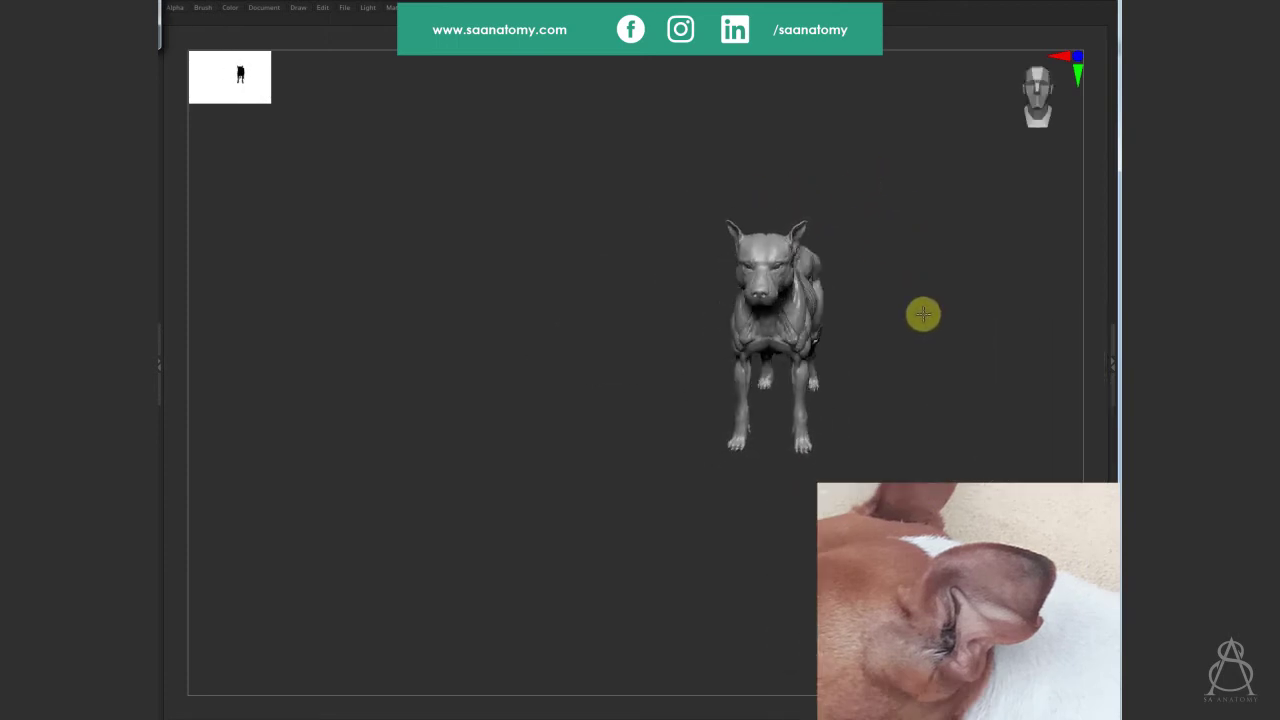
mouse_move(1026, 551)
right_down()
mouse_move(826, 257)
mouse_move(943, 157)
mouse_move(949, 580)
right_up()
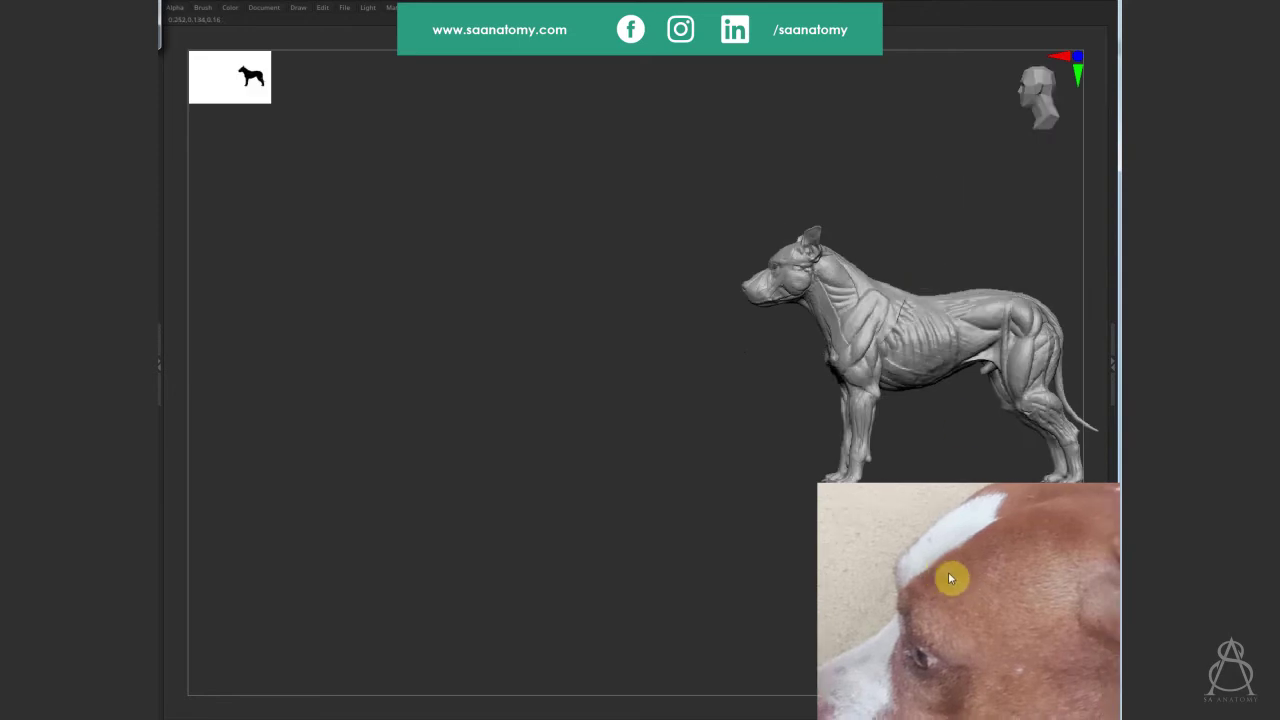
mouse_move(988, 648)
right_down()
mouse_move(909, 217)
mouse_move(940, 306)
mouse_move(863, 374)
mouse_move(751, 281)
right_up()
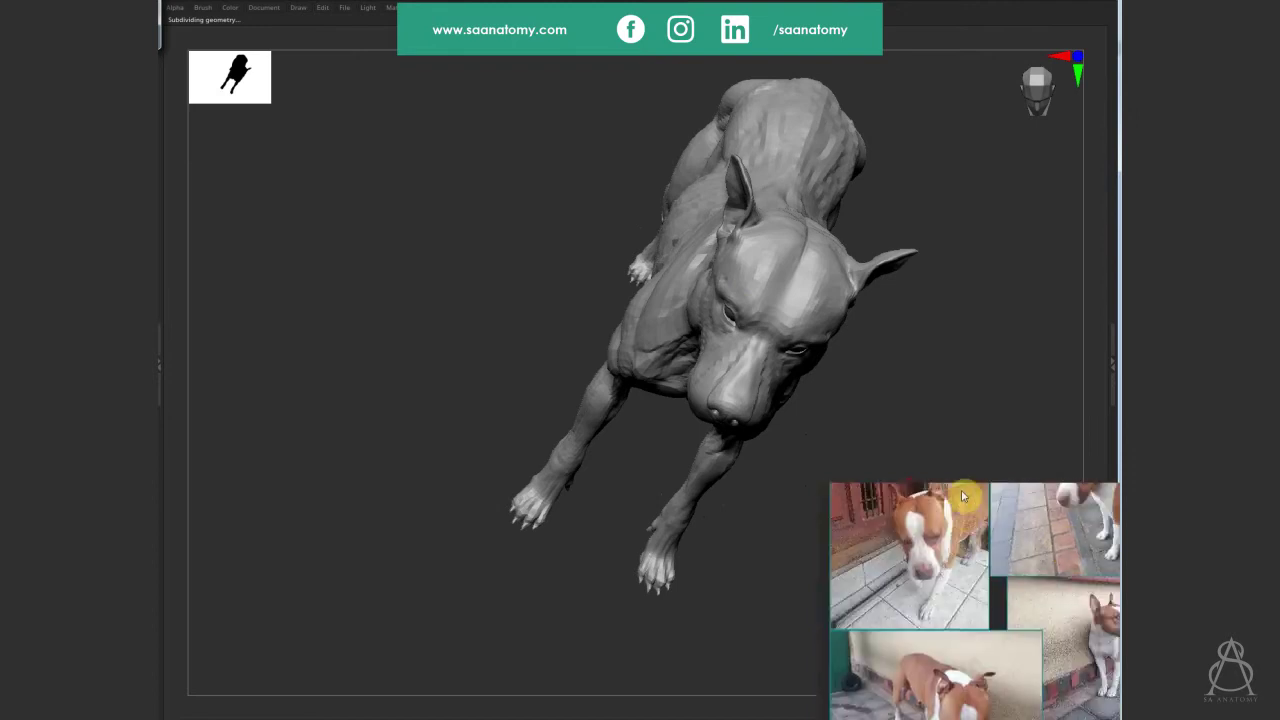
mouse_move(971, 349)
right_down()
mouse_move(981, 401)
mouse_move(710, 267)
right_up()
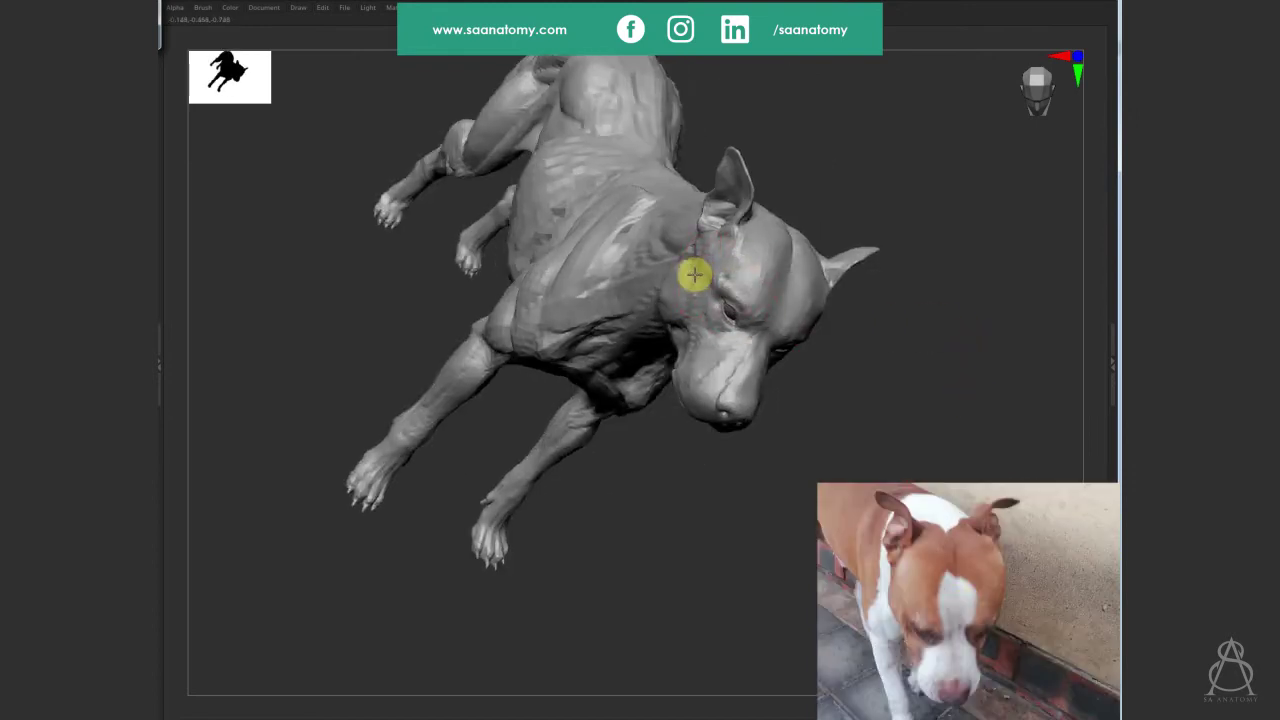
shift+right_drag(953, 287, 959, 318)
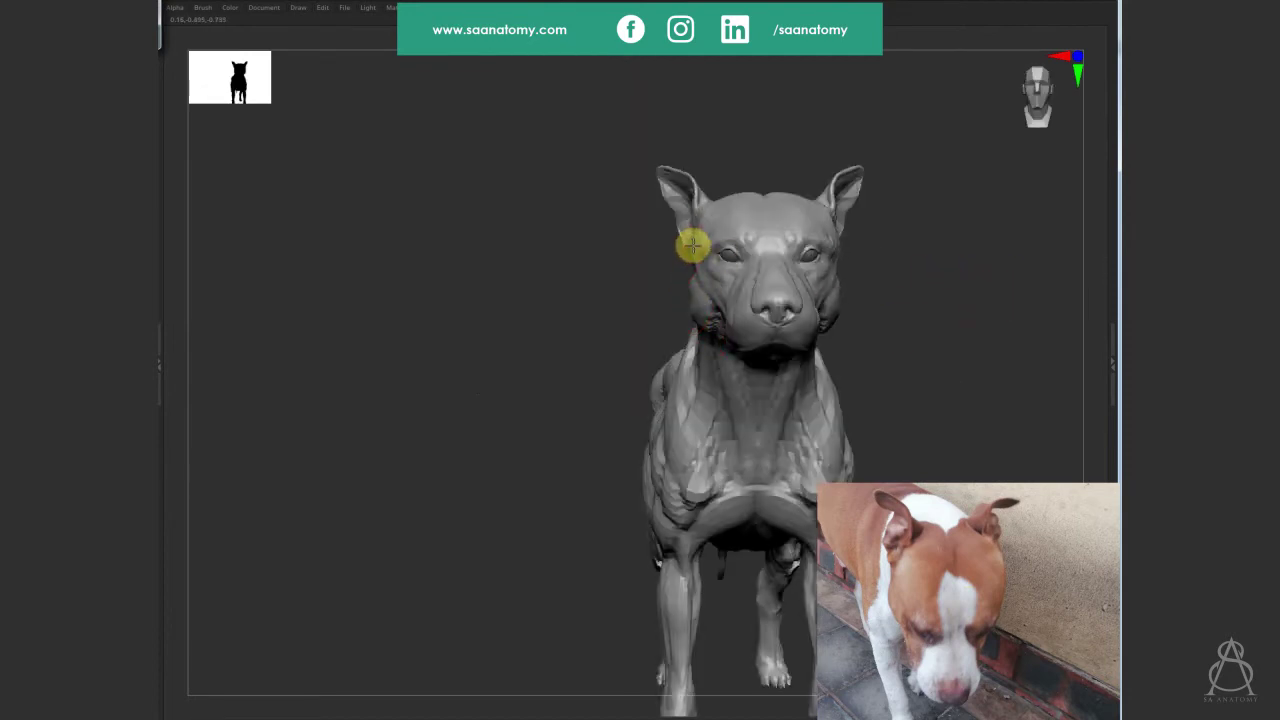
mouse_move(943, 312)
right_down()
mouse_move(989, 233)
mouse_move(929, 217)
mouse_move(946, 203)
mouse_move(869, 205)
mouse_move(897, 257)
mouse_move(751, 320)
mouse_move(801, 327)
mouse_move(686, 337)
mouse_move(860, 266)
mouse_move(897, 160)
mouse_move(978, 375)
mouse_move(886, 371)
mouse_move(903, 317)
mouse_move(986, 314)
mouse_move(951, 337)
mouse_move(917, 229)
mouse_move(874, 214)
mouse_move(889, 206)
mouse_move(771, 431)
mouse_move(727, 424)
right_up()
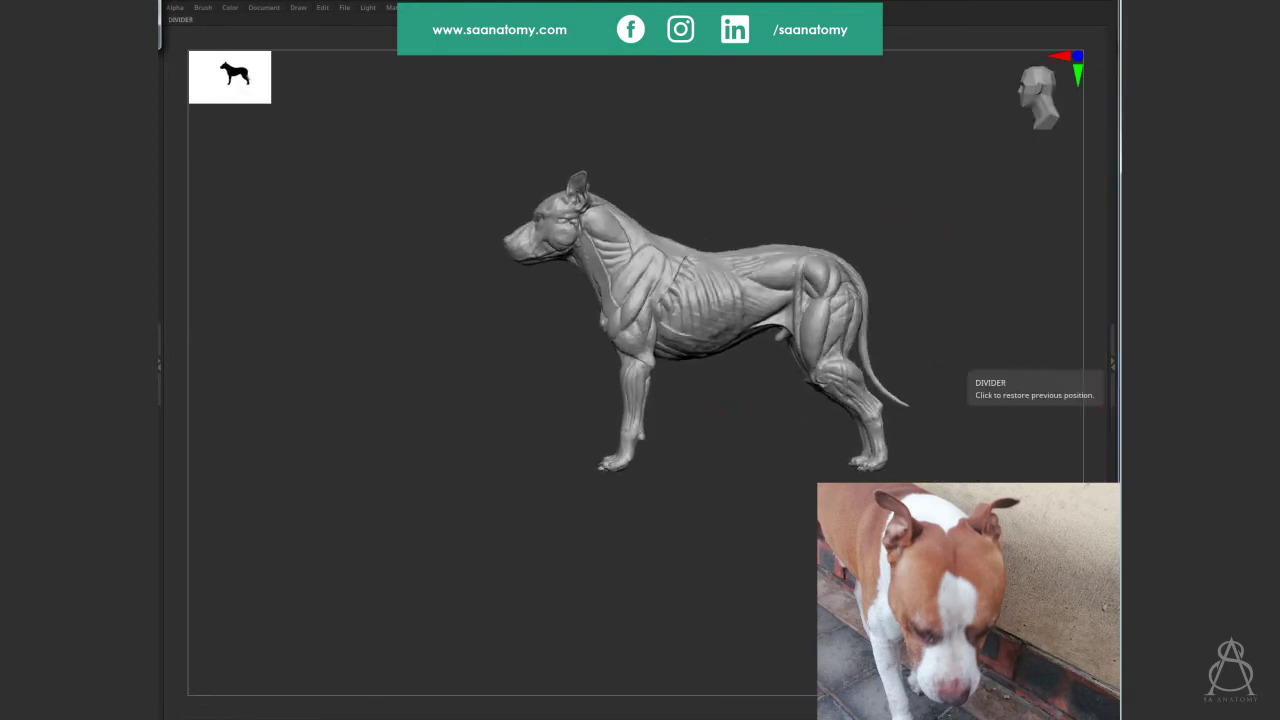
mouse_move(868, 249)
right_down()
mouse_move(871, 200)
mouse_move(883, 271)
right_up()
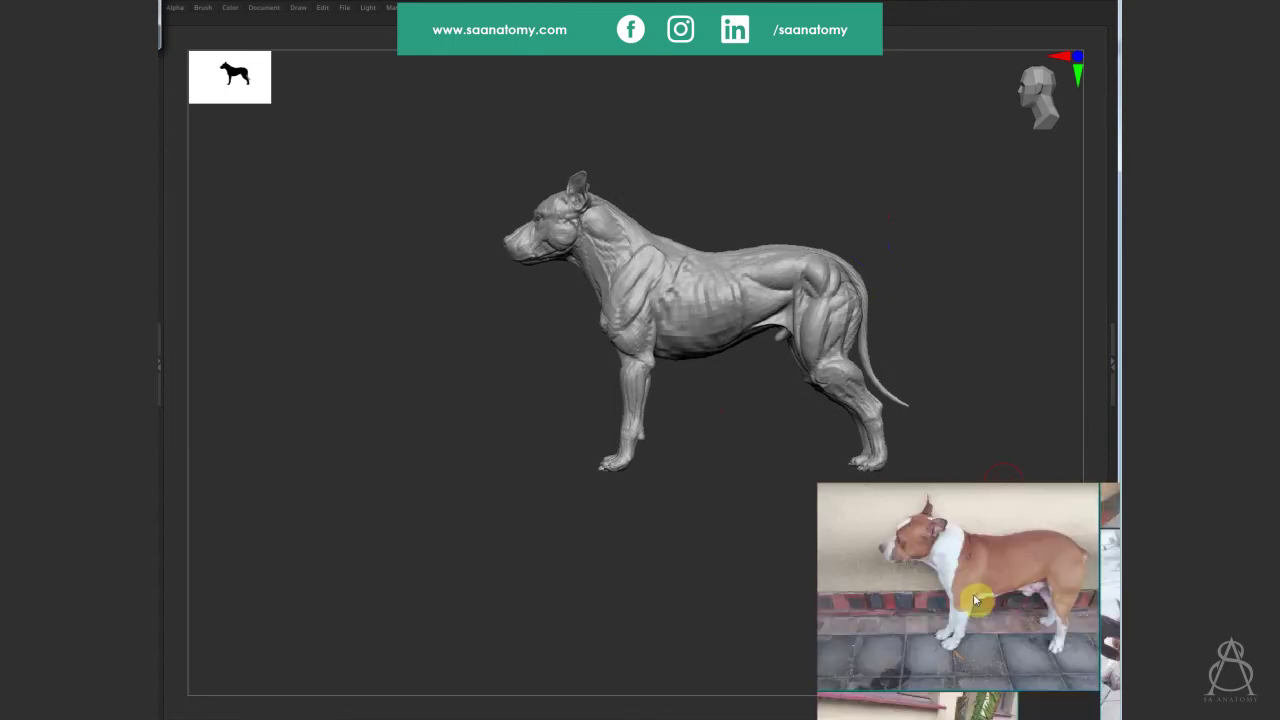
right_drag(903, 246, 891, 320)
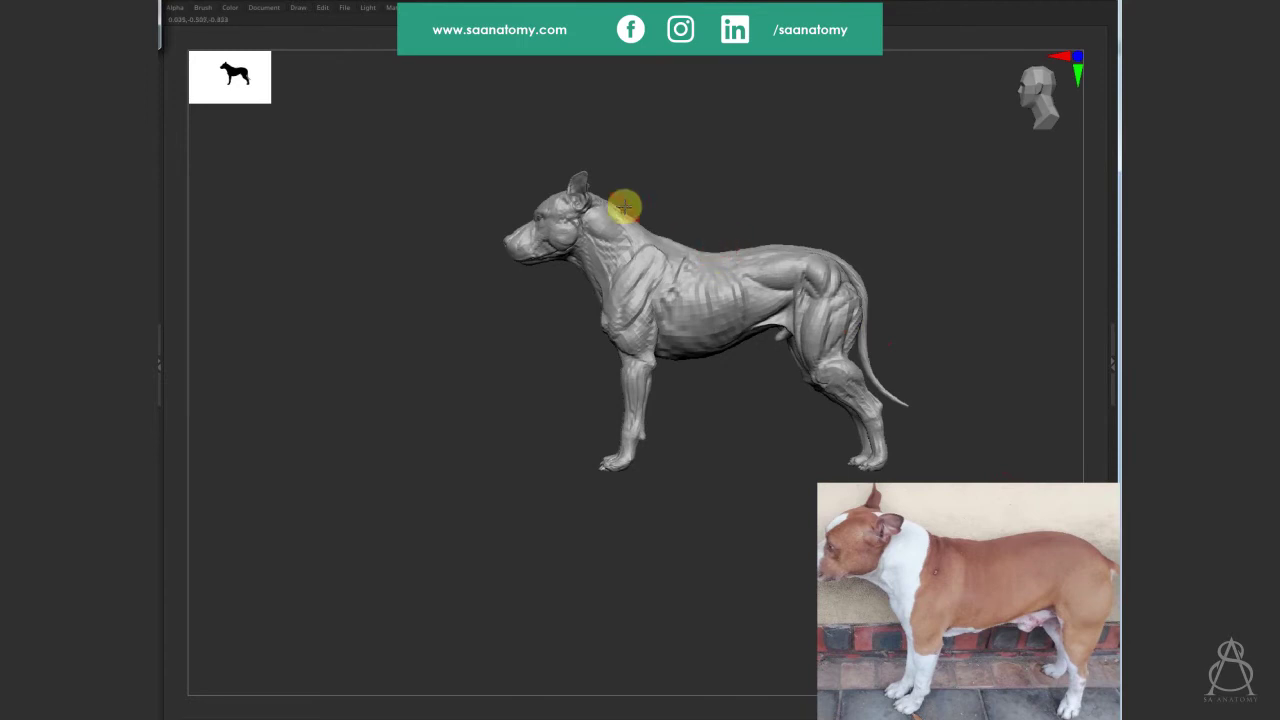
Lasso-mask the head and invert the mask so only the head stays free.
key(space)
click(471, 183)
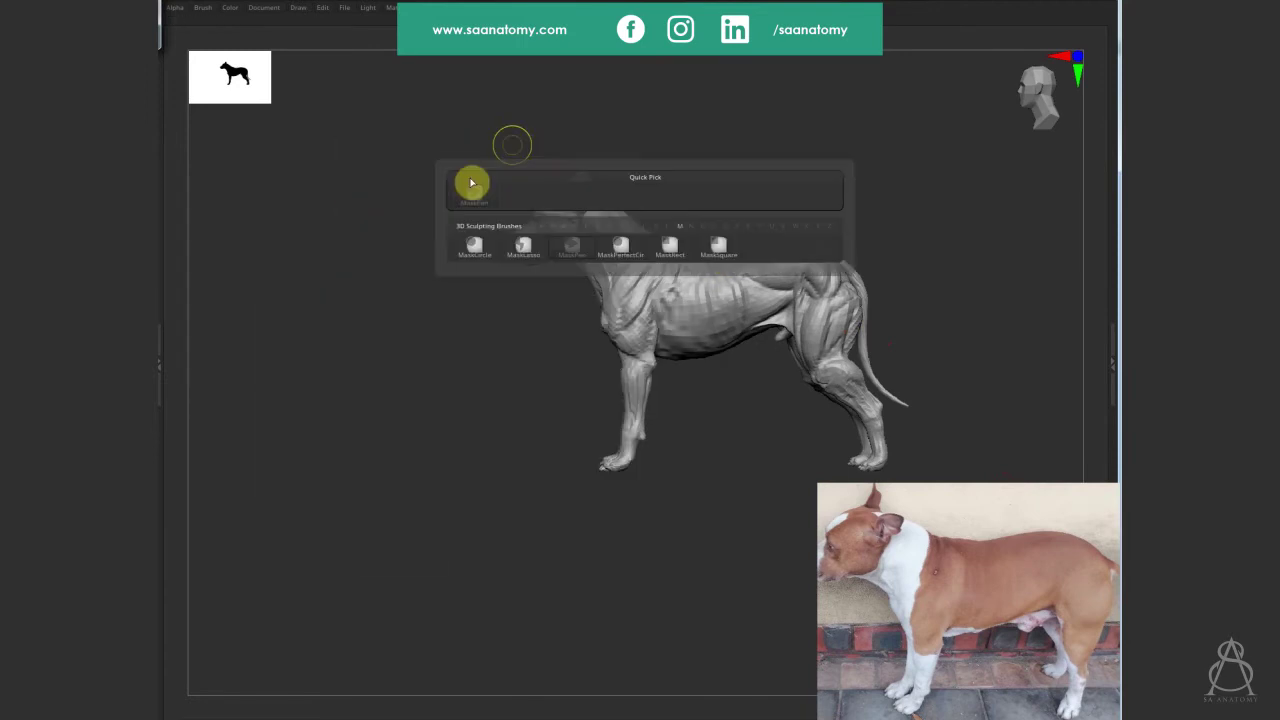
click(557, 186)
mouse_move(500, 135)
ctrl+mouse_down()
mouse_move(650, 183)
mouse_move(600, 130)
ctrl+mouse_up()
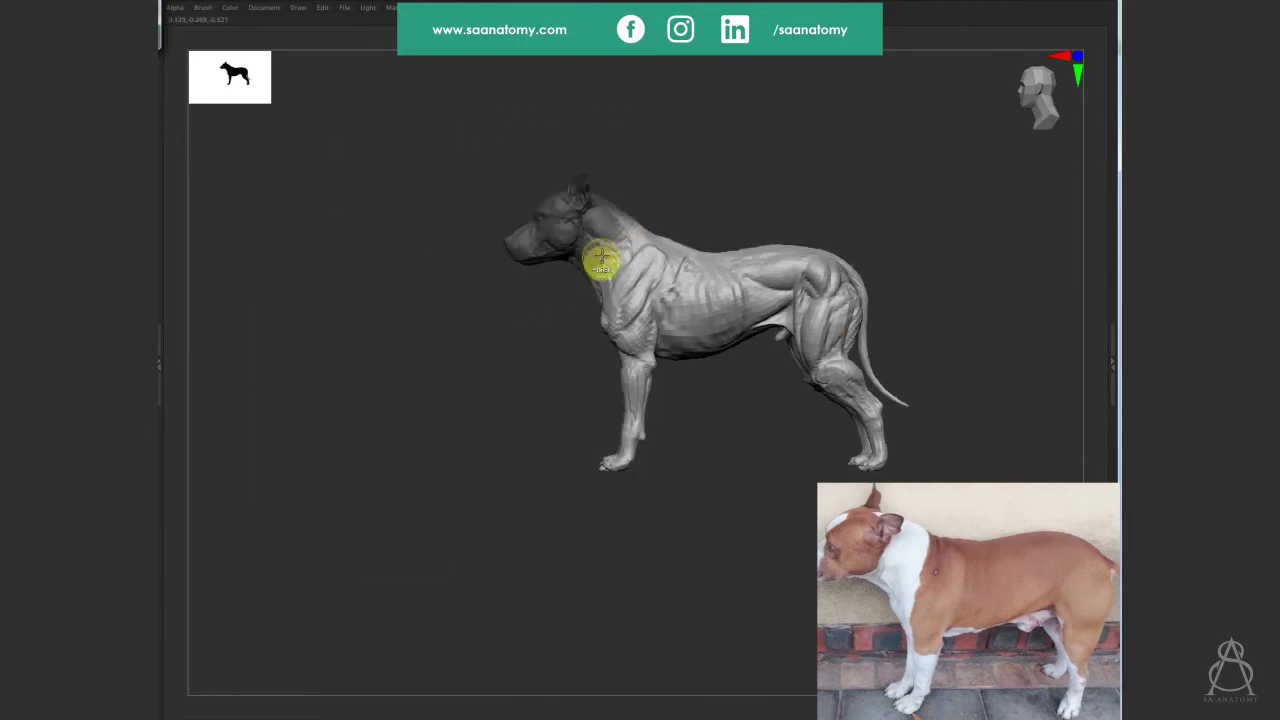
ctrl+click(764, 183)
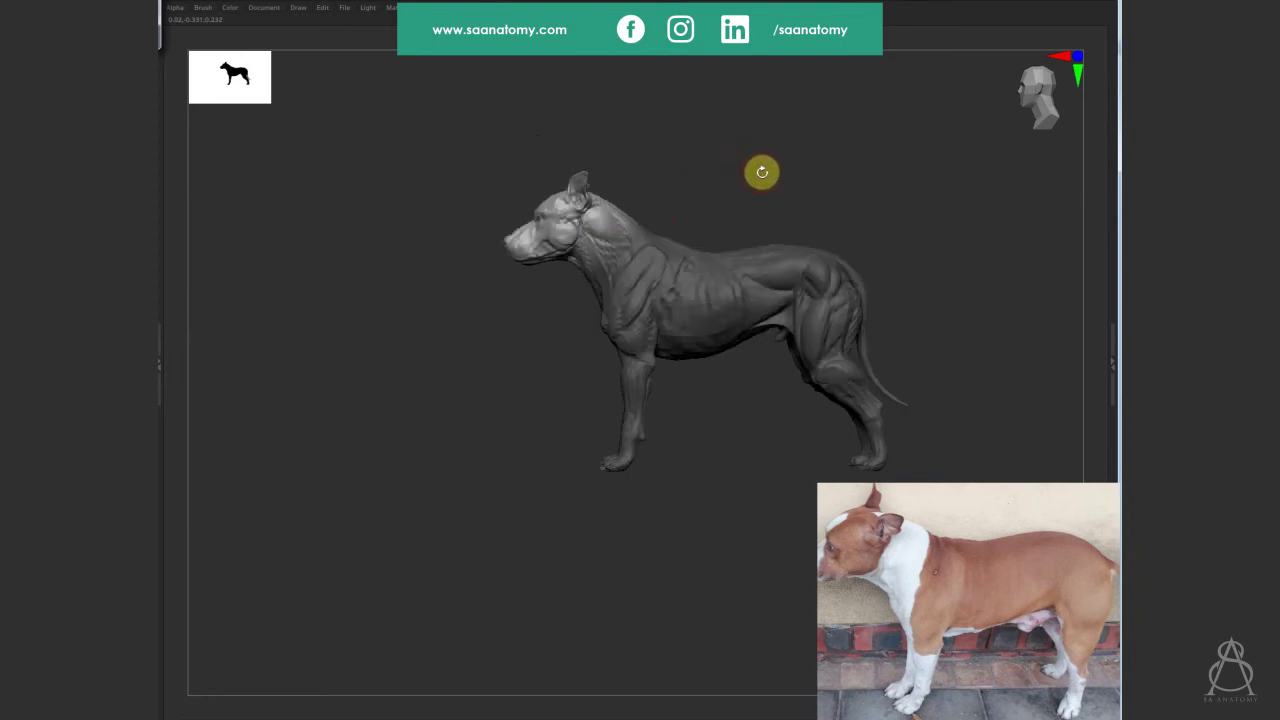
ctrl+click(748, 188)
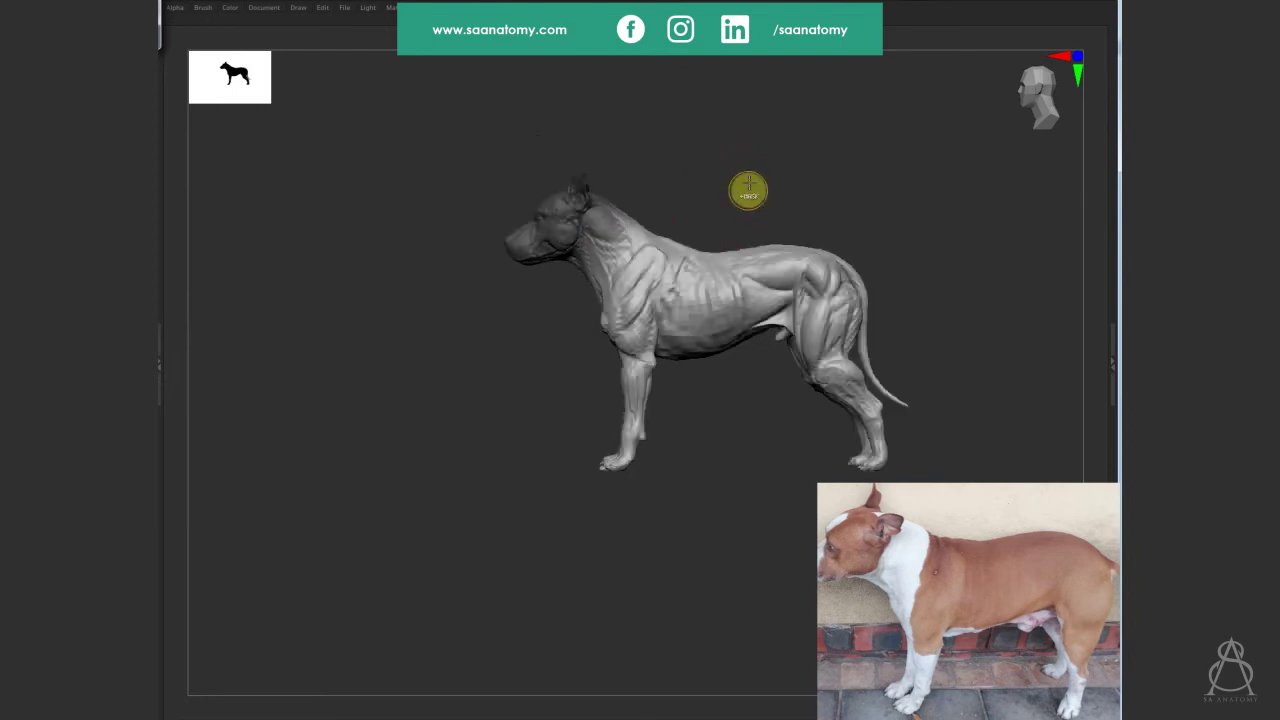
ctrl+drag(651, 223, 645, 228)
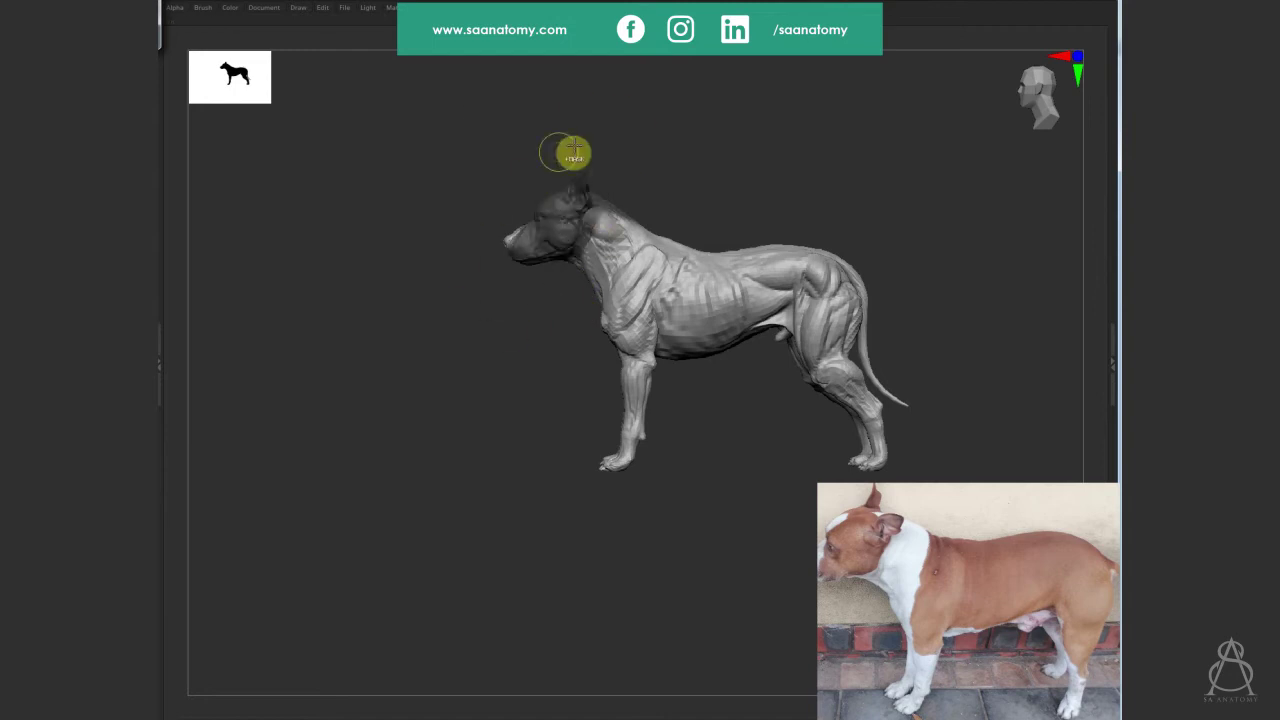
mouse_move(600, 135)
ctrl+mouse_down()
mouse_move(634, 123)
mouse_move(629, 309)
mouse_move(705, 160)
ctrl+mouse_up()
key(ctrl+z)
ctrl+click(750, 198)
ctrl+click(705, 160)
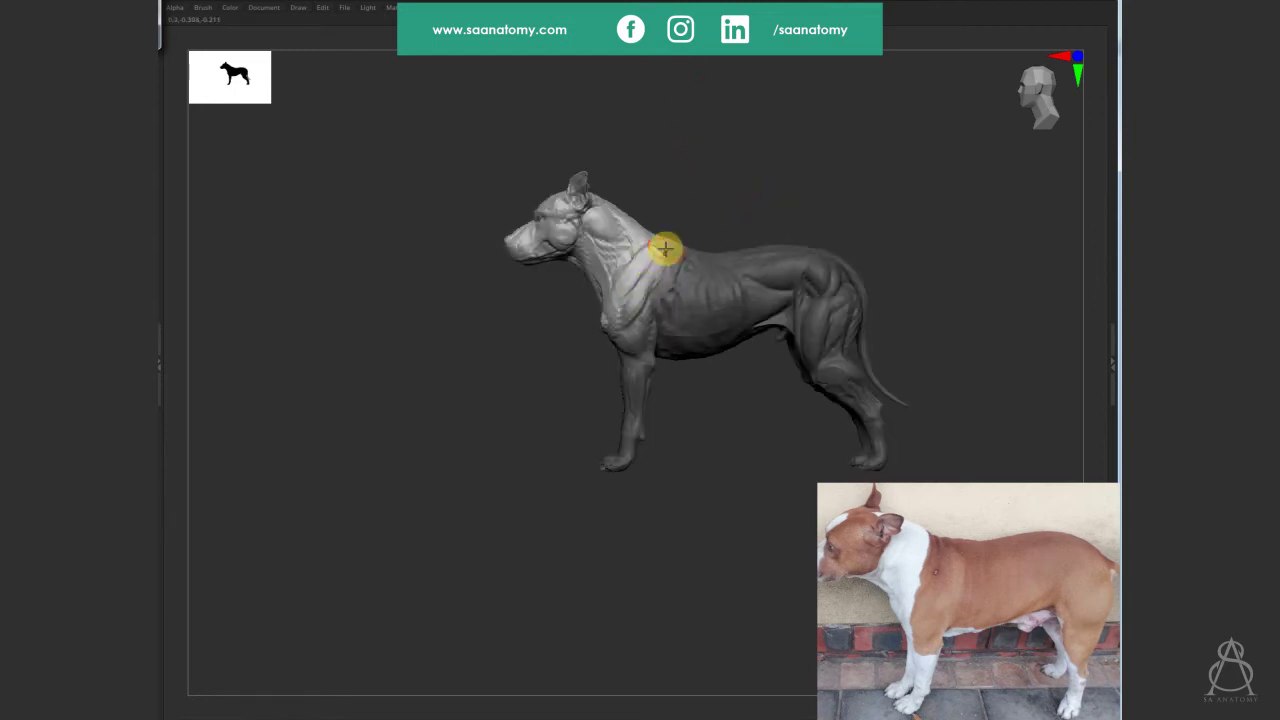
ctrl+drag(686, 214, 526, 397)
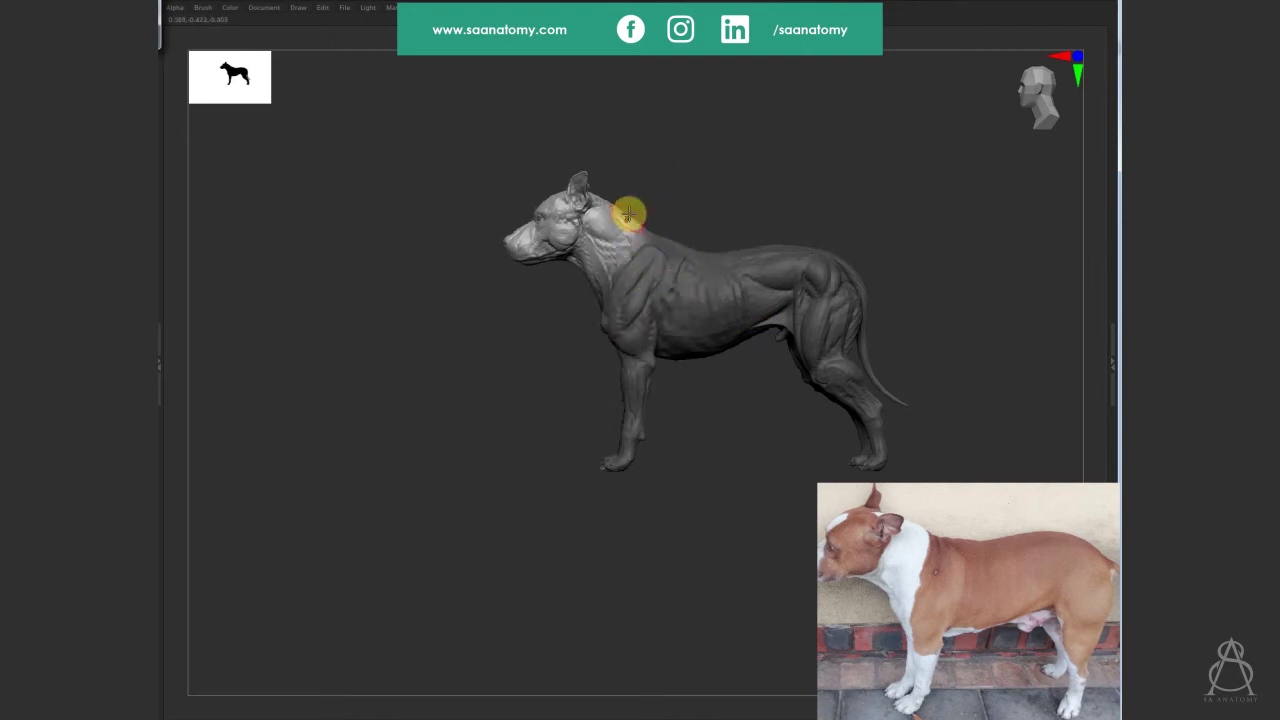
Nudge the head slightly down and back with the Move gizmo, checking side and three-quarter views.
key(w)
click(583, 250)
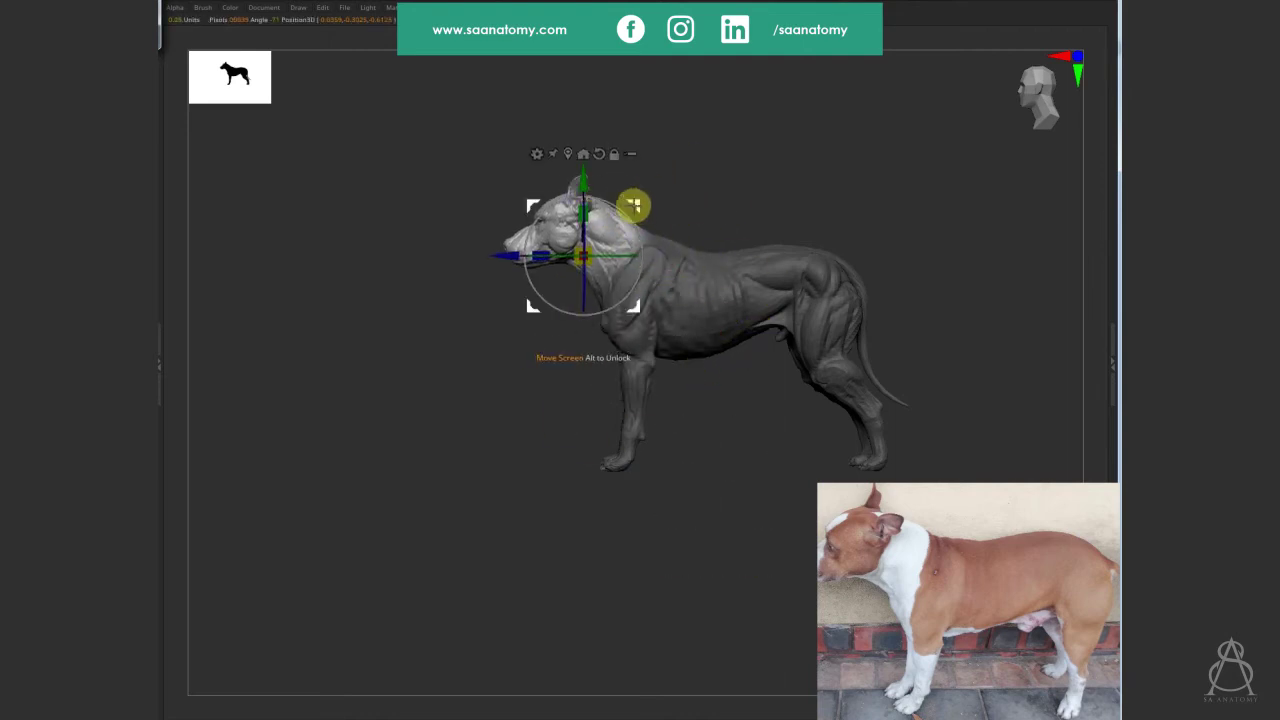
drag(633, 205, 640, 209)
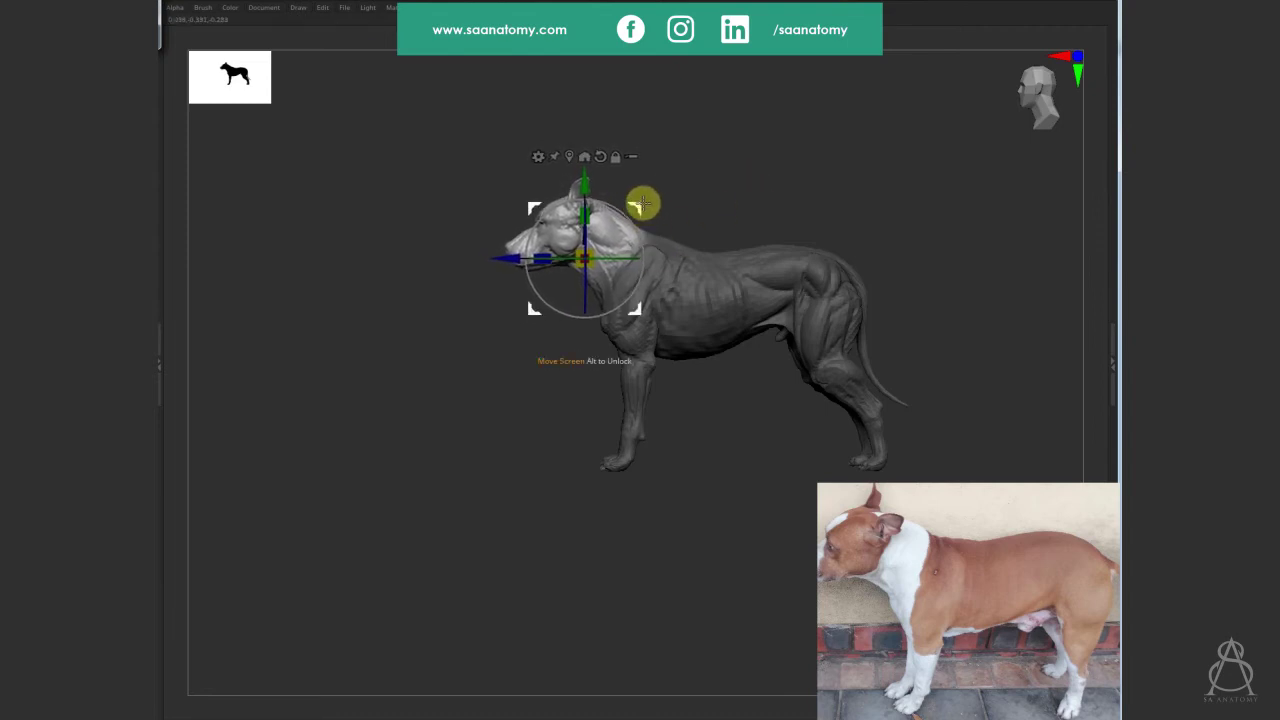
mouse_move(674, 200)
mouse_down()
mouse_move(748, 244)
mouse_move(766, 320)
mouse_move(714, 283)
mouse_move(820, 263)
mouse_move(786, 177)
mouse_up()
key(d)
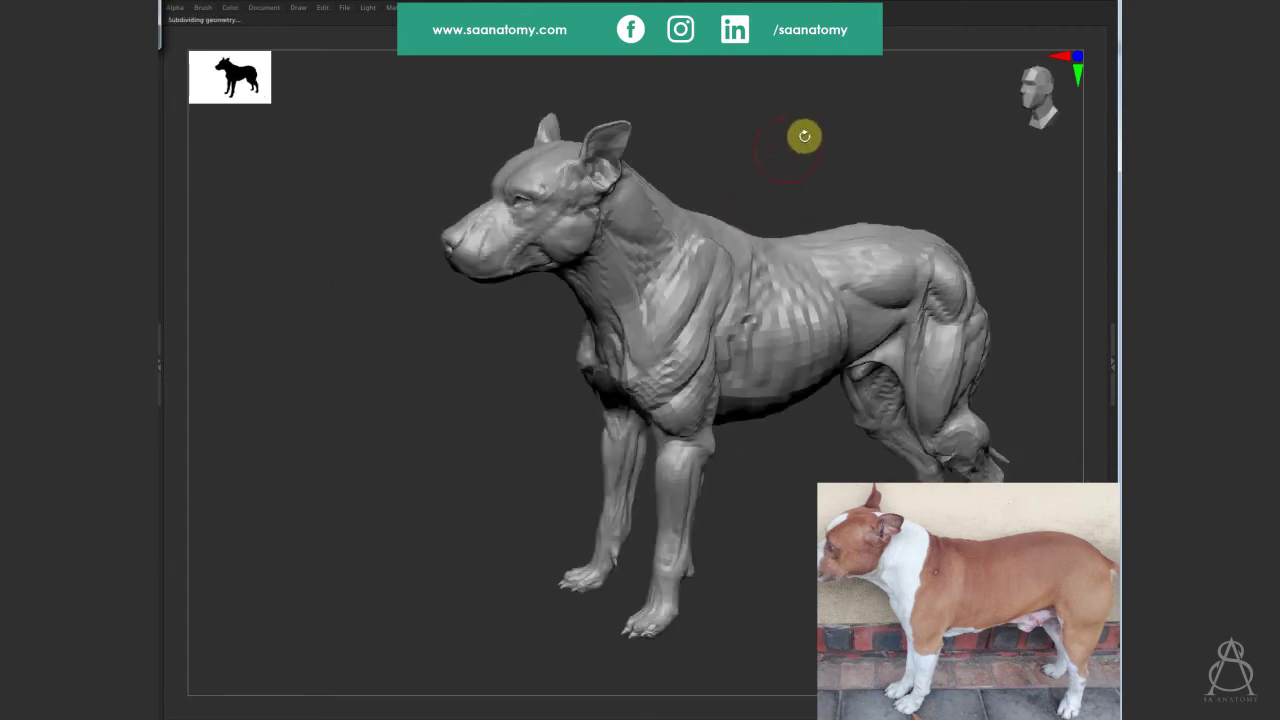
mouse_move(766, 163)
mouse_down()
mouse_move(771, 140)
mouse_move(766, 163)
mouse_move(846, 154)
mouse_move(820, 206)
mouse_up()
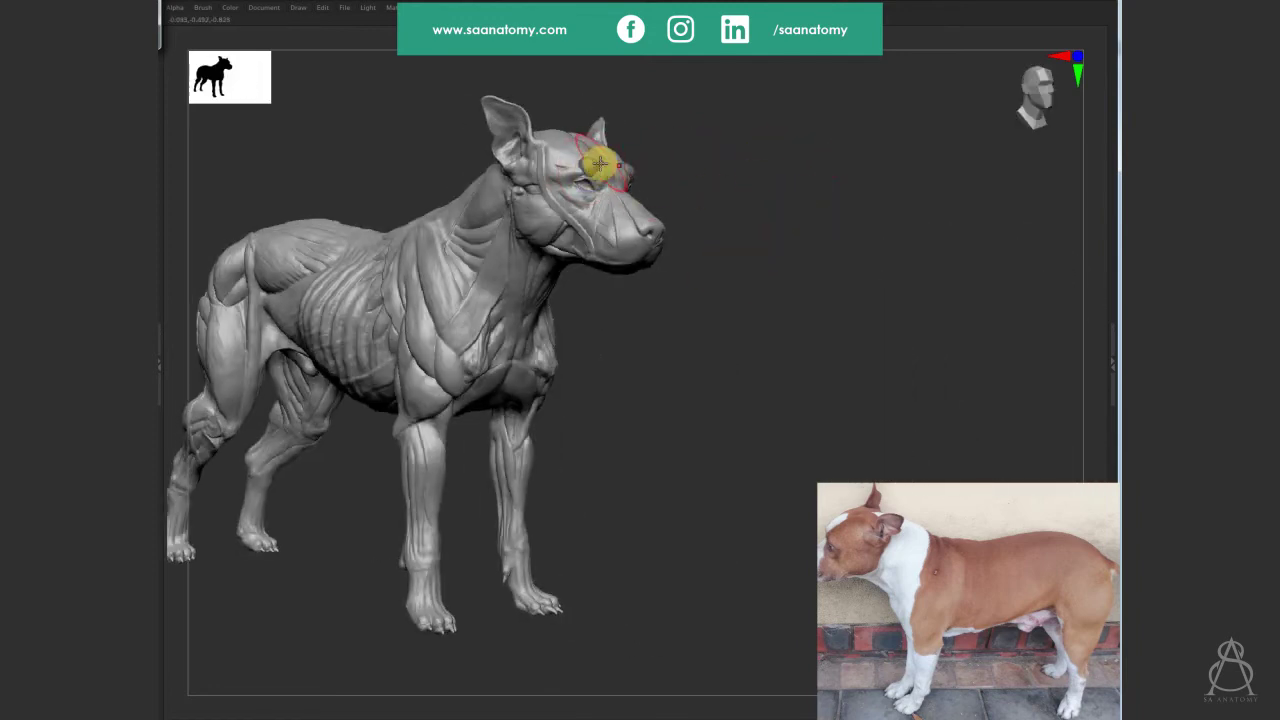
shift+drag(640, 182, 720, 163)
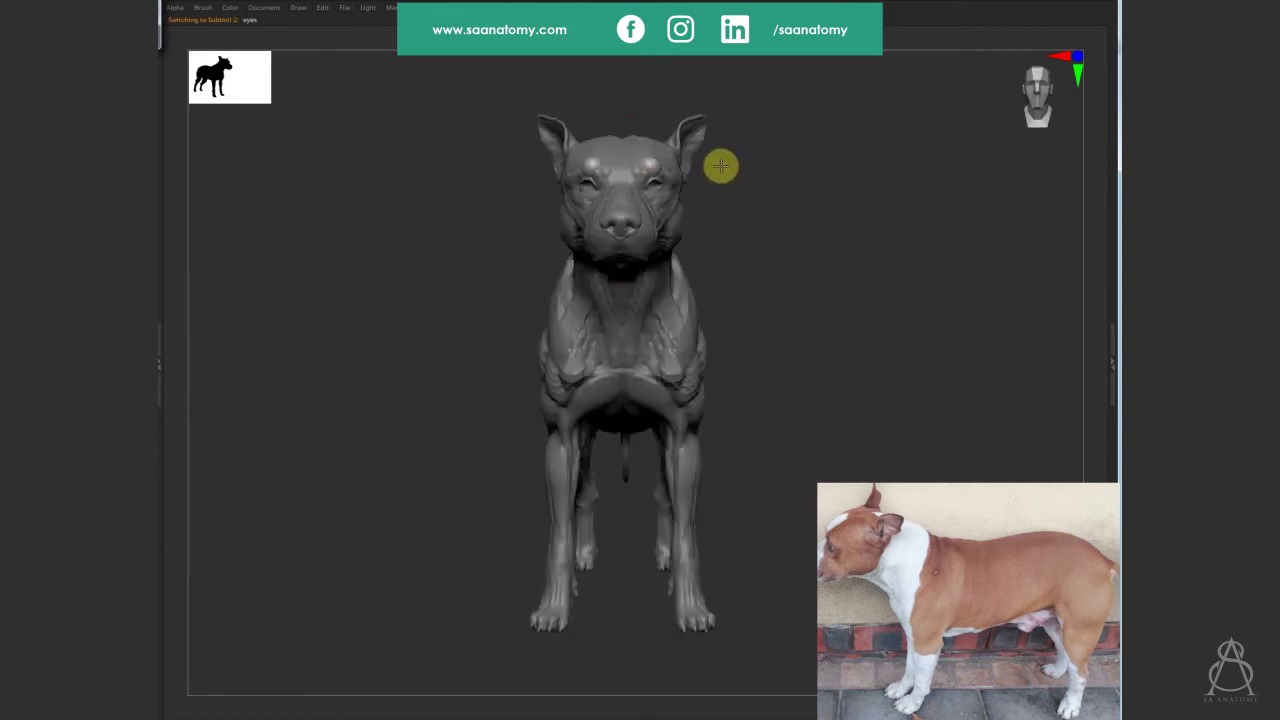
key(w)
mouse_move(592, 80)
mouse_down()
mouse_move(820, 251)
mouse_move(609, 254)
mouse_move(951, 151)
mouse_move(687, 136)
mouse_up()
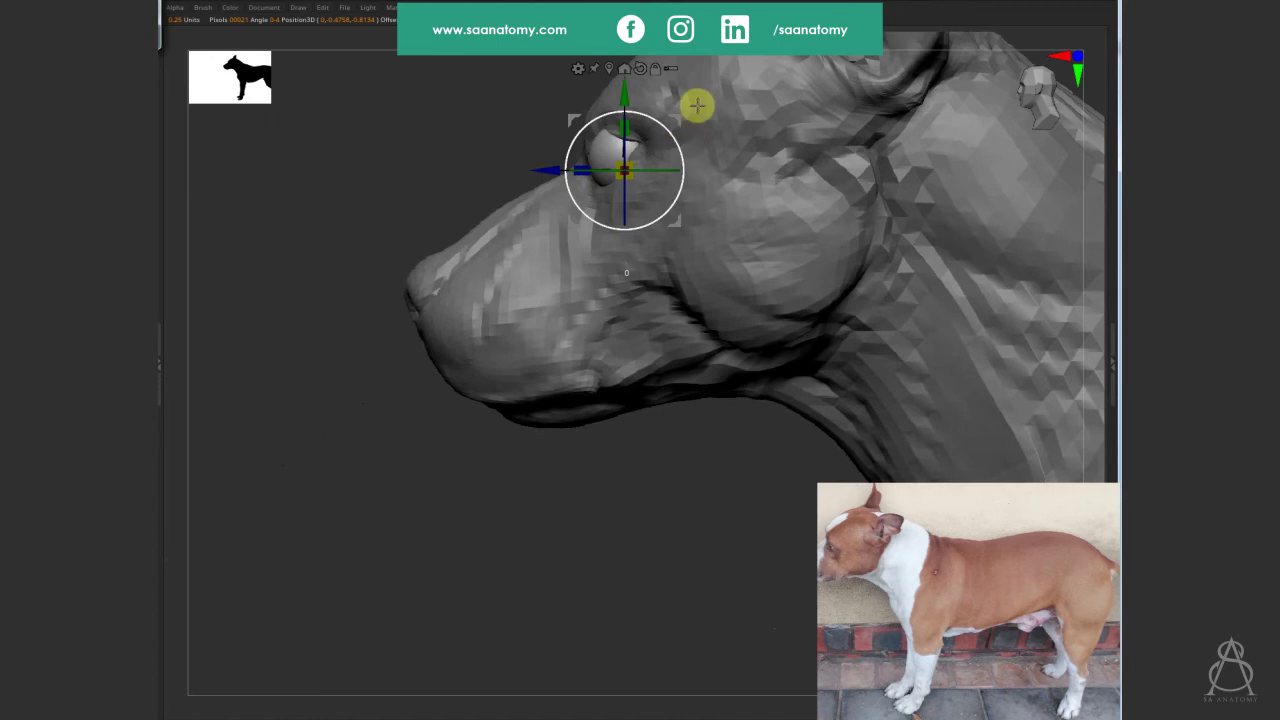
key(f)
mouse_move(477, 180)
shift+mouse_down()
mouse_move(940, 194)
mouse_move(639, 131)
mouse_move(637, 85)
shift+mouse_up()
mouse_move(510, 237)
mouse_down()
mouse_move(457, 229)
mouse_move(457, 134)
mouse_up()
key(q)
alt+drag(472, 180, 531, 506)
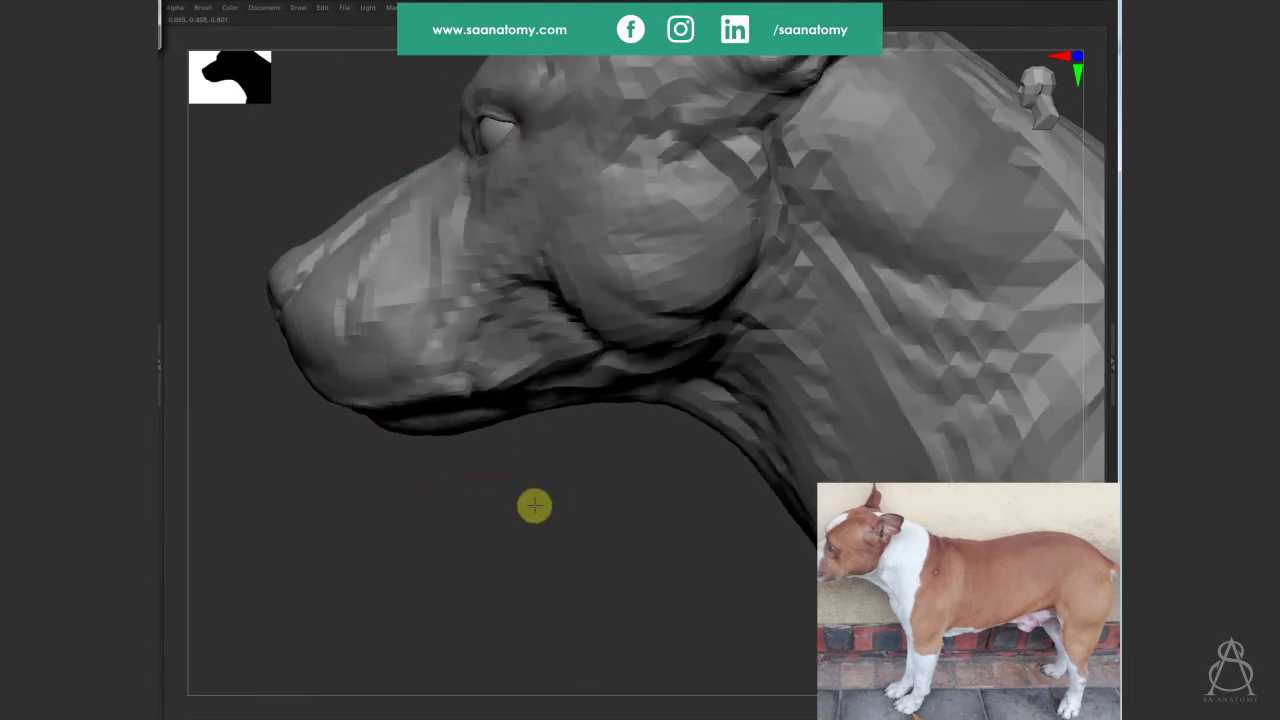
alt+drag(551, 251, 548, 208)
mouse_move(558, 251)
mouse_down()
mouse_move(749, 223)
mouse_move(606, 234)
mouse_move(626, 243)
mouse_move(652, 308)
mouse_move(640, 269)
mouse_move(903, 237)
mouse_up()
mouse_move(743, 271)
alt+mouse_down()
mouse_move(777, 307)
mouse_move(889, 280)
mouse_move(743, 266)
mouse_move(849, 297)
mouse_move(849, 263)
mouse_move(831, 343)
alt+mouse_up()
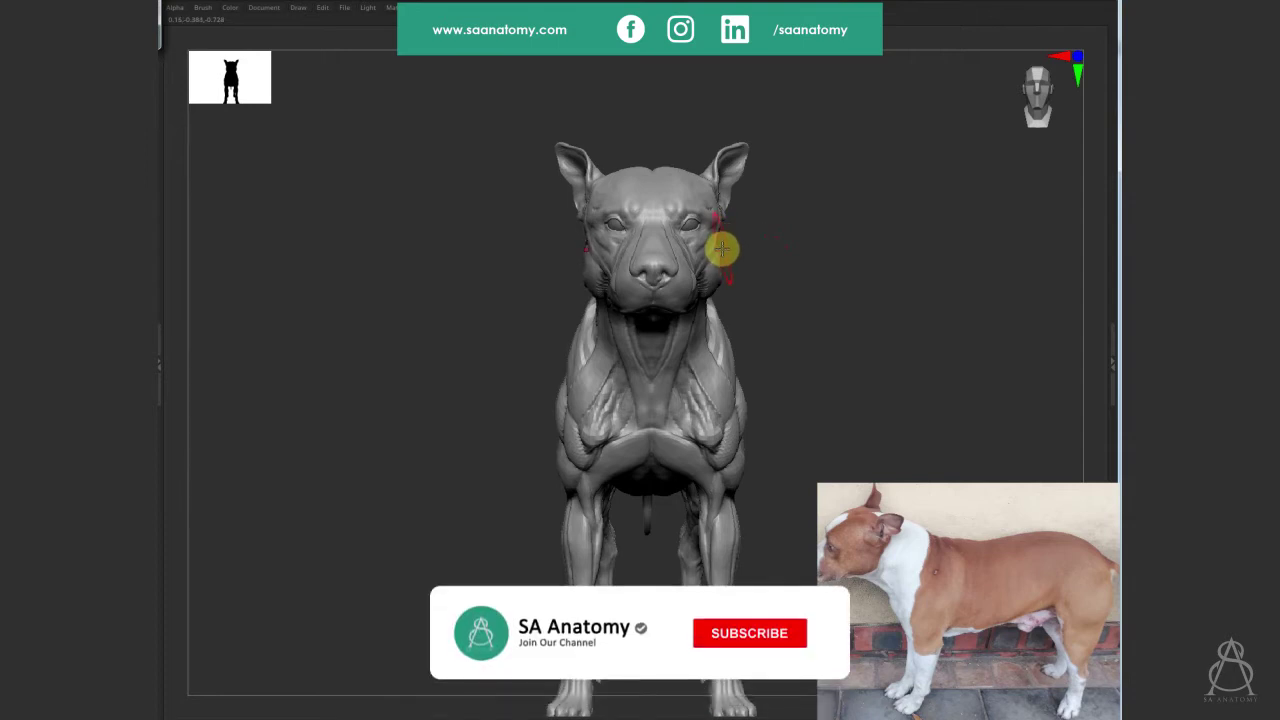
mouse_move(725, 285)
mouse_down()
mouse_move(714, 280)
mouse_move(723, 263)
mouse_move(623, 429)
mouse_move(583, 429)
mouse_move(623, 457)
mouse_move(560, 440)
mouse_move(511, 446)
mouse_move(570, 429)
mouse_move(480, 443)
mouse_up()
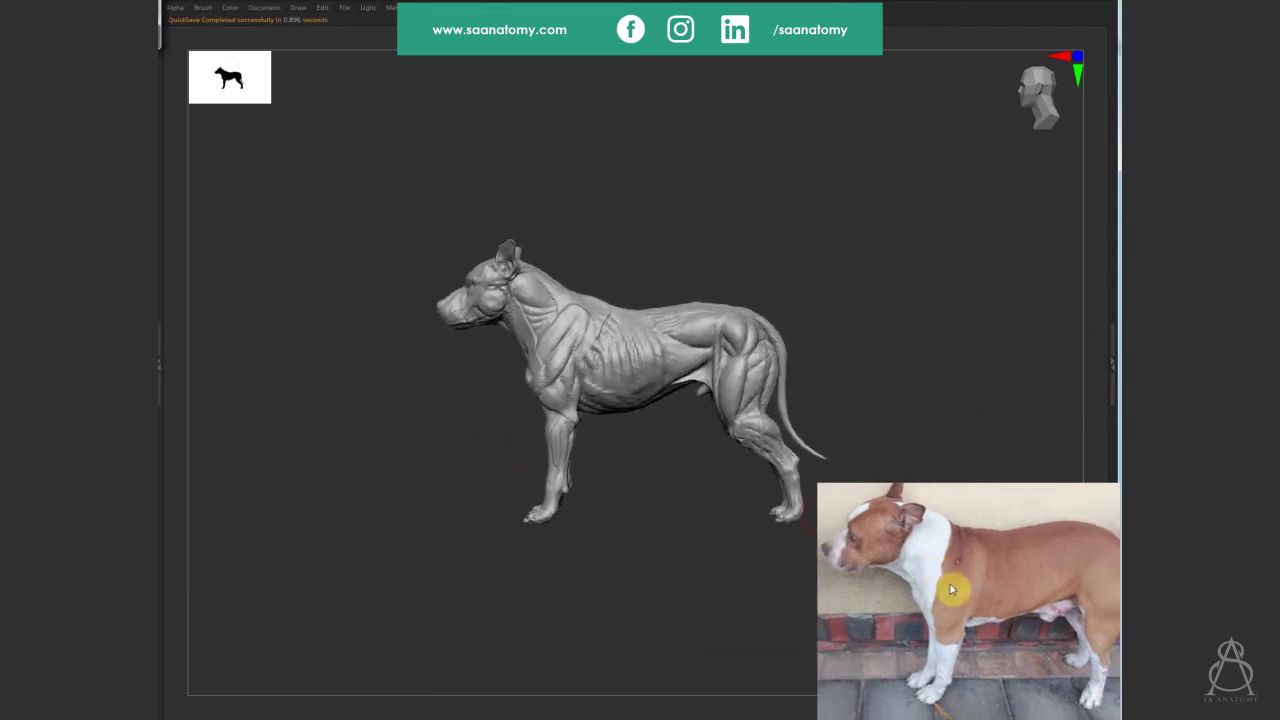
Mask off the hind lower leg, drop a subdivision level, and rotate it slightly with the gizmo.
alt+drag(834, 289, 797, 289)
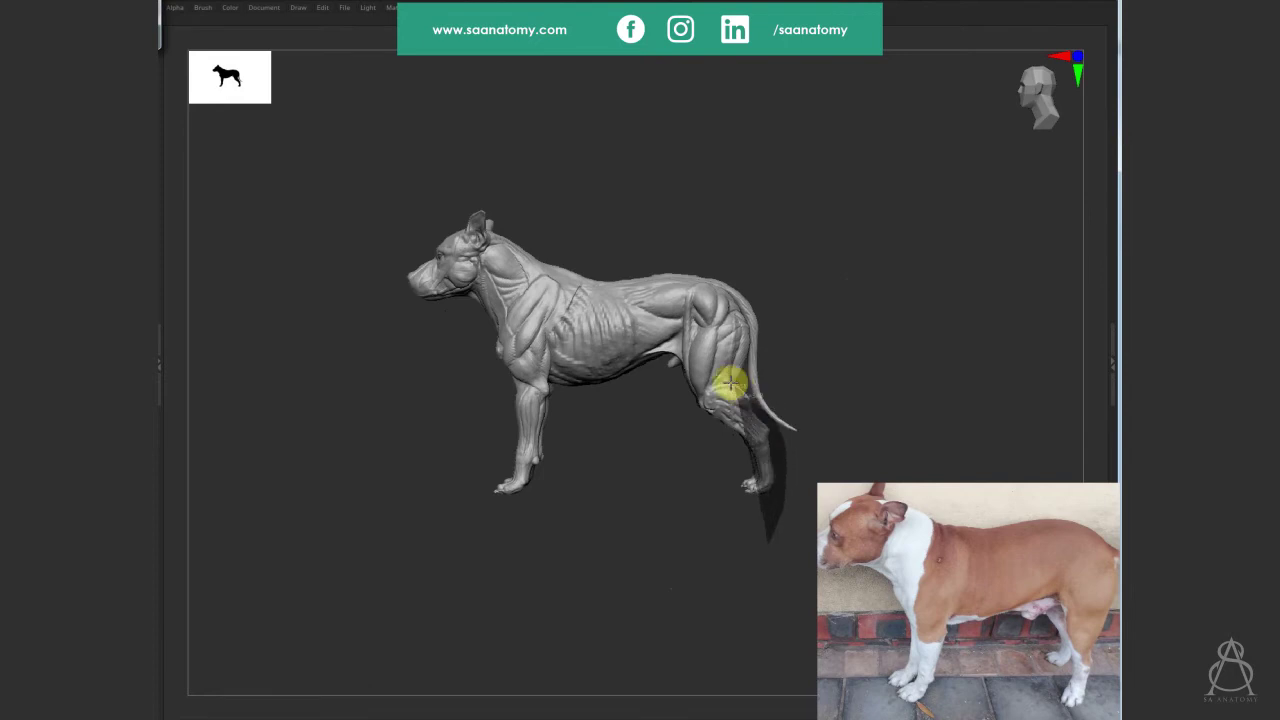
drag(826, 391, 820, 283)
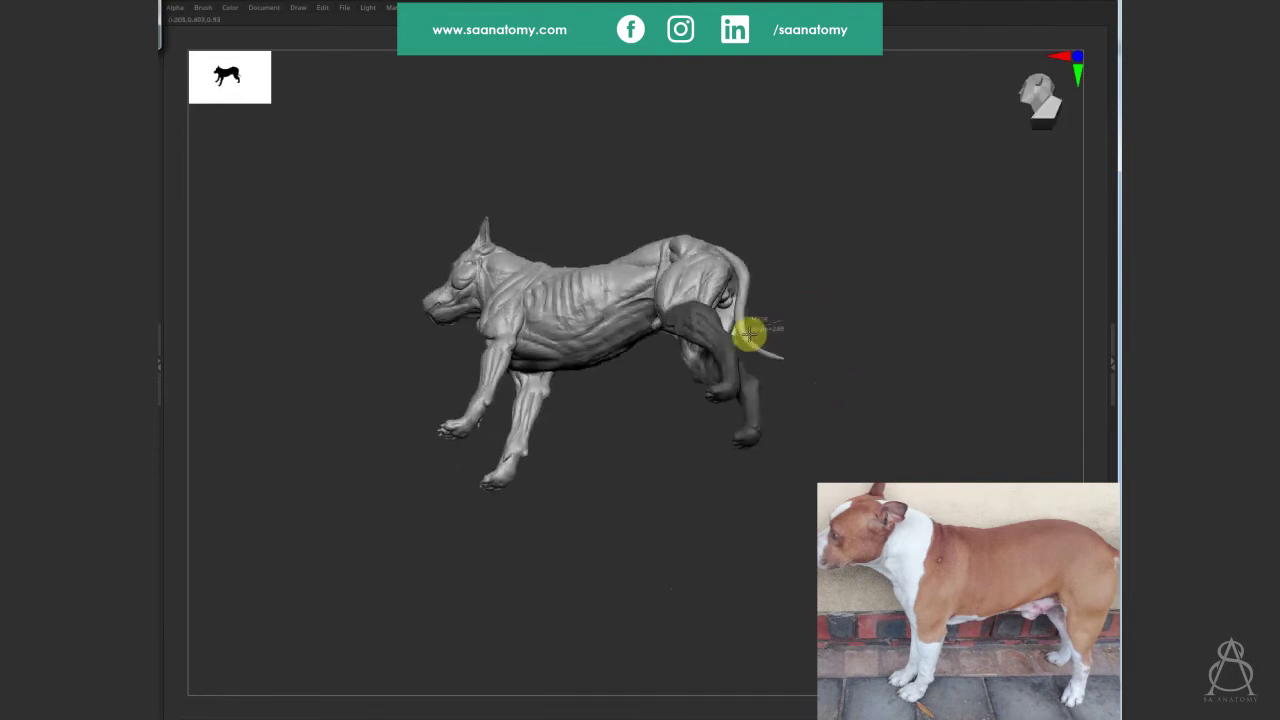
drag(795, 335, 821, 310)
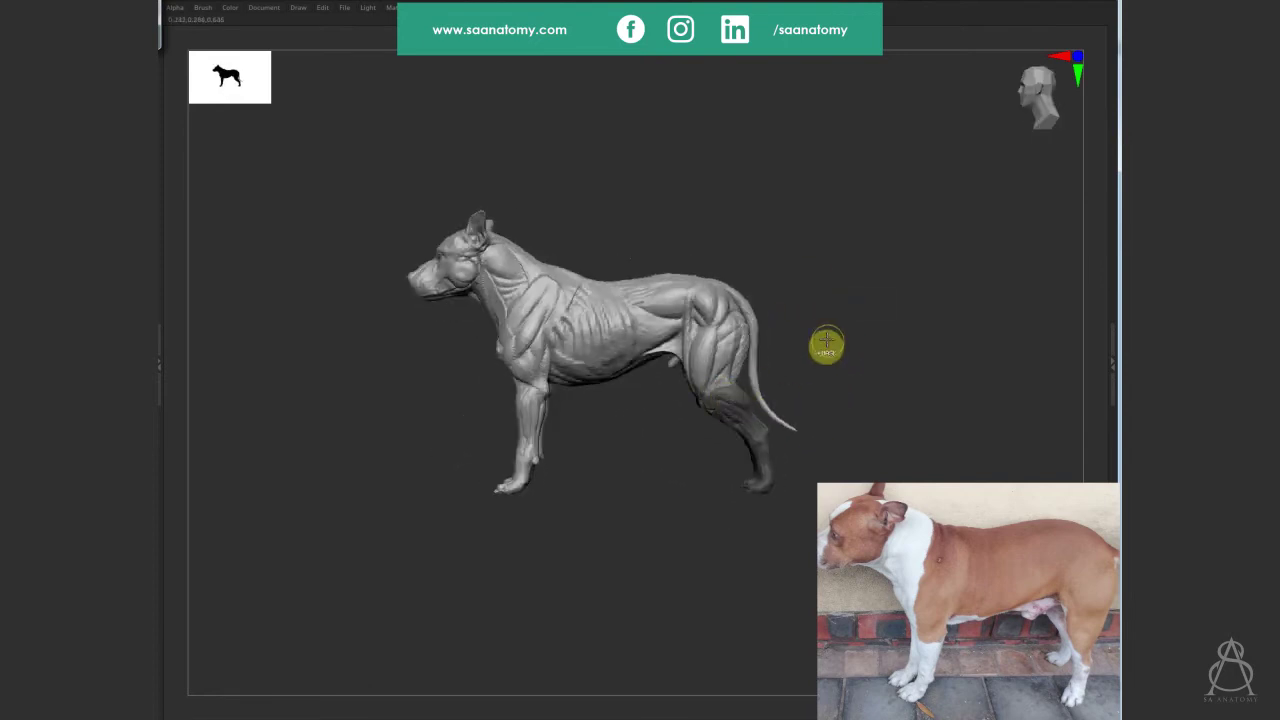
ctrl+click(826, 344)
key(ctrl+d)
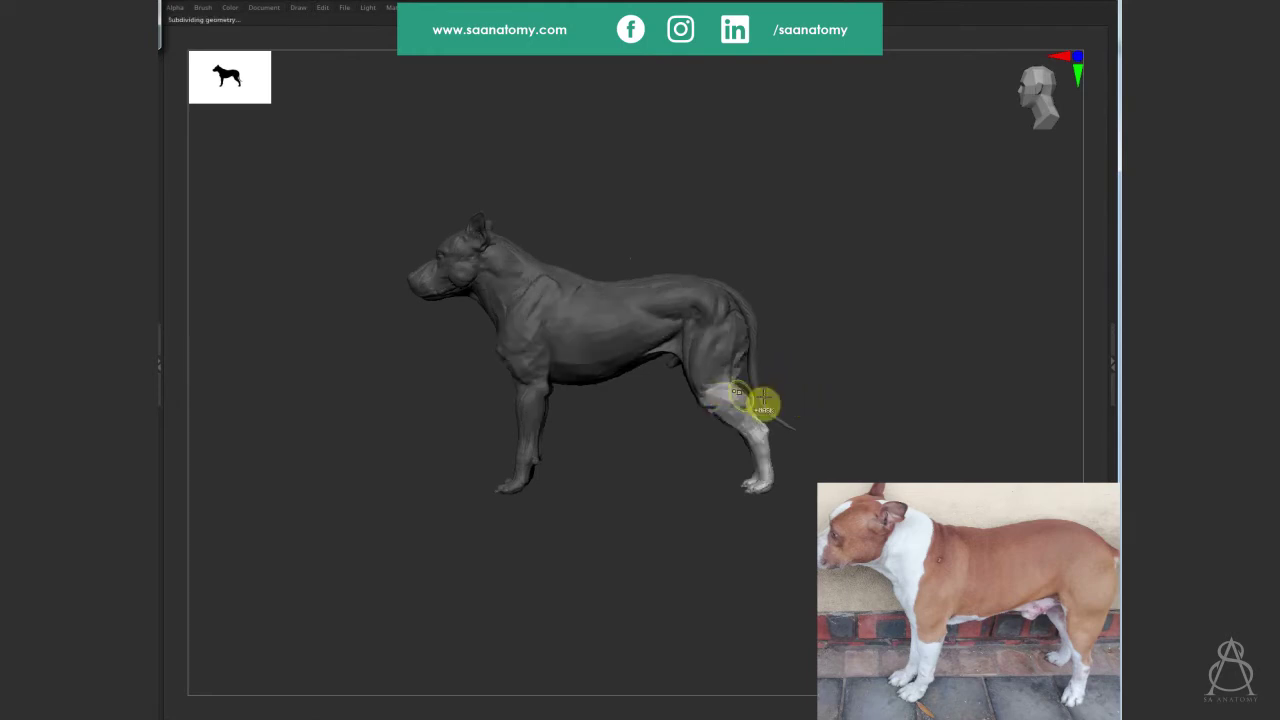
mouse_move(826, 343)
mouse_down()
mouse_move(834, 350)
mouse_move(741, 399)
mouse_move(849, 366)
mouse_move(714, 323)
mouse_move(749, 271)
mouse_move(857, 364)
mouse_move(803, 403)
mouse_up()
key(w)
click(700, 300)
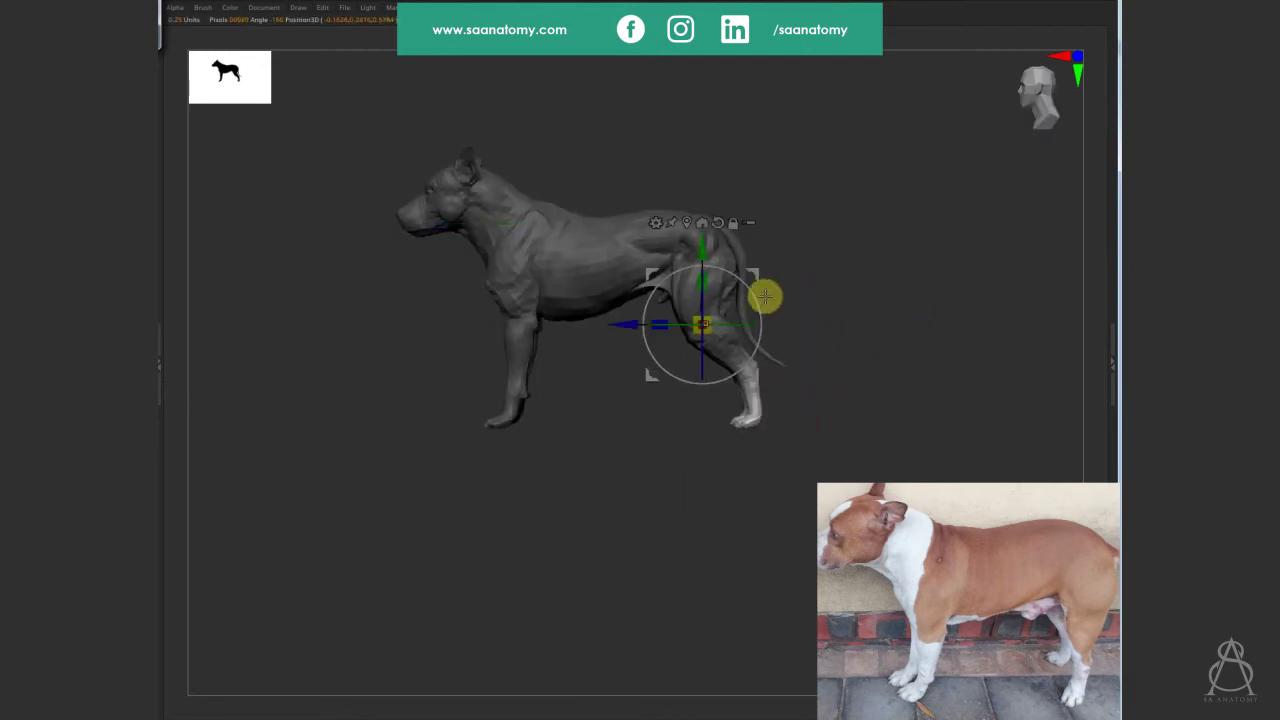
mouse_move(750, 311)
mouse_down()
mouse_move(766, 306)
mouse_move(754, 274)
mouse_up()
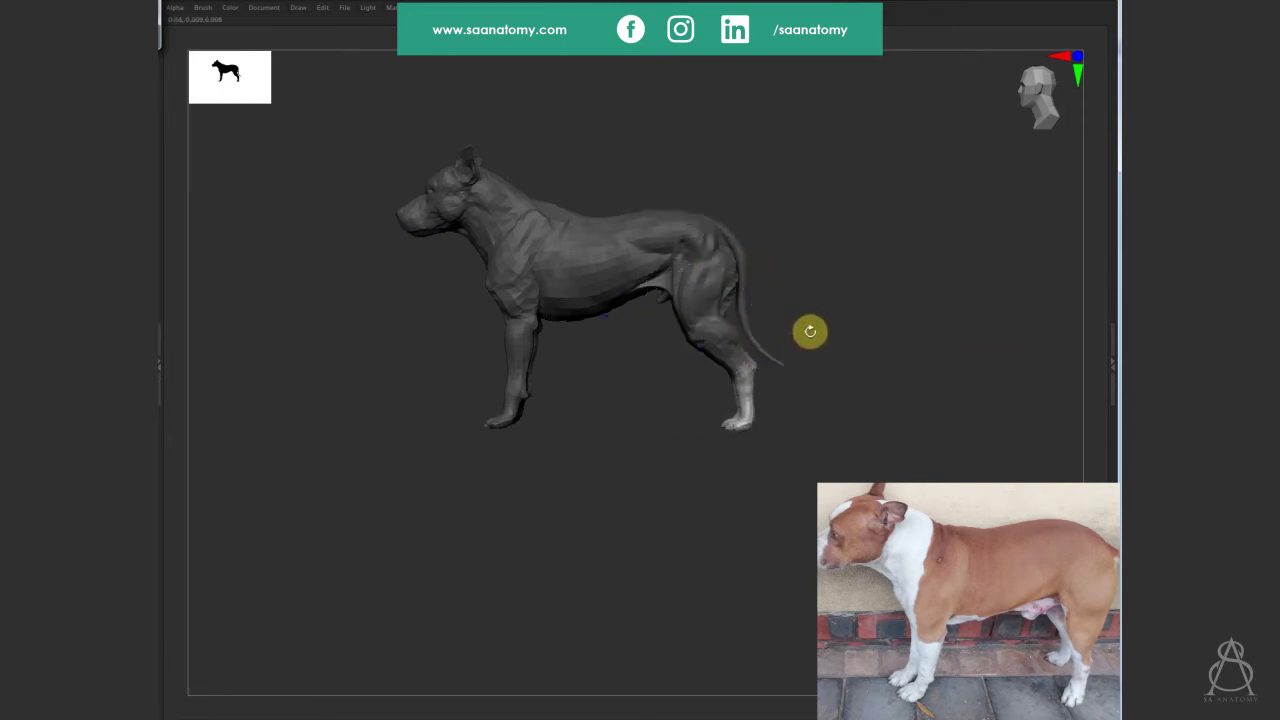
Re-mask from a rear three-quarter view and rotate the hind lower leg further into position.
mouse_move(809, 349)
mouse_down()
mouse_move(813, 387)
mouse_move(780, 401)
mouse_up()
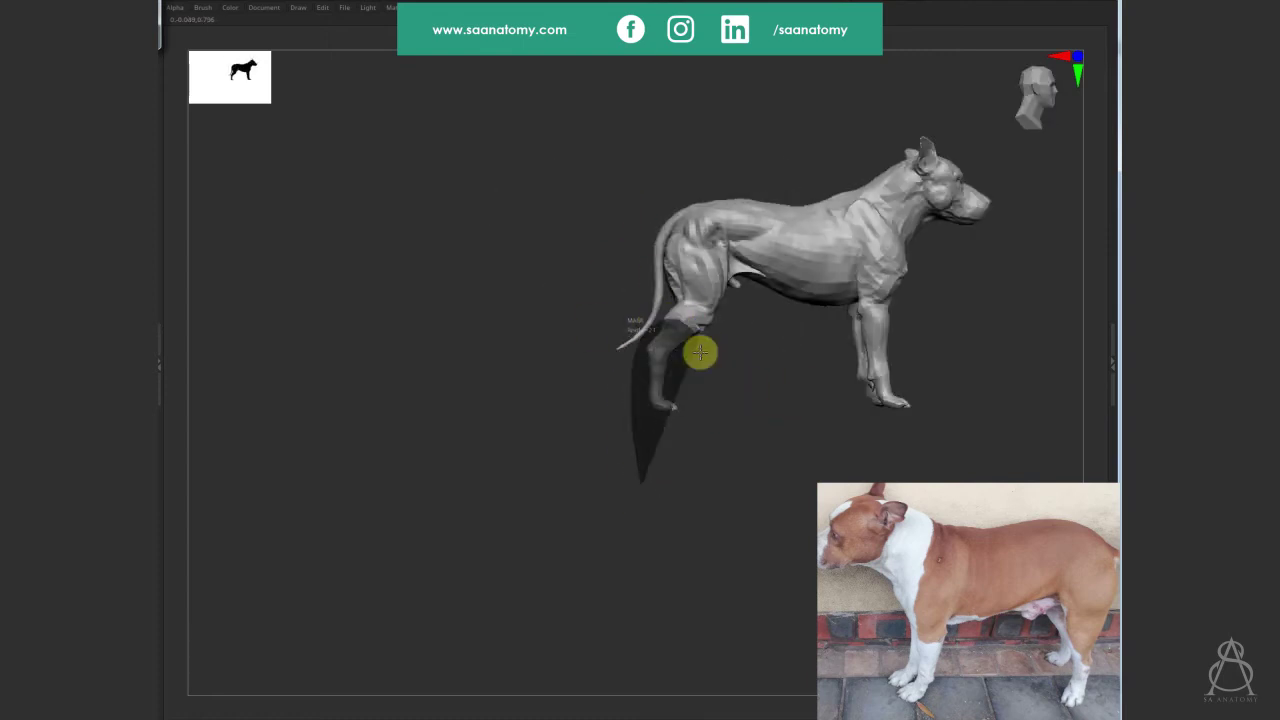
mouse_move(630, 381)
ctrl+mouse_down()
mouse_move(718, 452)
mouse_move(846, 363)
ctrl+mouse_up()
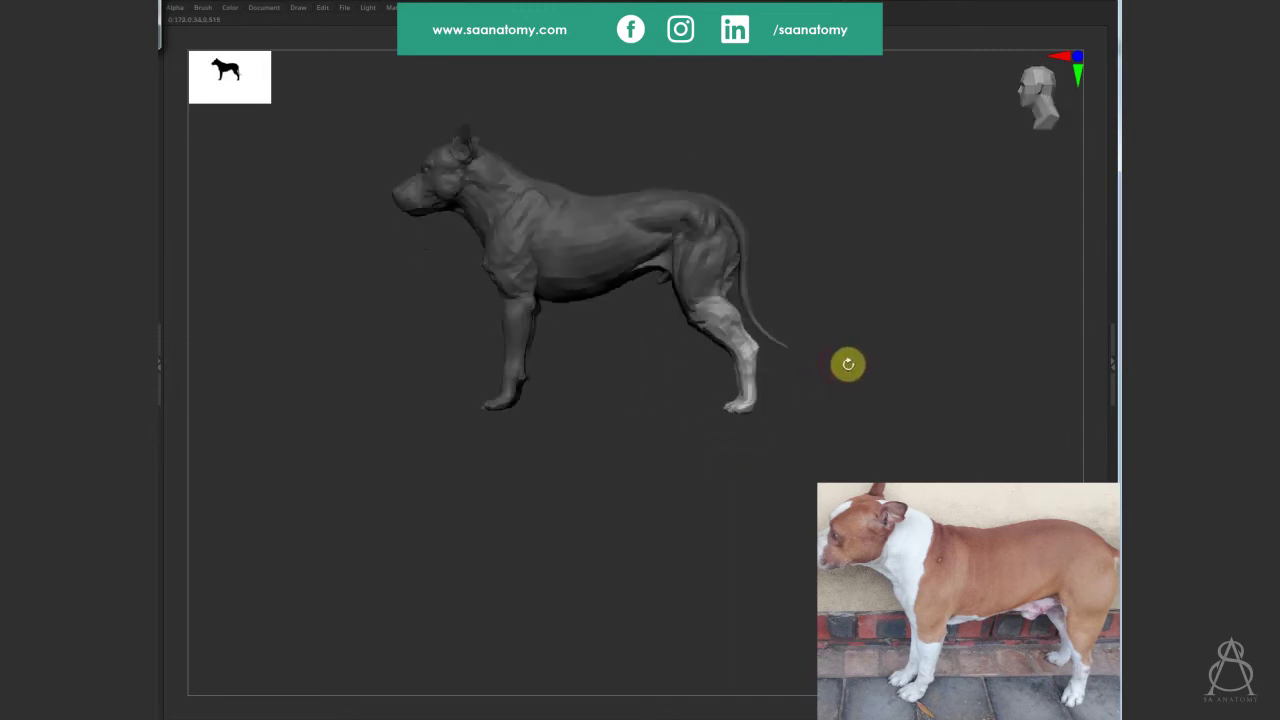
key(w)
drag(751, 284, 733, 283)
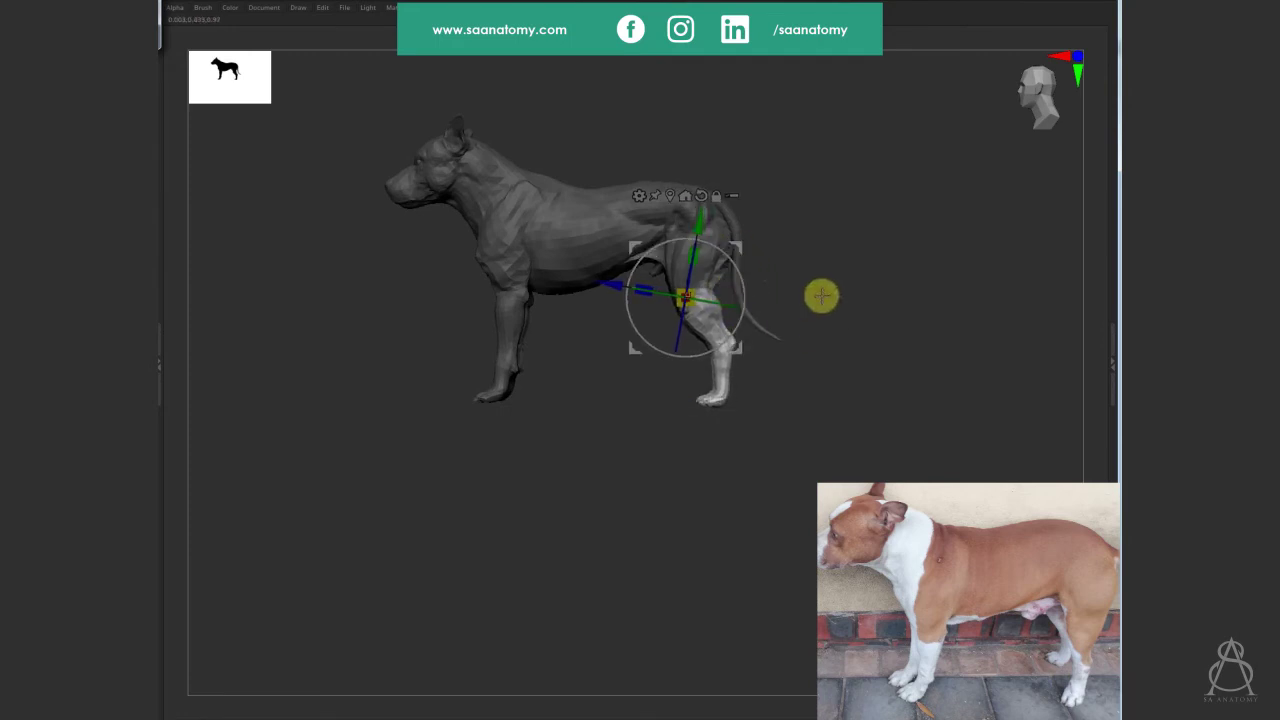
alt+drag(820, 294, 791, 409)
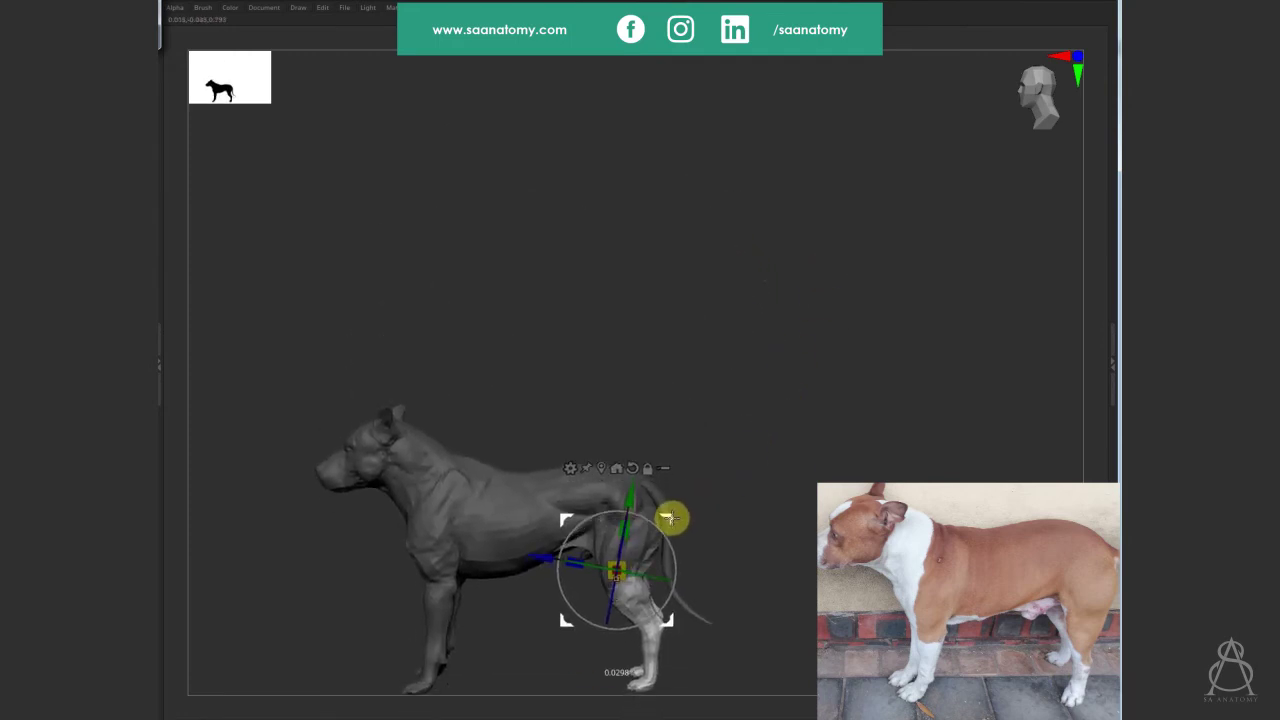
alt+drag(756, 506, 811, 266)
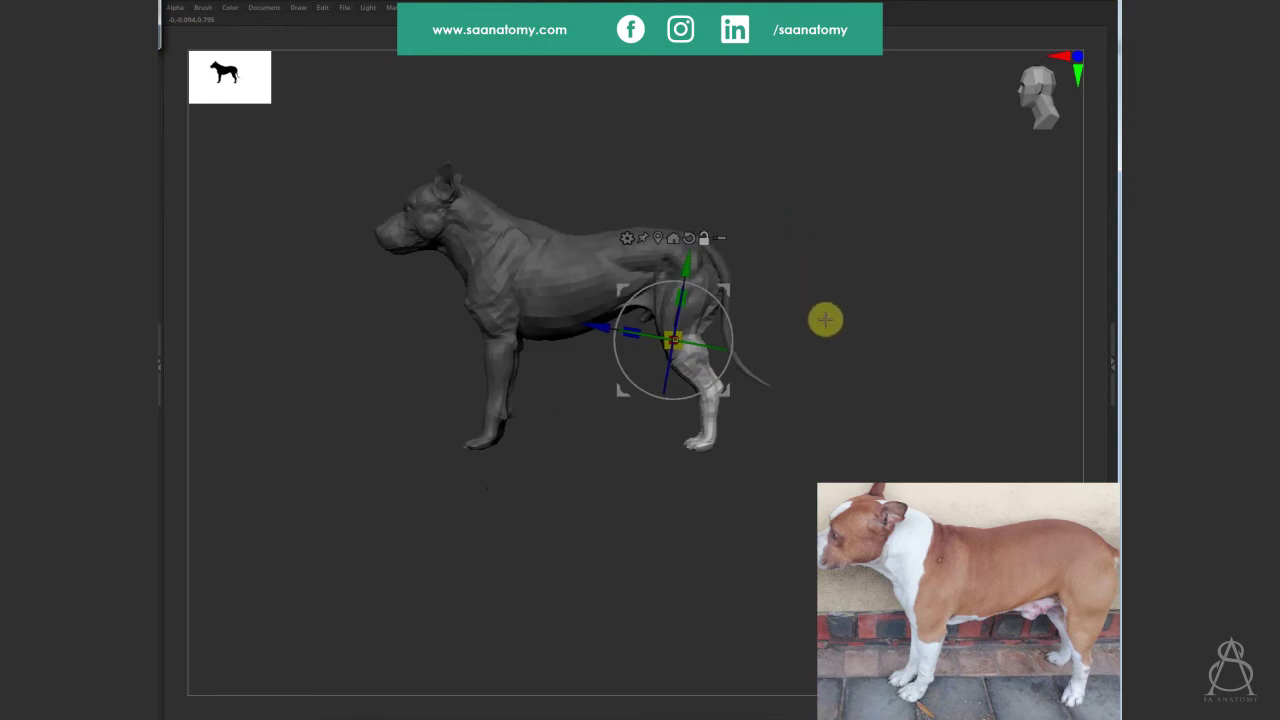
key(q)
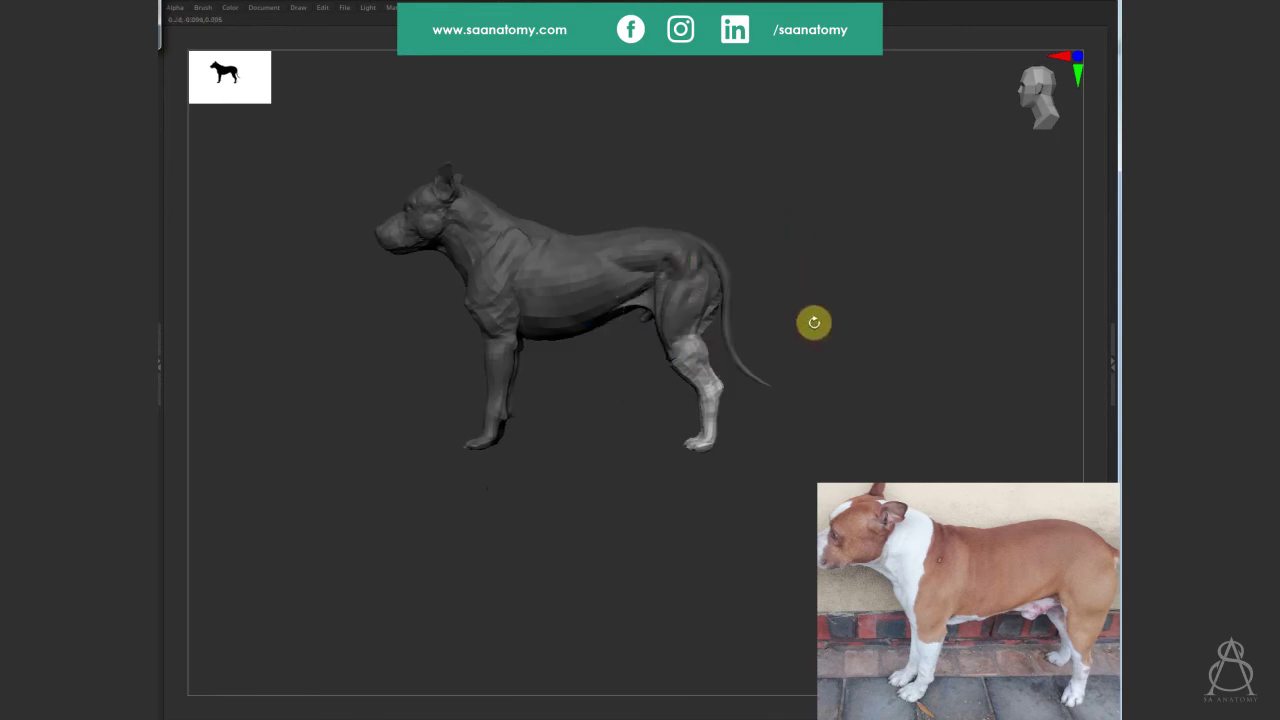
mouse_move(814, 322)
mouse_down()
mouse_move(846, 329)
mouse_move(849, 297)
mouse_move(914, 294)
mouse_move(863, 345)
mouse_move(620, 474)
mouse_move(586, 434)
mouse_move(575, 503)
mouse_move(626, 520)
mouse_move(874, 346)
mouse_move(833, 356)
mouse_move(718, 586)
mouse_move(815, 397)
mouse_move(792, 225)
mouse_up()
Sculpt over the hind thigh, hock and up to the hip, then return to the top subdivision level.
drag(676, 356, 666, 411)
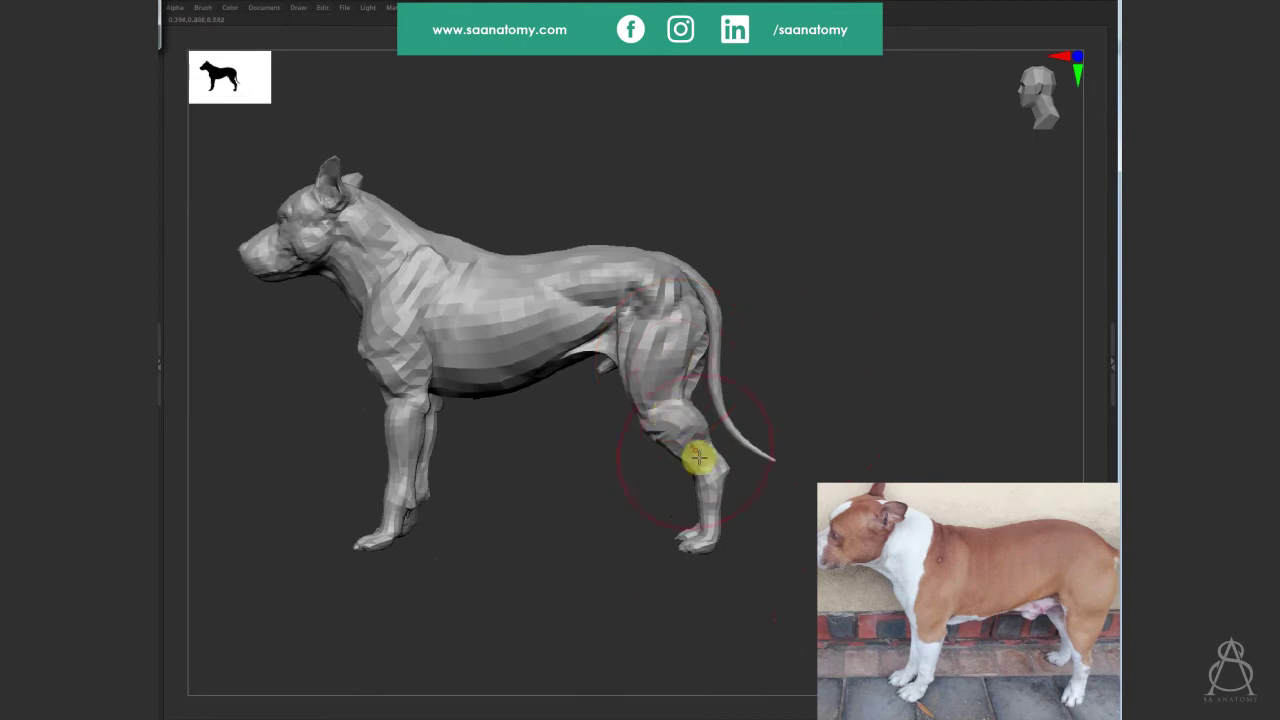
drag(698, 457, 710, 465)
mouse_move(669, 428)
mouse_down()
mouse_move(620, 306)
mouse_move(629, 289)
mouse_move(606, 260)
mouse_up()
mouse_move(818, 228)
mouse_down()
mouse_move(908, 245)
mouse_move(913, 323)
mouse_move(934, 331)
mouse_move(960, 317)
mouse_move(666, 557)
mouse_move(591, 514)
mouse_move(620, 586)
mouse_move(1105, 400)
mouse_up()
key(d)
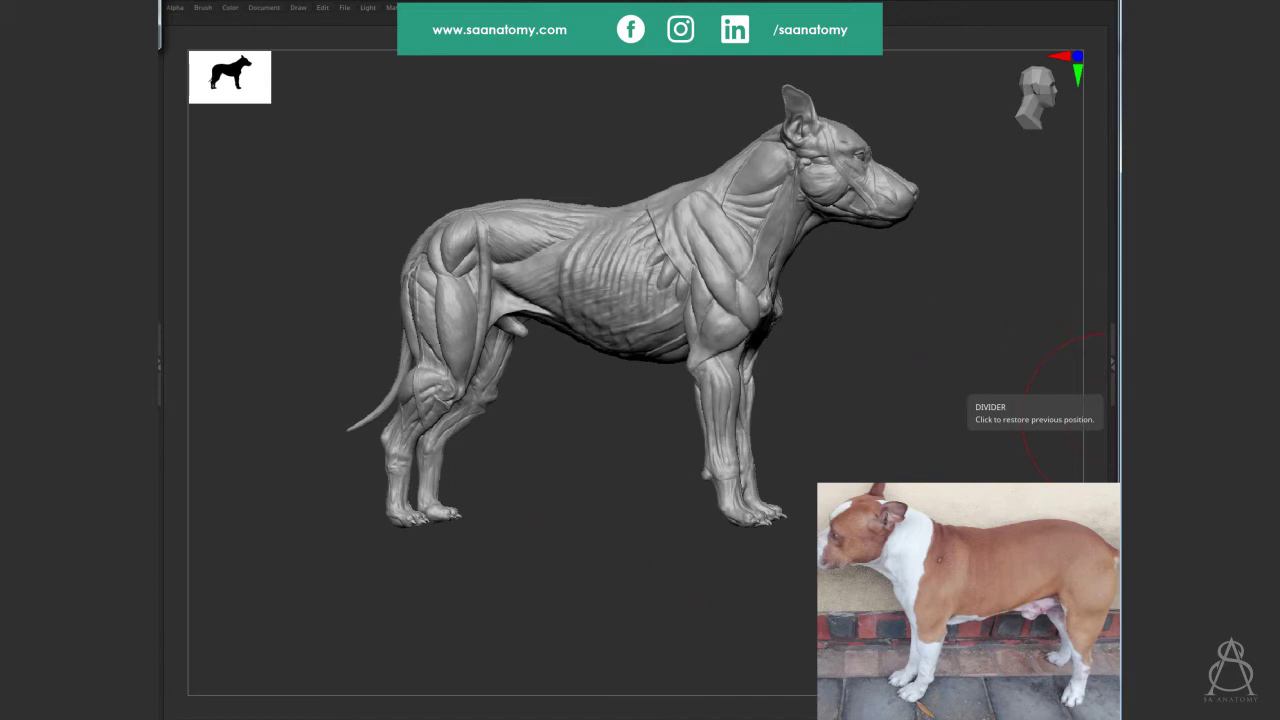
Save over the existing project file and step up to a finer subdivision level.
drag(900, 325, 963, 357)
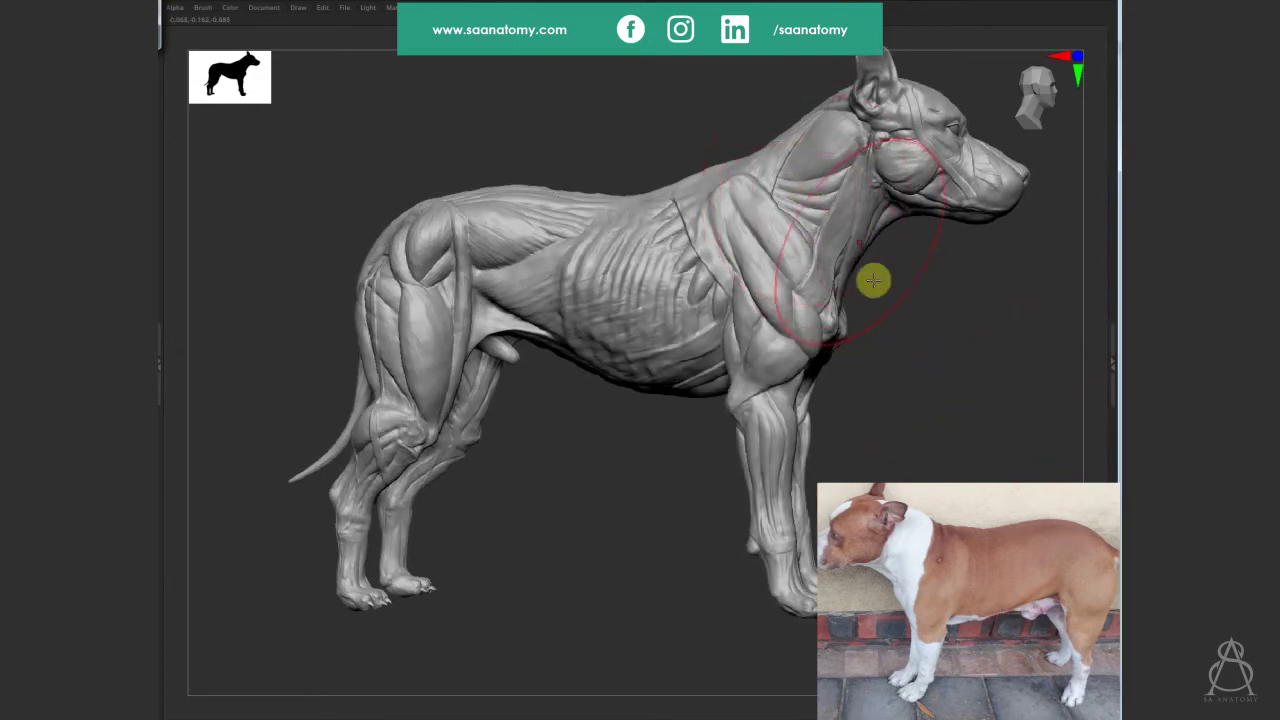
drag(980, 347, 904, 353)
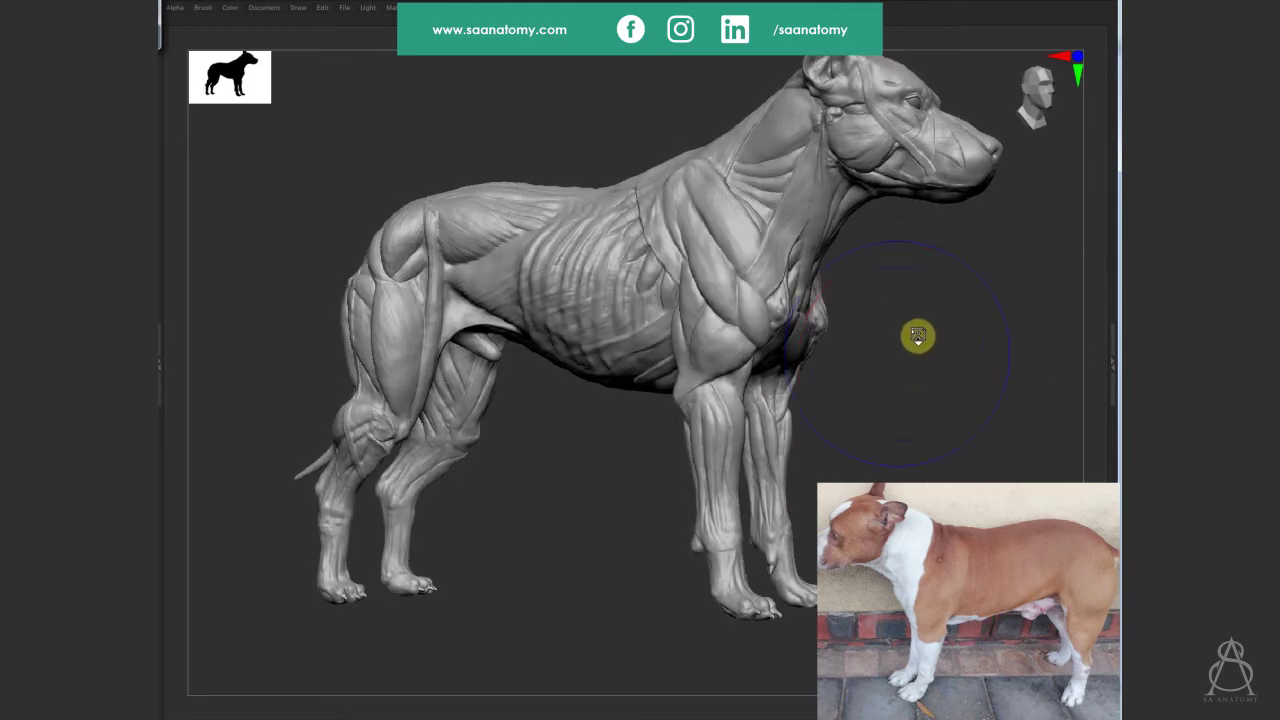
drag(871, 280, 906, 323)
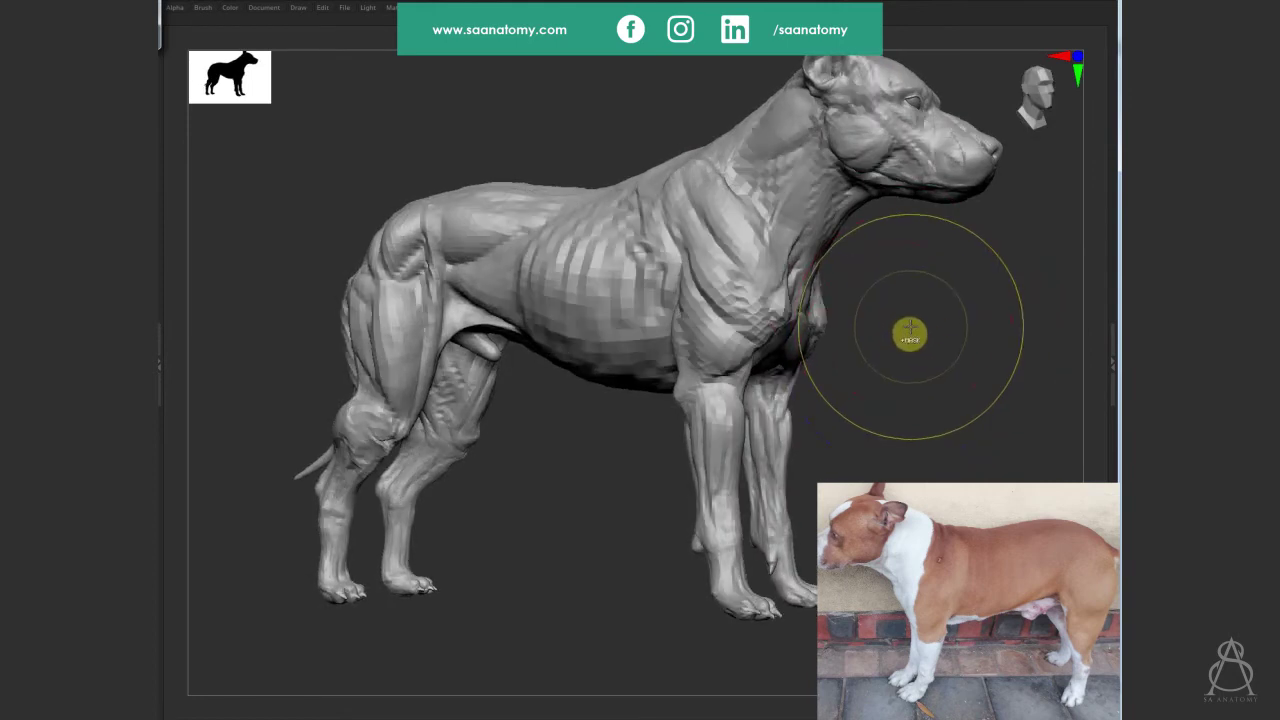
key(ctrl+s)
key(Return)
key(y)
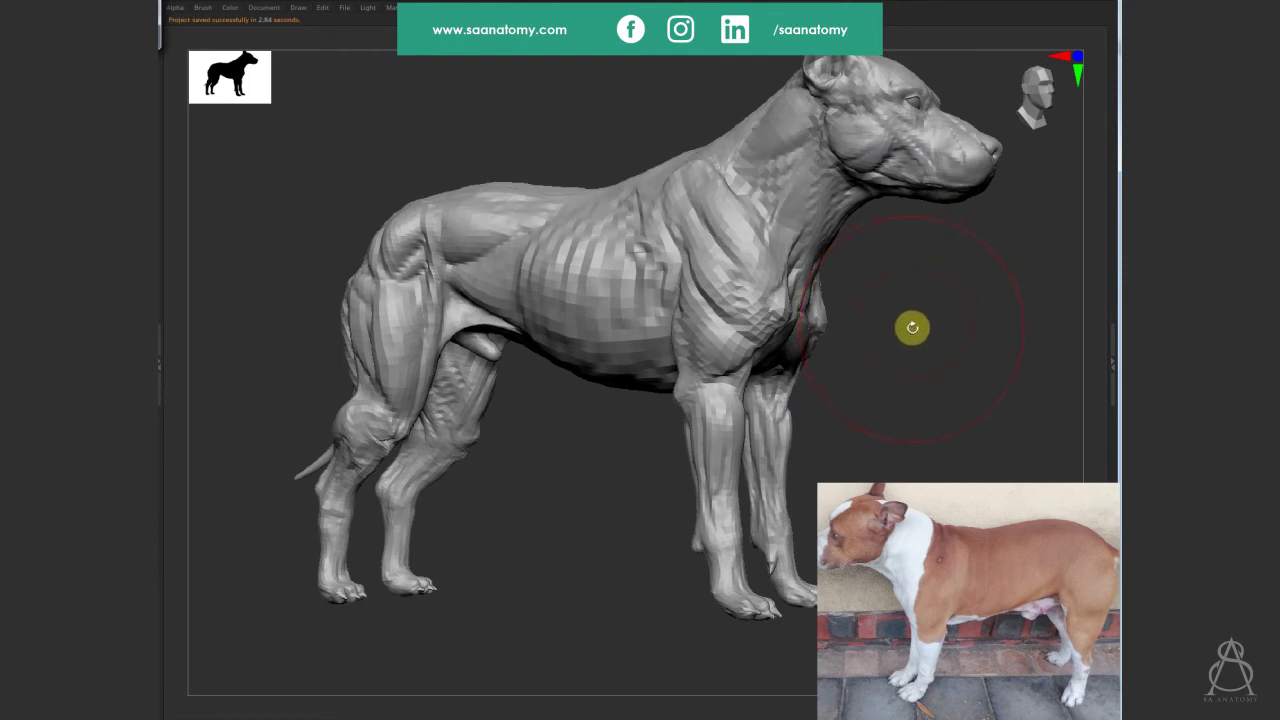
key(d)
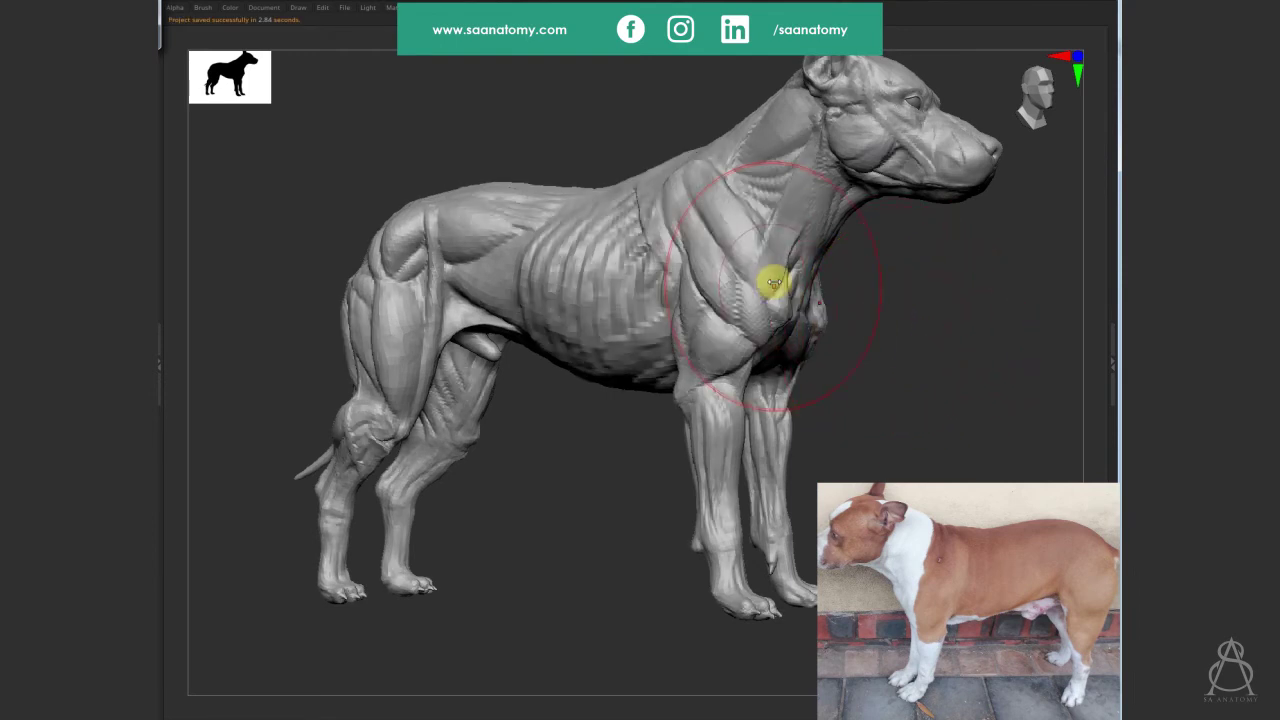
Turn the dog to a side profile and draw a mask stroke across the neck behind the head.
right_drag(775, 279, 783, 285)
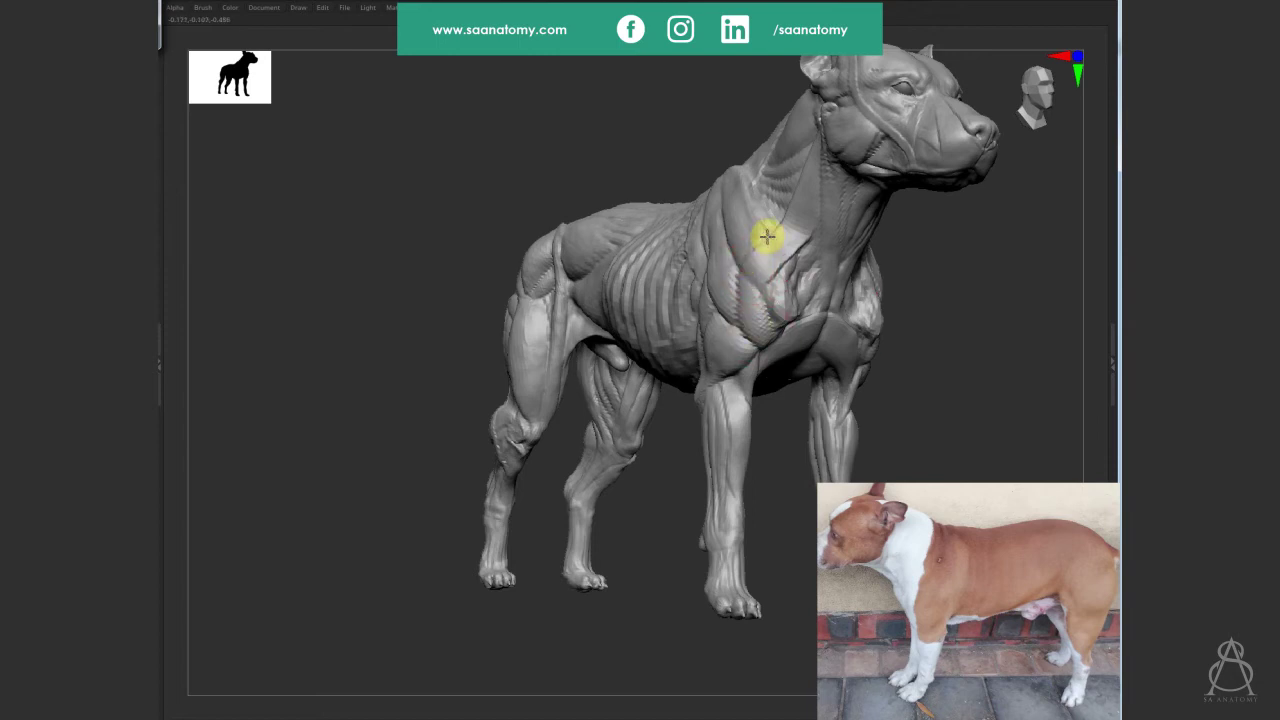
mouse_move(758, 278)
mouse_down()
mouse_move(1003, 286)
mouse_move(894, 306)
mouse_move(906, 334)
mouse_move(894, 339)
mouse_move(778, 150)
mouse_up()
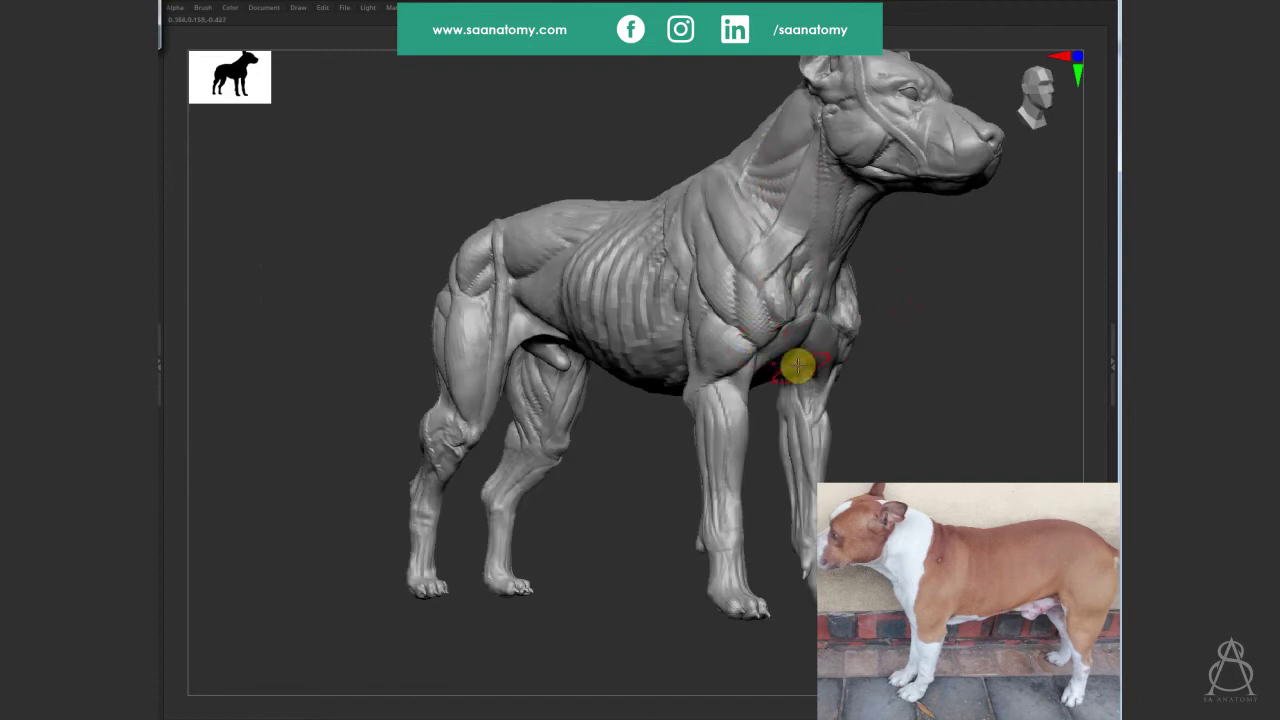
mouse_move(800, 363)
mouse_down()
mouse_move(760, 329)
mouse_move(771, 340)
mouse_move(823, 323)
mouse_up()
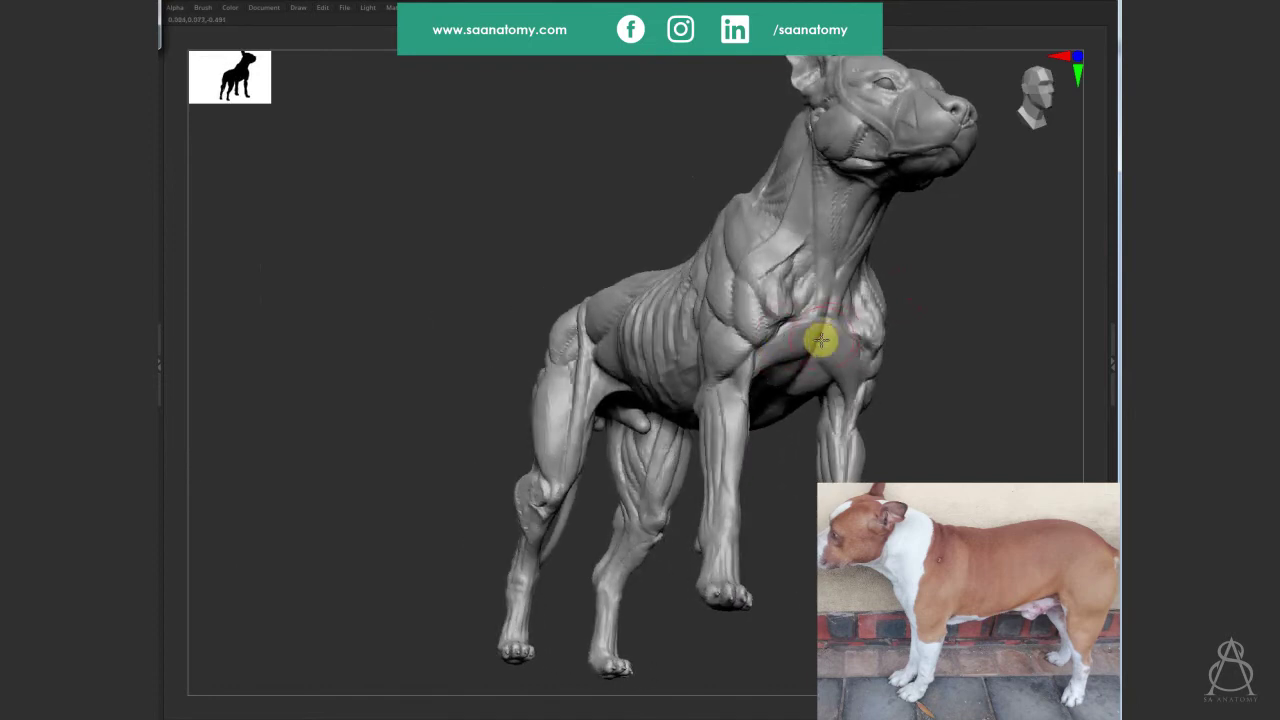
mouse_move(972, 308)
mouse_down()
mouse_move(1031, 326)
mouse_move(986, 343)
mouse_up()
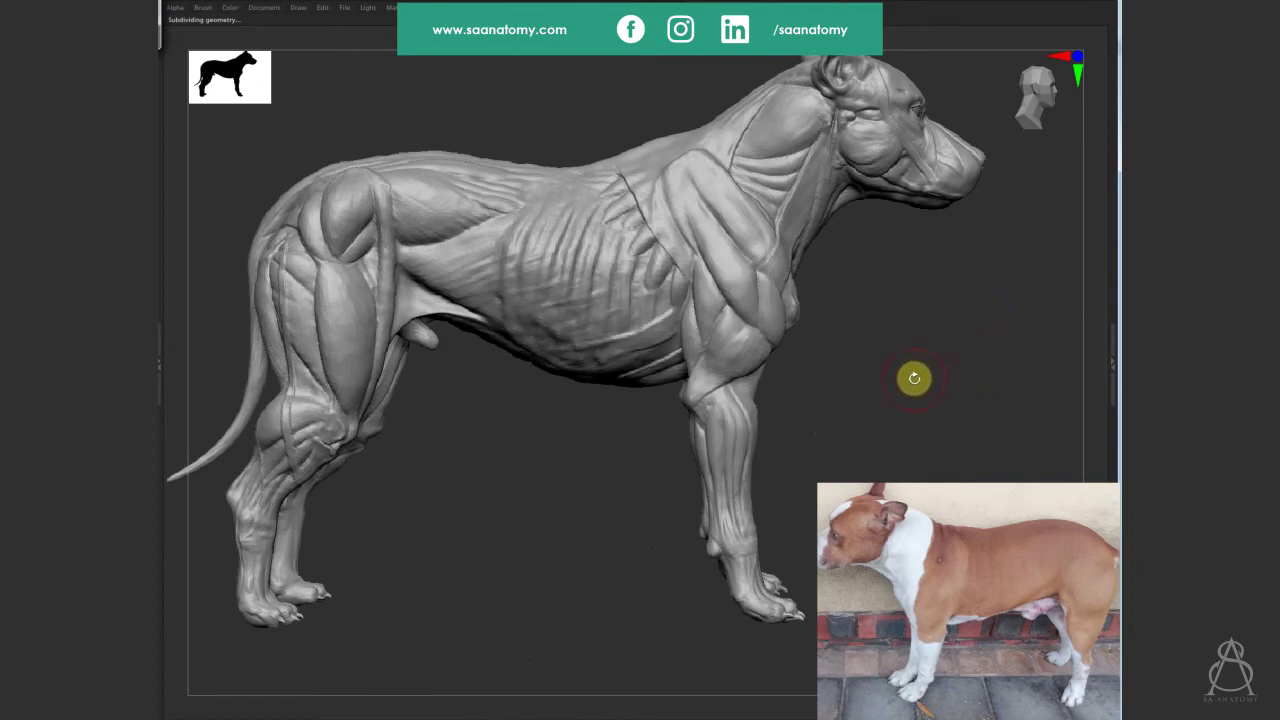
mouse_move(896, 382)
mouse_down()
mouse_move(929, 377)
mouse_move(734, 346)
mouse_up()
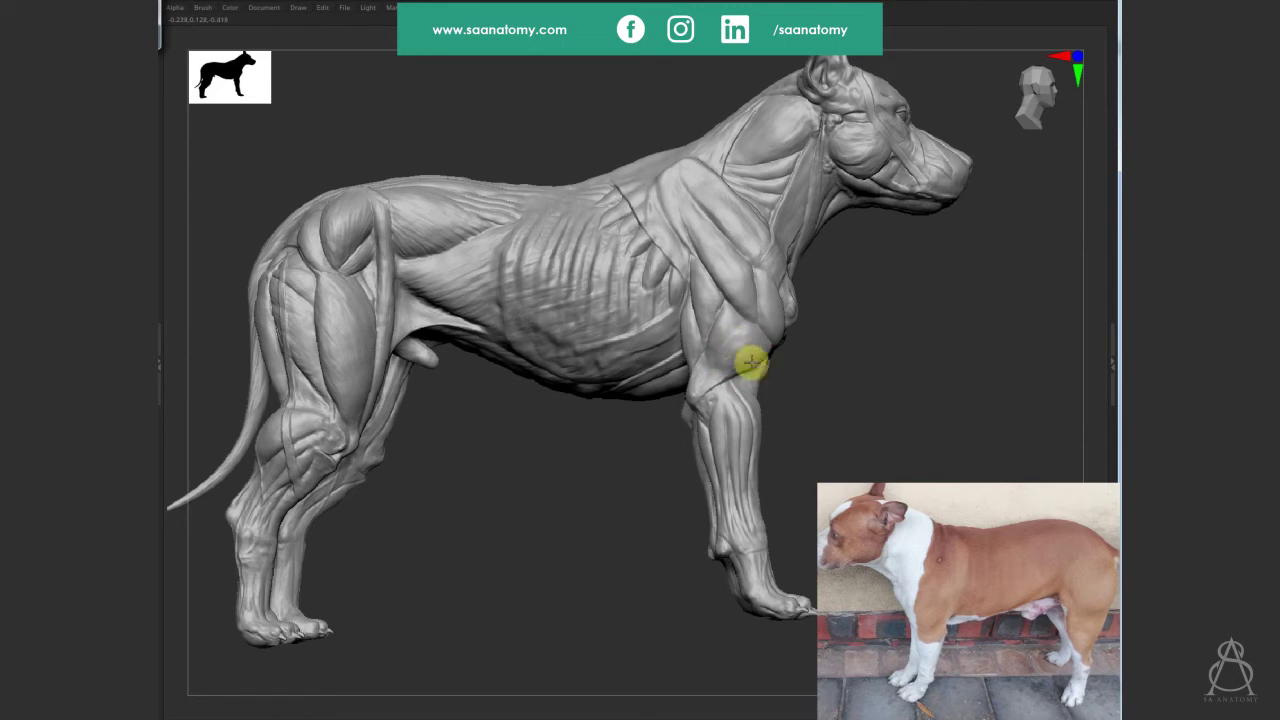
drag(877, 386, 823, 406)
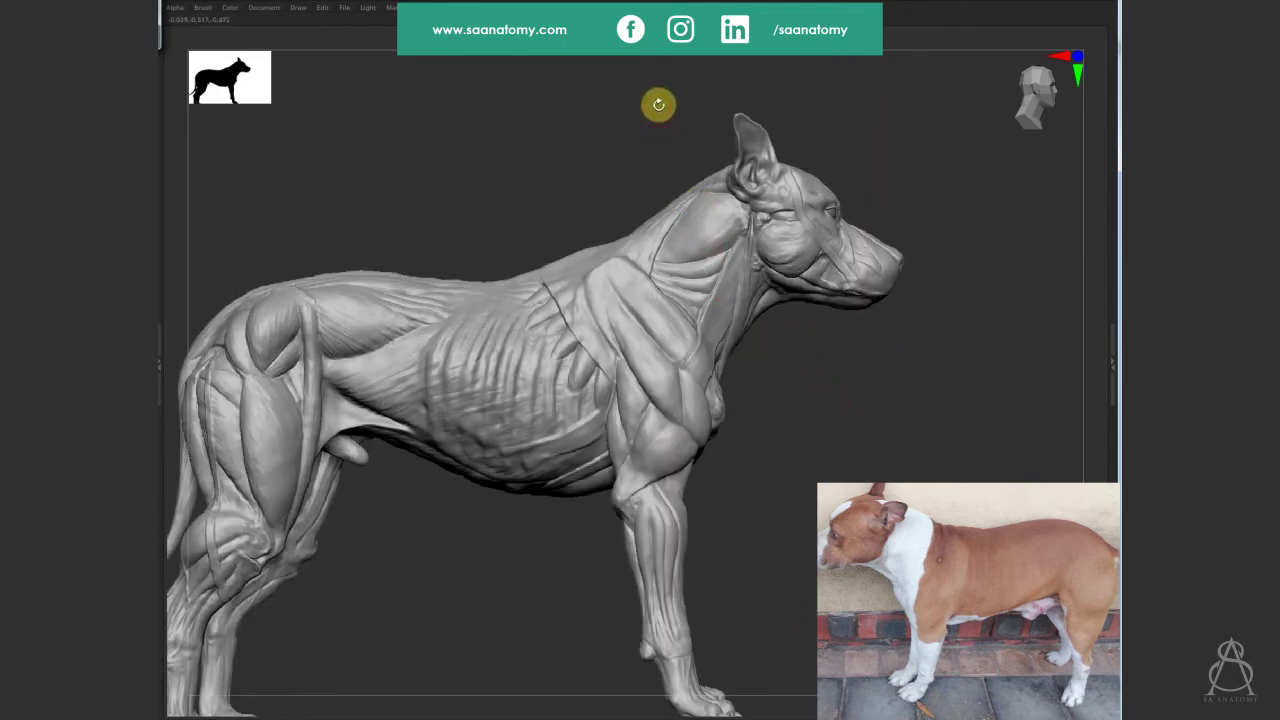
ctrl+drag(657, 115, 706, 143)
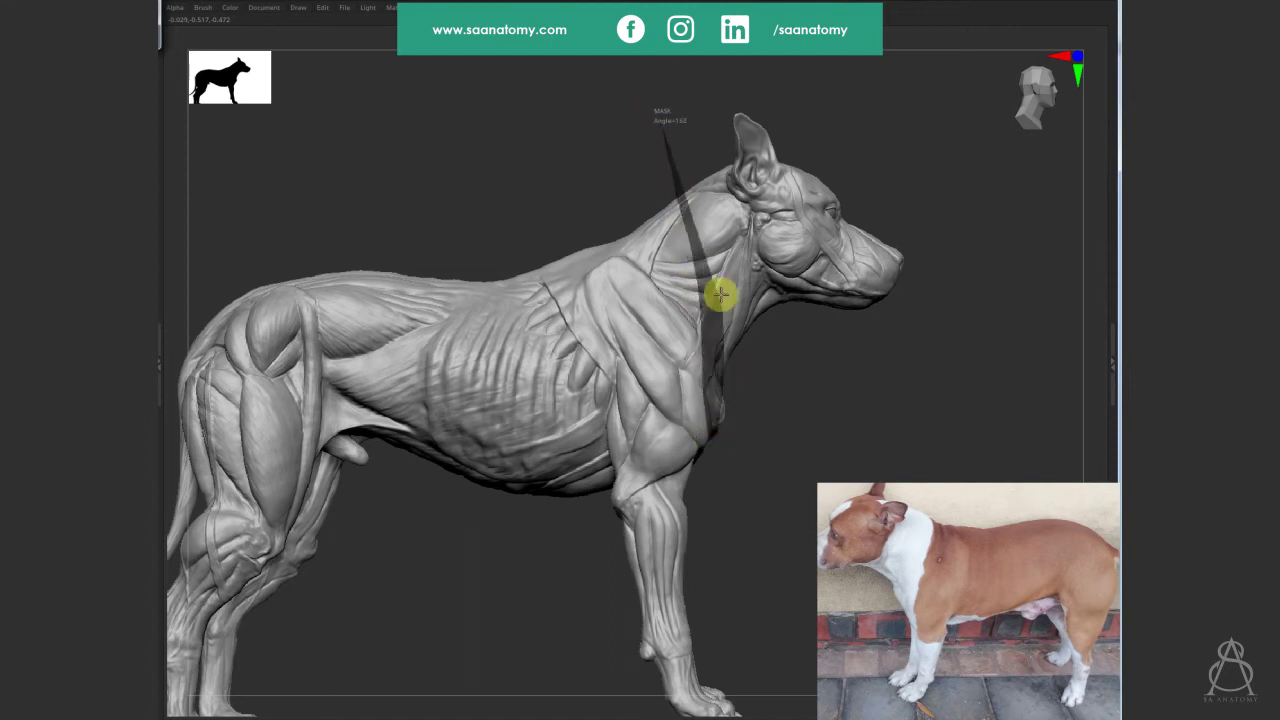
Paint the mask out into a dark oval over the side of the neck, filling the shoulder edges.
mouse_move(831, 408)
mouse_down()
mouse_move(903, 406)
mouse_move(894, 391)
mouse_move(884, 405)
mouse_move(711, 194)
mouse_up()
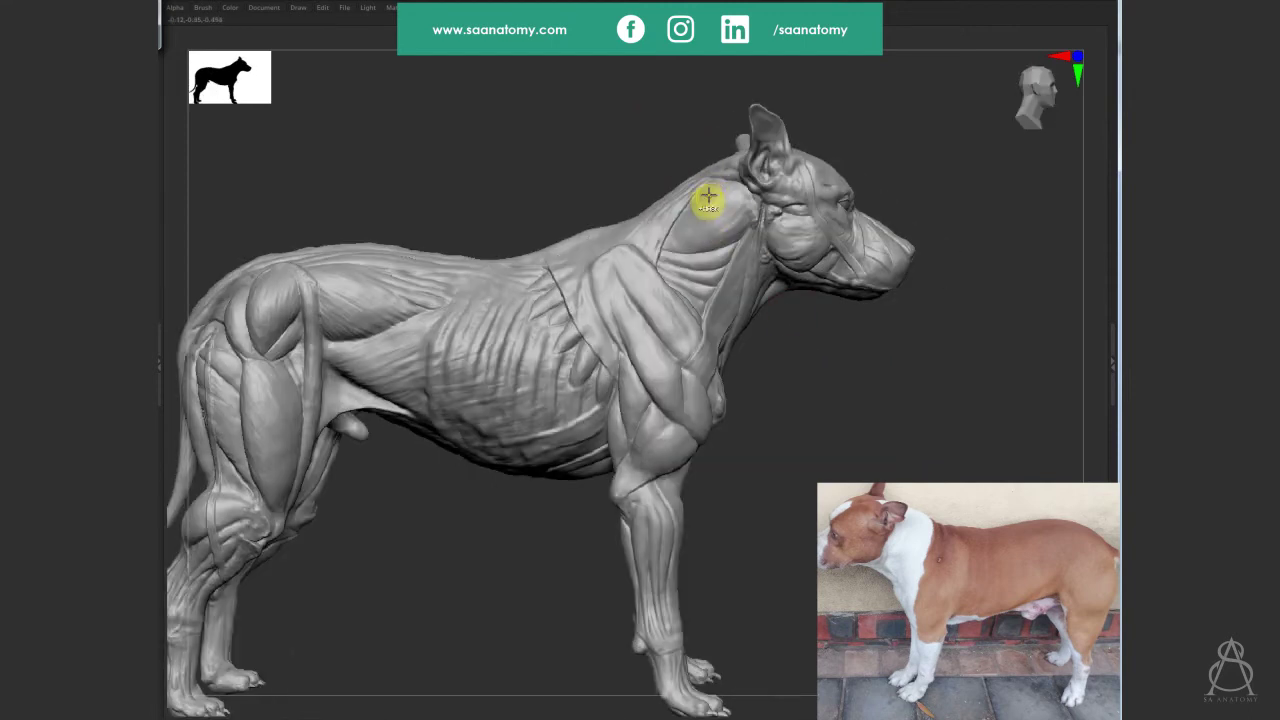
ctrl+click(803, 350)
ctrl+click(854, 363)
key(space)
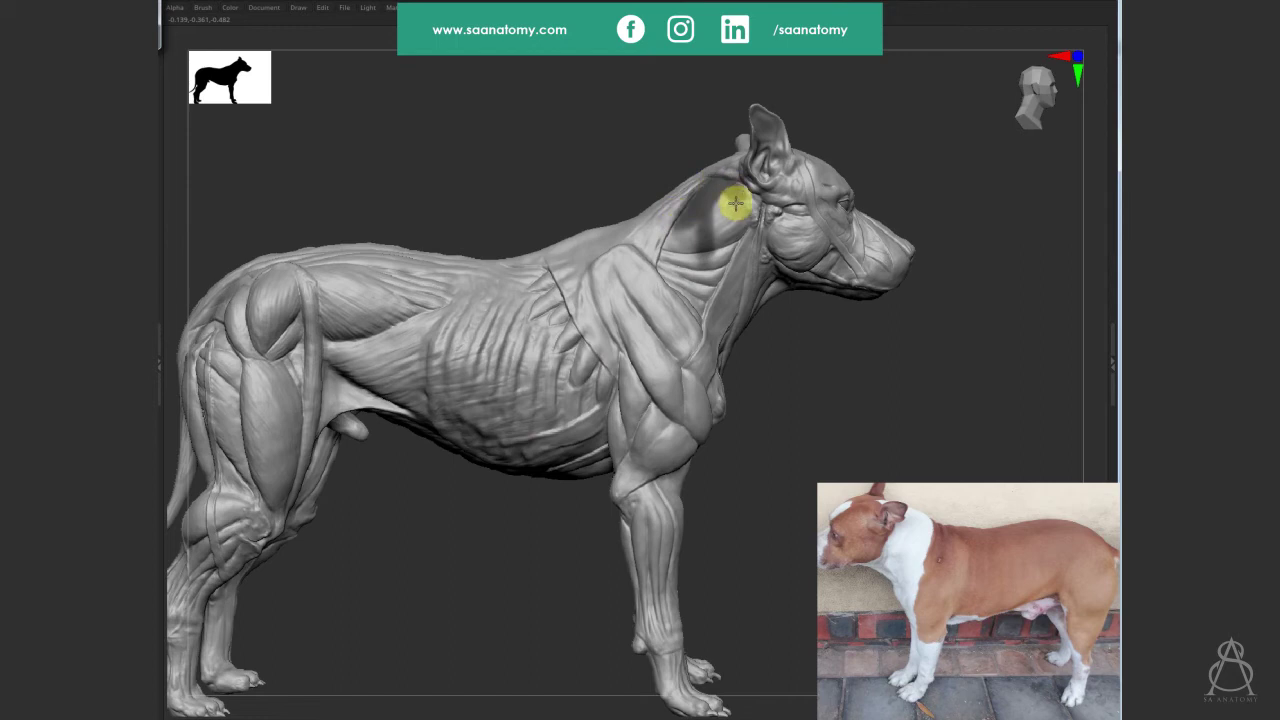
mouse_move(722, 200)
ctrl+mouse_down()
mouse_move(689, 211)
mouse_move(703, 283)
mouse_move(730, 248)
mouse_move(894, 400)
mouse_move(981, 381)
ctrl+mouse_up()
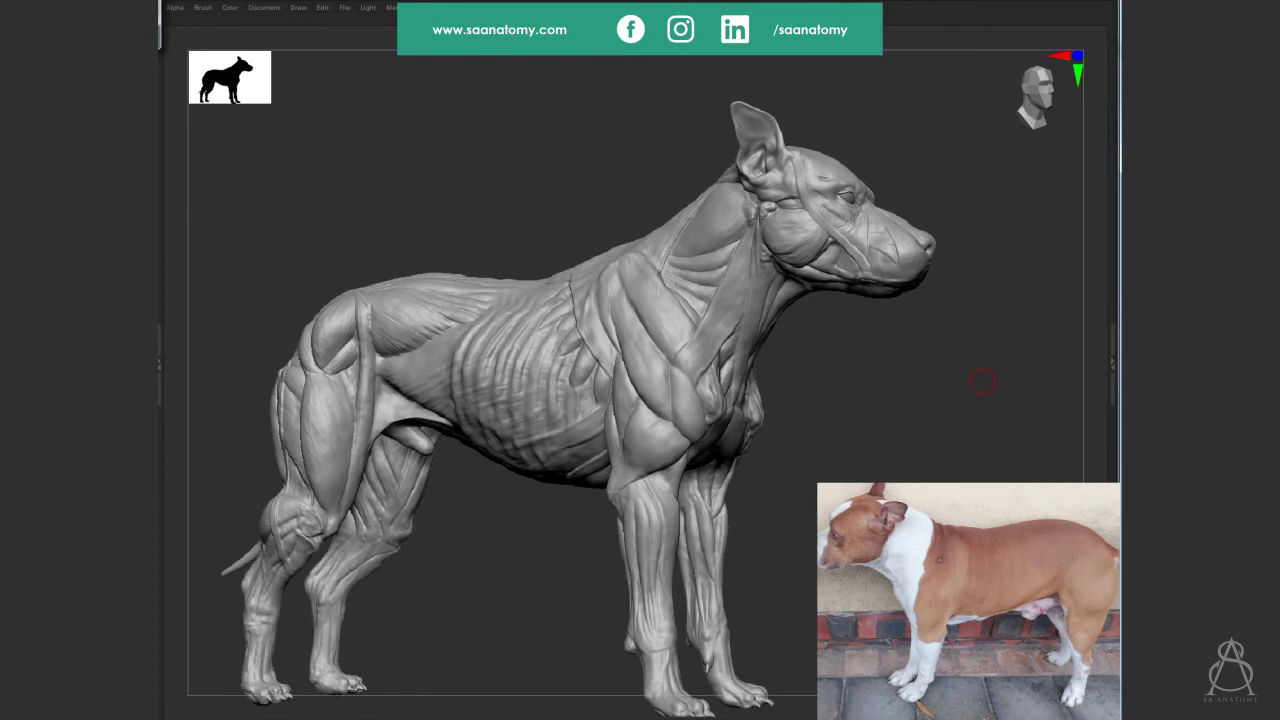
mouse_move(900, 365)
mouse_down()
mouse_move(806, 303)
mouse_move(1010, 452)
mouse_up()
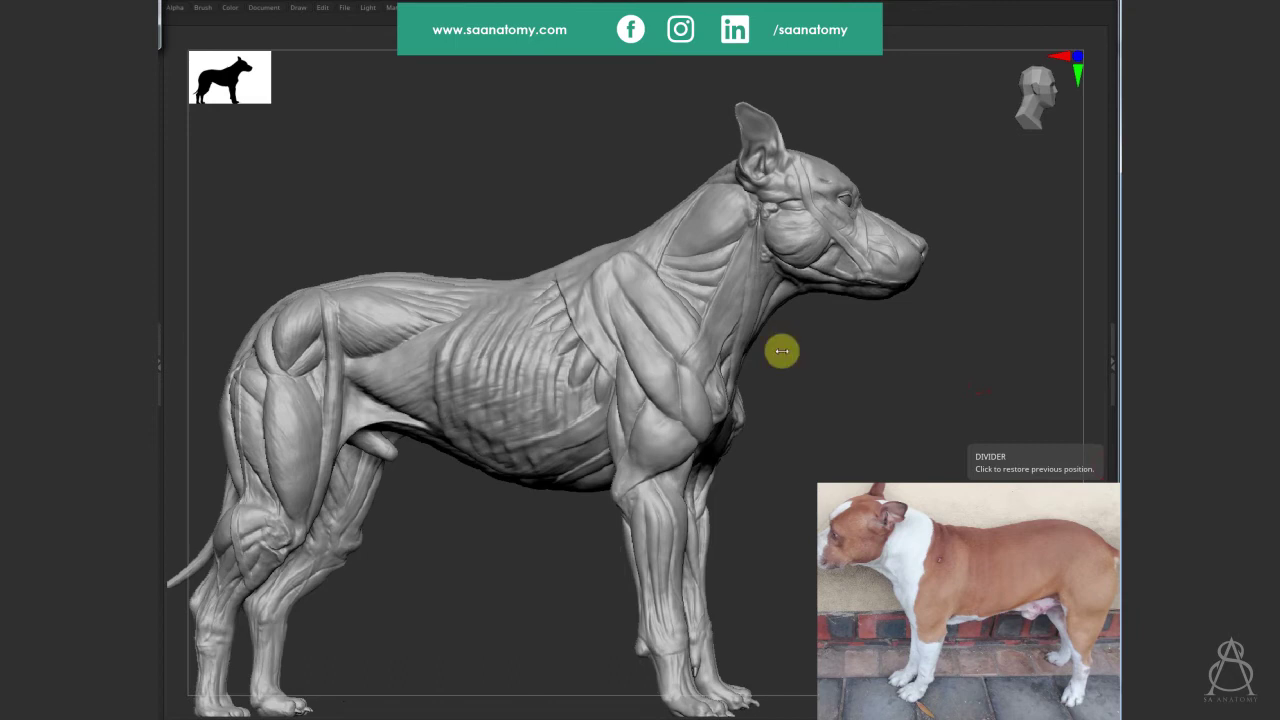
mouse_move(703, 277)
mouse_down()
mouse_move(703, 134)
mouse_move(703, 291)
mouse_move(717, 212)
mouse_move(663, 257)
mouse_move(689, 254)
mouse_move(631, 269)
mouse_move(648, 208)
mouse_move(674, 200)
mouse_move(774, 246)
mouse_move(703, 309)
mouse_move(659, 377)
mouse_up()
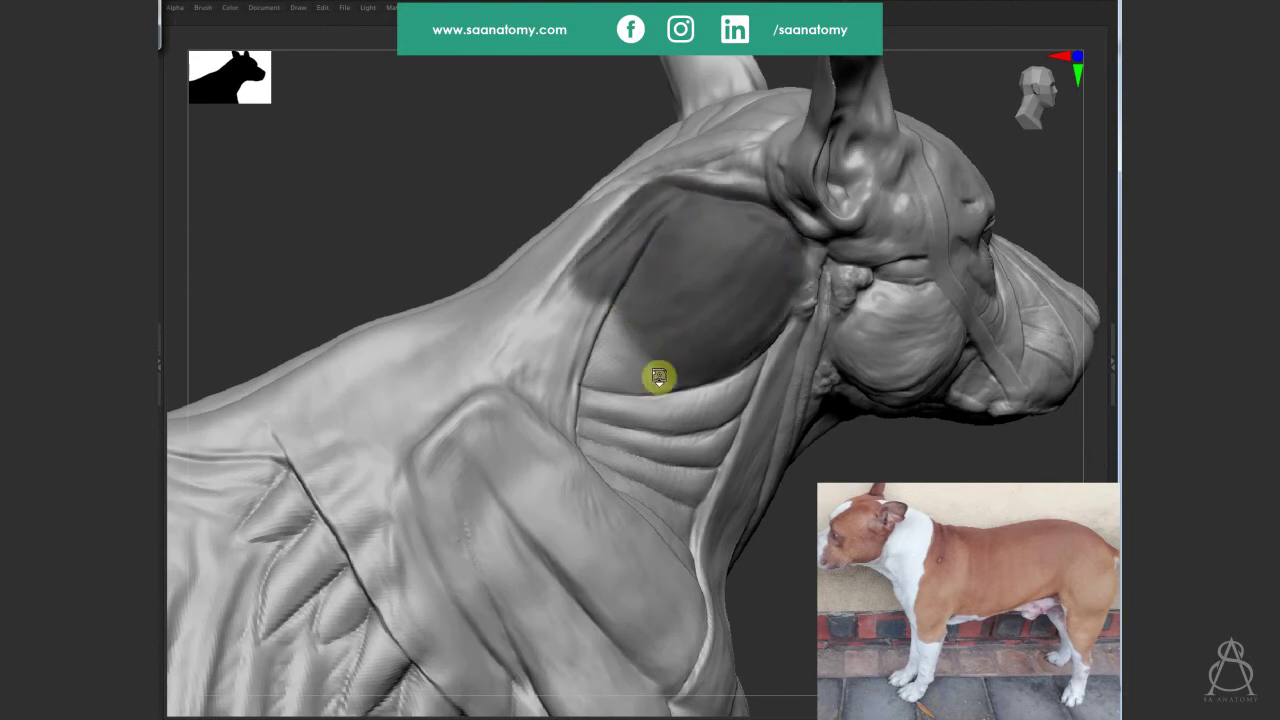
mouse_move(649, 325)
ctrl+mouse_down()
mouse_move(597, 266)
mouse_move(737, 331)
mouse_move(750, 262)
ctrl+mouse_up()
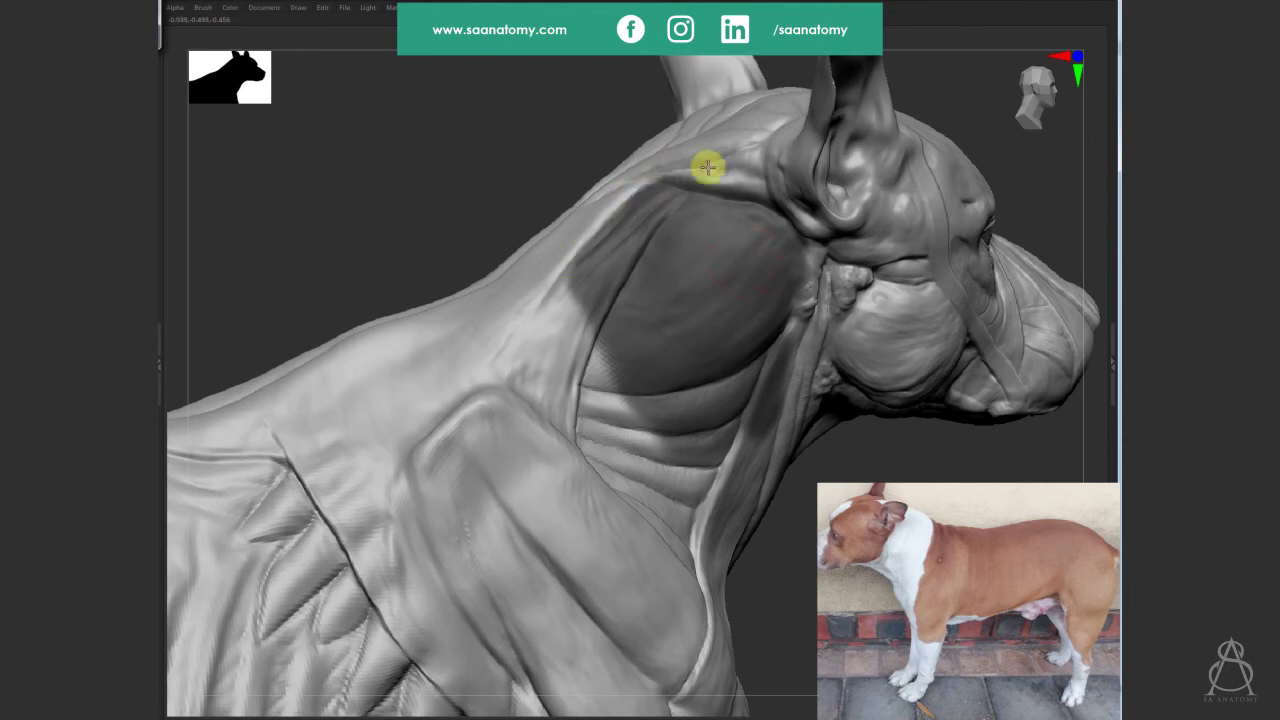
mouse_move(829, 191)
right_down()
mouse_move(791, 210)
mouse_move(837, 238)
right_up()
mouse_move(971, 350)
right_down()
mouse_move(974, 246)
mouse_move(834, 151)
mouse_move(789, 195)
right_up()
Pick a different brush from the B picker and mask a strip down the upper foreleg.
key(b)
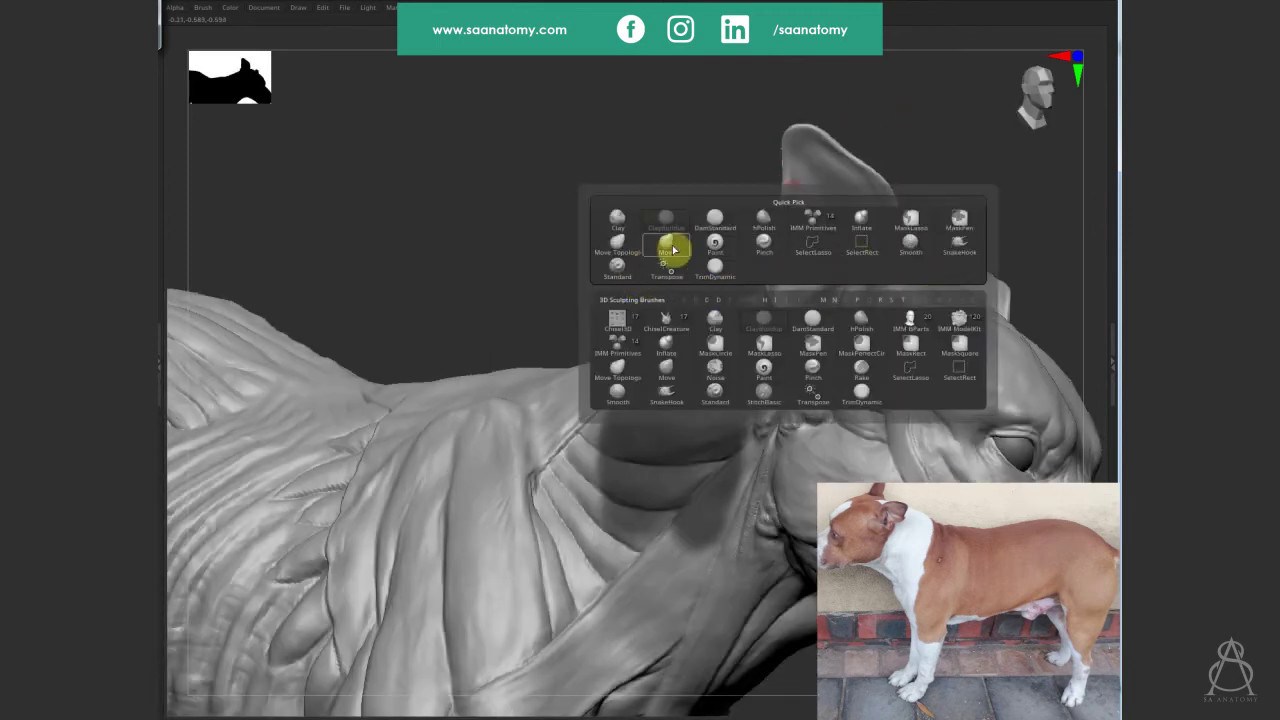
click(685, 367)
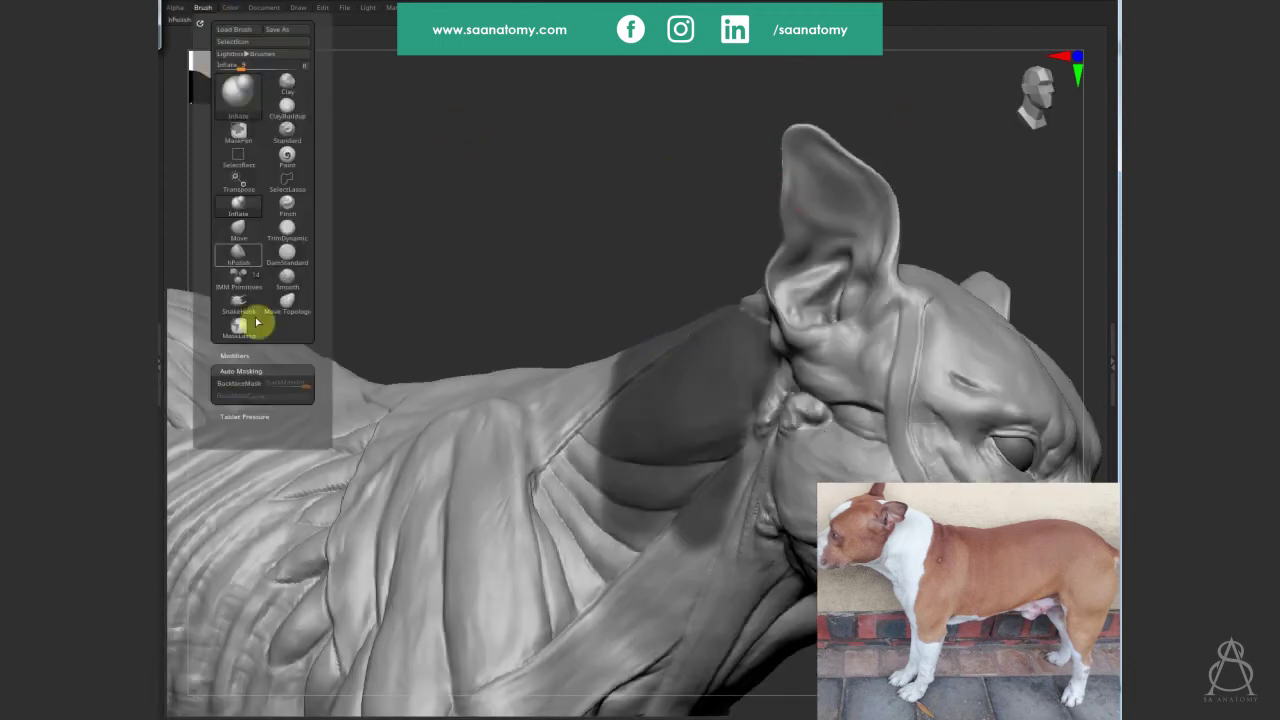
mouse_move(937, 123)
mouse_down()
mouse_move(783, 170)
mouse_move(790, 160)
mouse_up()
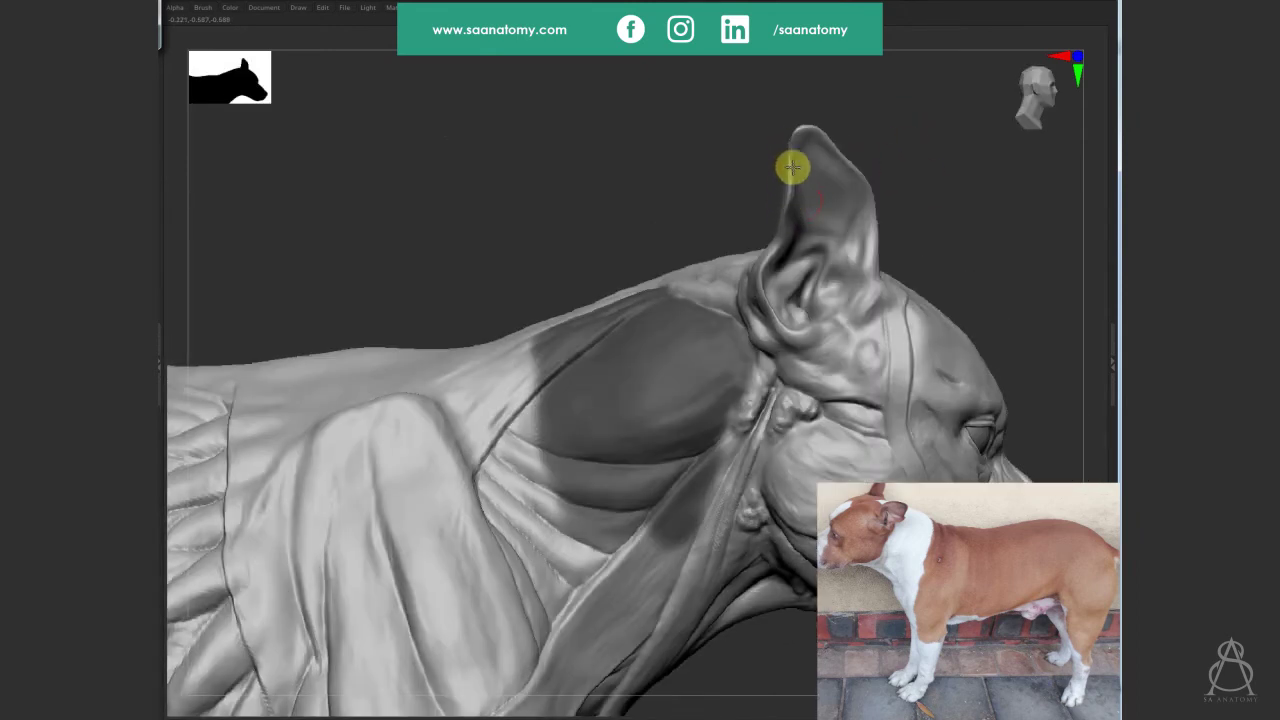
mouse_move(877, 200)
mouse_down()
mouse_move(837, 129)
mouse_move(720, 423)
mouse_move(724, 252)
mouse_up()
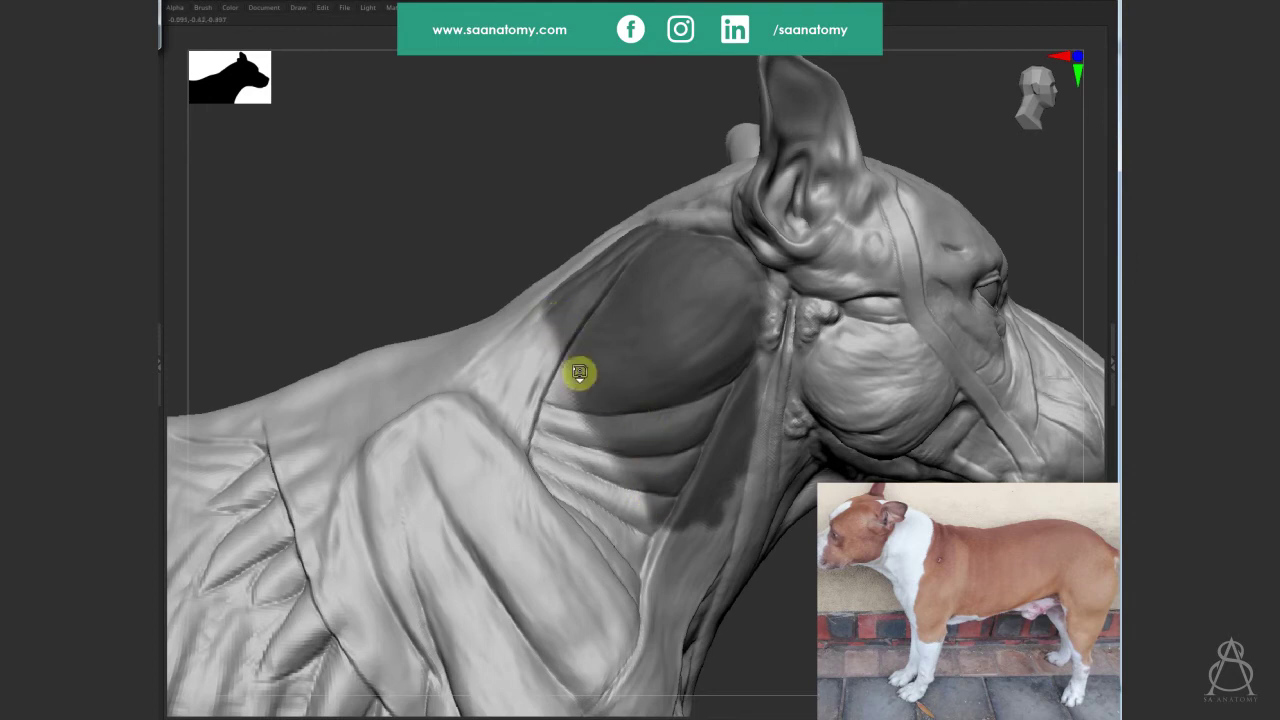
mouse_move(663, 506)
mouse_down()
mouse_move(637, 474)
mouse_move(668, 358)
mouse_move(634, 209)
mouse_up()
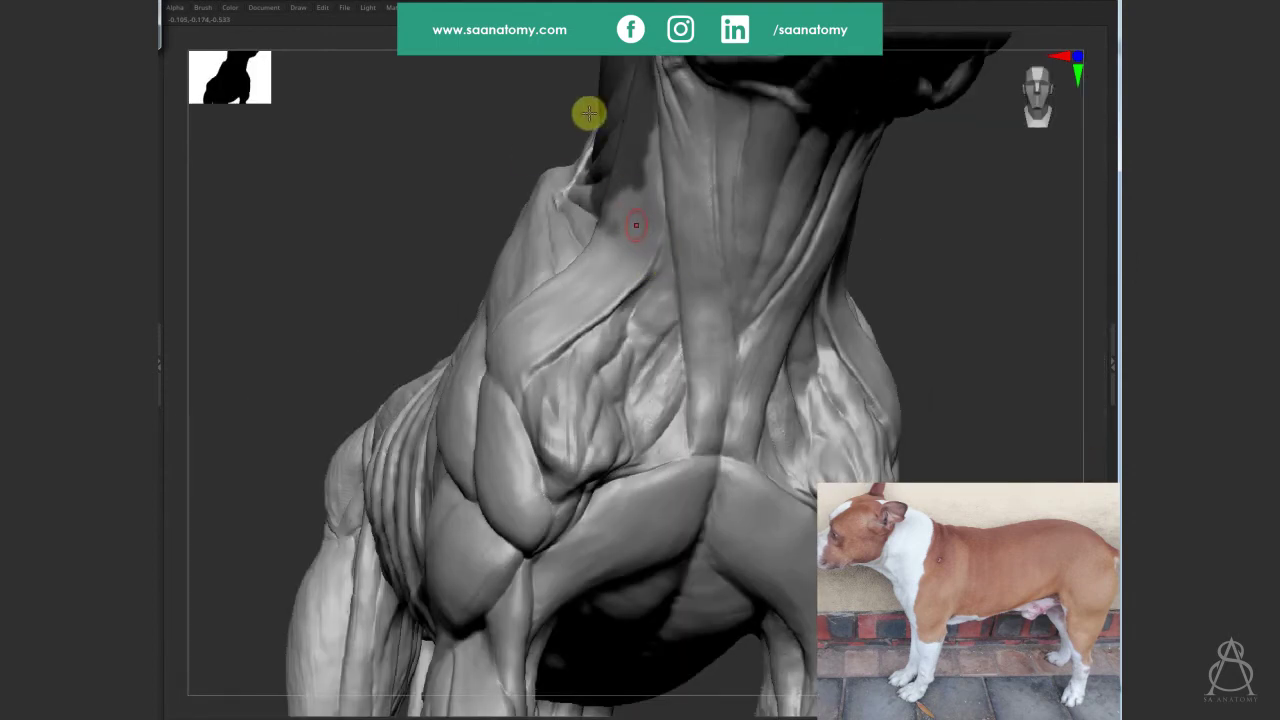
mouse_move(586, 114)
alt+mouse_down()
mouse_move(628, 150)
mouse_move(640, 249)
mouse_move(637, 309)
mouse_move(593, 244)
mouse_move(609, 323)
mouse_move(588, 463)
mouse_move(620, 366)
mouse_move(634, 223)
mouse_move(625, 436)
alt+mouse_up()
mouse_move(594, 474)
right_down()
mouse_move(631, 457)
mouse_move(581, 541)
right_up()
mouse_move(669, 391)
right_down()
mouse_move(694, 346)
mouse_move(686, 320)
mouse_move(632, 406)
right_up()
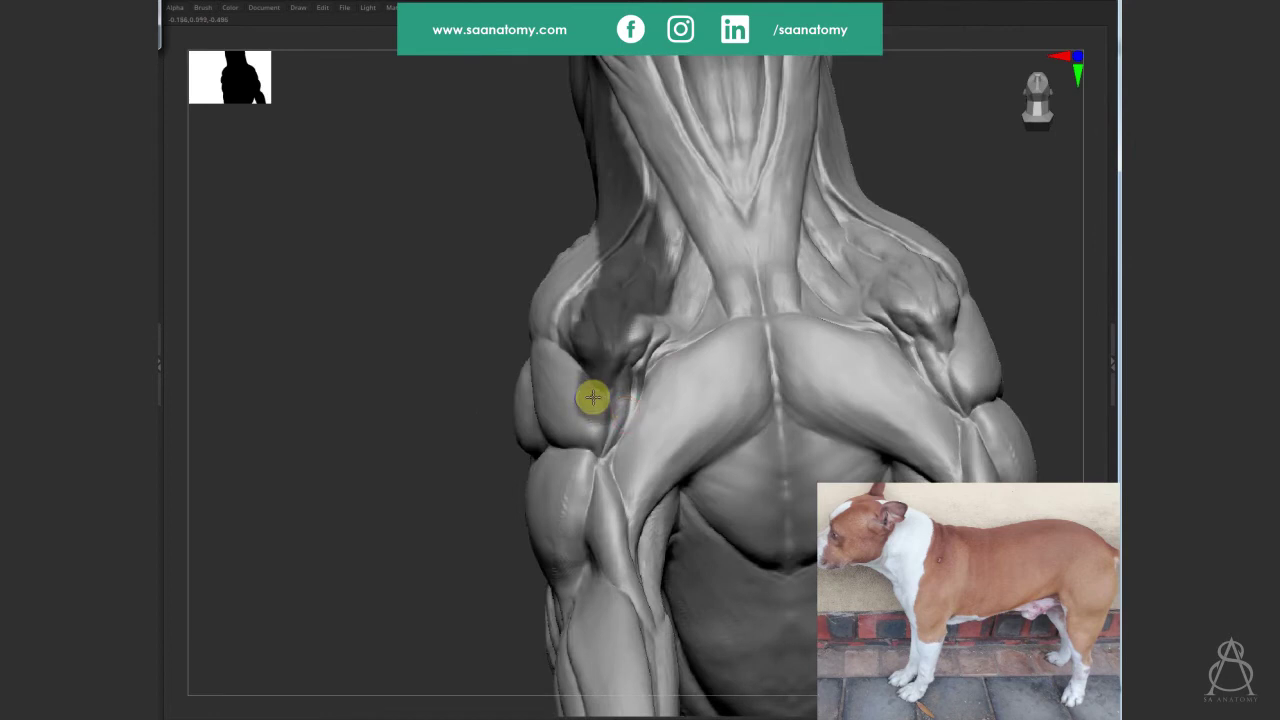
mouse_move(587, 422)
ctrl+mouse_down()
mouse_move(586, 586)
mouse_move(632, 318)
ctrl+mouse_up()
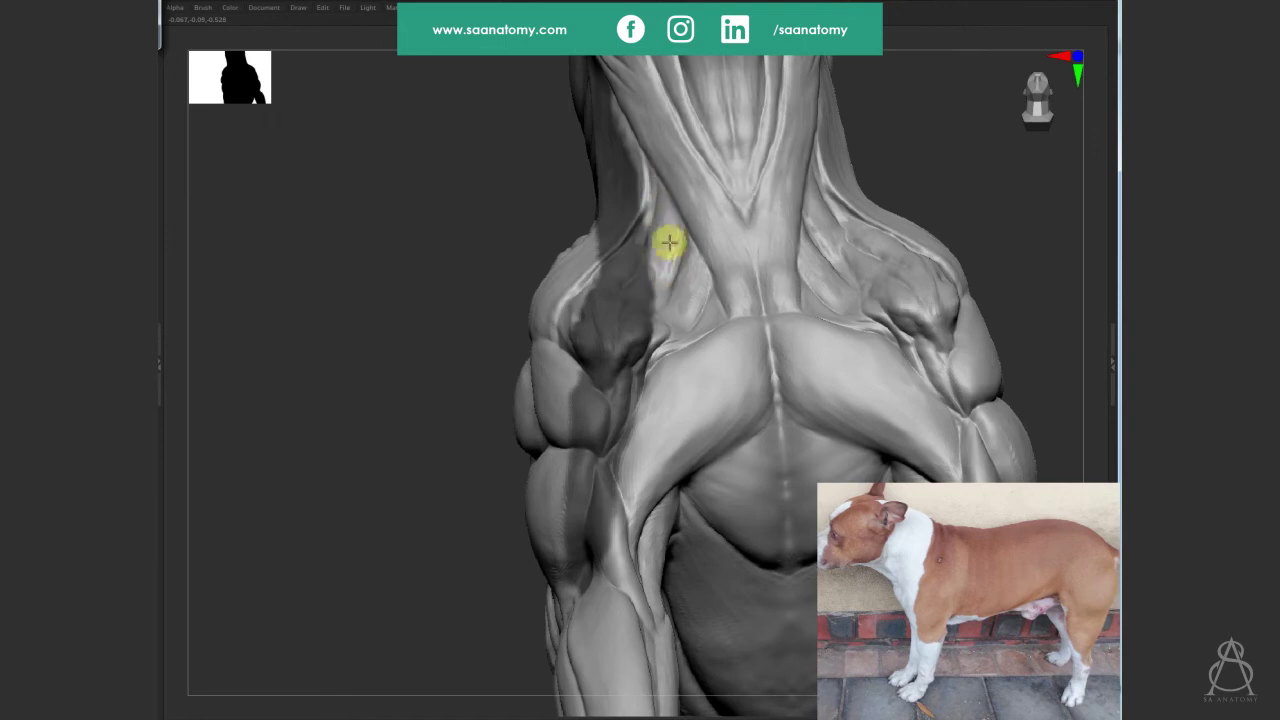
Check the neck mask from the front at both lower and higher subdivision levels.
mouse_move(669, 242)
right_down()
mouse_move(697, 271)
mouse_move(714, 566)
mouse_move(897, 371)
mouse_move(697, 313)
mouse_move(577, 360)
mouse_move(631, 260)
mouse_move(580, 231)
mouse_move(557, 340)
mouse_move(623, 243)
mouse_move(557, 309)
mouse_move(677, 451)
mouse_move(669, 423)
mouse_move(632, 470)
mouse_move(823, 366)
mouse_move(649, 357)
mouse_move(647, 227)
right_up()
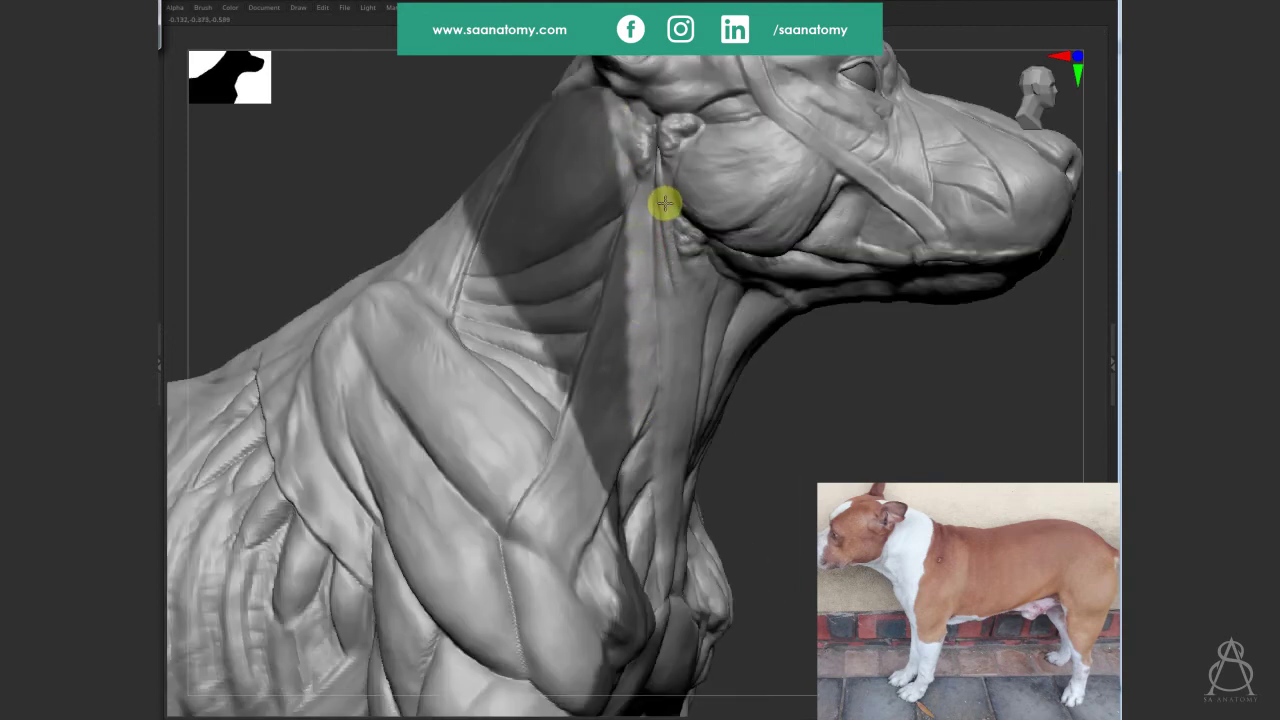
right_drag(666, 200, 596, 97)
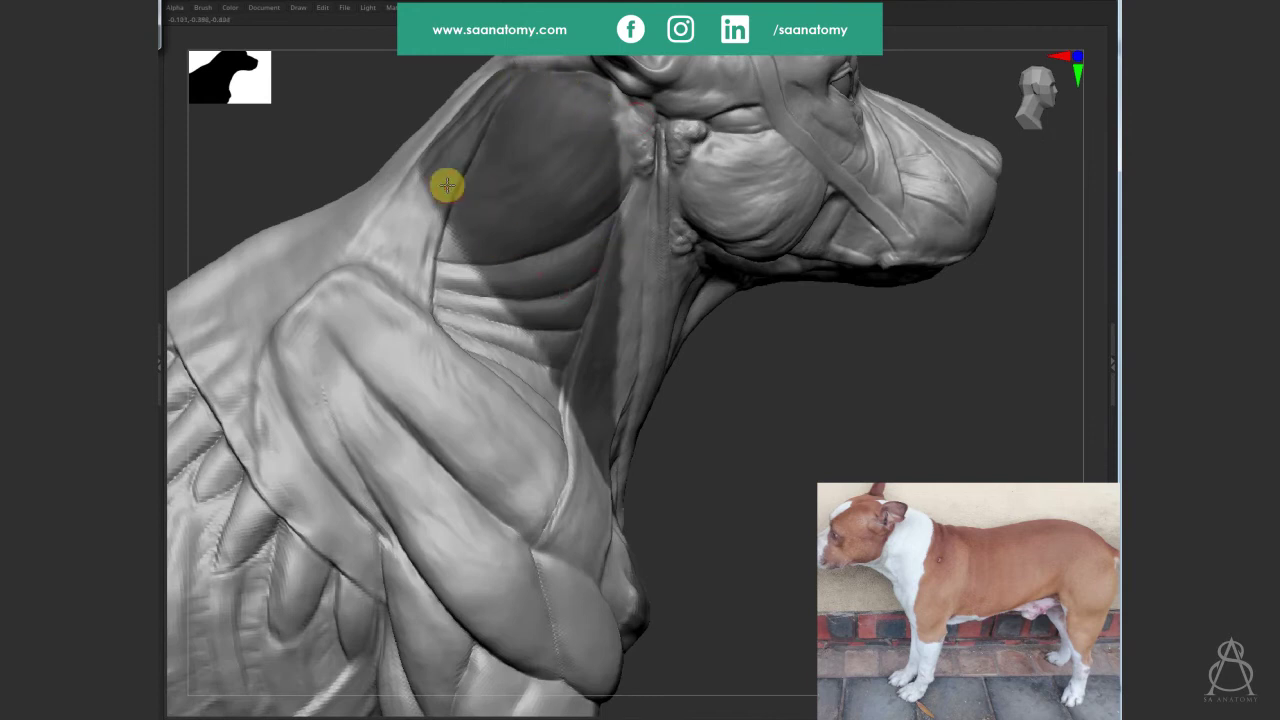
key(shift+d)
key(f)
mouse_move(740, 429)
right_down()
mouse_move(737, 460)
mouse_move(714, 446)
mouse_move(781, 360)
right_up()
key(d)
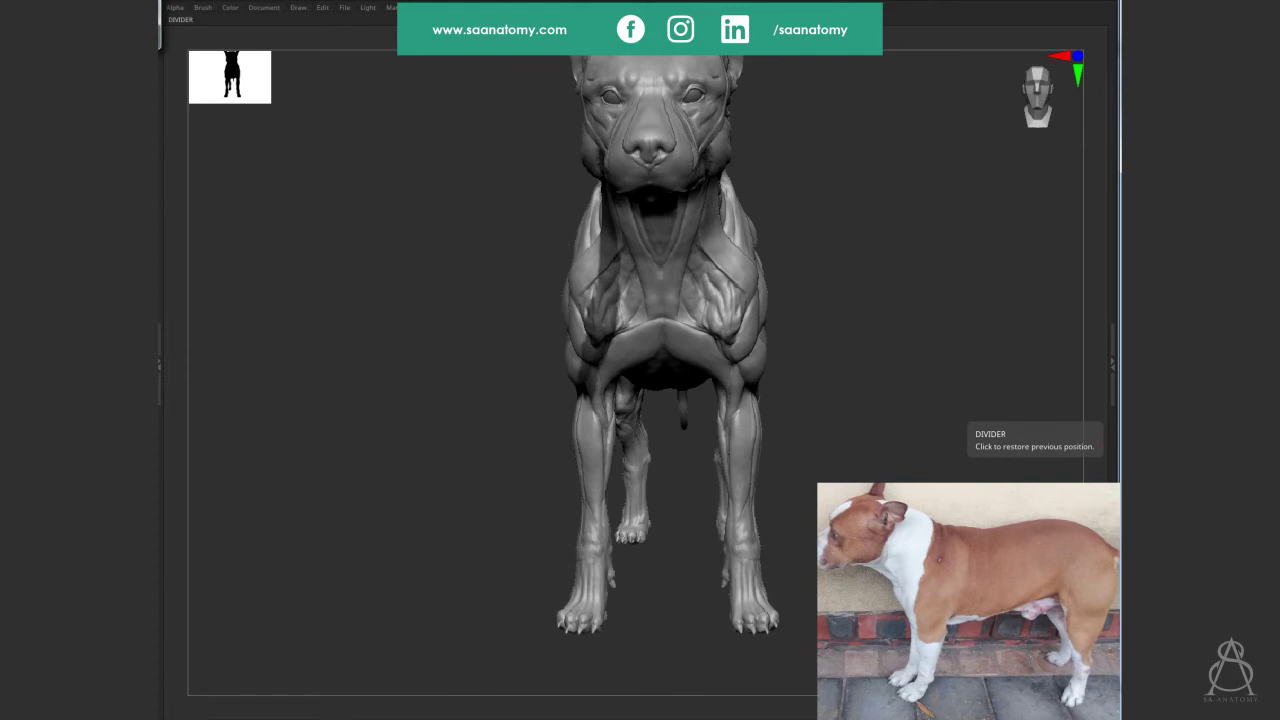
Inspect the neck from below at both subdivision levels and sculpt along its underside.
mouse_move(939, 311)
right_down()
mouse_move(946, 300)
mouse_move(648, 449)
right_up()
key(shift+d)
key(d)
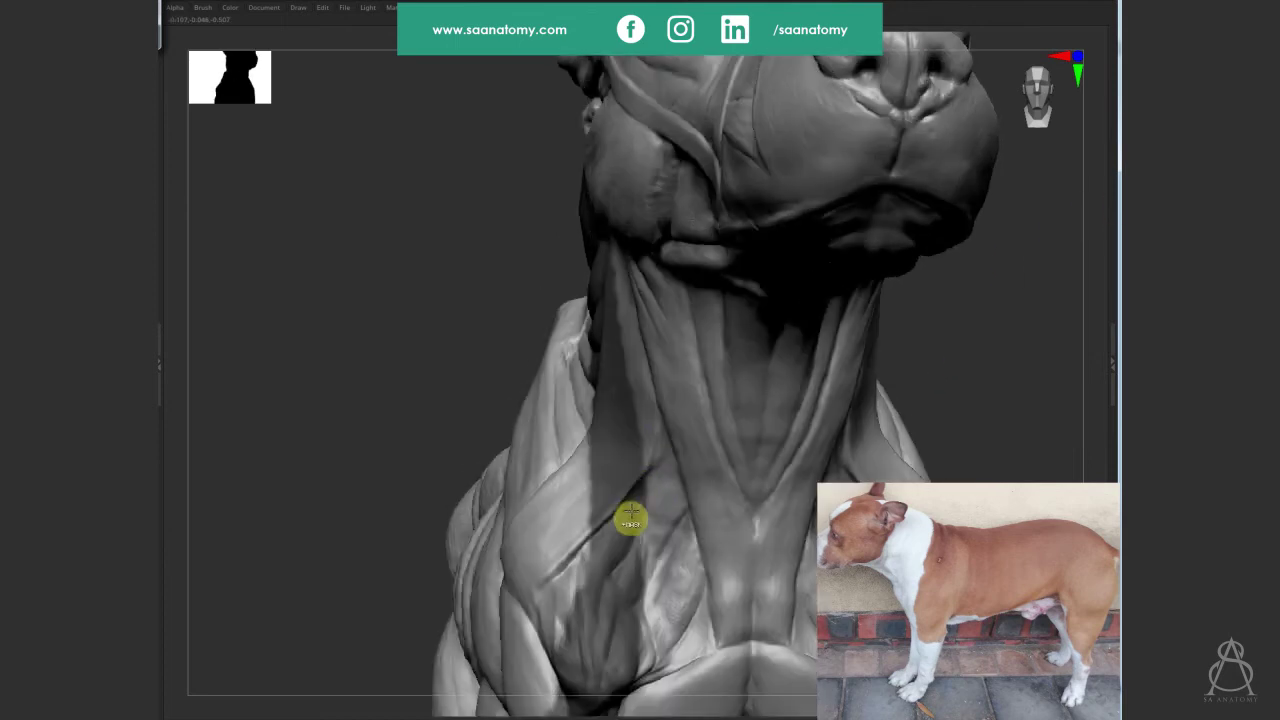
right_drag(631, 517, 634, 491)
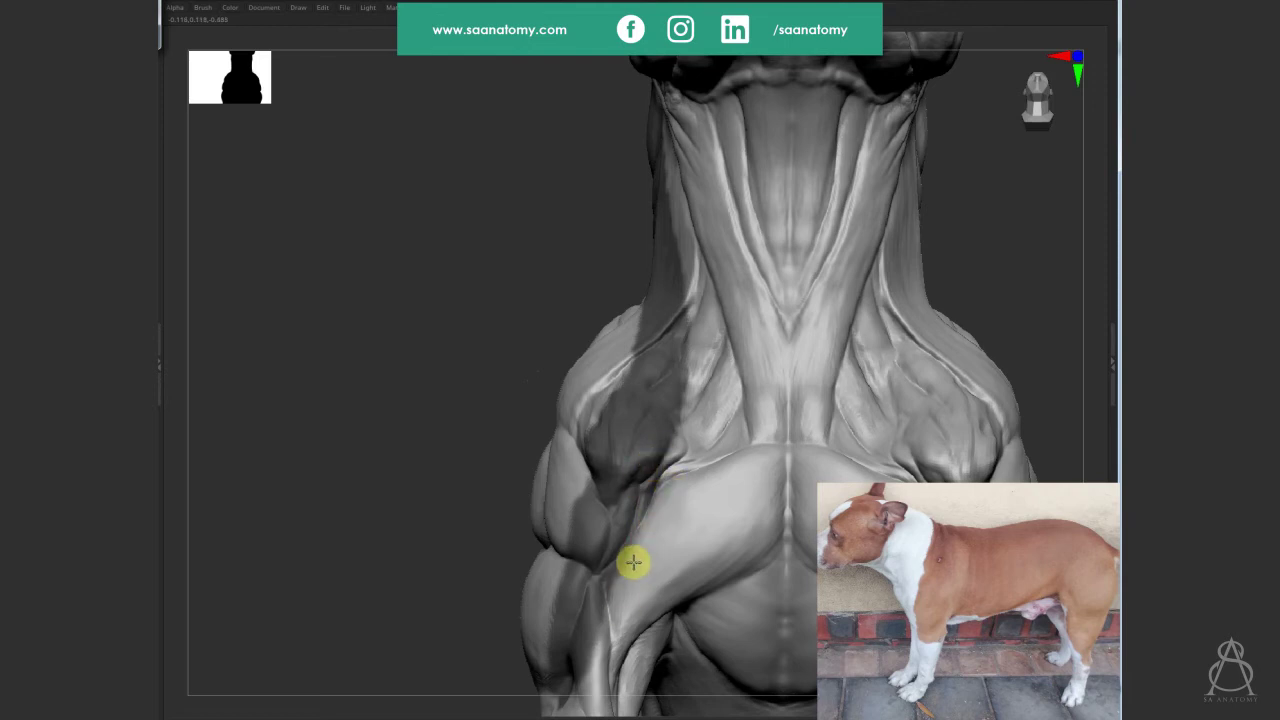
mouse_move(634, 563)
right_down()
mouse_move(549, 500)
mouse_move(887, 347)
right_up()
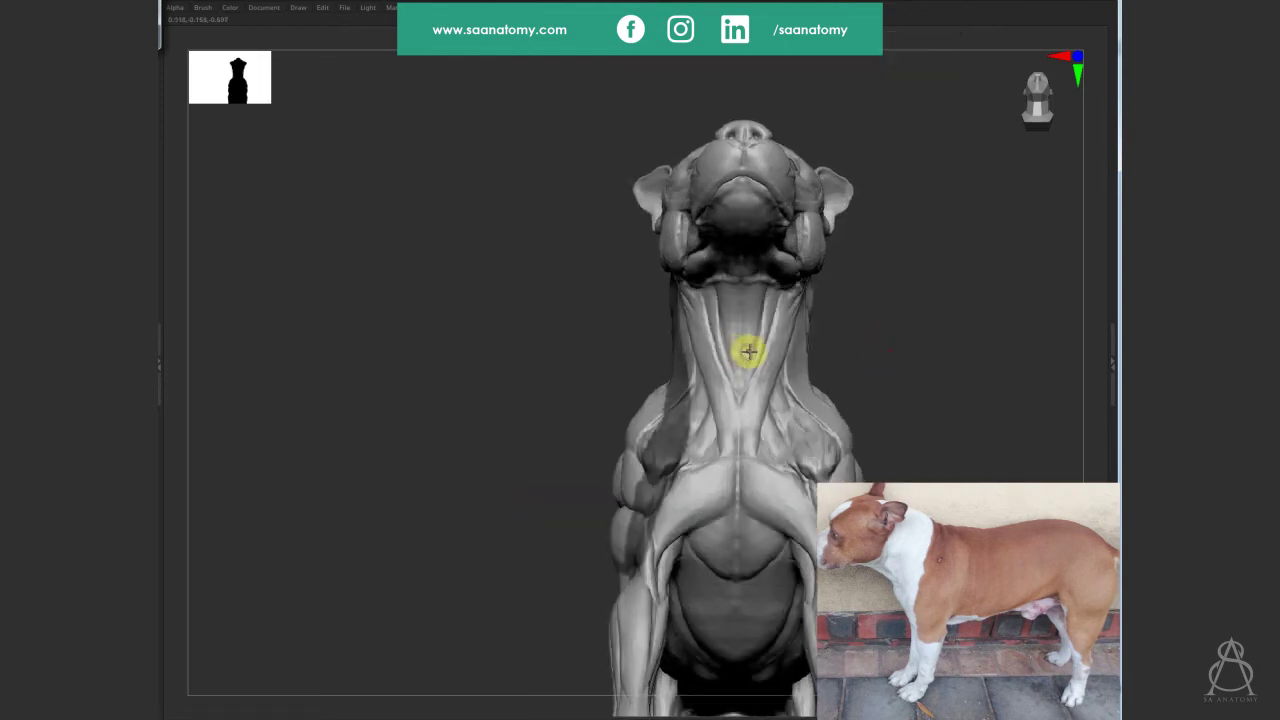
drag(748, 351, 715, 364)
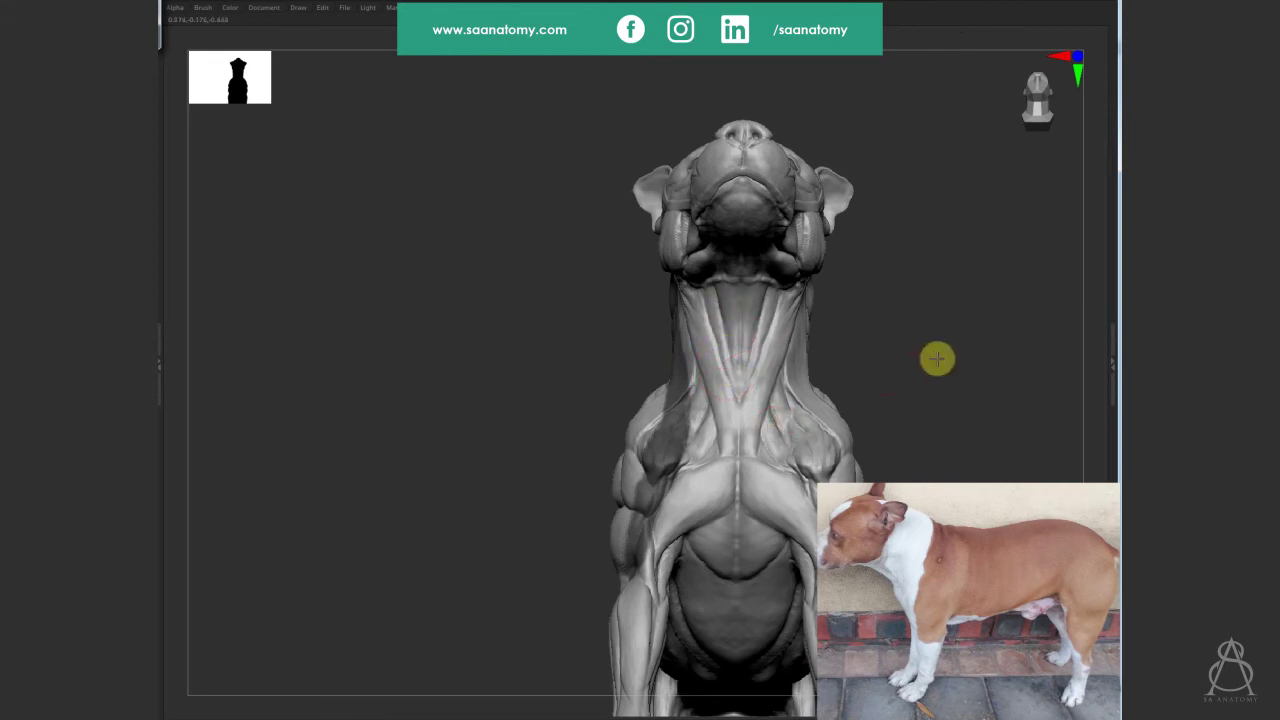
mouse_move(934, 357)
mouse_down()
mouse_move(695, 347)
mouse_move(723, 523)
mouse_move(617, 417)
mouse_move(651, 449)
mouse_move(1112, 445)
mouse_up()
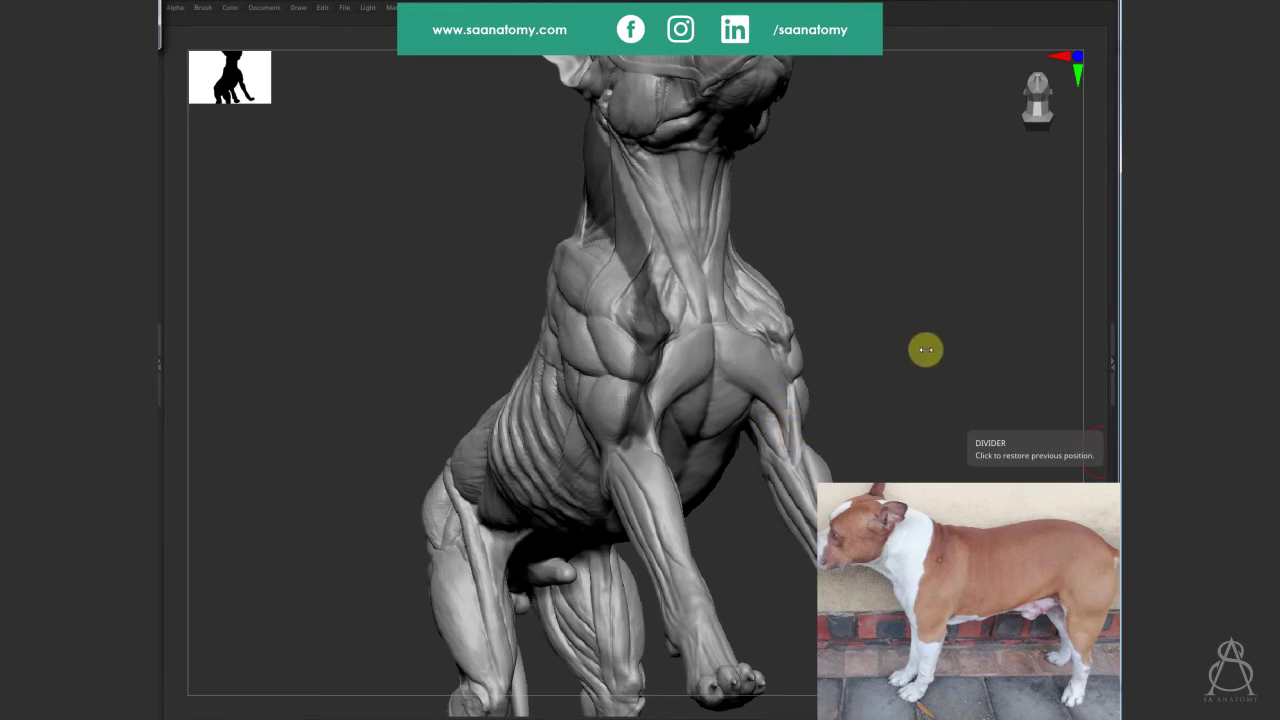
Check the chest and shoulder across subdivision levels, then frame the whole dog in side view.
mouse_move(925, 349)
mouse_down()
mouse_move(914, 331)
mouse_move(674, 417)
mouse_up()
scroll(598, 297, up, 3)
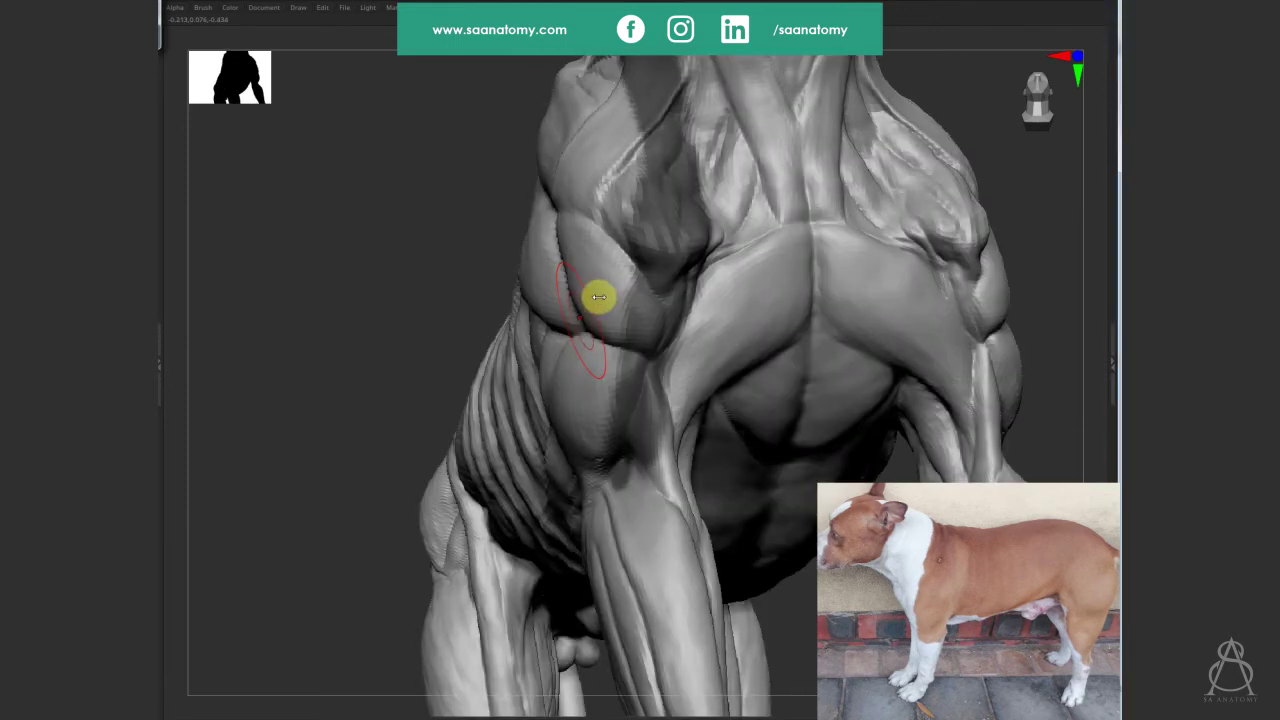
drag(598, 297, 660, 320)
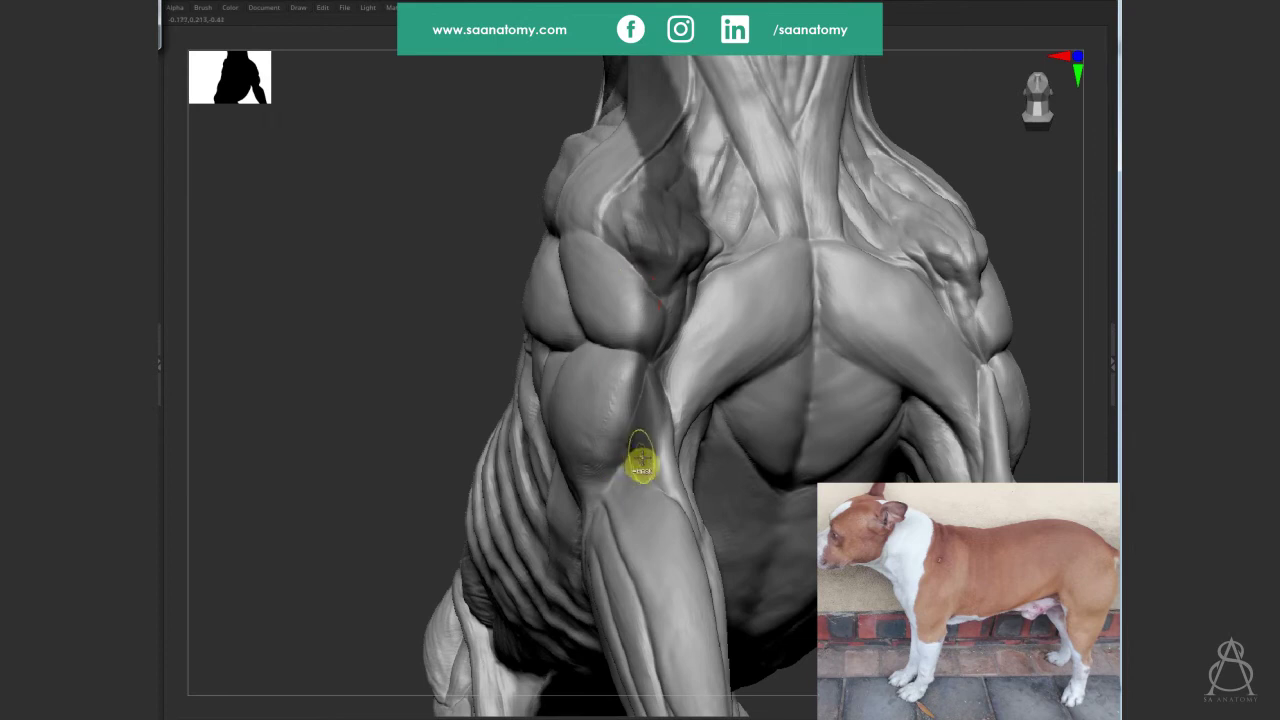
key(shift+d)
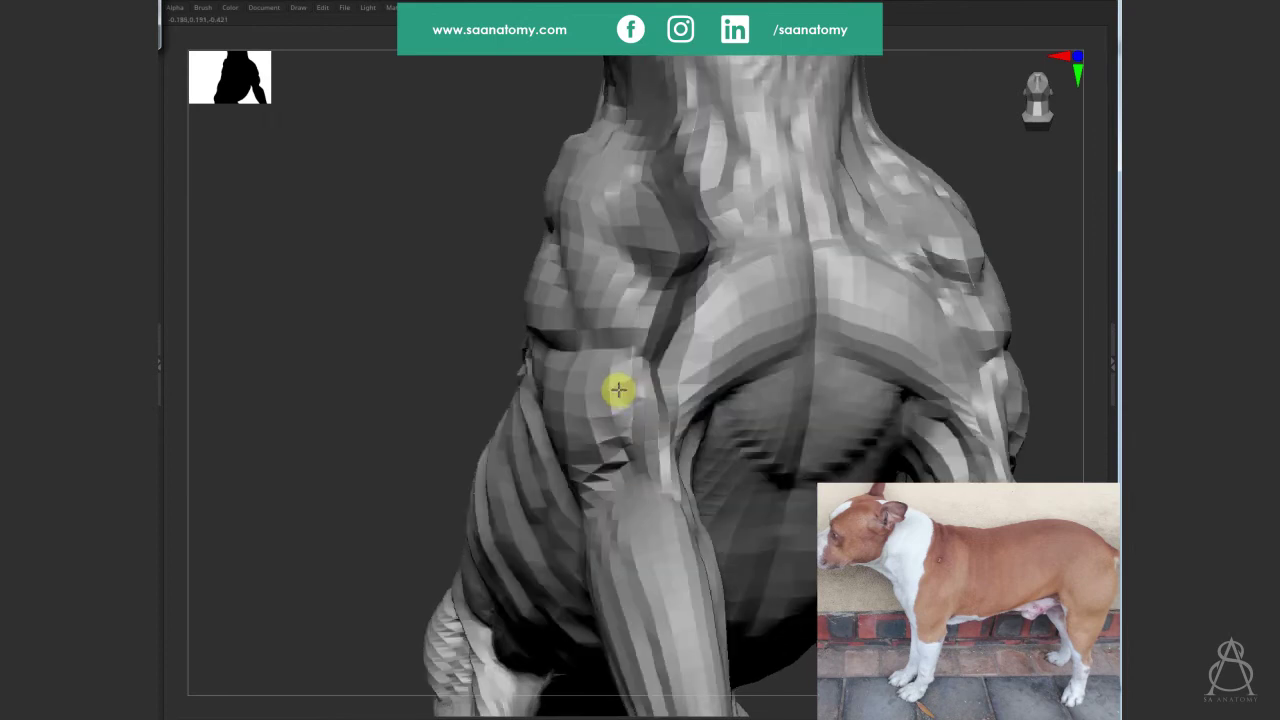
key(d)
key(d)
key(d)
key(d)
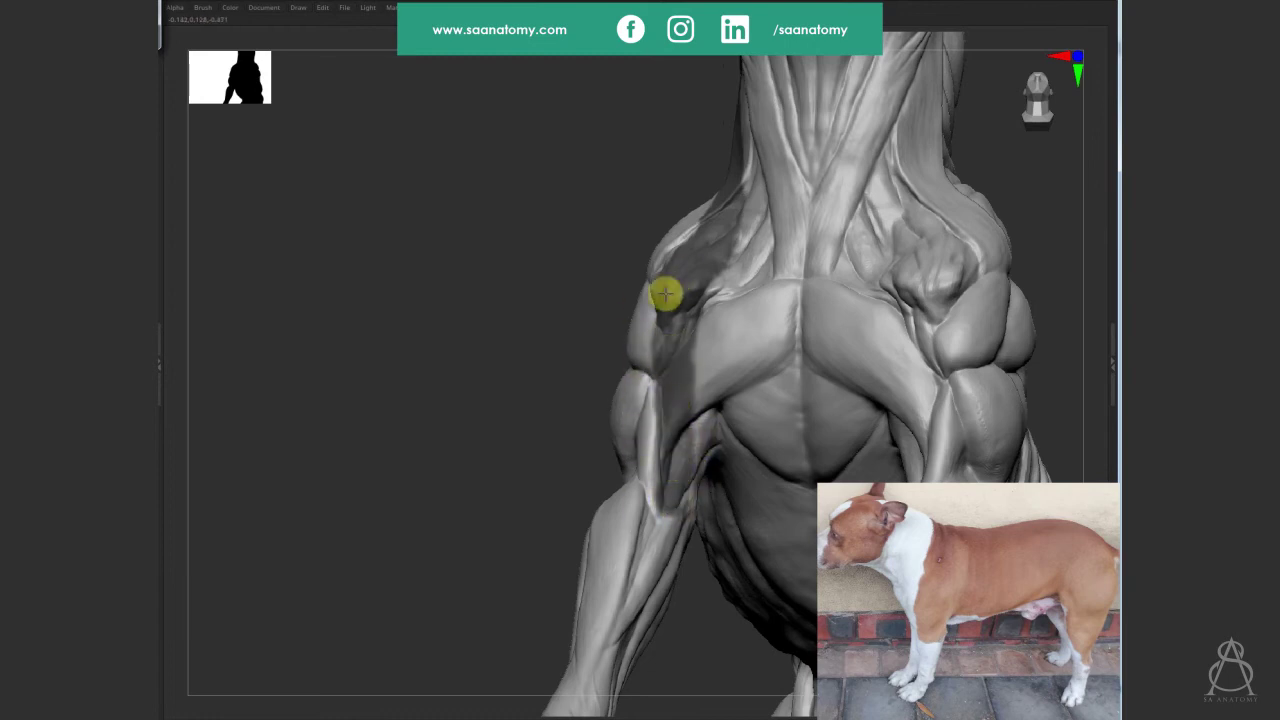
mouse_move(534, 366)
shift+mouse_down()
mouse_move(470, 504)
mouse_move(969, 346)
mouse_move(923, 317)
mouse_move(850, 322)
shift+mouse_up()
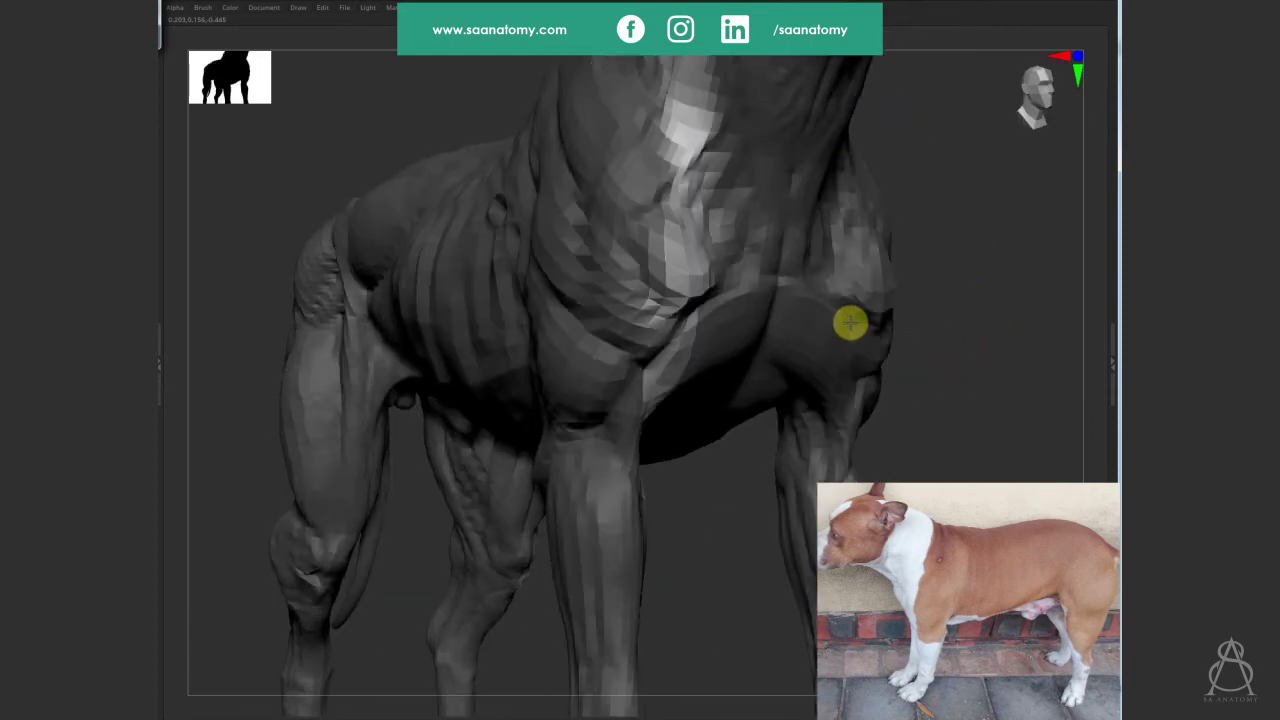
key(f)
mouse_move(943, 260)
mouse_down()
mouse_move(869, 337)
mouse_move(697, 325)
mouse_move(660, 294)
mouse_up()
scroll(866, 223, up, 3)
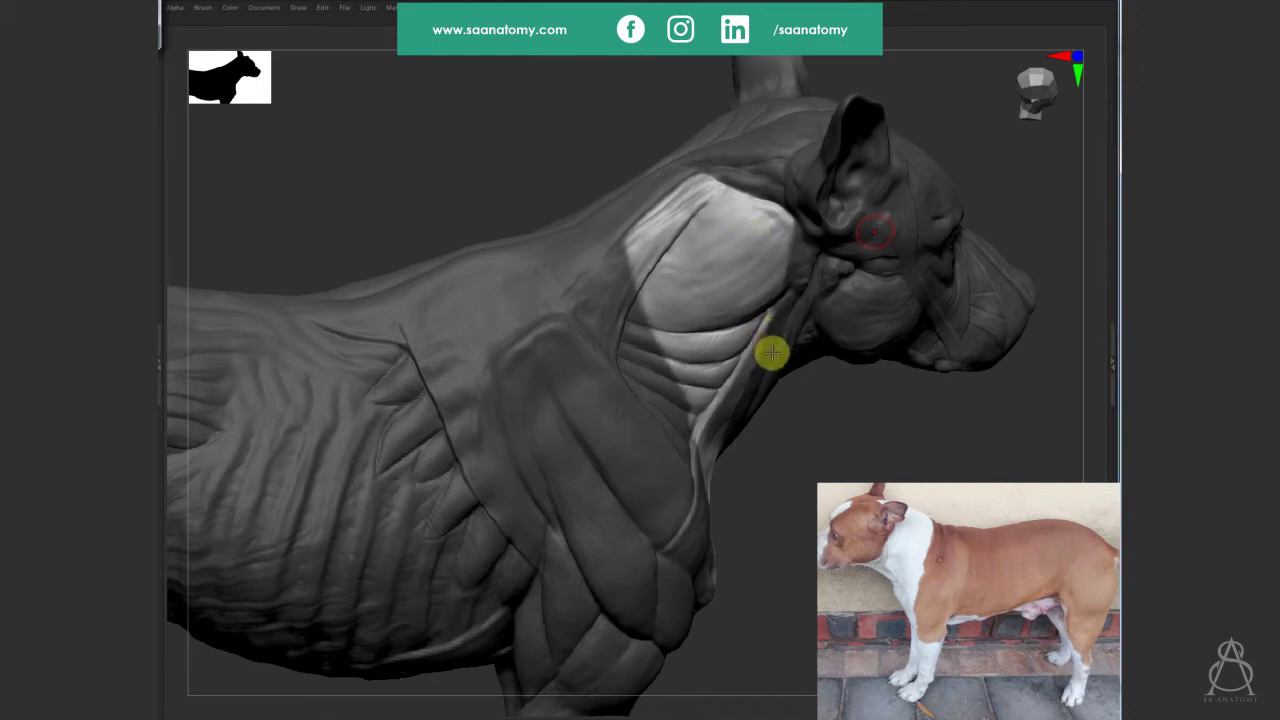
mouse_move(709, 254)
right_down()
mouse_move(634, 271)
mouse_move(638, 305)
right_up()
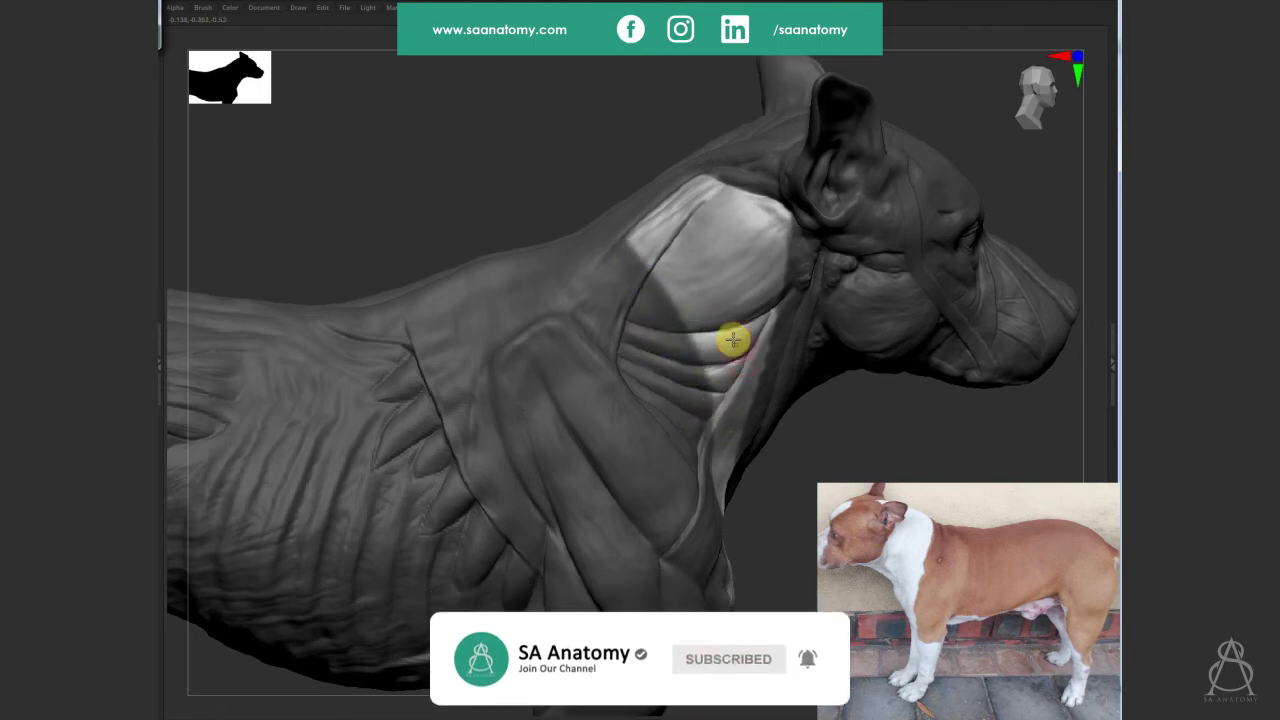
mouse_move(788, 332)
right_down()
mouse_move(803, 260)
mouse_move(793, 232)
right_up()
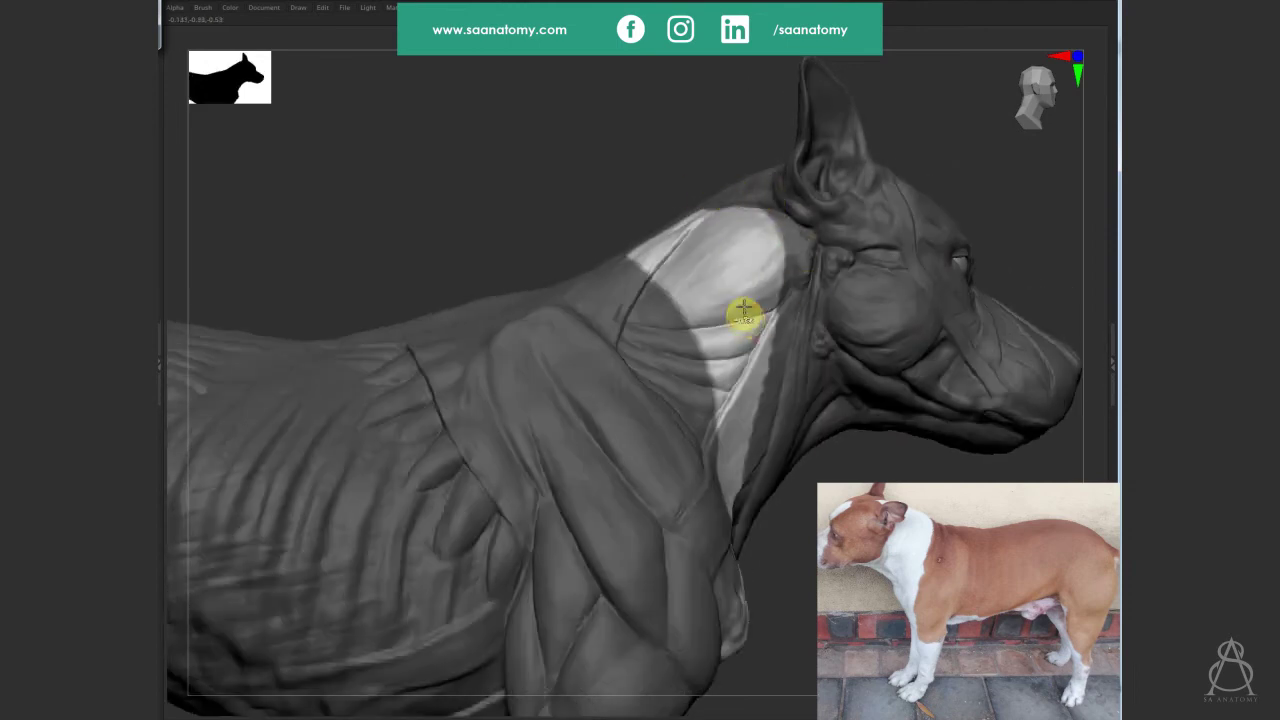
right_drag(731, 334, 717, 360)
key(f)
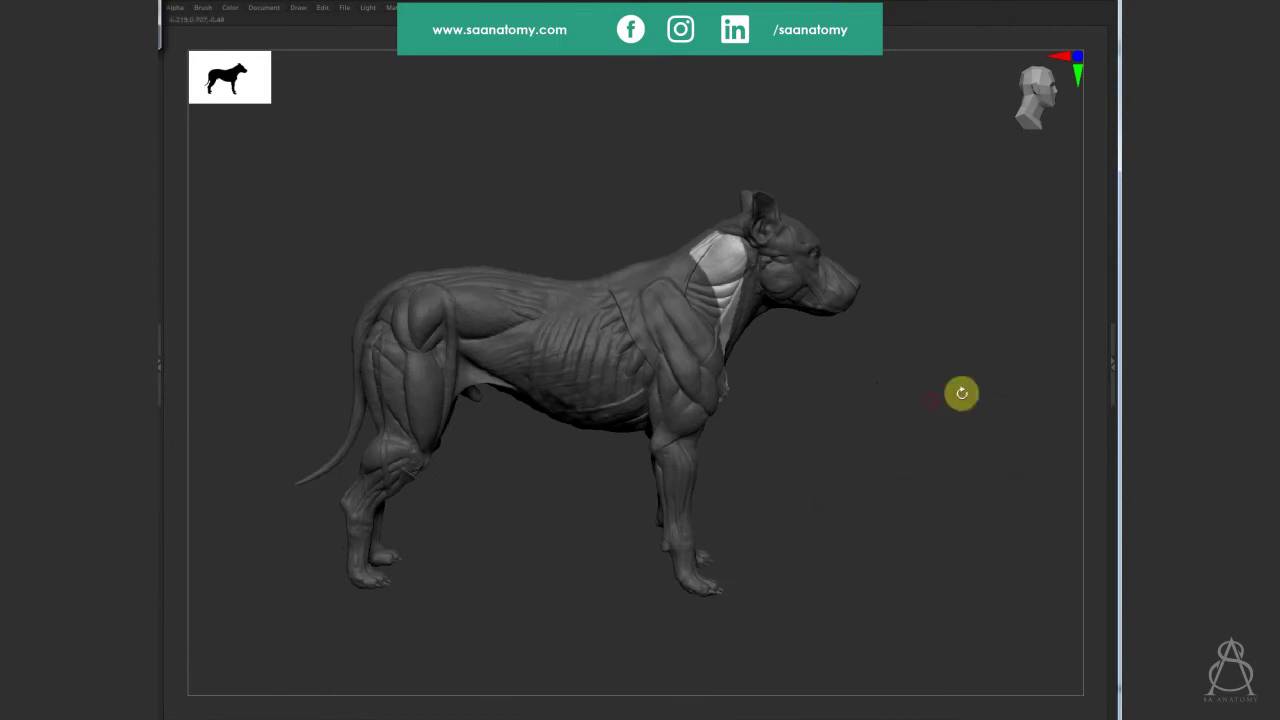
Bring up the Deformation settings and reshape the pale shoulder muscle surface near the neck.
click(1110, 364)
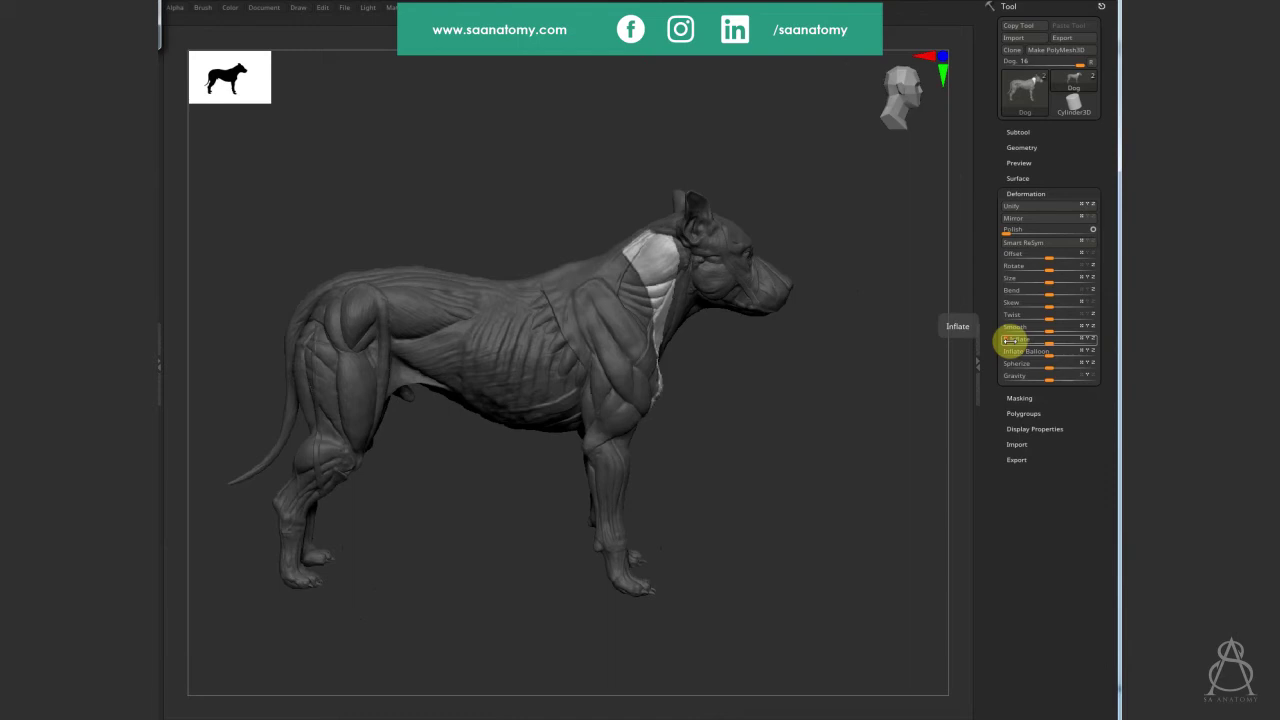
alt+drag(880, 234, 656, 243)
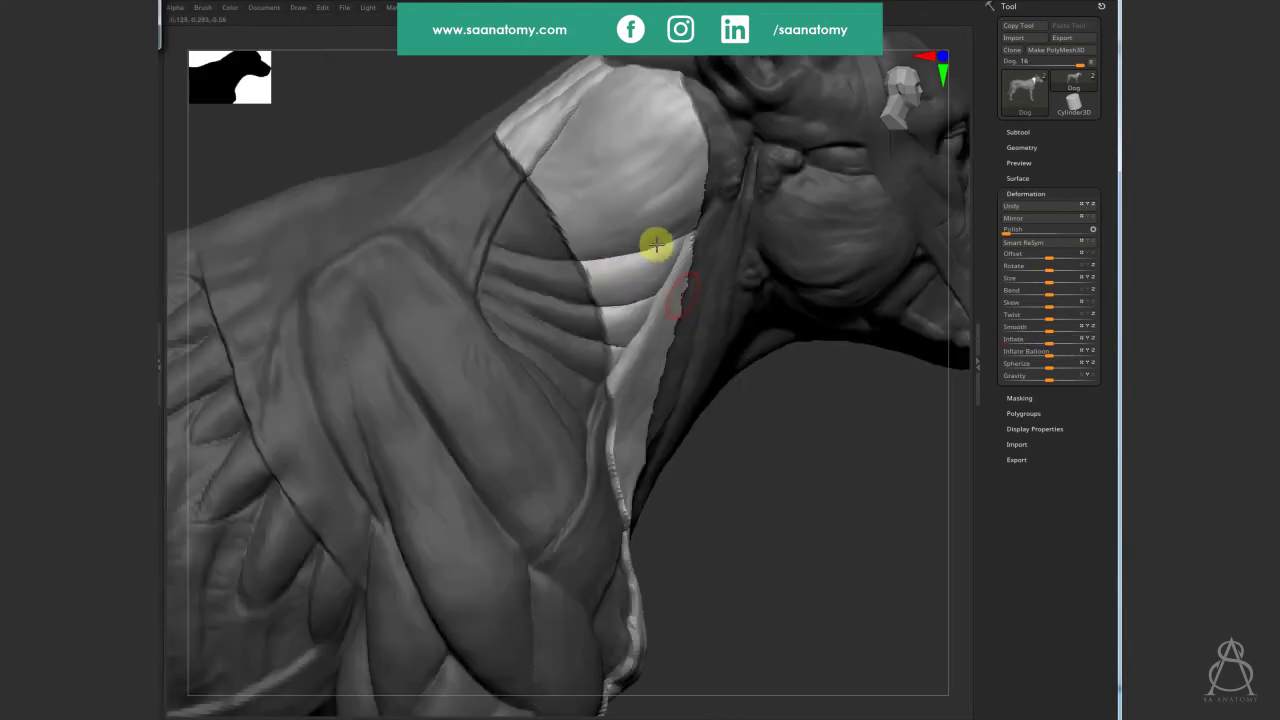
mouse_move(656, 243)
right_down()
mouse_move(623, 272)
mouse_move(660, 240)
mouse_move(628, 250)
mouse_move(634, 259)
right_up()
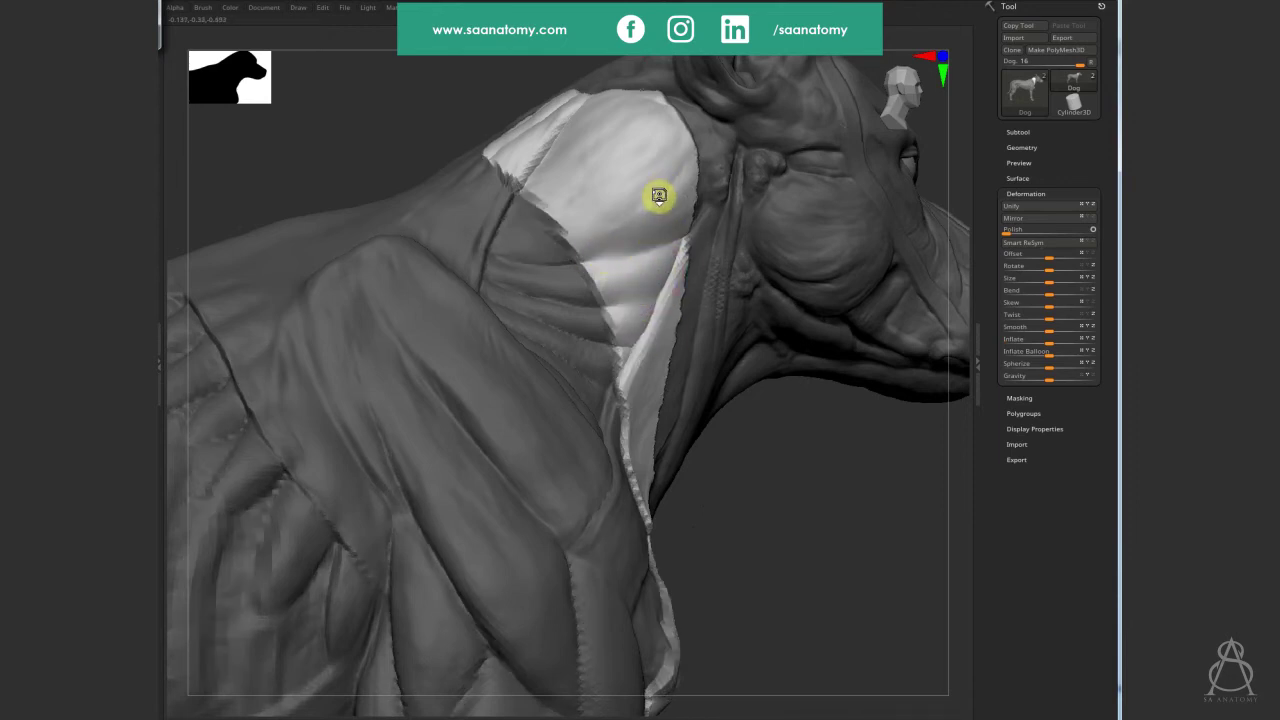
drag(616, 257, 679, 257)
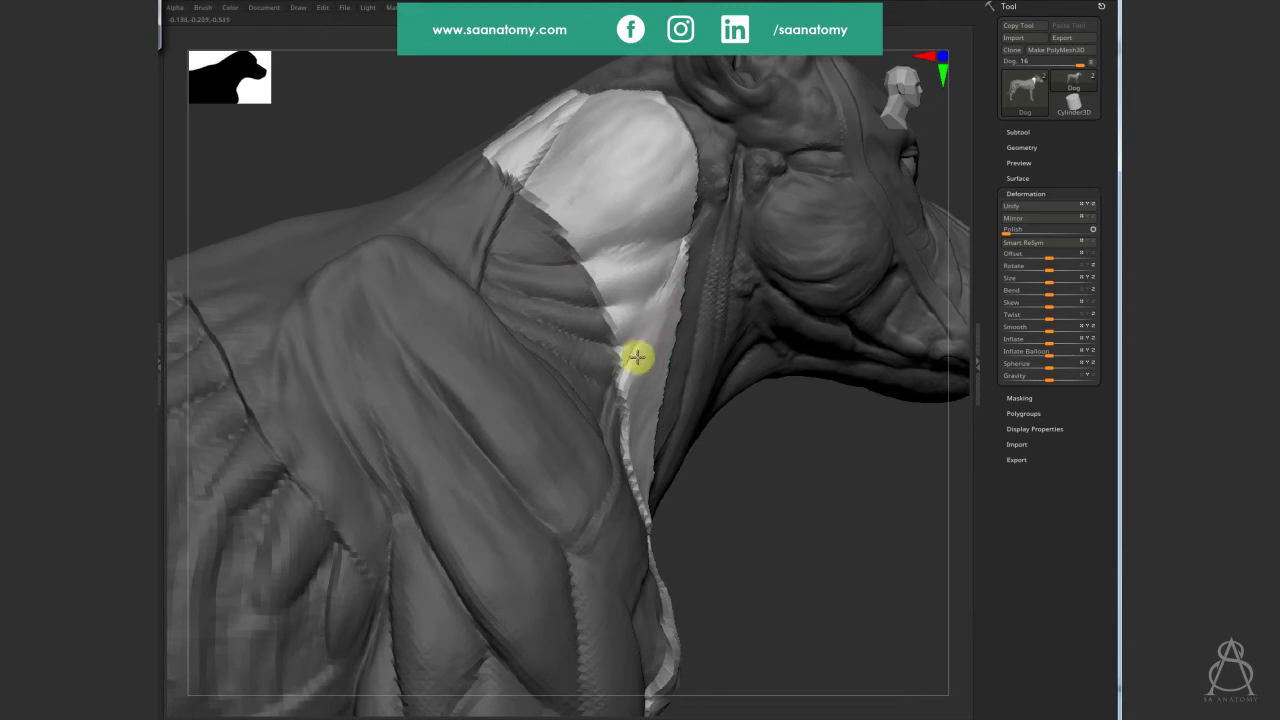
Flatten the bright bulge on the shoulder, then view the chest and front legs.
mouse_move(614, 216)
right_down()
mouse_move(609, 386)
mouse_move(640, 357)
mouse_move(594, 297)
right_up()
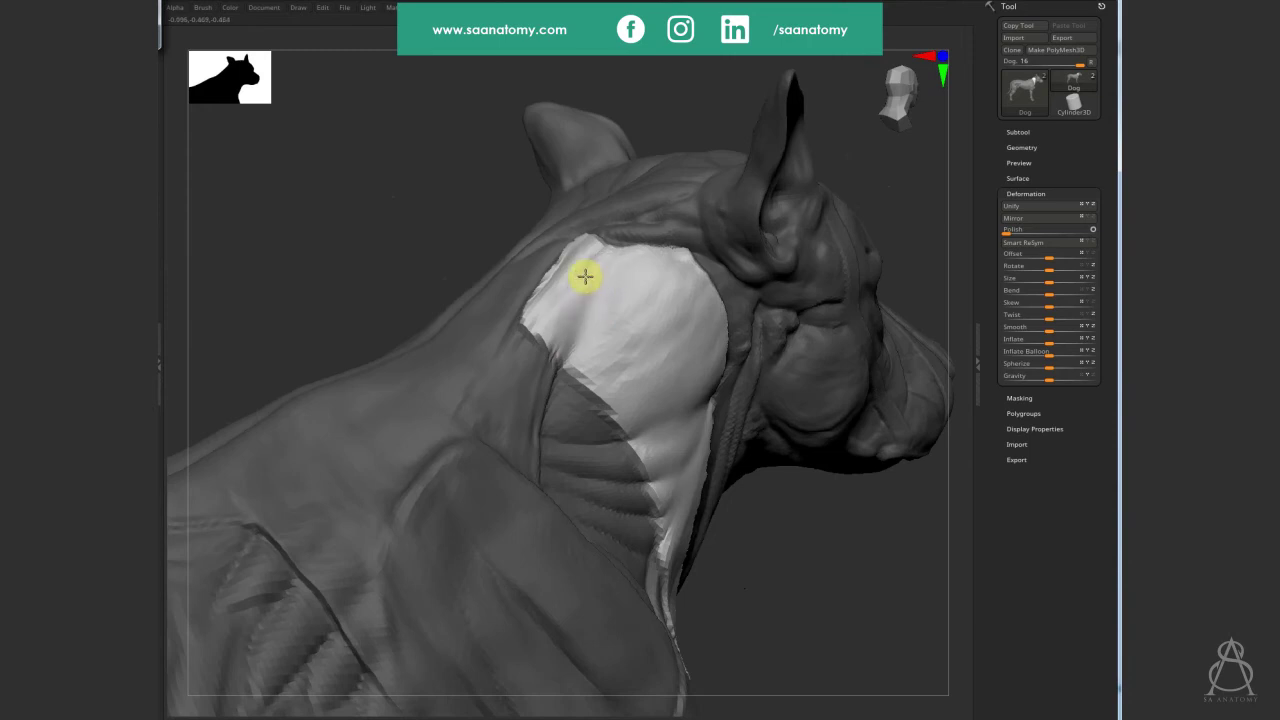
mouse_move(729, 371)
right_down()
mouse_move(706, 494)
mouse_move(691, 429)
mouse_move(621, 365)
mouse_move(677, 371)
mouse_move(691, 303)
mouse_move(698, 342)
right_up()
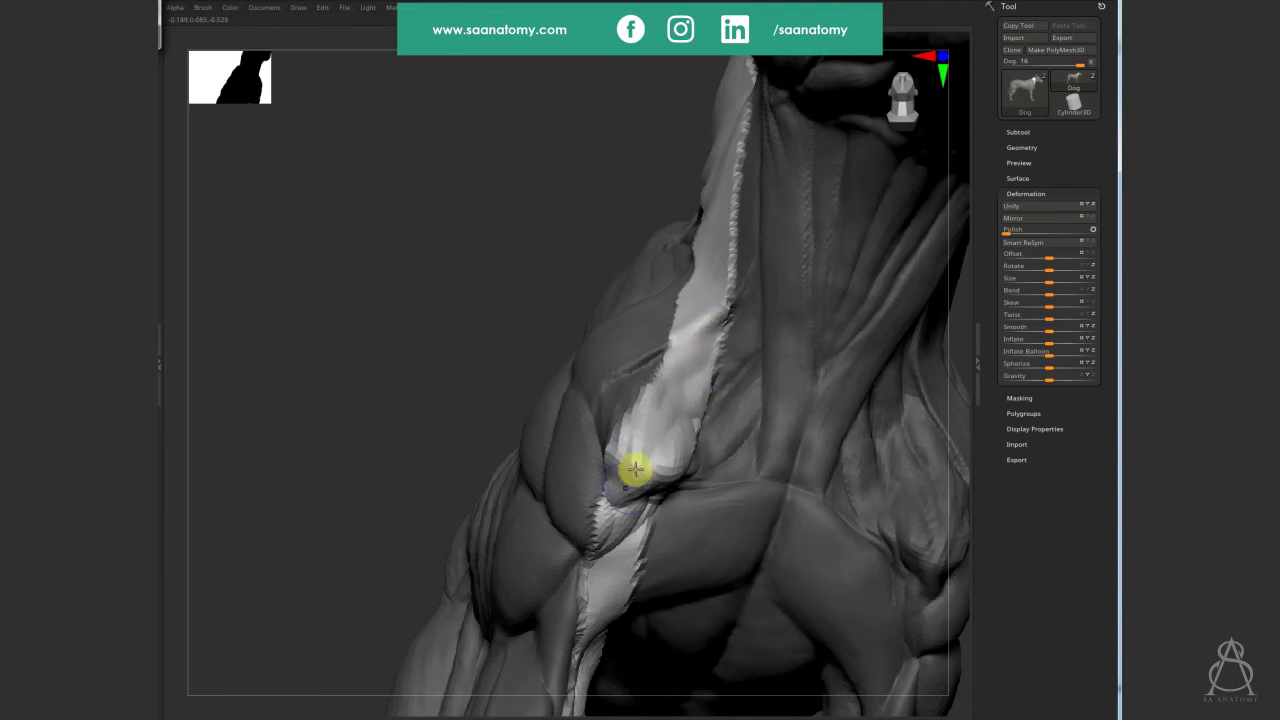
mouse_move(634, 463)
right_down()
mouse_move(651, 411)
mouse_move(643, 509)
right_up()
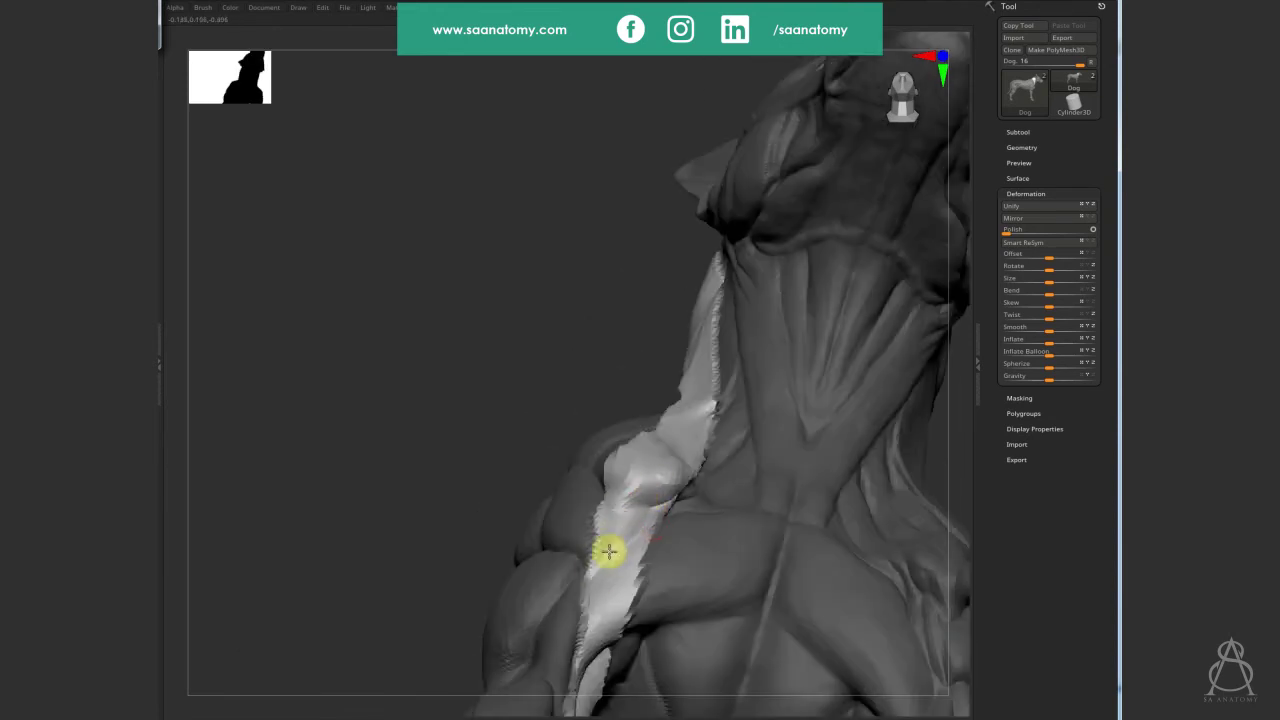
drag(627, 512, 664, 491)
mouse_move(650, 508)
right_down()
mouse_move(660, 366)
mouse_move(629, 409)
right_up()
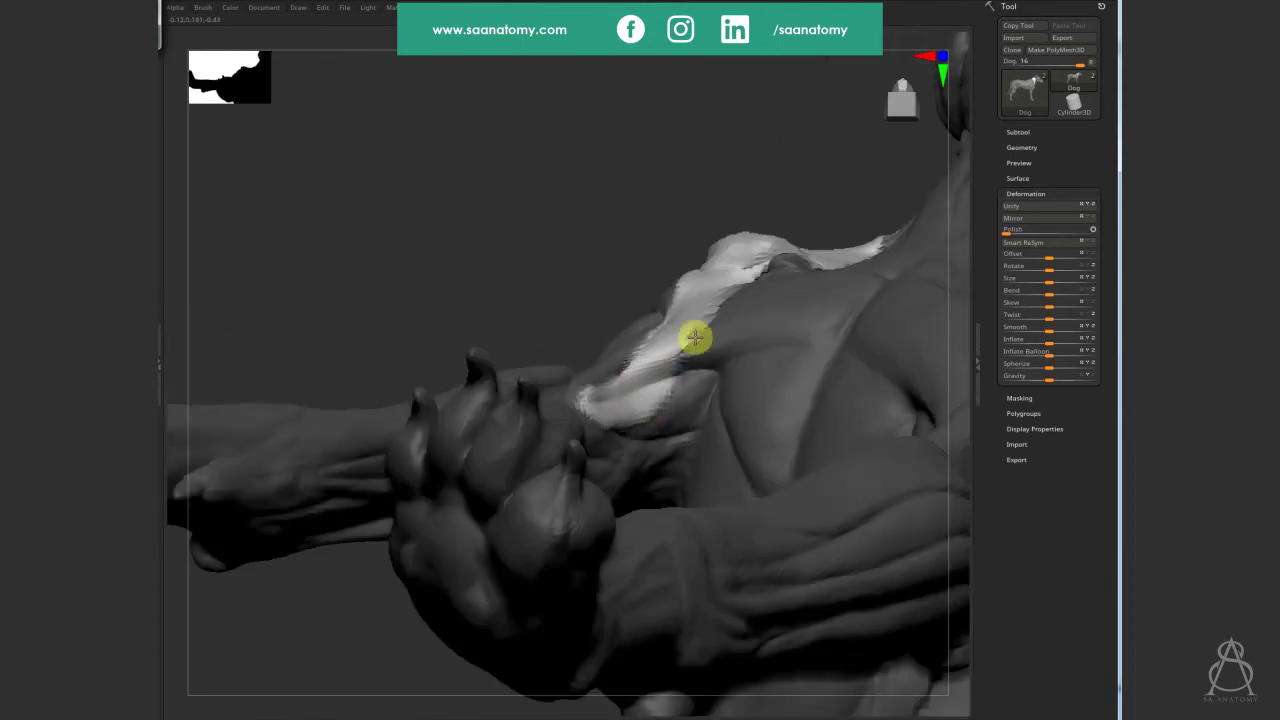
mouse_move(708, 451)
right_down()
mouse_move(454, 291)
mouse_move(380, 226)
mouse_move(260, 374)
mouse_move(459, 401)
mouse_move(469, 429)
mouse_move(903, 234)
mouse_move(700, 277)
mouse_move(702, 288)
mouse_move(609, 276)
right_up()
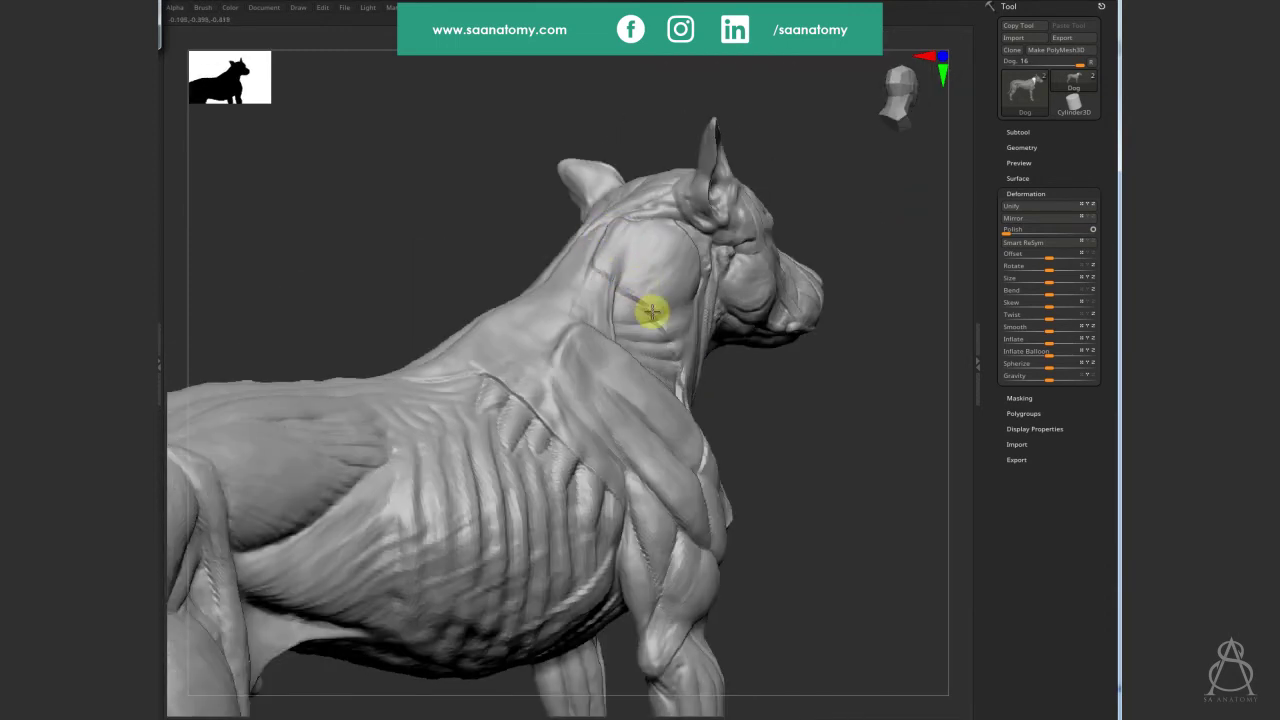
Inspect the neck from several angles and smooth the creases along the shoulder edge.
right_drag(679, 314, 687, 396)
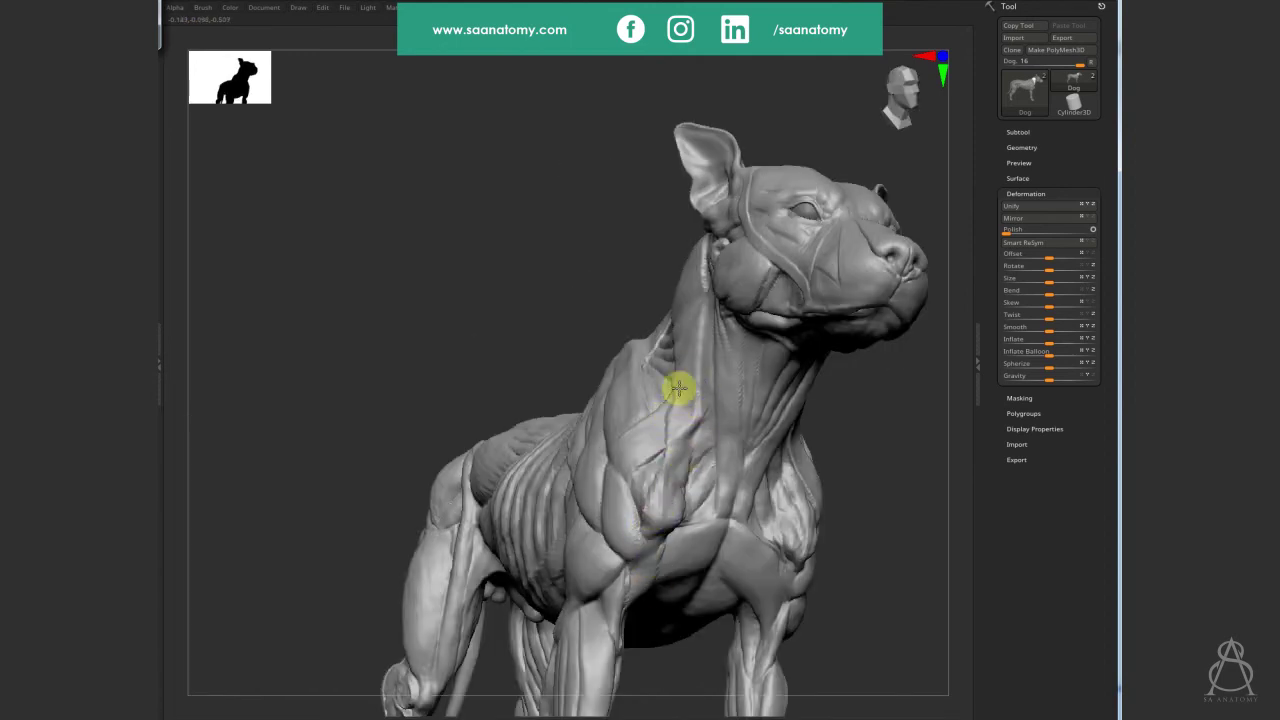
mouse_move(679, 388)
right_down()
mouse_move(691, 408)
mouse_move(851, 349)
mouse_move(668, 368)
right_up()
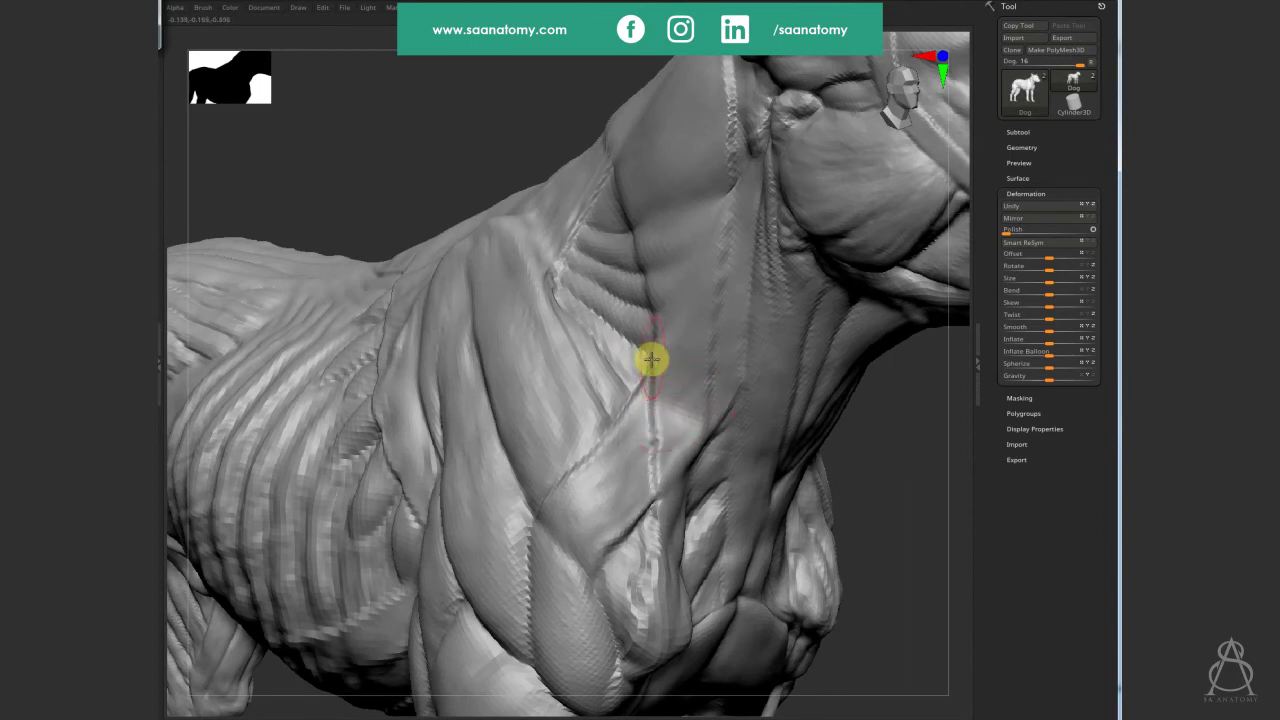
right_drag(669, 431, 700, 153)
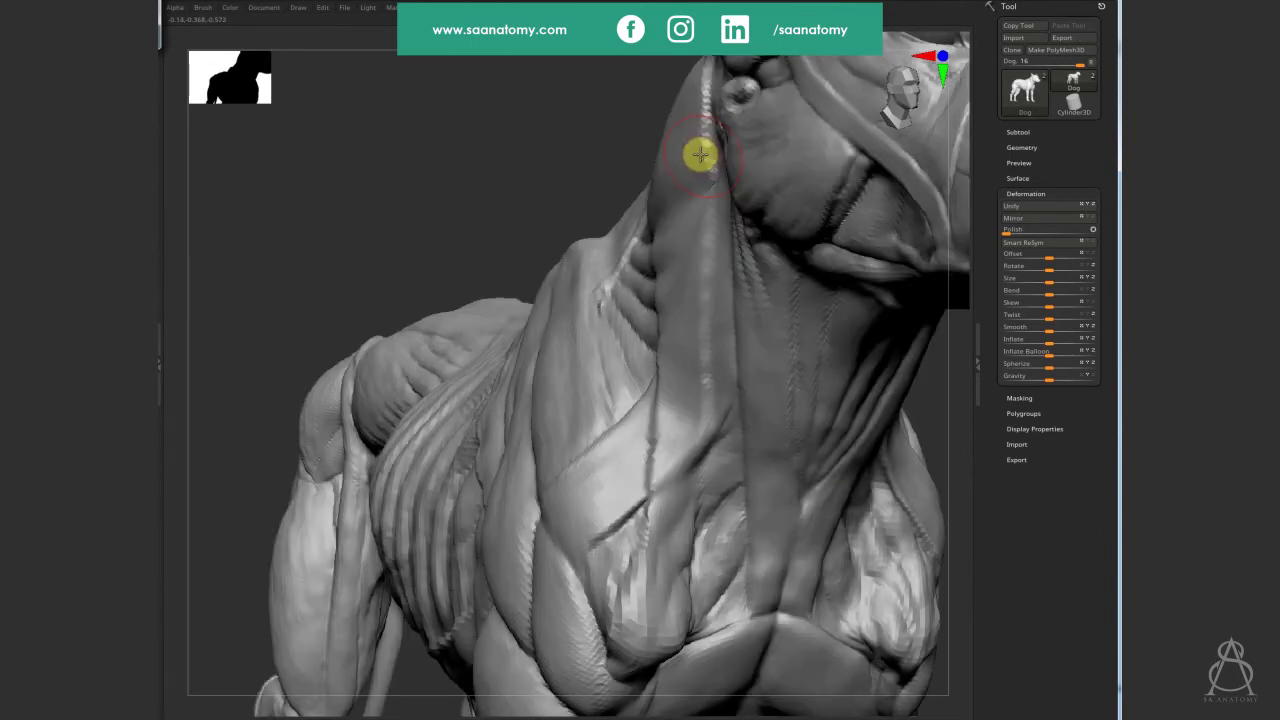
right_drag(714, 280, 706, 423)
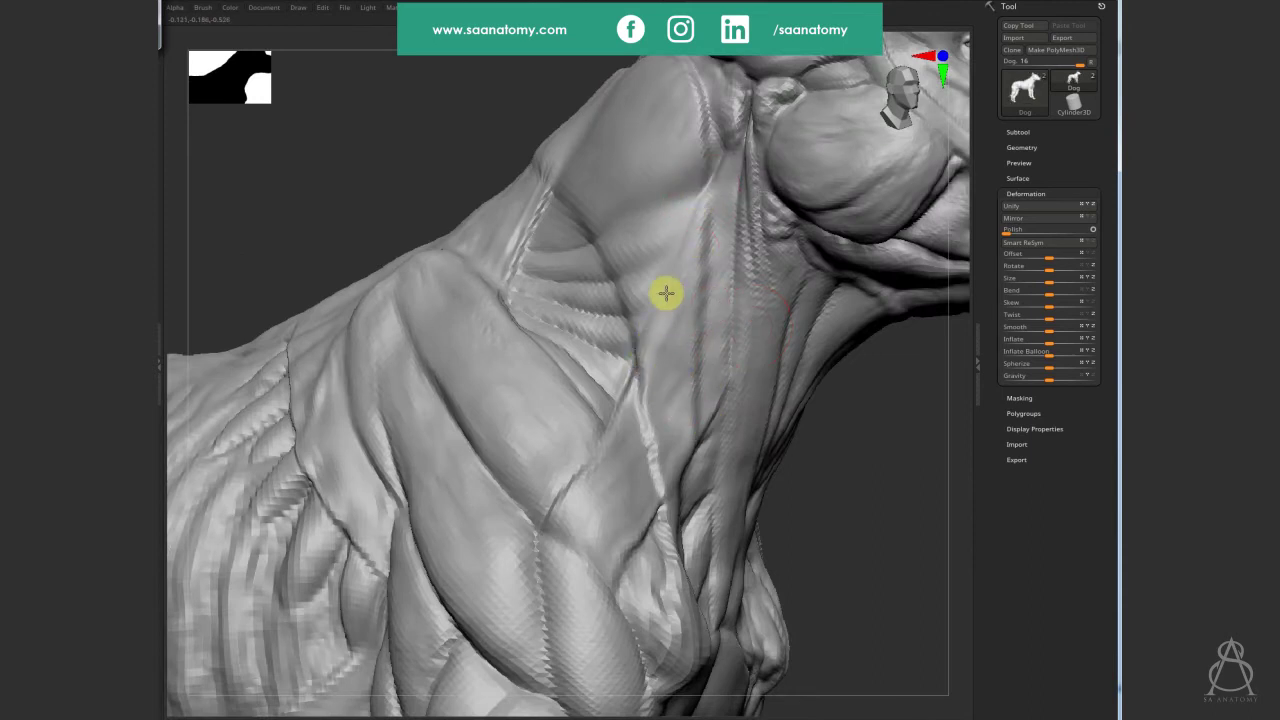
mouse_move(666, 293)
right_down()
mouse_move(700, 357)
mouse_move(669, 309)
mouse_move(629, 489)
right_up()
mouse_move(690, 444)
right_down()
mouse_move(689, 271)
mouse_move(669, 449)
mouse_move(537, 294)
mouse_move(447, 236)
right_up()
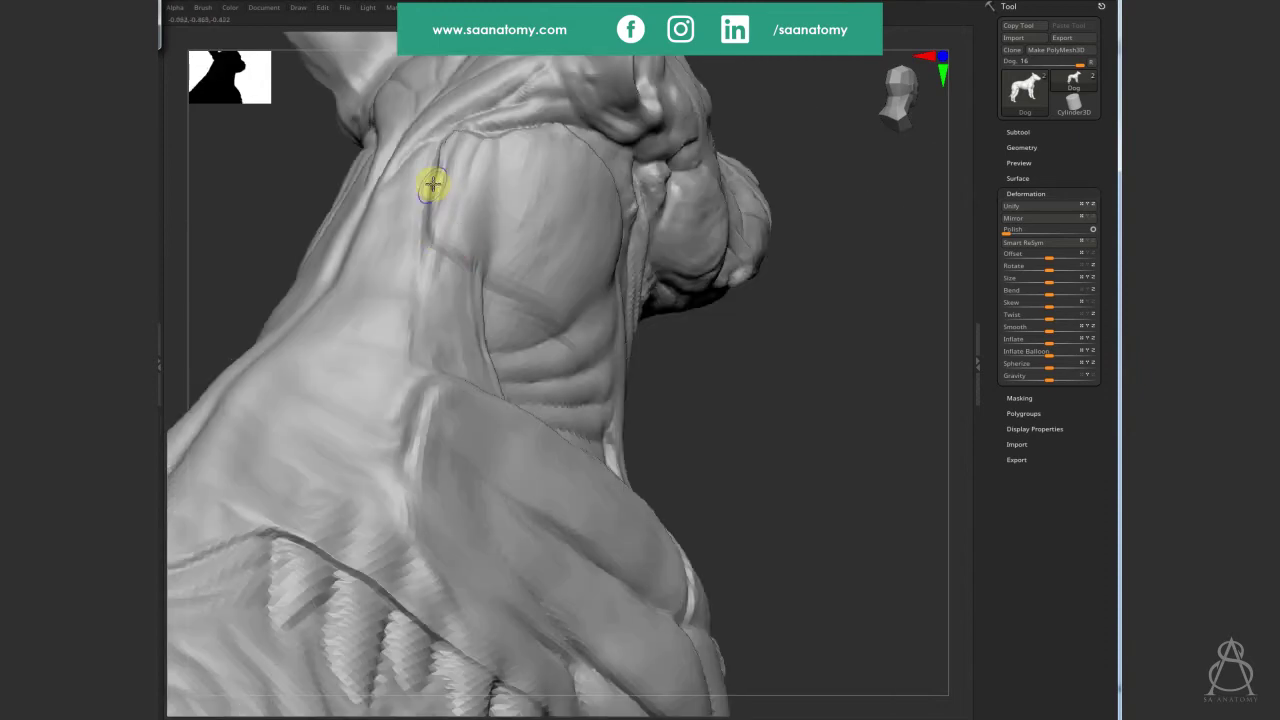
drag(523, 135, 605, 165)
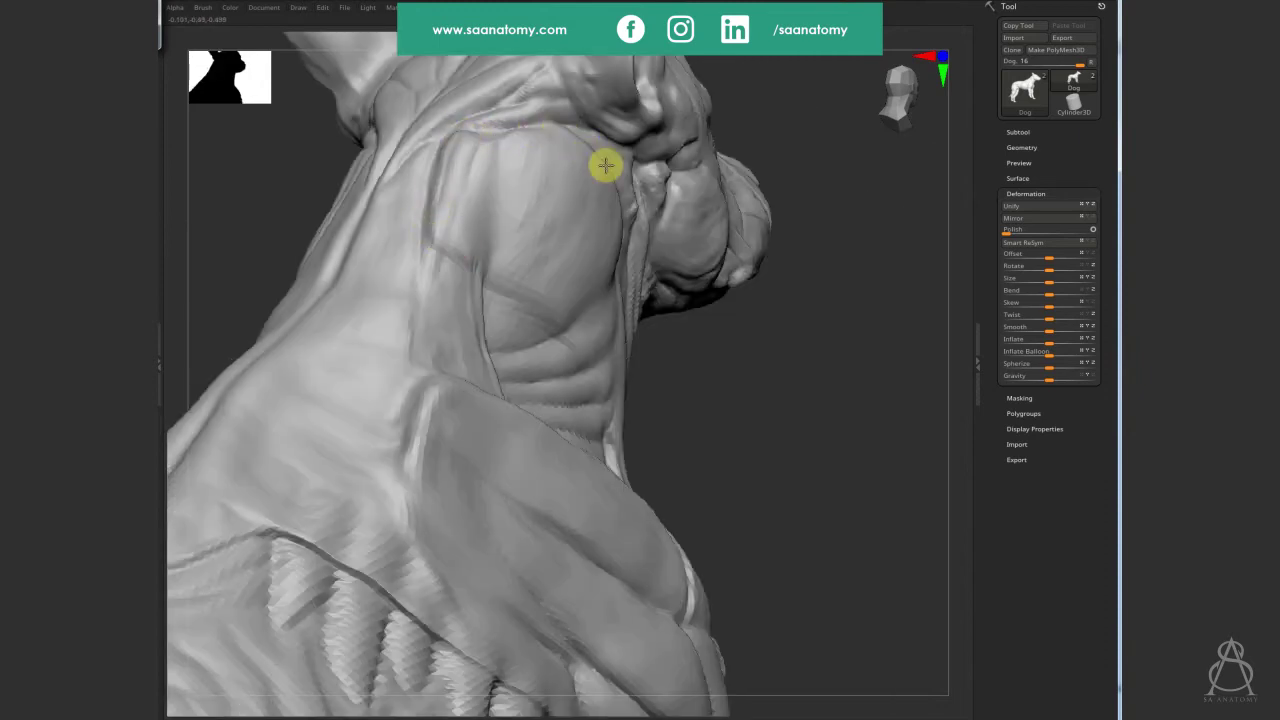
mouse_move(469, 261)
right_down()
mouse_move(489, 337)
mouse_move(466, 311)
right_up()
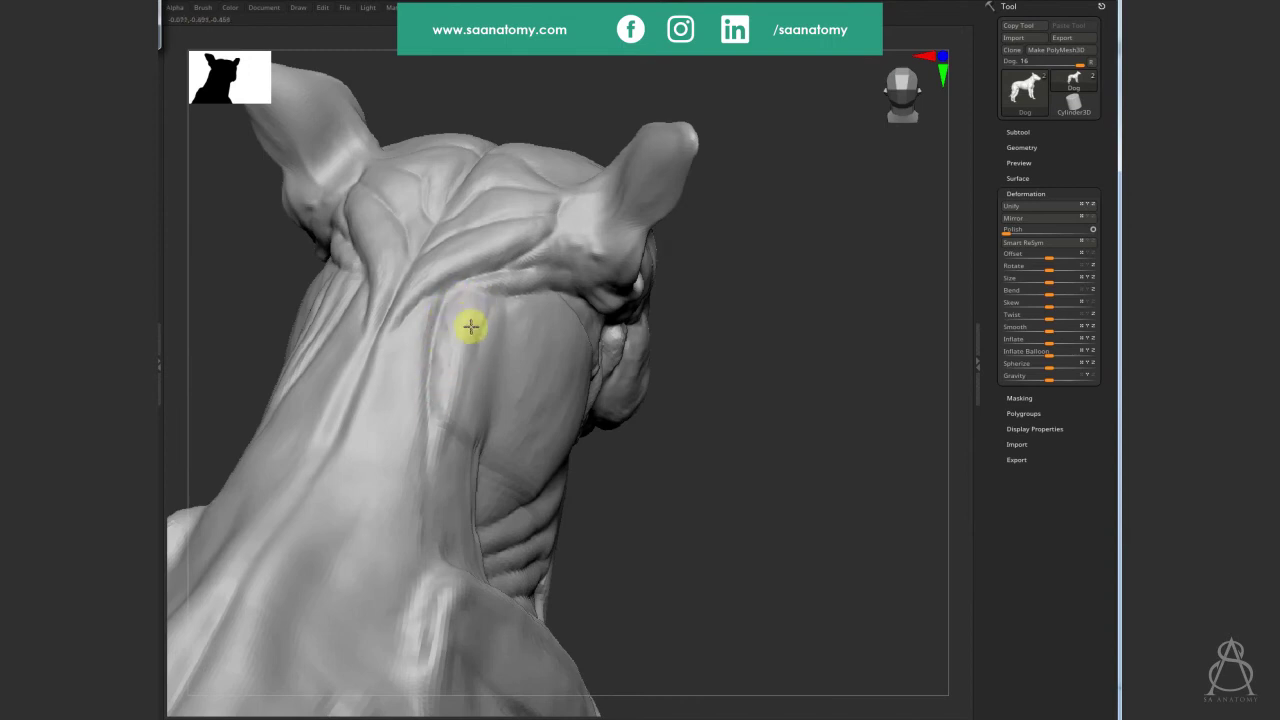
mouse_move(500, 272)
mouse_down()
mouse_move(480, 291)
mouse_move(566, 286)
mouse_move(497, 294)
mouse_up()
Carve deeper crease grooves into the shoulder muscle and lightly sculpt its surface.
mouse_move(425, 333)
right_down()
mouse_move(432, 391)
mouse_move(485, 455)
right_up()
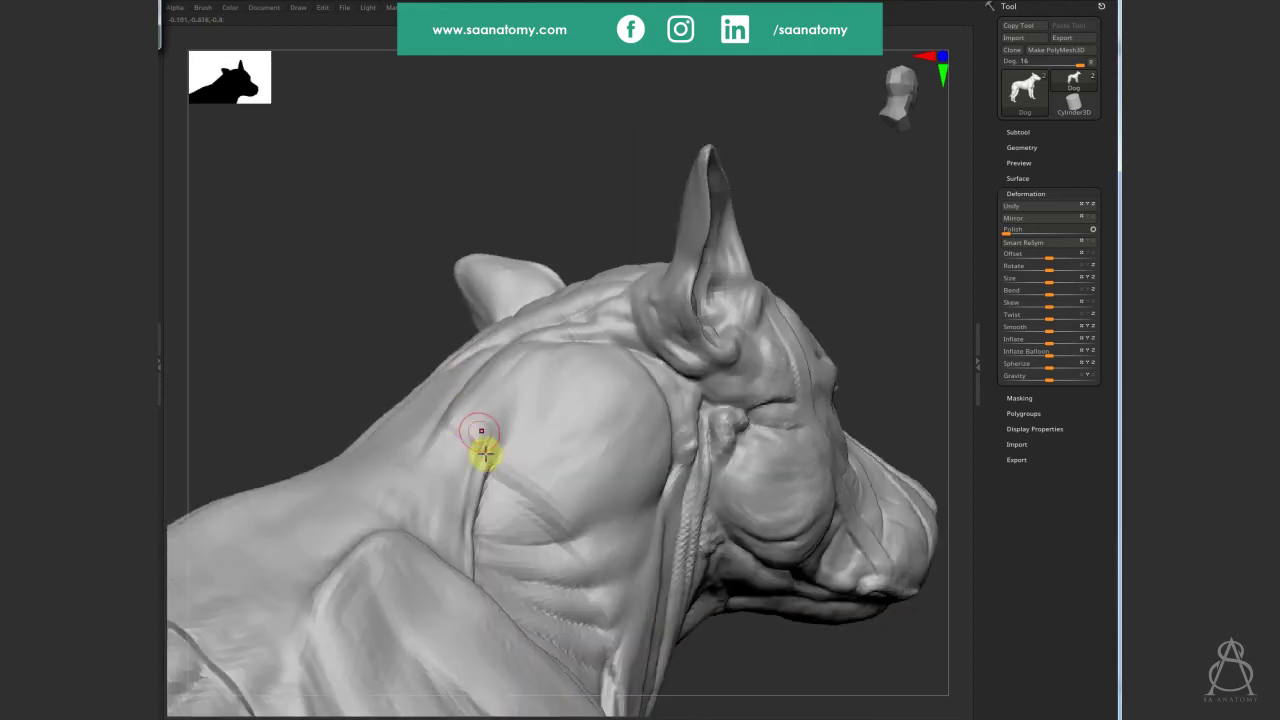
mouse_move(477, 460)
mouse_down()
mouse_move(523, 491)
mouse_move(571, 566)
mouse_move(598, 530)
mouse_up()
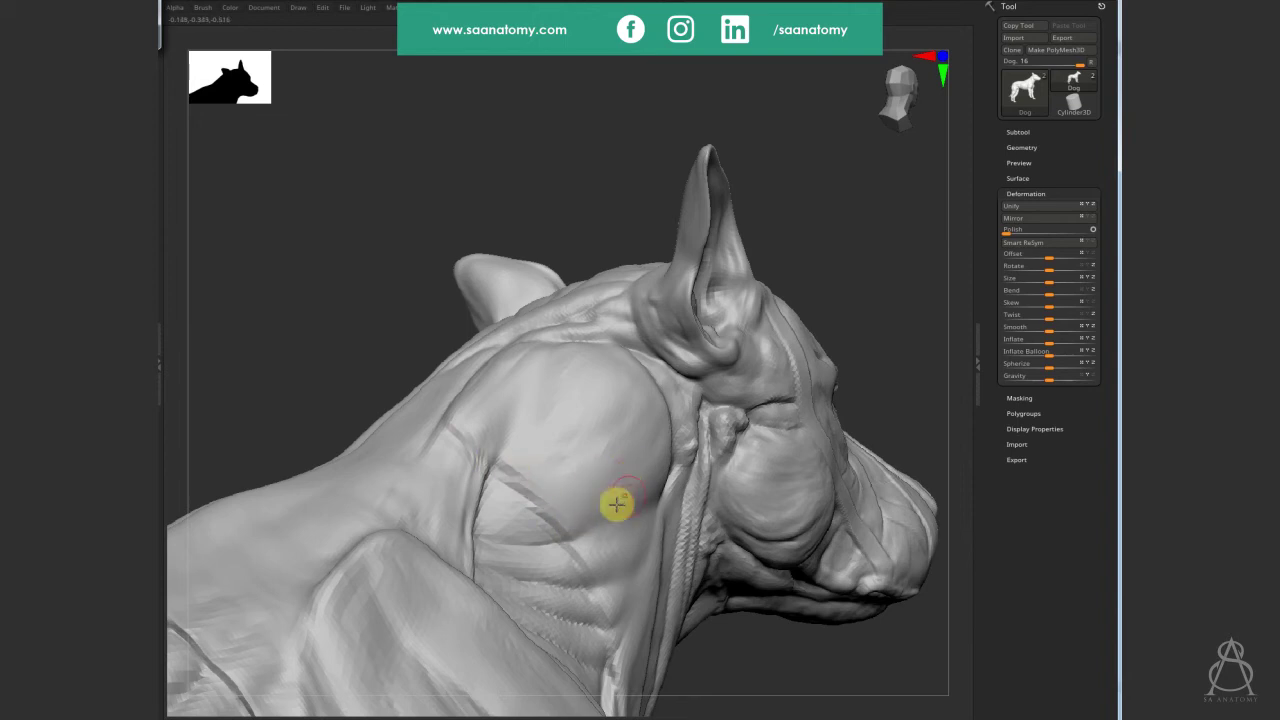
right_drag(616, 505, 671, 429)
right_drag(502, 292, 506, 394)
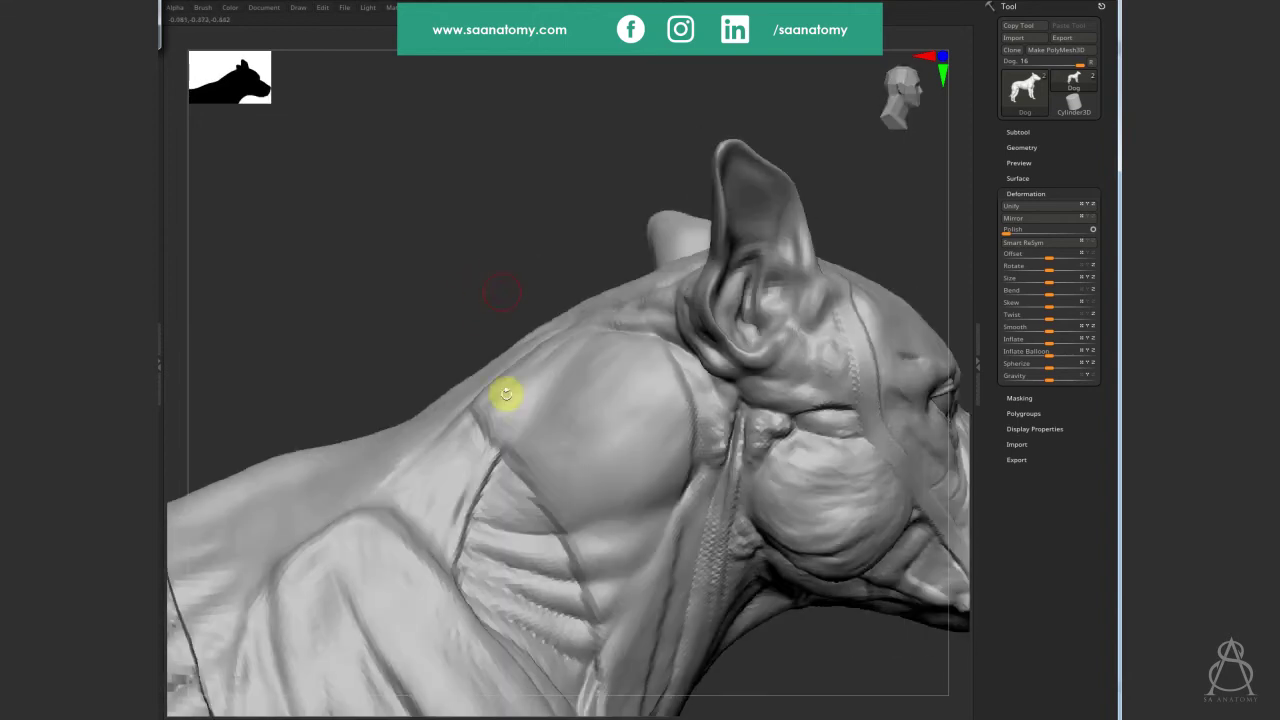
mouse_move(594, 457)
mouse_down()
mouse_move(574, 467)
mouse_move(551, 429)
mouse_move(514, 461)
mouse_move(600, 611)
mouse_move(633, 378)
mouse_up()
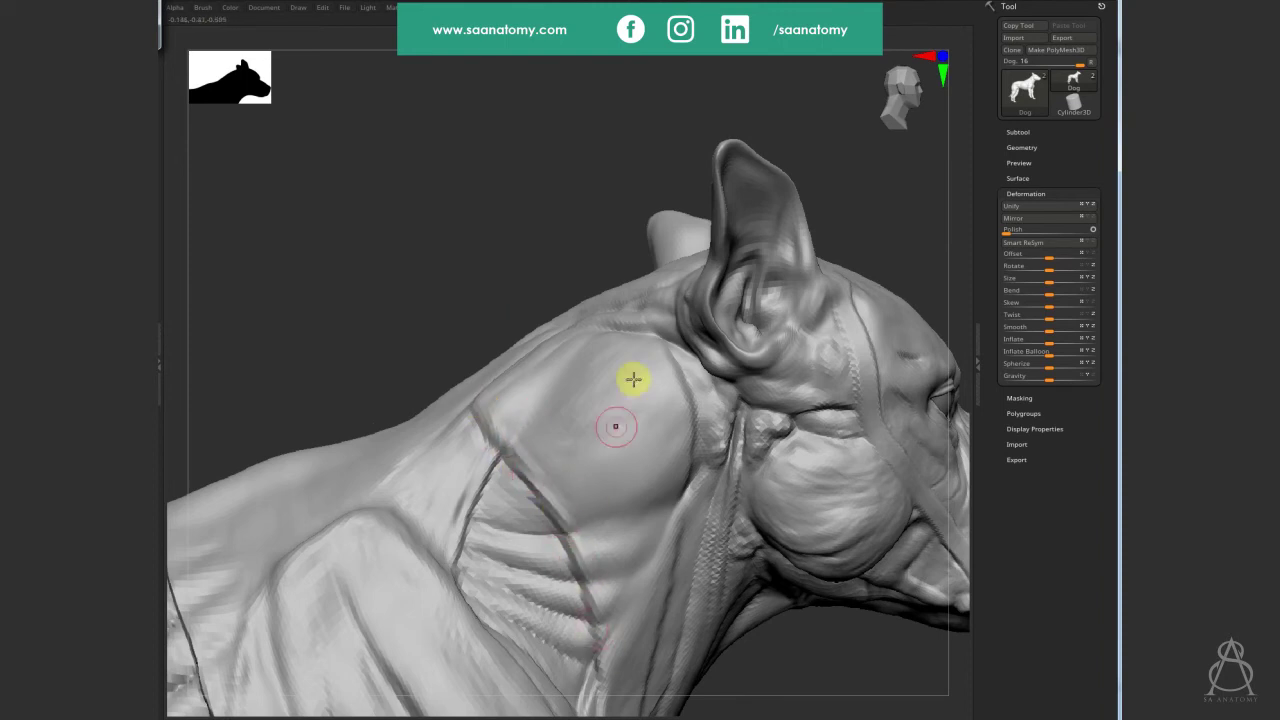
mouse_move(687, 409)
mouse_down()
mouse_move(674, 471)
mouse_move(683, 447)
mouse_up()
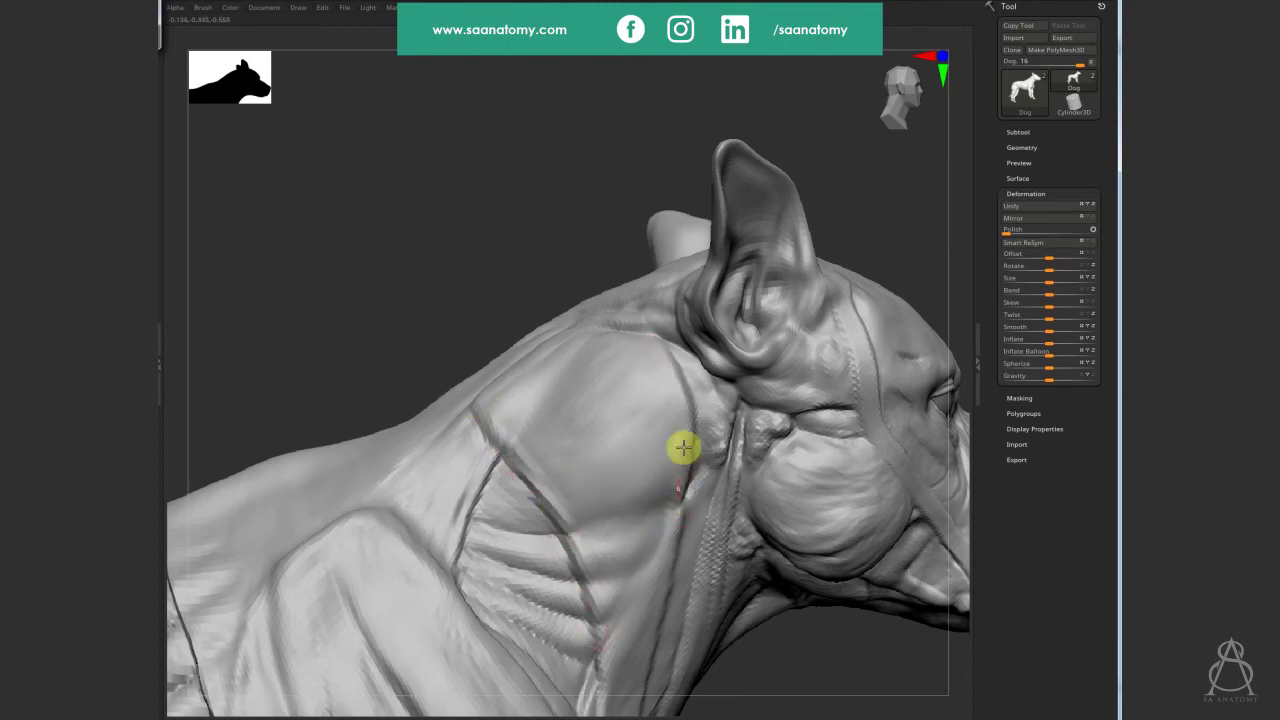
mouse_move(682, 481)
right_down()
mouse_move(657, 337)
mouse_move(651, 400)
right_up()
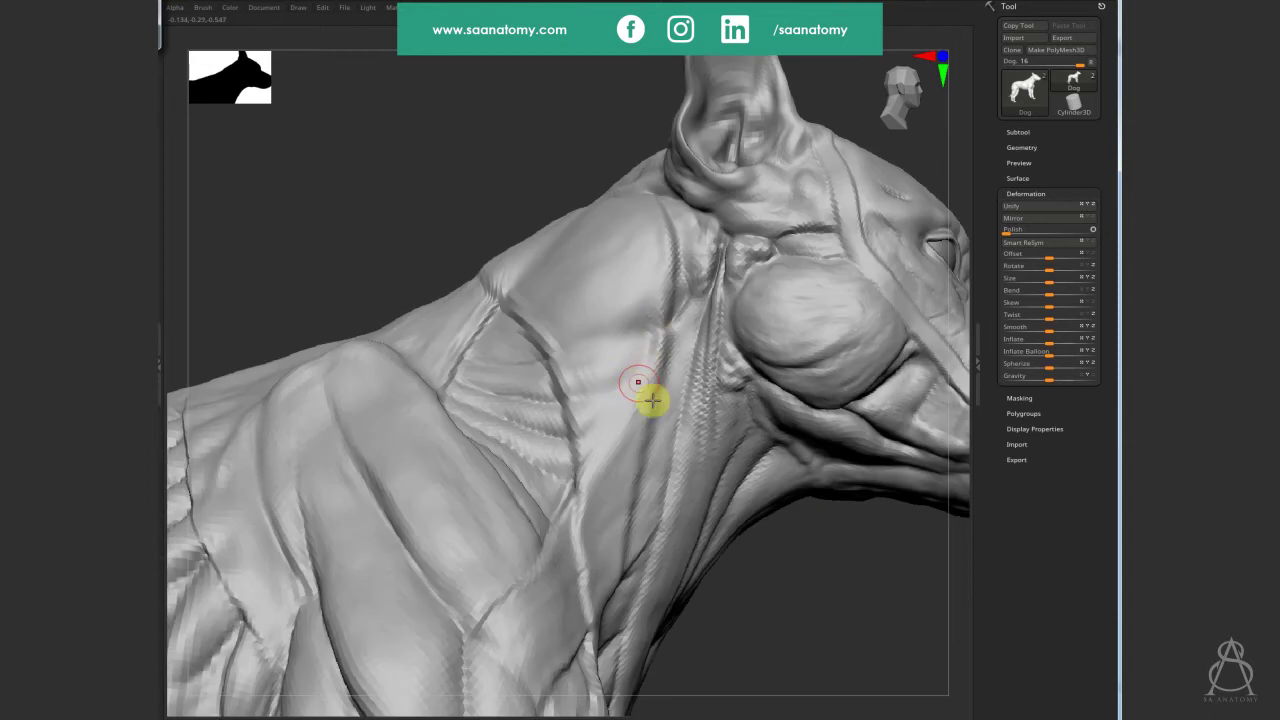
mouse_move(634, 486)
right_down()
mouse_move(571, 457)
mouse_move(649, 386)
mouse_move(652, 368)
mouse_move(620, 330)
right_up()
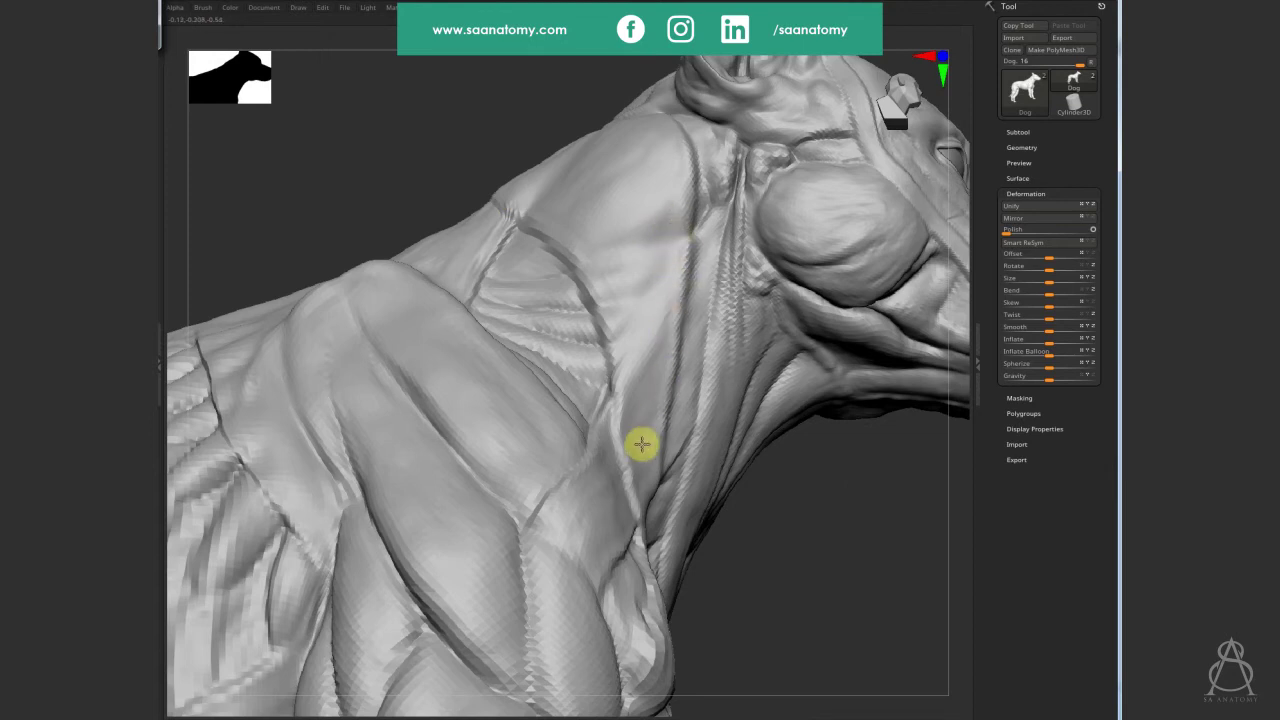
Orbit toward the shoulder and carve a groove down the chest.
mouse_move(683, 469)
right_down()
mouse_move(649, 451)
mouse_move(642, 475)
right_up()
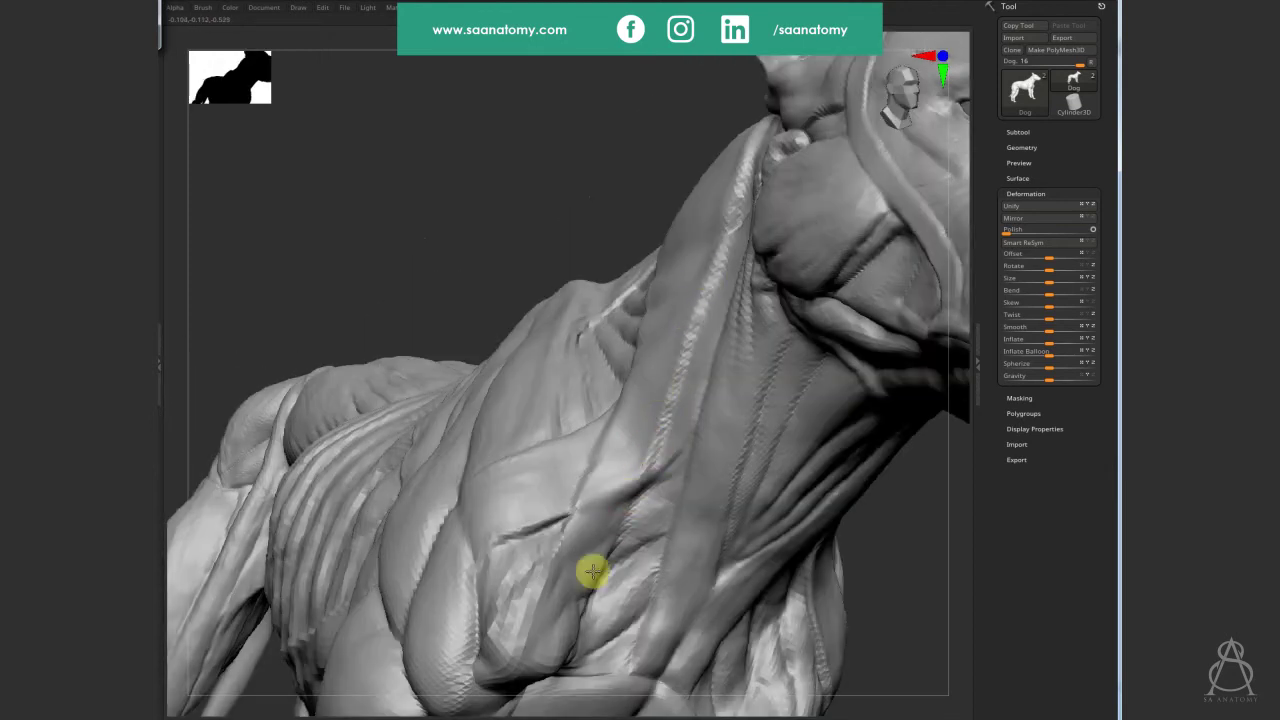
mouse_move(579, 610)
right_down()
mouse_move(723, 317)
mouse_move(712, 208)
right_up()
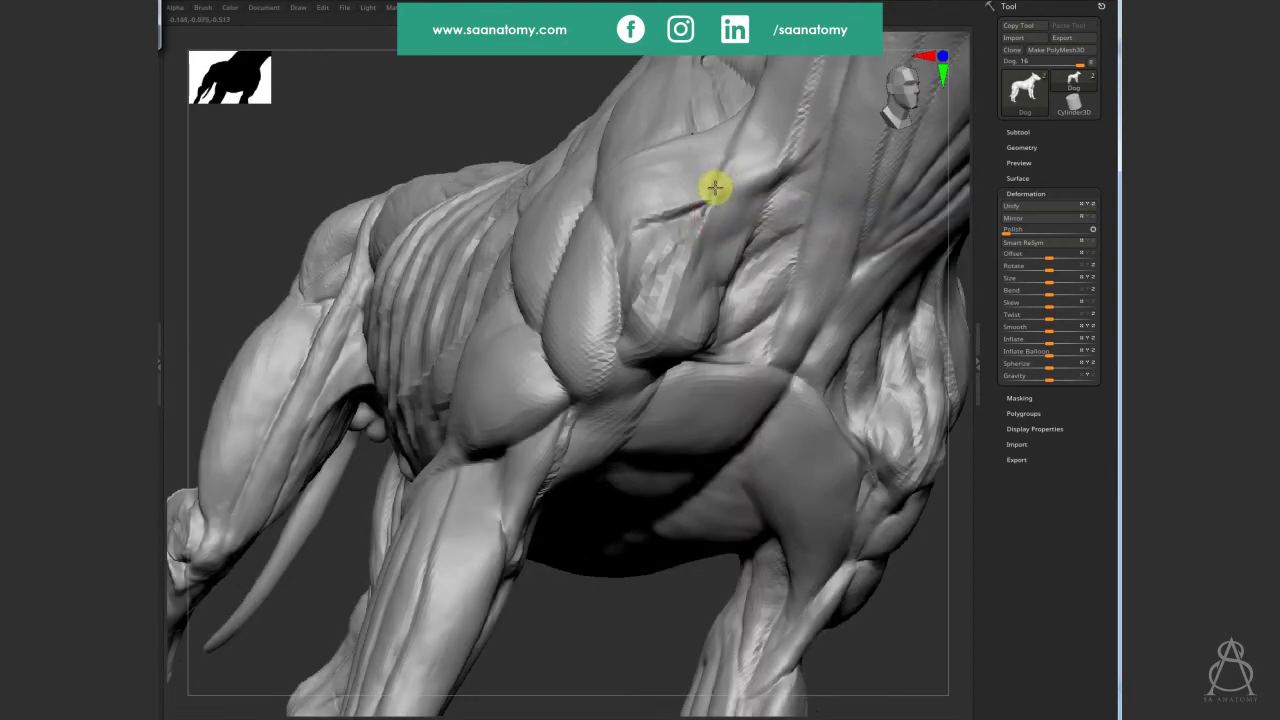
right_drag(789, 214, 751, 209)
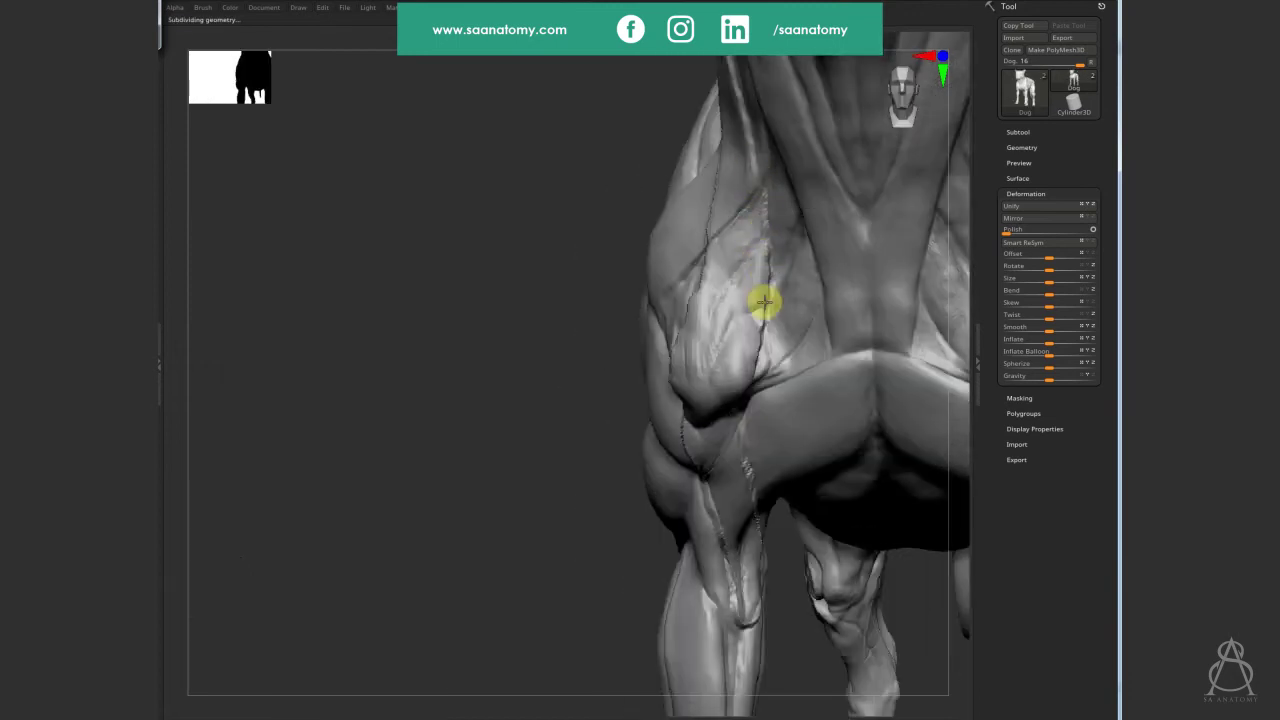
mouse_move(764, 315)
right_down()
mouse_move(743, 263)
mouse_move(717, 331)
mouse_move(734, 407)
right_up()
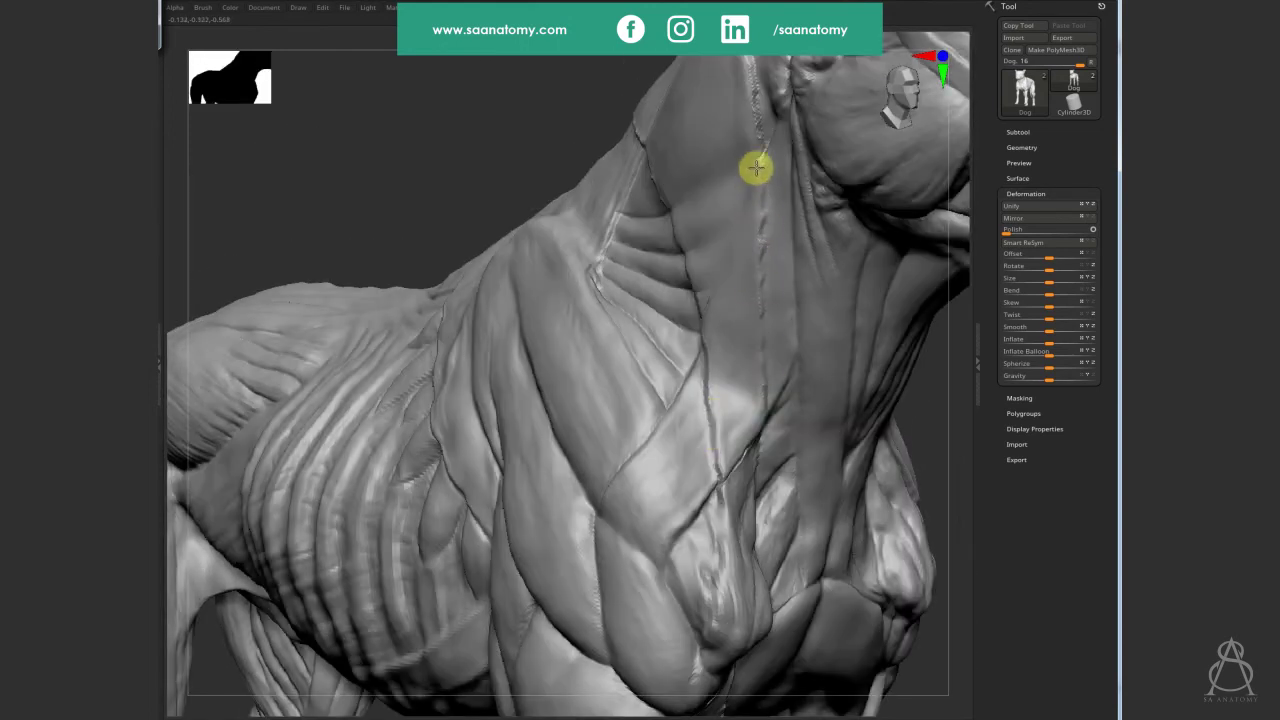
mouse_move(763, 197)
right_down()
mouse_move(794, 280)
mouse_move(691, 391)
mouse_move(565, 231)
right_up()
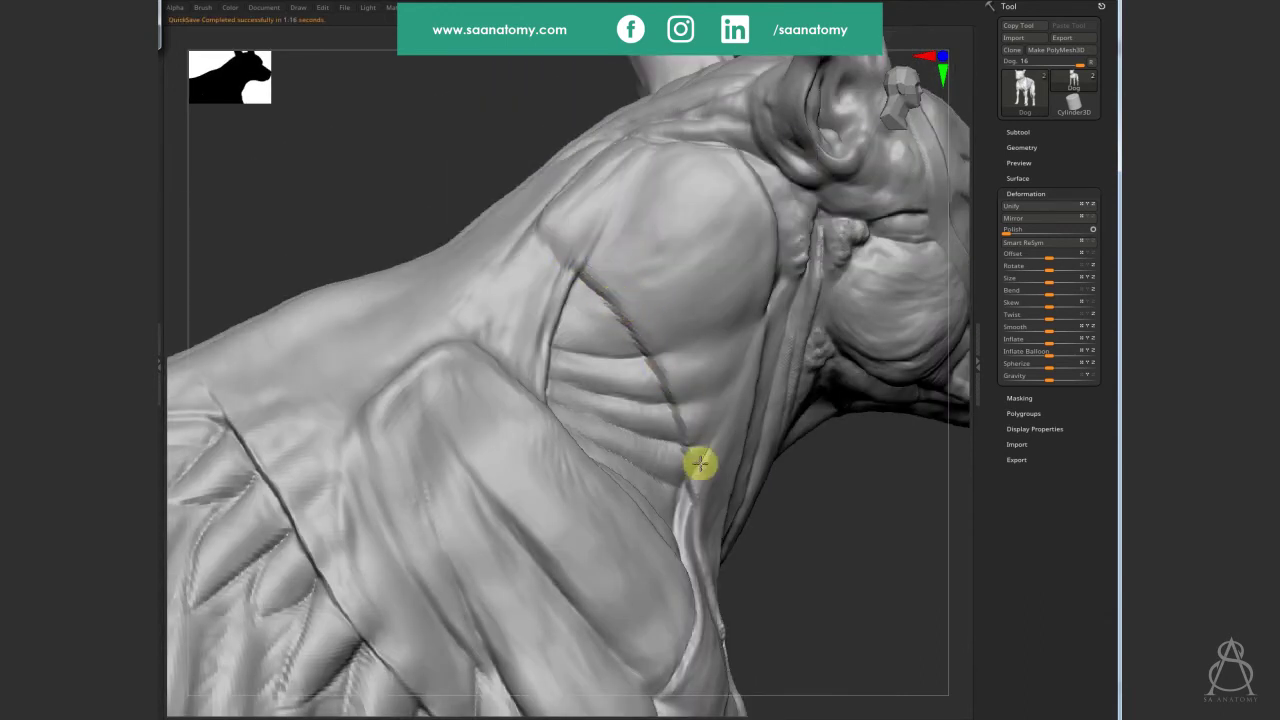
mouse_move(667, 263)
right_down()
mouse_move(771, 366)
mouse_move(794, 343)
right_up()
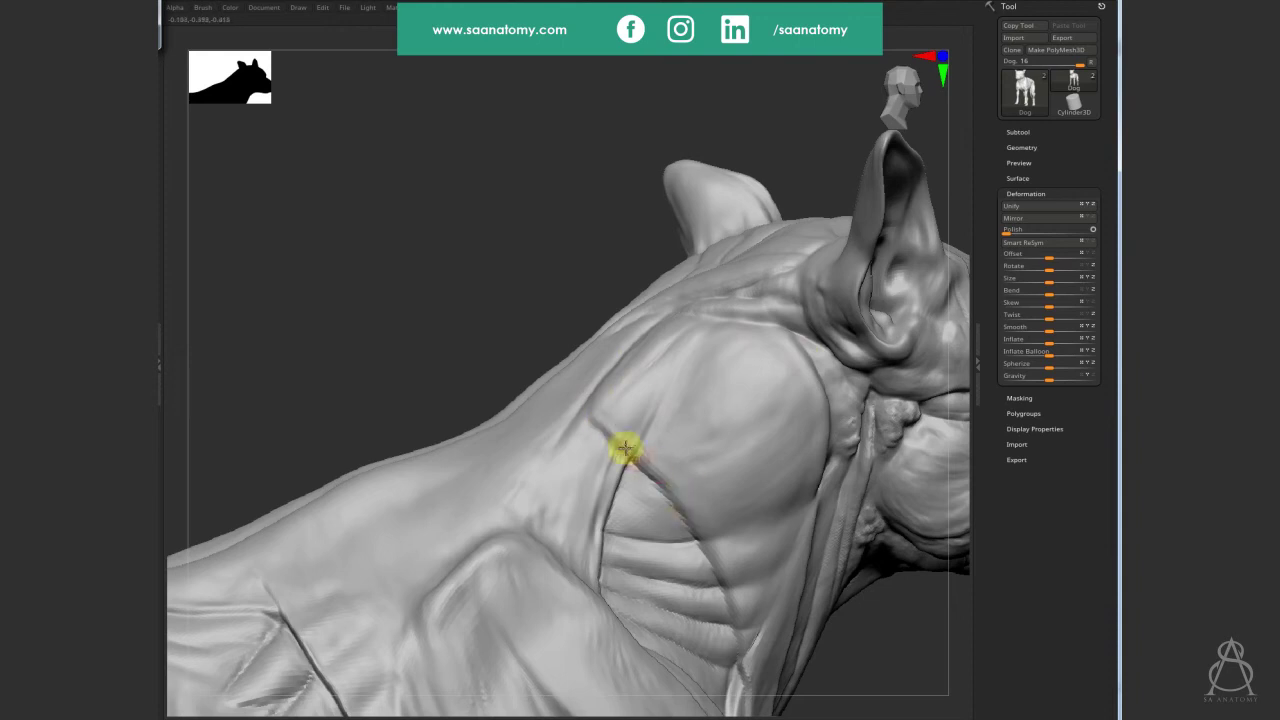
mouse_move(628, 450)
mouse_down()
mouse_move(674, 491)
mouse_move(720, 578)
mouse_up()
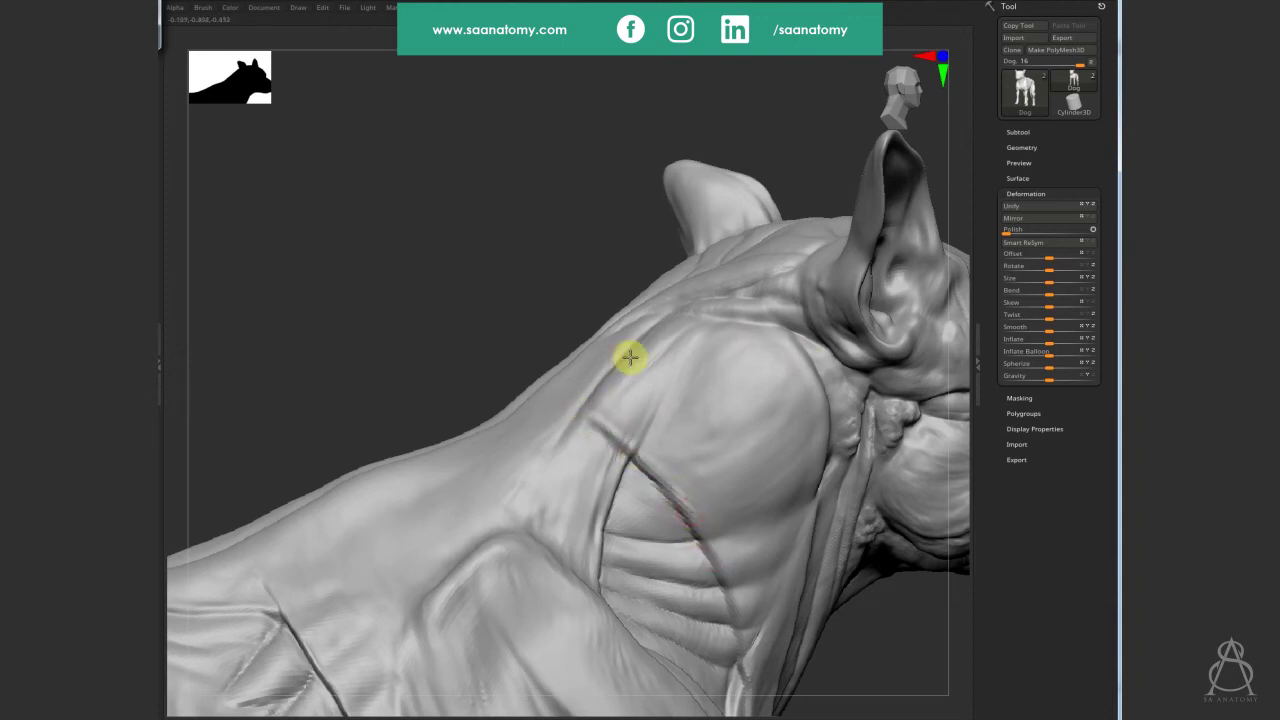
Deepen the crease running down the neck and smooth the lower-neck crease.
right_drag(630, 357, 694, 398)
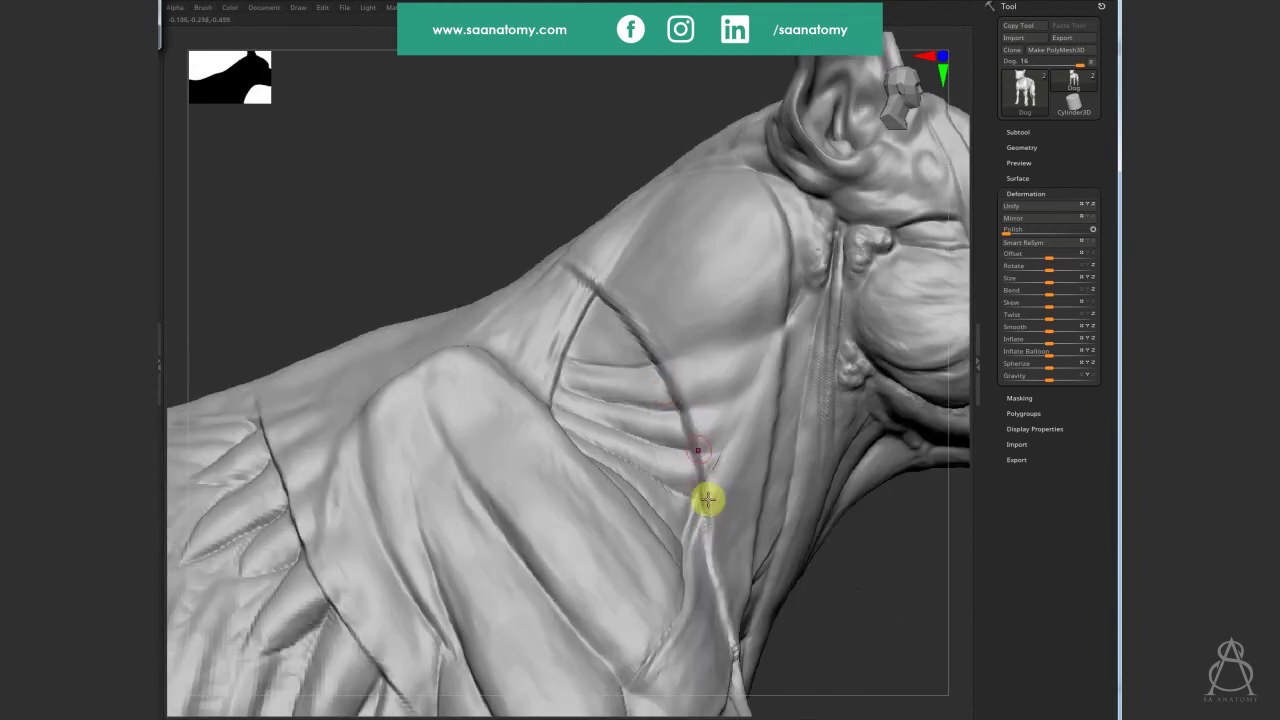
mouse_move(708, 494)
right_down()
mouse_move(729, 506)
mouse_move(703, 463)
right_up()
drag(810, 190, 786, 443)
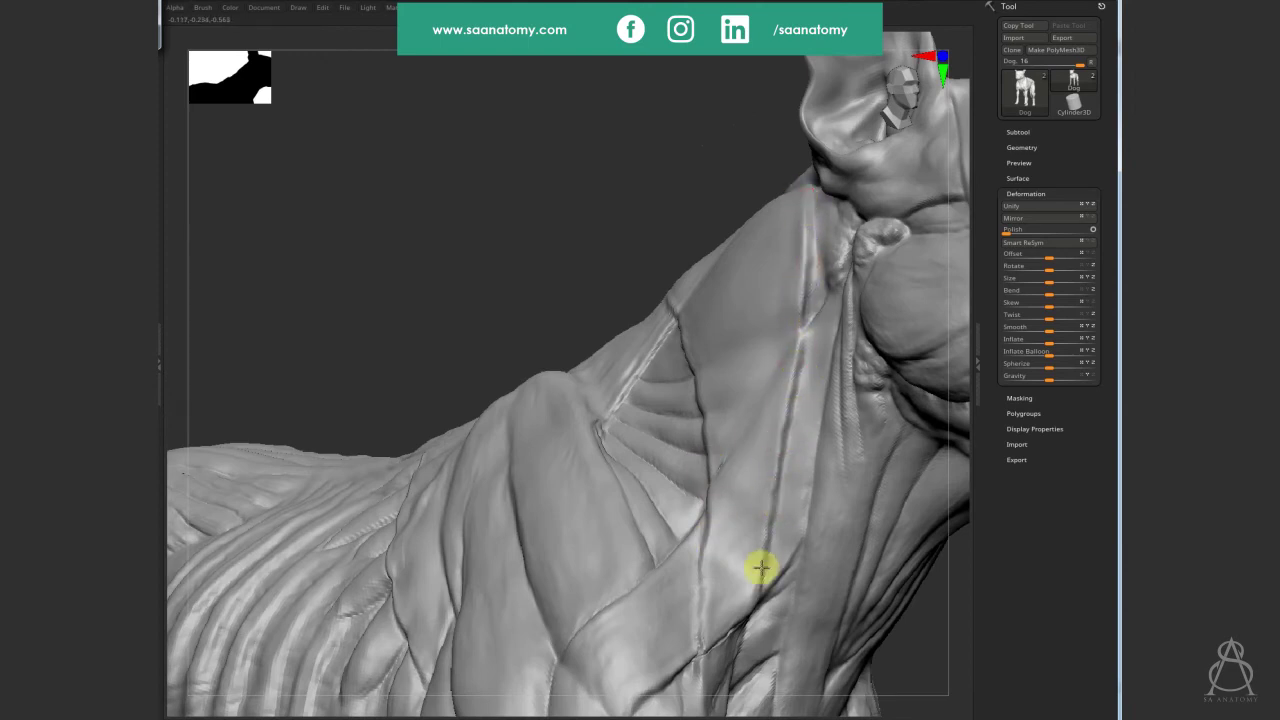
drag(793, 321, 766, 489)
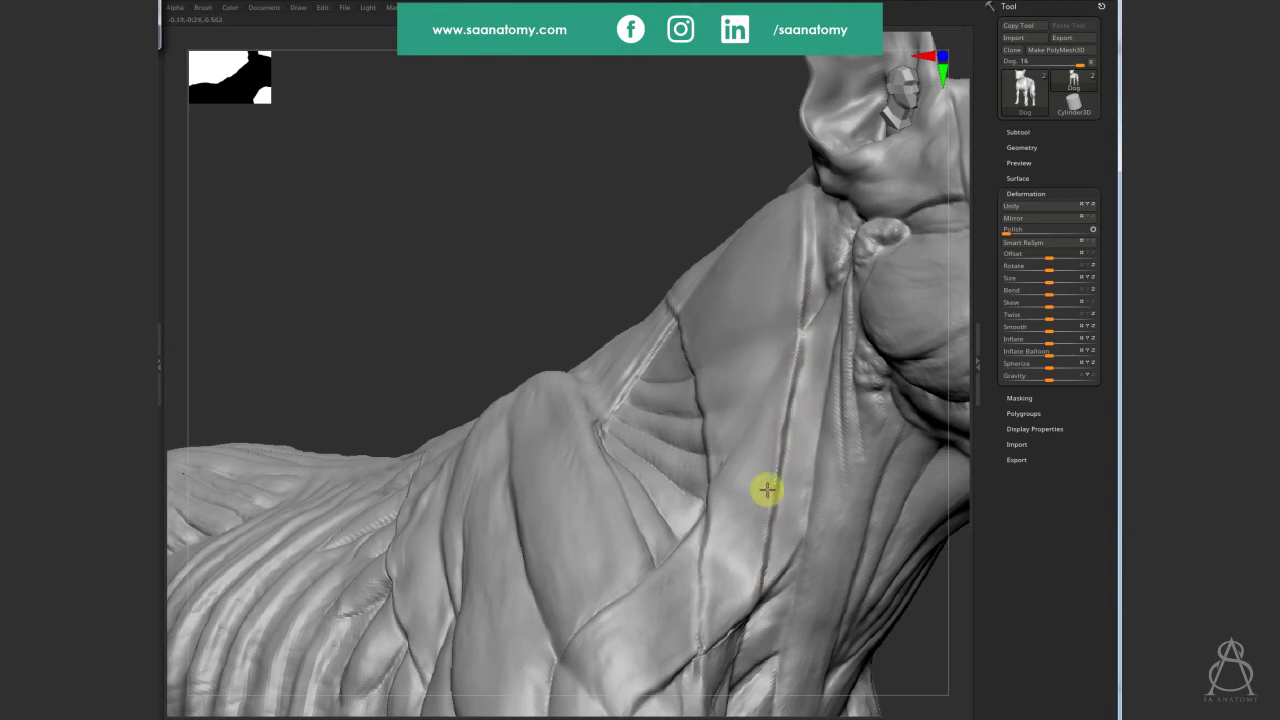
mouse_move(773, 294)
right_down()
mouse_move(707, 339)
mouse_move(684, 392)
right_up()
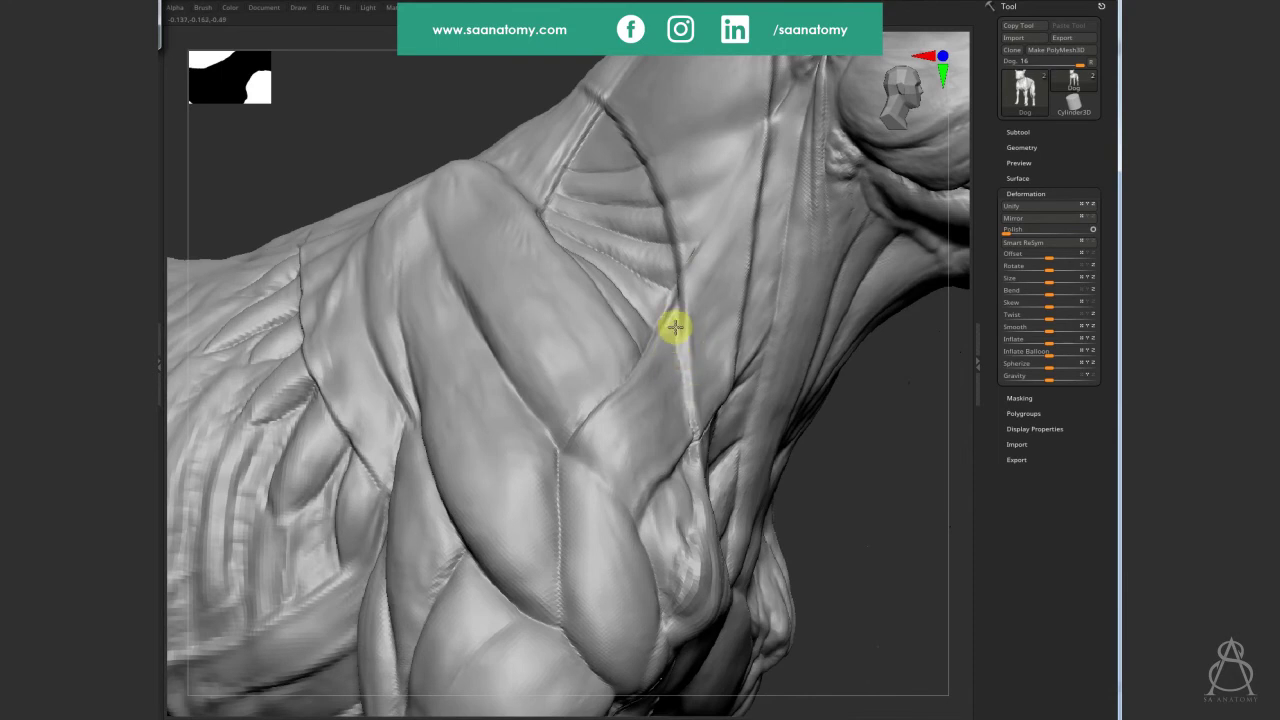
right_drag(675, 327, 628, 459)
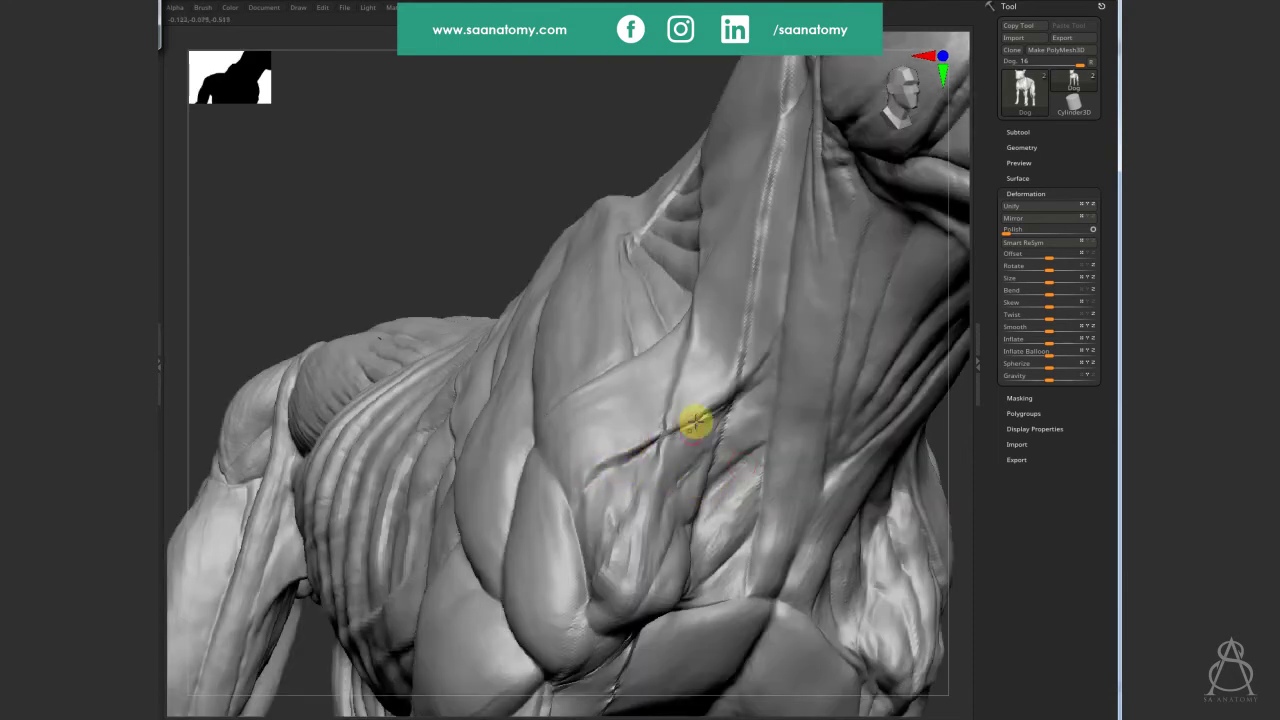
right_drag(694, 423, 708, 421)
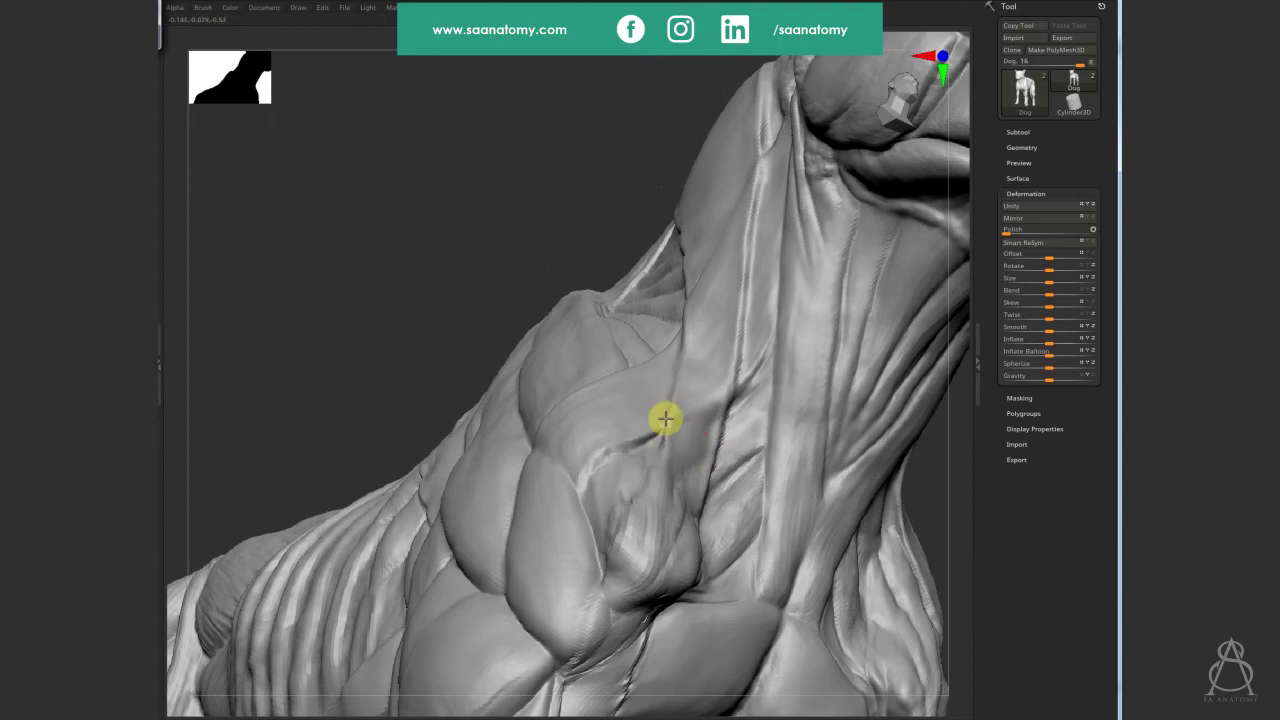
drag(651, 471, 641, 487)
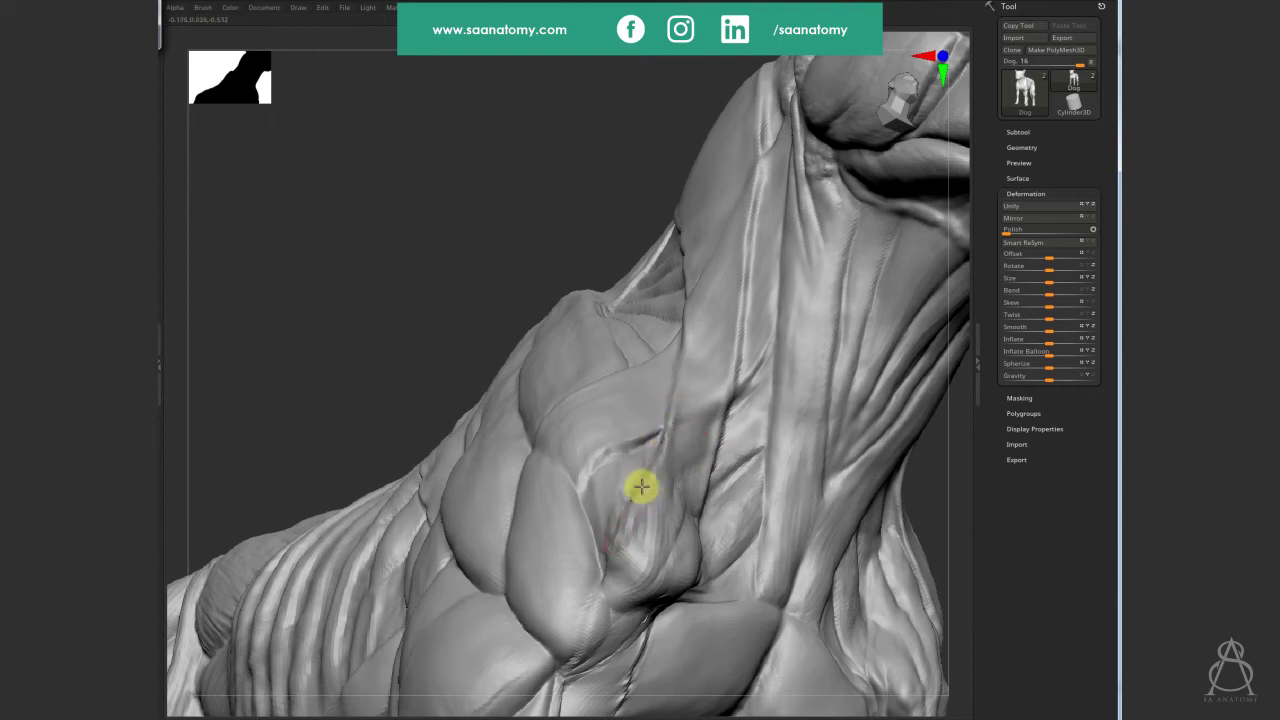
Re-sculpt the neck-to-shoulder crease and deepen the crease over the shoulder muscle.
mouse_move(641, 487)
right_down()
mouse_move(674, 466)
mouse_move(666, 500)
right_up()
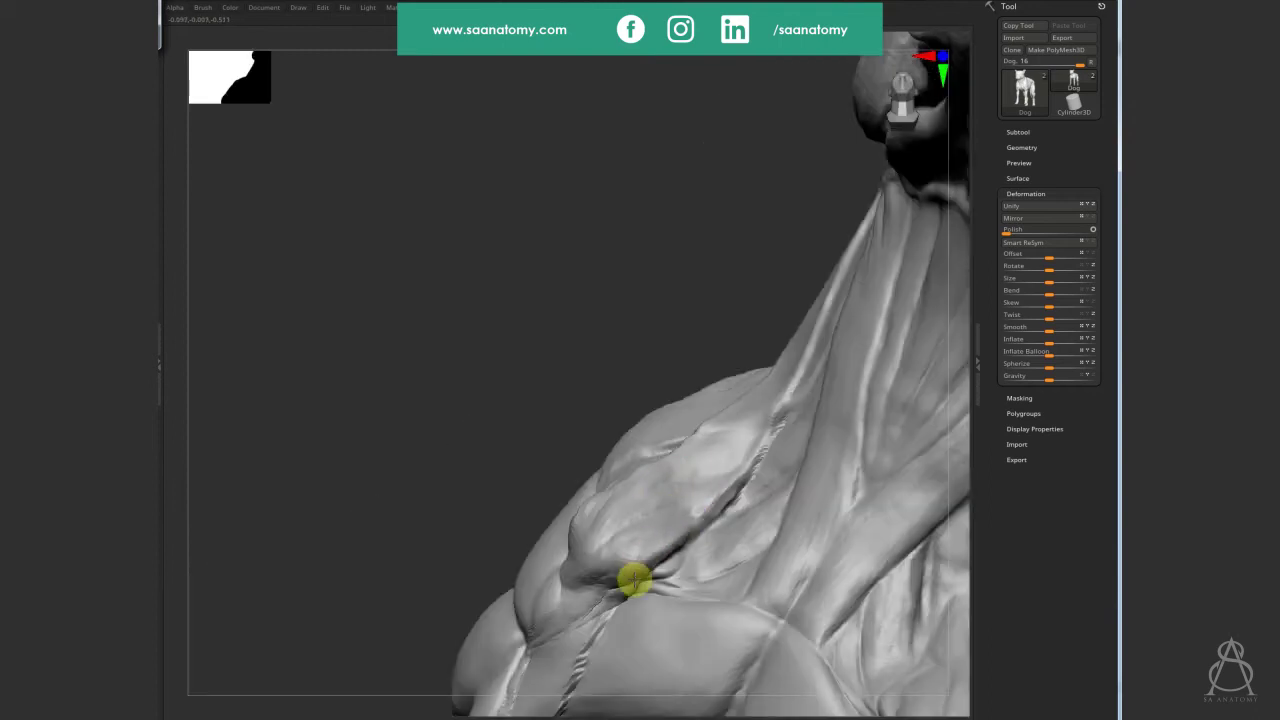
mouse_move(634, 579)
mouse_down()
mouse_move(737, 491)
mouse_move(771, 417)
mouse_move(737, 500)
mouse_move(766, 453)
mouse_up()
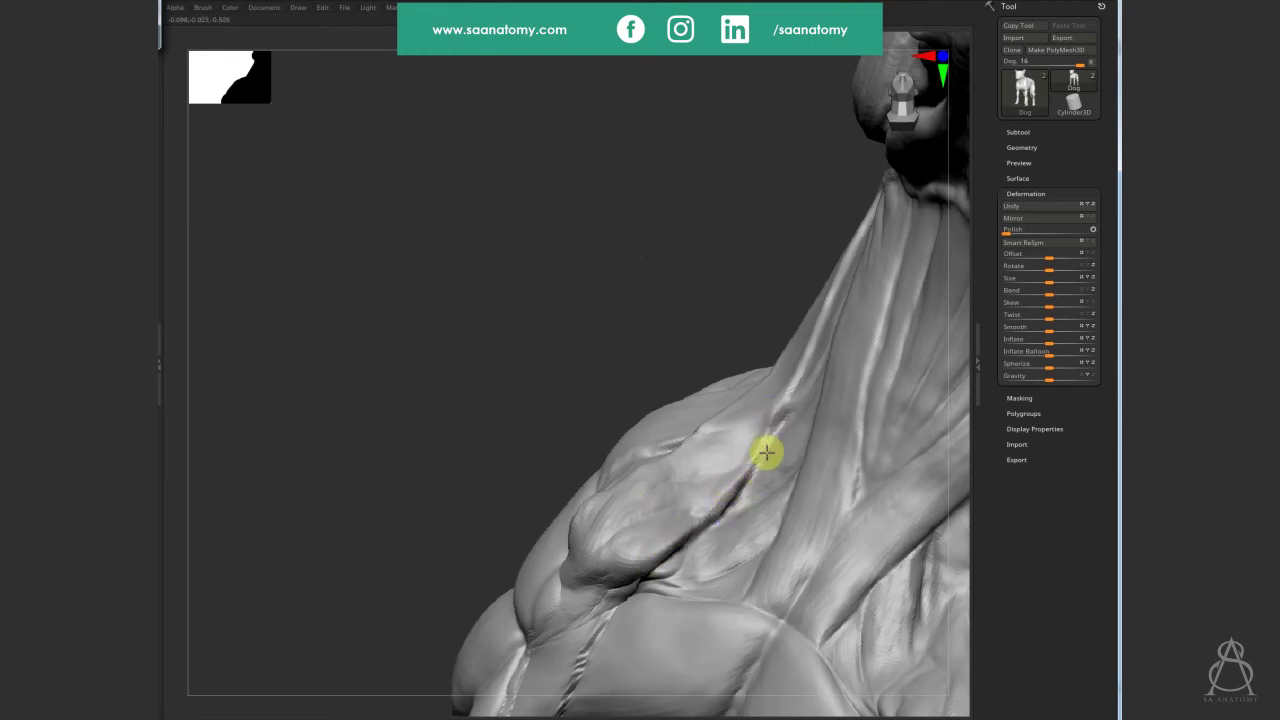
mouse_move(706, 494)
right_down()
mouse_move(680, 391)
mouse_move(477, 314)
right_up()
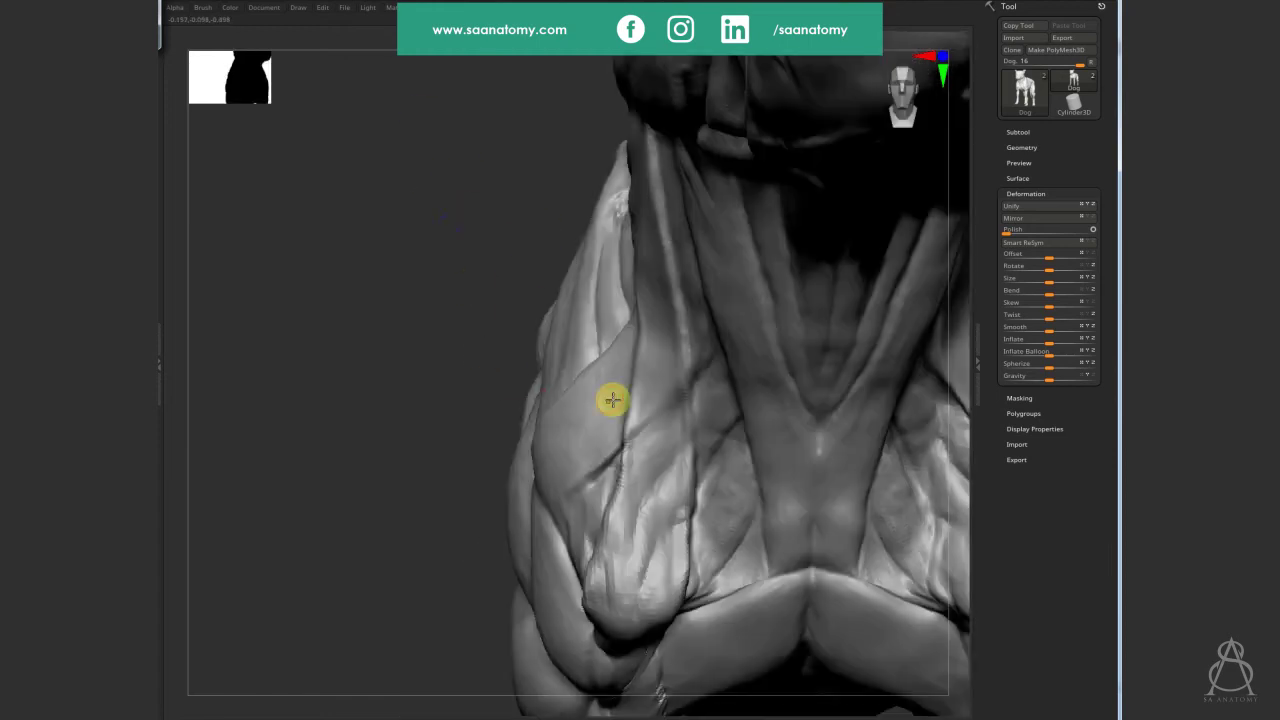
right_drag(612, 400, 654, 463)
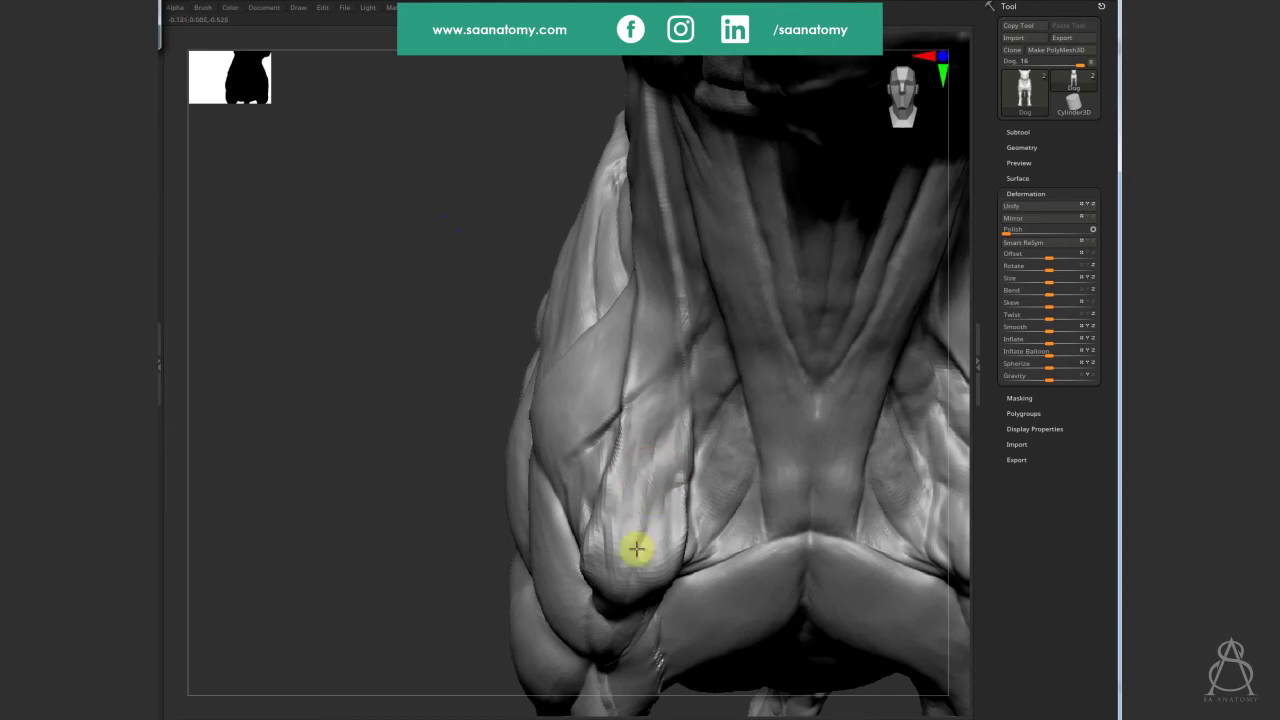
mouse_move(637, 548)
mouse_down()
mouse_move(669, 491)
mouse_move(600, 563)
mouse_move(674, 451)
mouse_move(631, 403)
mouse_up()
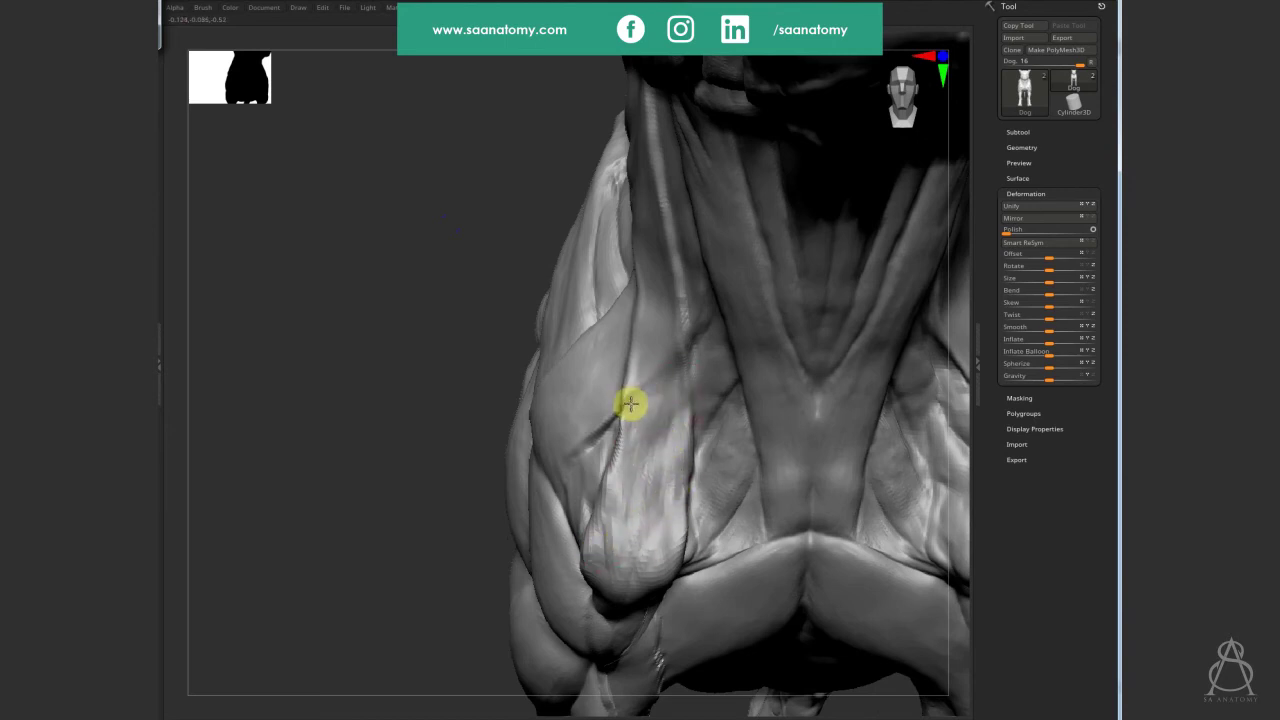
Orbit around the shoulder, upper back and upper arm to review the creases.
right_drag(654, 323, 646, 277)
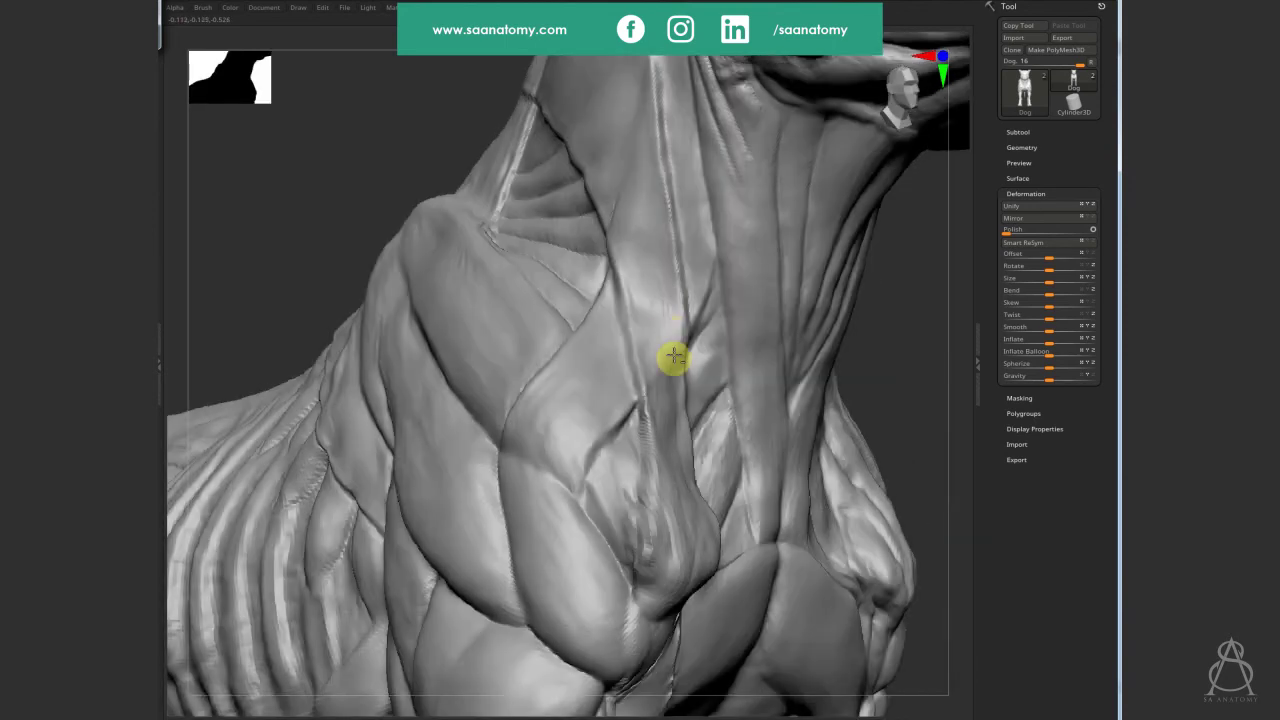
right_drag(674, 356, 634, 194)
mouse_move(649, 263)
right_down()
mouse_move(590, 263)
mouse_move(657, 380)
right_up()
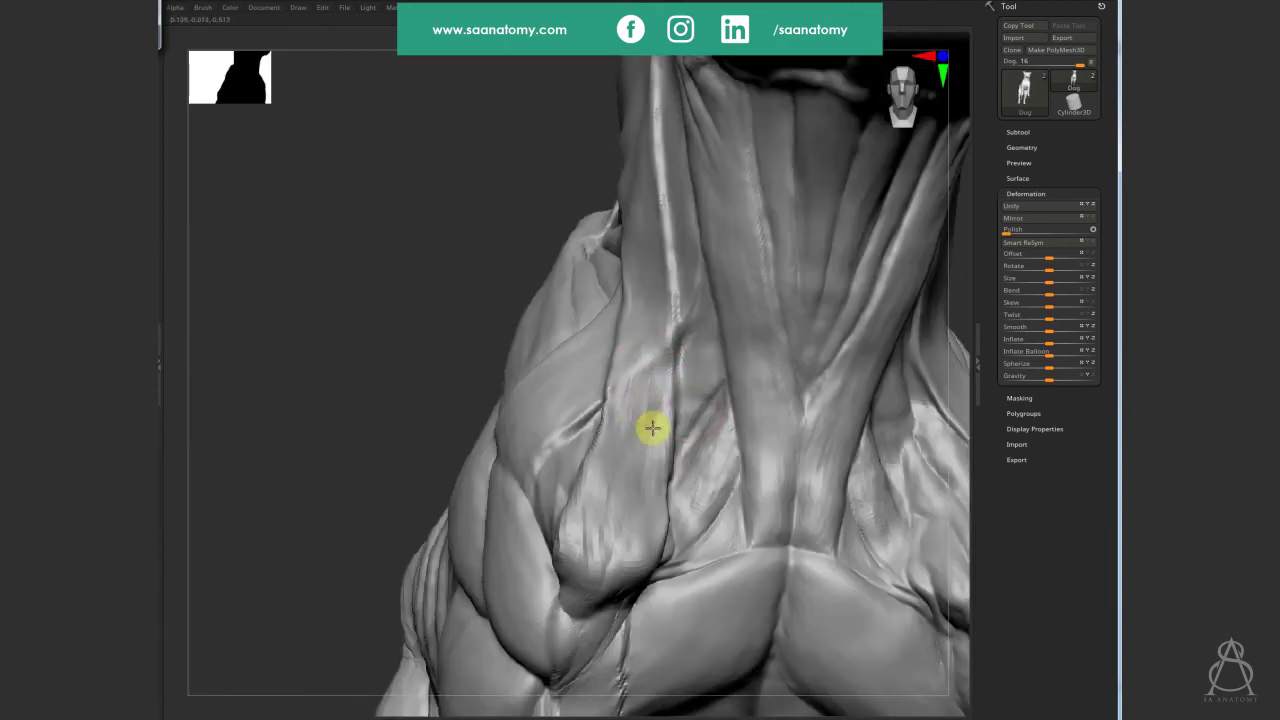
mouse_move(652, 428)
right_down()
mouse_move(666, 320)
mouse_move(611, 309)
right_up()
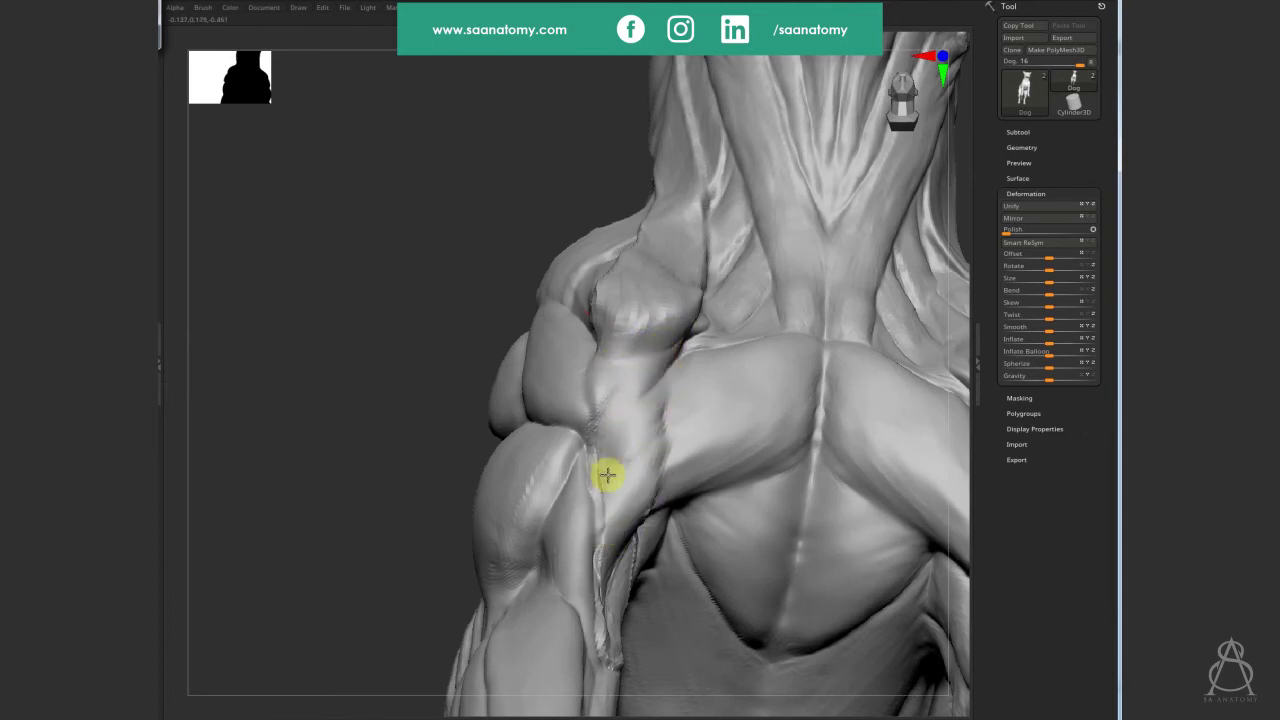
right_drag(616, 588, 566, 636)
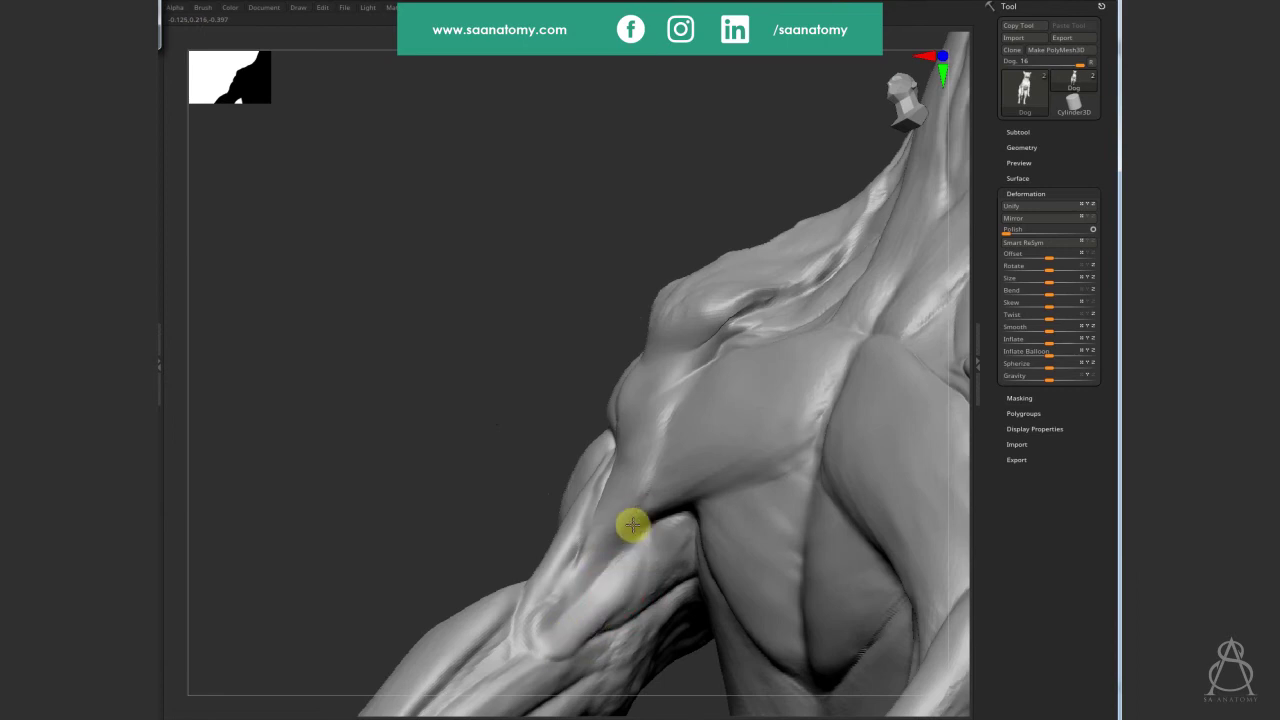
mouse_move(631, 523)
right_down()
mouse_move(663, 514)
mouse_move(629, 320)
mouse_move(645, 287)
right_up()
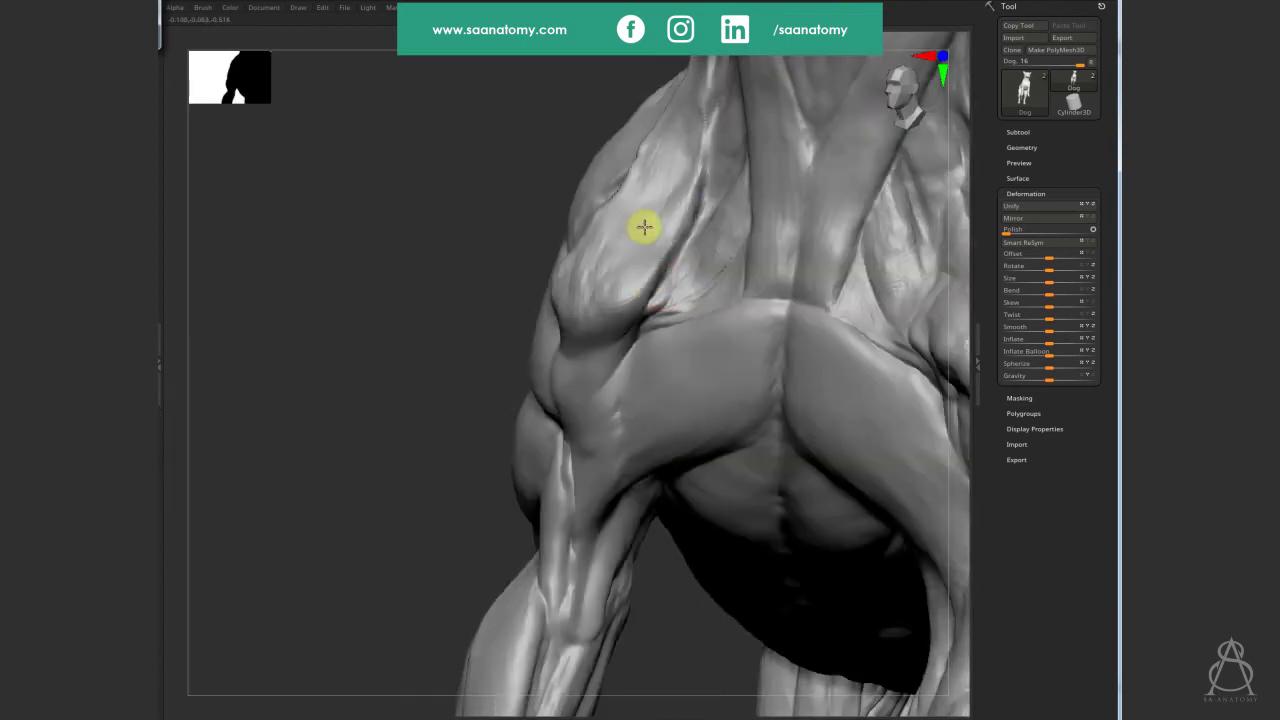
mouse_move(644, 227)
right_down()
mouse_move(717, 394)
mouse_move(640, 137)
right_up()
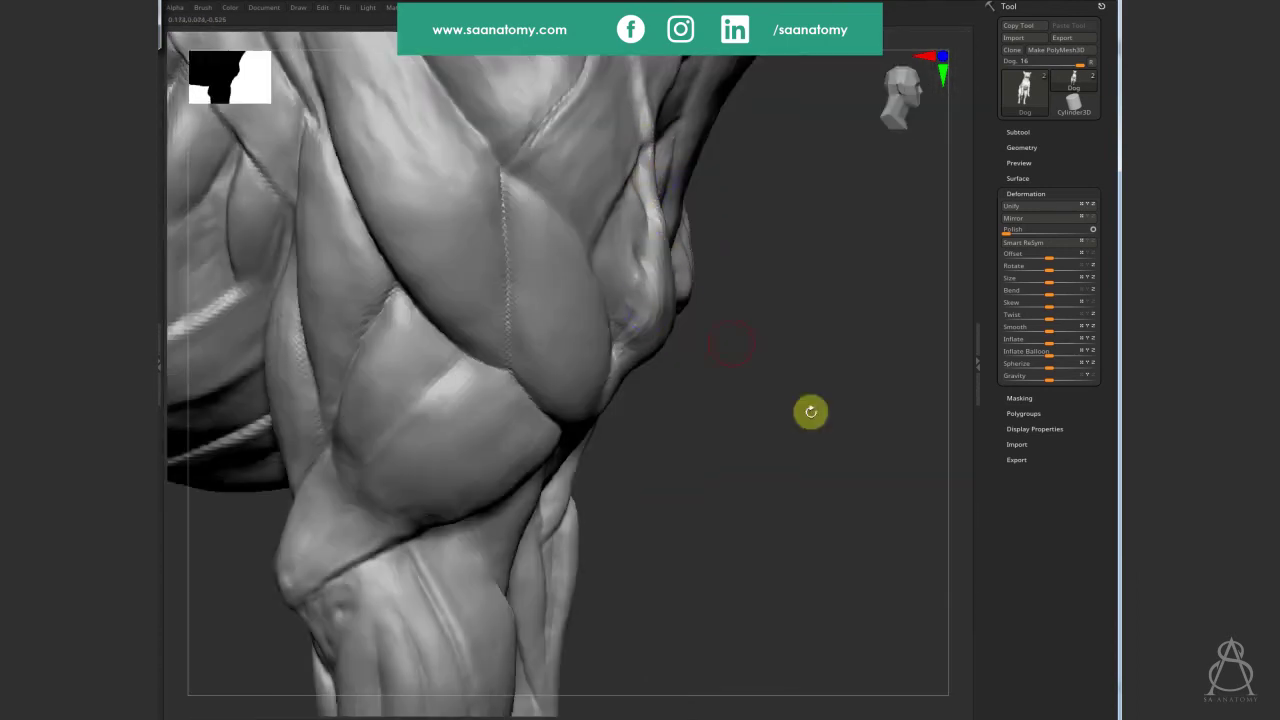
mouse_move(811, 411)
right_down()
mouse_move(509, 451)
mouse_move(791, 403)
mouse_move(809, 449)
mouse_move(792, 560)
mouse_move(637, 237)
mouse_move(616, 305)
mouse_move(657, 374)
mouse_move(809, 234)
mouse_move(684, 330)
right_up()
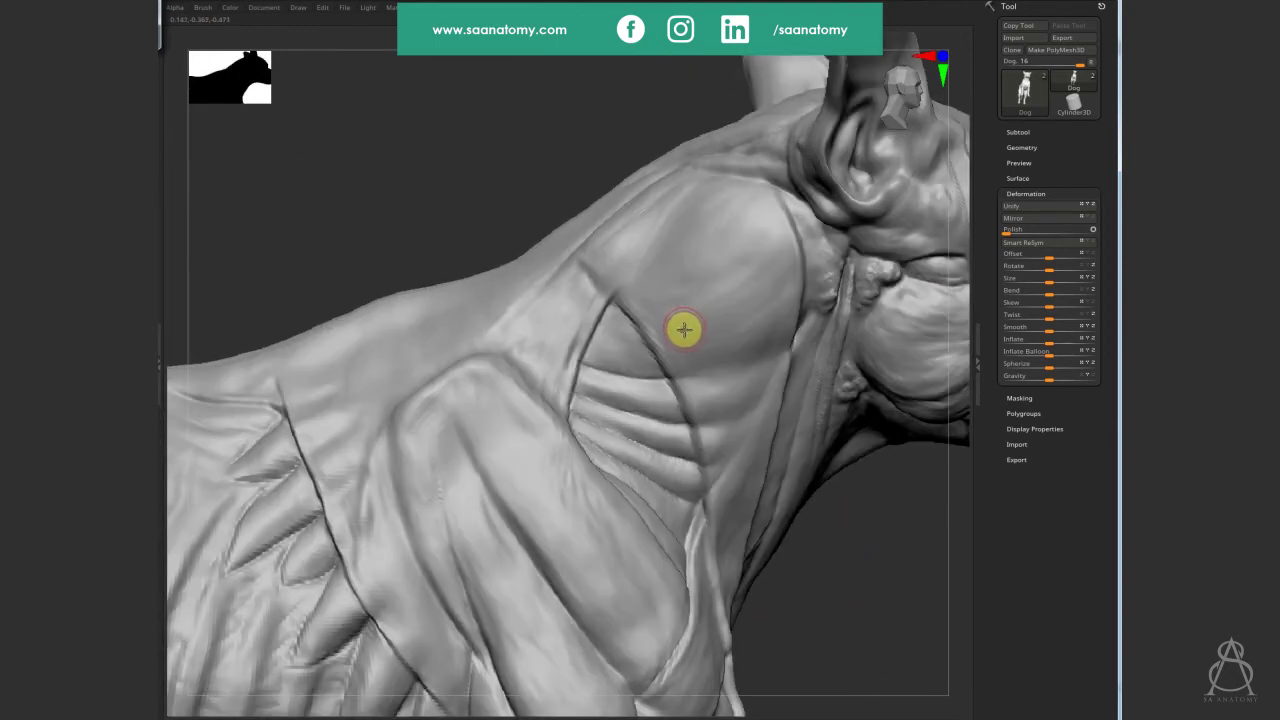
Deepen the groove at the shoulder's front edge, checking the dog at lower subdivision between strokes.
right_drag(622, 262, 631, 295)
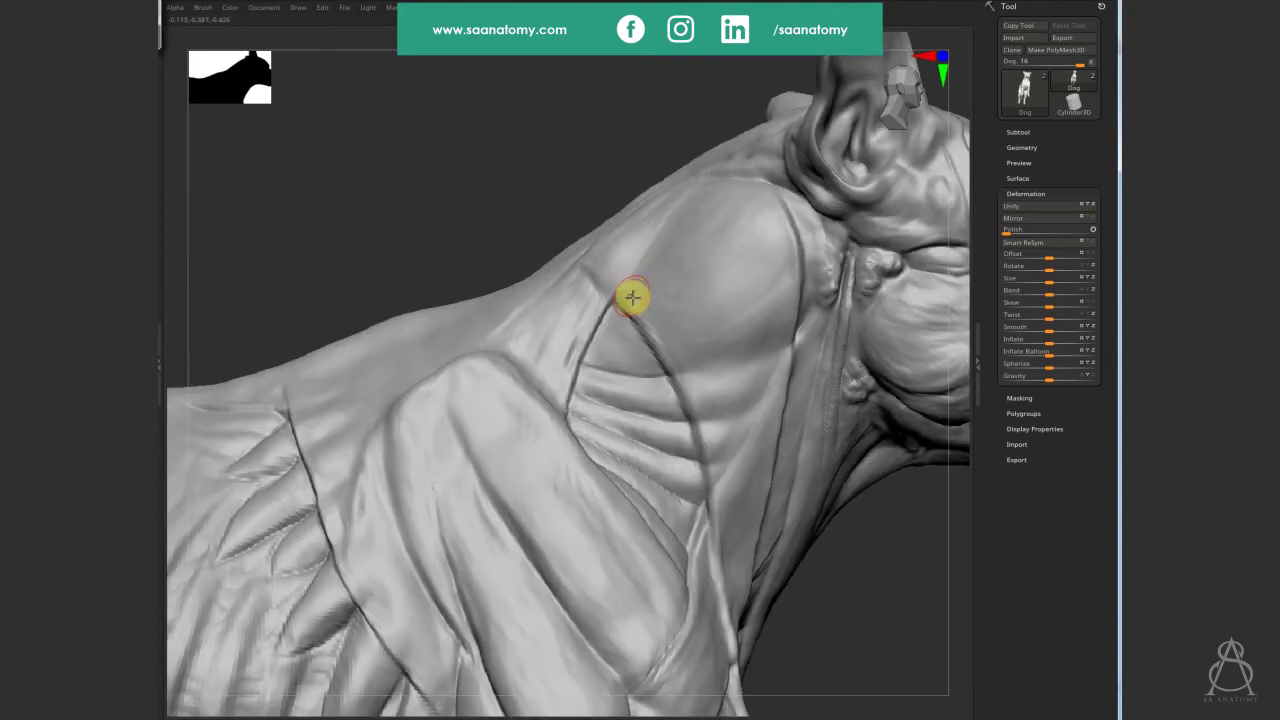
right_drag(628, 245, 629, 265)
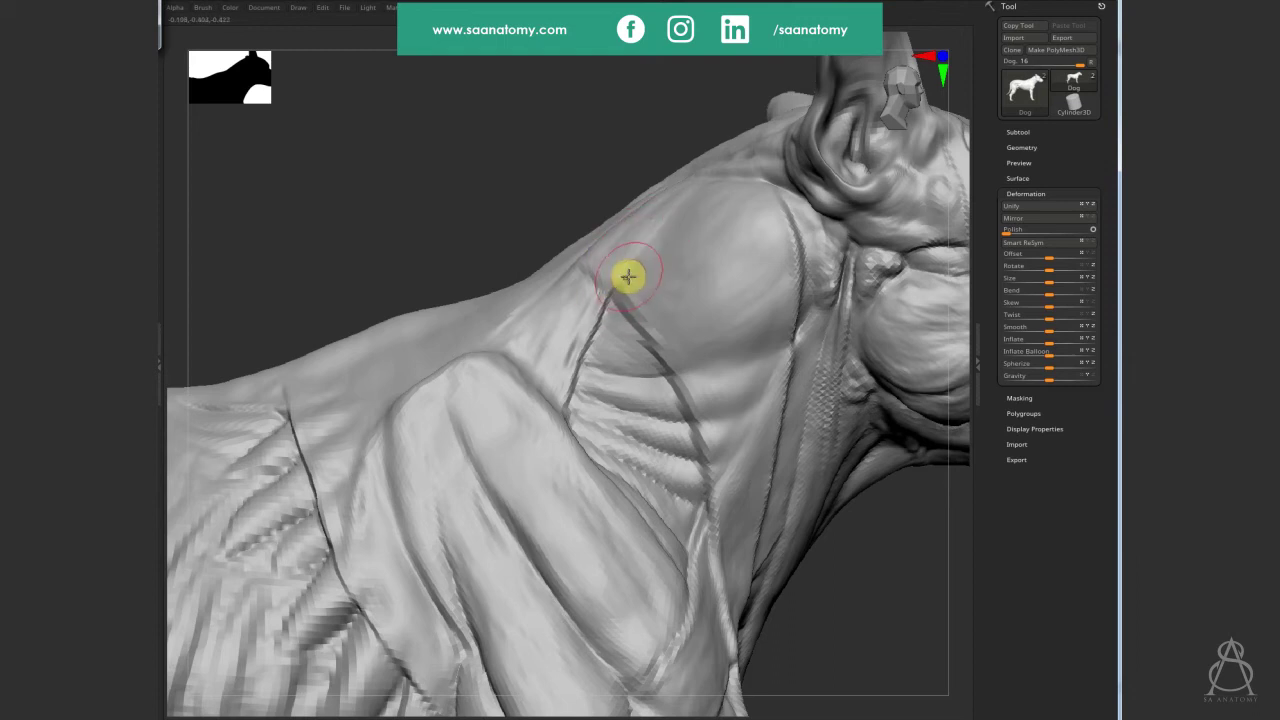
key(shift+d)
key(f)
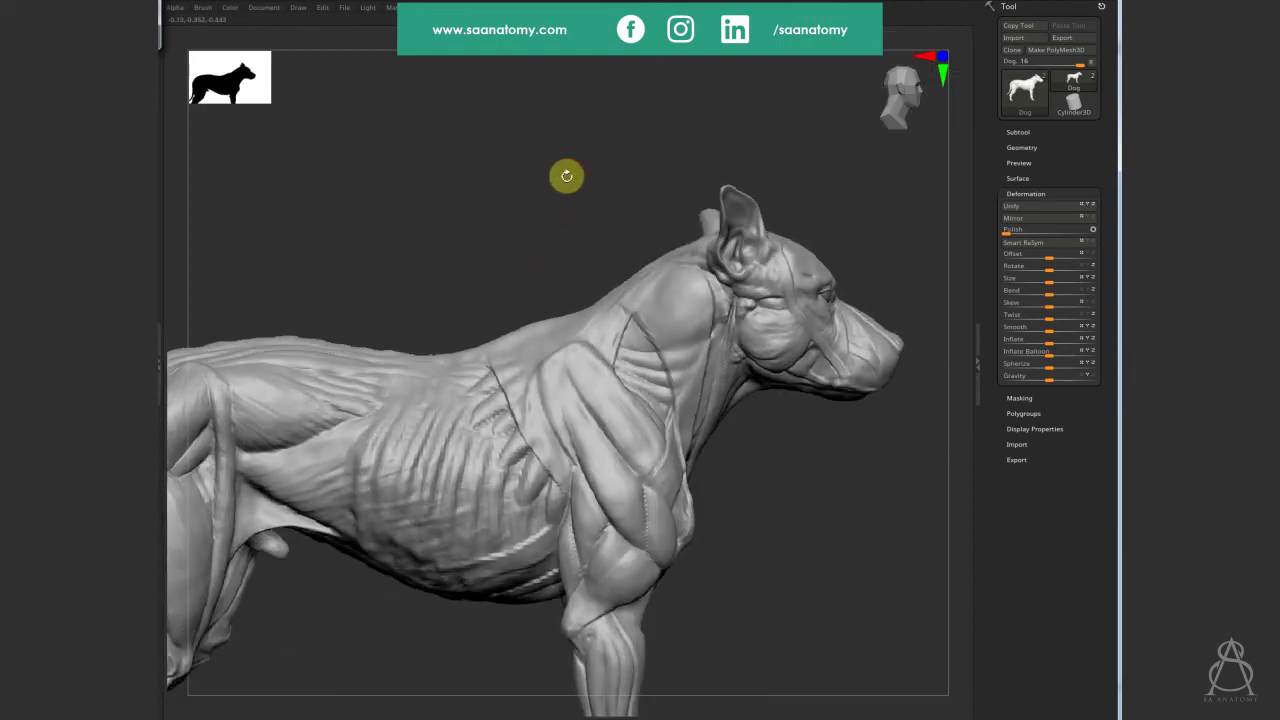
alt+right_drag(563, 177, 913, 258)
key(d)
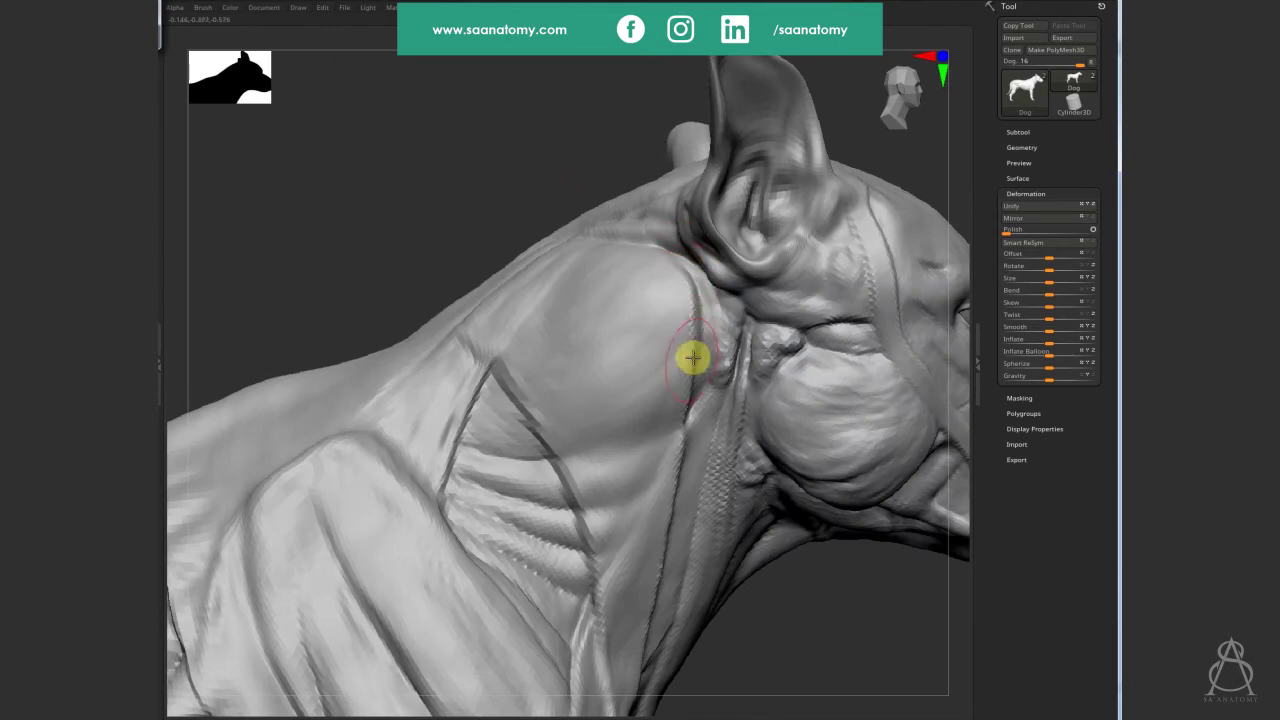
drag(697, 286, 697, 414)
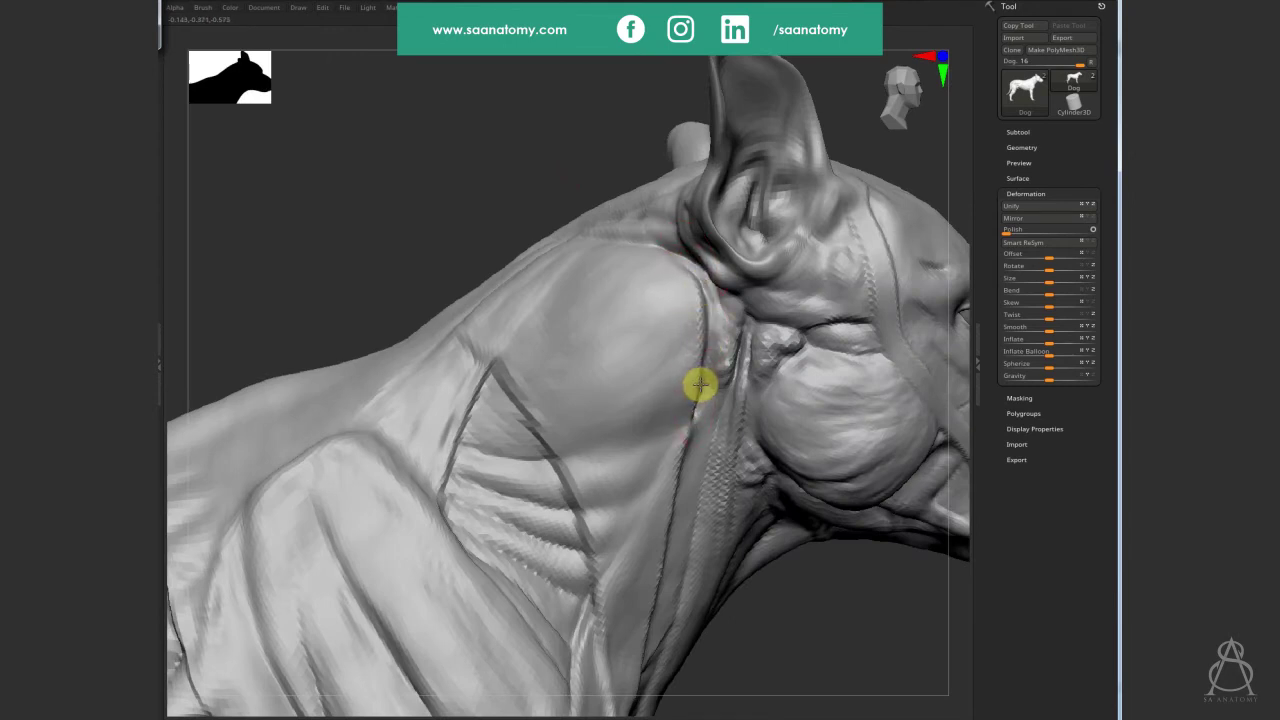
key(shift+d)
key(f)
mouse_move(740, 229)
alt+right_down()
mouse_move(794, 251)
mouse_move(817, 279)
alt+right_up()
key(d)
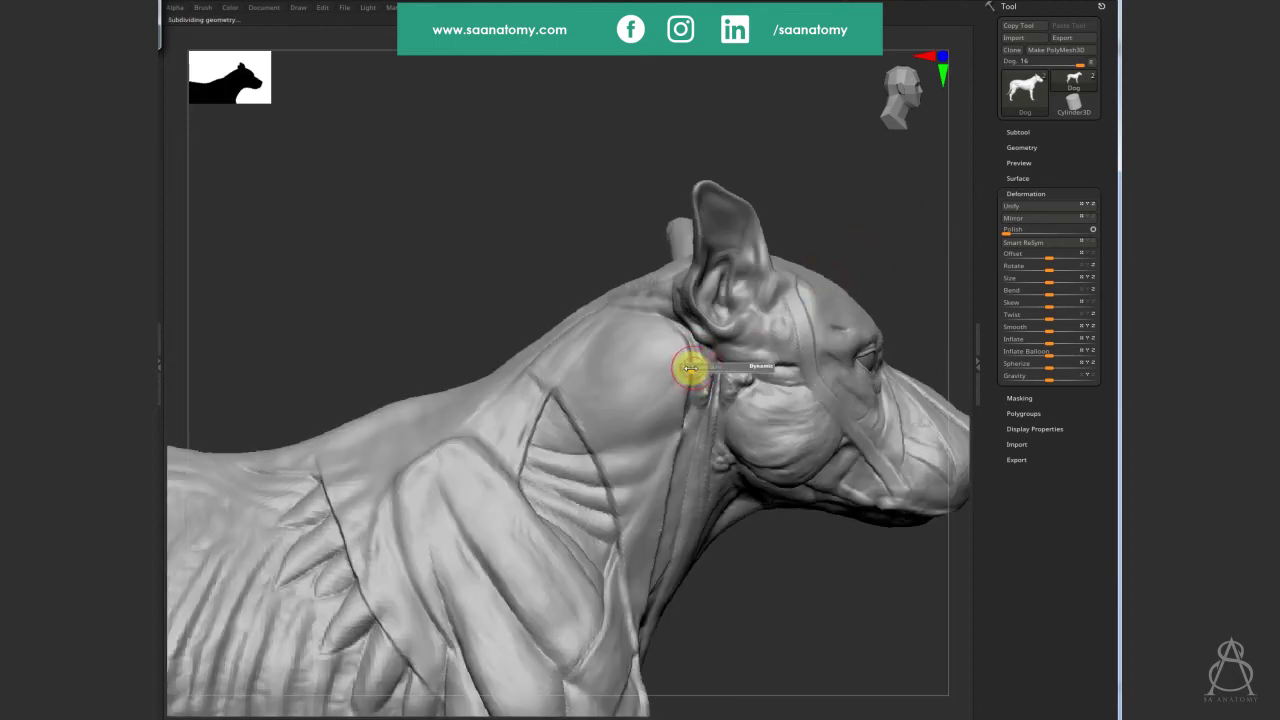
right_drag(693, 368, 760, 360)
Widen the canvas, examine the neck from behind, resize the brush, and frame the whole dog.
click(979, 352)
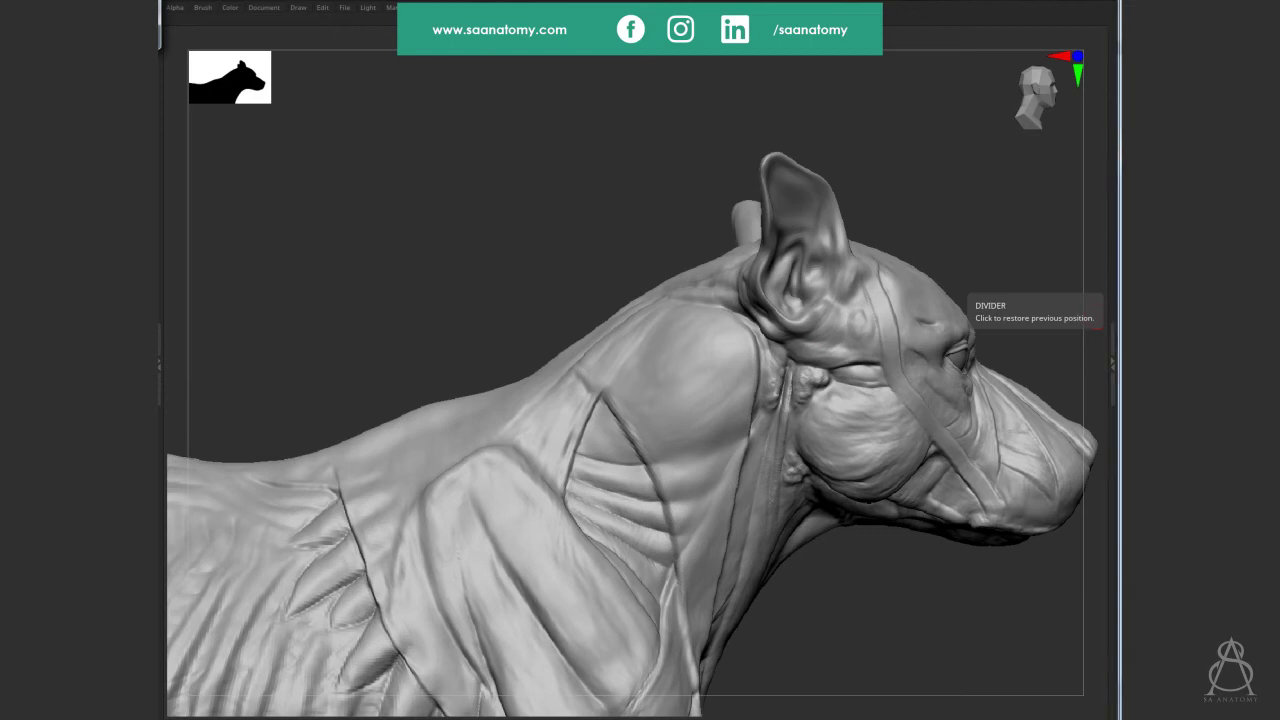
mouse_move(714, 420)
right_down()
mouse_move(727, 355)
mouse_move(766, 380)
mouse_move(781, 357)
right_up()
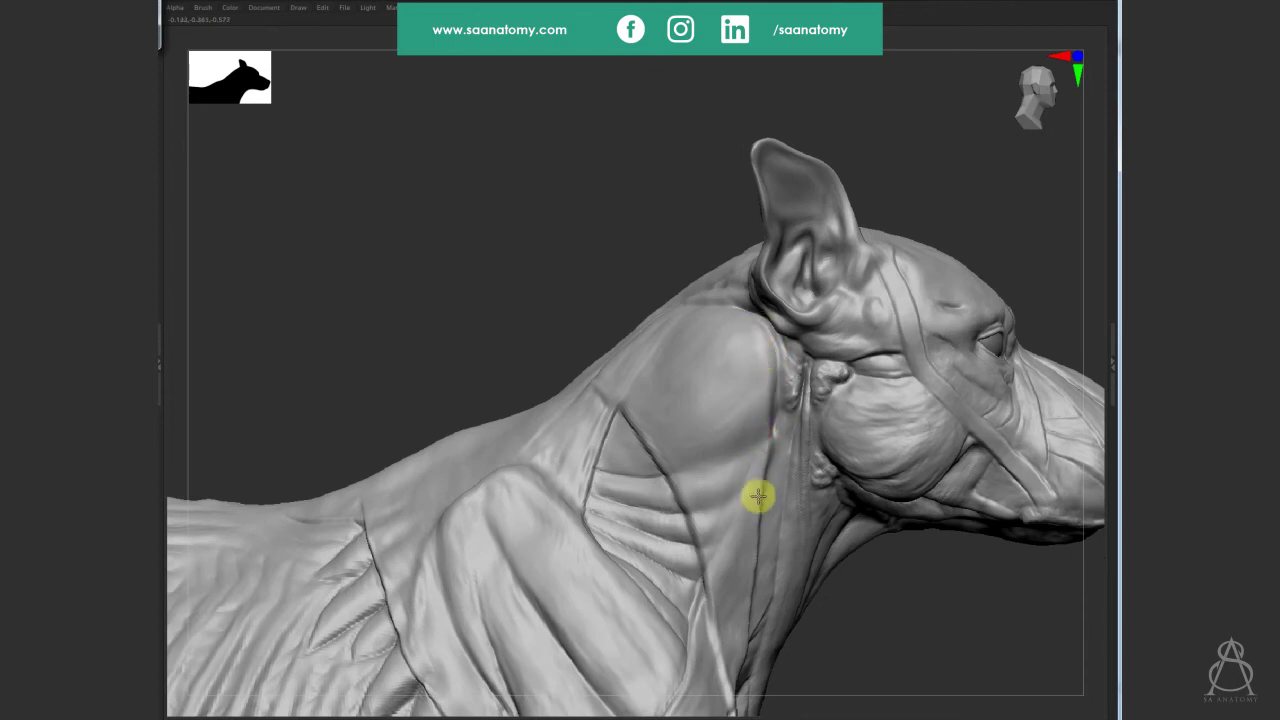
mouse_move(757, 521)
right_down()
mouse_move(780, 520)
mouse_move(769, 423)
mouse_move(800, 440)
mouse_move(789, 363)
right_up()
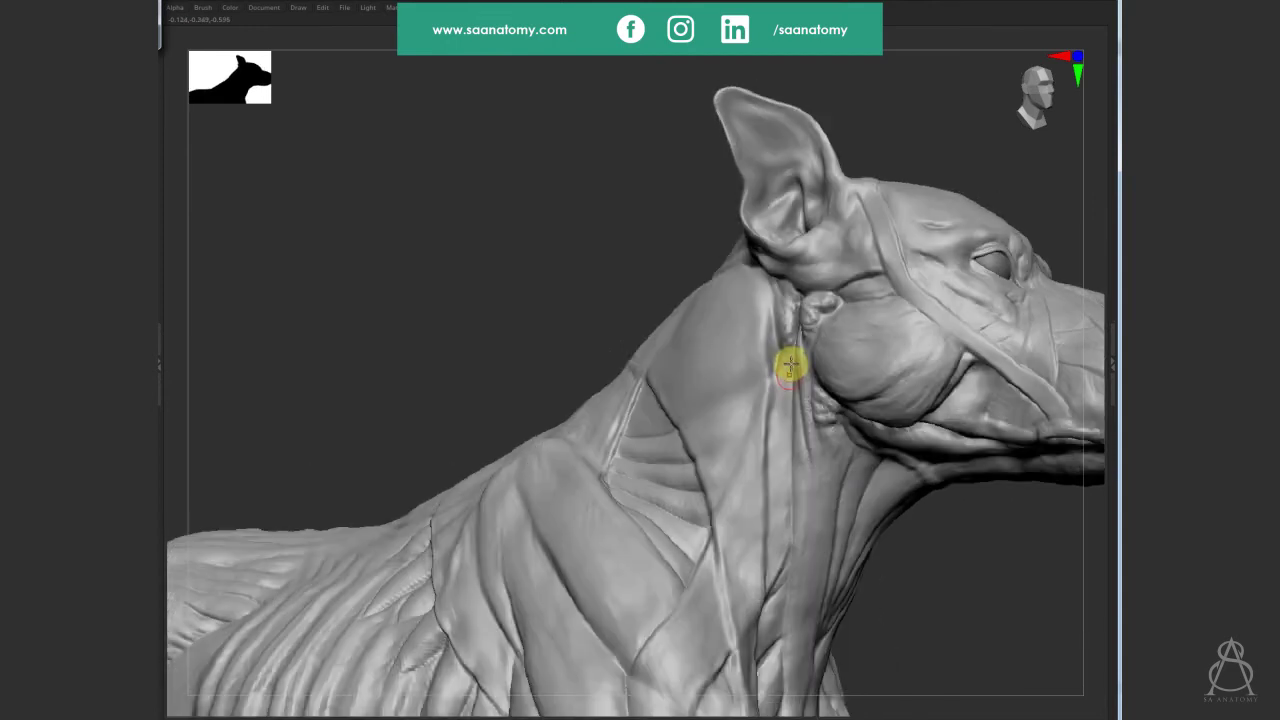
key(s)
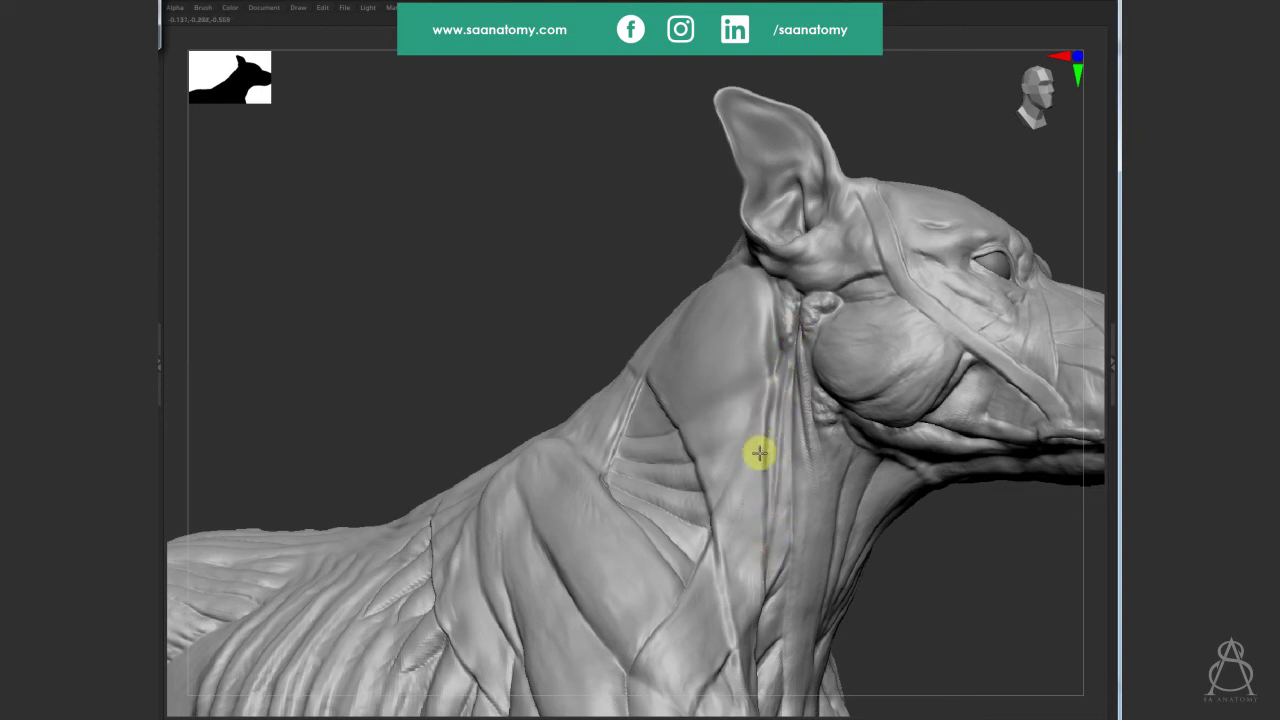
mouse_move(763, 329)
right_down()
mouse_move(800, 329)
mouse_move(776, 277)
right_up()
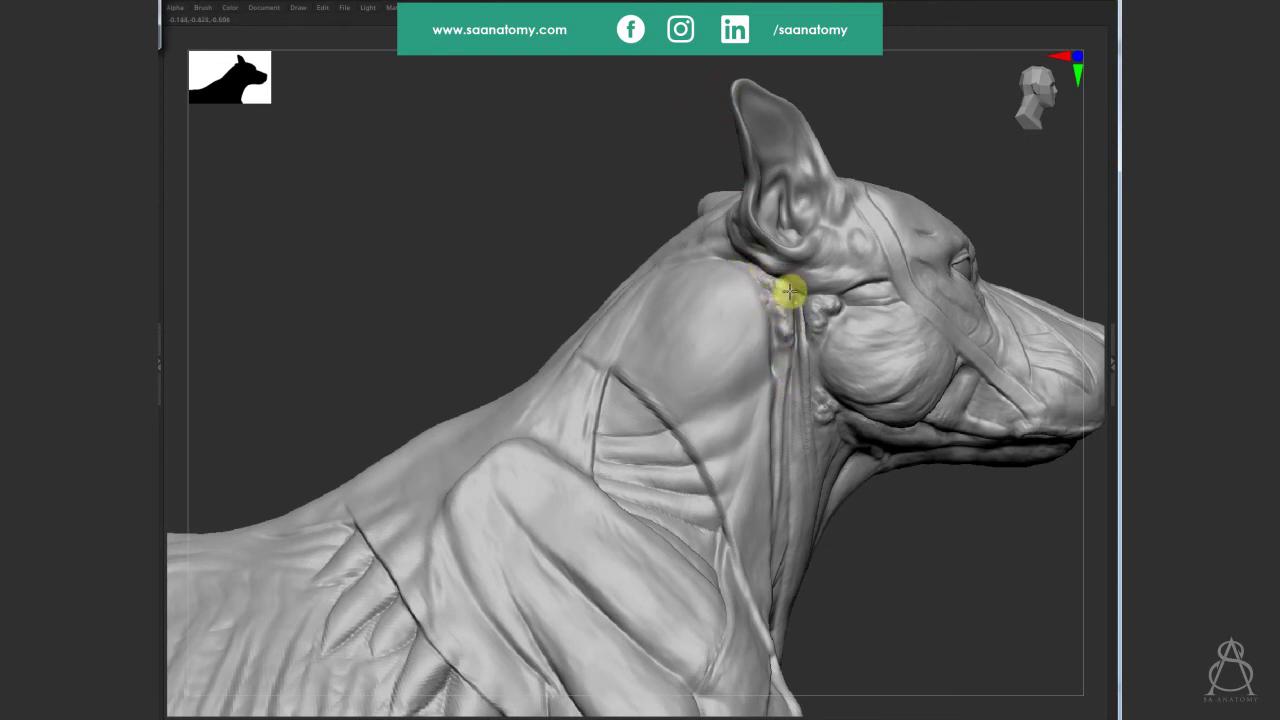
mouse_move(849, 414)
right_down()
mouse_move(937, 600)
mouse_move(726, 337)
mouse_move(918, 603)
mouse_move(877, 551)
mouse_move(911, 597)
mouse_move(1069, 481)
right_up()
key(f)
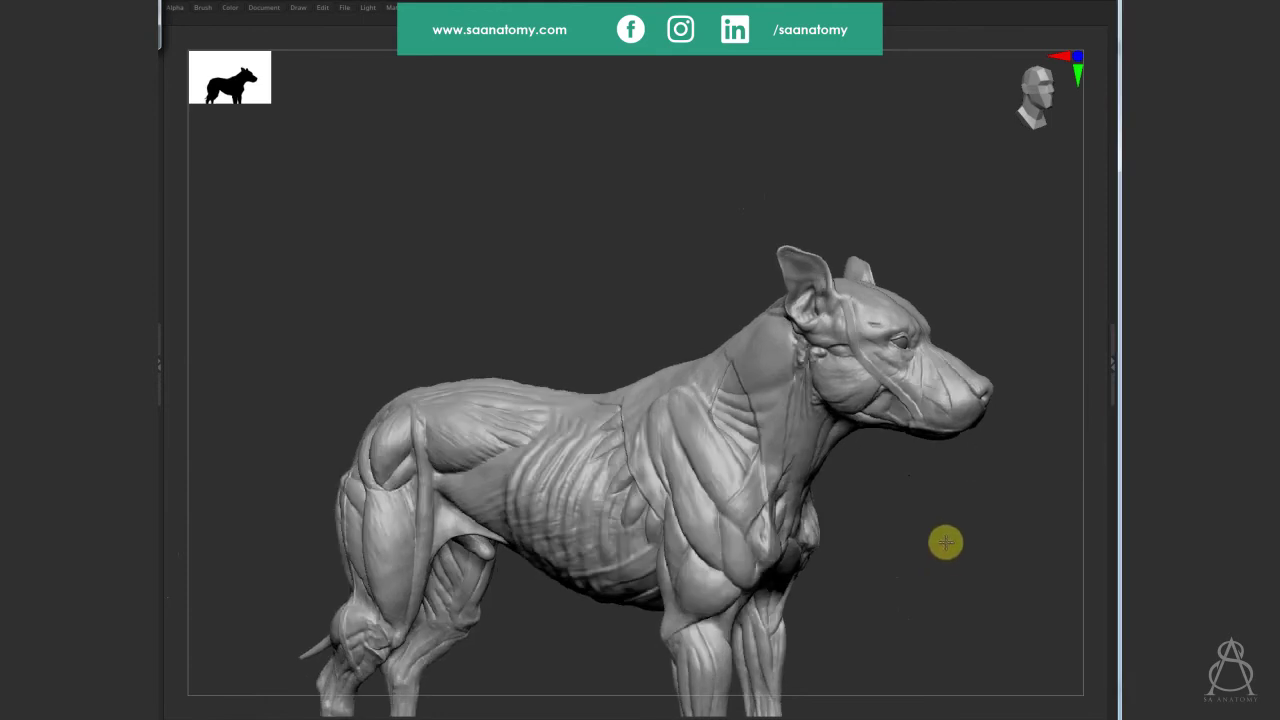
Zoom in on the chest and foreleg and smooth the muscles from shoulder to upper arm.
right_drag(943, 540, 746, 359)
drag(741, 363, 726, 370)
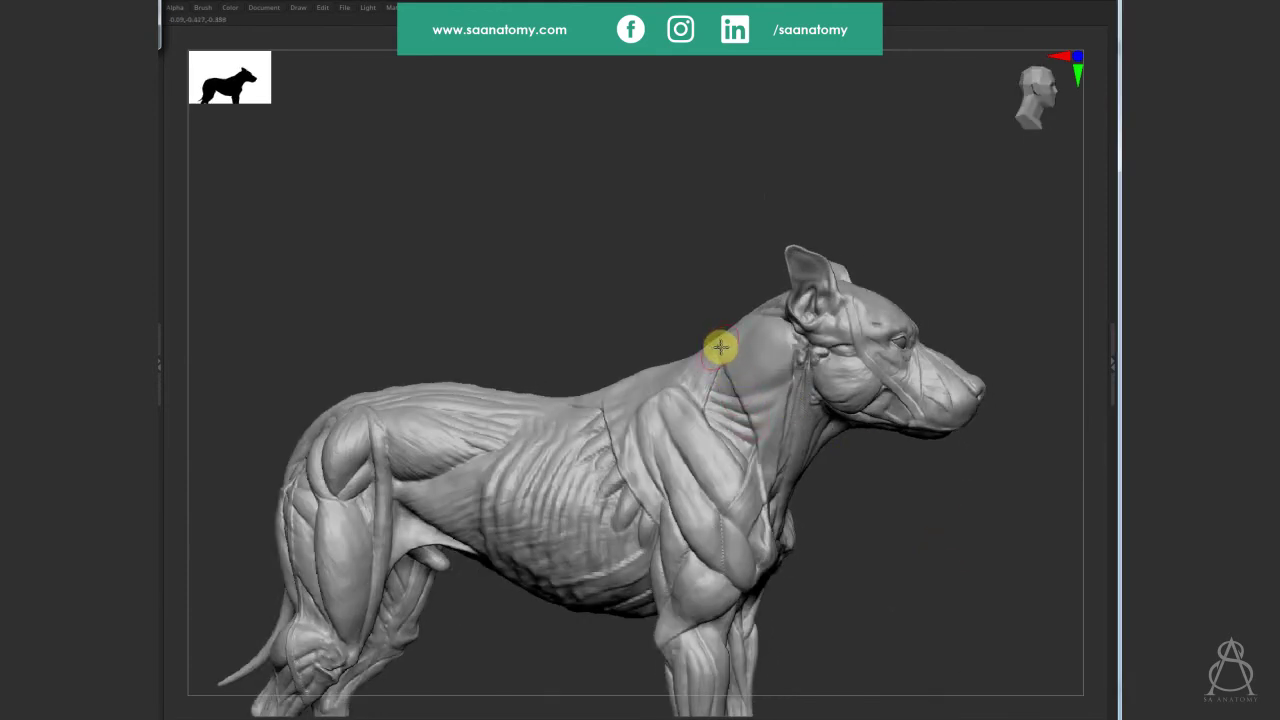
mouse_move(827, 484)
right_down()
mouse_move(869, 537)
mouse_move(940, 467)
right_up()
drag(940, 467, 954, 509)
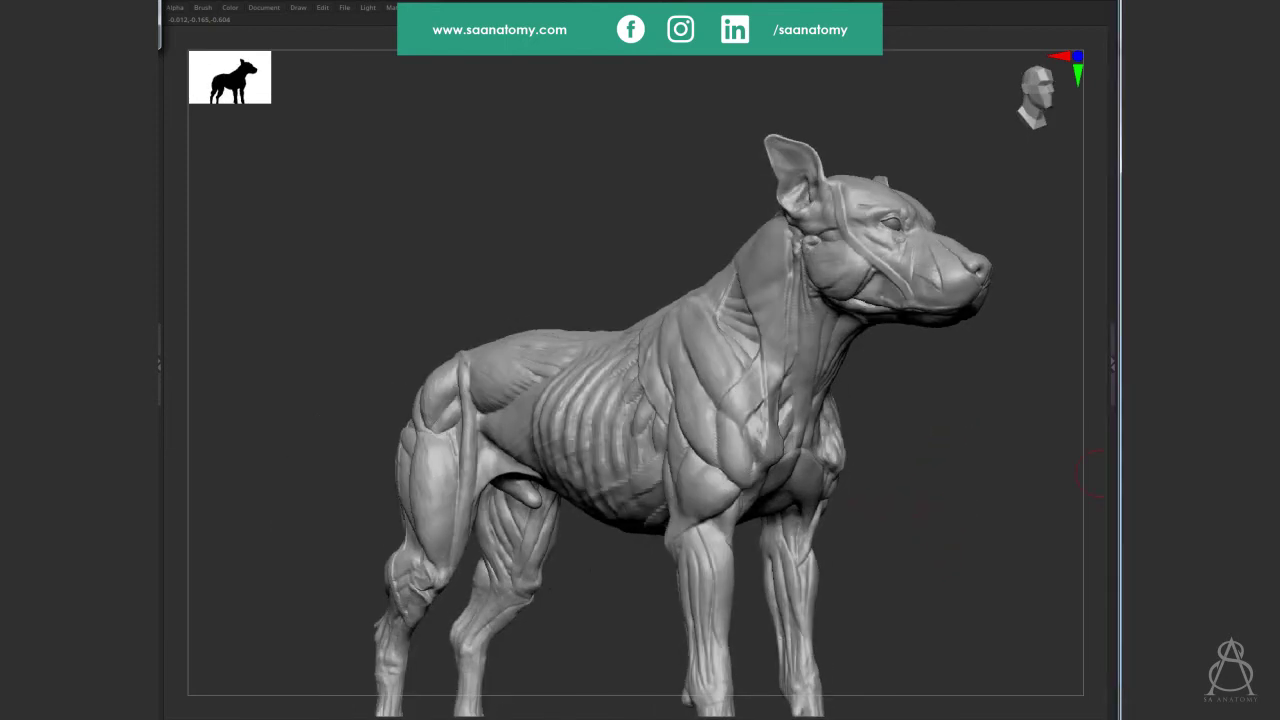
drag(909, 569, 935, 480)
click(787, 295)
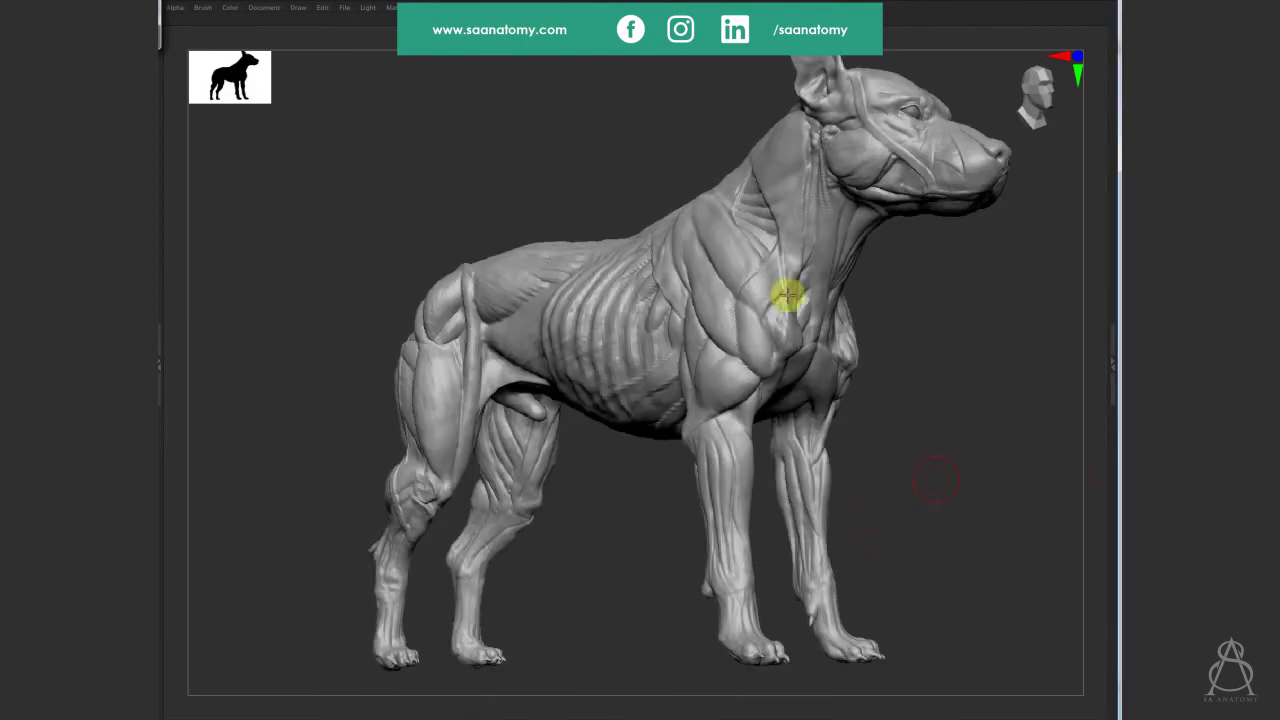
mouse_move(787, 295)
mouse_down()
mouse_move(774, 300)
mouse_move(786, 306)
mouse_move(754, 291)
mouse_move(781, 297)
mouse_move(774, 360)
mouse_move(780, 351)
mouse_move(731, 314)
mouse_up()
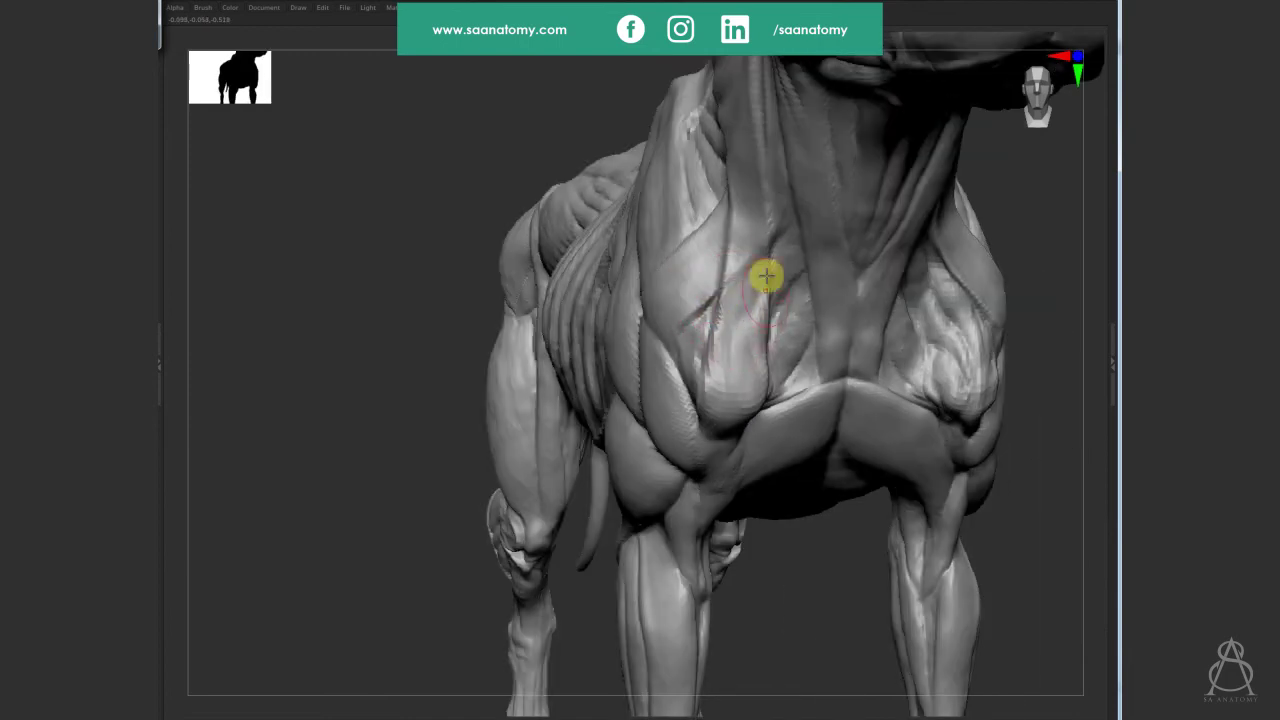
drag(763, 352, 773, 305)
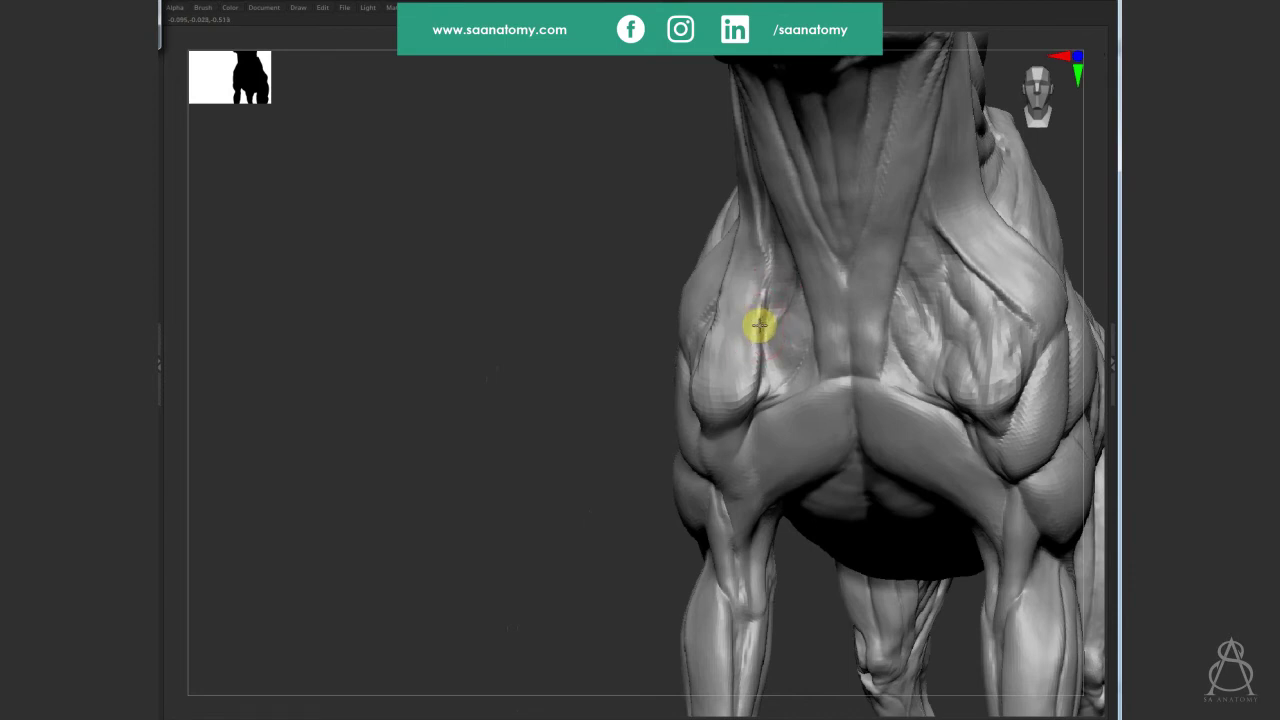
mouse_move(760, 363)
mouse_down()
mouse_move(748, 366)
mouse_move(643, 186)
mouse_move(580, 317)
mouse_move(729, 318)
mouse_up()
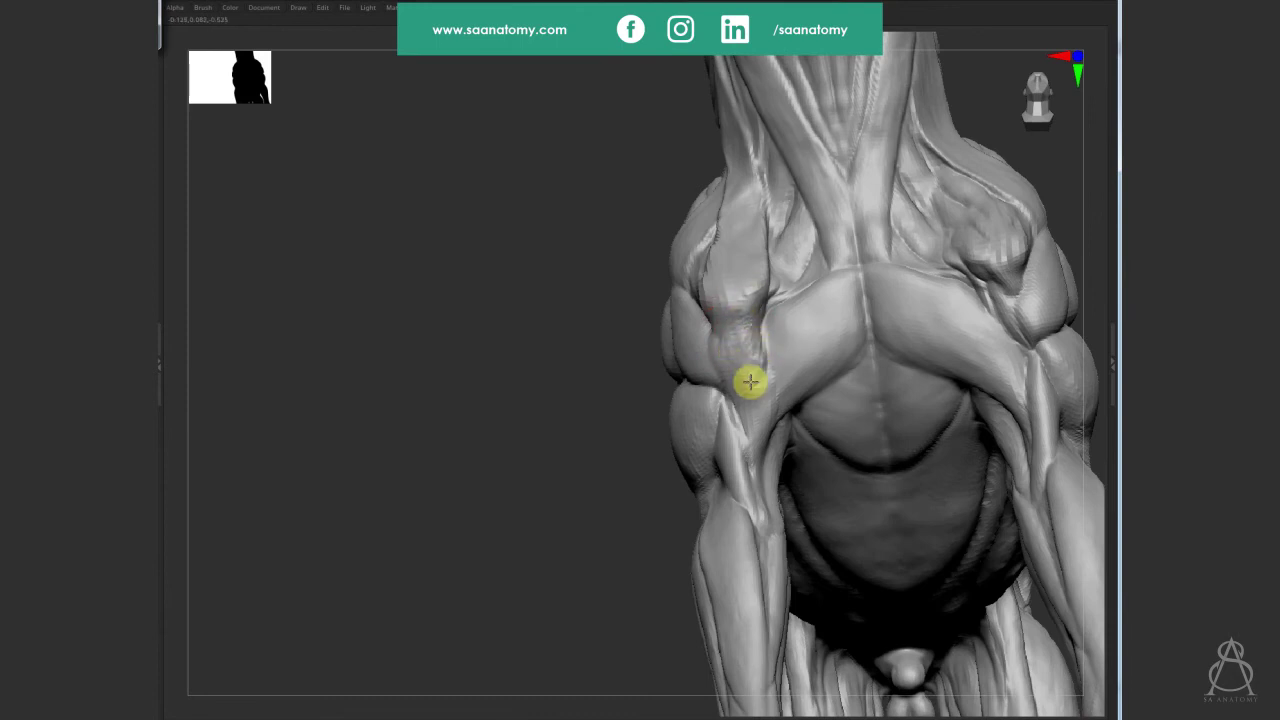
mouse_move(720, 350)
mouse_down()
mouse_move(751, 431)
mouse_move(751, 371)
mouse_up()
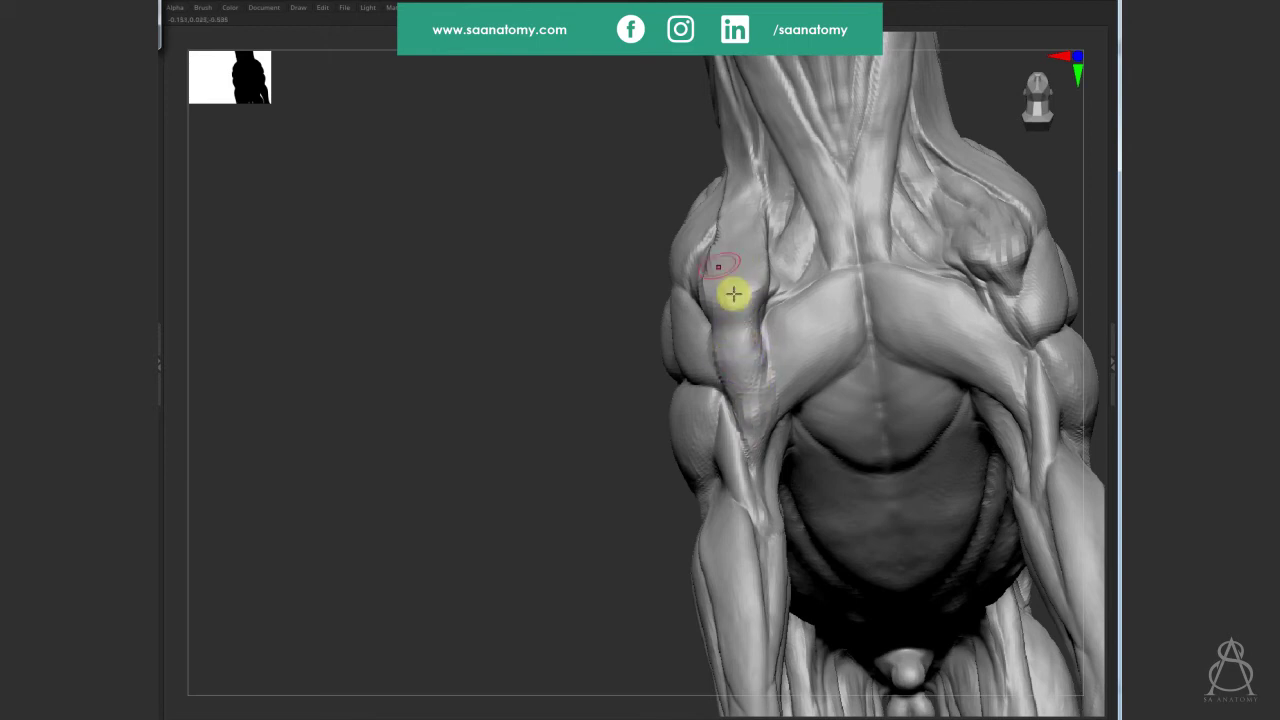
mouse_move(733, 293)
right_down()
mouse_move(720, 271)
mouse_move(814, 429)
mouse_move(803, 412)
right_up()
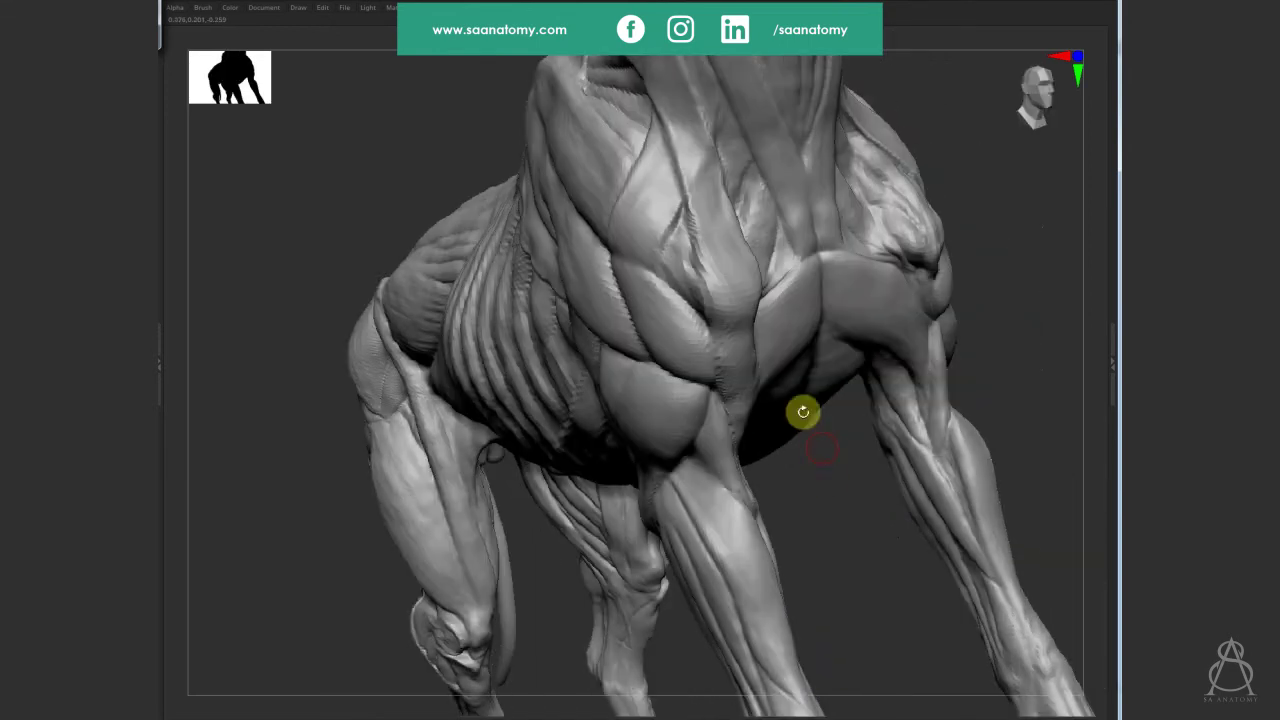
At a lower subdivision level, sculpt the elbow and triceps and build the foreleg's front ridge.
key(shift+d)
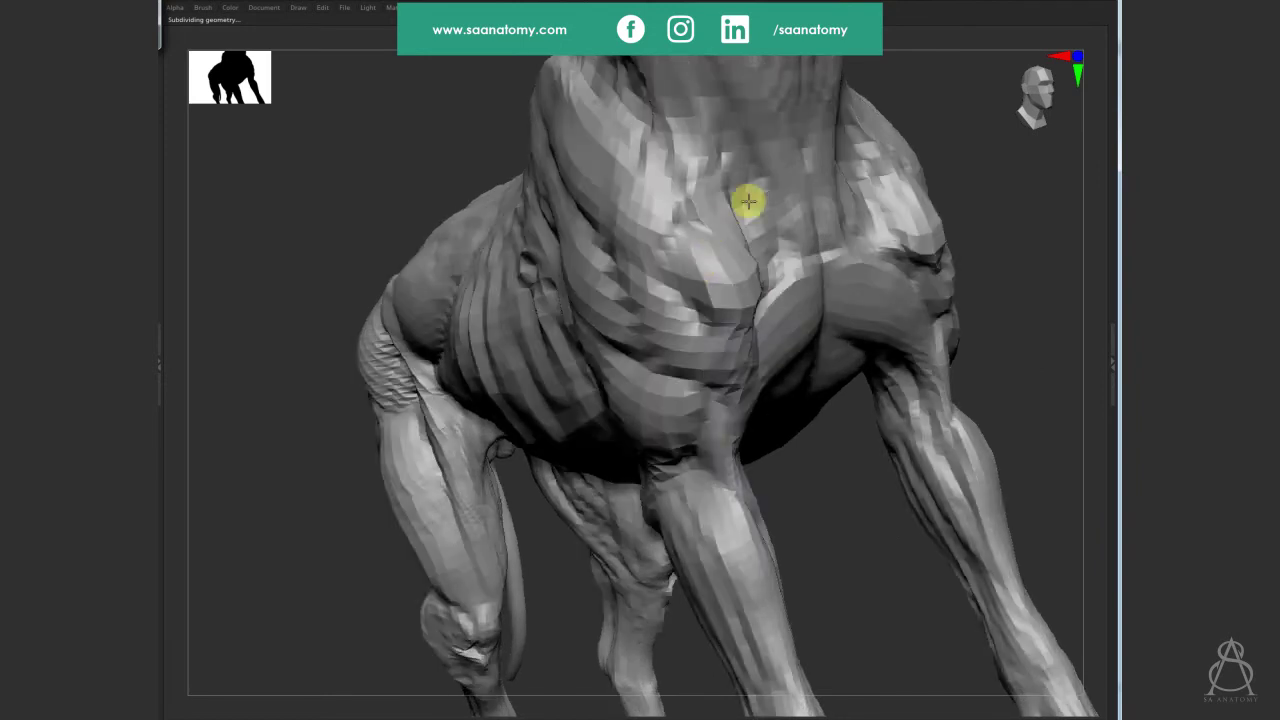
mouse_move(748, 201)
right_down()
mouse_move(749, 237)
mouse_move(740, 217)
mouse_move(756, 247)
right_up()
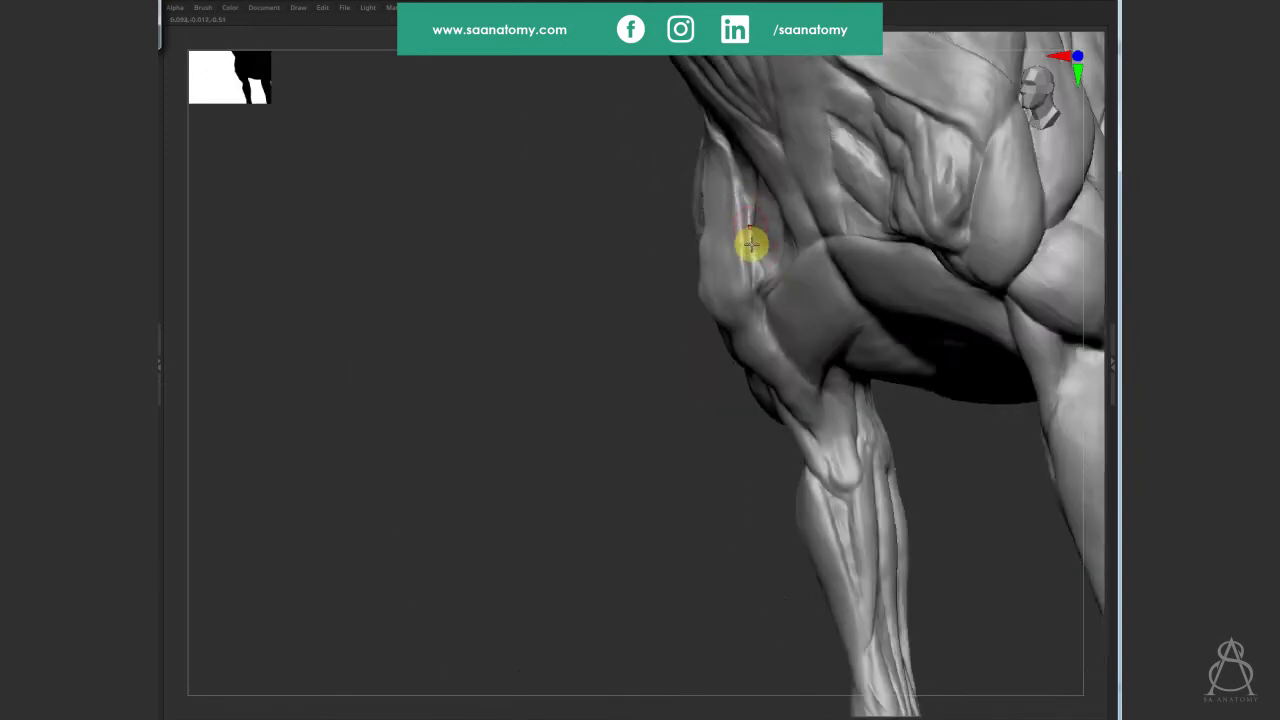
mouse_move(741, 259)
mouse_down()
mouse_move(763, 331)
mouse_move(757, 311)
mouse_move(829, 403)
mouse_move(836, 435)
mouse_up()
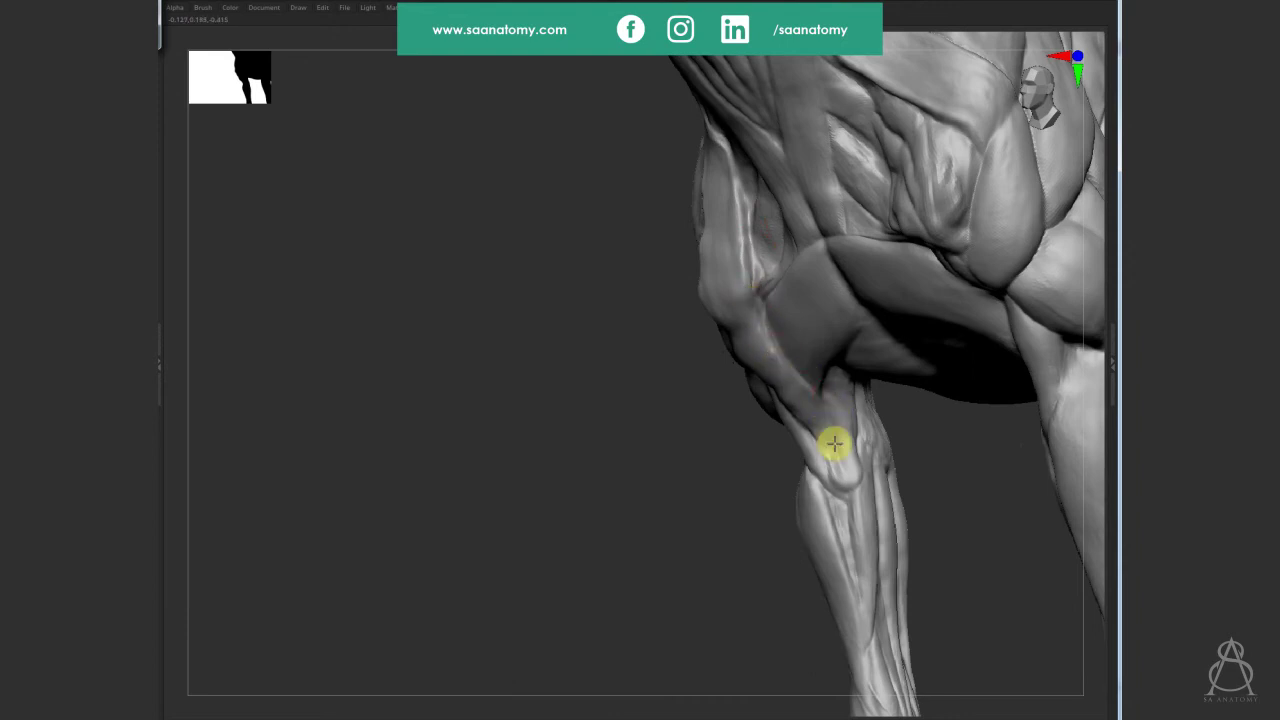
mouse_move(835, 443)
right_down()
mouse_move(826, 417)
mouse_move(836, 472)
mouse_move(853, 473)
right_up()
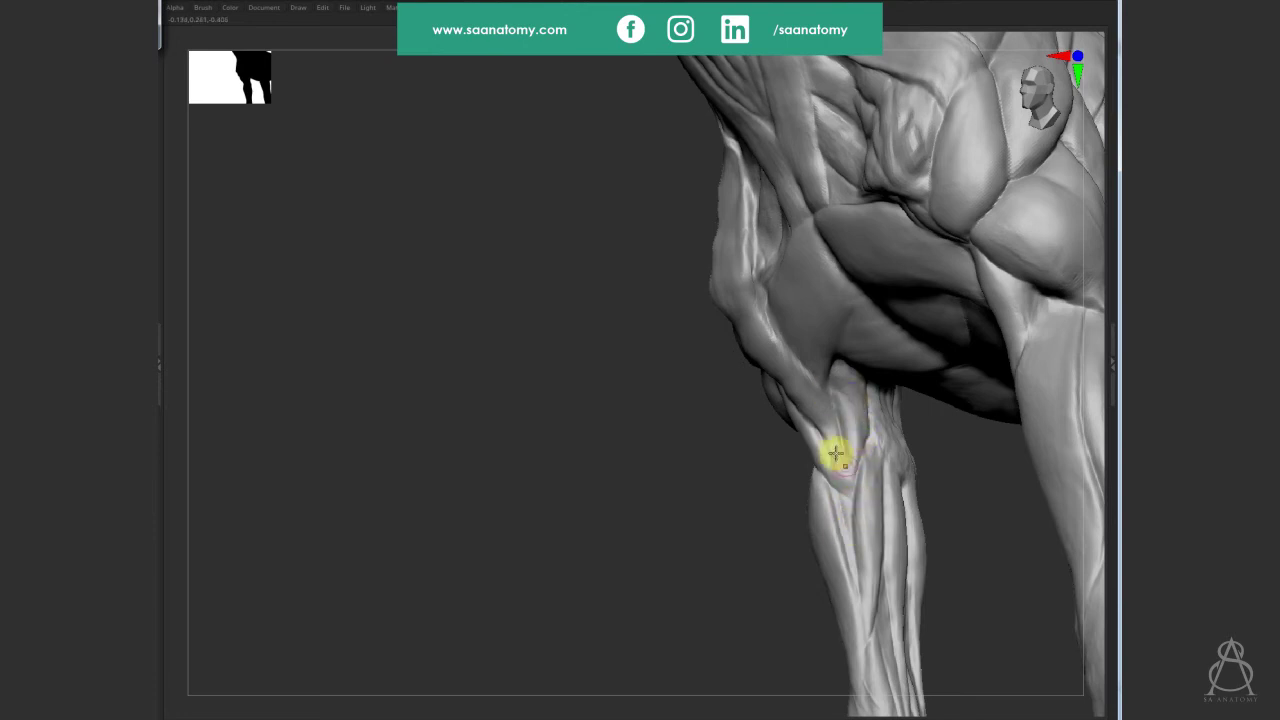
mouse_move(860, 458)
right_down()
mouse_move(914, 477)
mouse_move(791, 340)
mouse_move(765, 216)
right_up()
mouse_move(765, 216)
mouse_down()
mouse_move(771, 300)
mouse_move(849, 421)
mouse_up()
right_drag(783, 320, 745, 292)
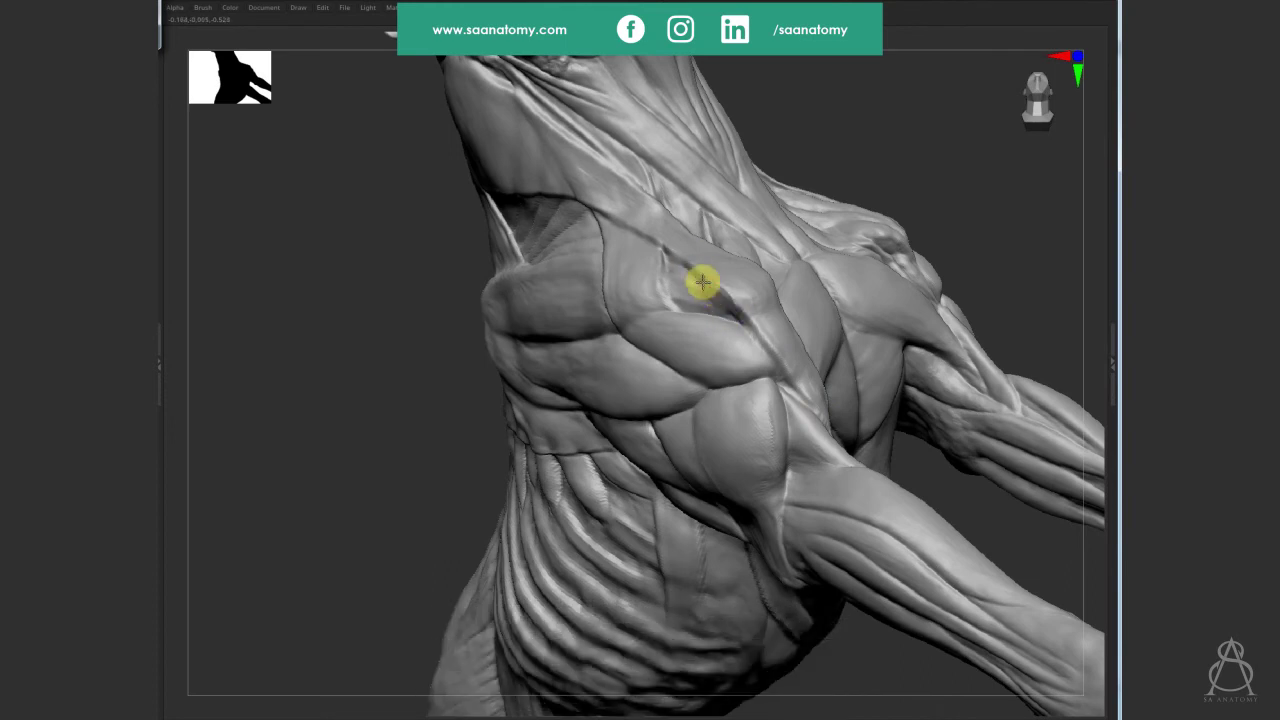
Make light sculpt strokes on the neck and up the chest, then raise the subdivision level.
mouse_move(721, 290)
right_down()
mouse_move(940, 183)
mouse_move(911, 194)
mouse_move(880, 460)
mouse_move(848, 529)
mouse_move(914, 386)
mouse_move(909, 446)
mouse_move(883, 391)
mouse_move(786, 289)
mouse_move(694, 297)
mouse_move(720, 335)
mouse_move(700, 346)
mouse_move(666, 337)
right_up()
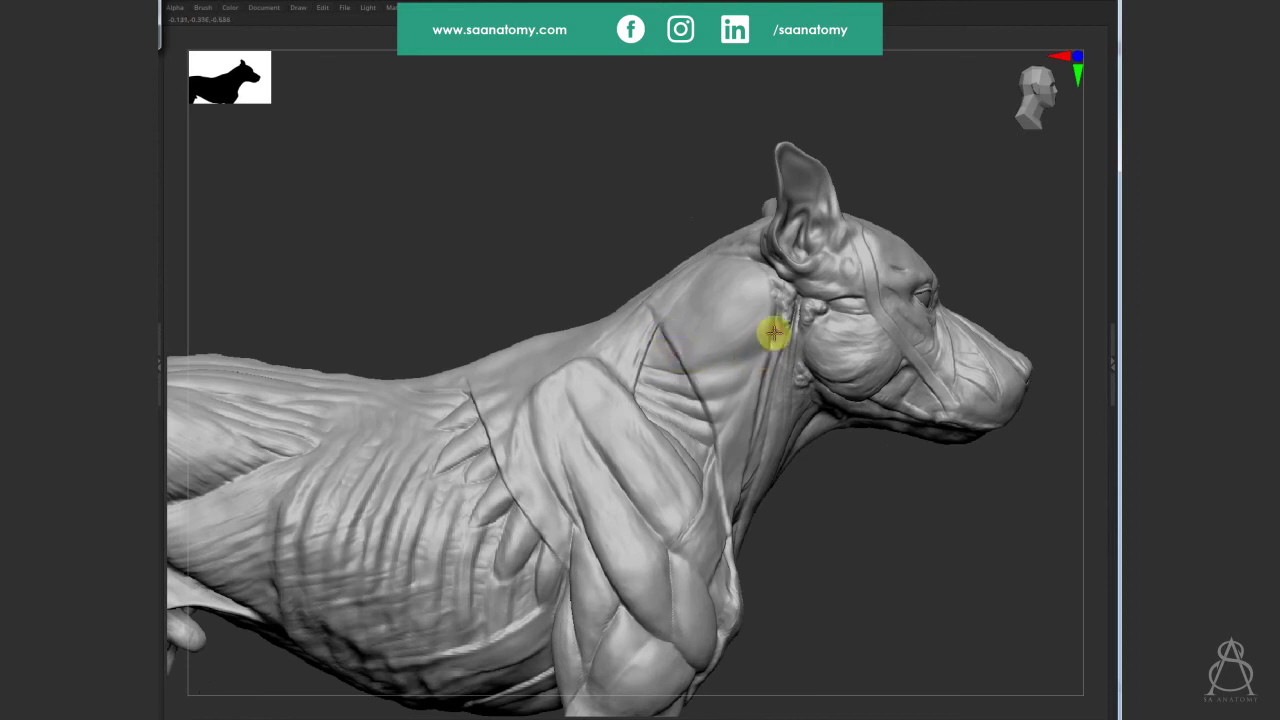
drag(669, 337, 768, 290)
mouse_move(762, 268)
right_down()
mouse_move(846, 569)
mouse_move(886, 537)
mouse_move(866, 526)
mouse_move(875, 493)
mouse_move(789, 466)
mouse_move(721, 457)
mouse_move(766, 500)
mouse_move(719, 487)
right_up()
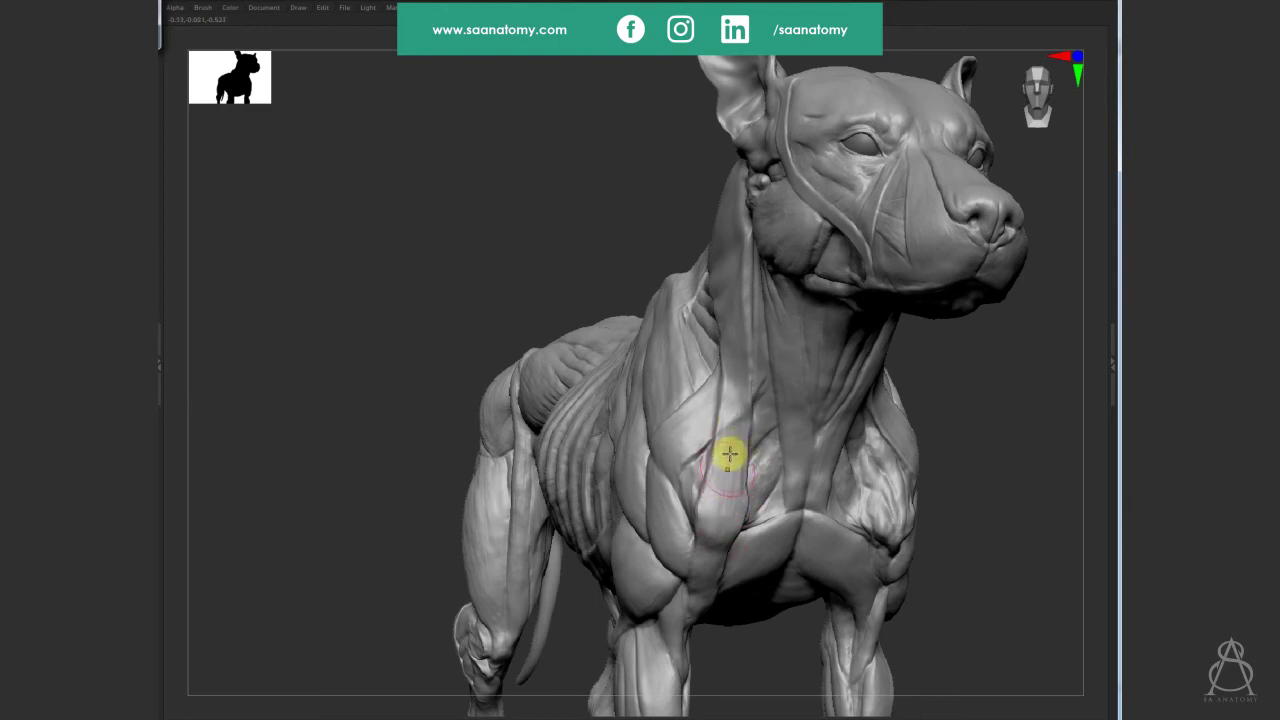
right_drag(729, 495, 700, 531)
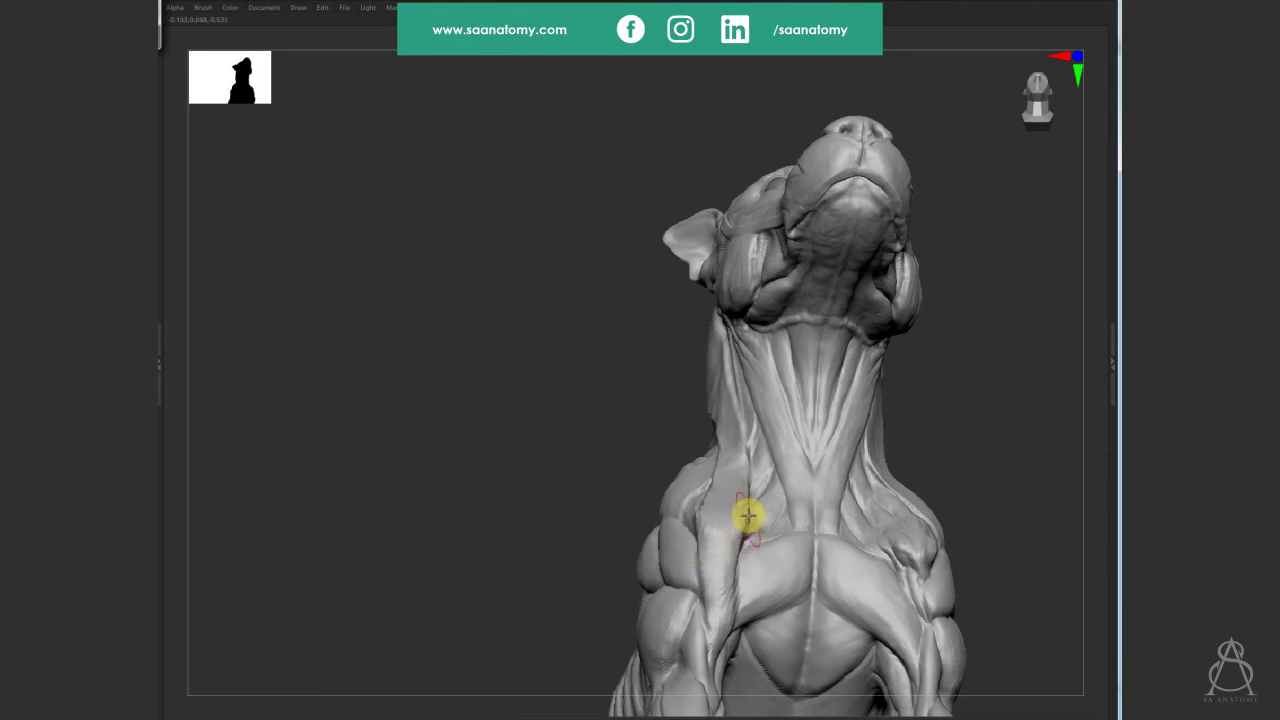
mouse_move(750, 502)
right_down()
mouse_move(714, 543)
mouse_move(693, 515)
right_up()
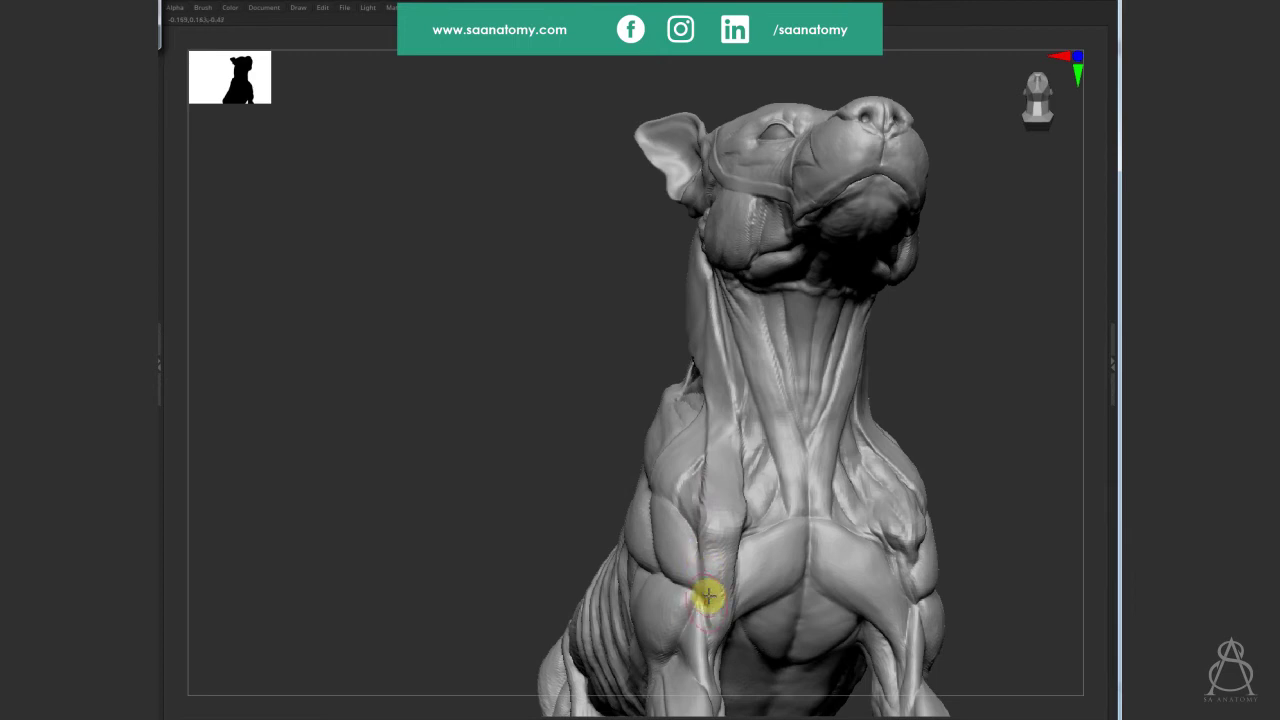
right_drag(709, 501, 702, 491)
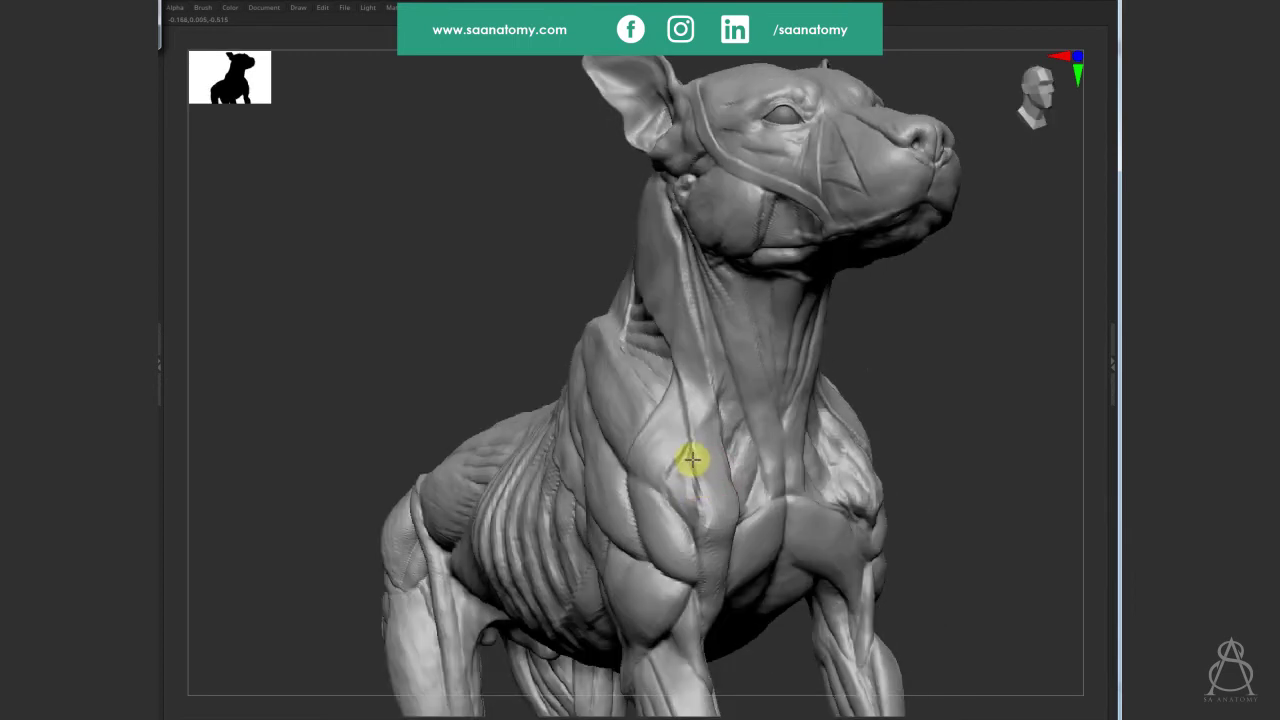
drag(675, 453, 689, 397)
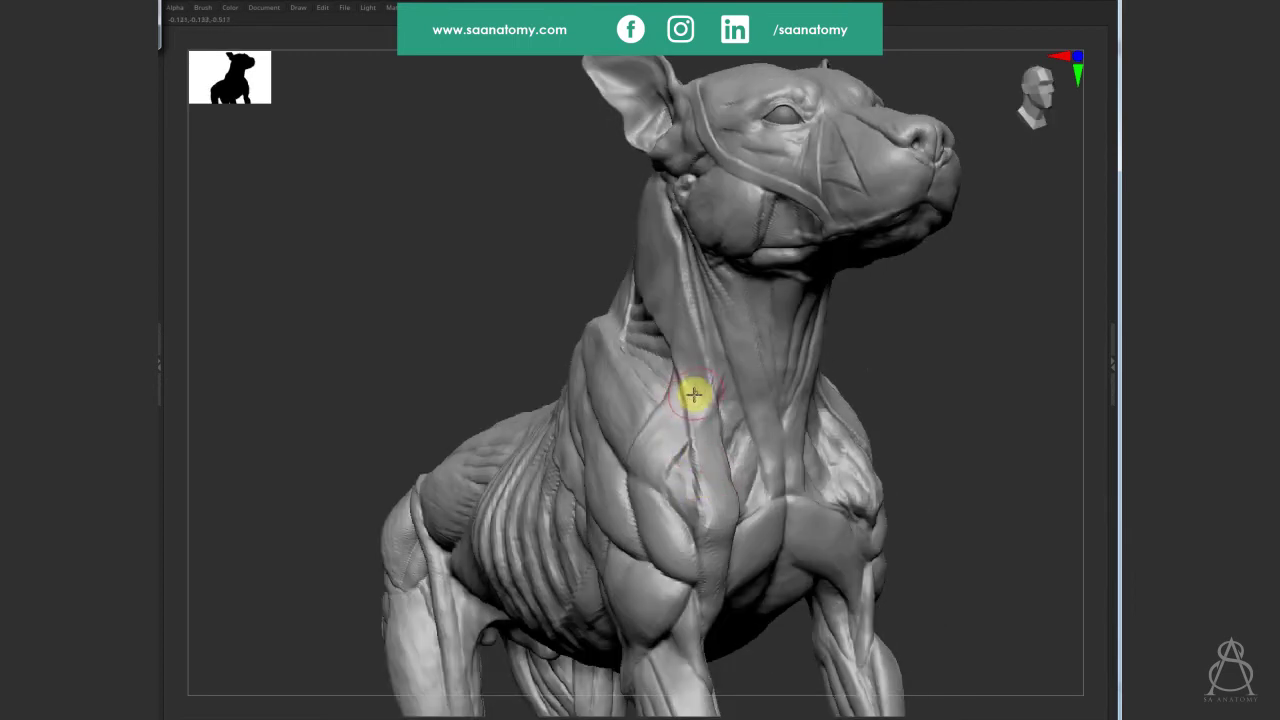
key(ctrl+d)
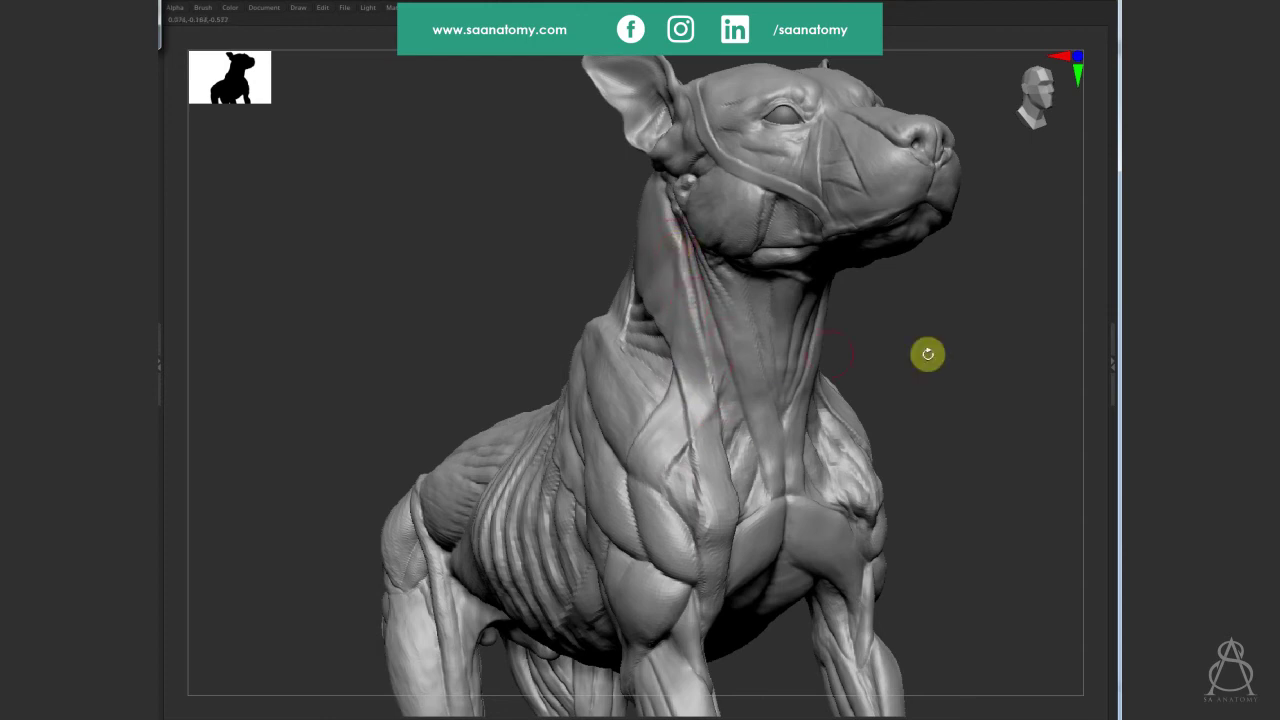
Smooth the muscle groove down the chest and compare low and full-detail subdivision levels.
mouse_move(706, 528)
right_down()
mouse_move(697, 485)
mouse_move(994, 366)
right_up()
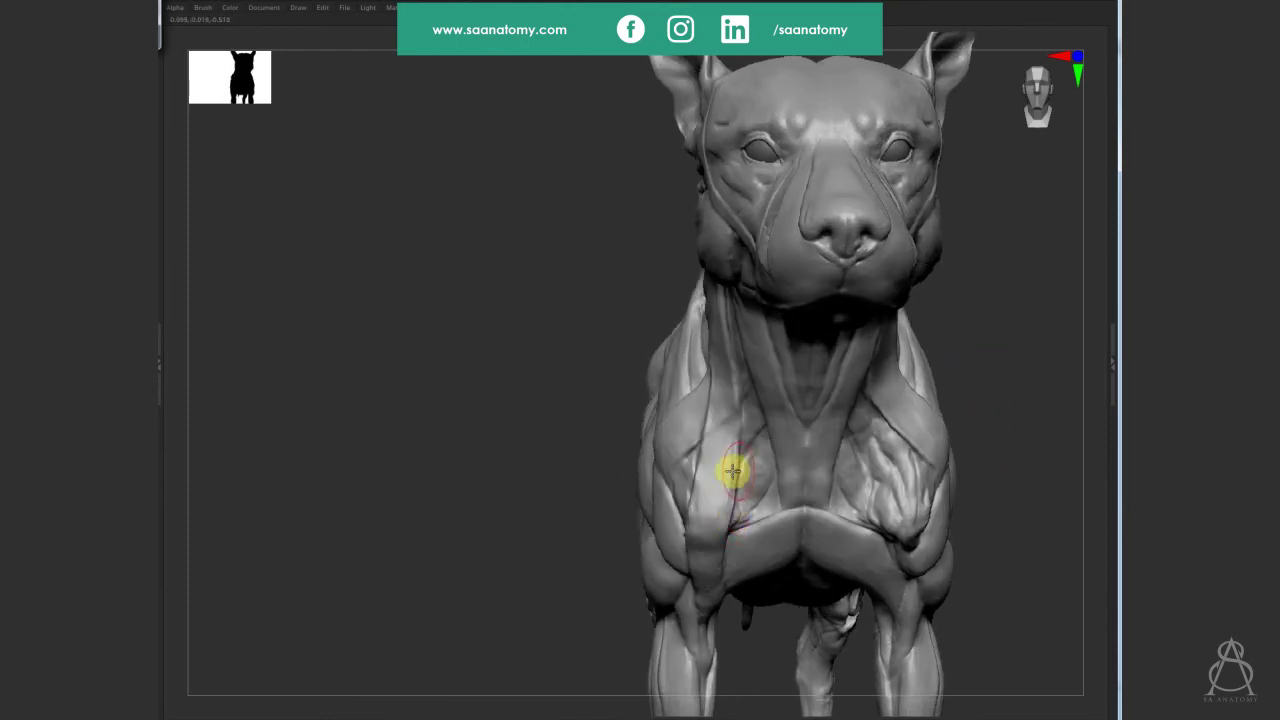
mouse_move(991, 400)
ctrl+right_down()
mouse_move(946, 403)
mouse_move(949, 463)
mouse_move(966, 474)
mouse_move(743, 534)
mouse_move(941, 538)
mouse_move(871, 494)
mouse_move(766, 457)
mouse_move(686, 483)
ctrl+right_up()
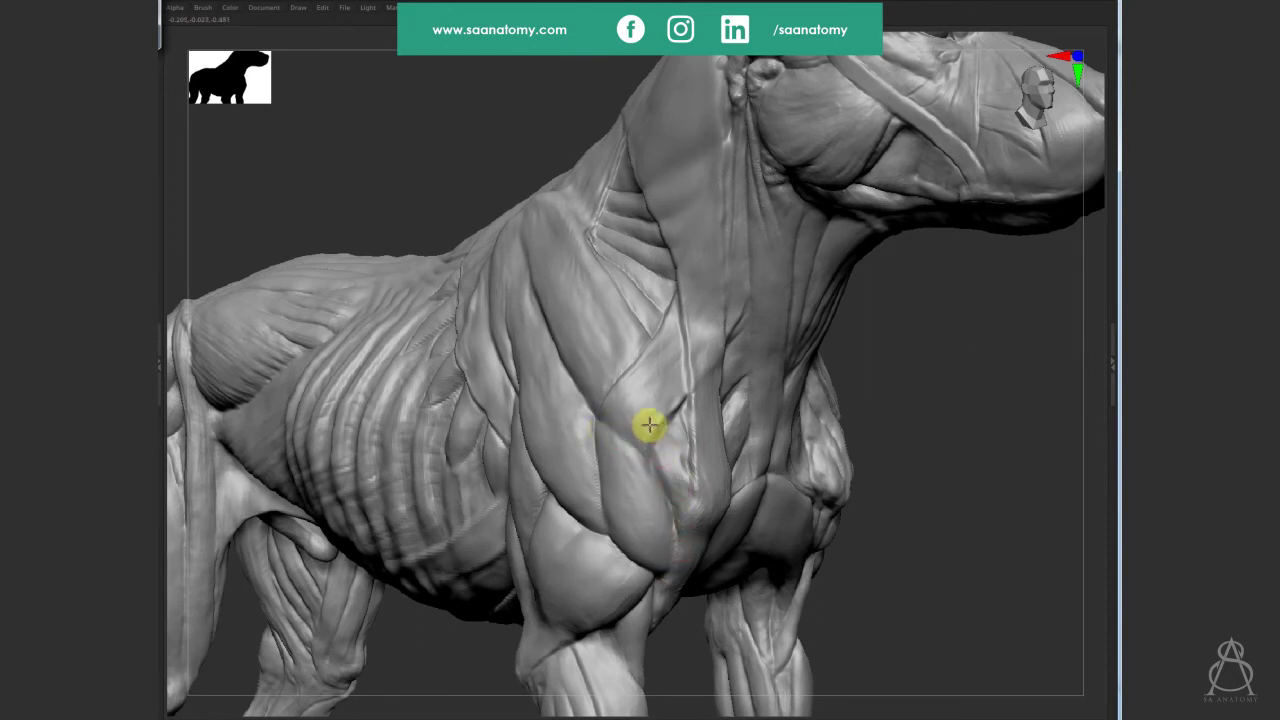
right_drag(649, 425, 597, 432)
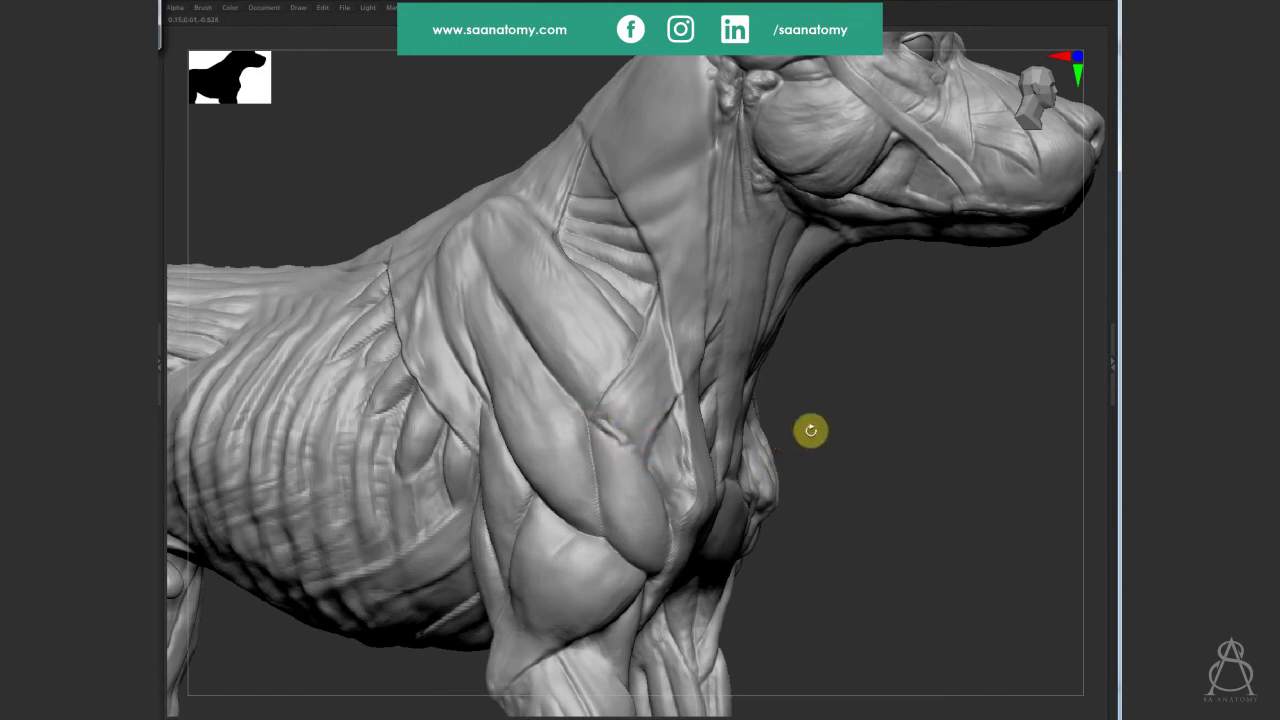
mouse_move(811, 430)
mouse_down()
mouse_move(903, 437)
mouse_move(688, 378)
mouse_move(700, 371)
mouse_up()
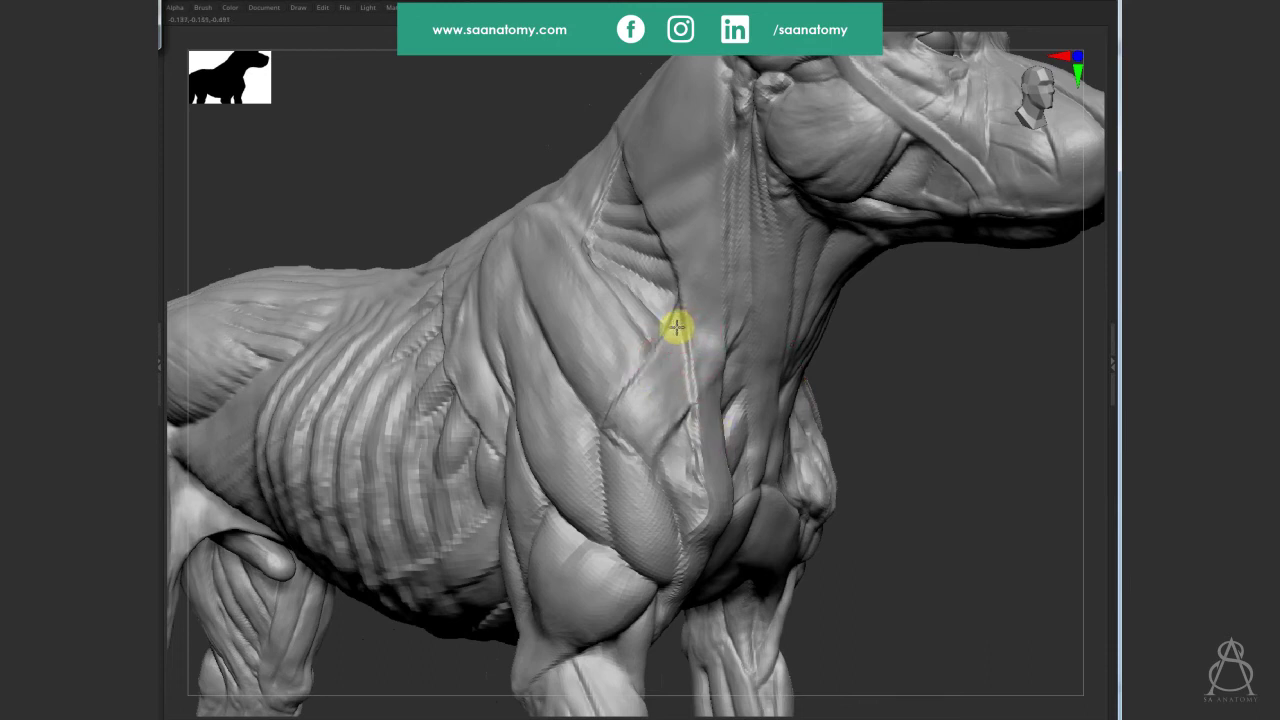
mouse_move(677, 327)
mouse_down()
mouse_move(720, 374)
mouse_move(700, 366)
mouse_move(697, 457)
mouse_move(634, 451)
mouse_up()
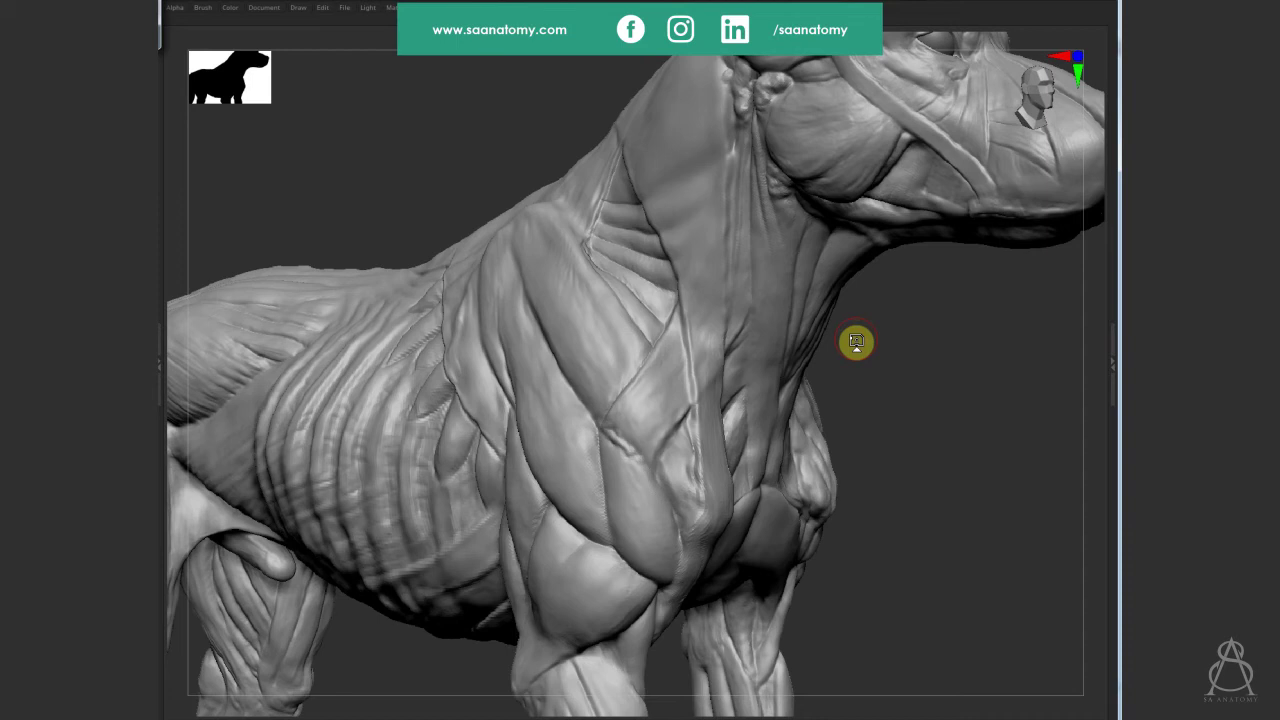
key(shift+d)
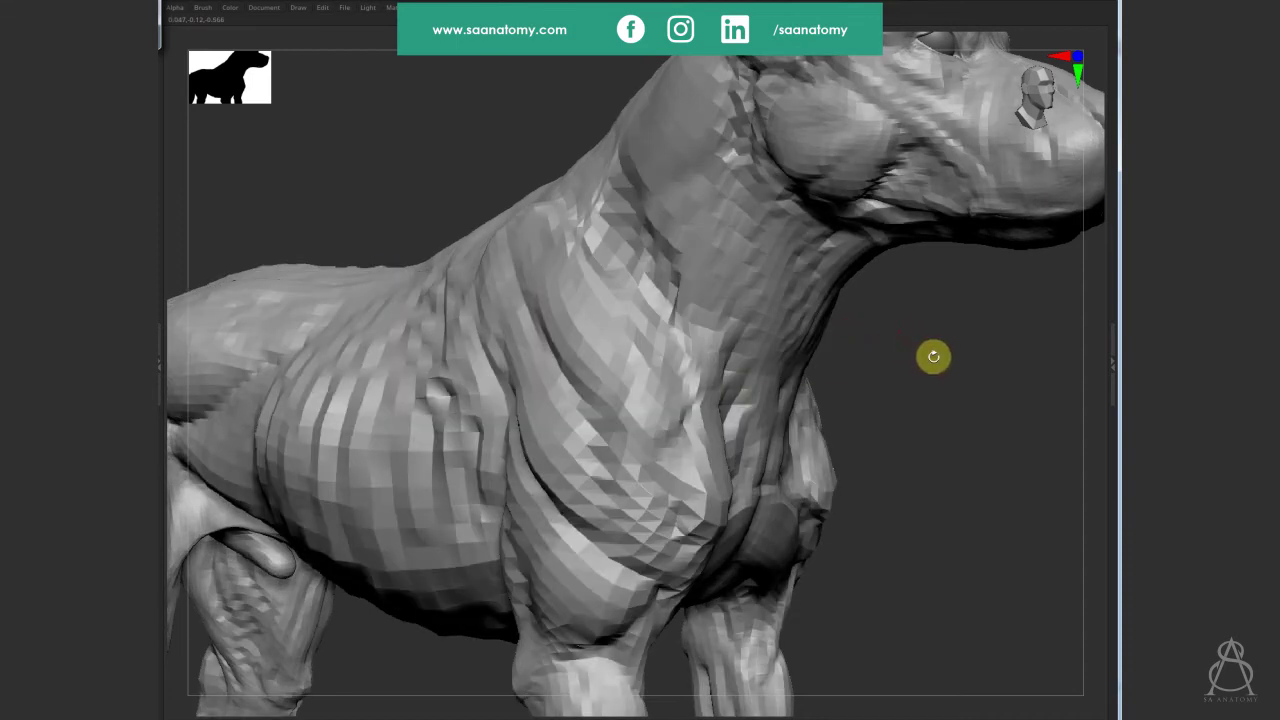
key(d)
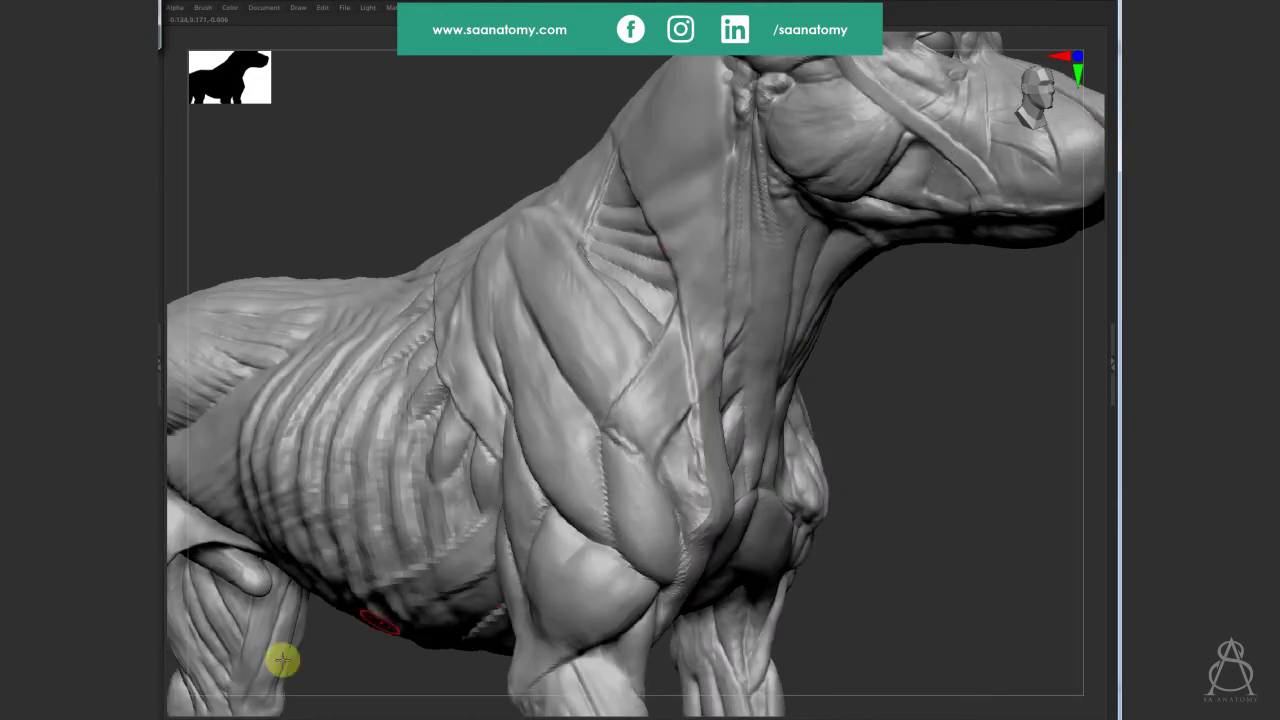
key(super)
Halve 2300 to 1150 in Calculator beside a blank Notepad, then close both to return to ZBrush.
click(240, 346)
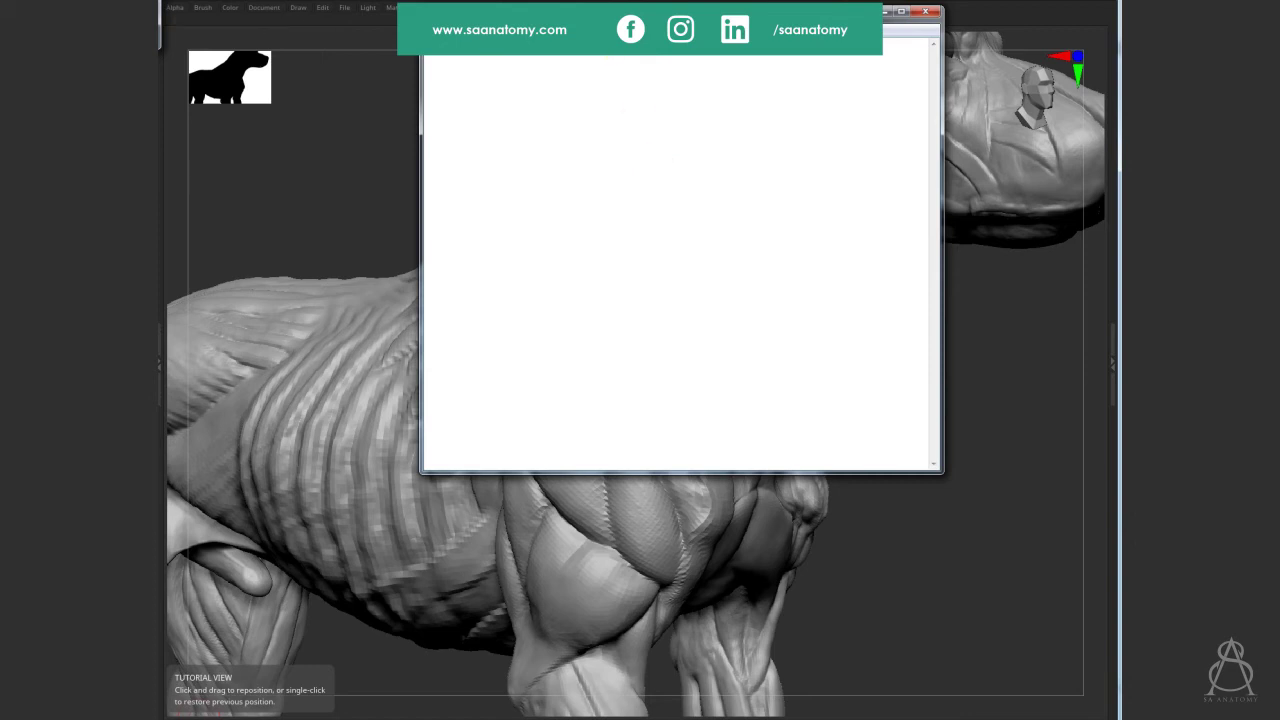
drag(535, 15, 515, 21)
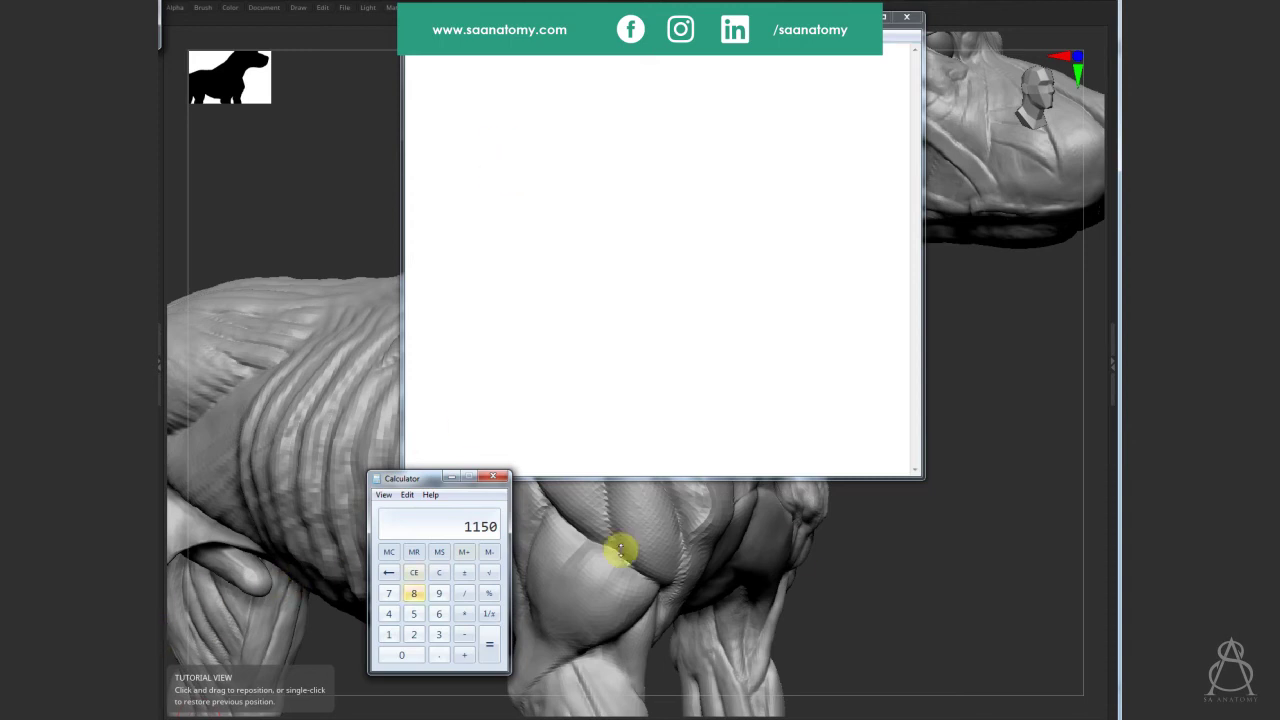
click(992, 547)
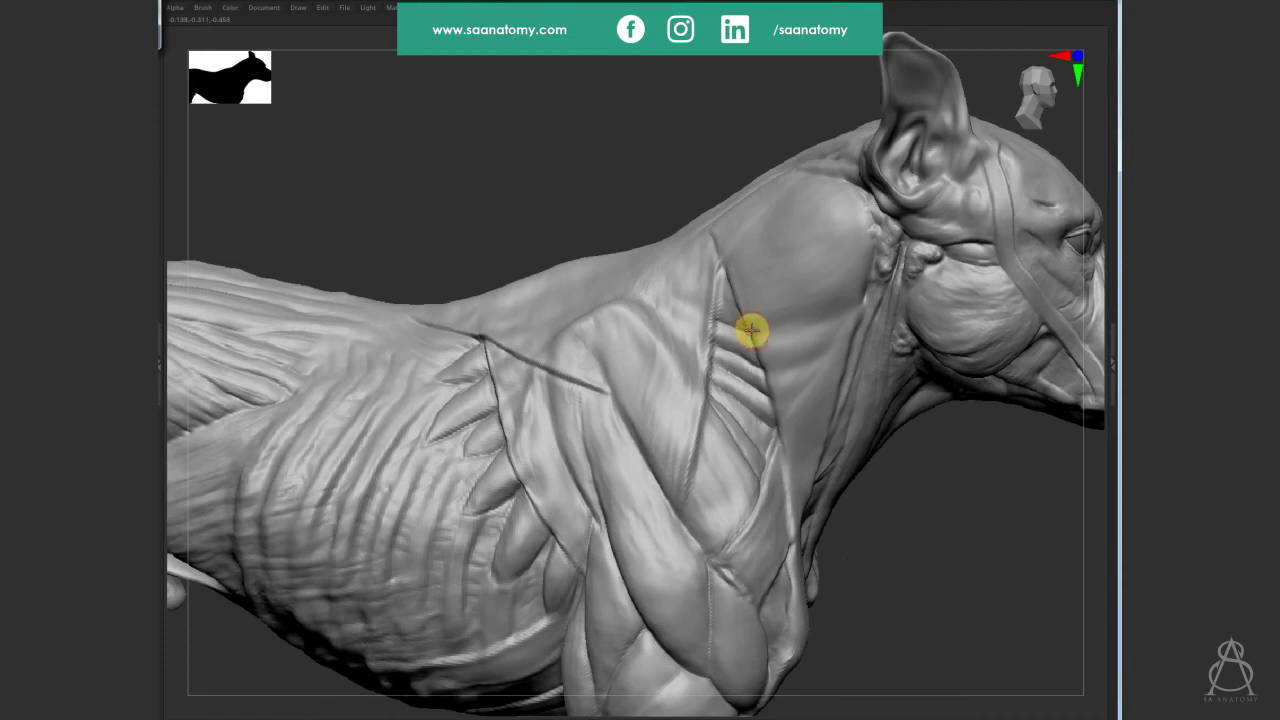
Extend and deepen the groove along the shoulder blade edge, adding creases on the blade.
drag(754, 346, 770, 416)
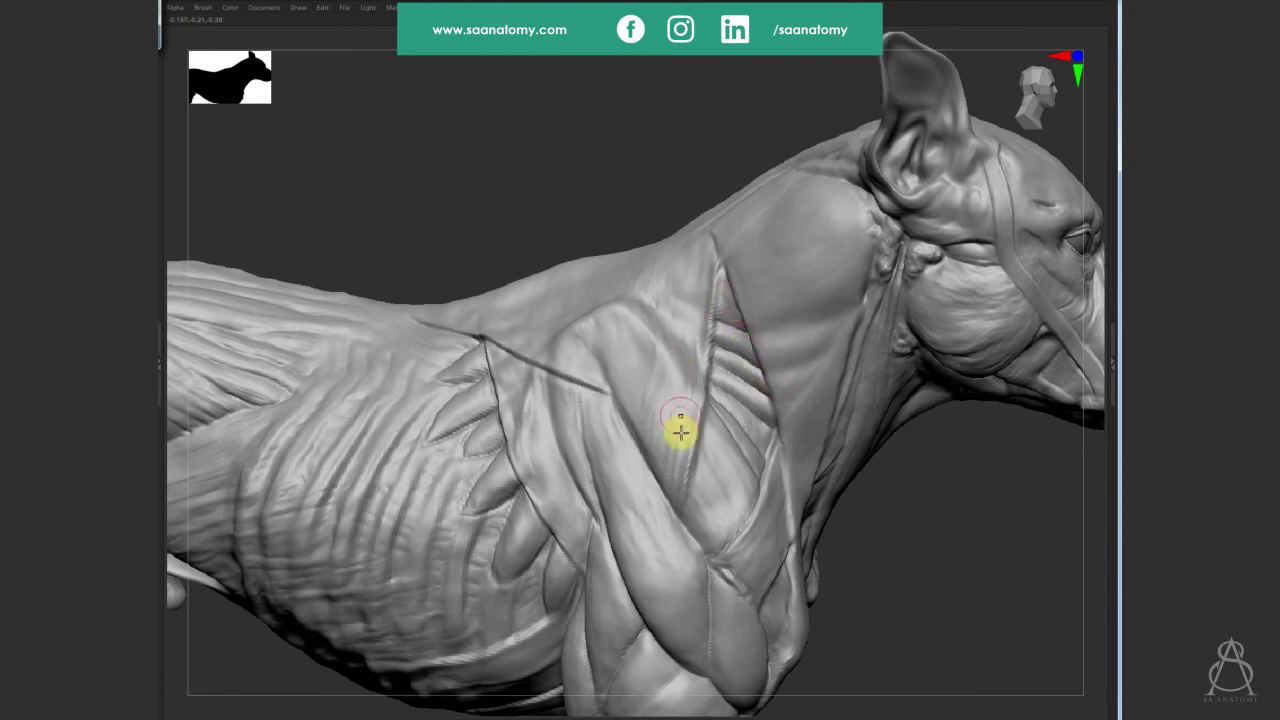
drag(650, 340, 656, 358)
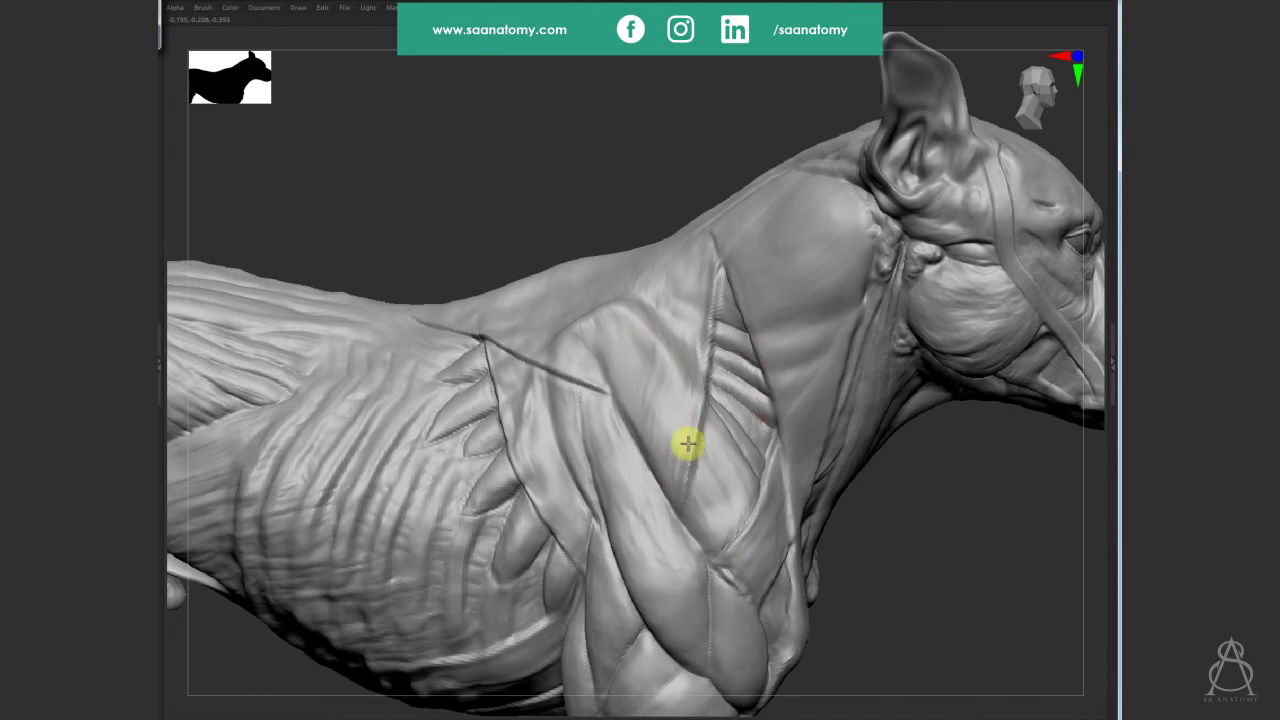
drag(688, 440, 683, 489)
drag(697, 303, 705, 302)
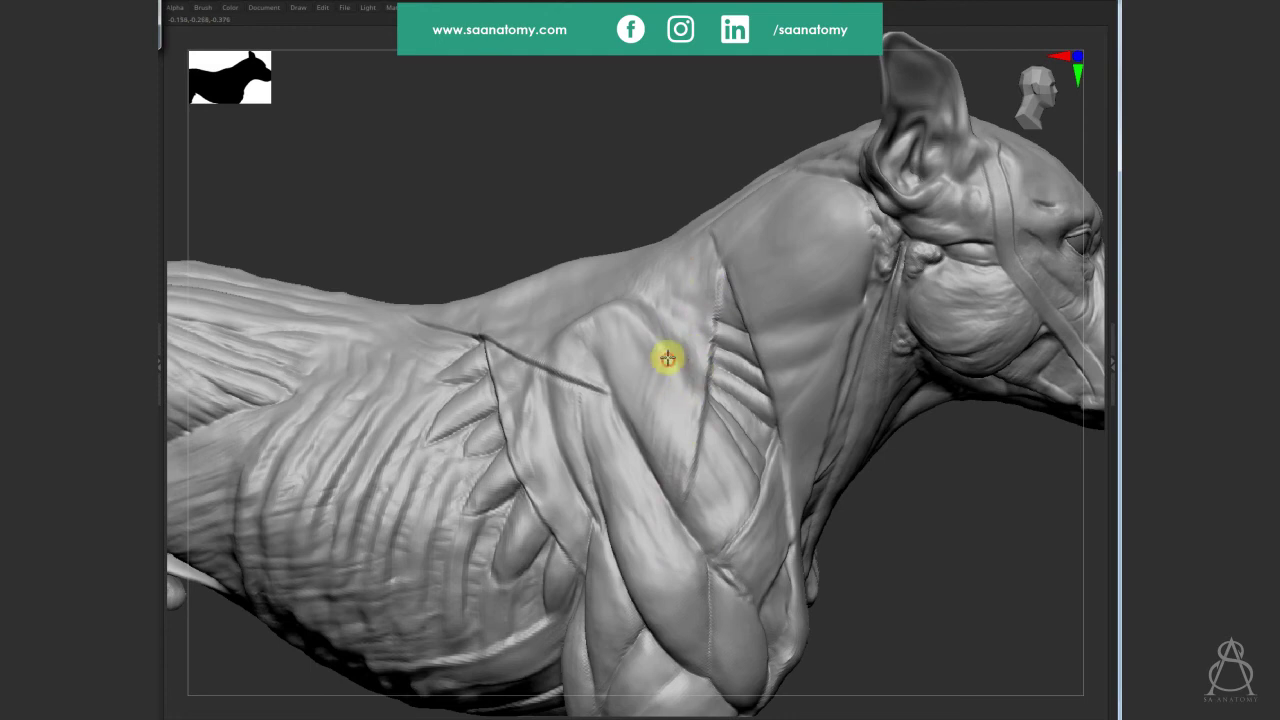
drag(655, 343, 661, 356)
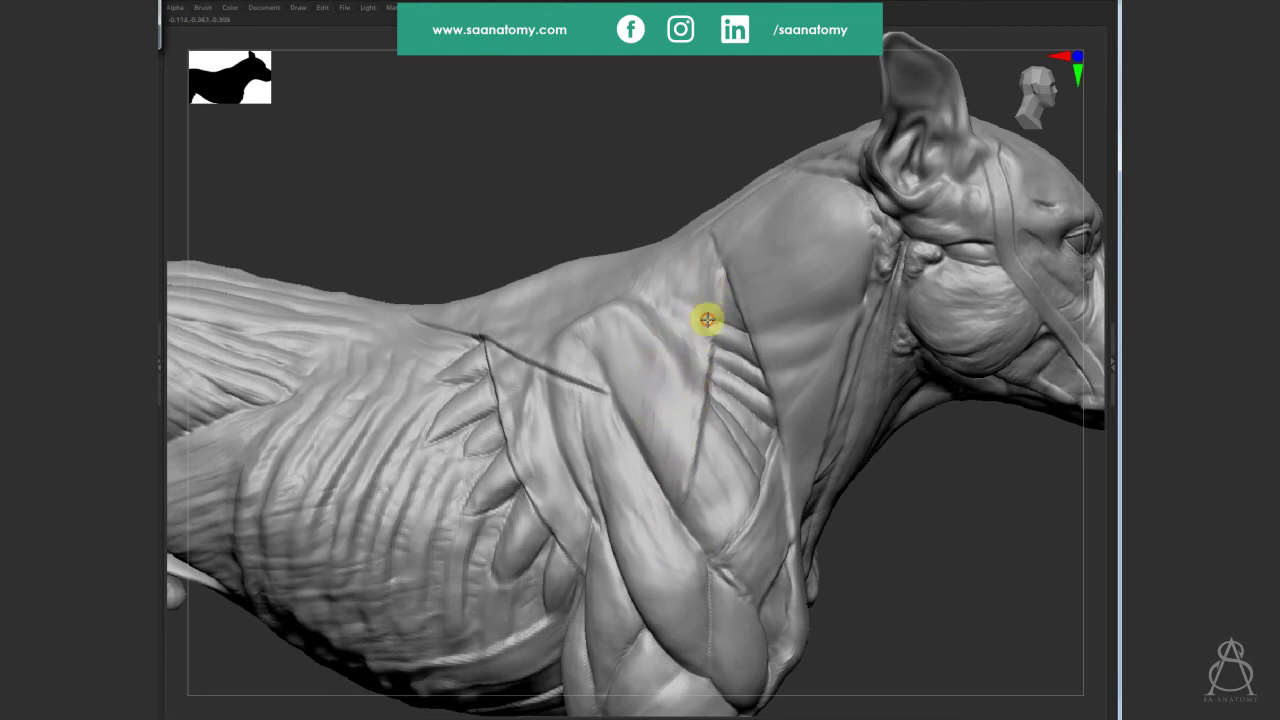
drag(706, 320, 686, 463)
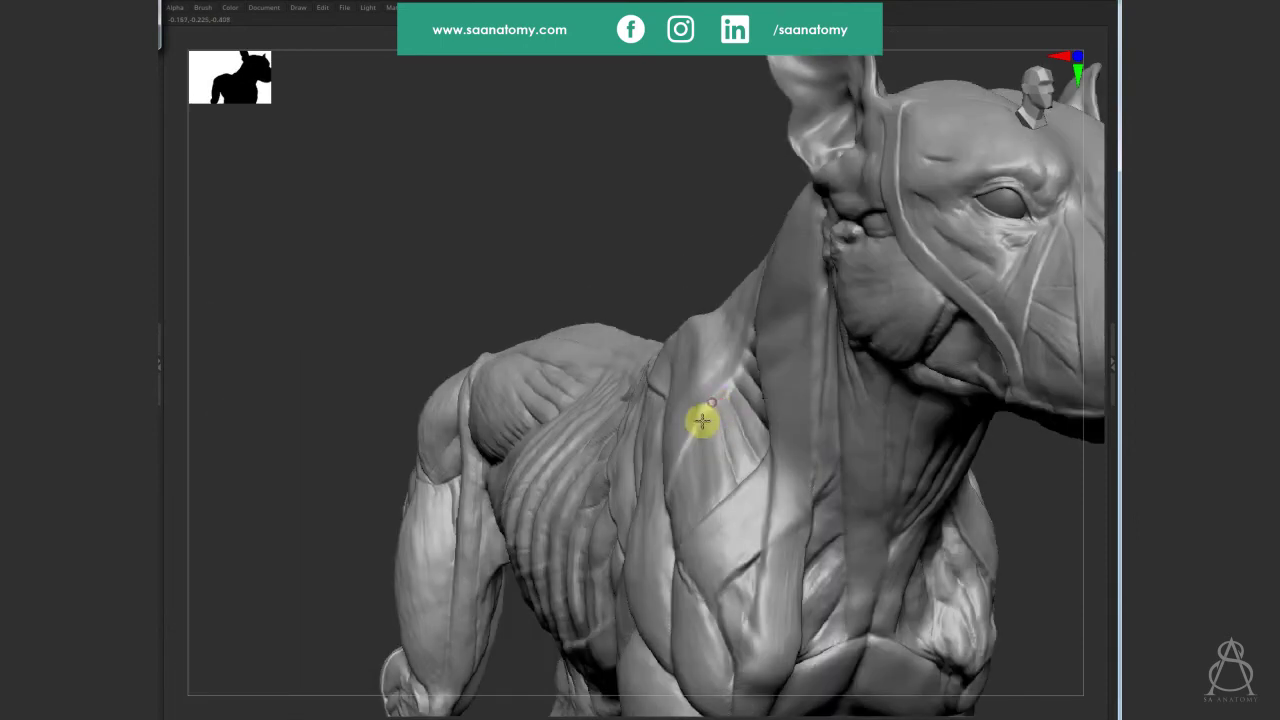
drag(700, 425, 677, 473)
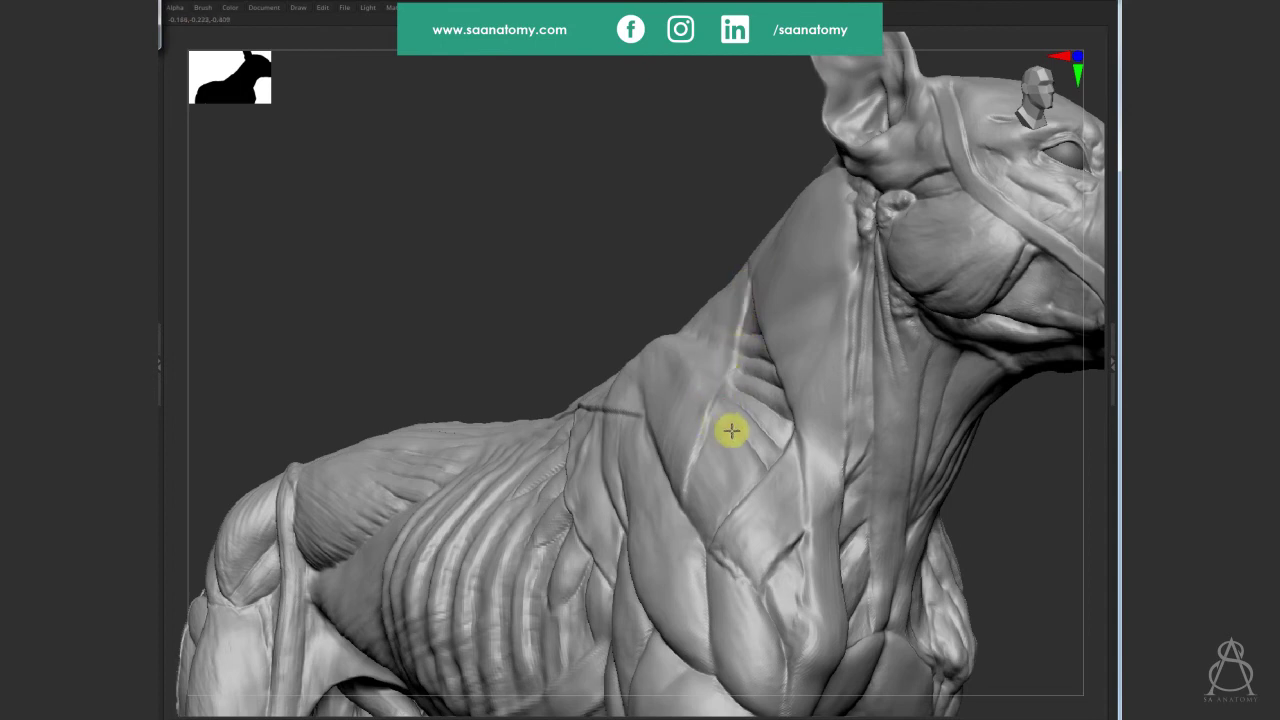
Rotate the dog and snap it into a clean side-profile view.
mouse_move(731, 429)
right_down()
mouse_move(717, 409)
mouse_move(697, 502)
right_up()
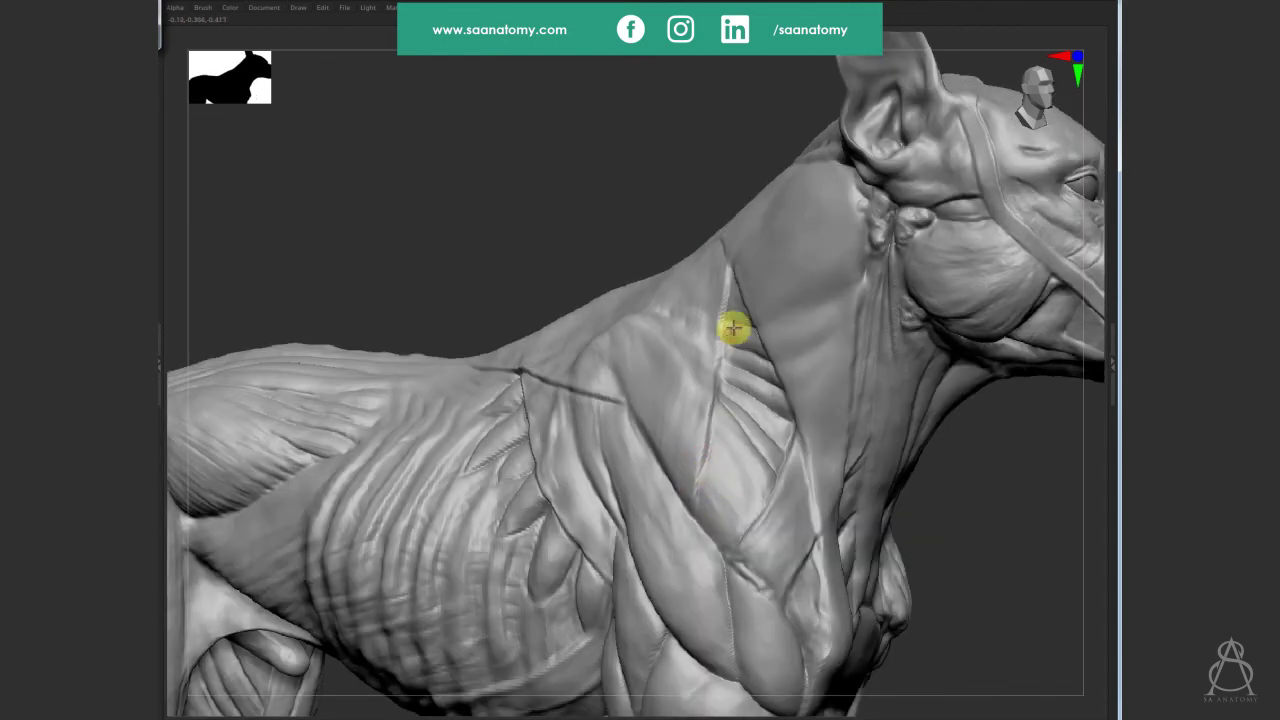
right_drag(751, 421, 734, 440)
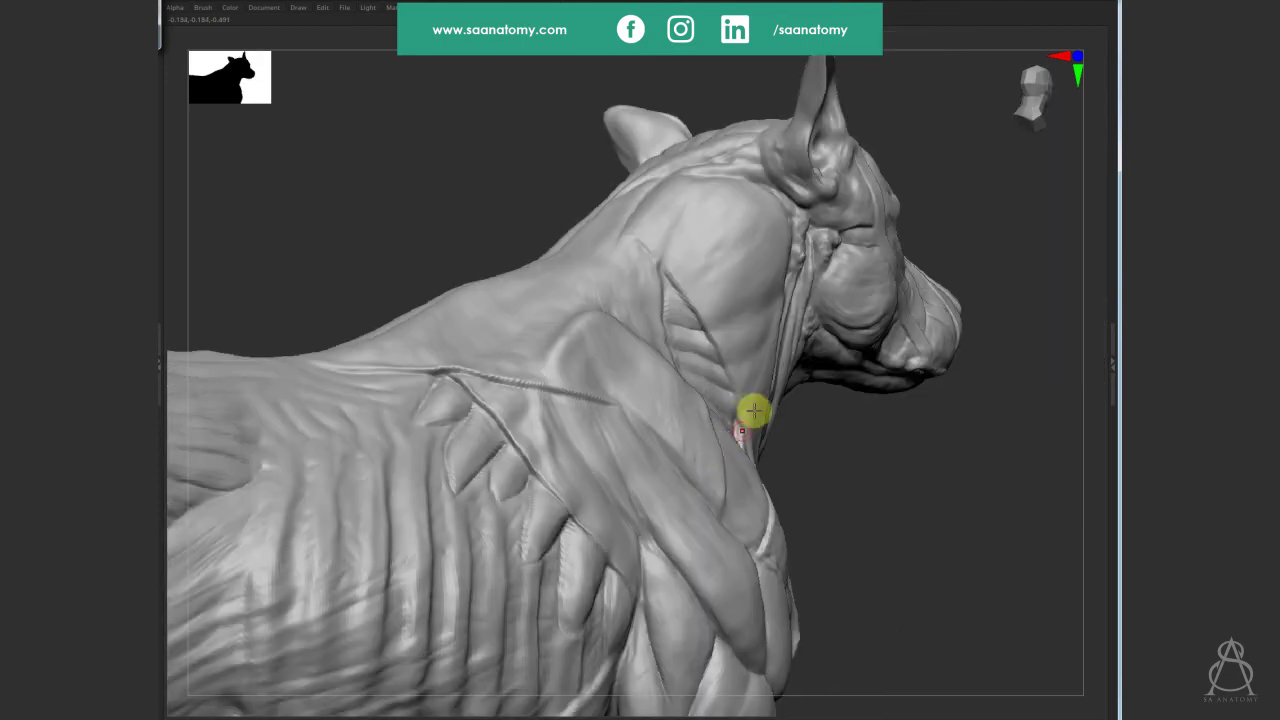
right_drag(614, 403, 651, 409)
mouse_move(689, 257)
right_down()
mouse_move(683, 277)
mouse_move(728, 354)
right_up()
mouse_move(969, 463)
right_down()
mouse_move(931, 526)
mouse_move(946, 538)
mouse_move(735, 294)
right_up()
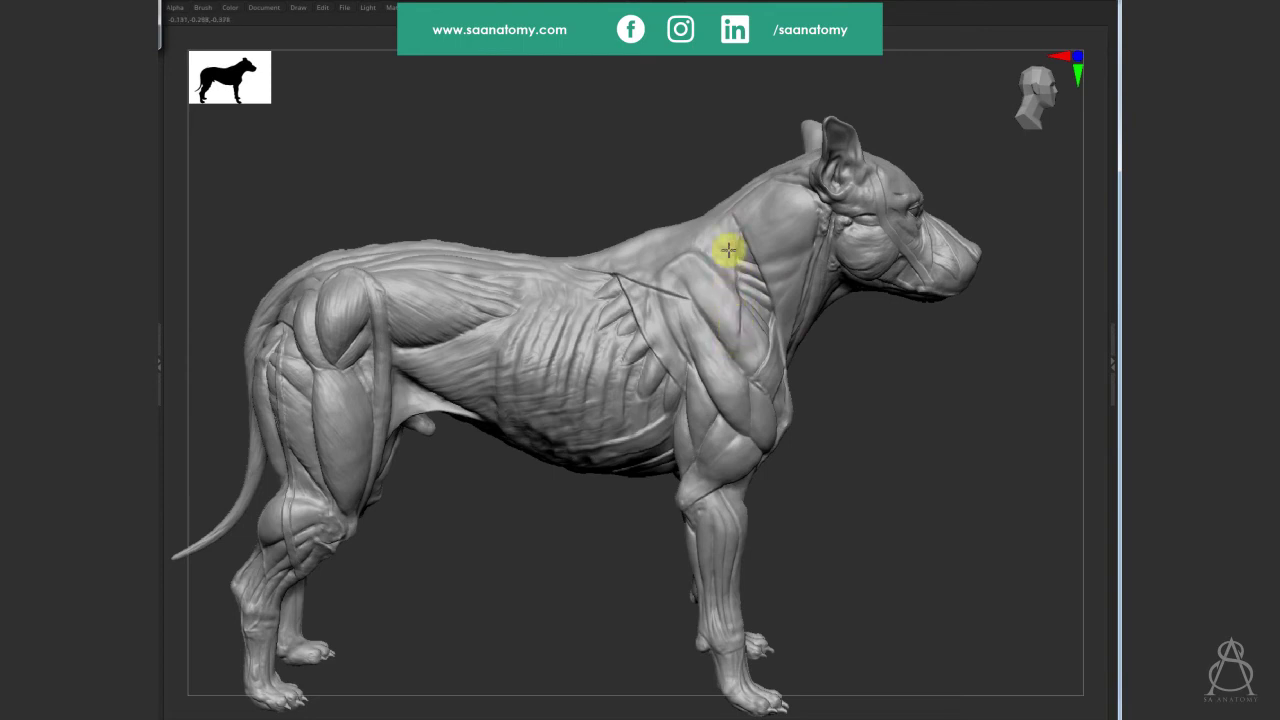
mouse_move(906, 427)
mouse_down()
mouse_move(897, 450)
mouse_move(859, 427)
mouse_up()
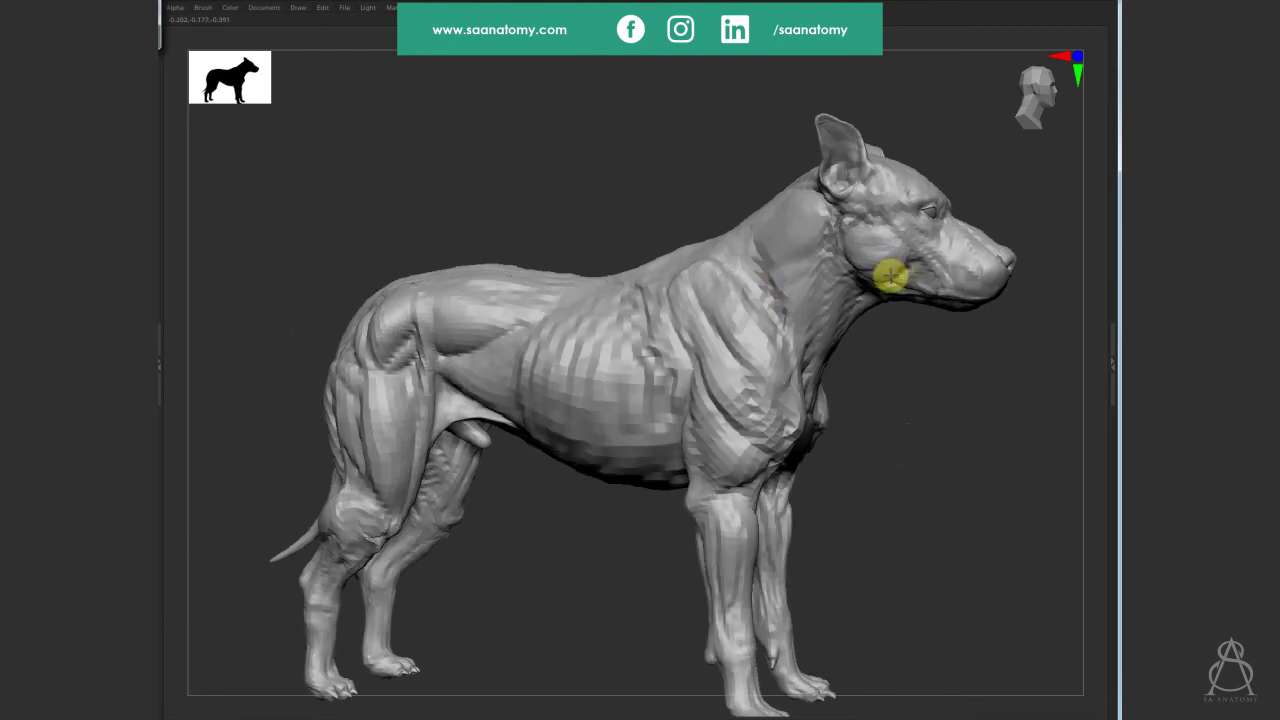
scroll(751, 300, up, 3)
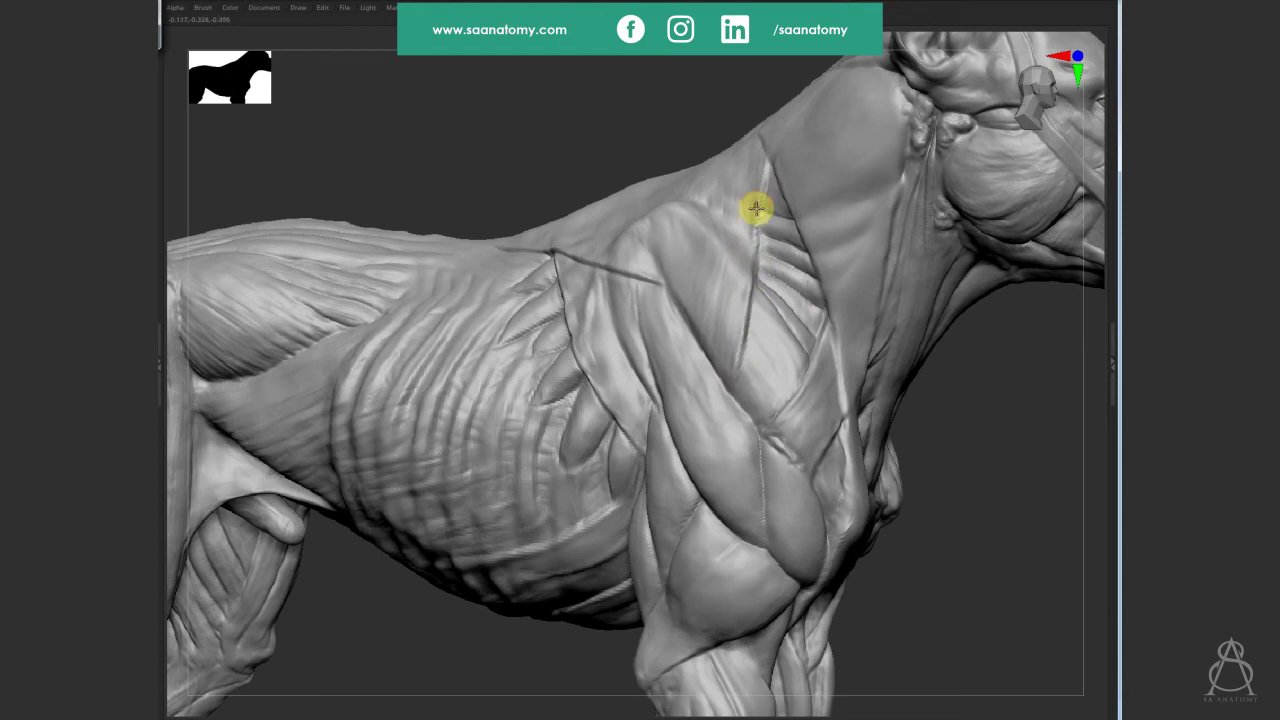
scroll(943, 457, down, 3)
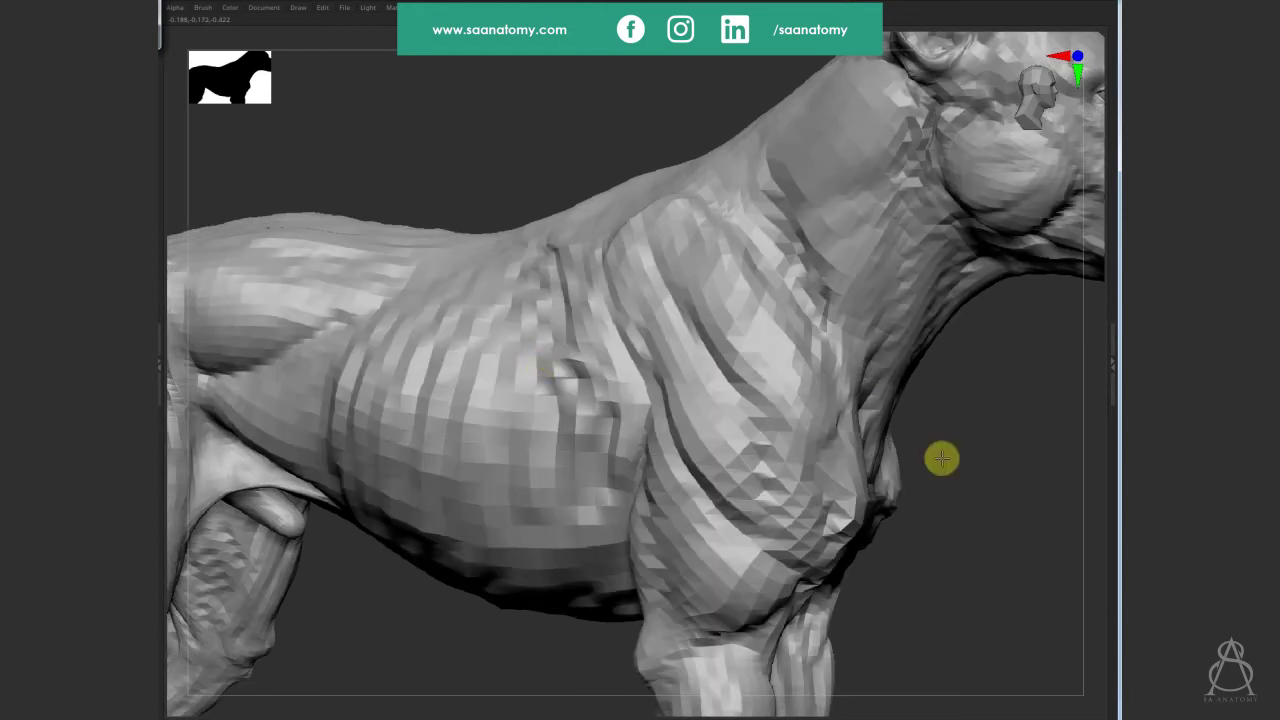
key(f)
drag(880, 489, 1003, 457)
scroll(746, 477, up, 5)
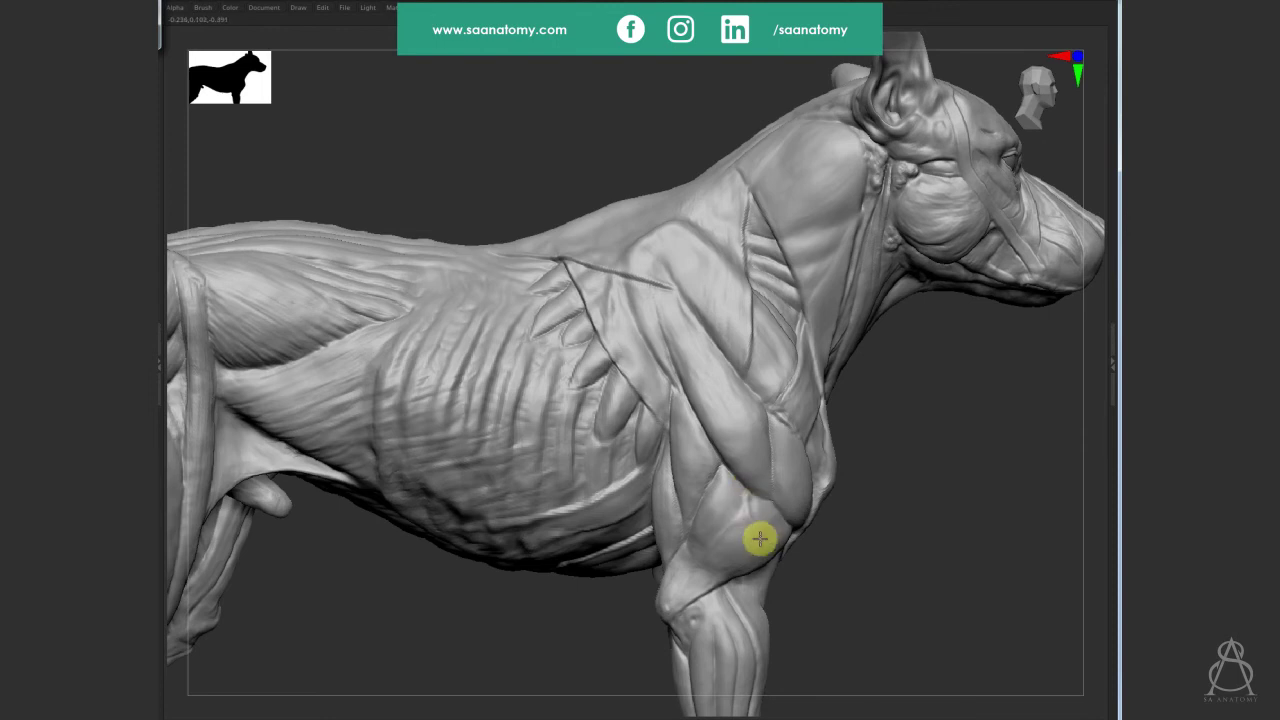
key(shift+d)
key(d)
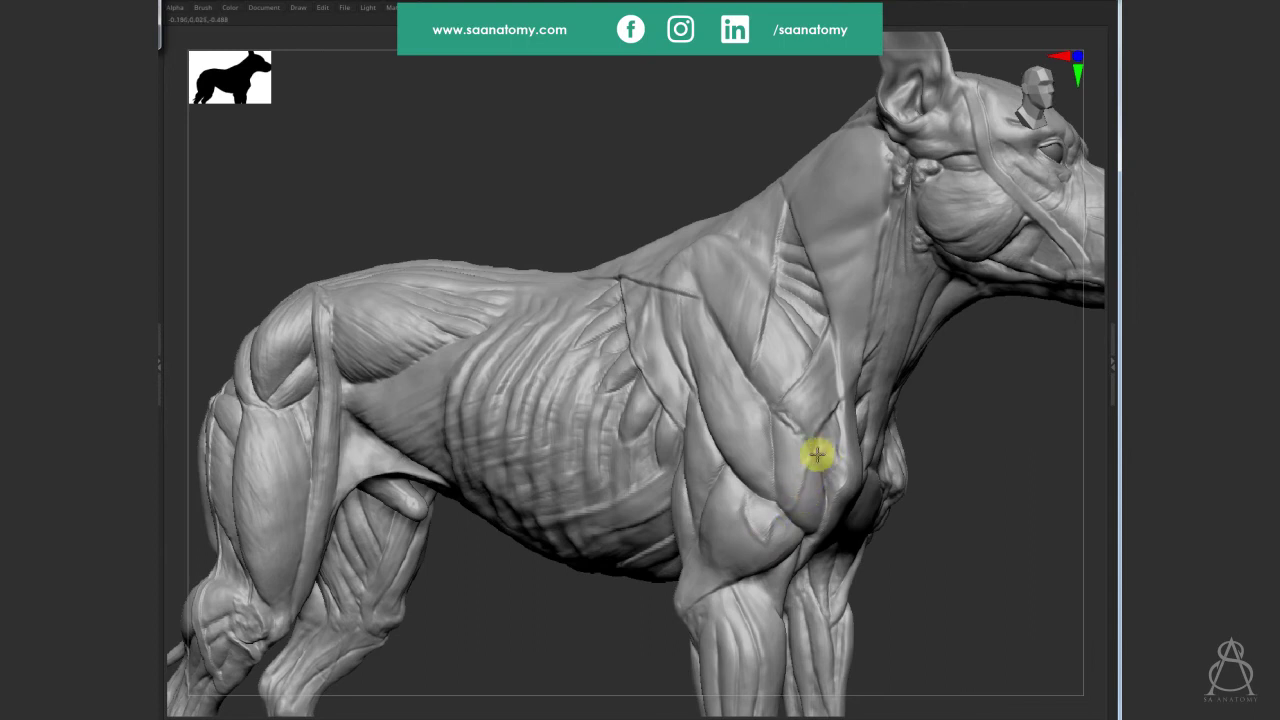
drag(813, 454, 828, 524)
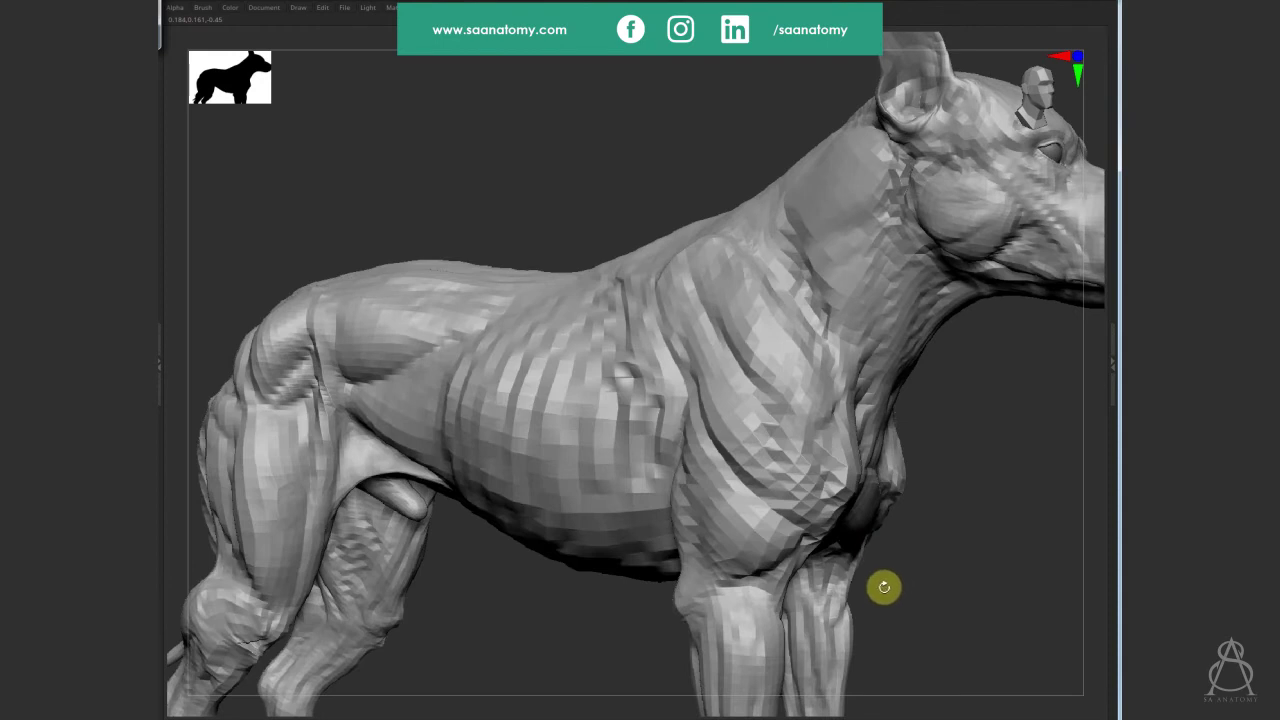
key(f)
mouse_move(880, 523)
mouse_down()
mouse_move(777, 428)
mouse_move(756, 442)
mouse_up()
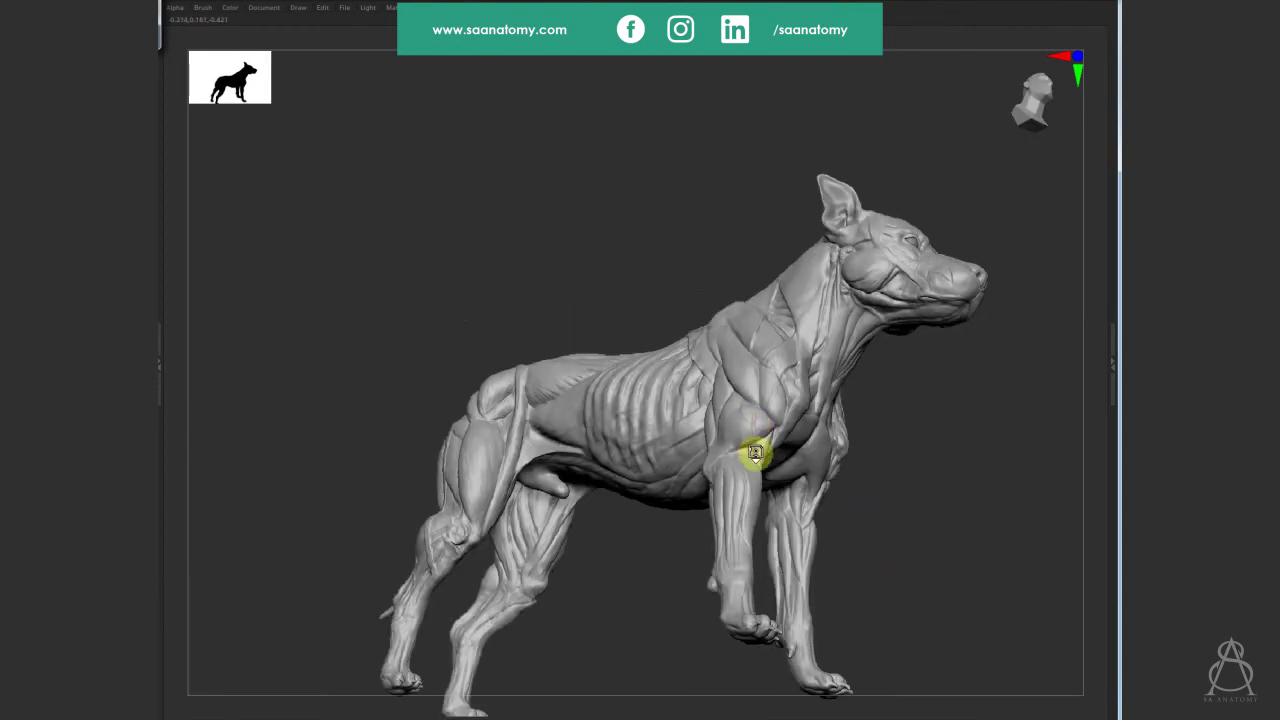
drag(911, 591, 757, 442)
mouse_move(894, 537)
mouse_down()
mouse_move(946, 591)
mouse_move(820, 430)
mouse_up()
scroll(790, 378, up, 2)
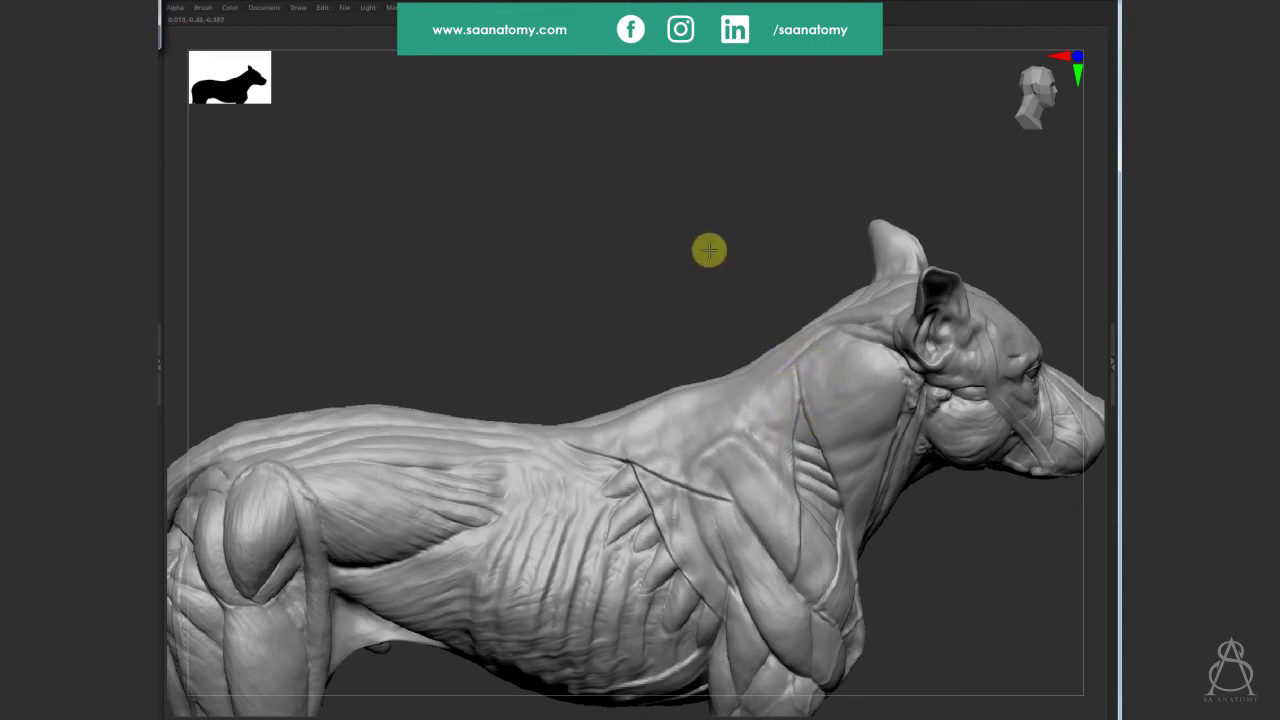
mouse_move(709, 249)
alt+mouse_down()
mouse_move(637, 291)
mouse_move(791, 331)
mouse_move(937, 554)
mouse_move(951, 523)
mouse_move(920, 514)
mouse_move(951, 600)
mouse_move(979, 607)
mouse_move(971, 557)
mouse_move(923, 583)
mouse_move(734, 617)
mouse_move(886, 497)
mouse_move(868, 574)
alt+mouse_up()
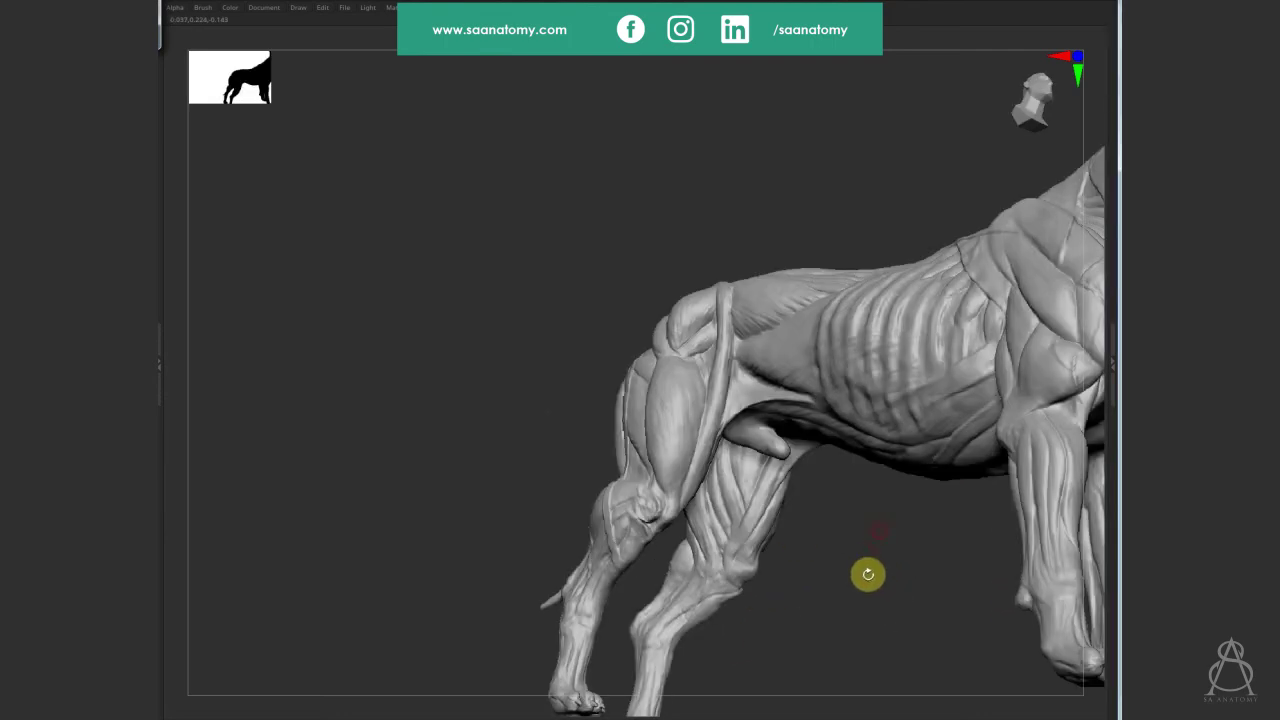
mouse_move(789, 554)
alt+mouse_down()
mouse_move(749, 403)
mouse_move(755, 433)
alt+mouse_up()
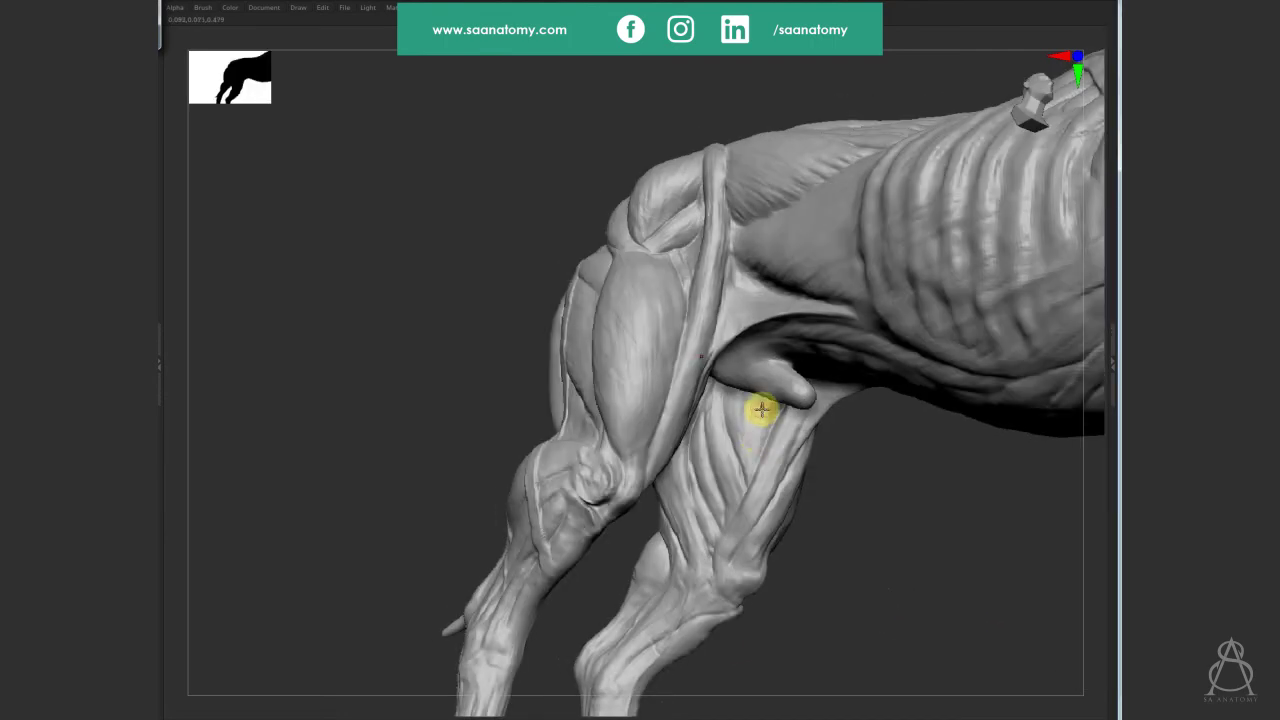
key(s)
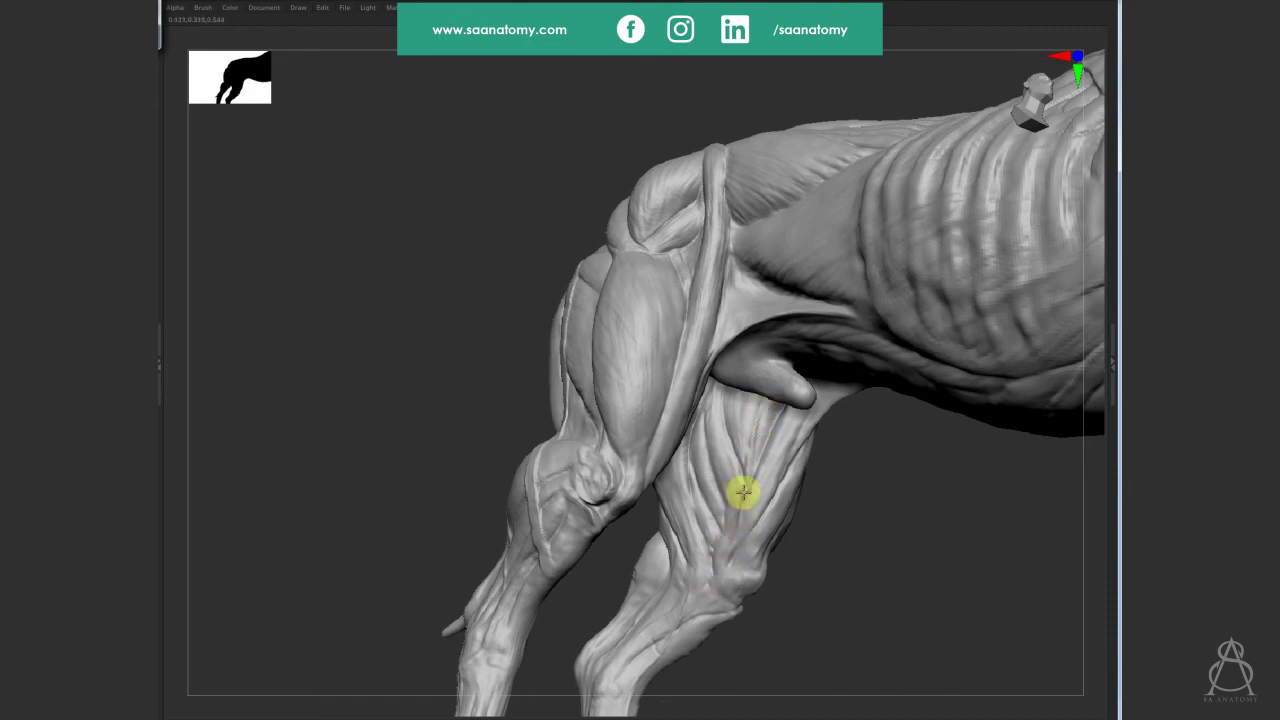
mouse_move(876, 598)
mouse_down()
mouse_move(886, 591)
mouse_move(871, 572)
mouse_move(925, 602)
mouse_move(869, 609)
mouse_move(914, 623)
mouse_move(797, 611)
mouse_move(779, 632)
mouse_move(711, 606)
mouse_move(700, 496)
mouse_move(743, 600)
mouse_move(691, 620)
mouse_move(826, 520)
mouse_move(677, 429)
mouse_up()
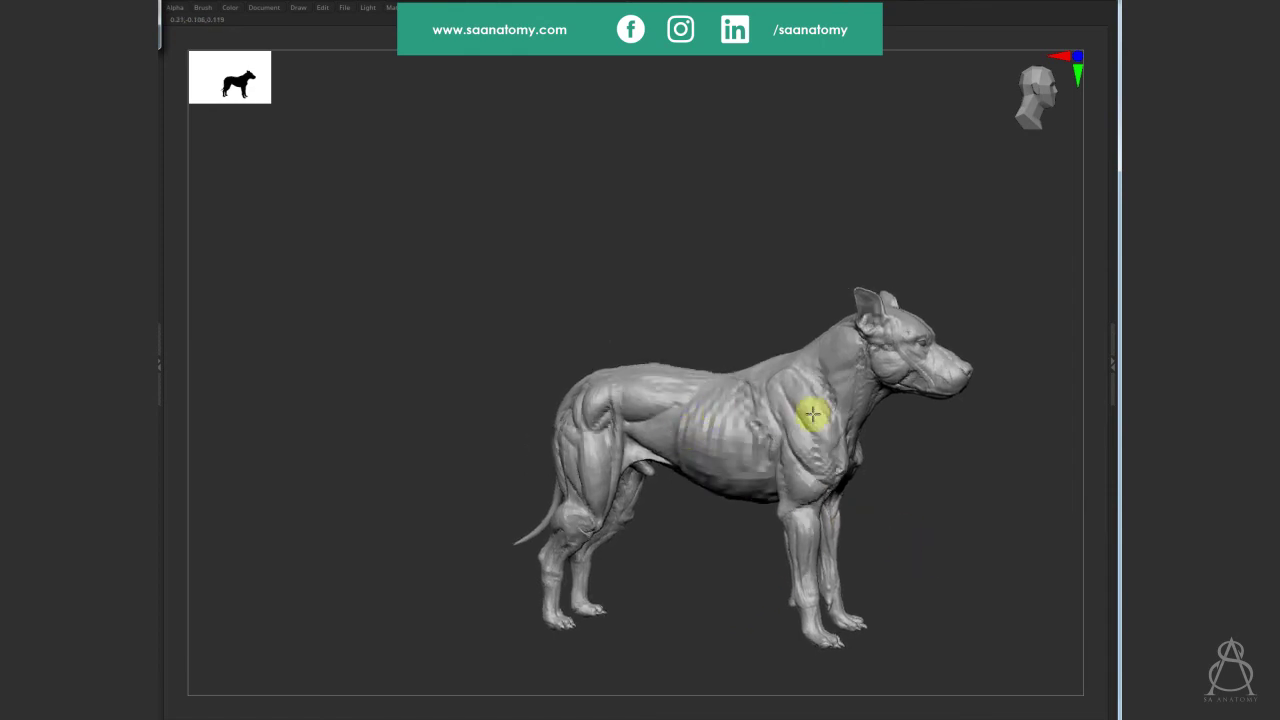
Sculpt definition into the ribs on the flank, softening them near the shoulder line.
alt+drag(811, 414, 776, 400)
ctrl+right_drag(776, 400, 691, 380)
mouse_move(694, 437)
right_down()
mouse_move(646, 403)
mouse_move(691, 443)
right_up()
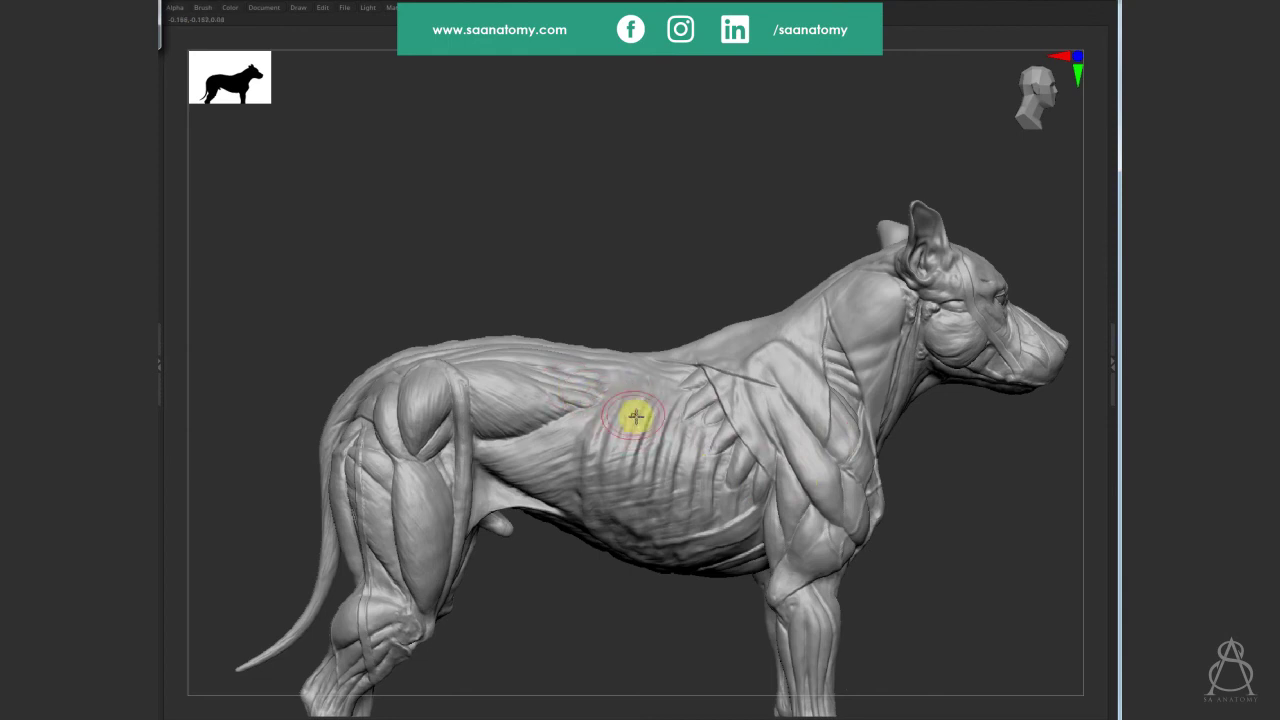
click(661, 440)
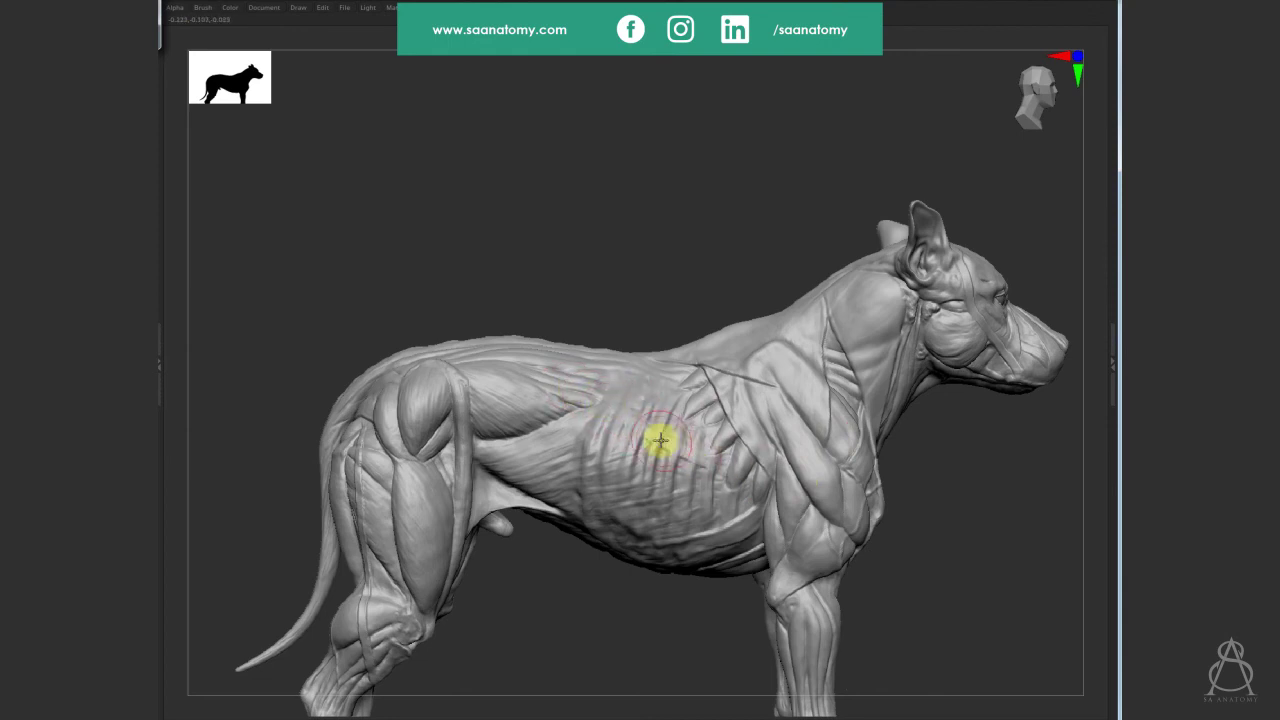
click(655, 447)
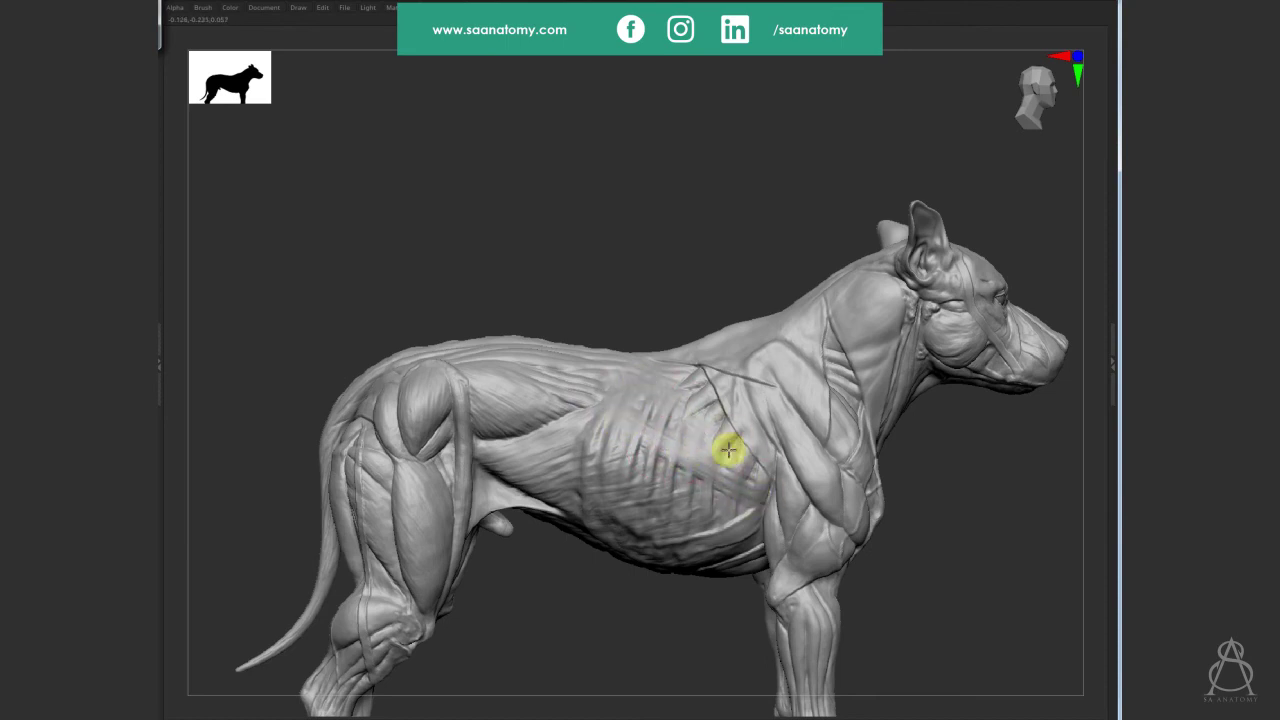
click(634, 391)
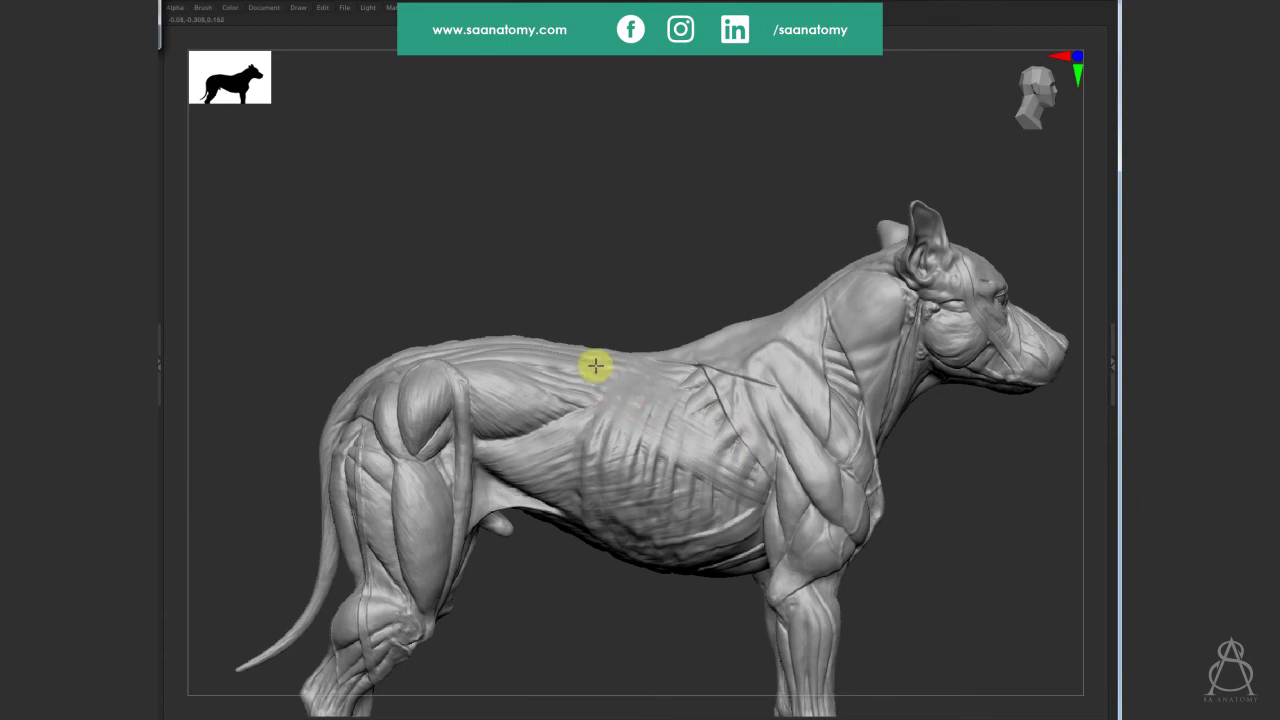
click(623, 378)
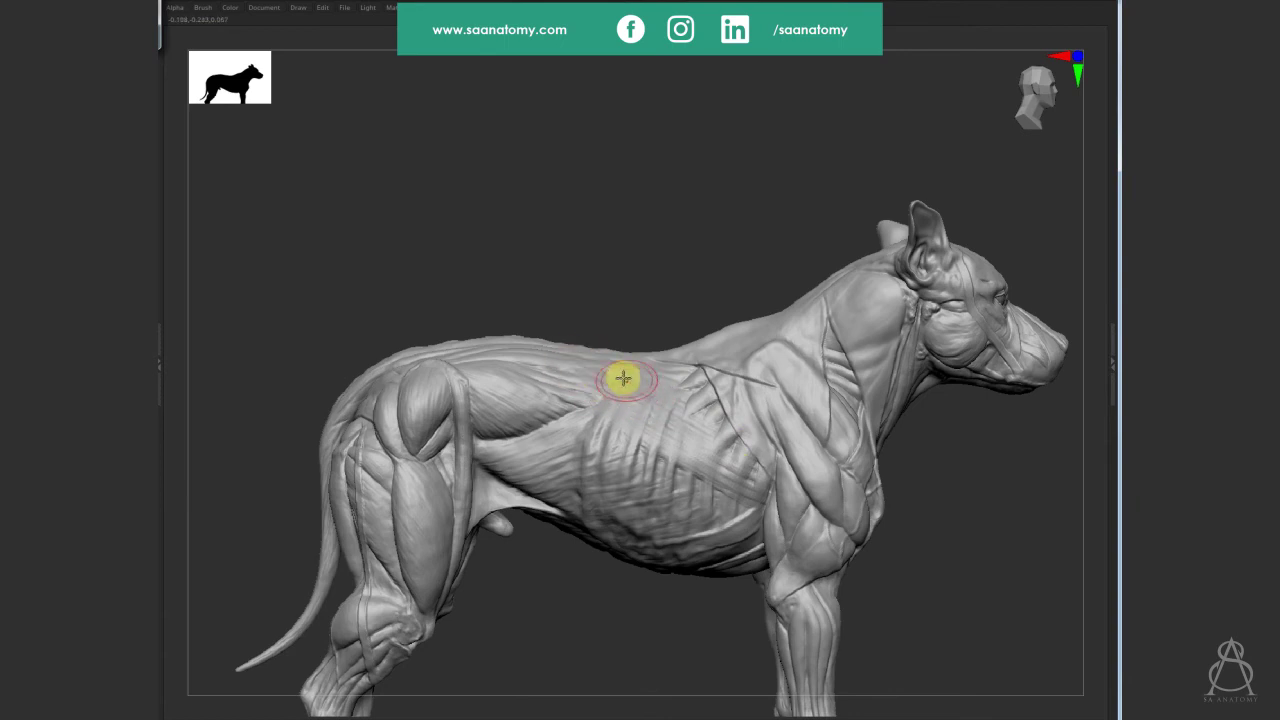
click(690, 380)
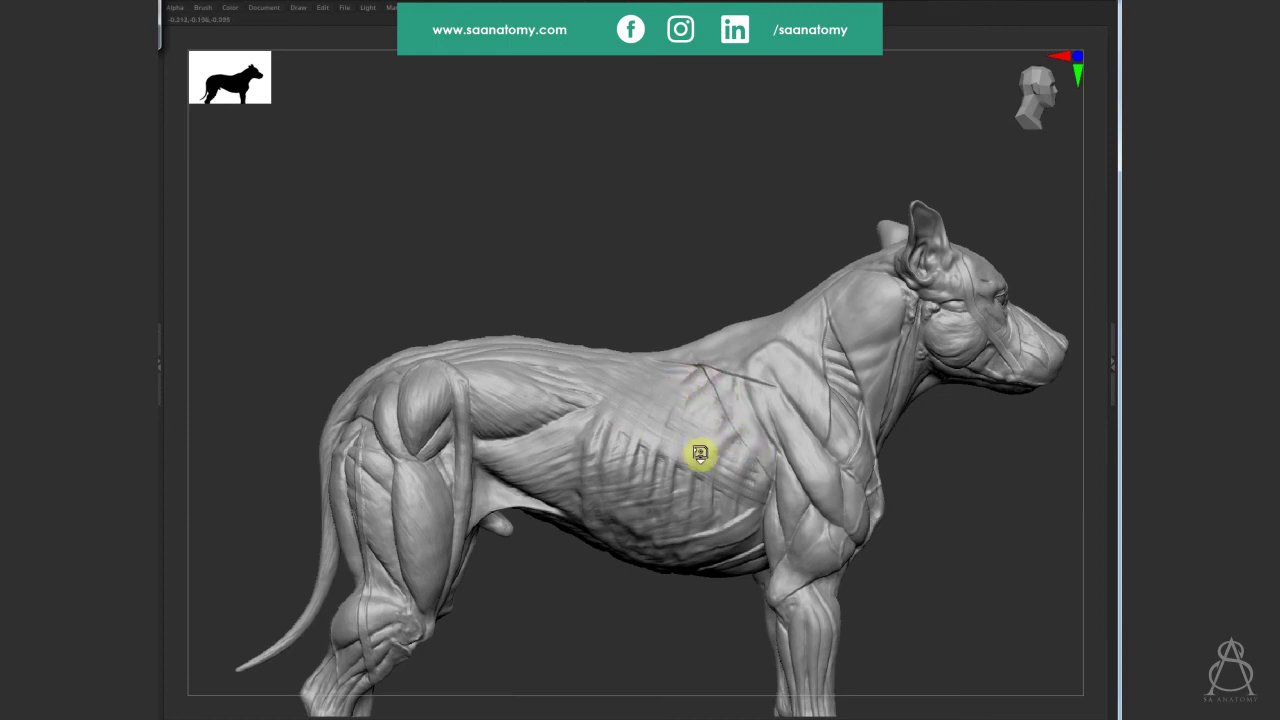
click(610, 300)
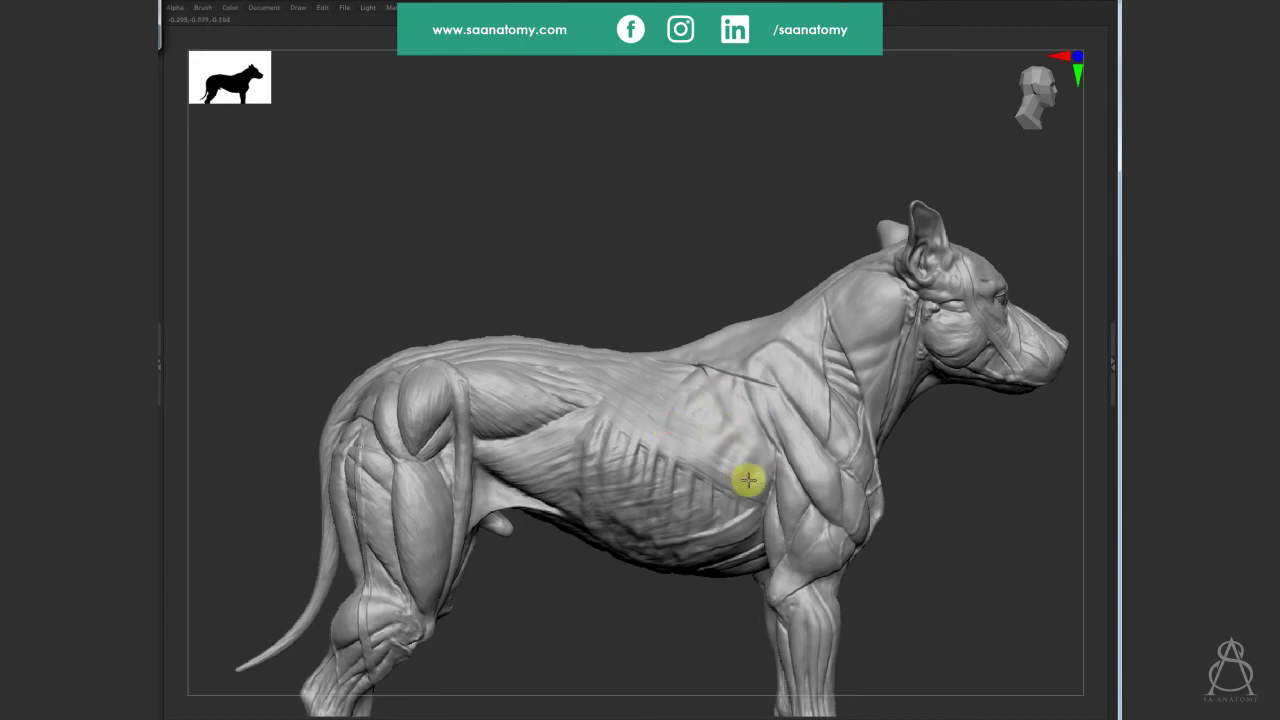
Sculpt a stroke along the ribs and compare it at low and full subdivision levels.
mouse_move(750, 479)
right_down()
mouse_move(686, 494)
mouse_move(686, 363)
mouse_move(669, 340)
right_up()
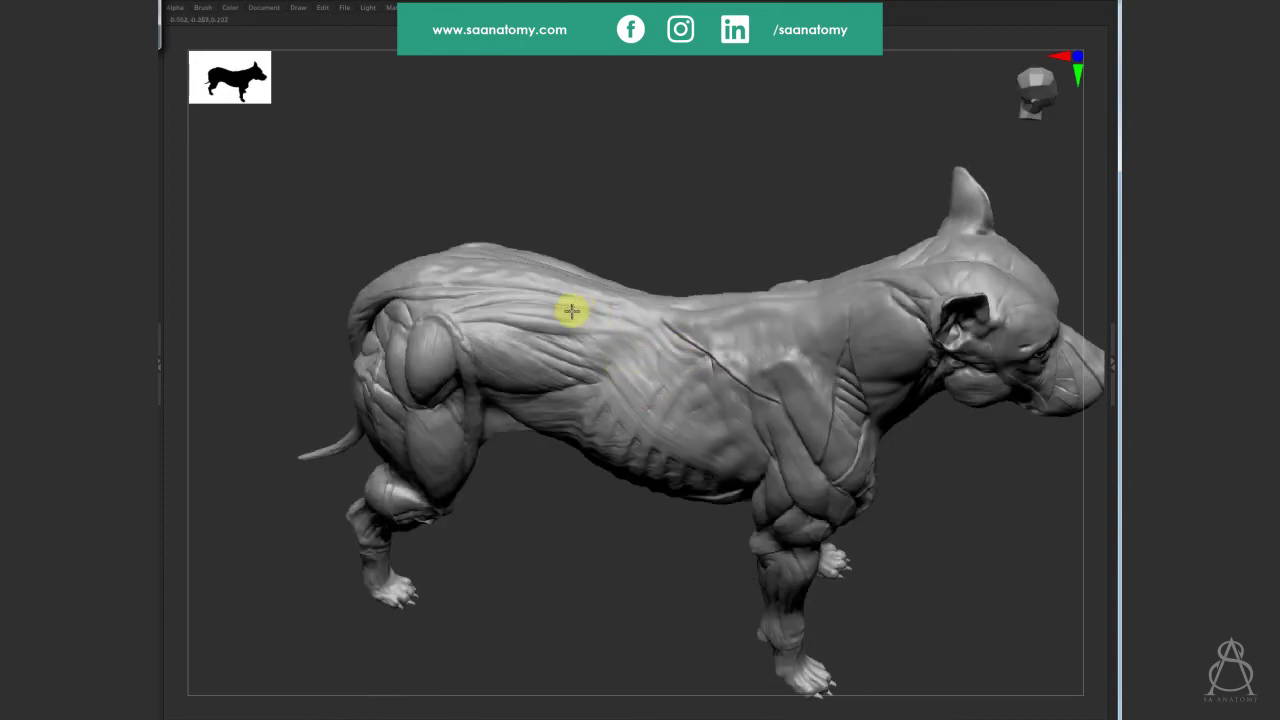
mouse_move(686, 250)
right_down()
mouse_move(688, 236)
mouse_move(709, 414)
mouse_move(686, 449)
right_up()
alt+right_drag(751, 423, 635, 372)
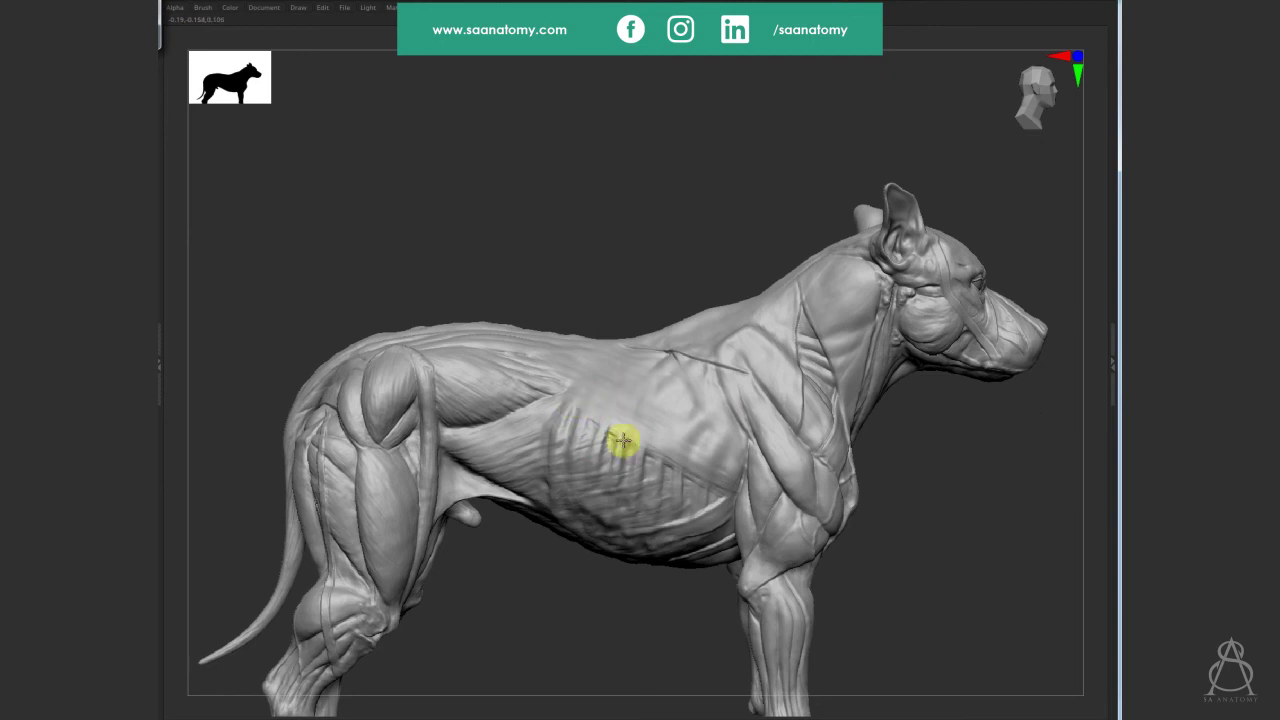
drag(622, 440, 729, 486)
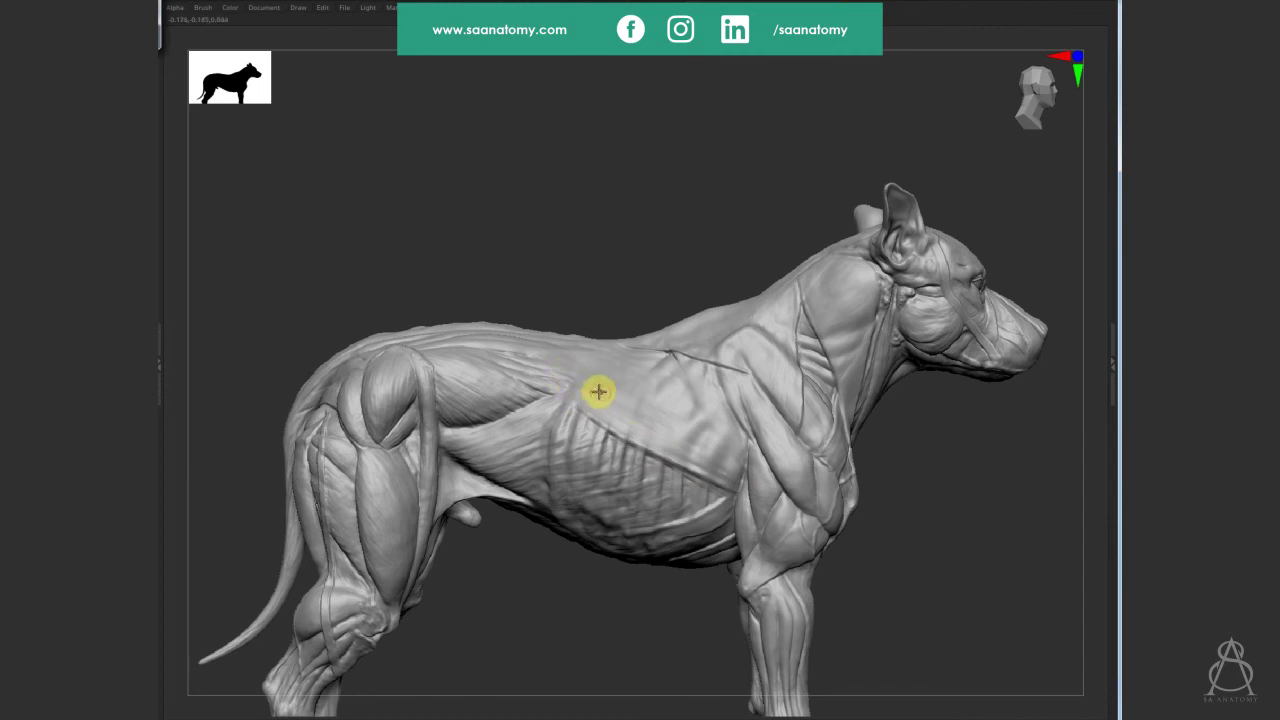
mouse_move(573, 378)
right_down()
mouse_move(606, 434)
mouse_move(613, 388)
right_up()
ctrl+right_drag(780, 289, 645, 410)
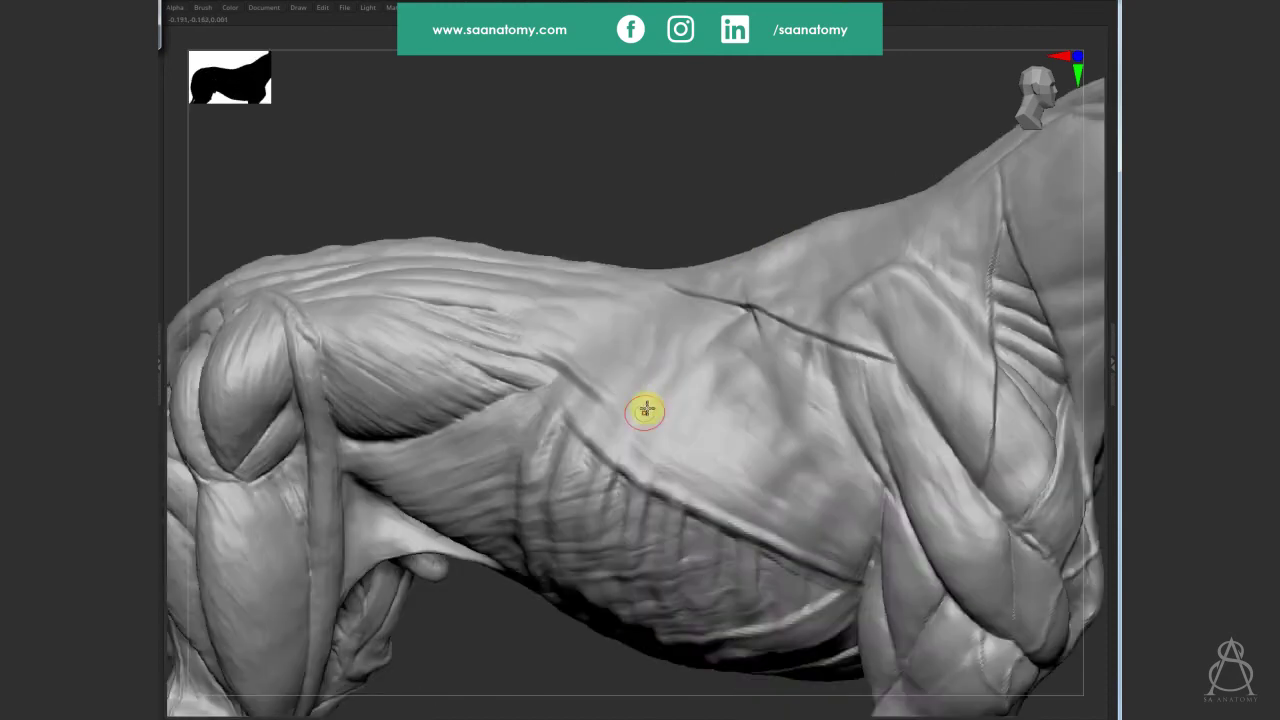
right_drag(671, 457, 709, 486)
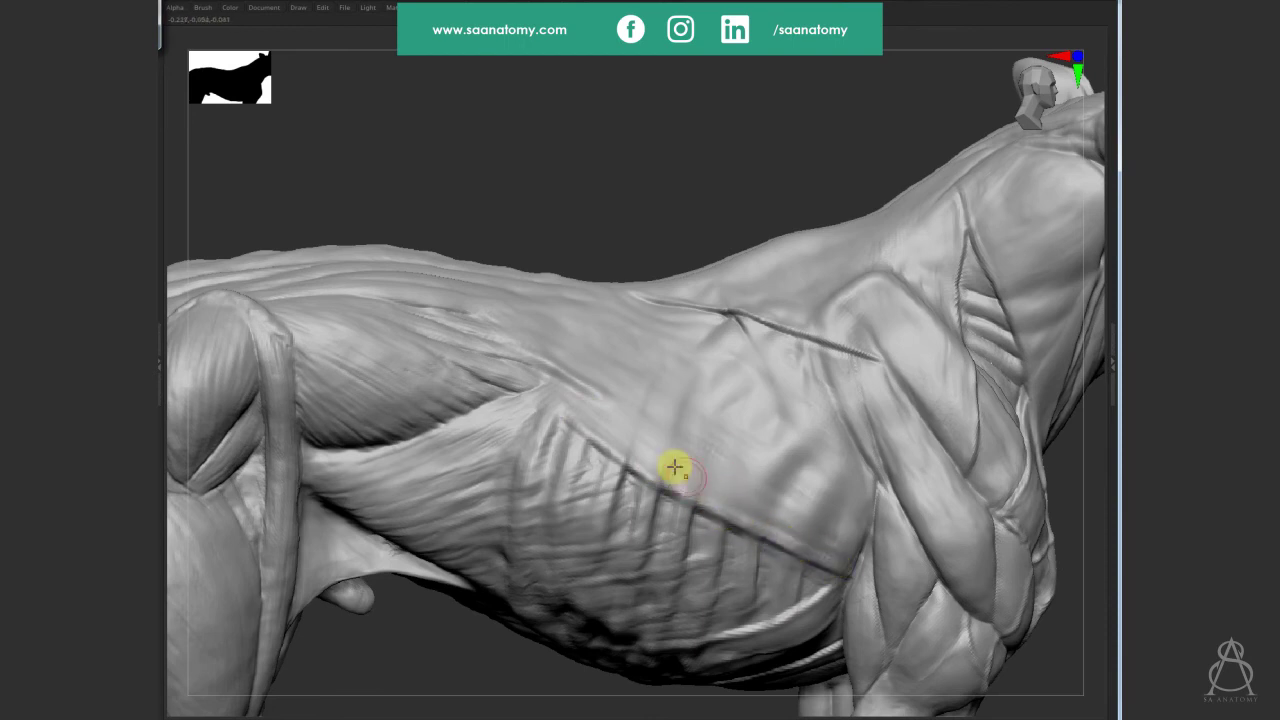
key(shift+d)
key(d)
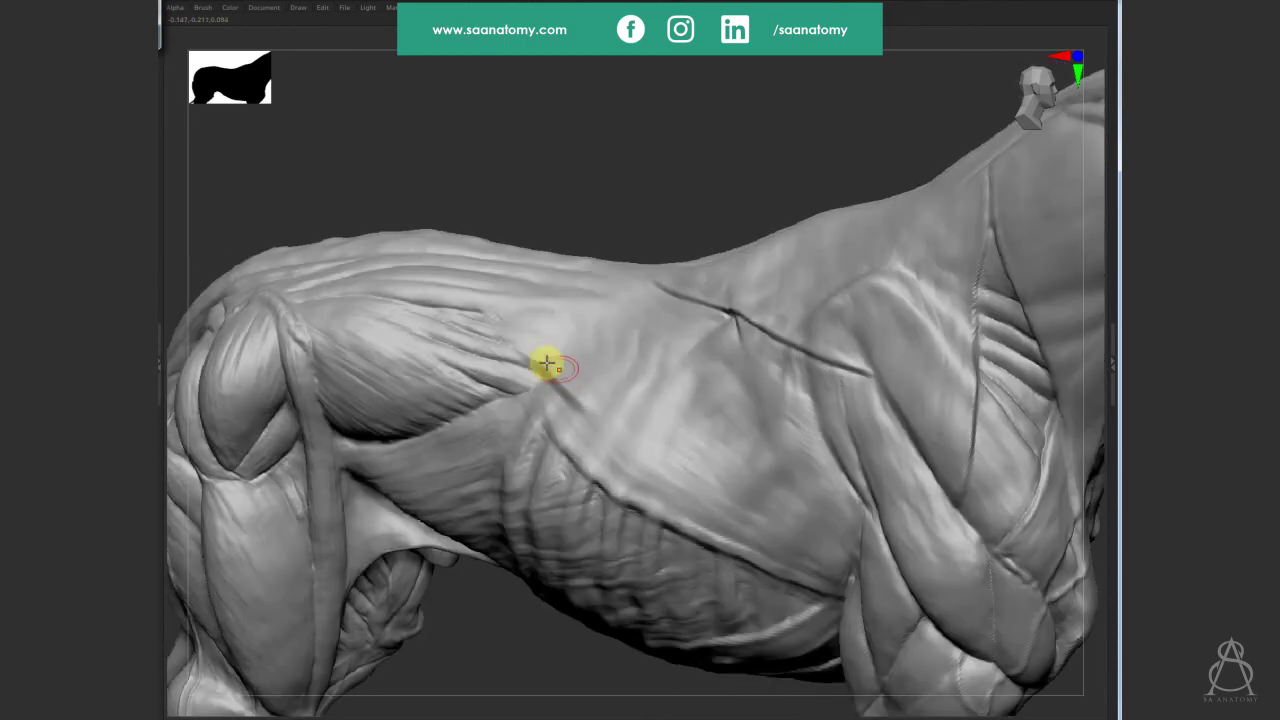
key(shift+d)
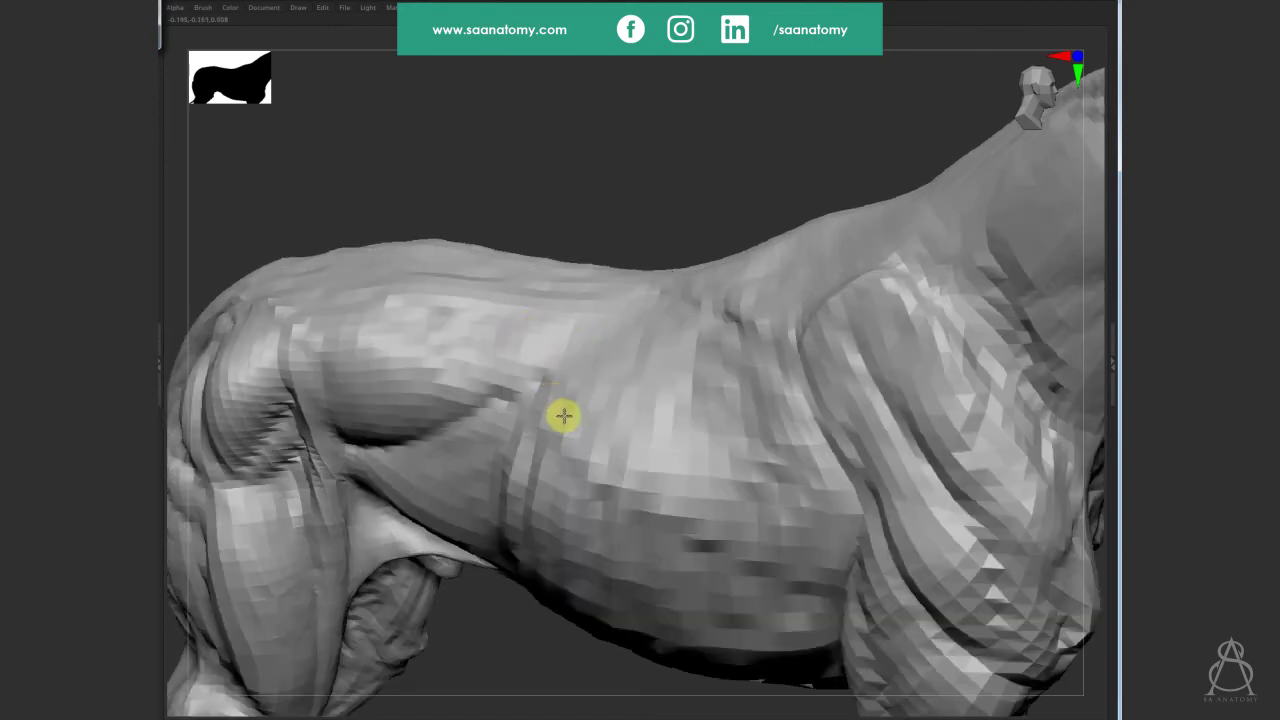
key(d)
Carve a deeper crease along the rib edge, then zoom out to the whole dog.
mouse_move(563, 417)
right_down()
mouse_move(577, 434)
mouse_move(569, 423)
right_up()
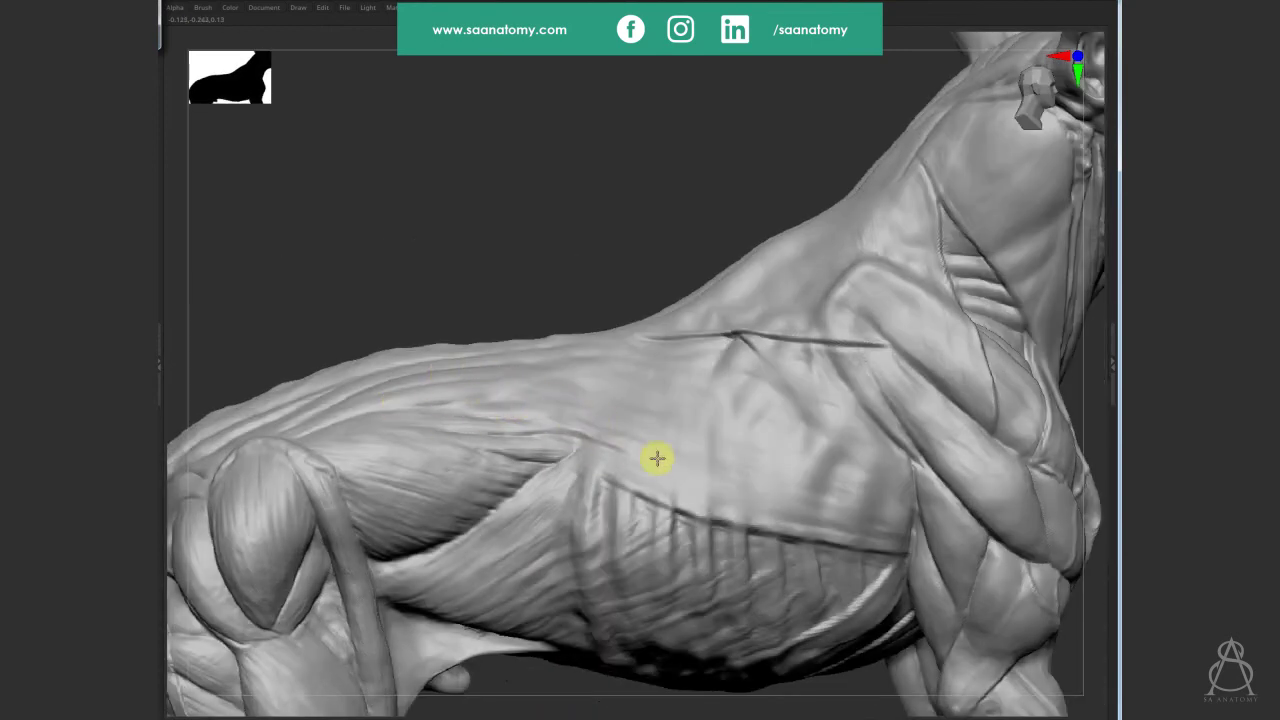
drag(583, 440, 565, 431)
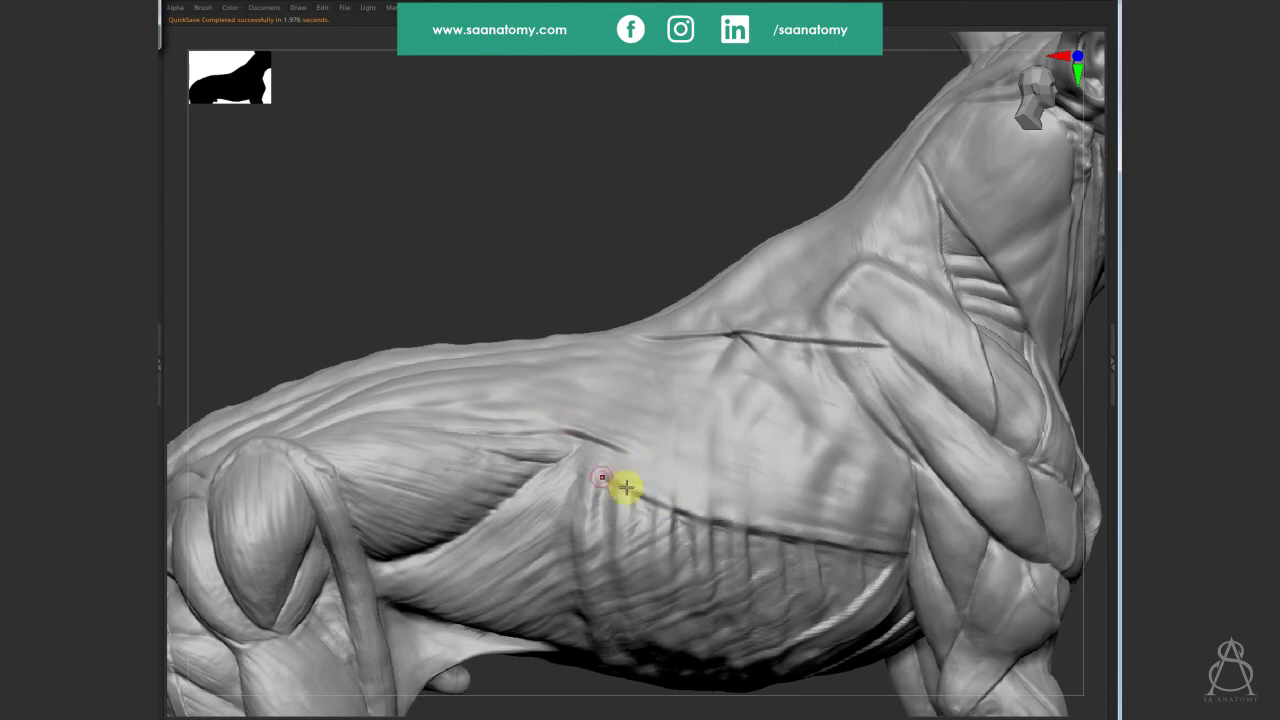
mouse_move(646, 451)
right_down()
mouse_move(800, 454)
mouse_move(625, 490)
right_up()
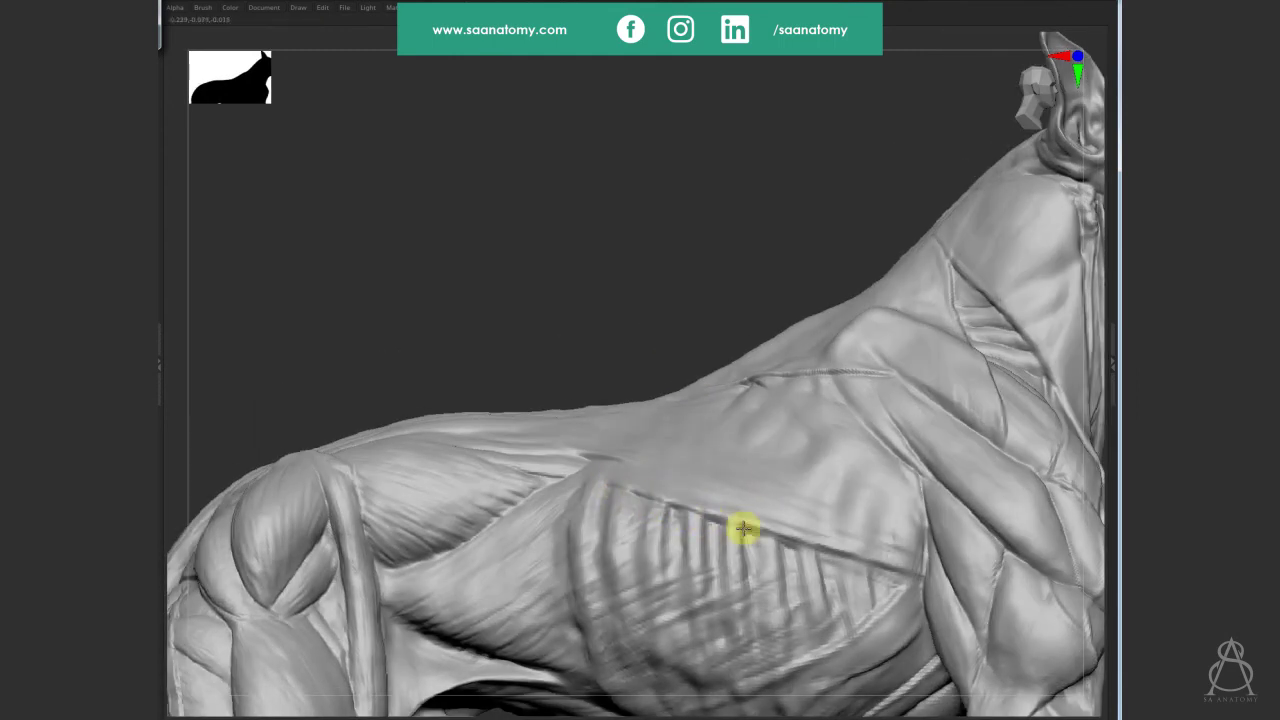
mouse_move(790, 549)
mouse_down()
mouse_move(900, 571)
mouse_move(914, 545)
mouse_move(909, 573)
mouse_up()
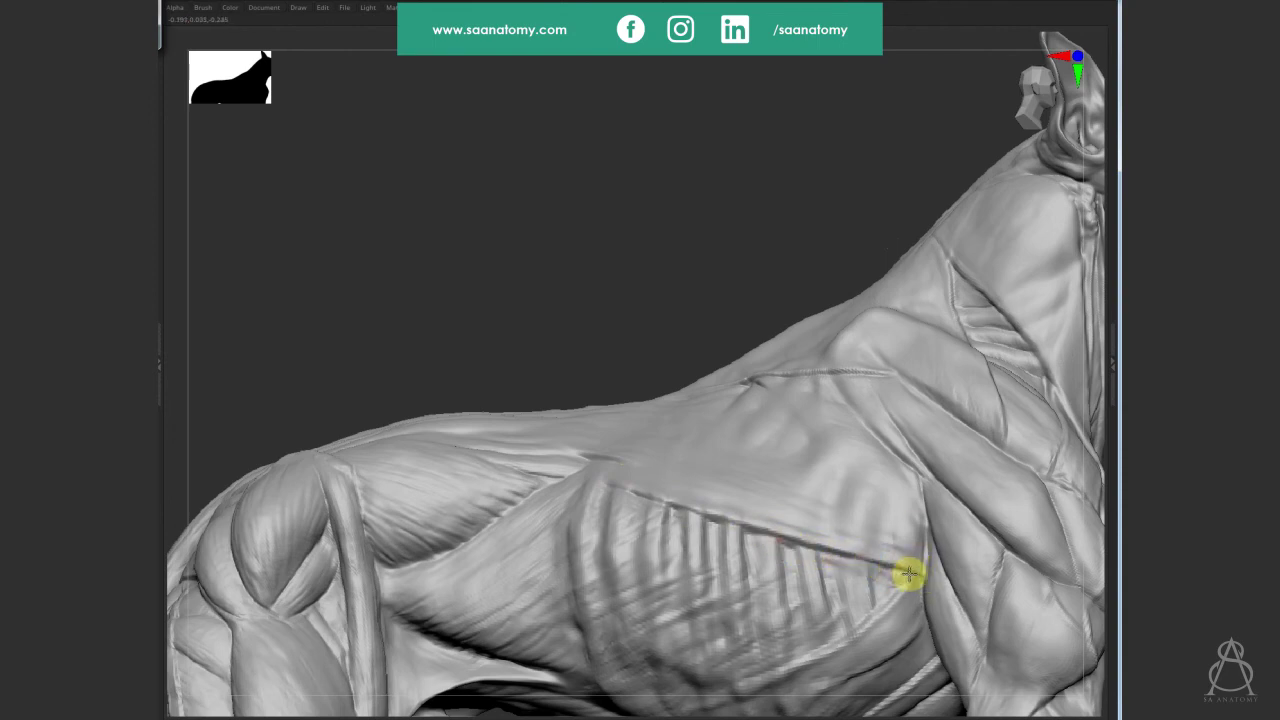
right_drag(829, 543, 914, 666)
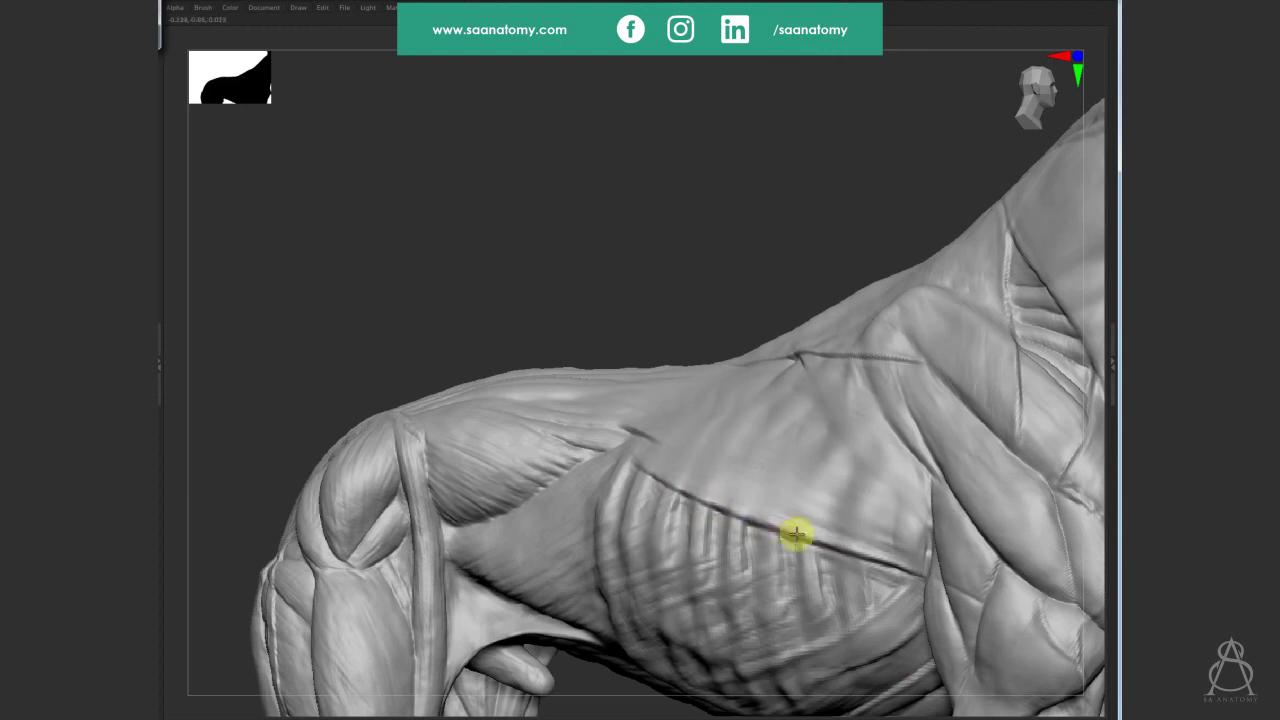
ctrl+right_drag(797, 531, 767, 249)
drag(767, 249, 791, 254)
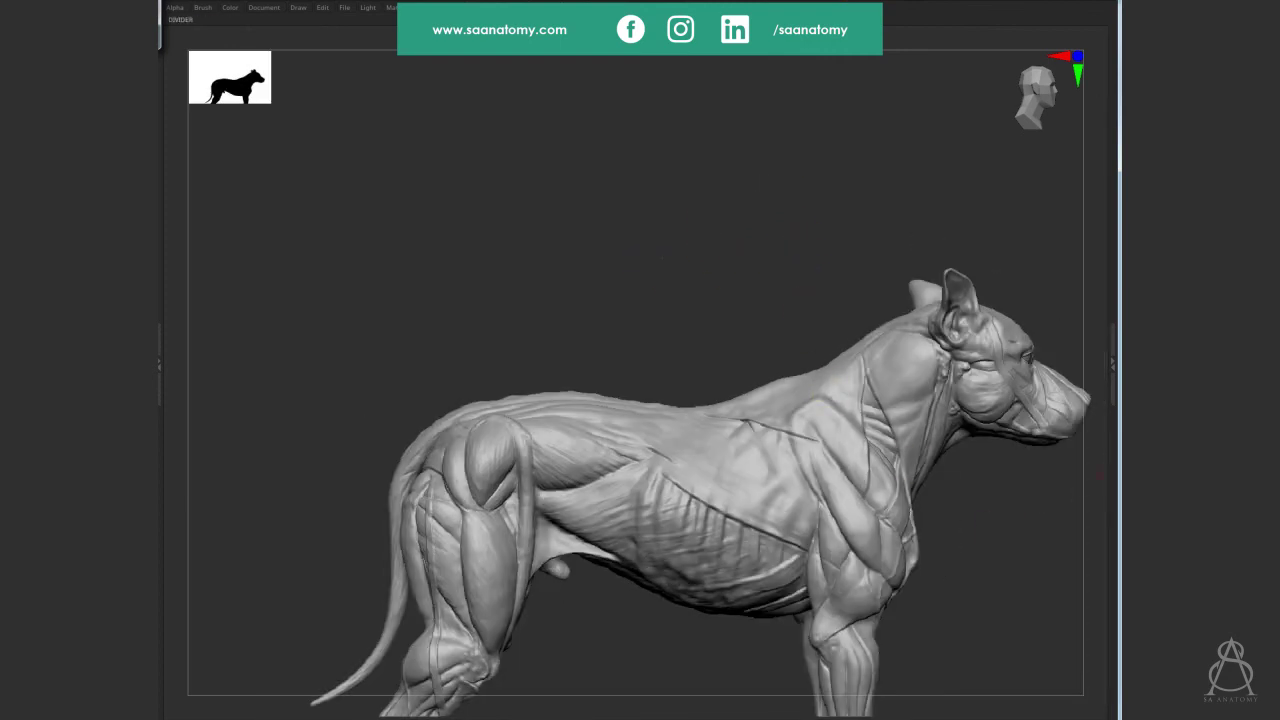
Frame the dog's flank and shoulder in a near side view and adjust the brush size.
mouse_move(1014, 557)
mouse_down()
mouse_move(983, 556)
mouse_move(997, 514)
mouse_move(821, 510)
mouse_up()
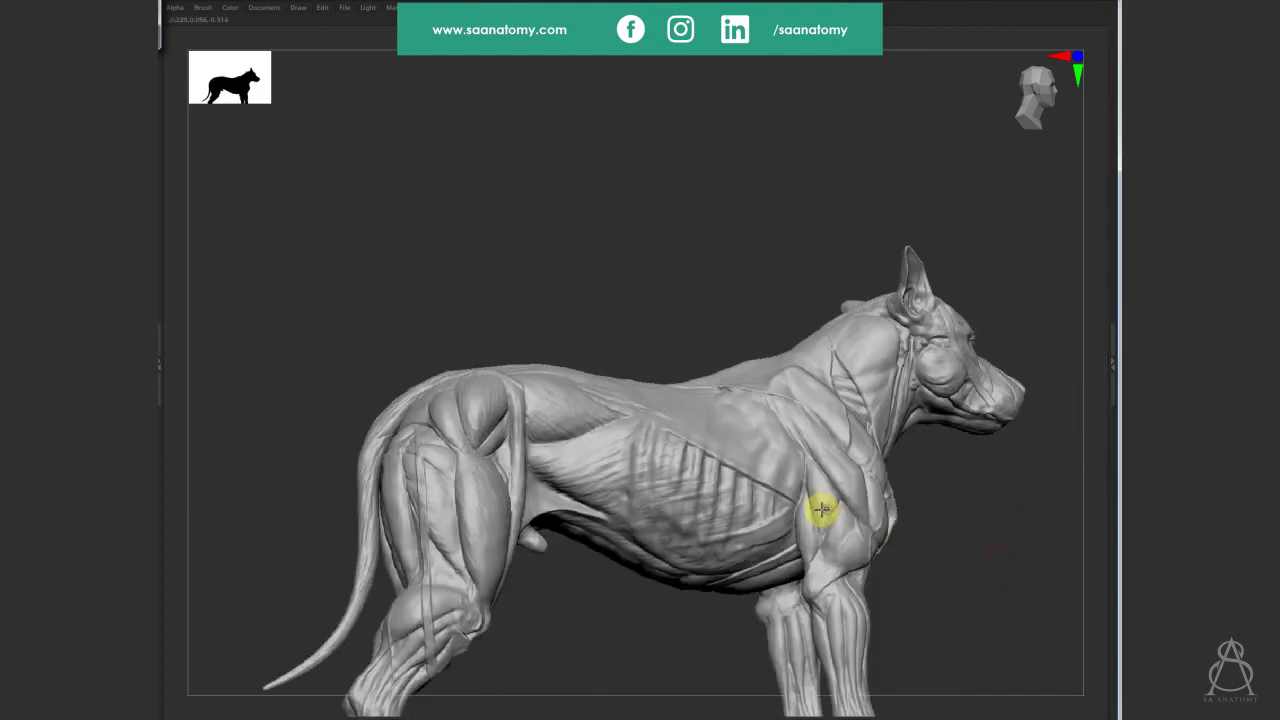
mouse_move(1020, 583)
mouse_down()
mouse_move(1006, 603)
mouse_move(980, 603)
mouse_move(1008, 620)
mouse_up()
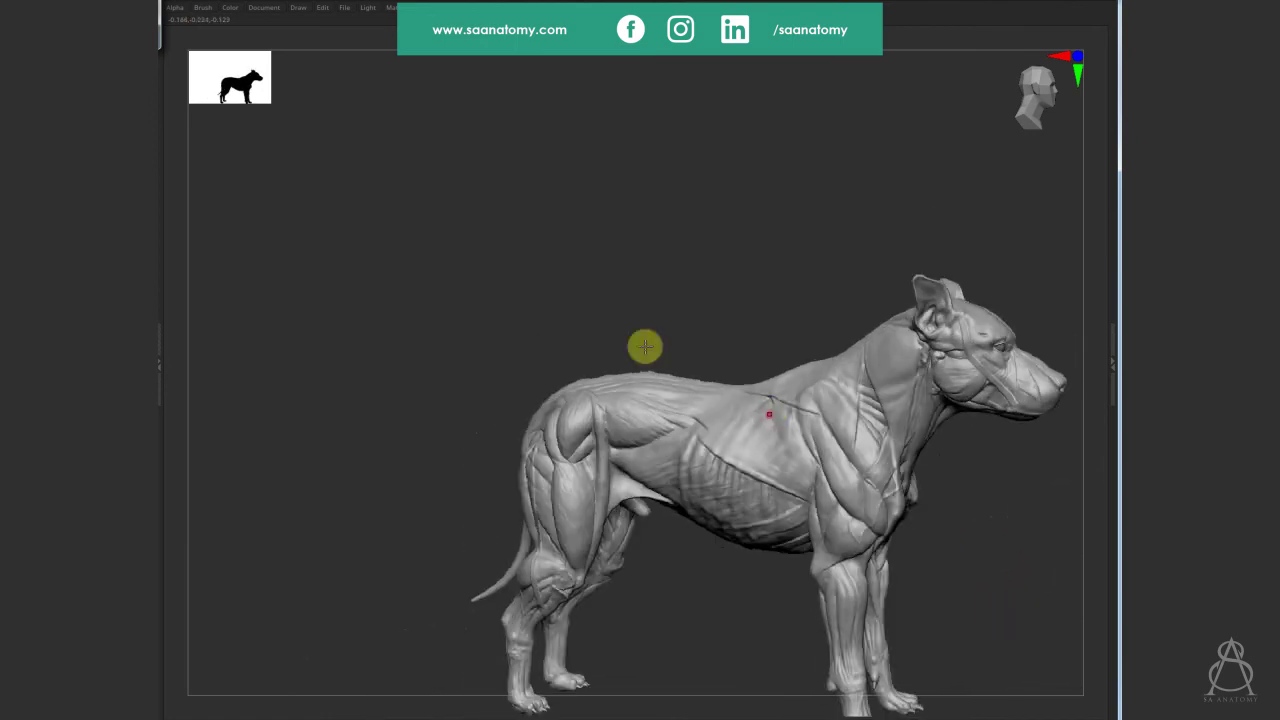
mouse_move(951, 314)
alt+mouse_down()
mouse_move(711, 471)
mouse_move(816, 538)
mouse_move(849, 540)
alt+mouse_up()
key(s)
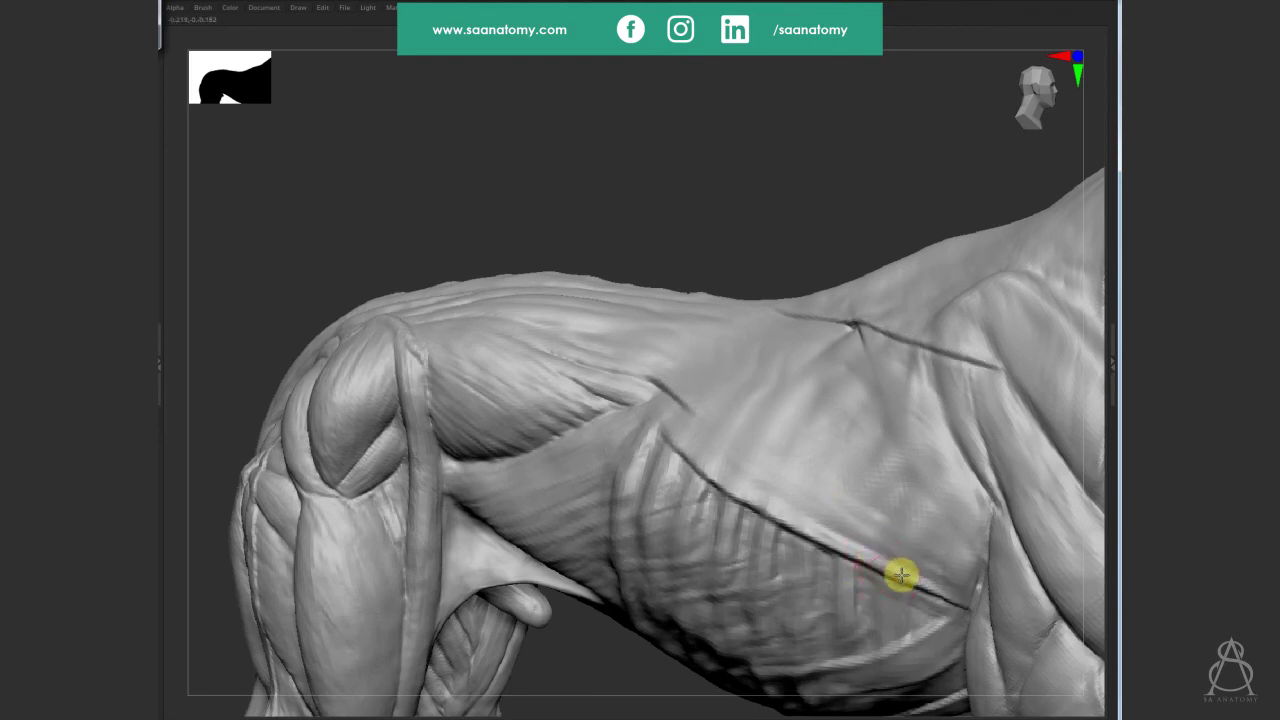
scroll(630, 230, down, 2)
scroll(700, 290, down, 2)
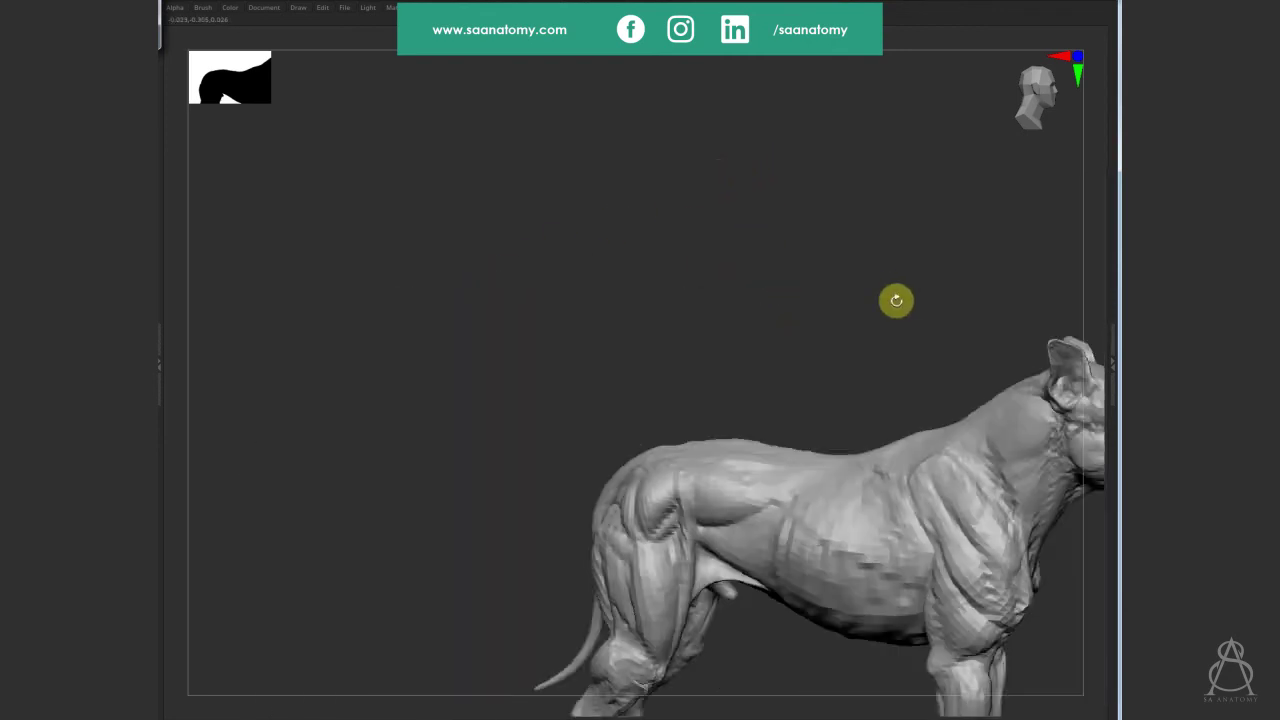
scroll(866, 491, down, 3)
scroll(877, 374, up, 6)
Tilt the view, drop to the low-resolution mesh, and centre the dog on screen.
key(space)
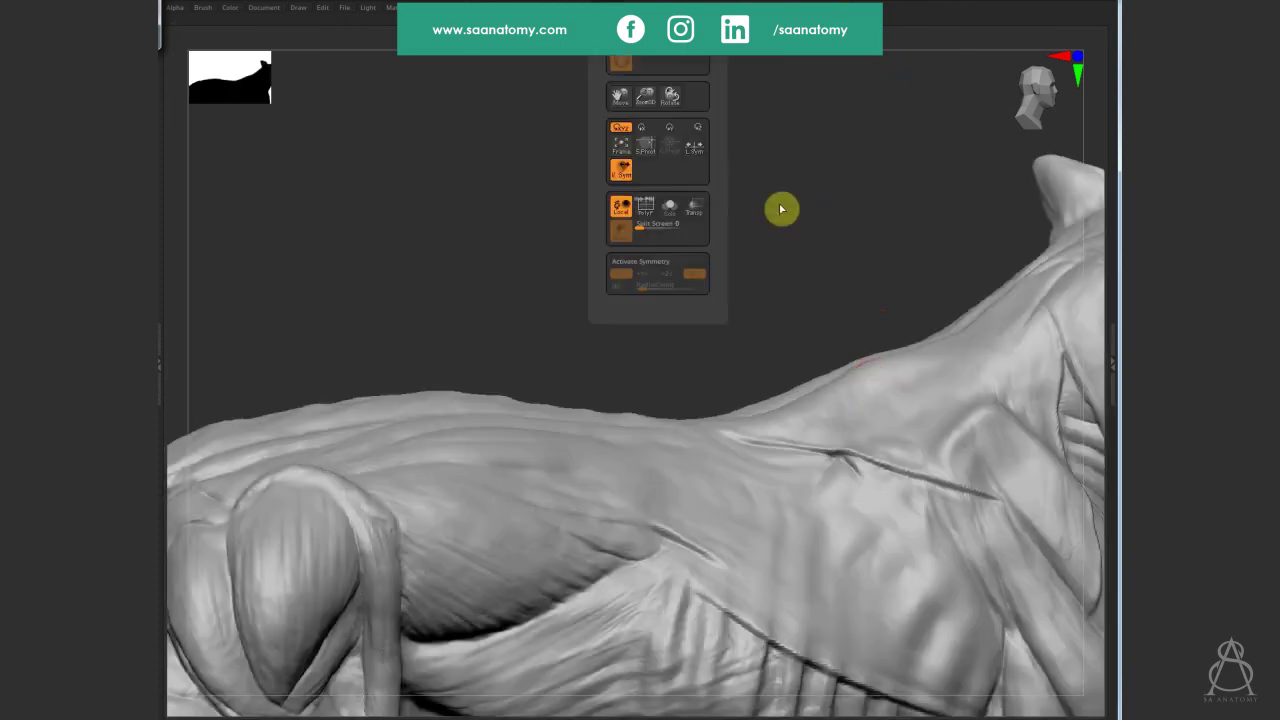
right_drag(851, 471, 851, 471)
key(shift+d)
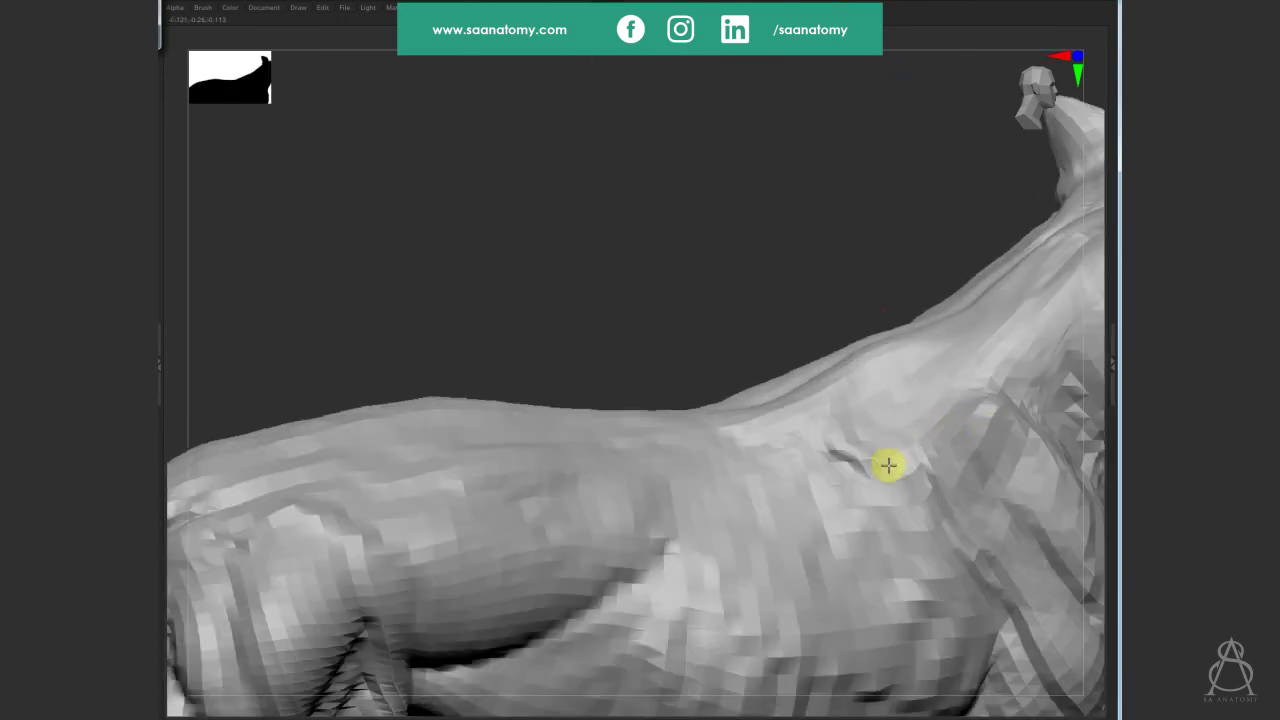
key(d)
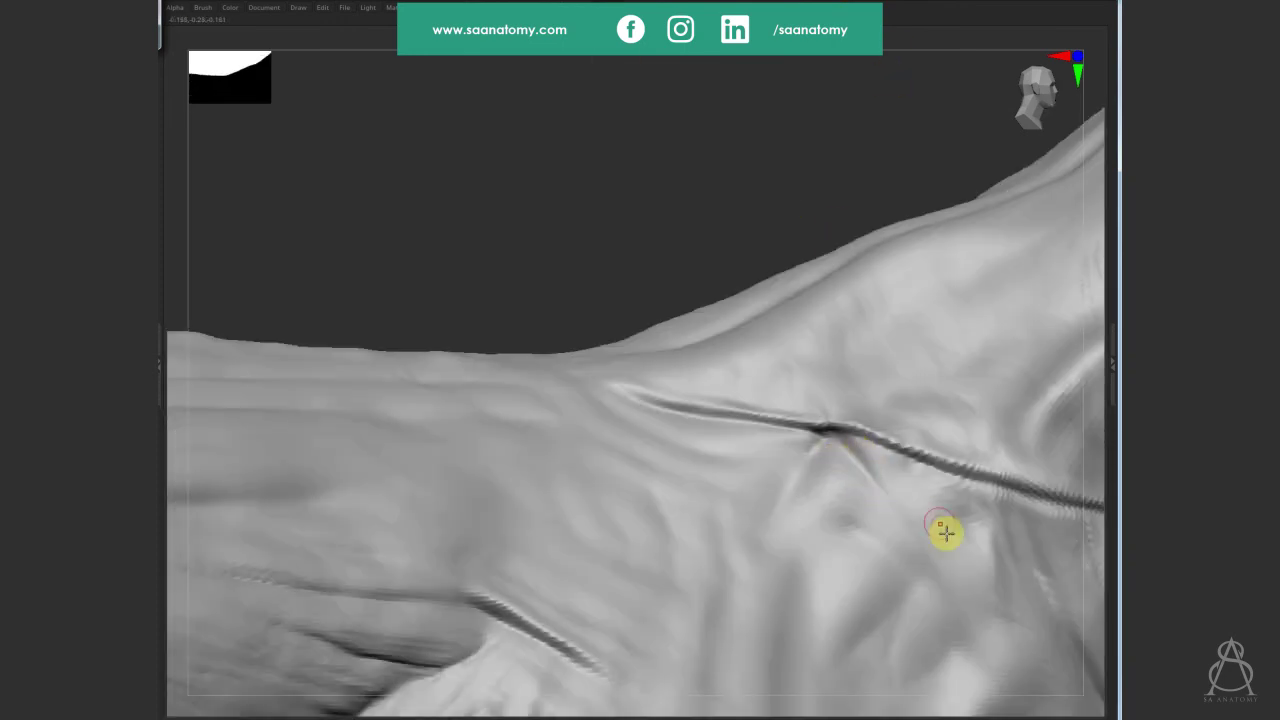
key(shift+d)
scroll(700, 300, down, 5)
scroll(650, 320, down, 2)
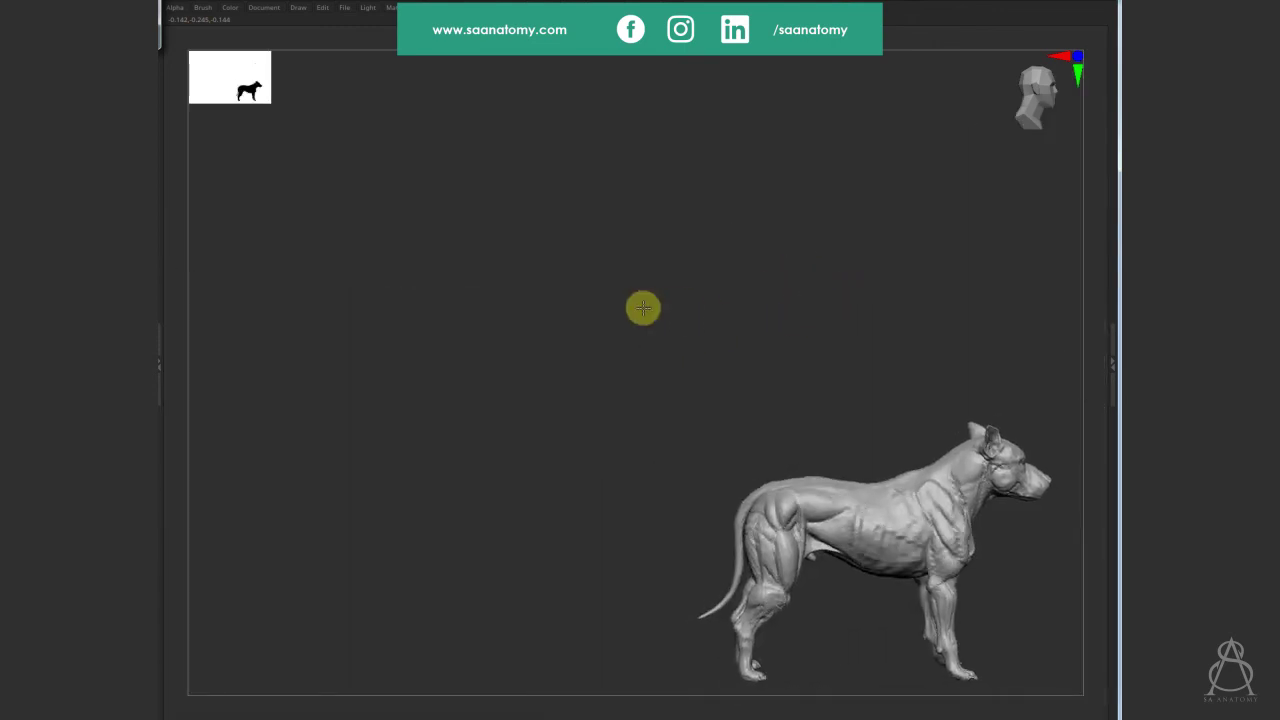
alt+right_drag(643, 308, 746, 291)
scroll(783, 434, up, 5)
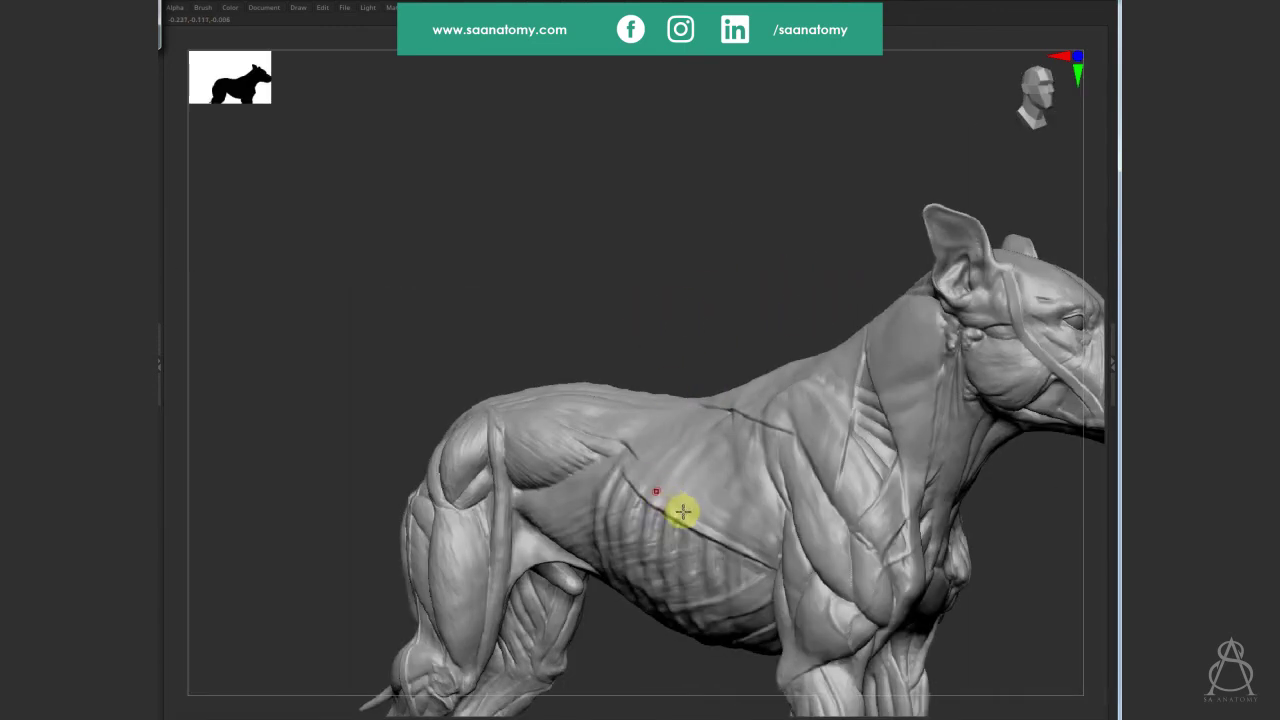
scroll(657, 509, up, 5)
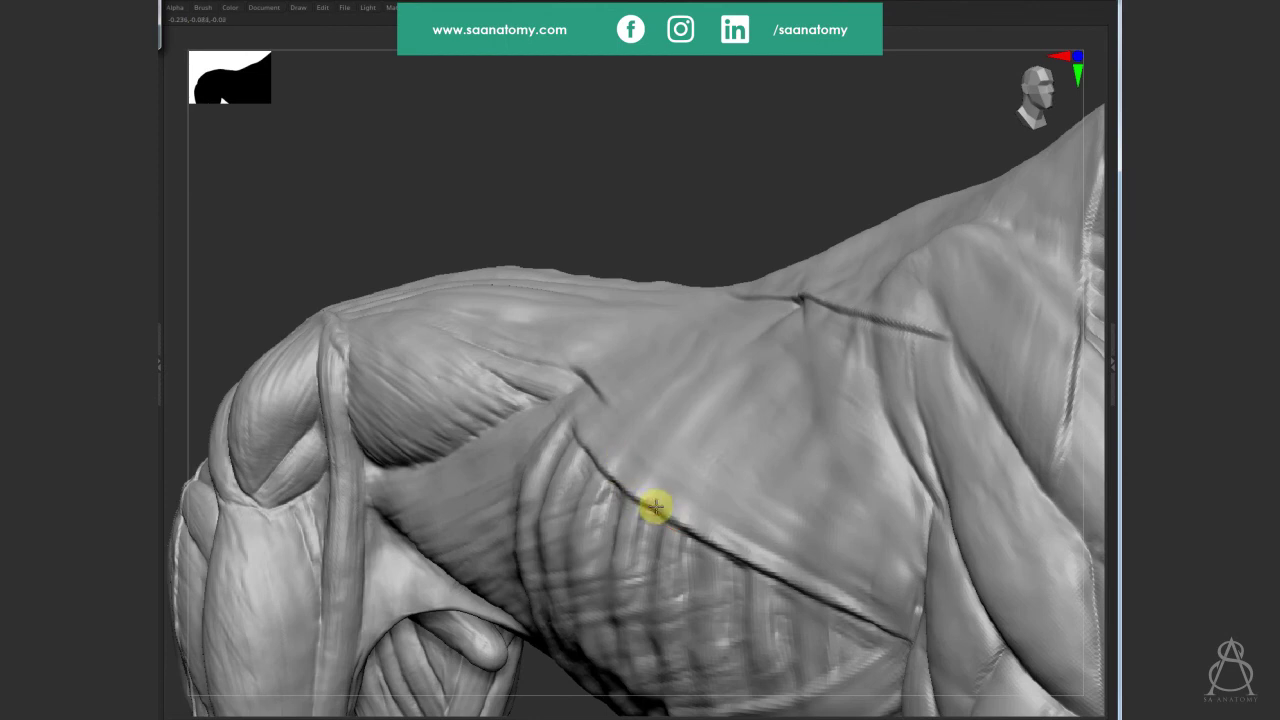
Deepen the ribcage crease with two strokes, then zoom out to the whole dog.
key(s)
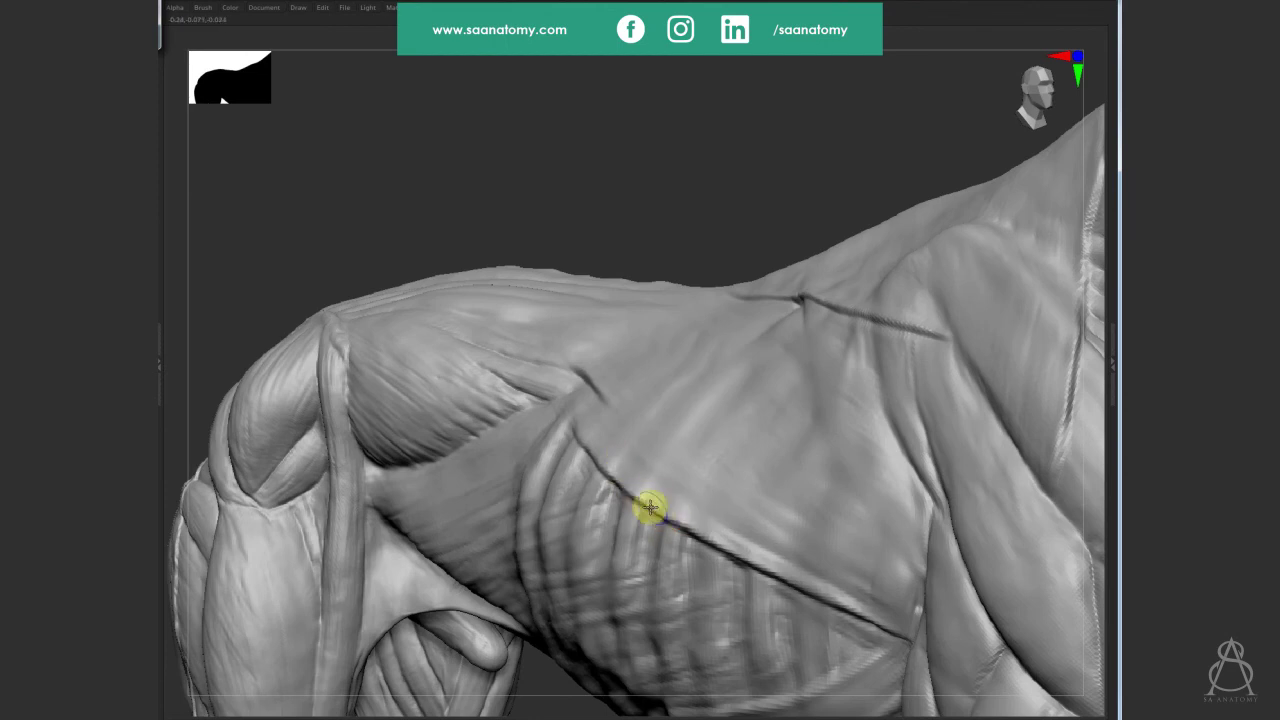
drag(718, 548, 800, 580)
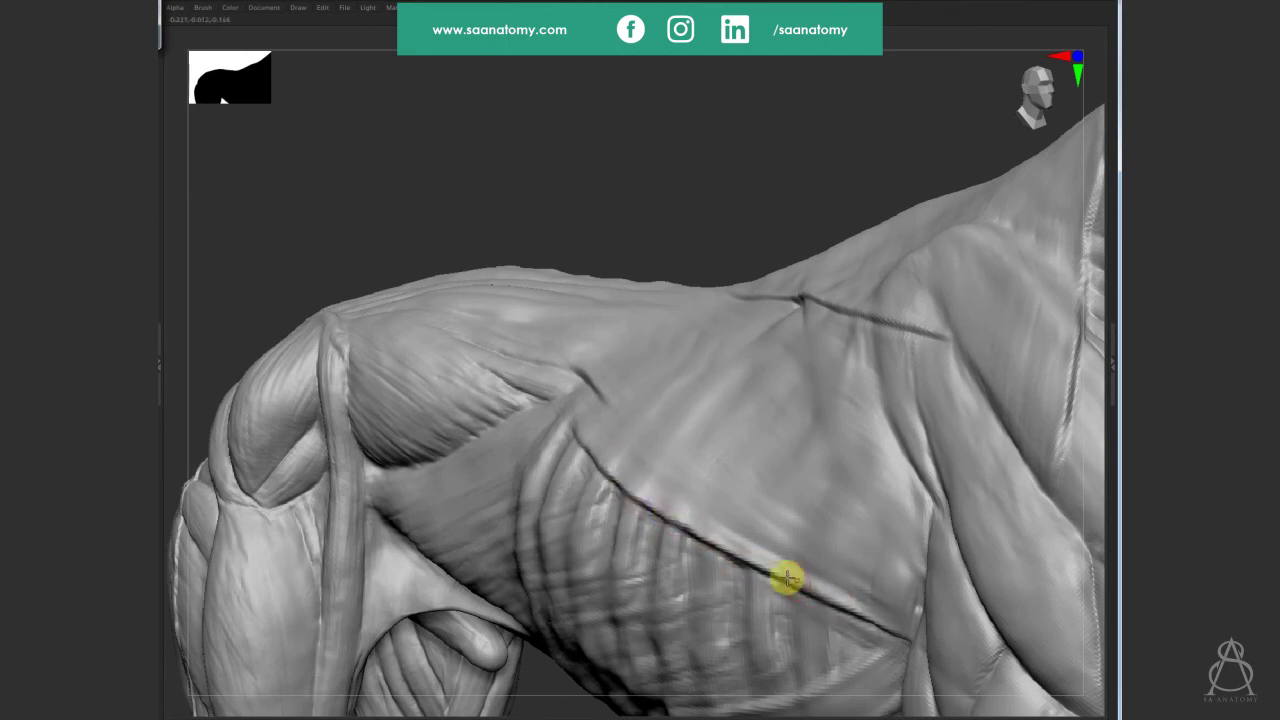
drag(574, 437, 695, 535)
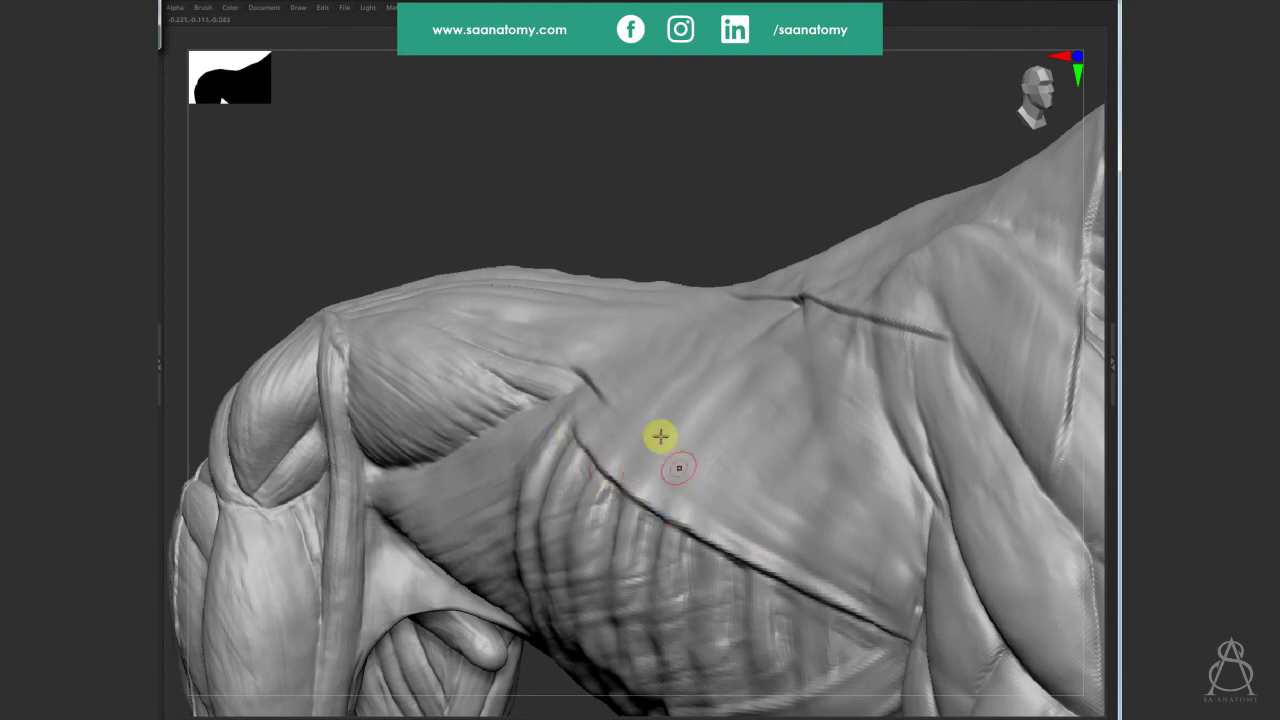
ctrl+right_drag(539, 519, 429, 580)
mouse_move(749, 200)
ctrl+right_down()
mouse_move(680, 243)
mouse_move(690, 248)
ctrl+right_up()
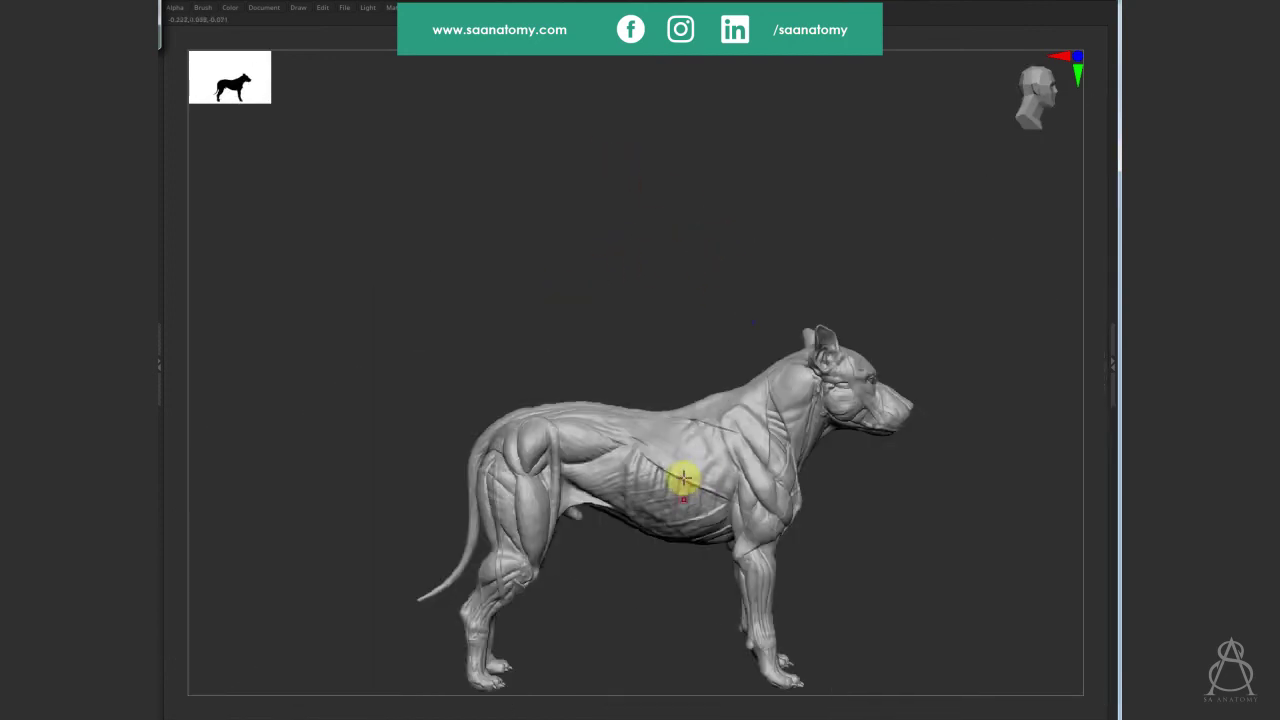
Zoom in on the torso and carve the rib-line groove deeper toward the chest.
ctrl+right_drag(829, 423, 711, 472)
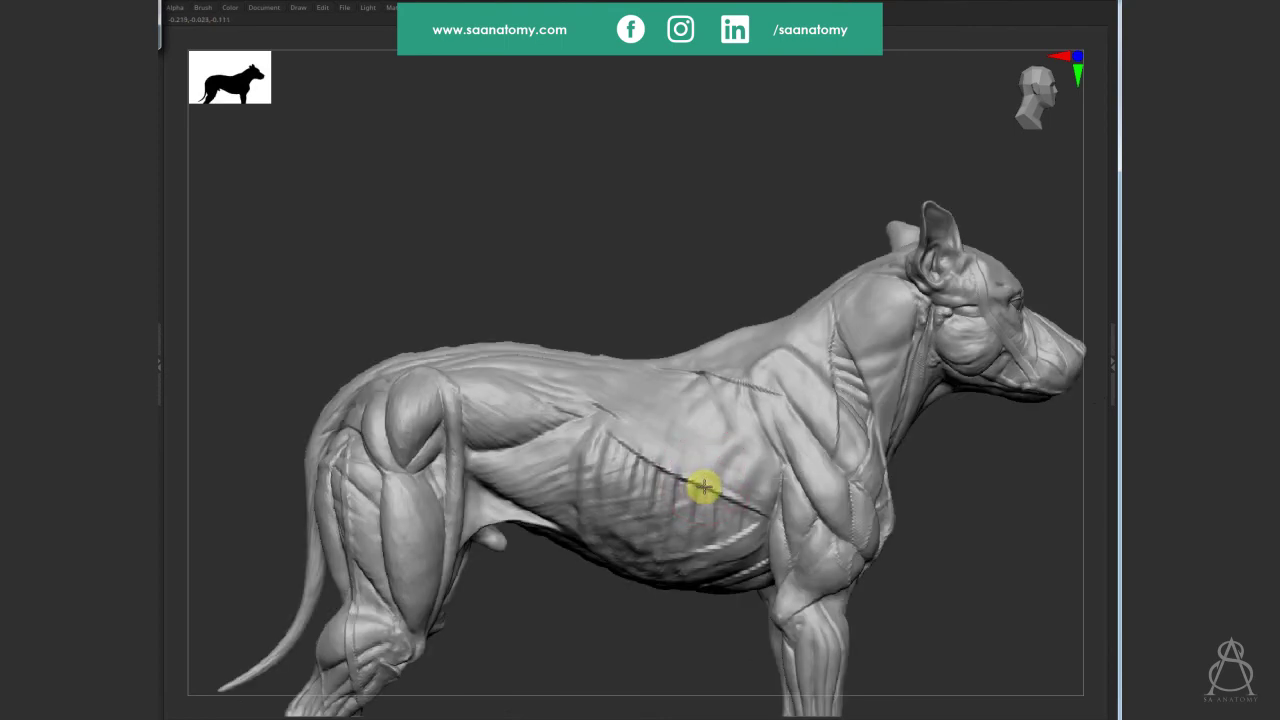
mouse_move(664, 467)
mouse_down()
mouse_move(723, 487)
mouse_move(619, 412)
mouse_move(769, 511)
mouse_move(742, 499)
mouse_up()
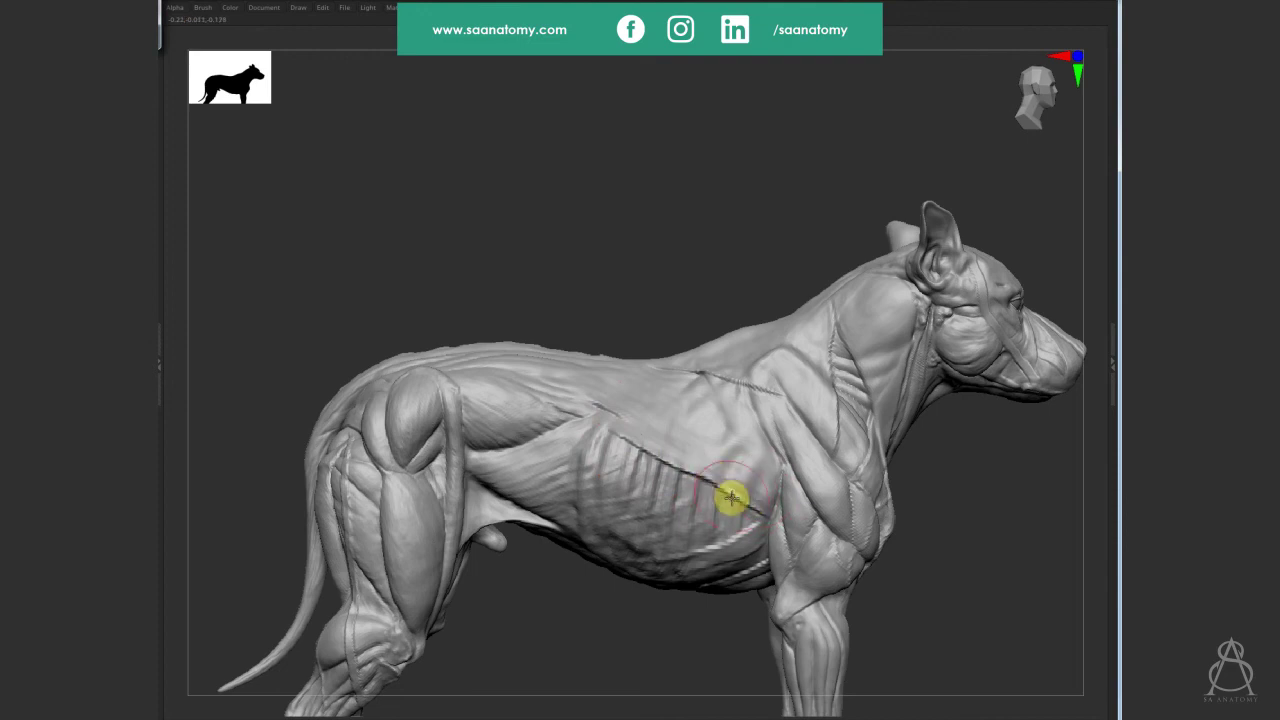
drag(655, 455, 750, 507)
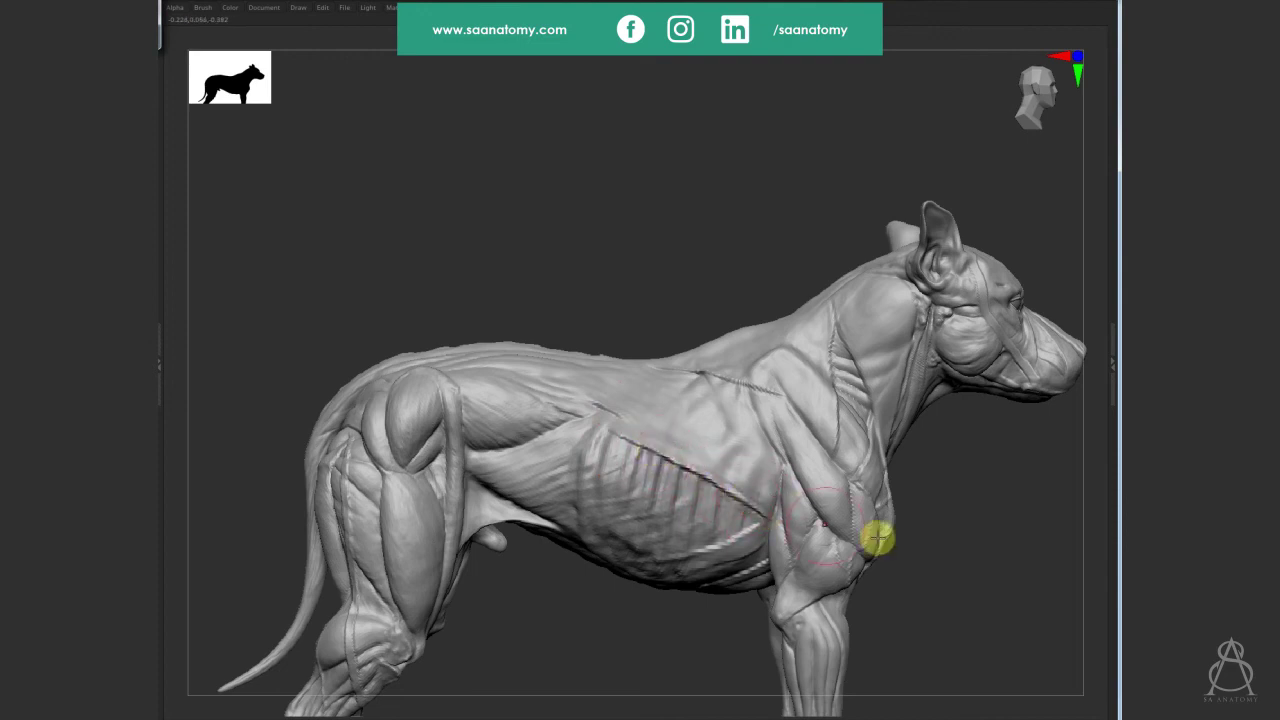
Zoom out, rotate to a side-on profile, and step the mesh up a subdivision level.
scroll(909, 586, down, 5)
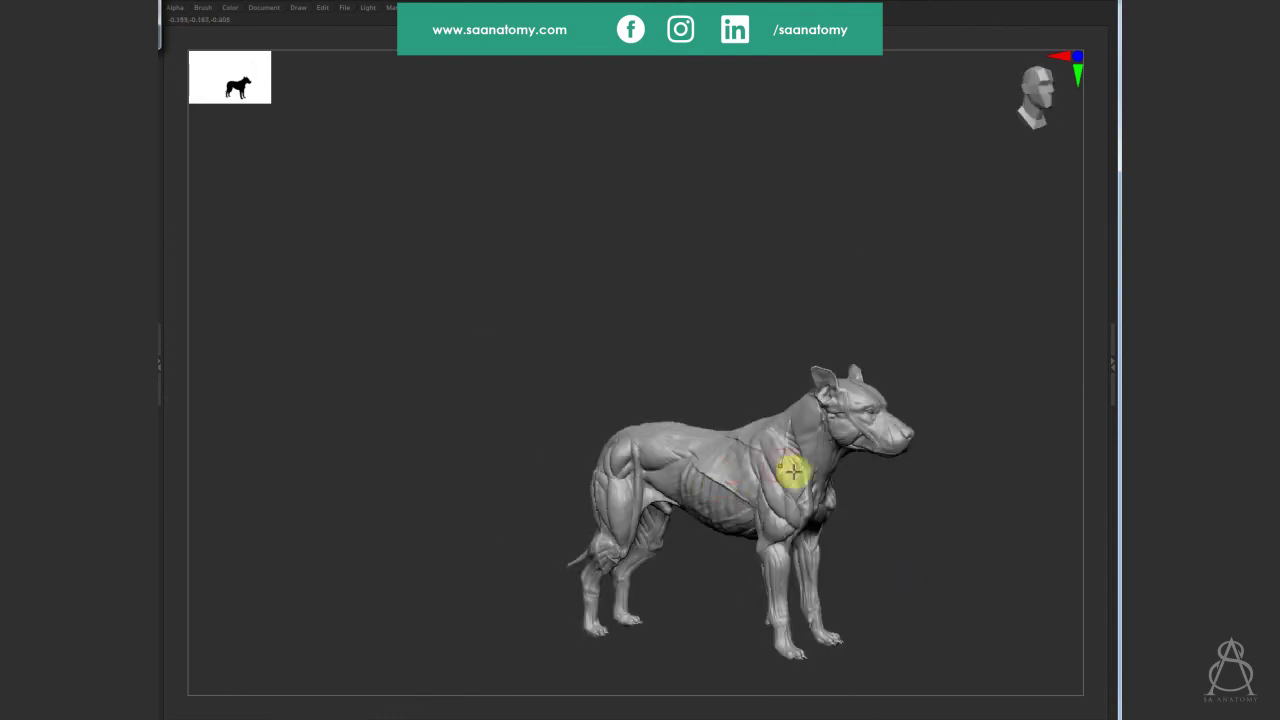
right_drag(791, 471, 723, 489)
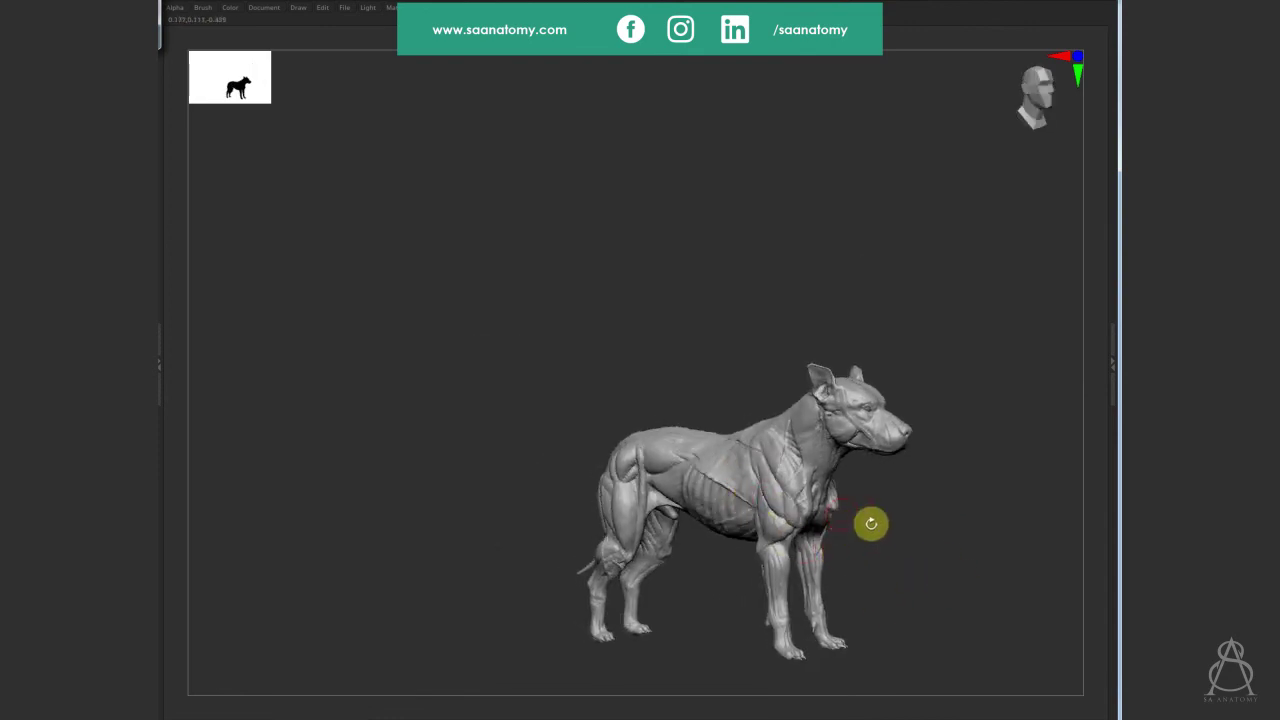
key(d)
right_drag(886, 546, 805, 535)
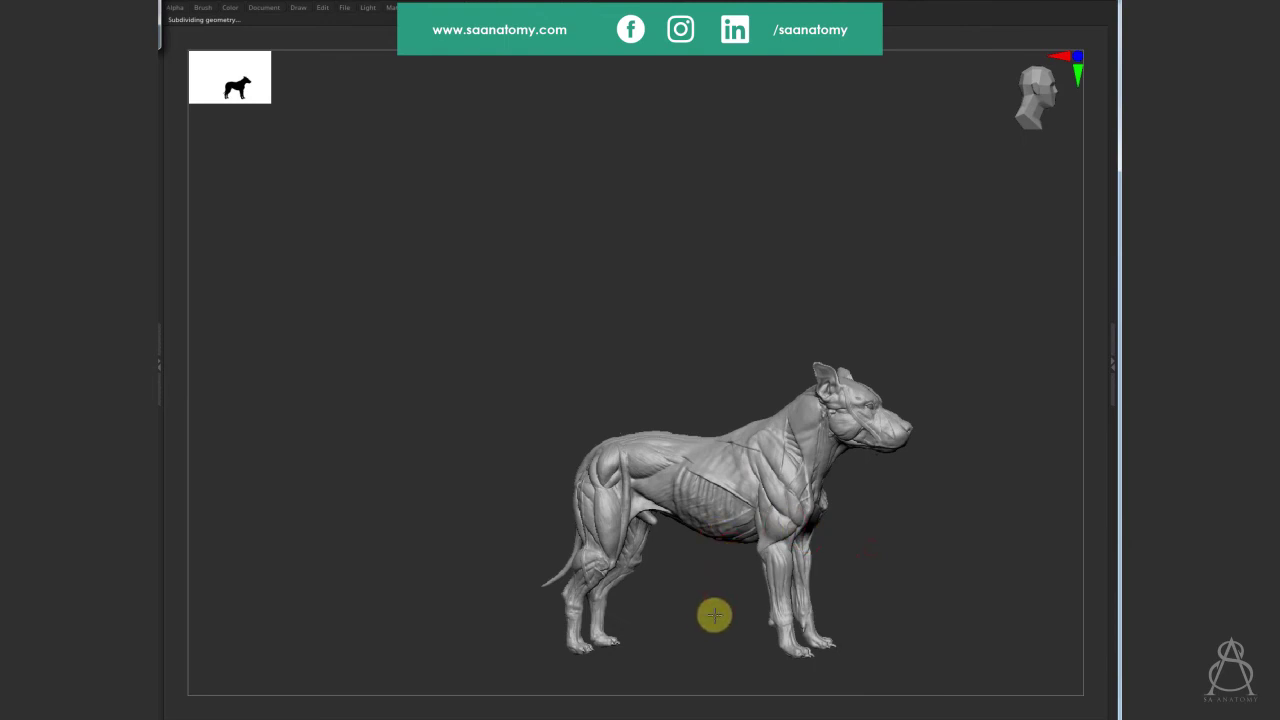
Rotate the dog further toward a side profile with the hind leg in view.
mouse_move(711, 611)
right_down()
mouse_move(927, 565)
mouse_move(926, 577)
mouse_move(858, 526)
right_up()
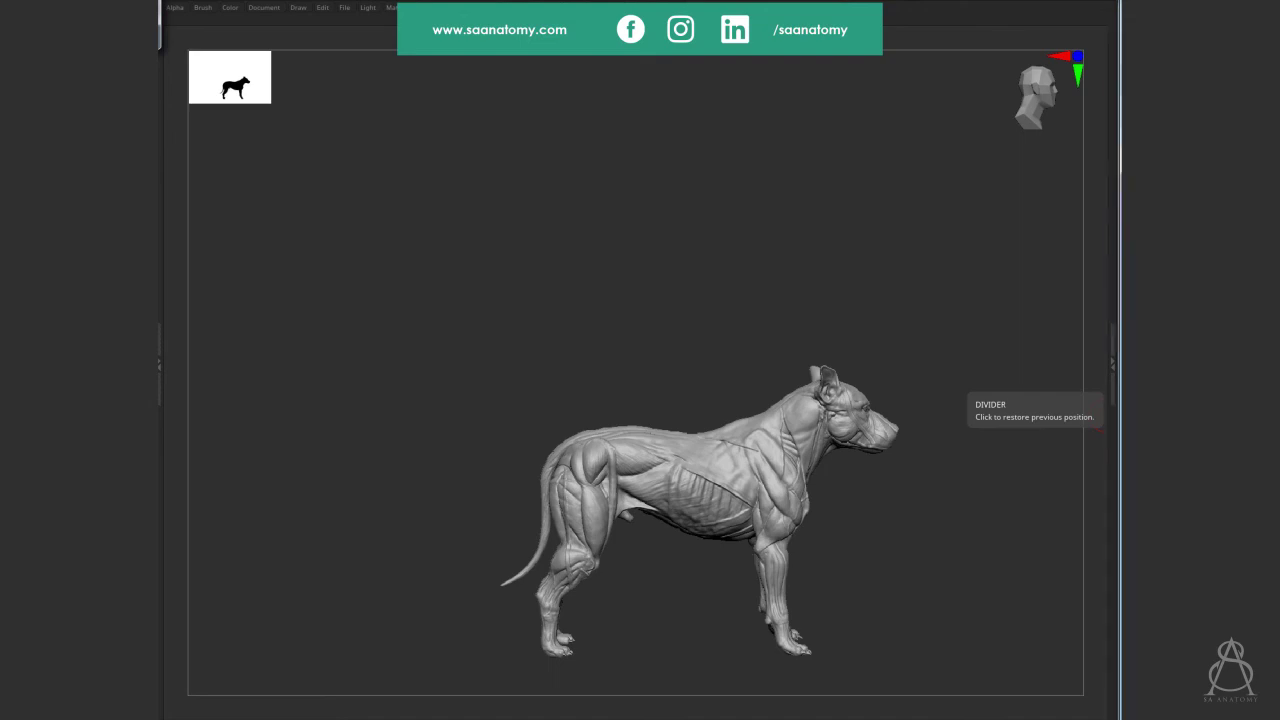
mouse_move(900, 597)
mouse_down()
mouse_move(767, 540)
mouse_move(838, 322)
mouse_up()
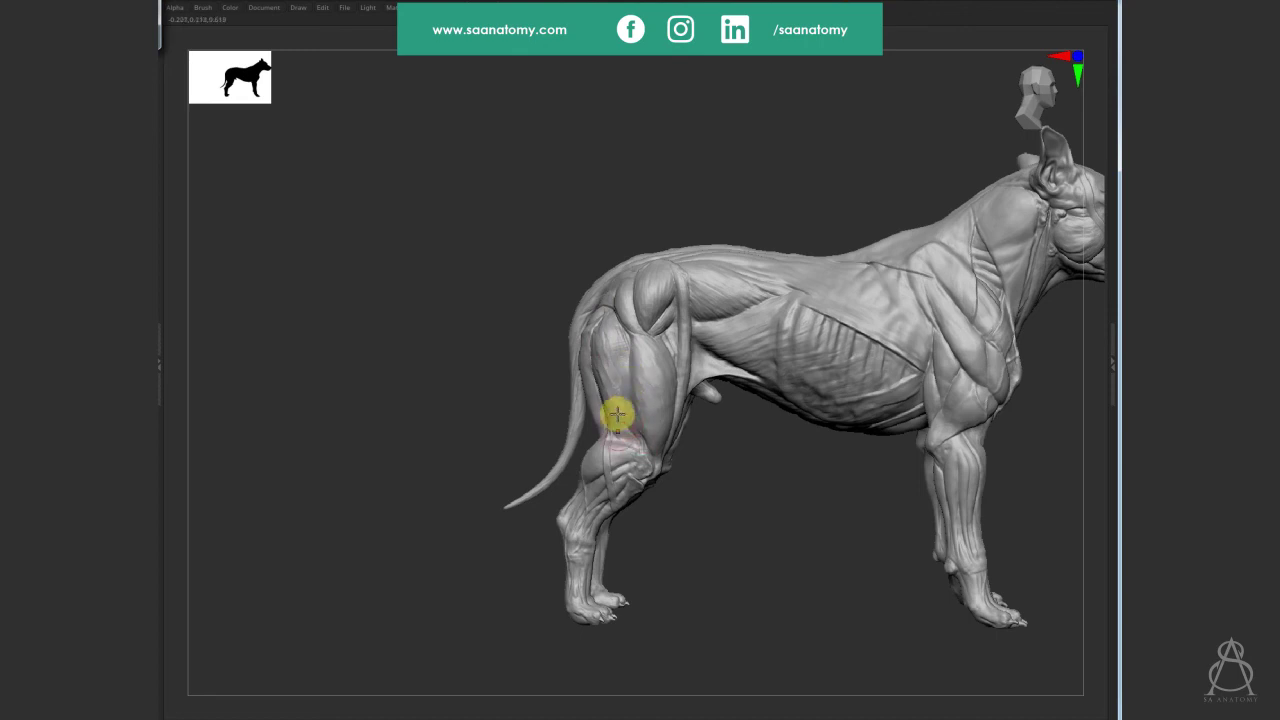
Orbit to a rear three-quarter view, change subdivision level, and sculpt thin strokes down the thigh.
drag(617, 488, 614, 473)
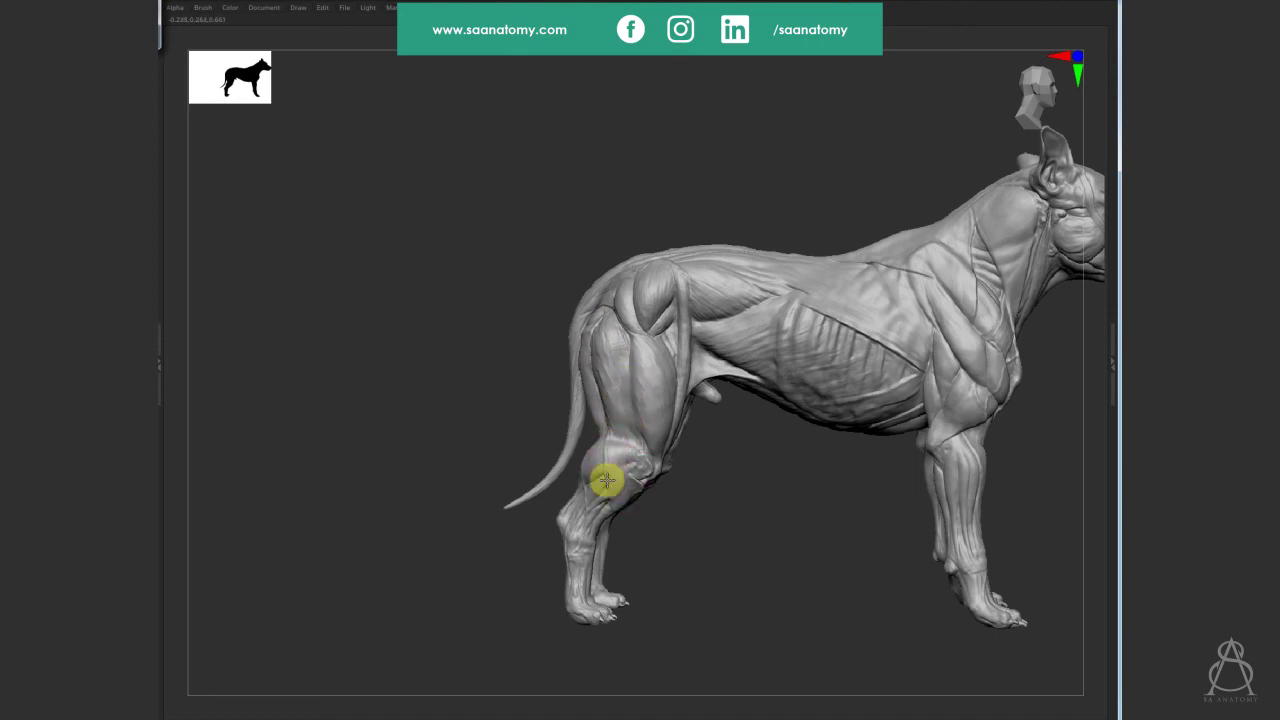
mouse_move(680, 520)
mouse_down()
mouse_move(703, 514)
mouse_move(587, 344)
mouse_up()
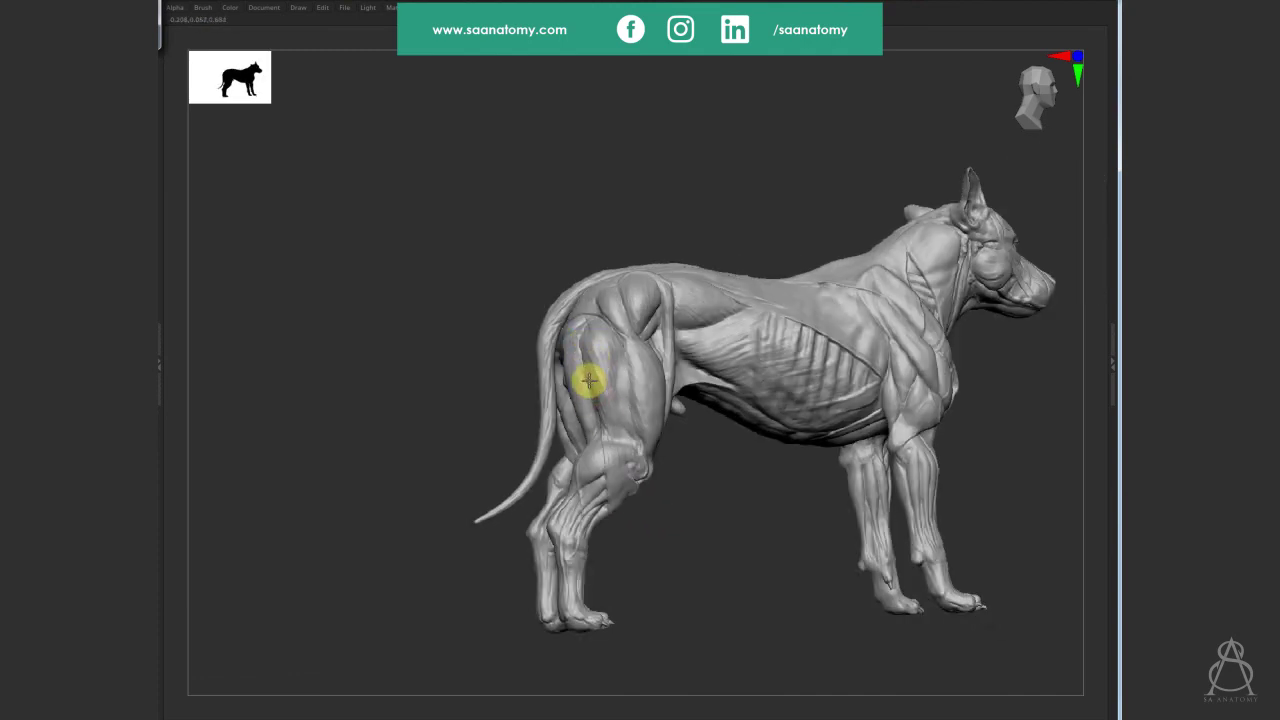
drag(746, 577, 595, 390)
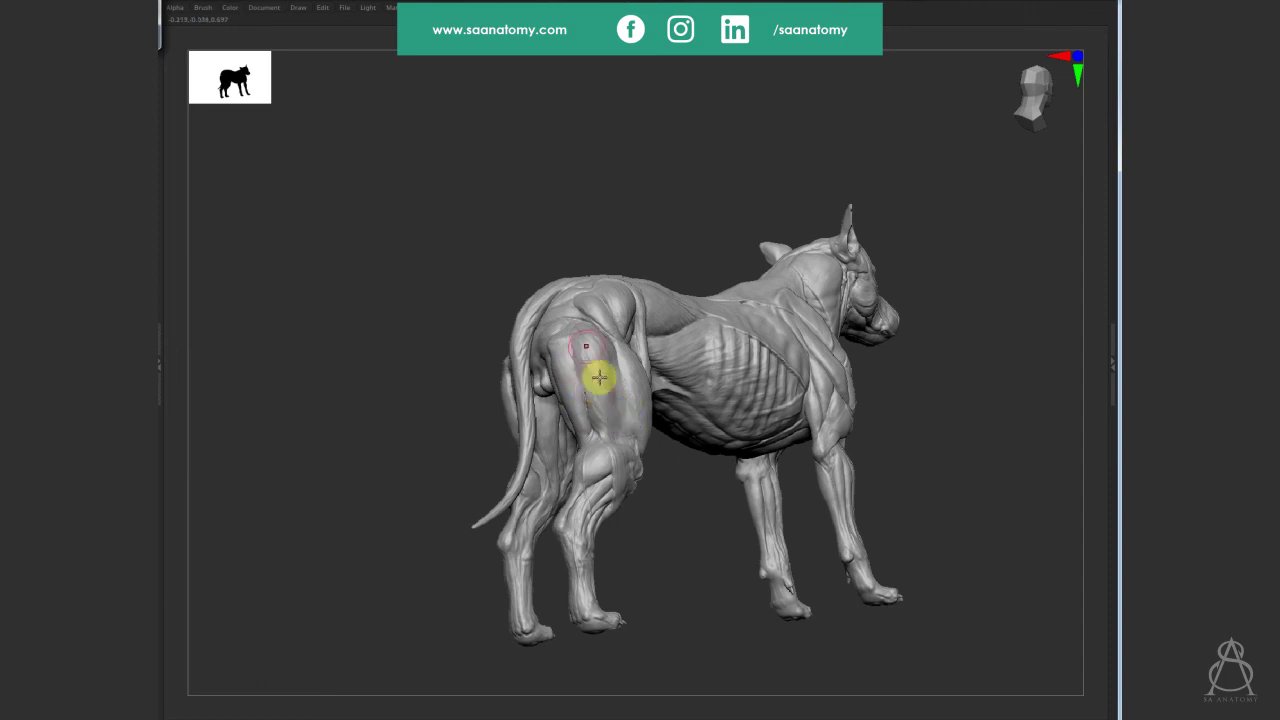
click(590, 375)
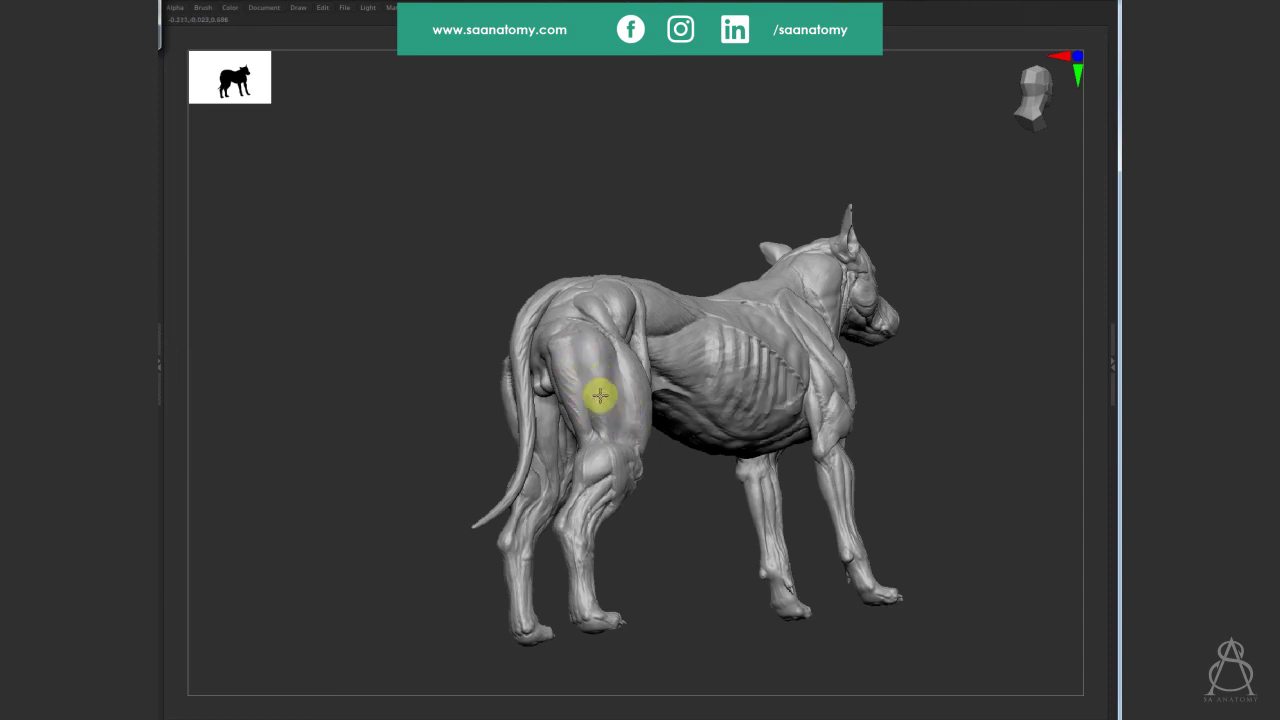
key(ctrl+d)
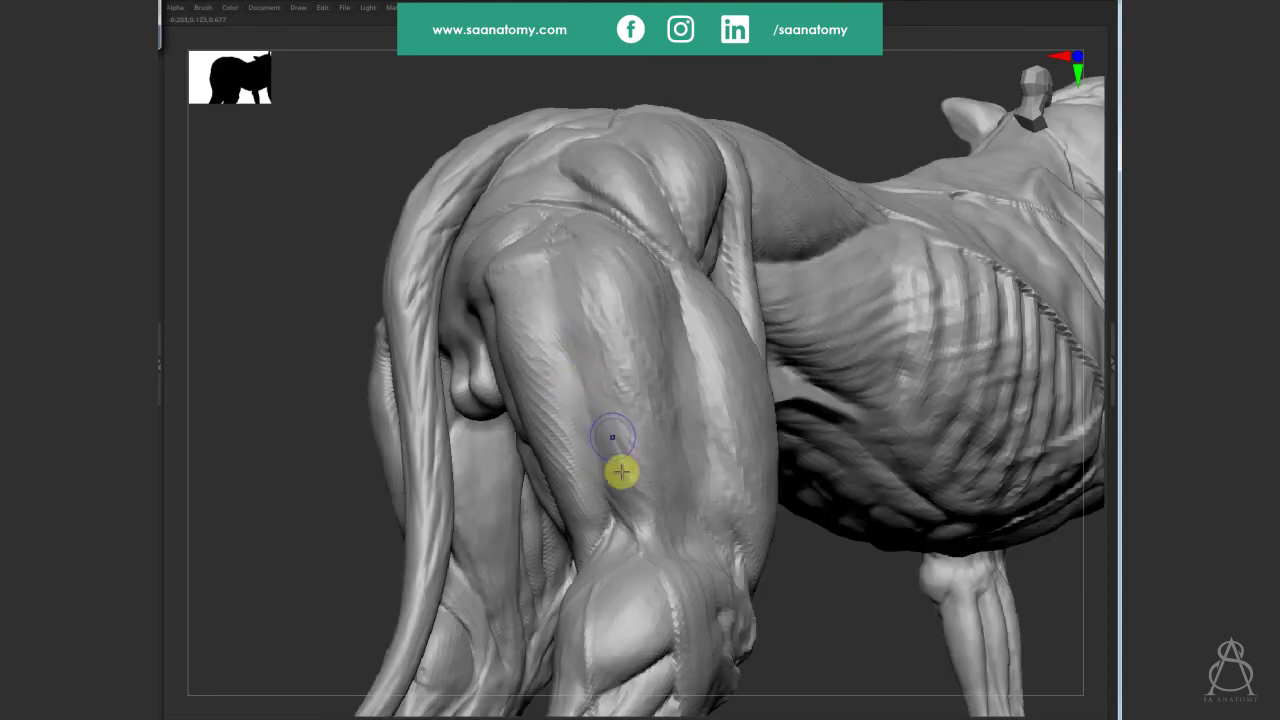
mouse_move(600, 468)
mouse_down()
mouse_move(594, 429)
mouse_move(606, 466)
mouse_up()
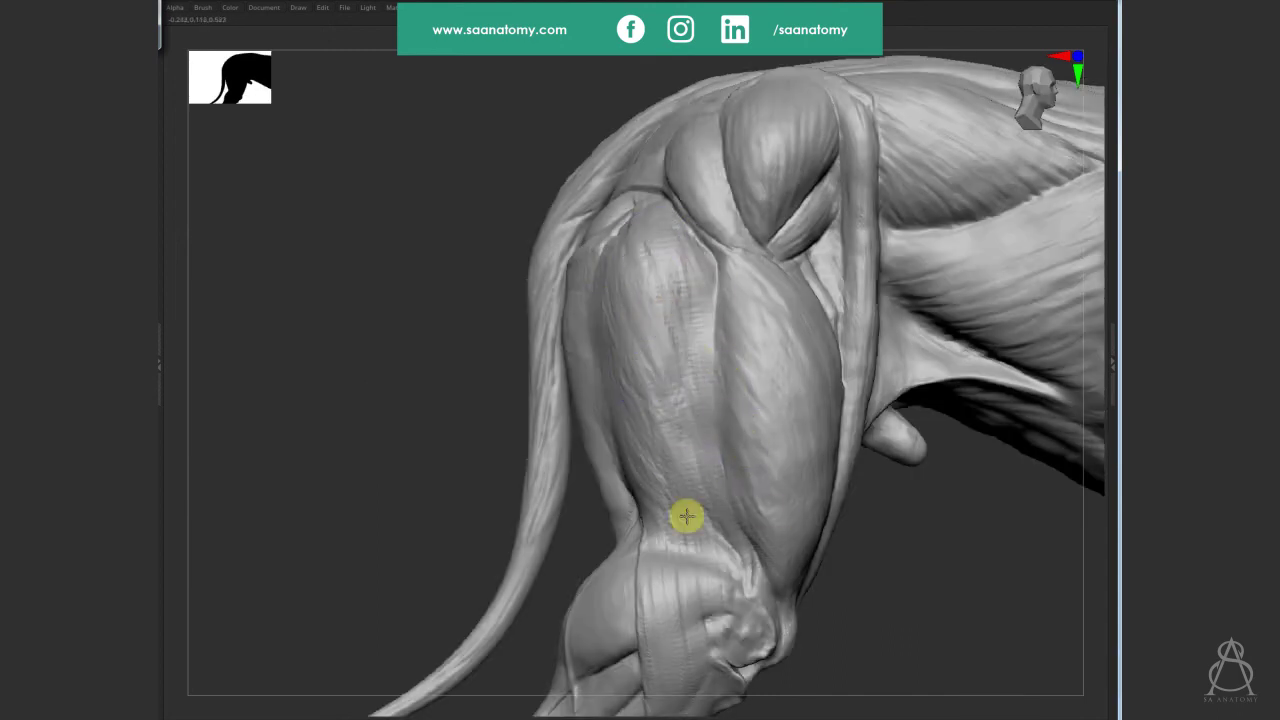
mouse_move(695, 385)
mouse_down()
mouse_move(684, 465)
mouse_move(686, 449)
mouse_up()
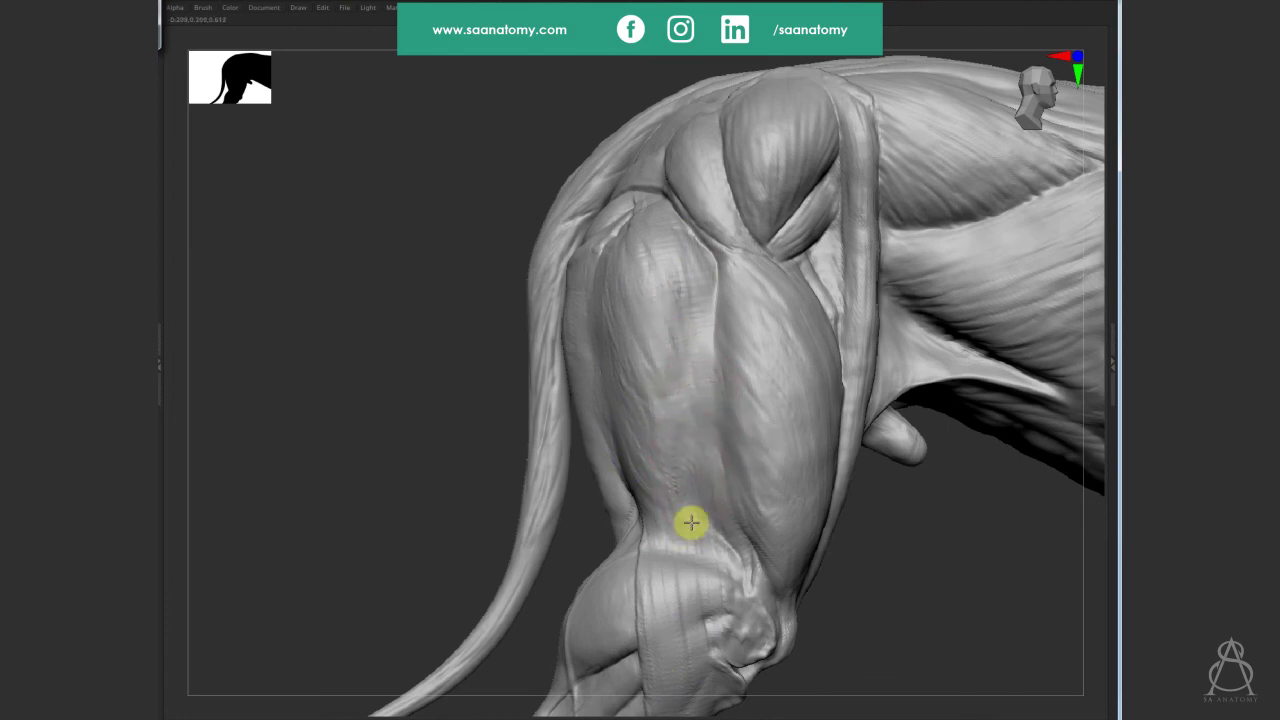
mouse_move(691, 522)
mouse_down()
mouse_move(653, 430)
mouse_move(676, 445)
mouse_move(674, 420)
mouse_up()
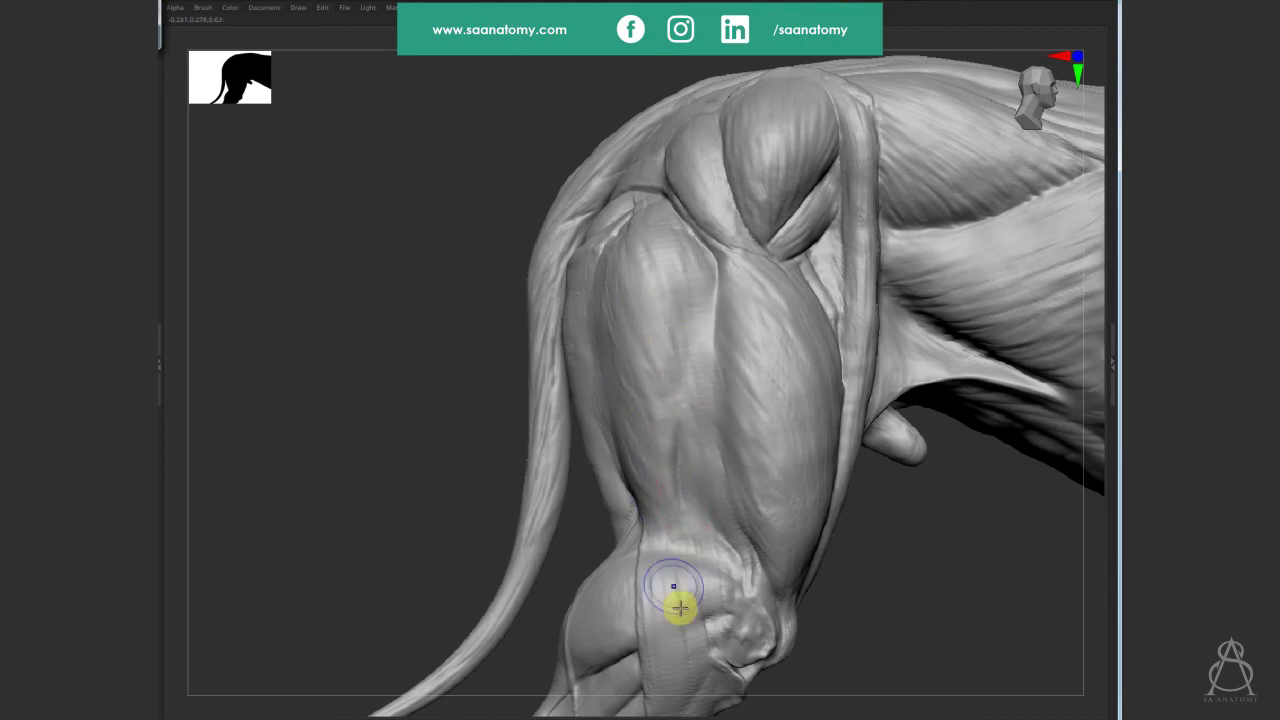
right_drag(680, 608, 620, 423)
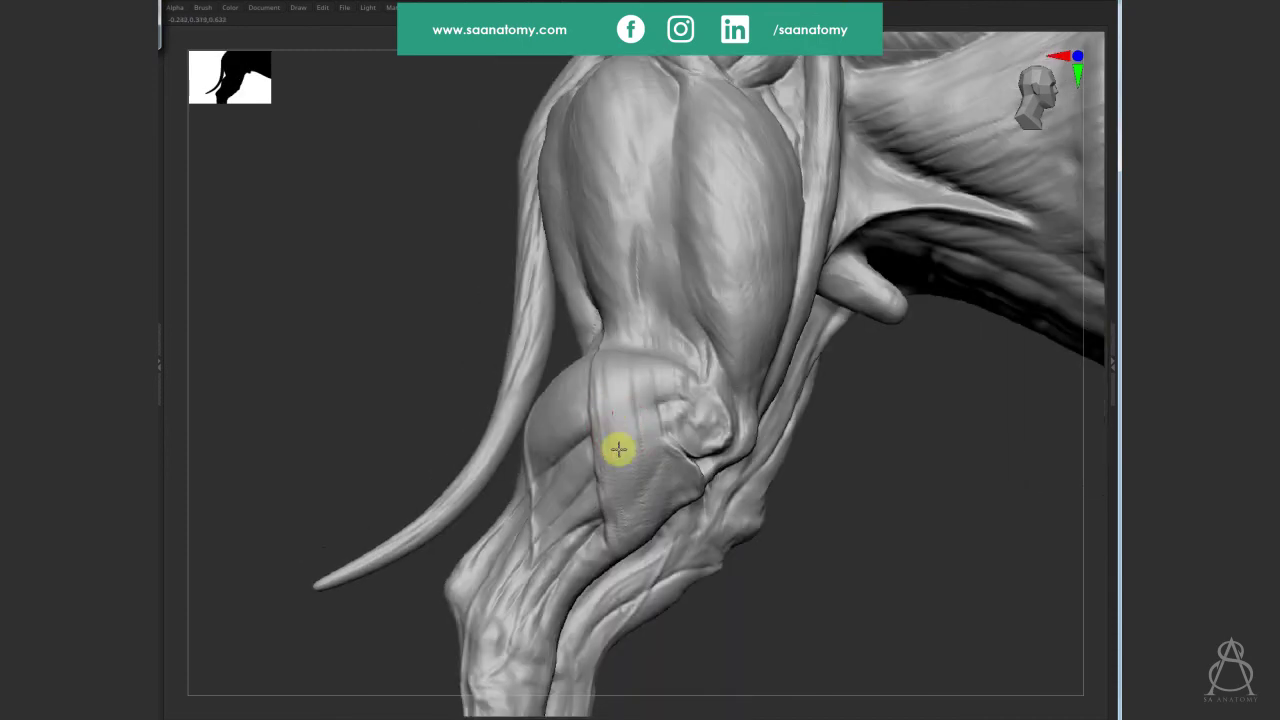
Smooth the knee, the thigh's muscle border, and the vertical thigh crease, resizing the brush as needed.
drag(617, 390, 608, 471)
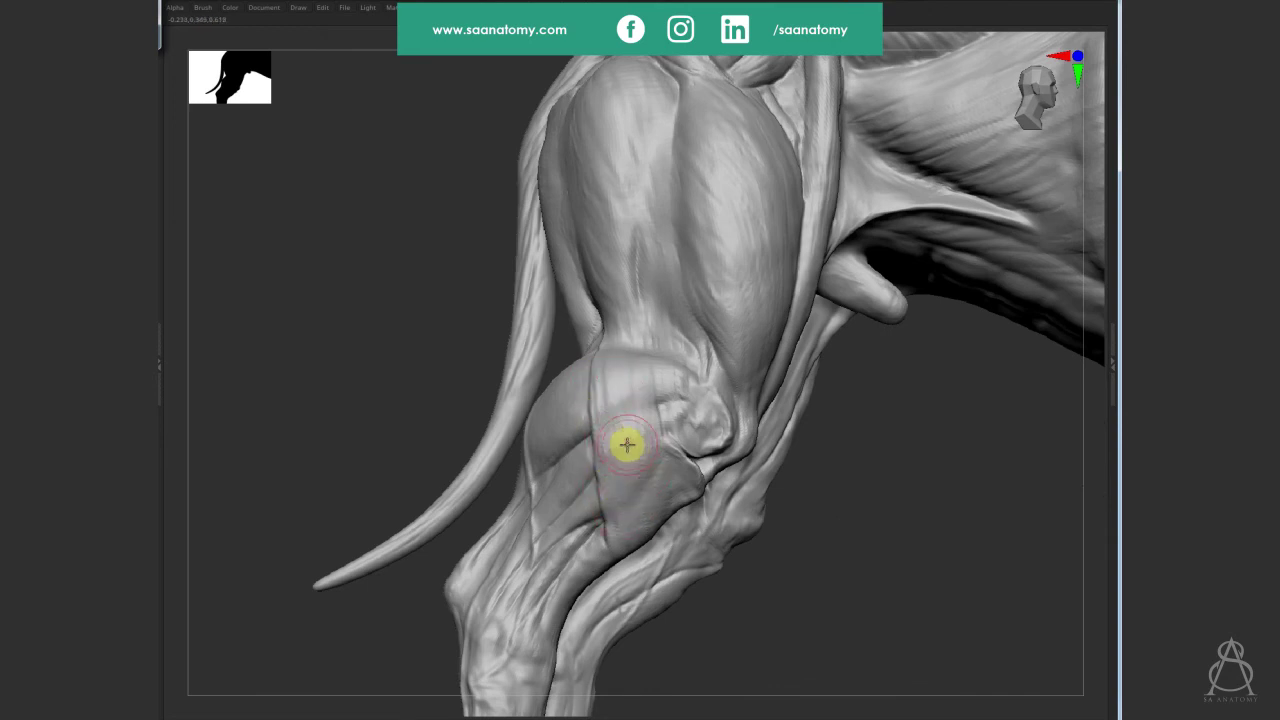
key(s)
mouse_move(608, 399)
mouse_down()
mouse_move(629, 400)
mouse_move(663, 486)
mouse_move(637, 523)
mouse_move(617, 432)
mouse_up()
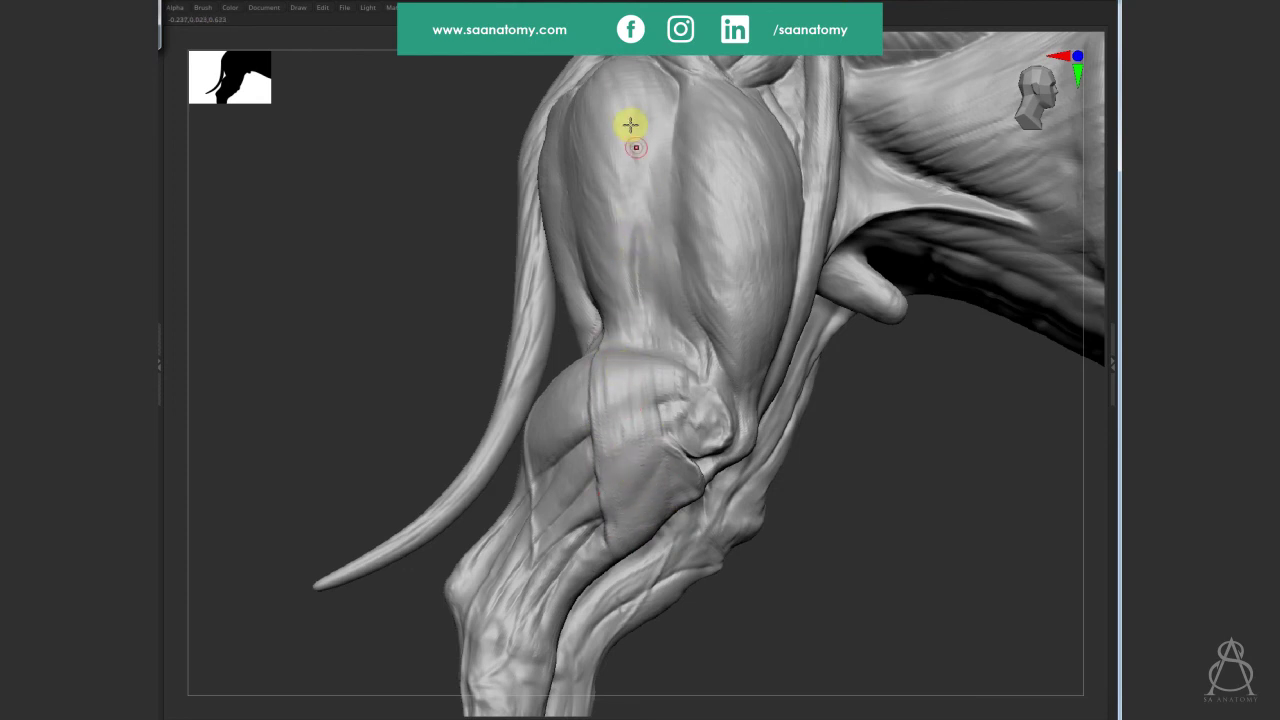
mouse_move(608, 209)
right_down()
mouse_move(634, 377)
mouse_move(703, 363)
mouse_move(617, 212)
right_up()
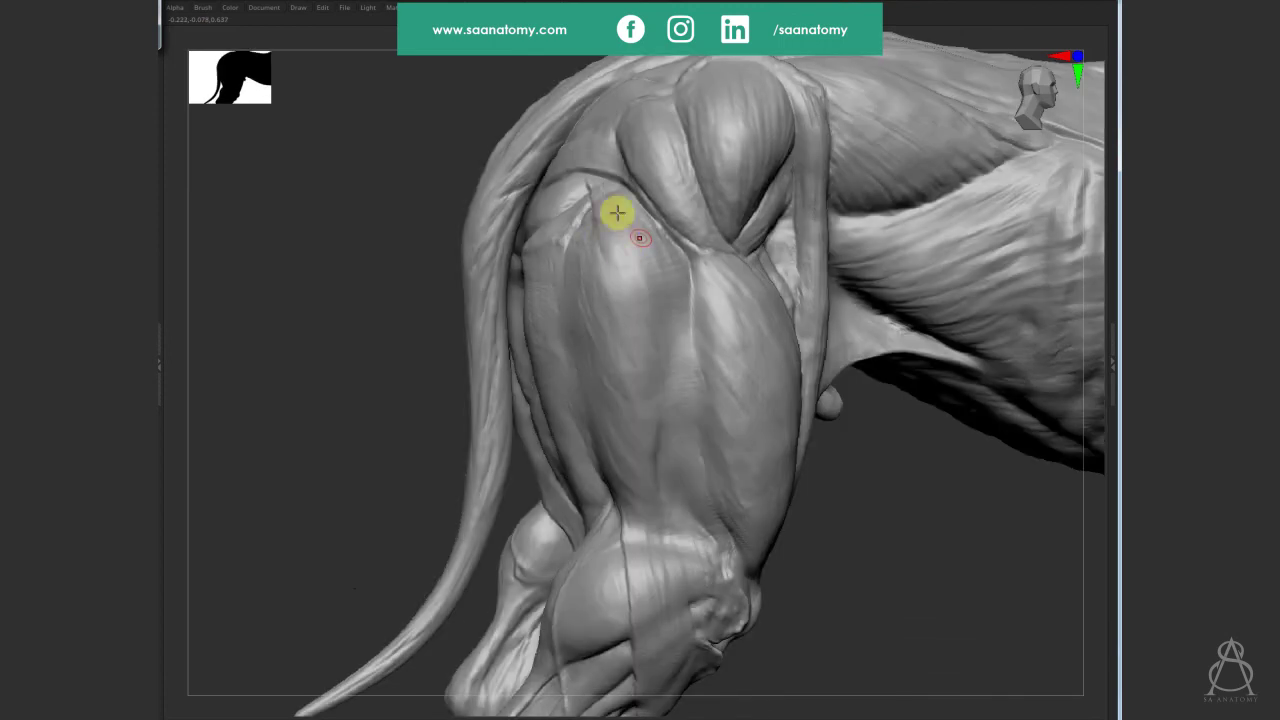
mouse_move(606, 226)
mouse_down()
mouse_move(643, 337)
mouse_move(703, 302)
mouse_up()
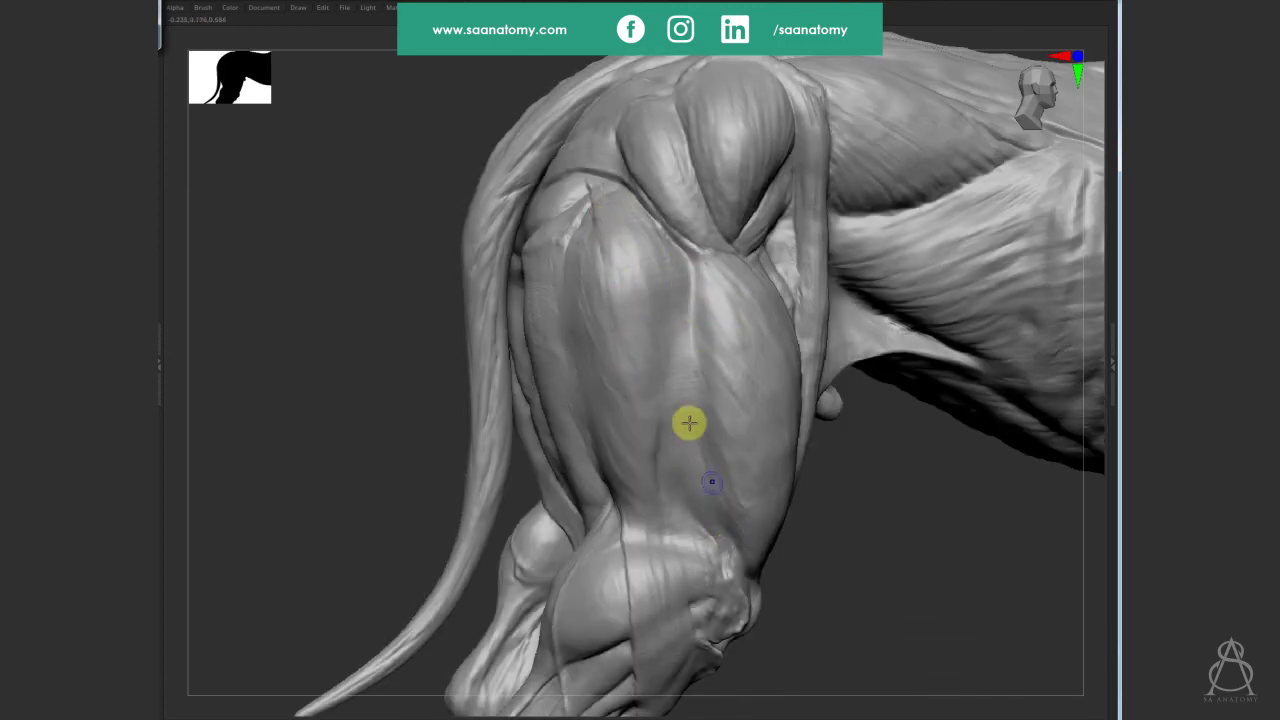
key(s)
drag(714, 354, 694, 297)
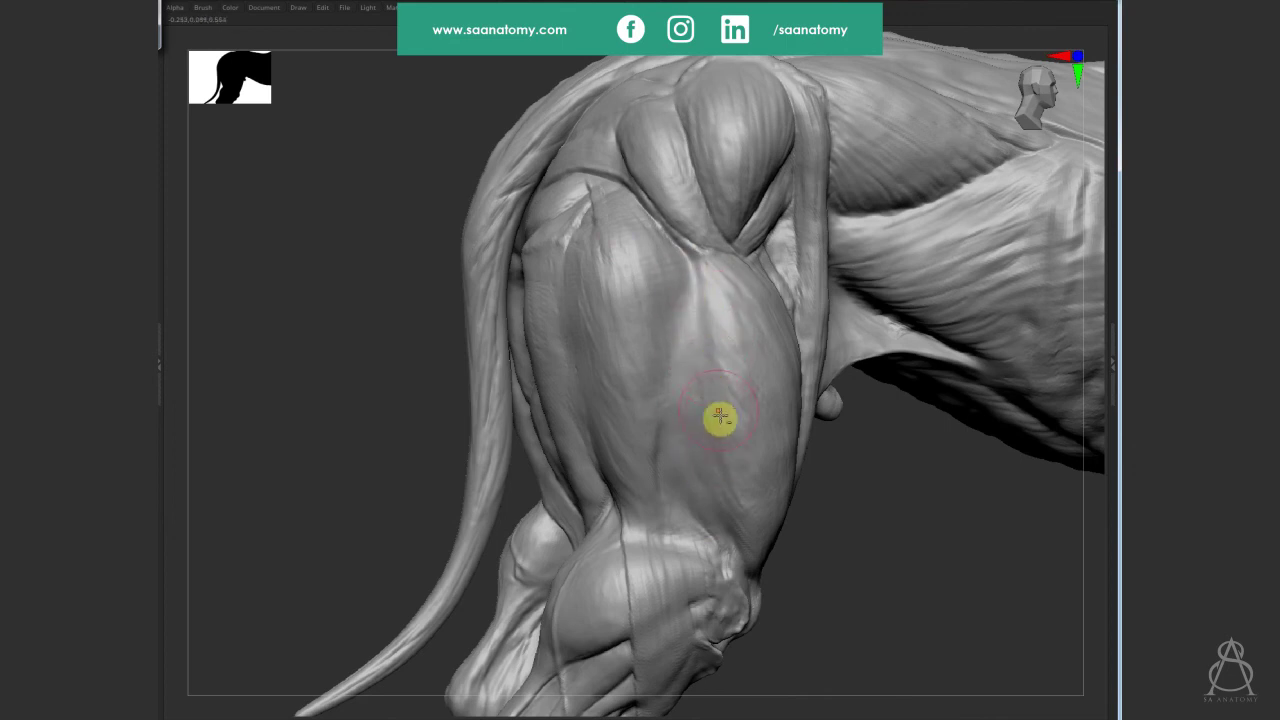
mouse_move(717, 306)
mouse_down()
mouse_move(746, 337)
mouse_move(757, 437)
mouse_move(740, 354)
mouse_move(757, 389)
mouse_move(723, 486)
mouse_move(746, 545)
mouse_move(716, 289)
mouse_up()
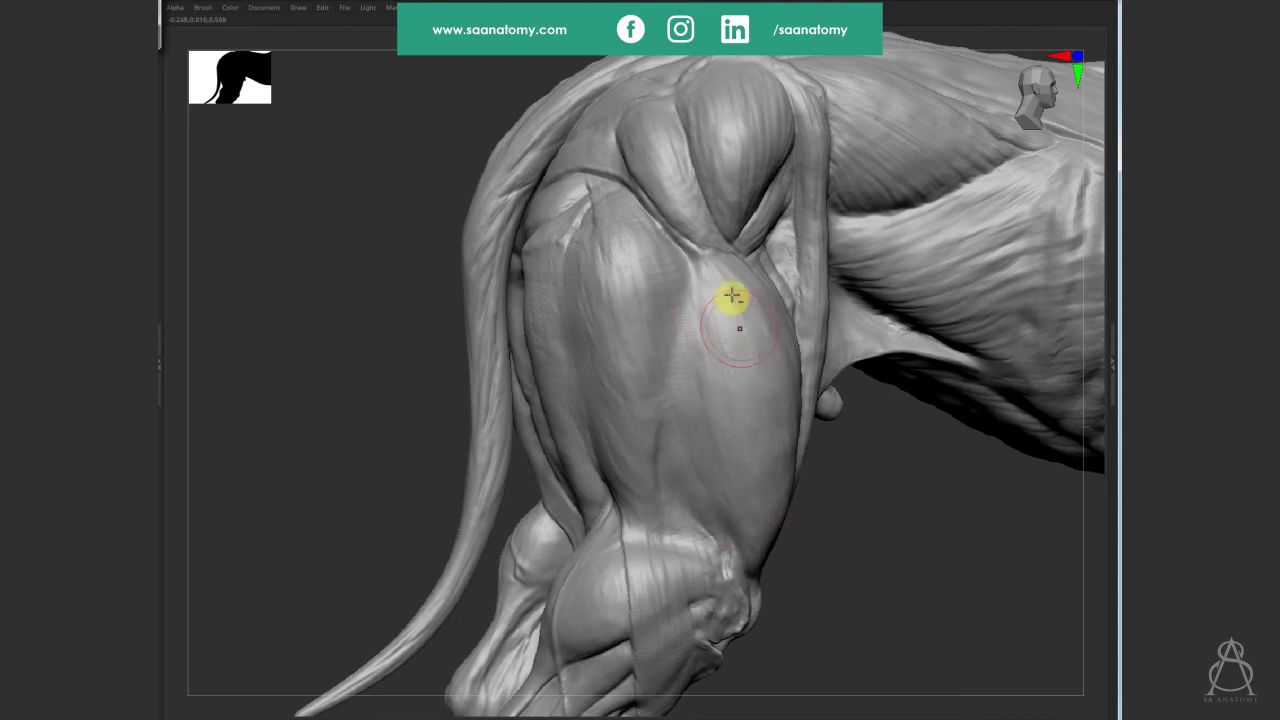
mouse_move(720, 400)
right_down()
mouse_move(651, 303)
mouse_move(674, 271)
mouse_move(657, 221)
right_up()
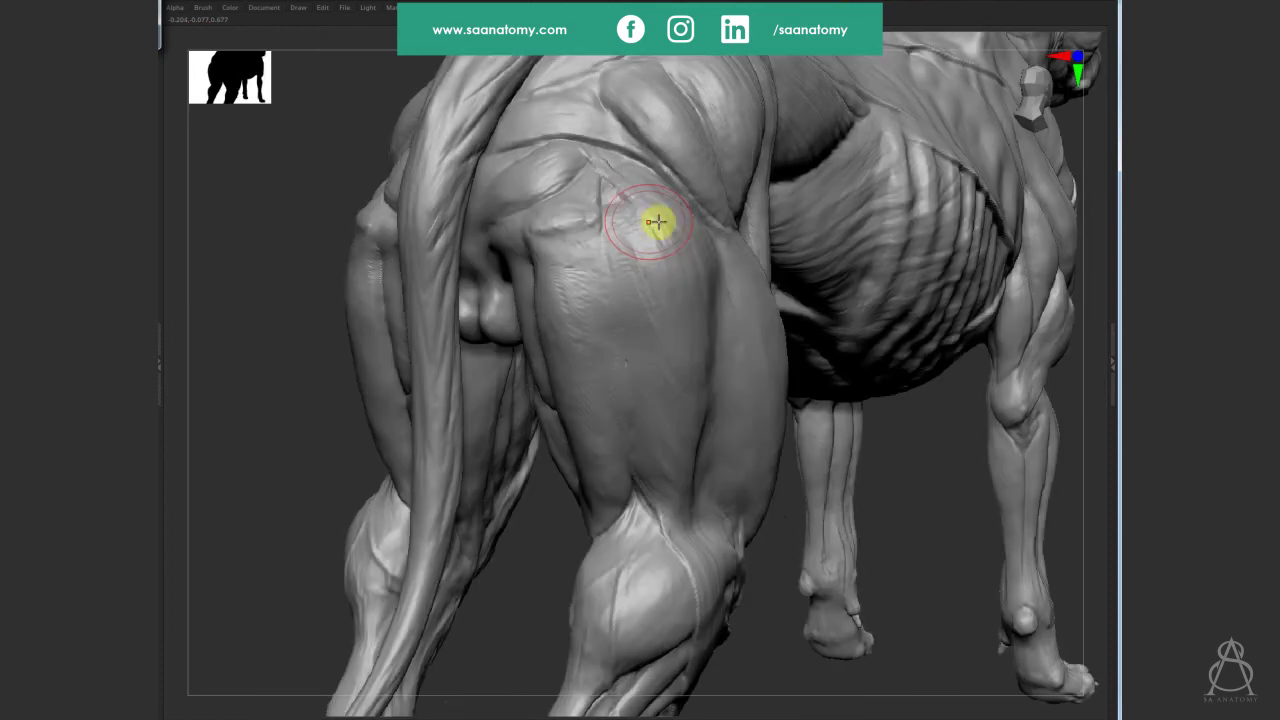
Smooth the back of the hind thigh and zoom in on the hindquarters from a rear three-quarter view.
mouse_move(657, 221)
mouse_down()
mouse_move(640, 269)
mouse_move(669, 429)
mouse_move(683, 376)
mouse_up()
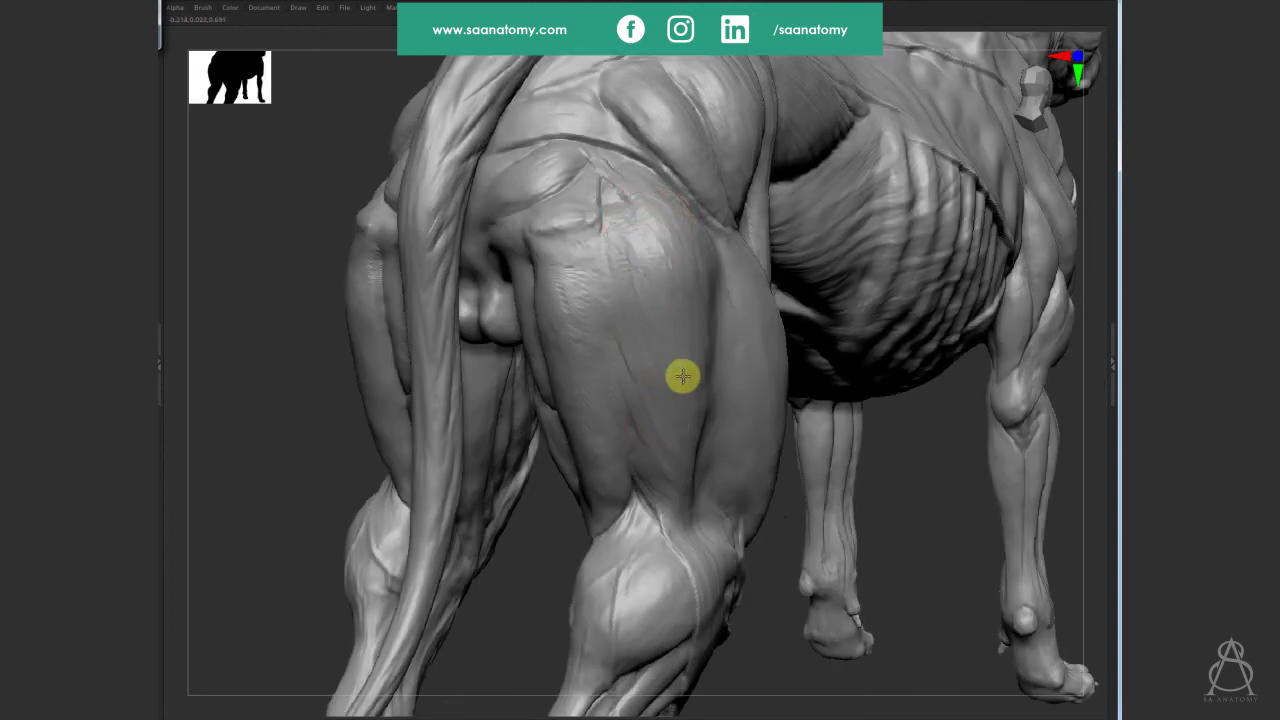
mouse_move(606, 377)
right_down()
mouse_move(540, 486)
mouse_move(912, 474)
mouse_move(851, 571)
mouse_move(900, 574)
mouse_move(942, 556)
right_up()
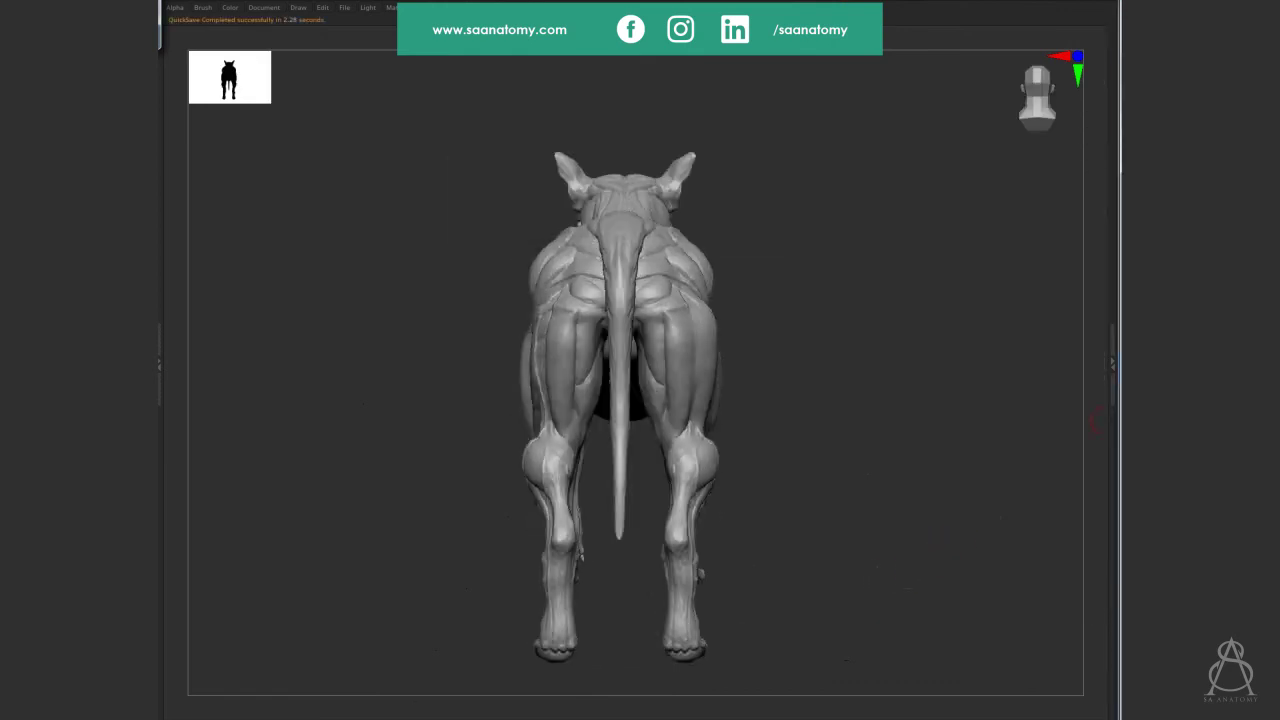
mouse_move(829, 420)
right_down()
mouse_move(686, 406)
mouse_move(951, 294)
right_up()
ctrl+right_drag(749, 320, 683, 357)
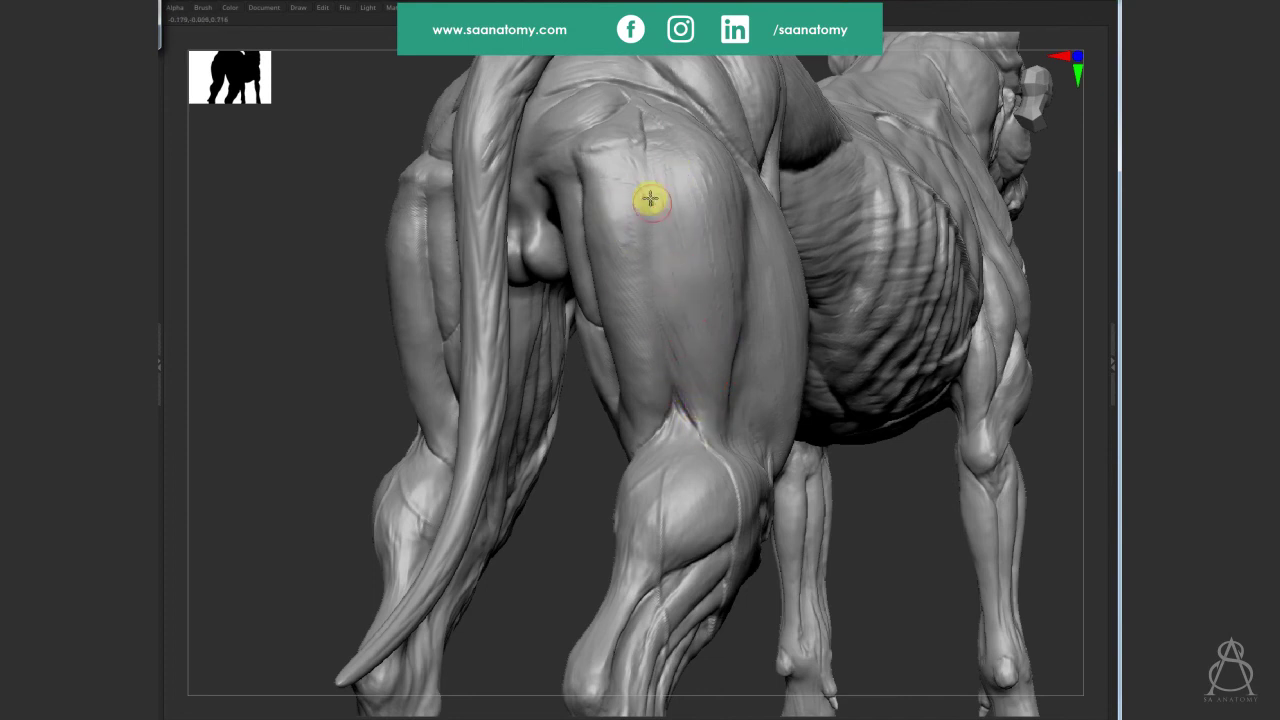
Carve muscle striations down the hind thigh, then drop a subdivision level and zoom out.
key(s)
drag(656, 190, 692, 361)
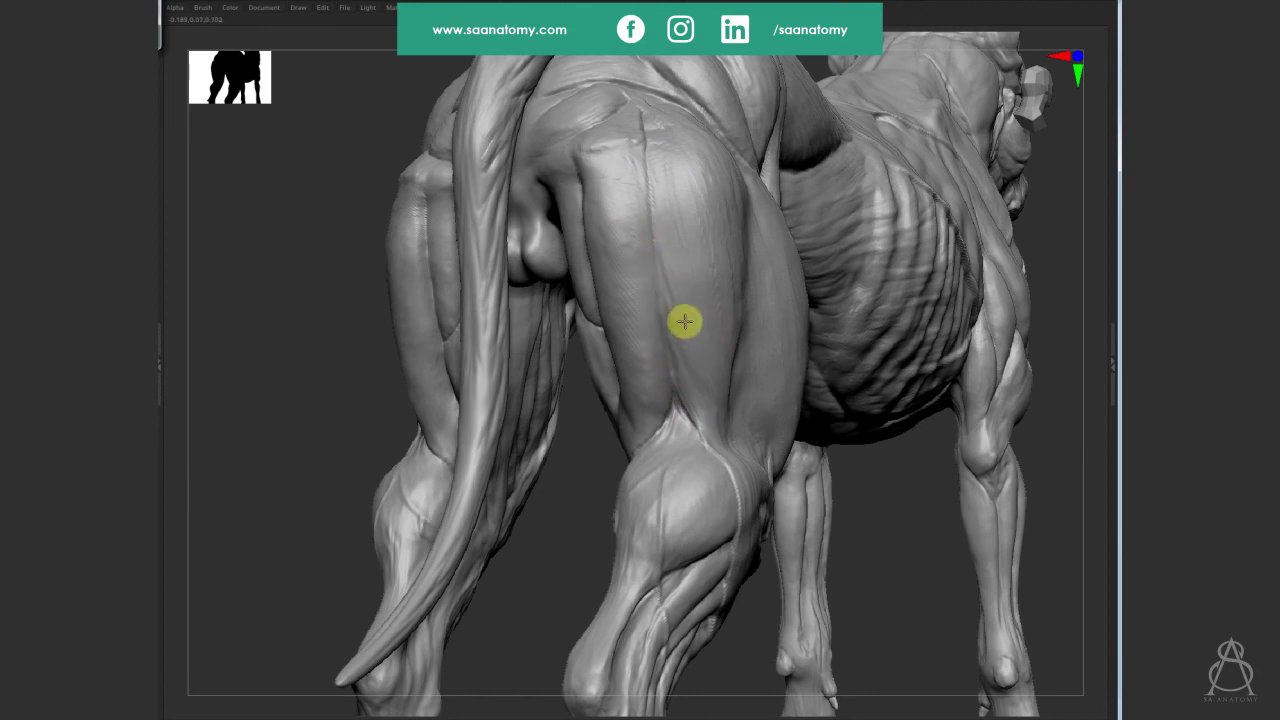
key(shift+d)
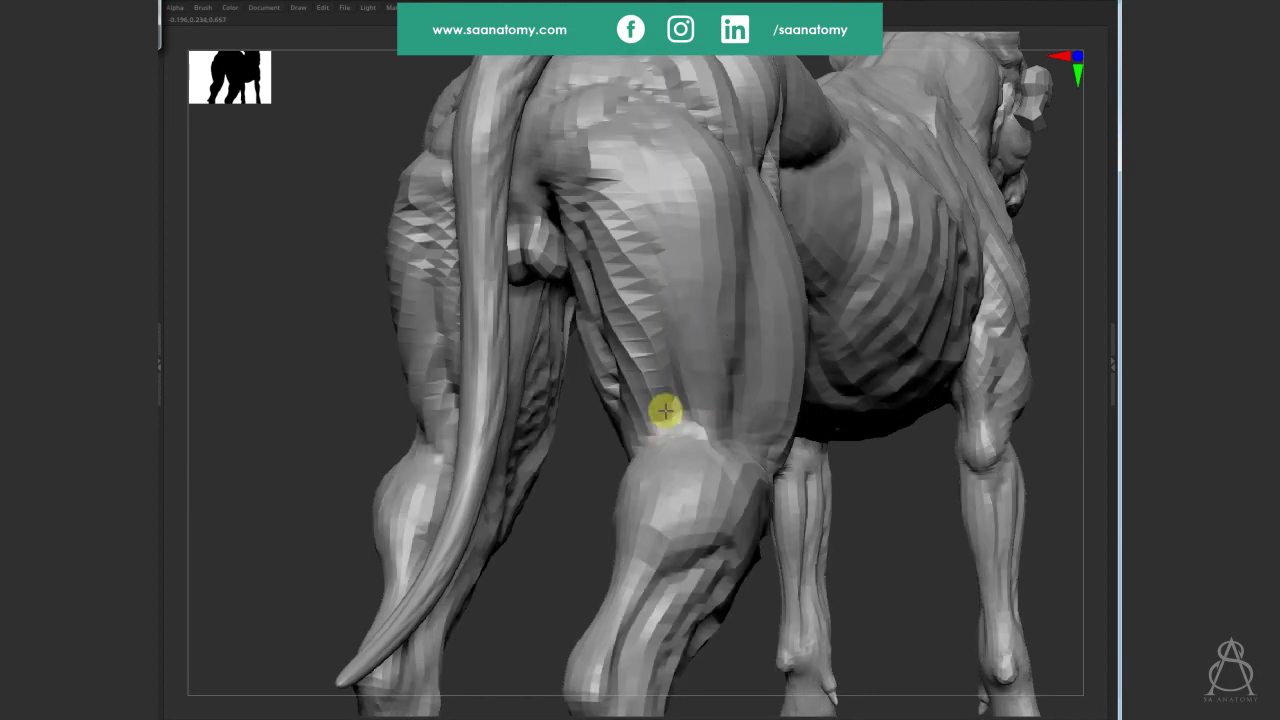
scroll(705, 428, up, 3)
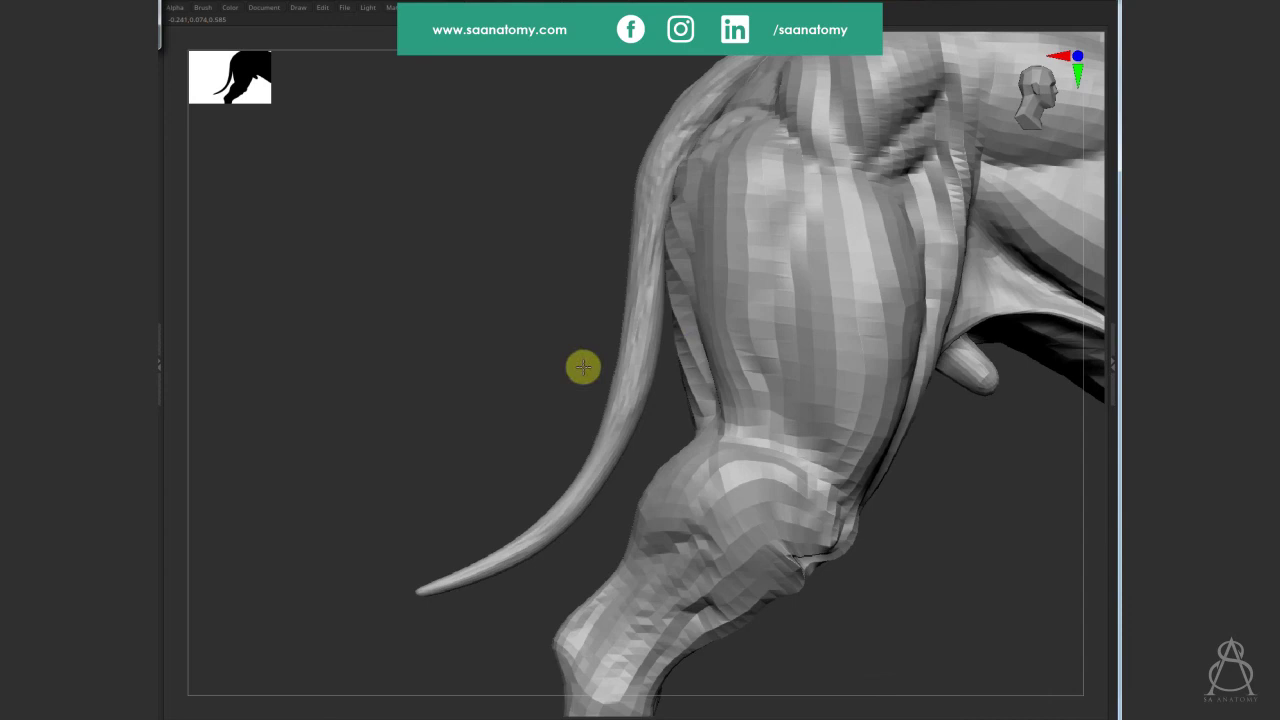
mouse_move(583, 366)
mouse_down()
mouse_move(914, 546)
mouse_move(771, 529)
mouse_move(803, 526)
mouse_move(766, 534)
mouse_move(777, 581)
mouse_move(980, 586)
mouse_move(886, 594)
mouse_move(938, 524)
mouse_up()
Return to the side view and save the project, overwriting the existing file.
key(ctrl+t)
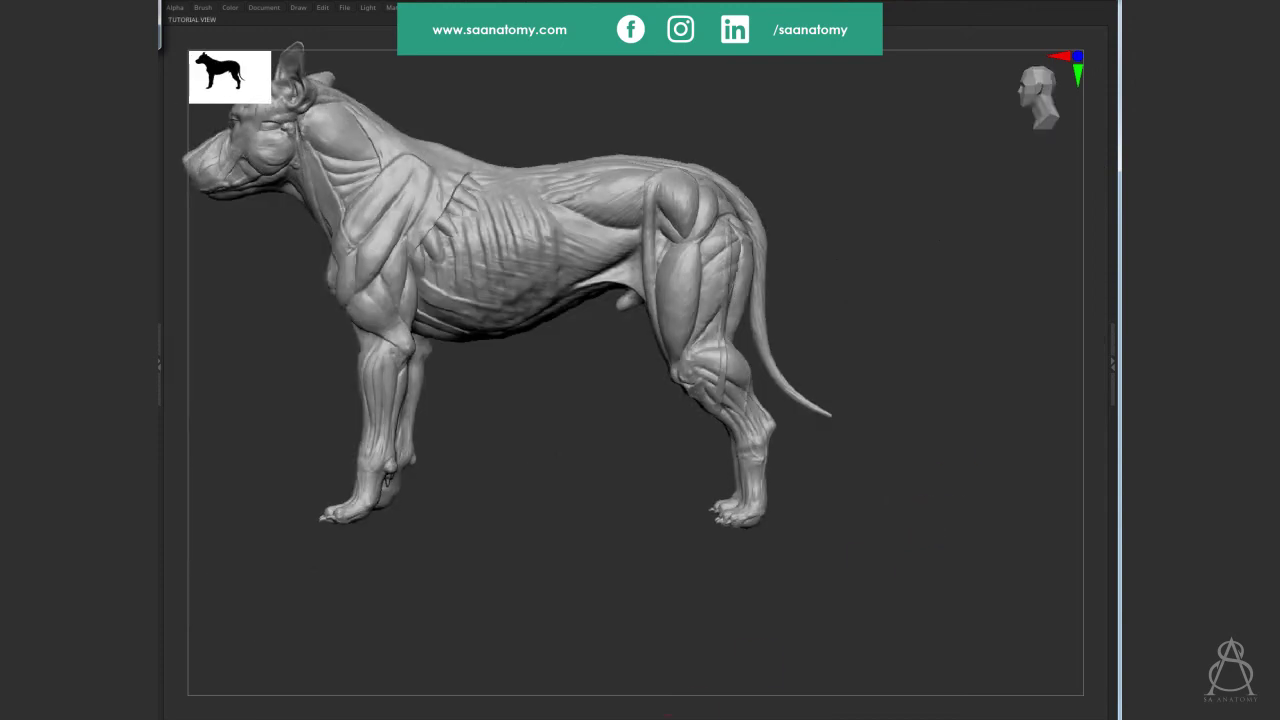
mouse_move(927, 321)
mouse_down()
mouse_move(934, 346)
mouse_move(900, 354)
mouse_move(929, 354)
mouse_up()
key(ctrl+t)
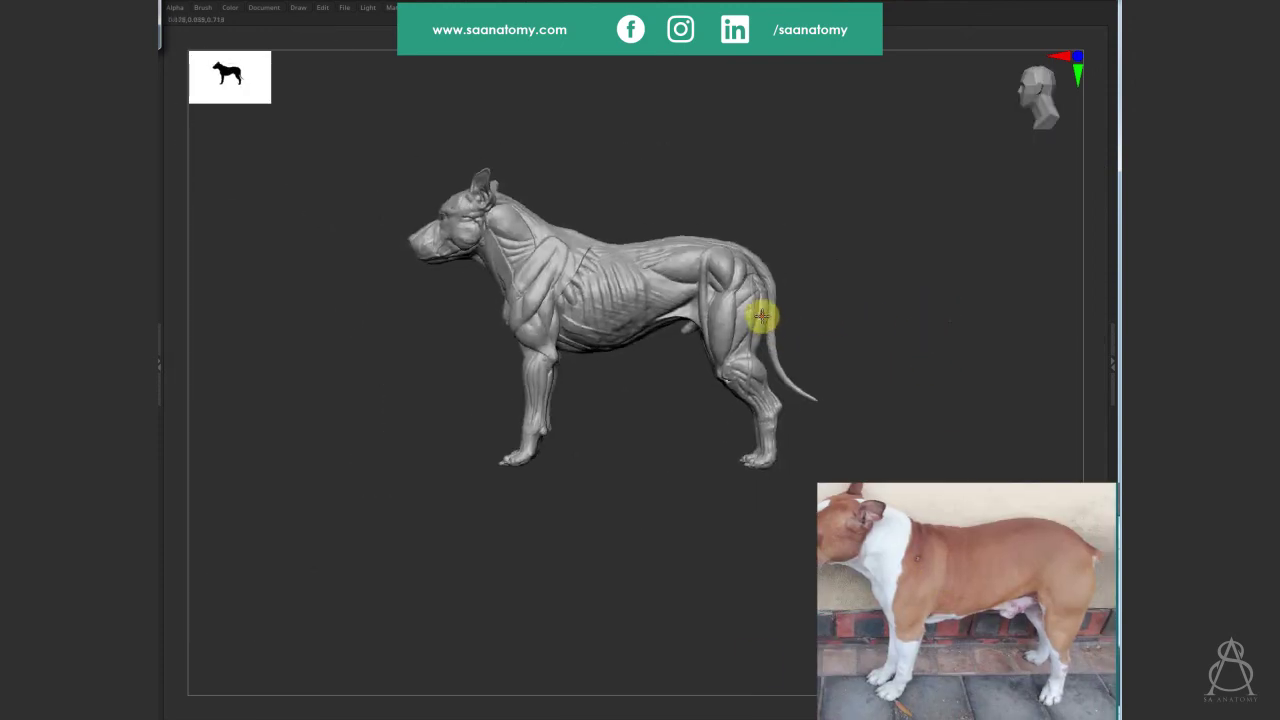
key(ctrl+s)
key(Return)
click(806, 364)
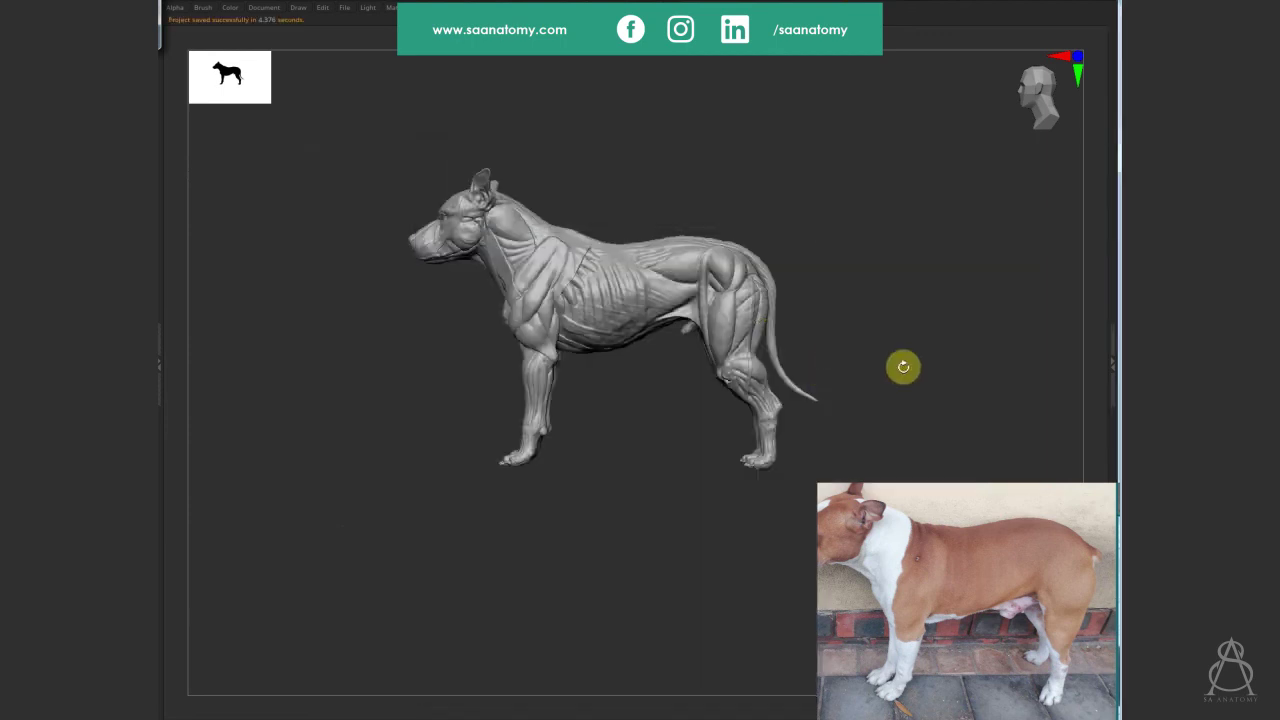
Rotate and tilt the view to look down on the dog from a new angle.
mouse_move(908, 306)
mouse_down()
mouse_move(917, 323)
mouse_move(875, 294)
mouse_move(886, 316)
mouse_up()
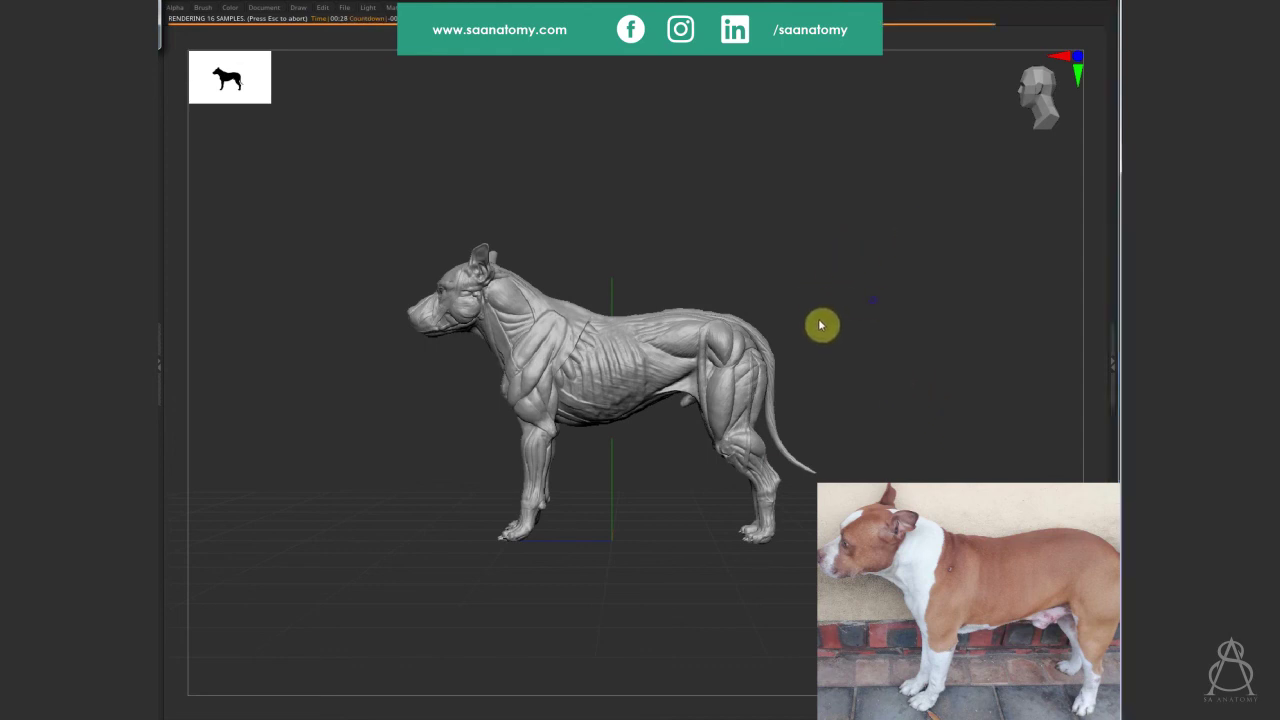
drag(863, 343, 868, 354)
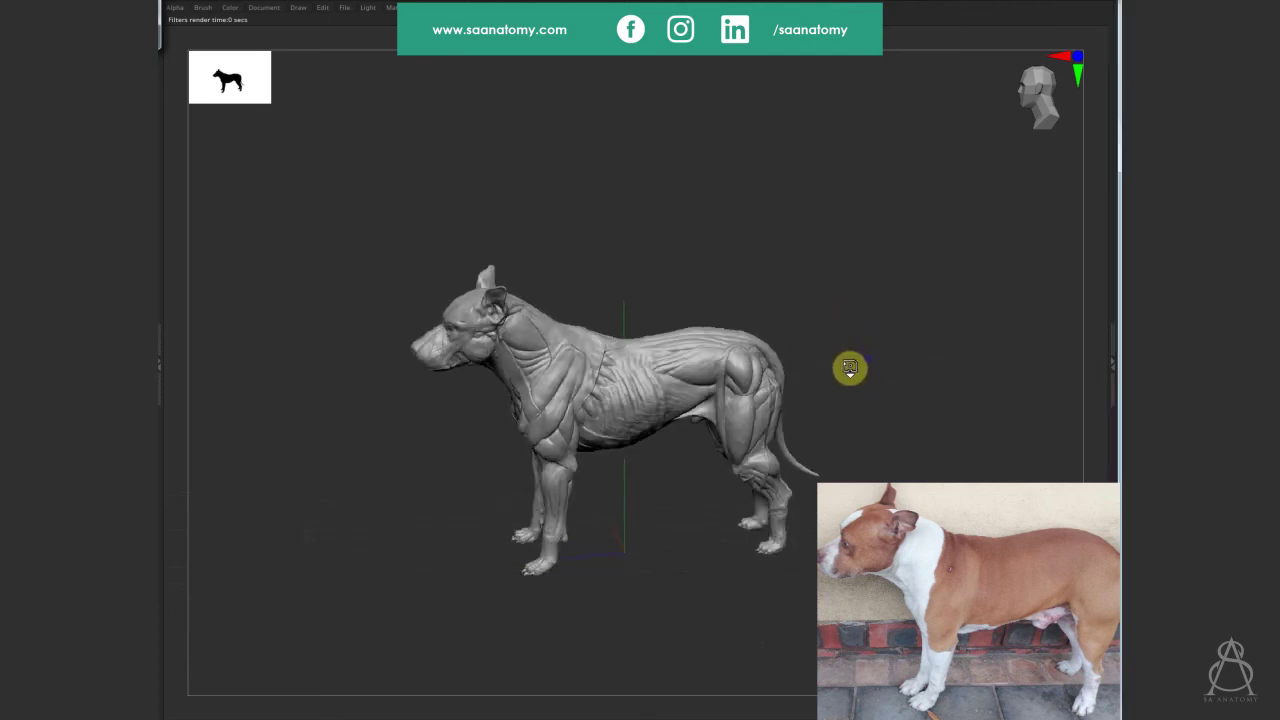
drag(849, 368, 662, 381)
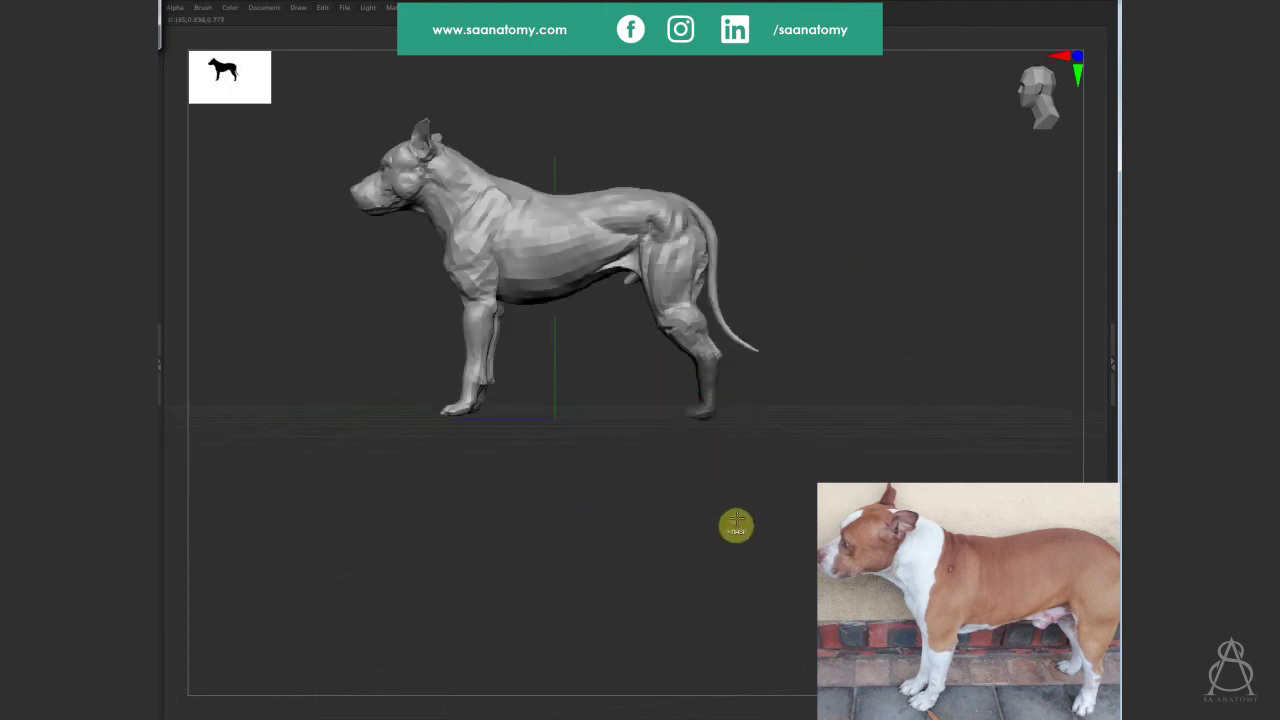
Invert the mask to free the lower legs and try placing the Transpose gizmo on them.
ctrl+click(822, 241)
drag(791, 451, 725, 383)
key(w)
click(649, 371)
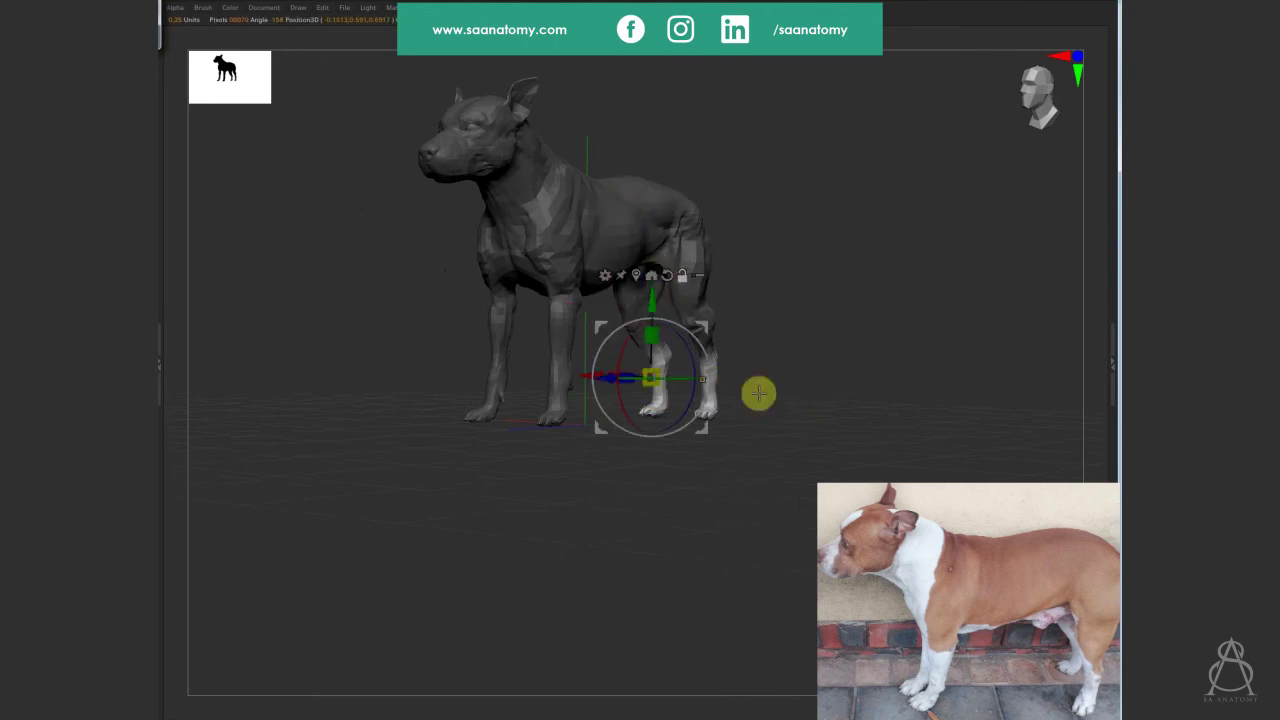
ctrl+right_drag(828, 391, 775, 388)
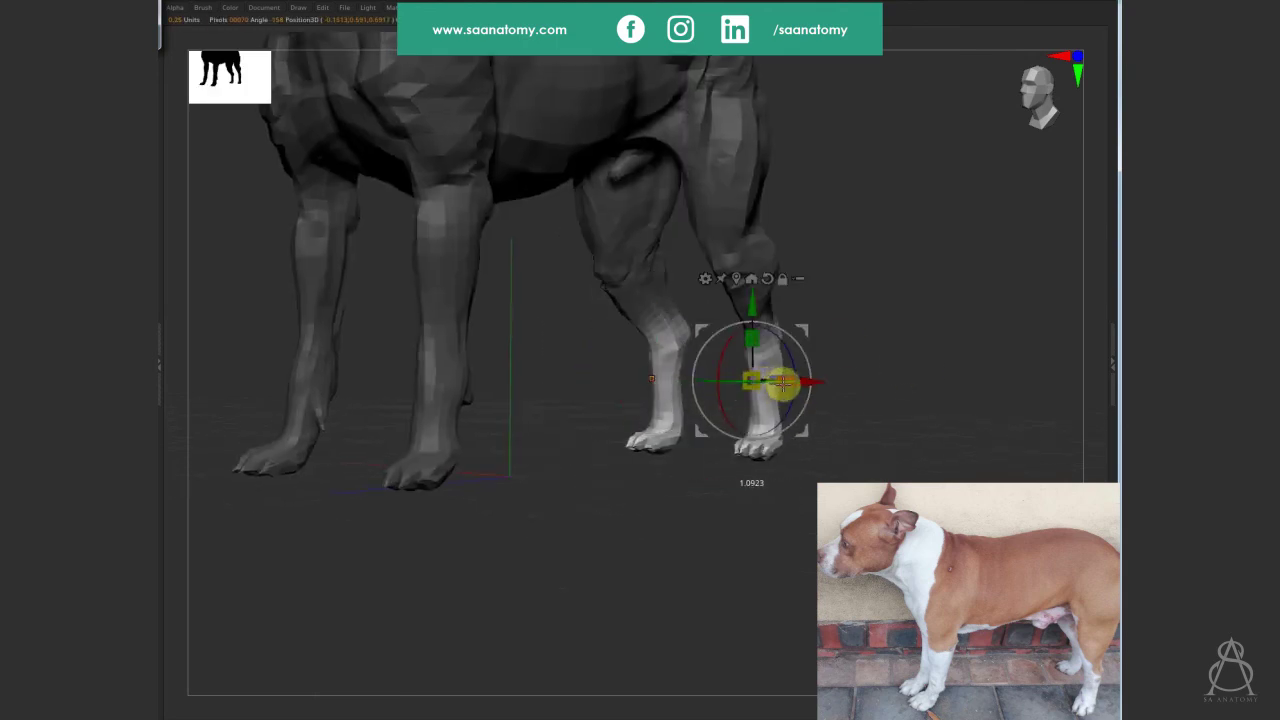
key(ctrl+z)
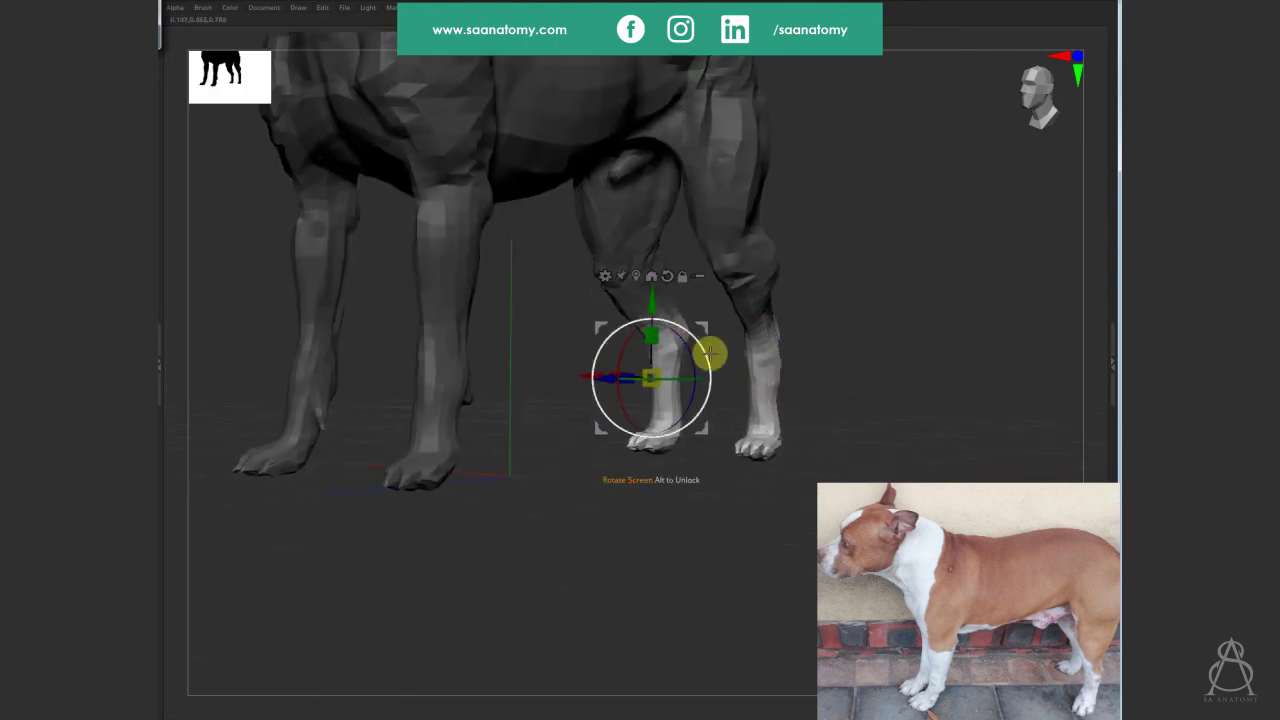
click(636, 276)
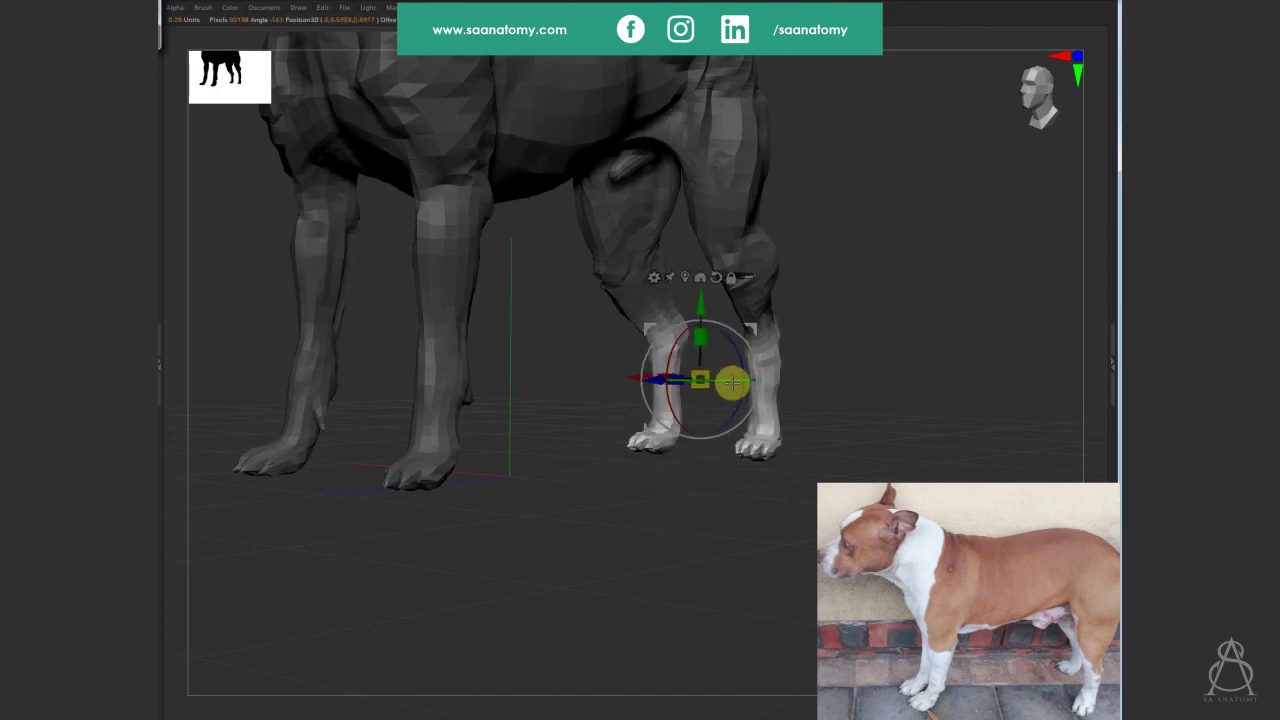
click(773, 373)
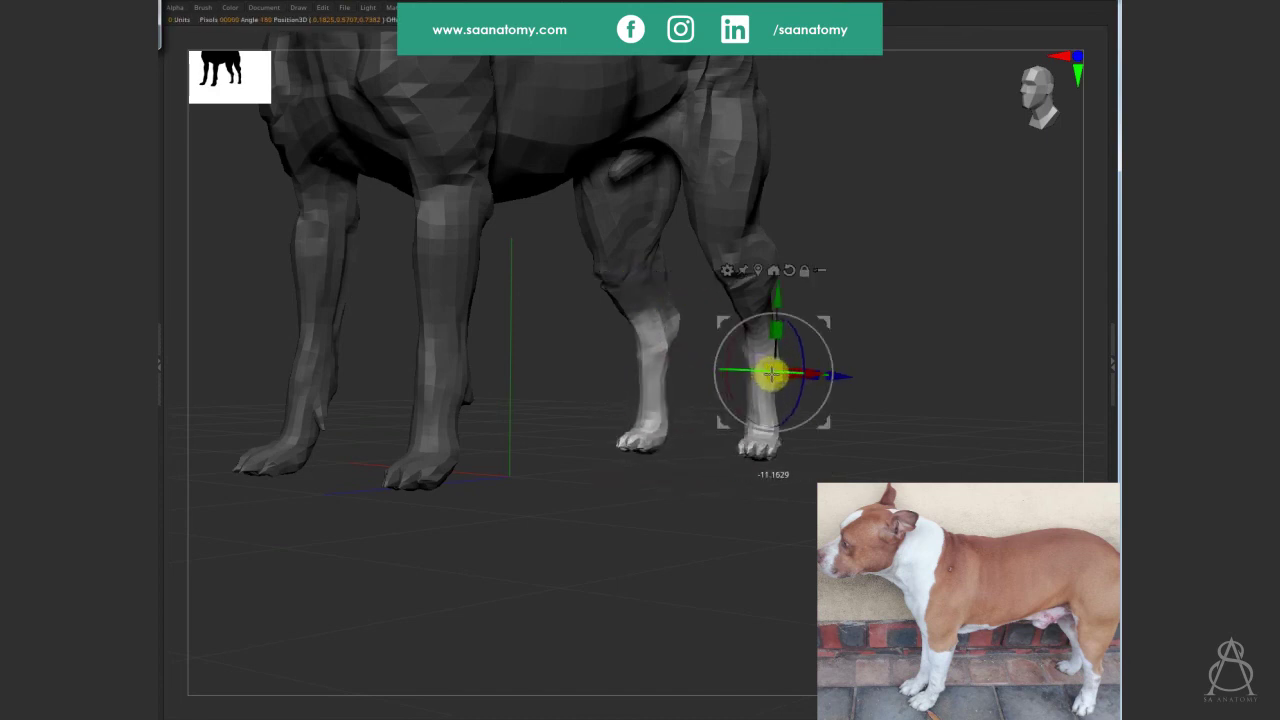
key(q)
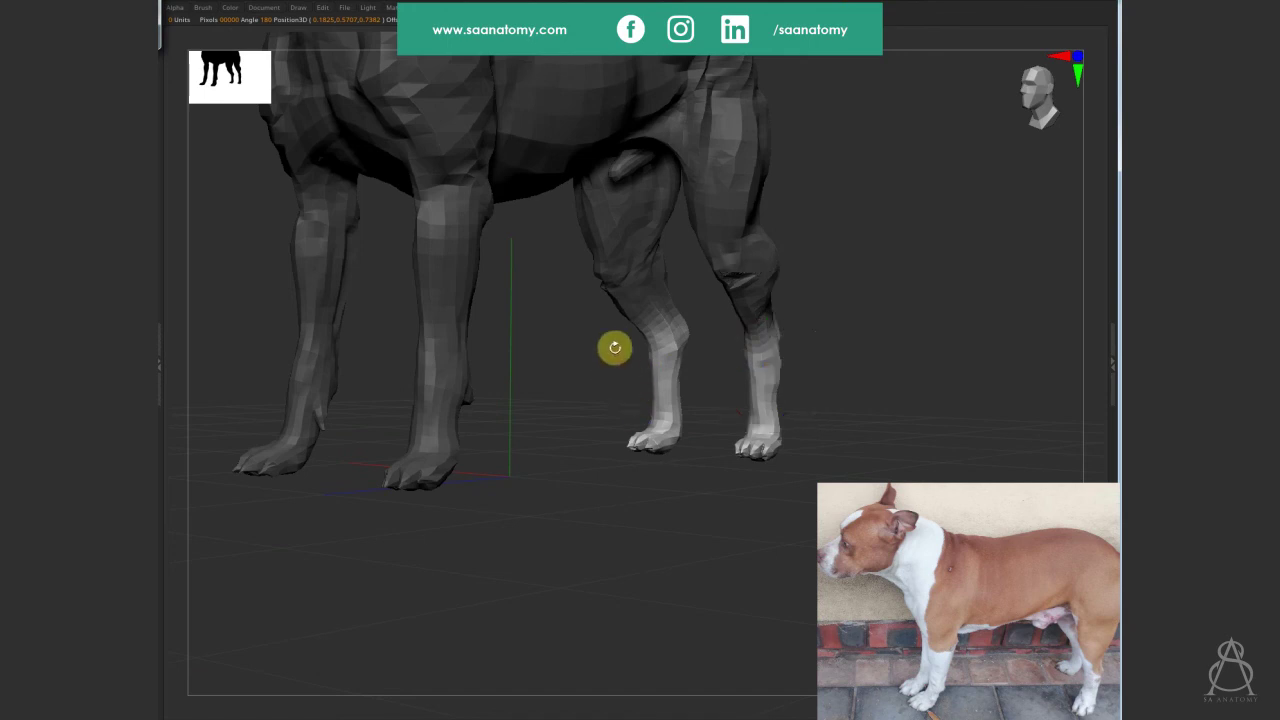
Re-mask everything except the lower hind leg, show the gizmo there, and orbit to inspect it.
ctrl+click(805, 397)
ctrl+click(780, 380)
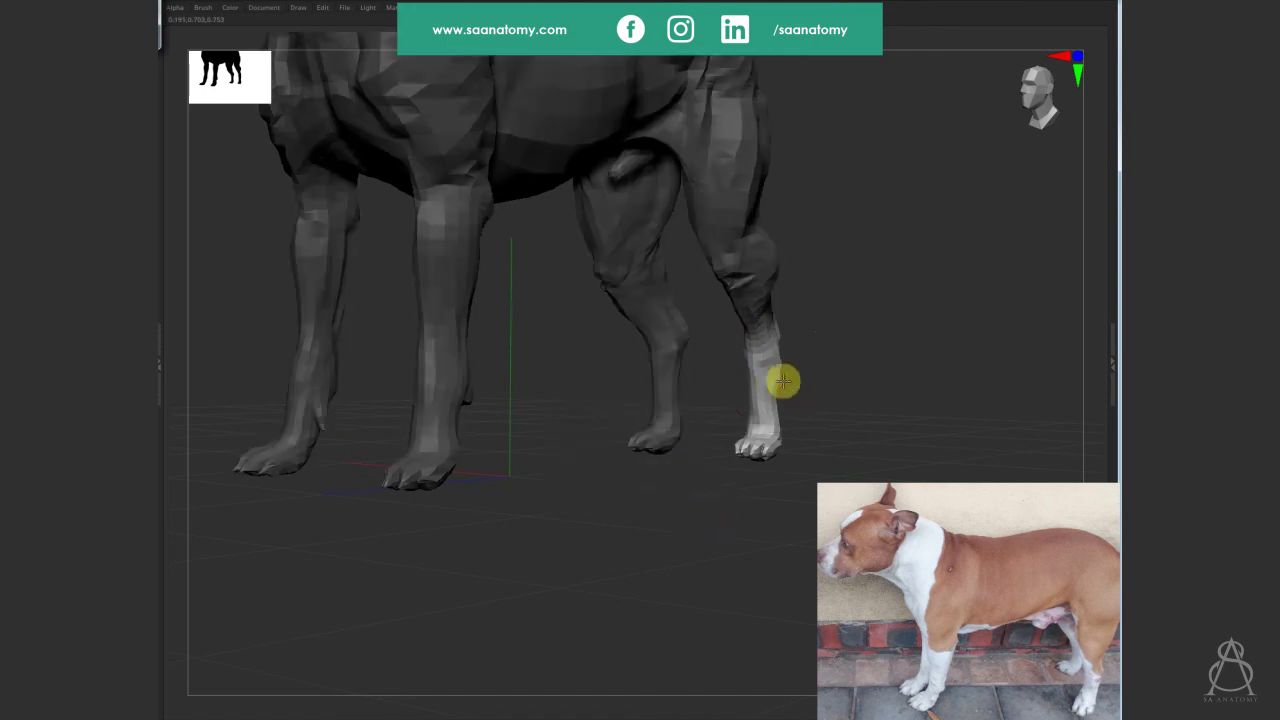
key(w)
drag(716, 533, 753, 390)
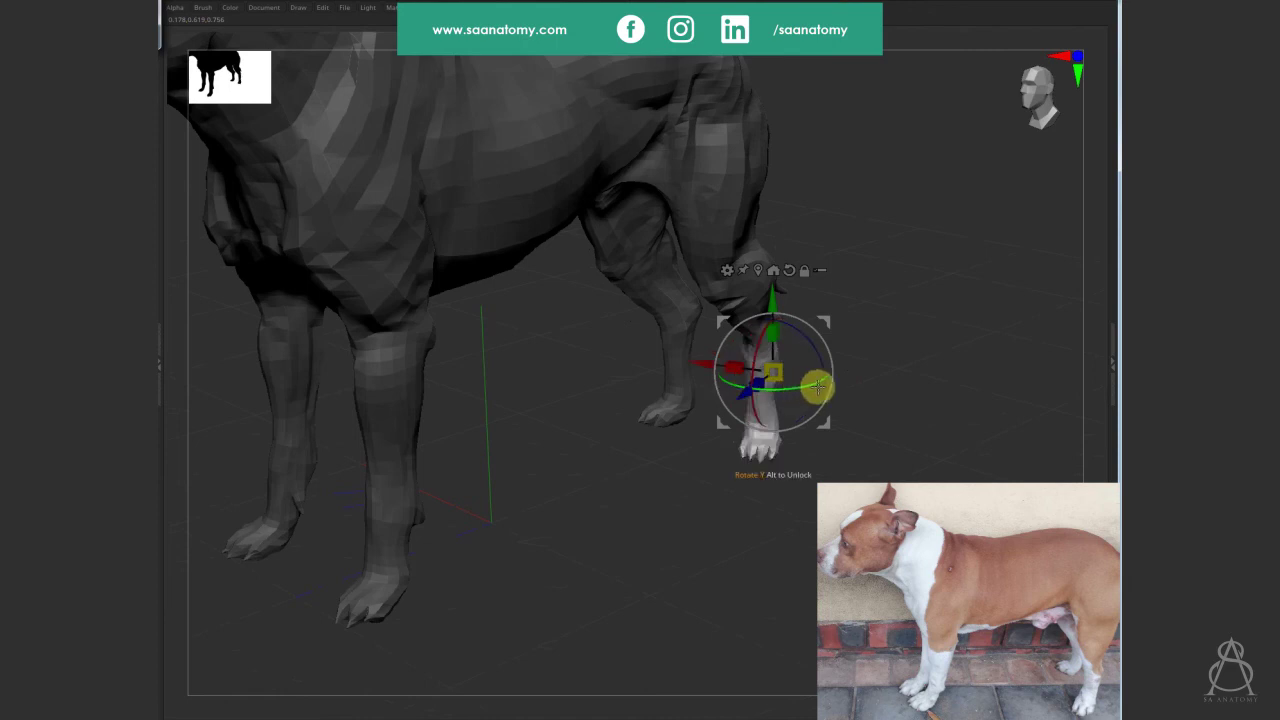
drag(949, 373, 944, 355)
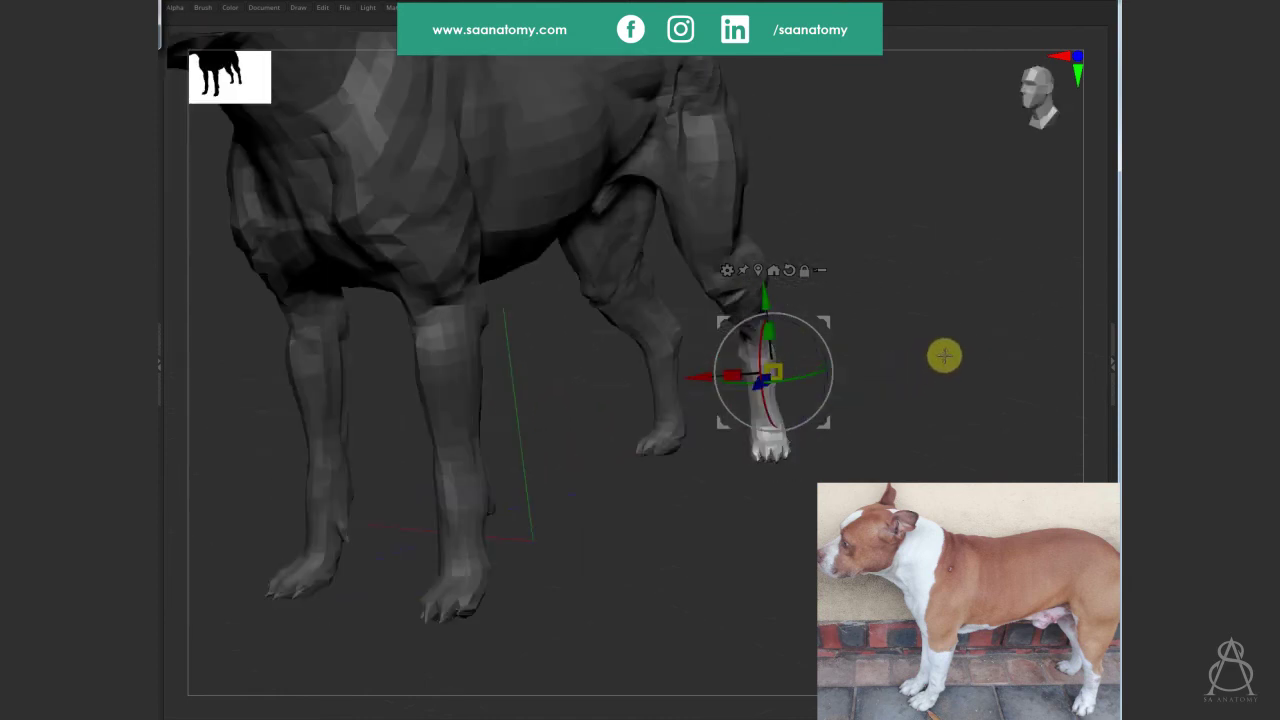
drag(854, 363, 808, 370)
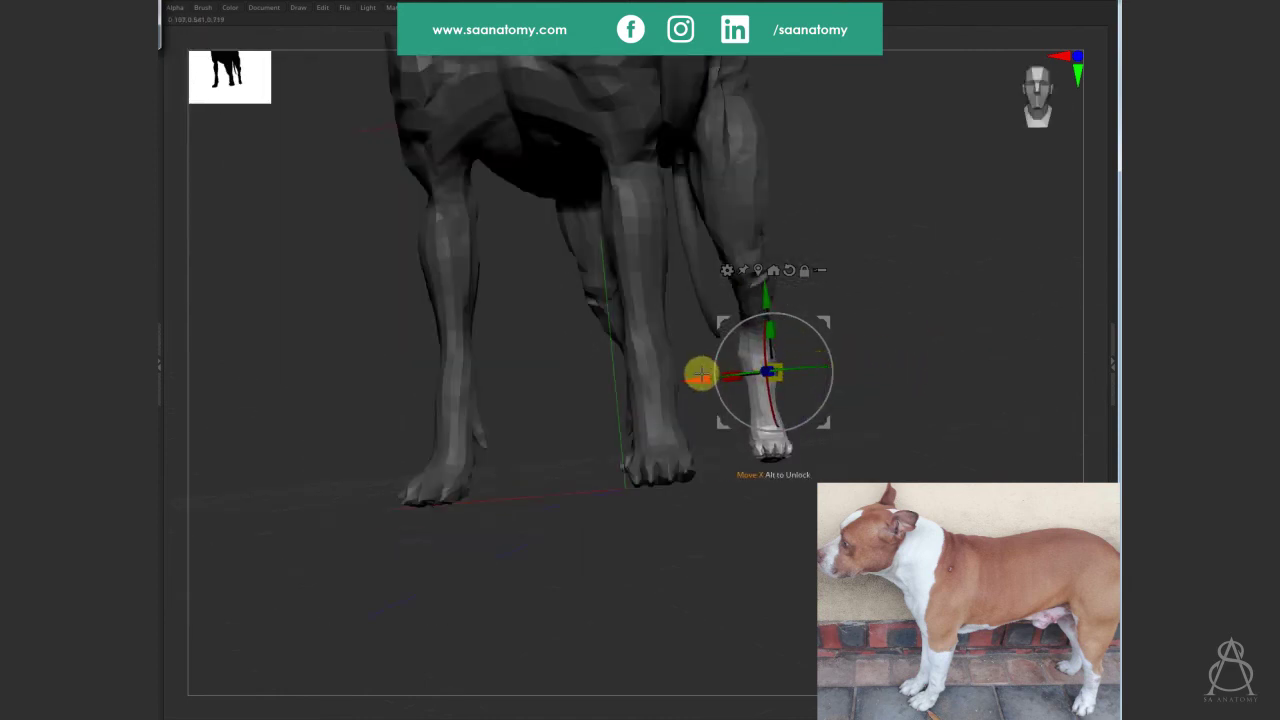
mouse_move(909, 397)
mouse_down()
mouse_move(808, 373)
mouse_move(824, 374)
mouse_up()
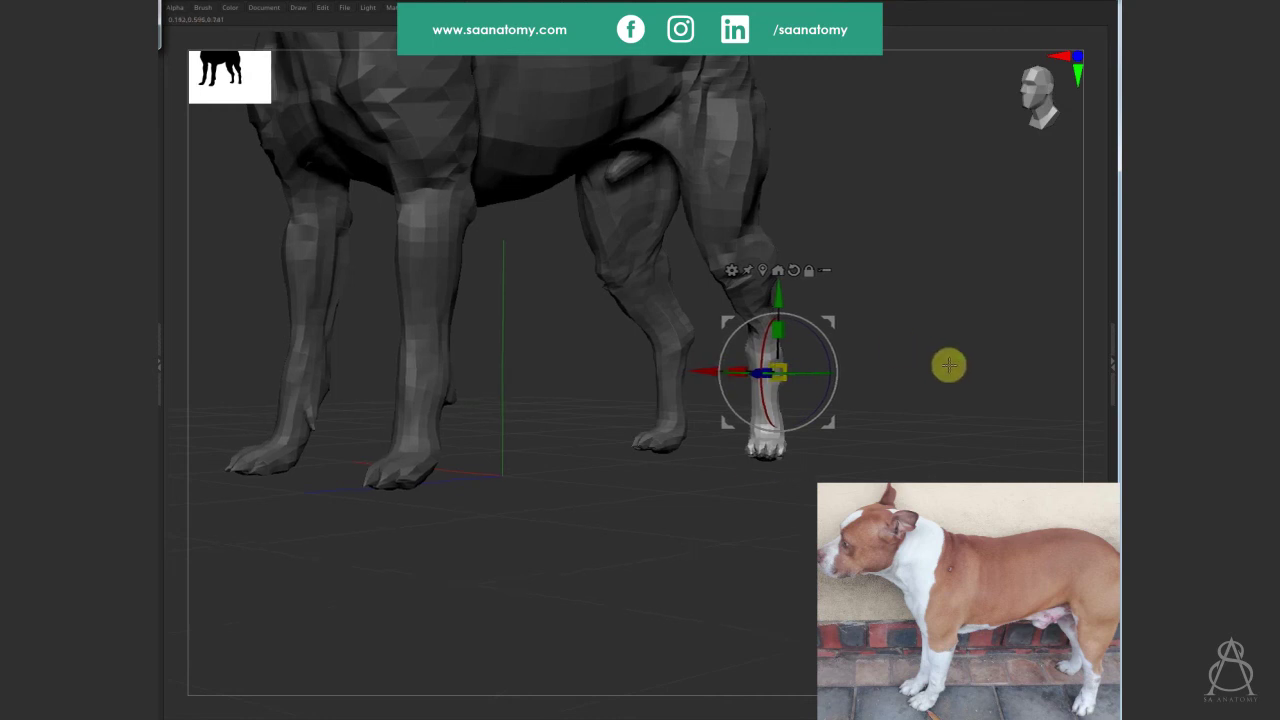
mouse_move(948, 366)
mouse_down()
mouse_move(922, 373)
mouse_move(939, 365)
mouse_move(946, 380)
mouse_move(917, 397)
mouse_move(903, 374)
mouse_move(940, 411)
mouse_move(949, 377)
mouse_move(942, 387)
mouse_up()
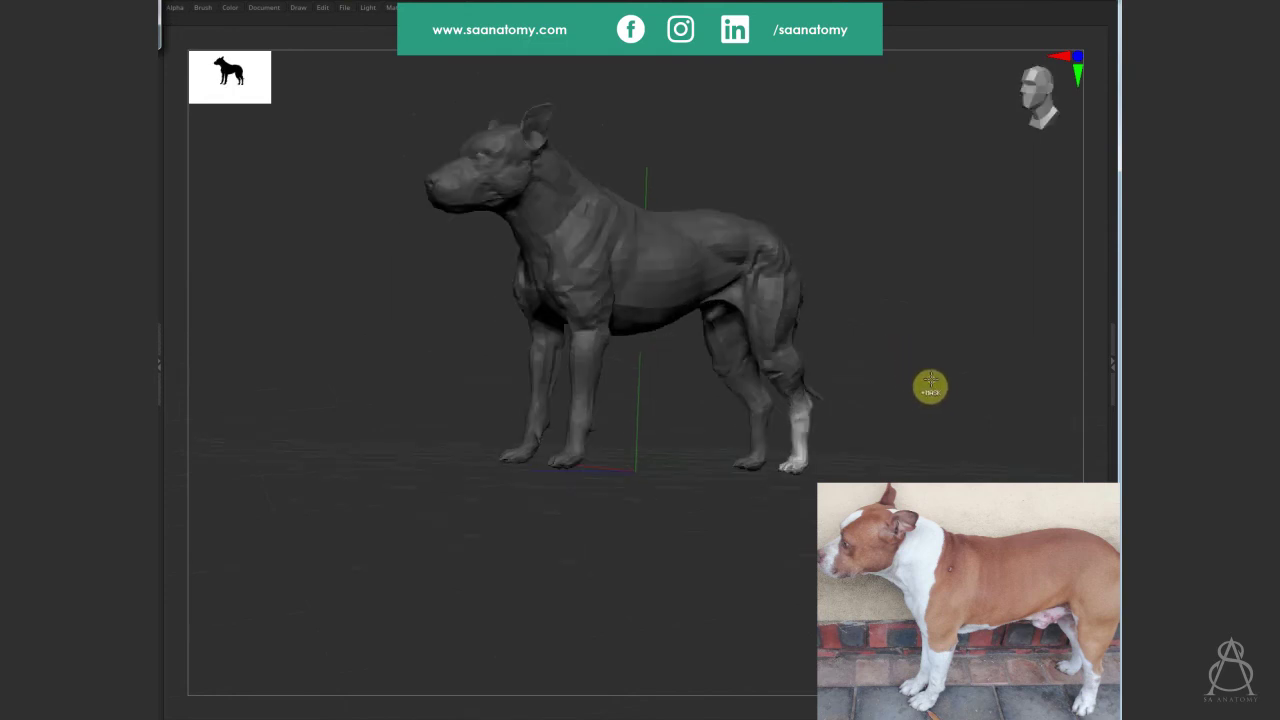
Rotate the unmasked hind paw slightly with the gizmo, then orbit to a side view to check.
mouse_move(791, 376)
mouse_down()
mouse_move(891, 357)
mouse_move(769, 383)
mouse_up()
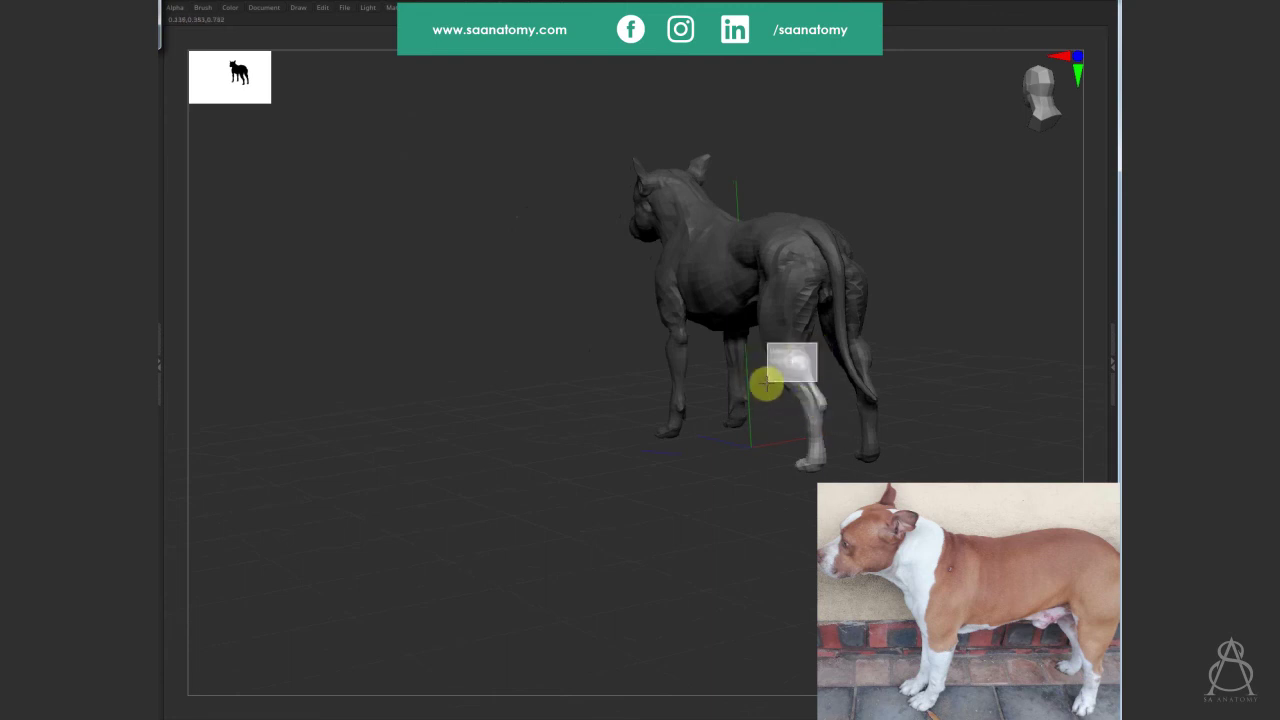
mouse_move(791, 350)
mouse_down()
mouse_move(949, 300)
mouse_move(800, 380)
mouse_up()
key(w)
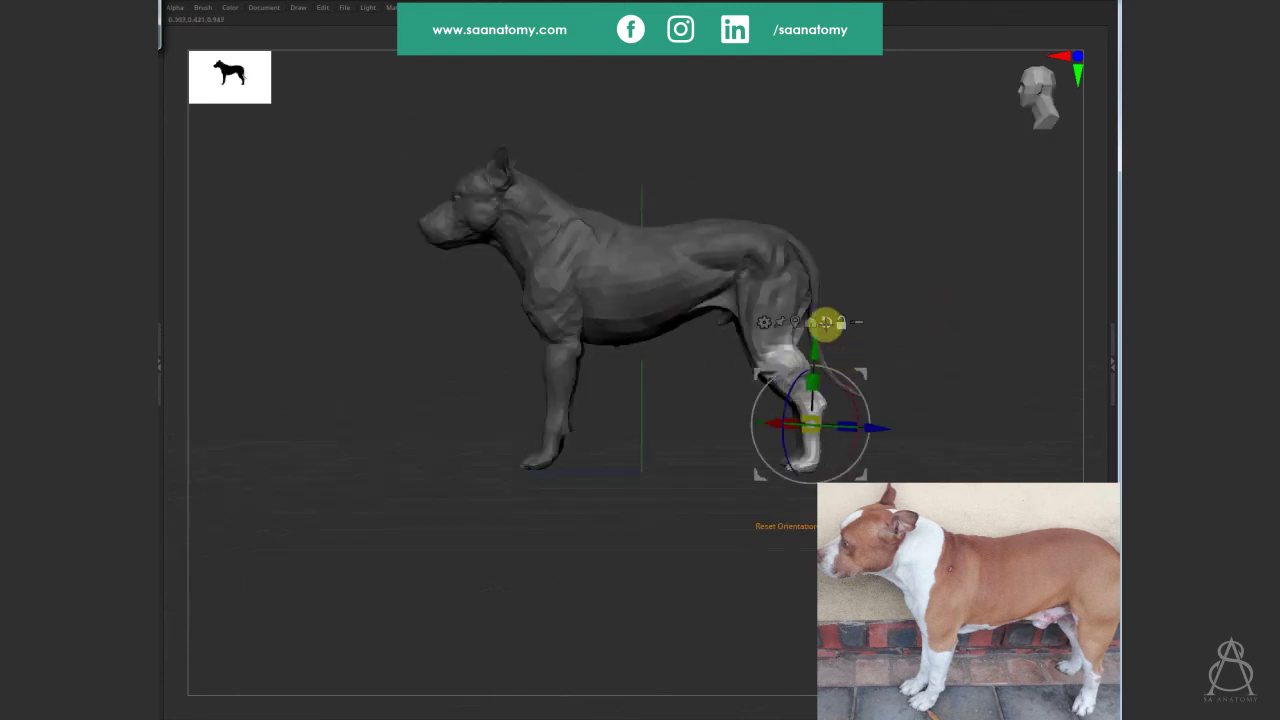
mouse_move(800, 336)
mouse_down()
mouse_move(929, 363)
mouse_move(820, 363)
mouse_up()
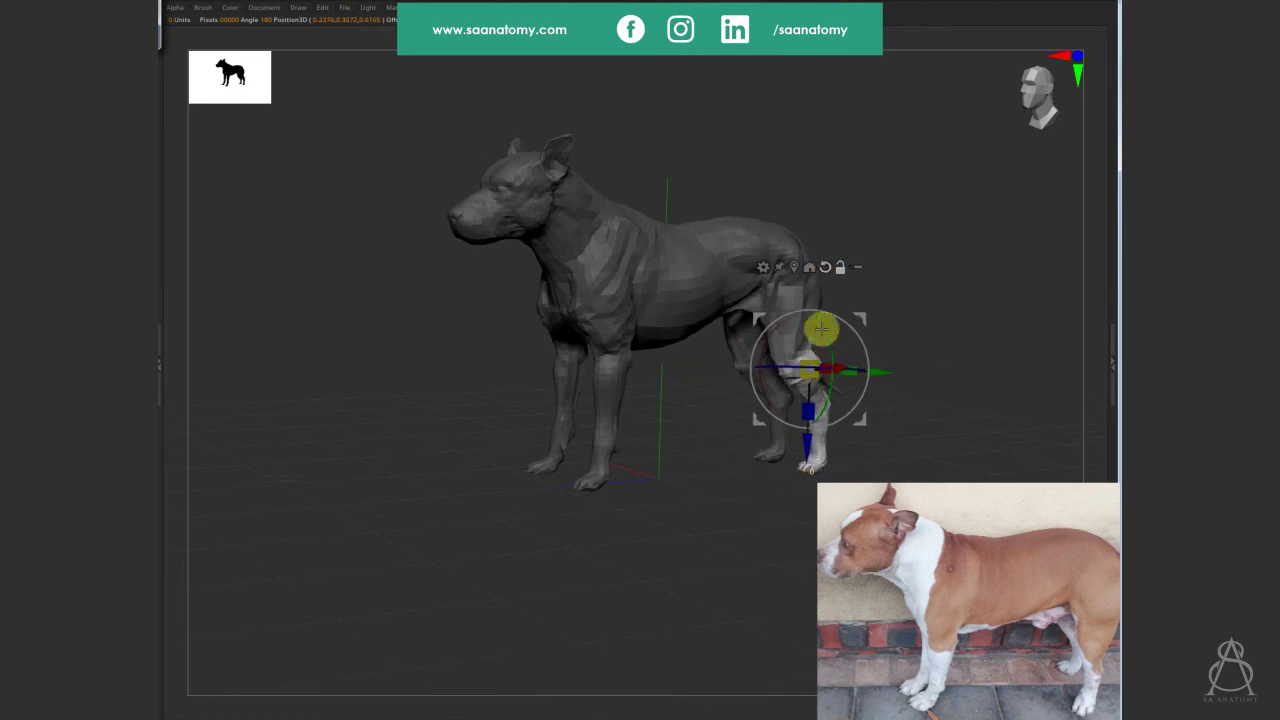
key(q)
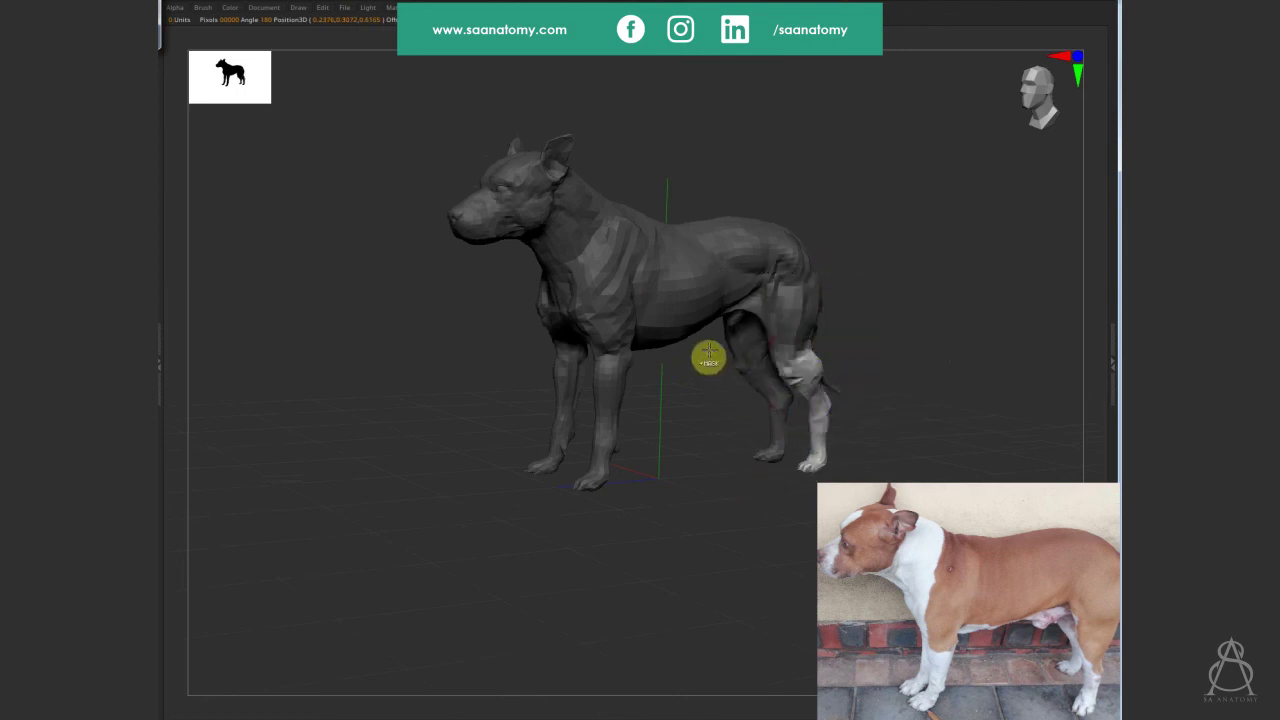
mouse_move(708, 357)
mouse_down()
mouse_move(758, 457)
mouse_move(697, 371)
mouse_move(740, 486)
mouse_move(855, 383)
mouse_up()
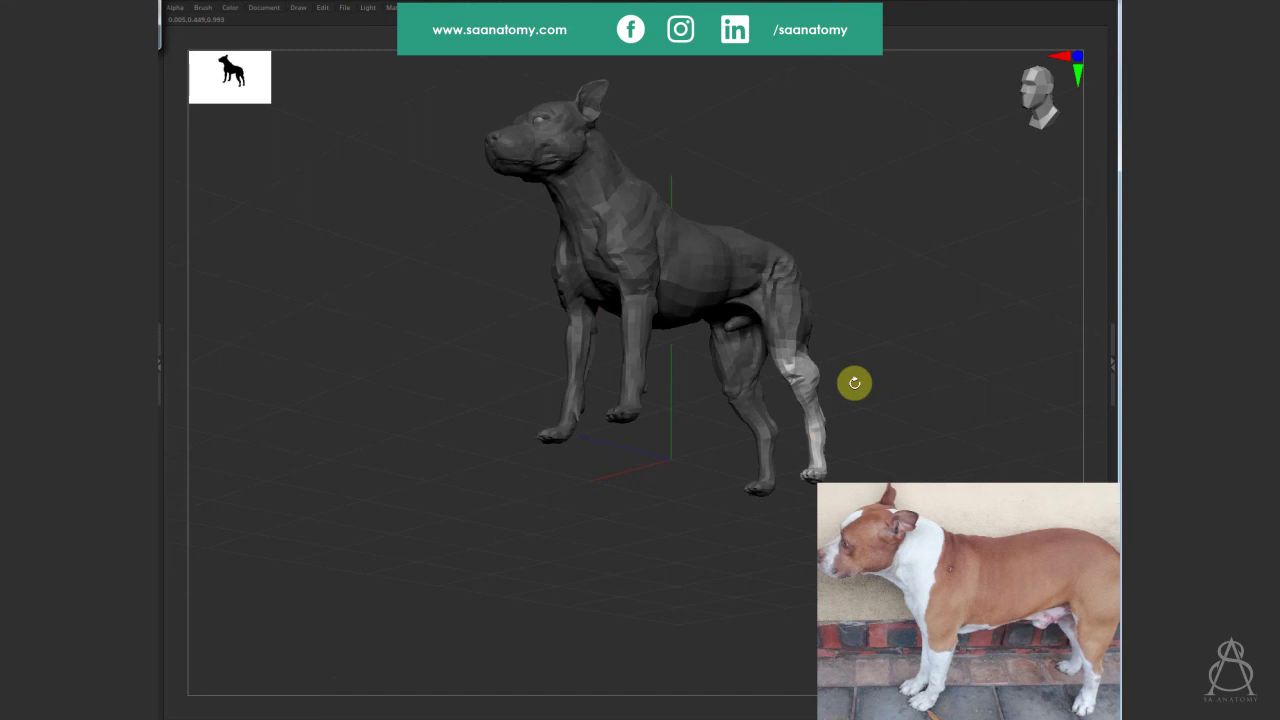
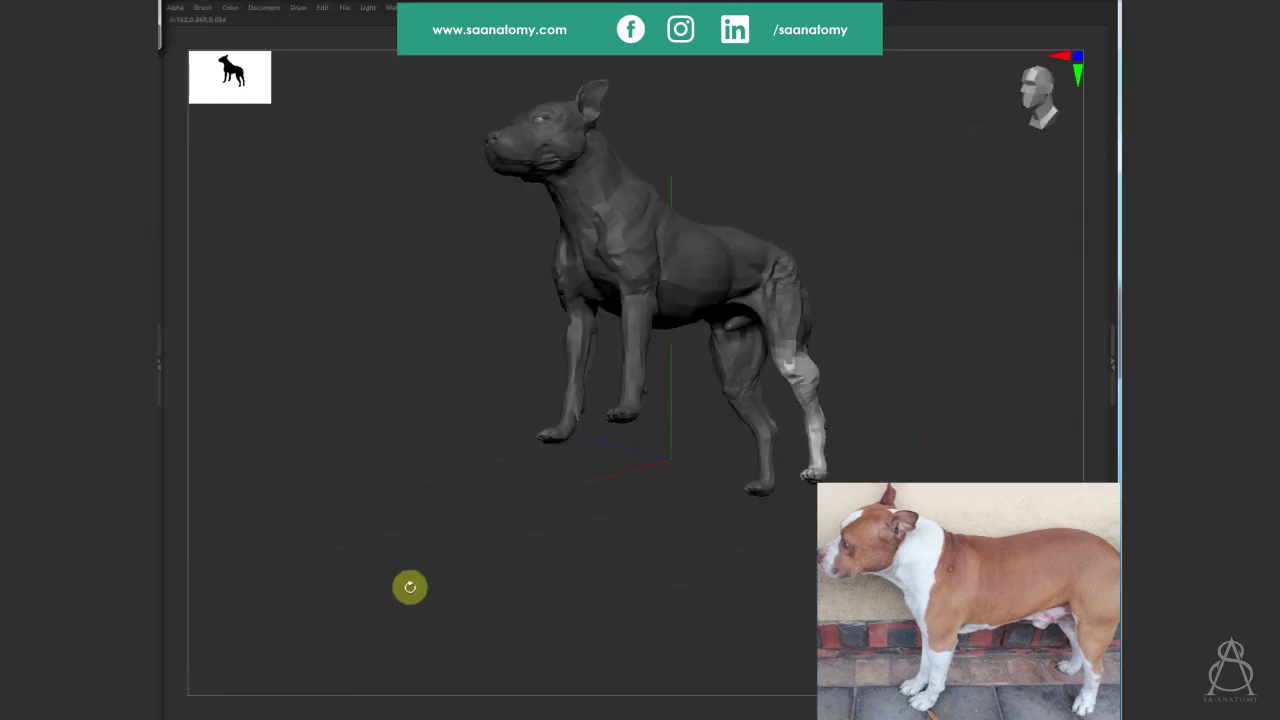
Place the transform gizmo on the hind leg, rotate it slightly, then clear the mask.
mouse_move(668, 521)
mouse_down()
mouse_move(657, 557)
mouse_move(603, 586)
mouse_move(686, 474)
mouse_move(724, 552)
mouse_up()
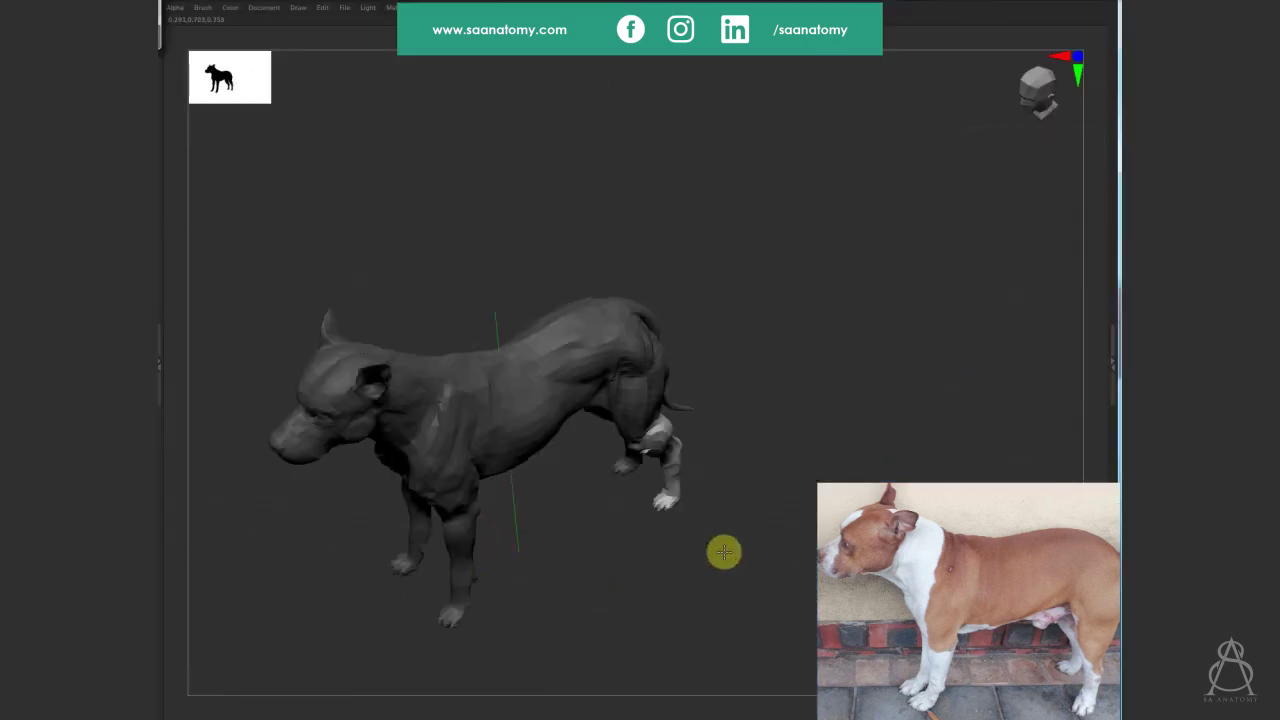
click(657, 443)
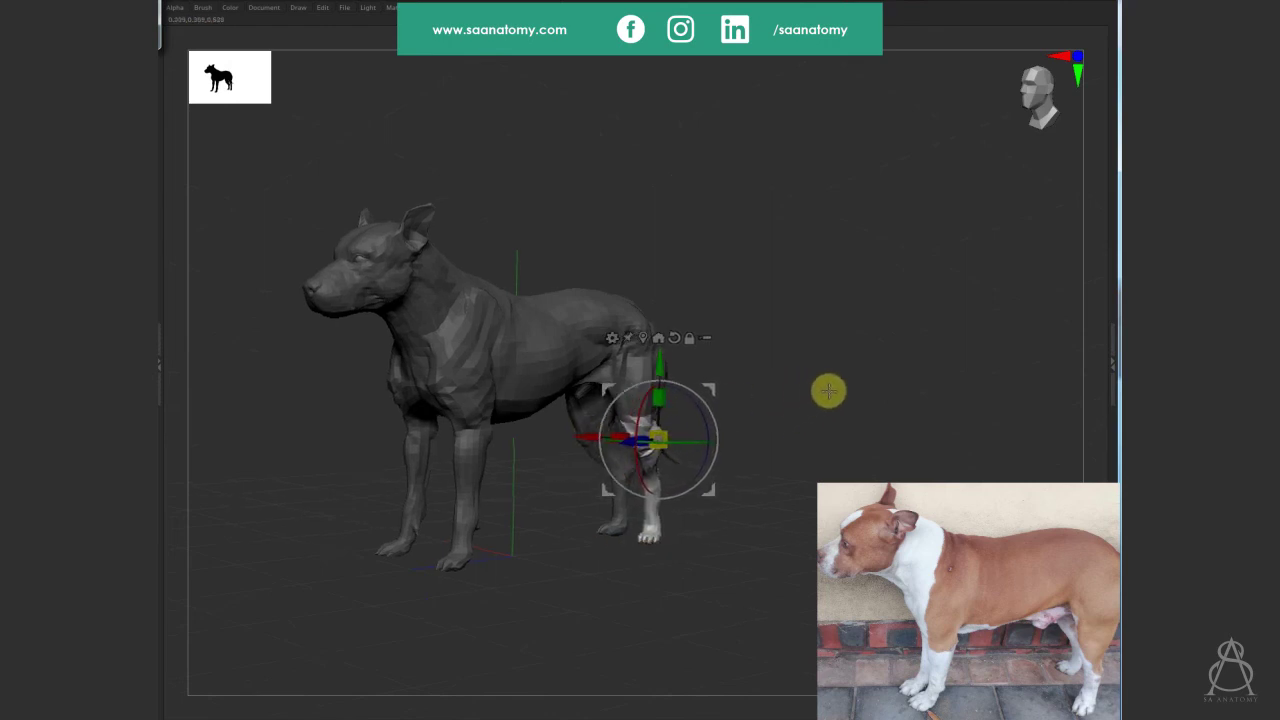
mouse_move(828, 391)
mouse_down()
mouse_move(740, 449)
mouse_move(763, 435)
mouse_move(709, 514)
mouse_move(723, 514)
mouse_move(620, 460)
mouse_move(706, 446)
mouse_up()
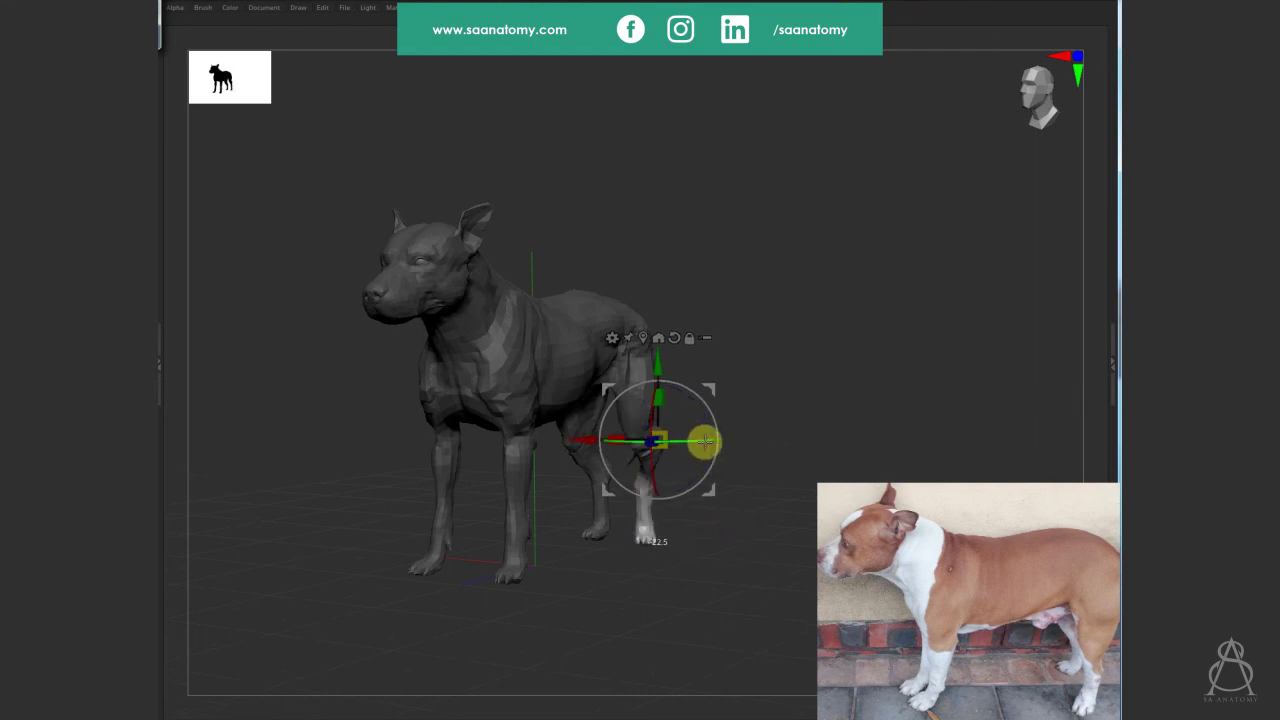
drag(705, 444, 701, 441)
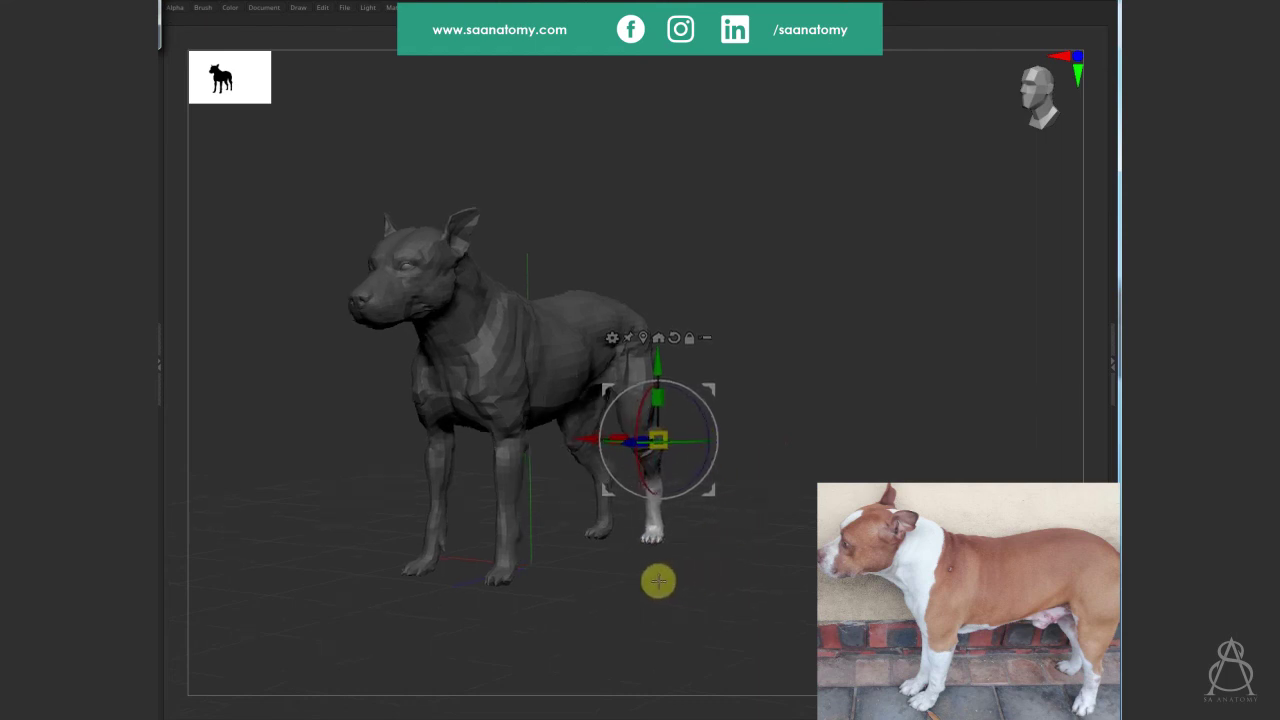
mouse_move(657, 583)
mouse_down()
mouse_move(600, 580)
mouse_move(631, 571)
mouse_move(614, 614)
mouse_up()
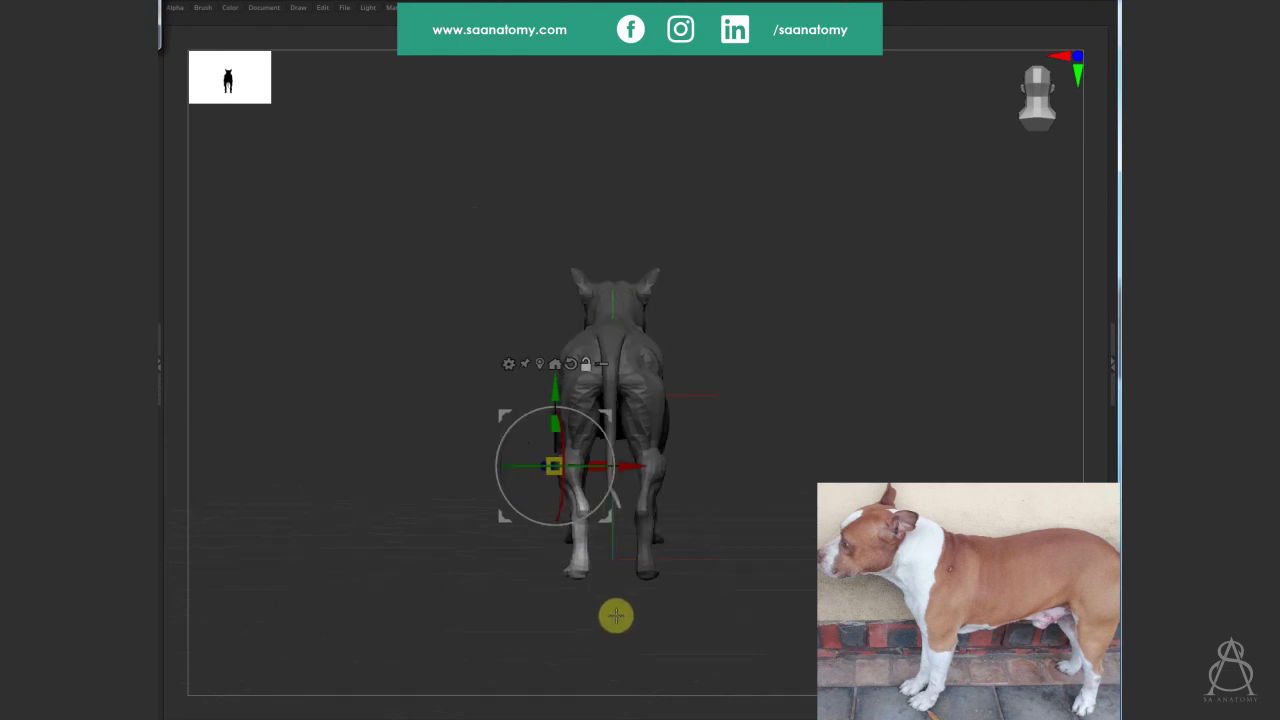
key(q)
ctrl+click(720, 540)
Bring back the gizmo from a rear-left view and reset it to world-aligned axes.
mouse_move(691, 584)
mouse_down()
mouse_move(434, 631)
mouse_move(483, 506)
mouse_up()
drag(436, 603, 549, 606)
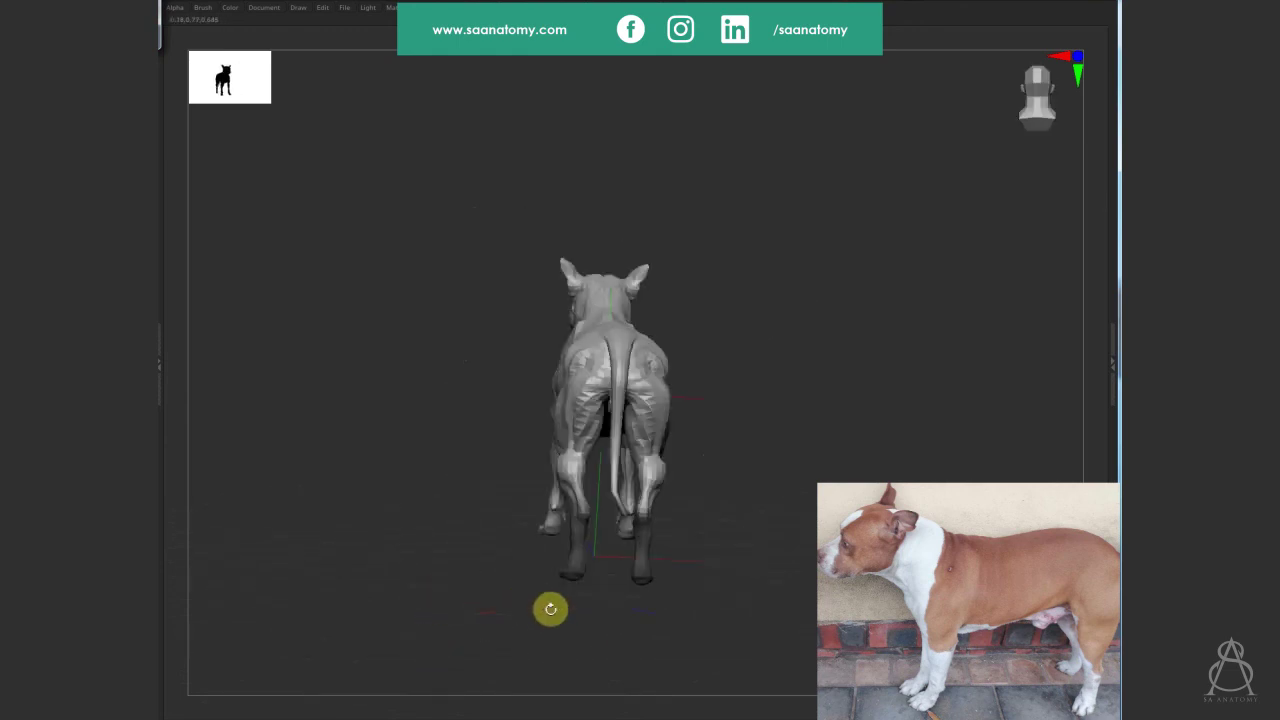
mouse_move(617, 511)
mouse_down()
mouse_move(725, 603)
mouse_move(606, 534)
mouse_move(677, 537)
mouse_move(551, 549)
mouse_move(593, 555)
mouse_up()
key(w)
click(566, 452)
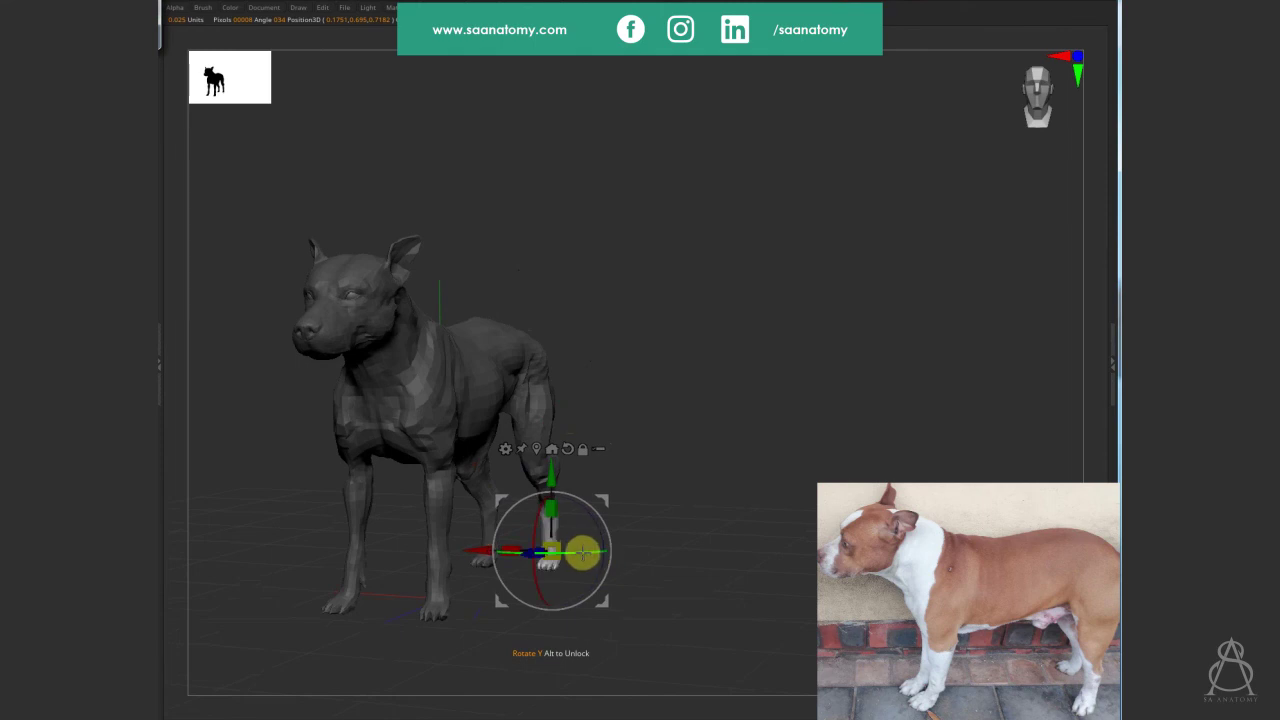
mouse_move(663, 537)
mouse_down()
mouse_move(597, 551)
mouse_move(666, 589)
mouse_move(616, 531)
mouse_up()
mouse_move(608, 594)
mouse_down()
mouse_move(520, 586)
mouse_move(524, 476)
mouse_up()
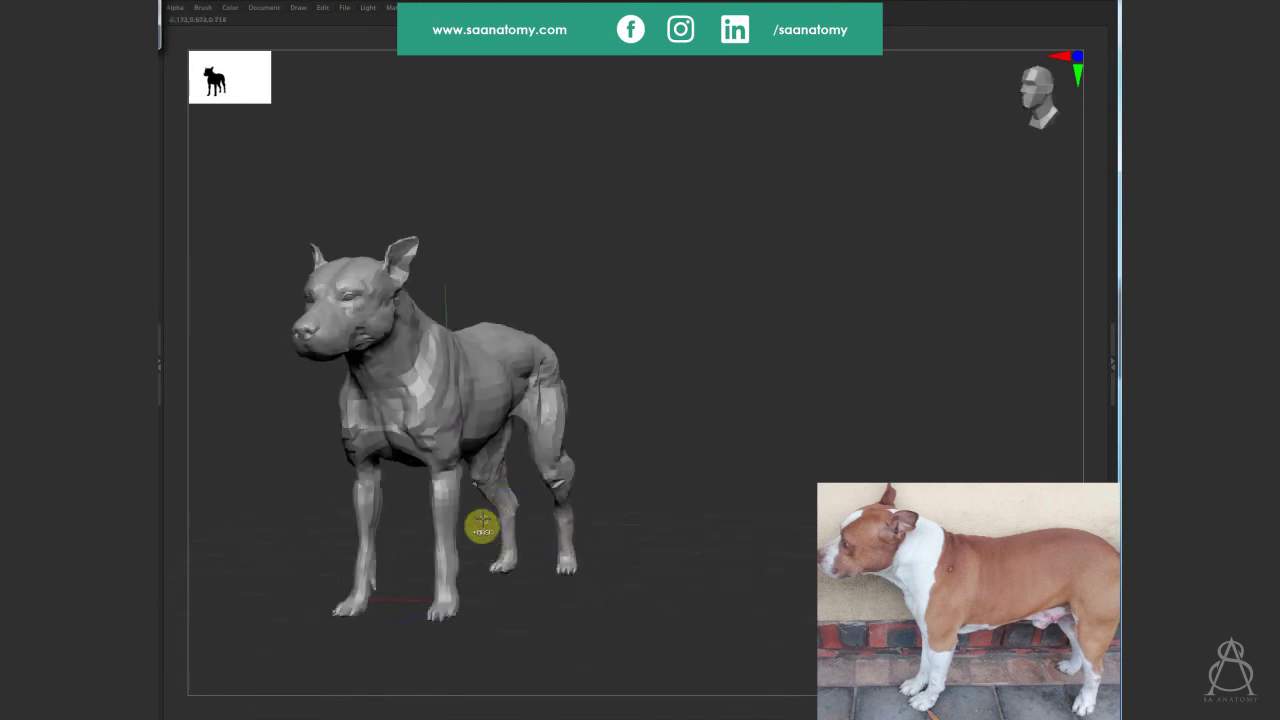
Mask around the right hind leg and rotate it into position with the gizmo.
ctrl+drag(537, 598, 471, 480)
mouse_move(651, 511)
mouse_down()
mouse_move(651, 549)
mouse_move(590, 561)
mouse_up()
key(w)
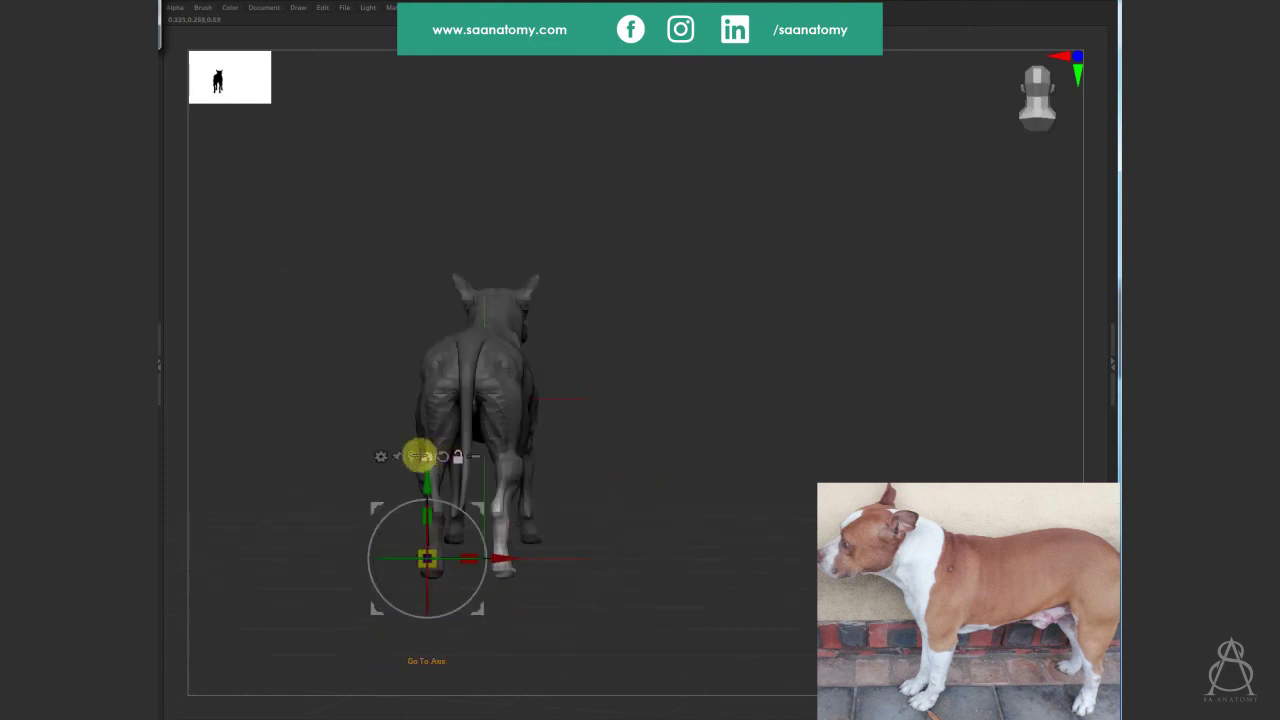
click(505, 528)
mouse_move(524, 528)
mouse_down()
mouse_move(592, 551)
mouse_move(516, 529)
mouse_up()
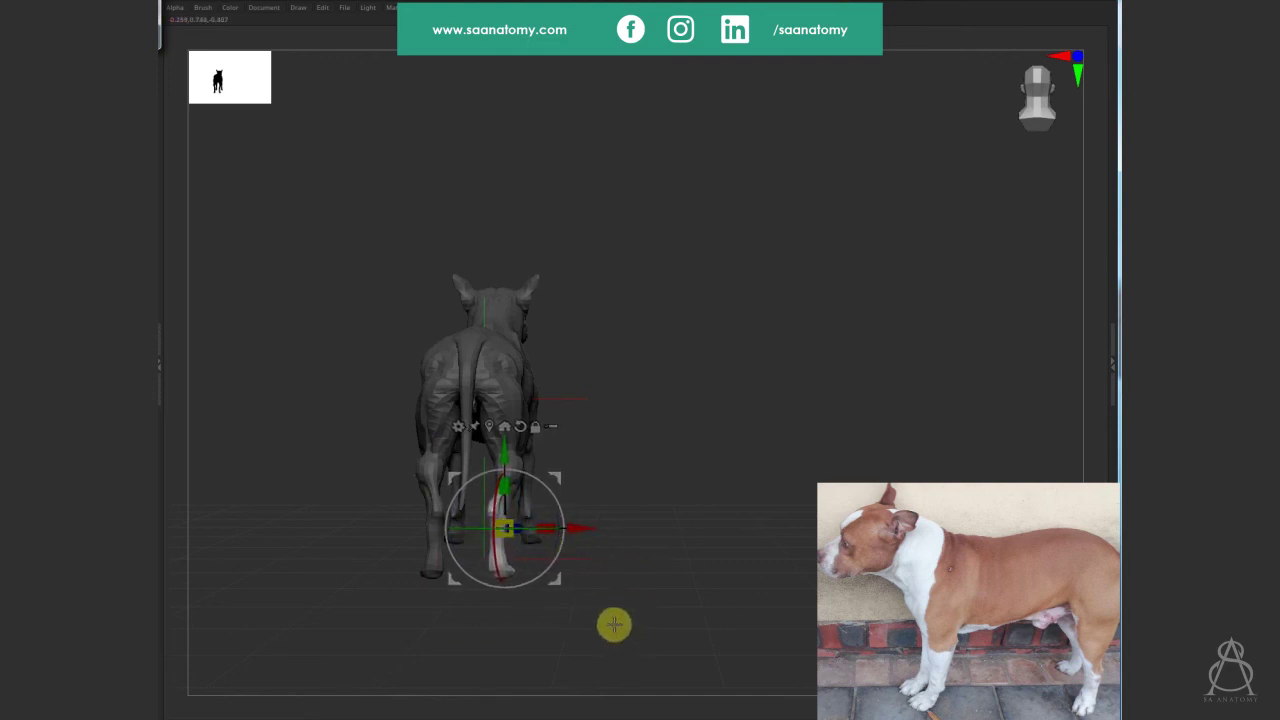
key(q)
mouse_move(640, 629)
mouse_down()
mouse_move(564, 626)
mouse_move(631, 603)
mouse_move(645, 528)
mouse_move(581, 400)
mouse_move(613, 369)
mouse_move(571, 409)
mouse_up()
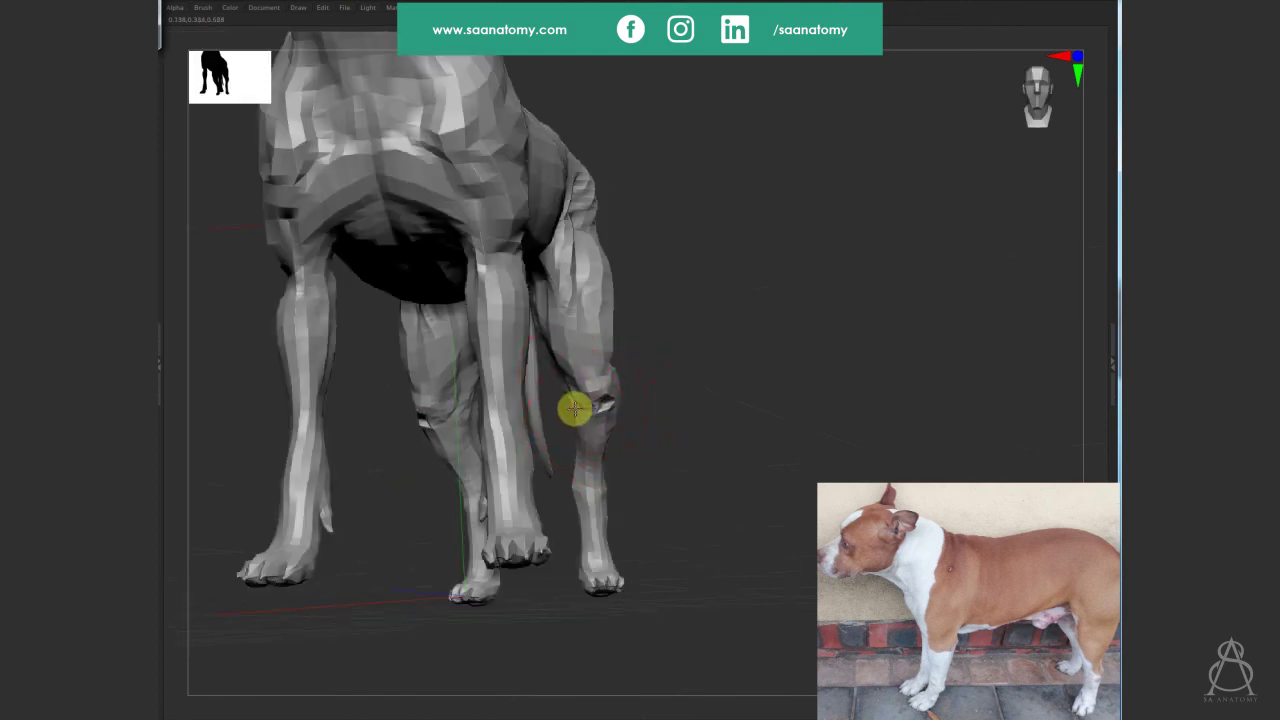
Reshape the hind hock on both sides and check it from side views.
drag(674, 517, 665, 569)
mouse_move(720, 631)
mouse_down()
mouse_move(626, 649)
mouse_move(714, 666)
mouse_move(720, 591)
mouse_up()
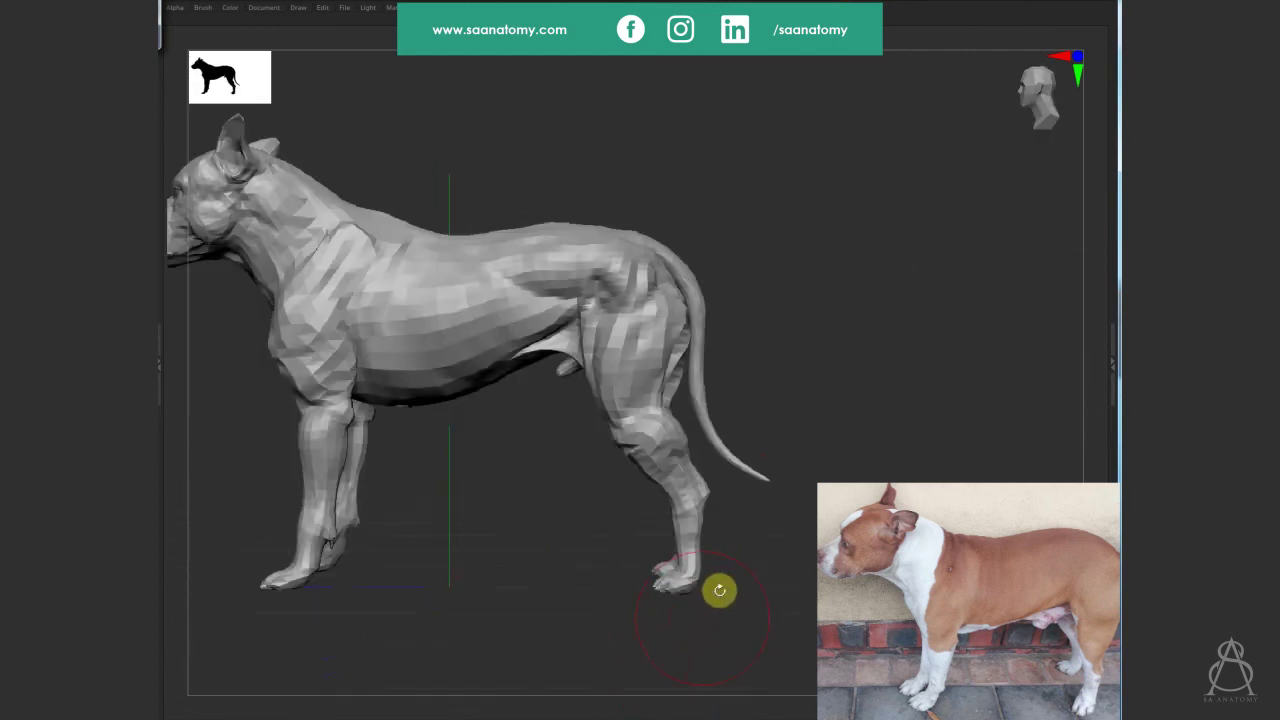
mouse_move(731, 634)
mouse_down()
mouse_move(697, 588)
mouse_move(741, 620)
mouse_up()
key(w)
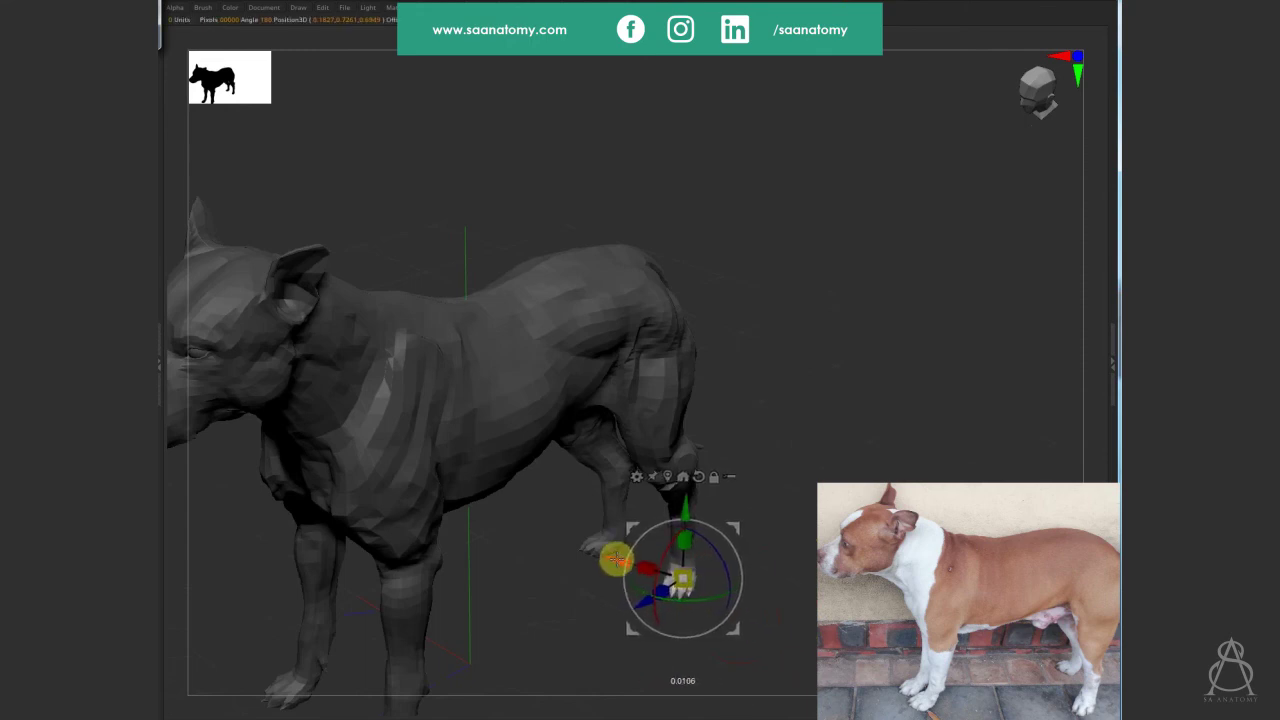
key(q)
mouse_move(788, 419)
shift+mouse_down()
mouse_move(841, 409)
mouse_move(846, 320)
mouse_move(857, 380)
mouse_move(634, 529)
shift+mouse_up()
Invert the mask to free the paws and rotate them with the gizmo, then inspect the front feet.
ctrl+click(849, 374)
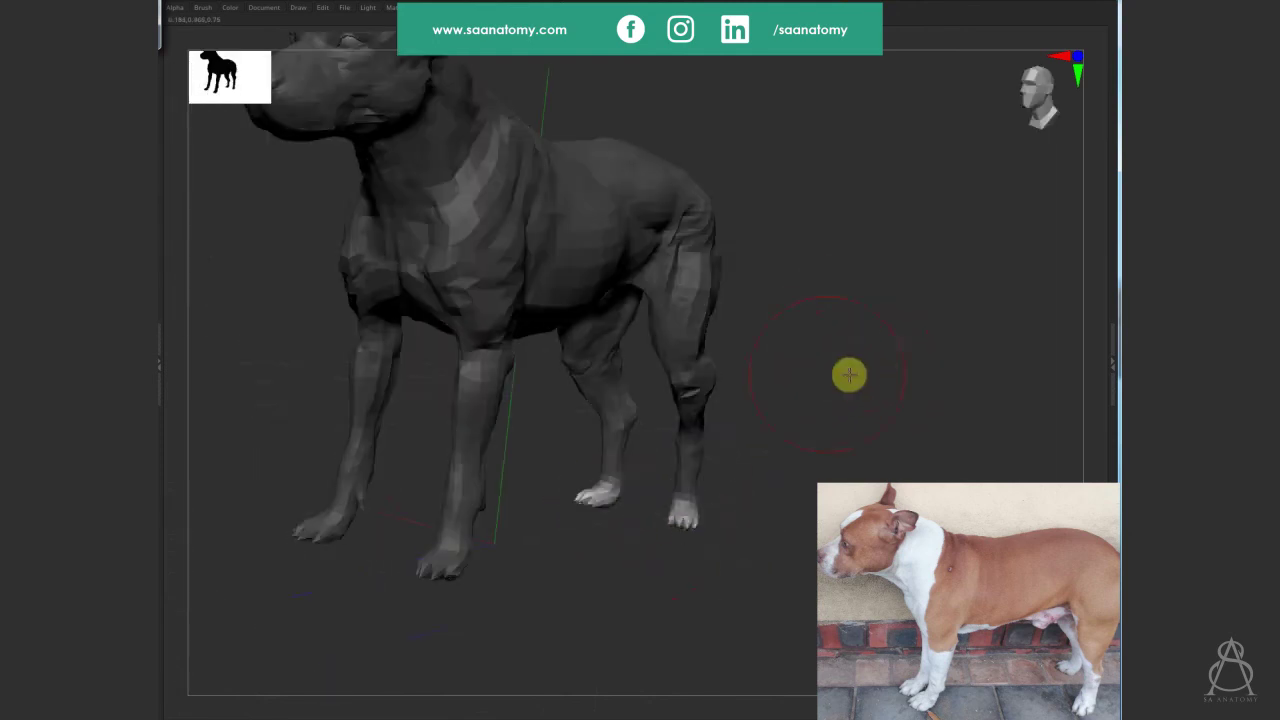
mouse_move(849, 374)
mouse_down()
mouse_move(663, 583)
mouse_move(580, 588)
mouse_move(574, 614)
mouse_move(589, 500)
mouse_move(589, 536)
mouse_move(571, 529)
mouse_up()
key(w)
alt+click(589, 500)
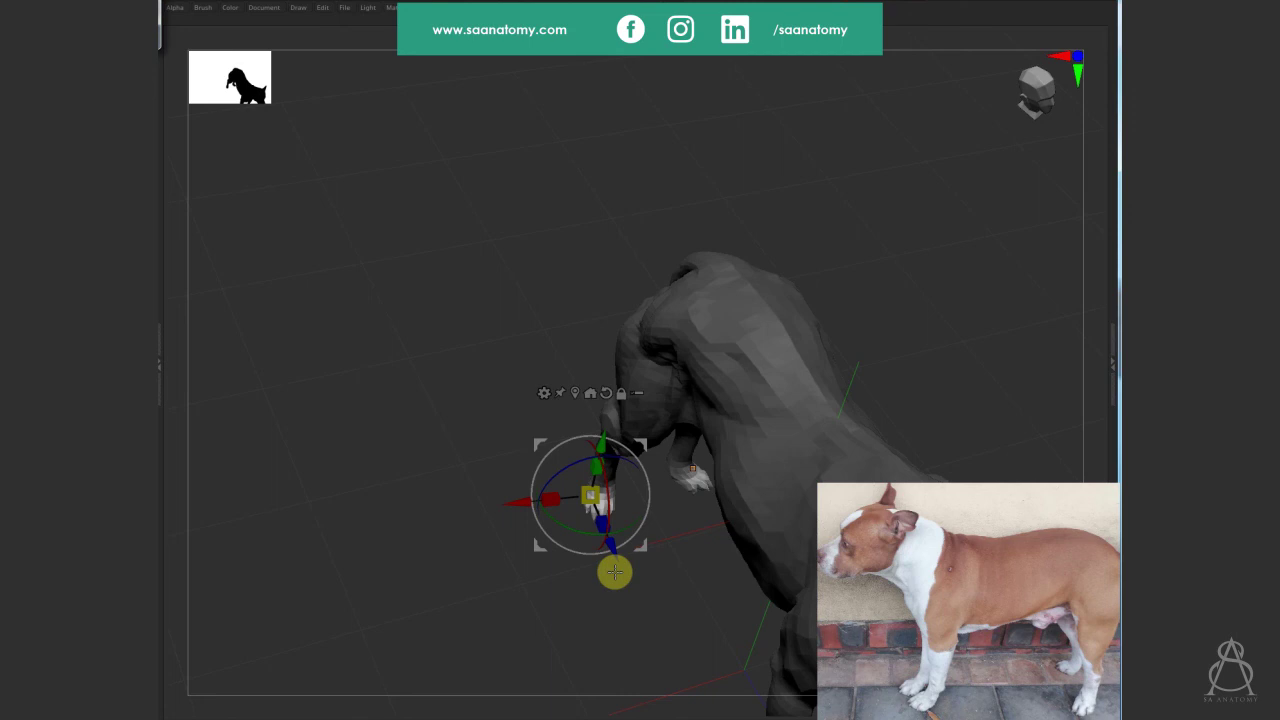
mouse_move(769, 277)
mouse_down()
mouse_move(903, 317)
mouse_move(860, 291)
mouse_move(904, 412)
mouse_move(854, 389)
mouse_move(871, 363)
mouse_move(917, 369)
mouse_move(920, 358)
mouse_move(880, 397)
mouse_up()
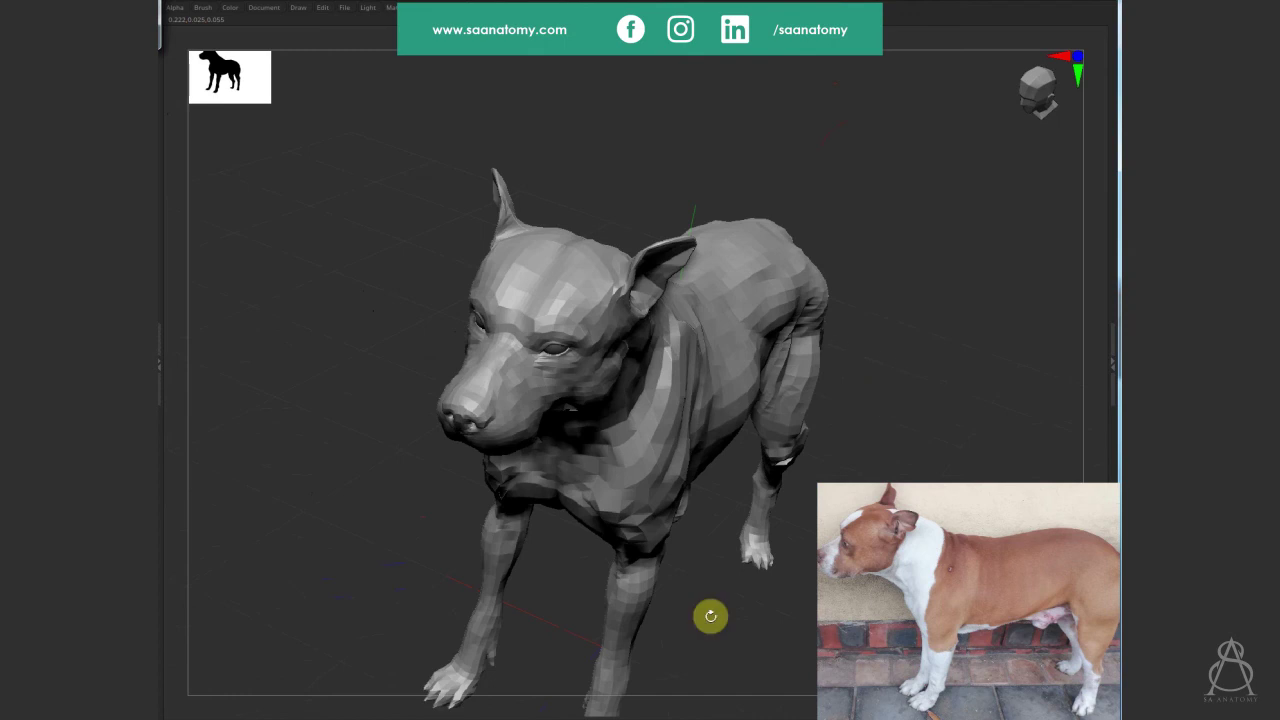
mouse_move(711, 616)
alt+mouse_down()
mouse_move(954, 351)
mouse_move(677, 471)
mouse_move(689, 543)
mouse_move(706, 486)
mouse_move(723, 509)
mouse_move(763, 443)
mouse_move(826, 397)
alt+mouse_up()
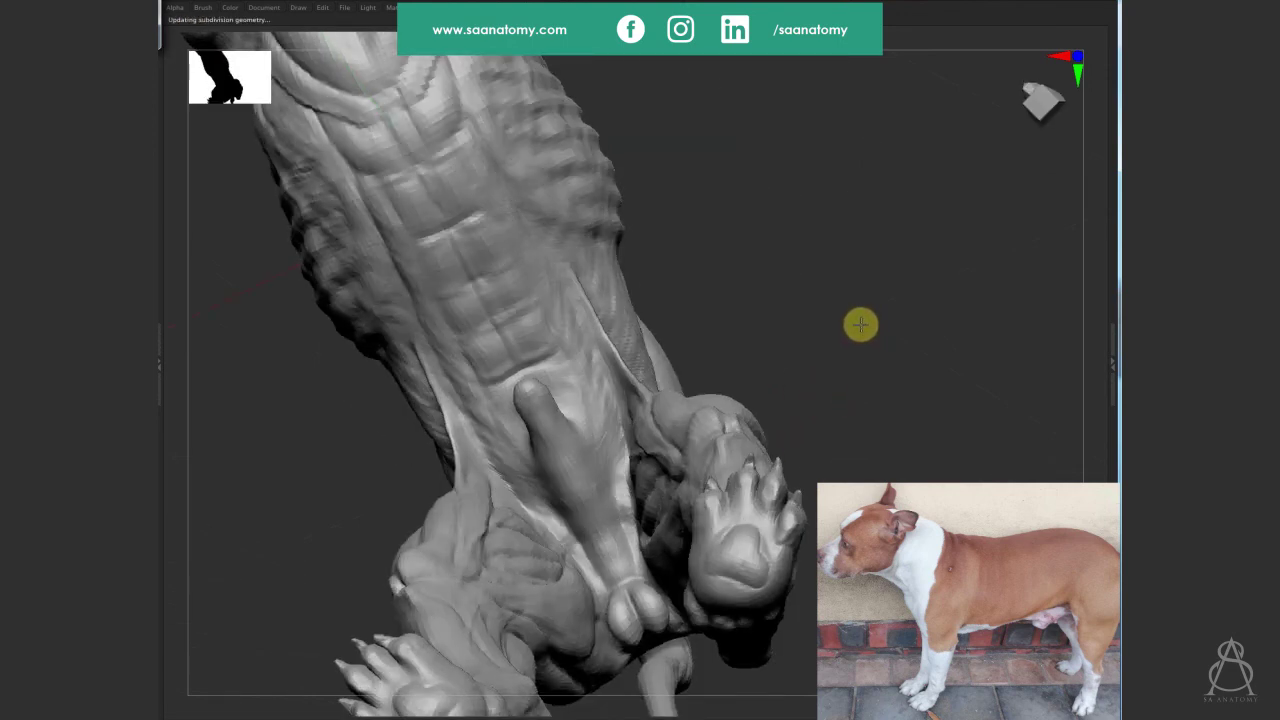
Pick the Inflate brush via B, I quick pick and work over the hind paw's toe pads.
mouse_move(860, 323)
mouse_down()
mouse_move(731, 526)
mouse_move(706, 537)
mouse_move(671, 471)
mouse_up()
key(b)
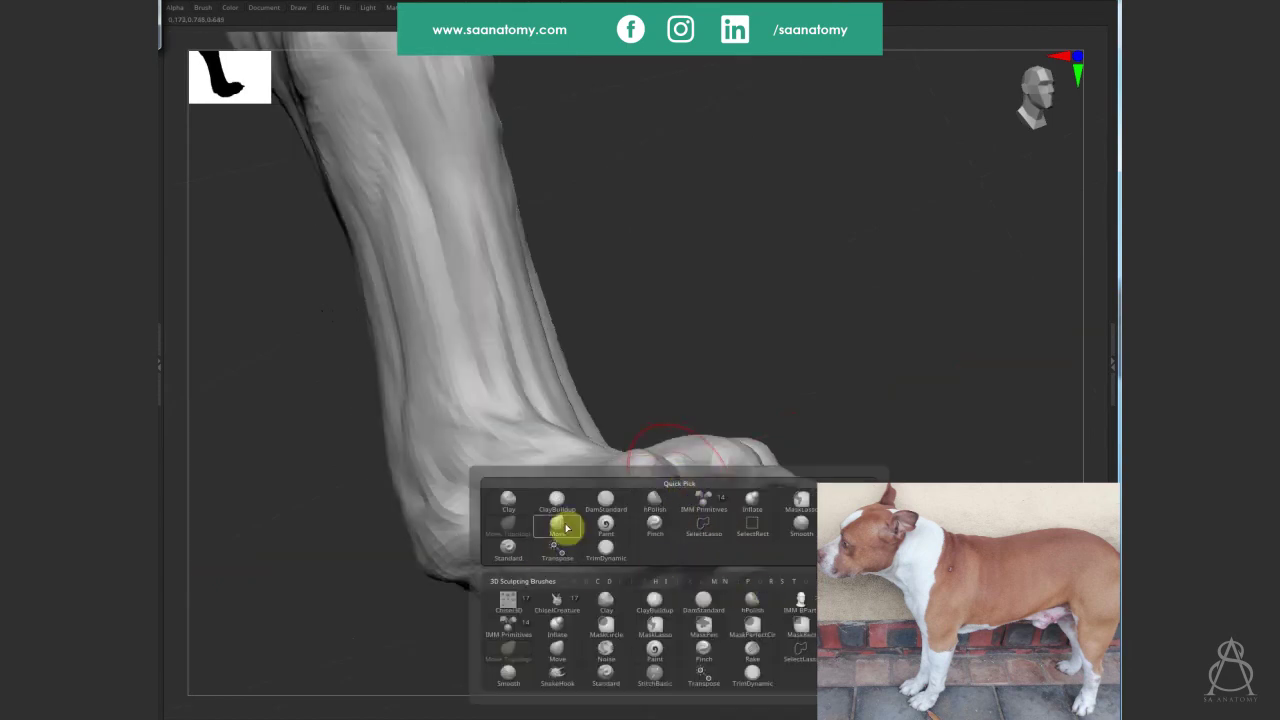
key(i)
key(n)
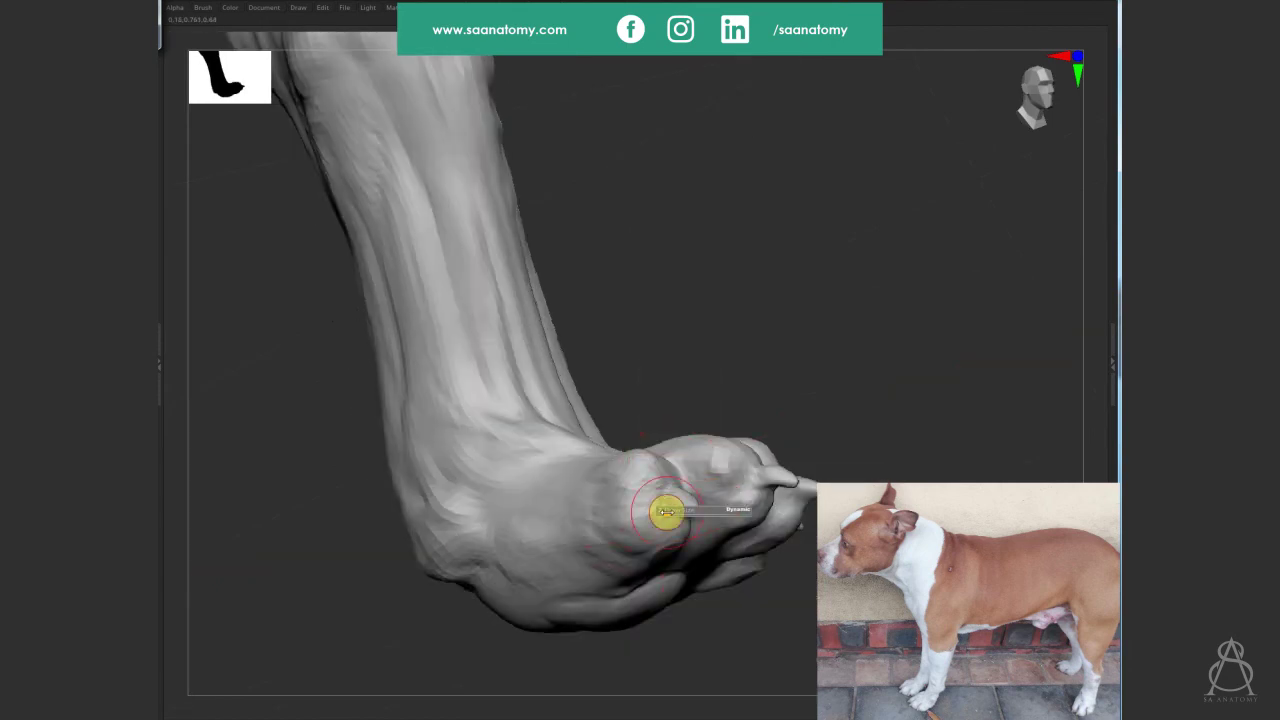
mouse_move(695, 507)
mouse_down()
mouse_move(677, 451)
mouse_move(692, 515)
mouse_up()
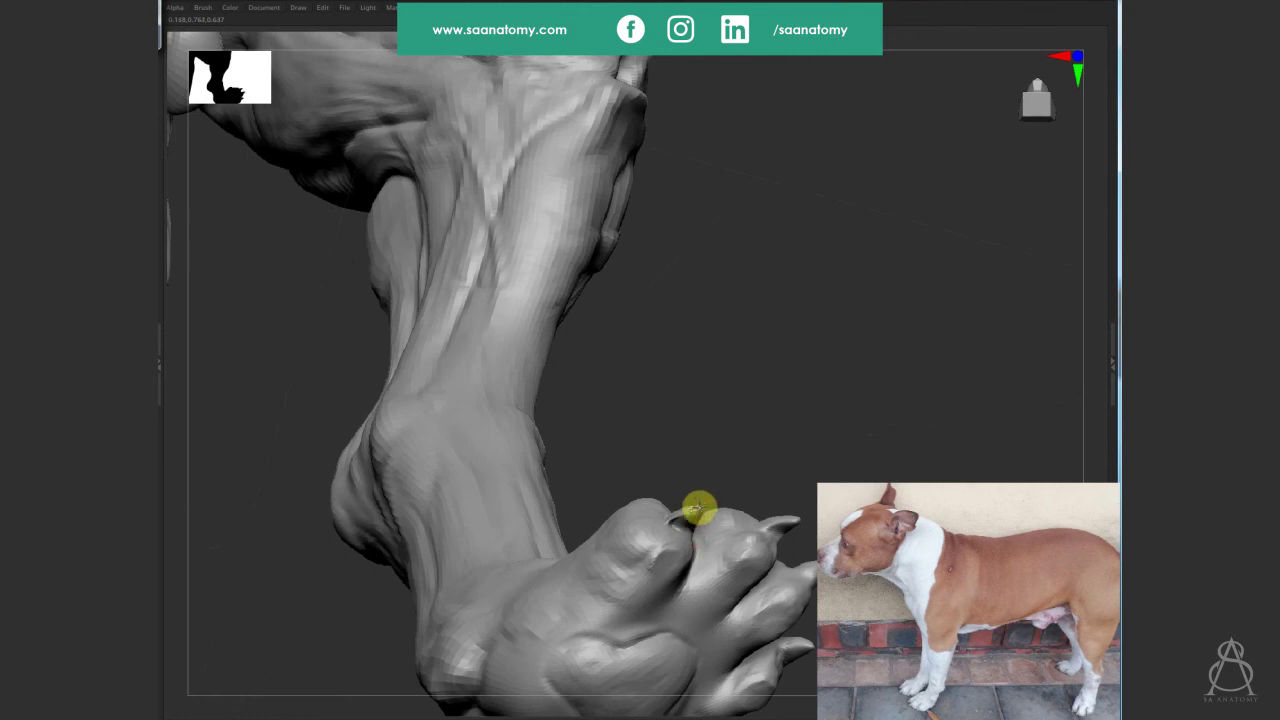
mouse_move(784, 374)
mouse_down()
mouse_move(563, 571)
mouse_move(696, 487)
mouse_up()
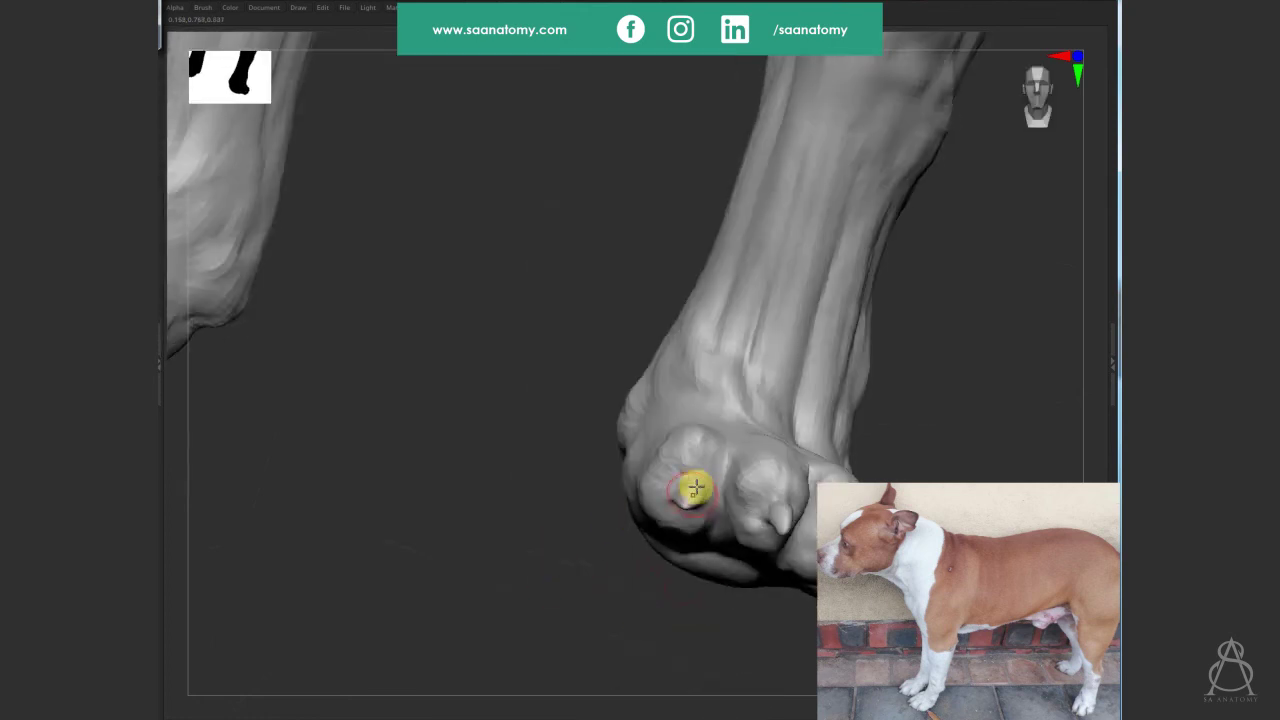
mouse_move(669, 587)
mouse_down()
mouse_move(540, 606)
mouse_move(534, 569)
mouse_move(611, 580)
mouse_move(654, 608)
mouse_move(698, 558)
mouse_up()
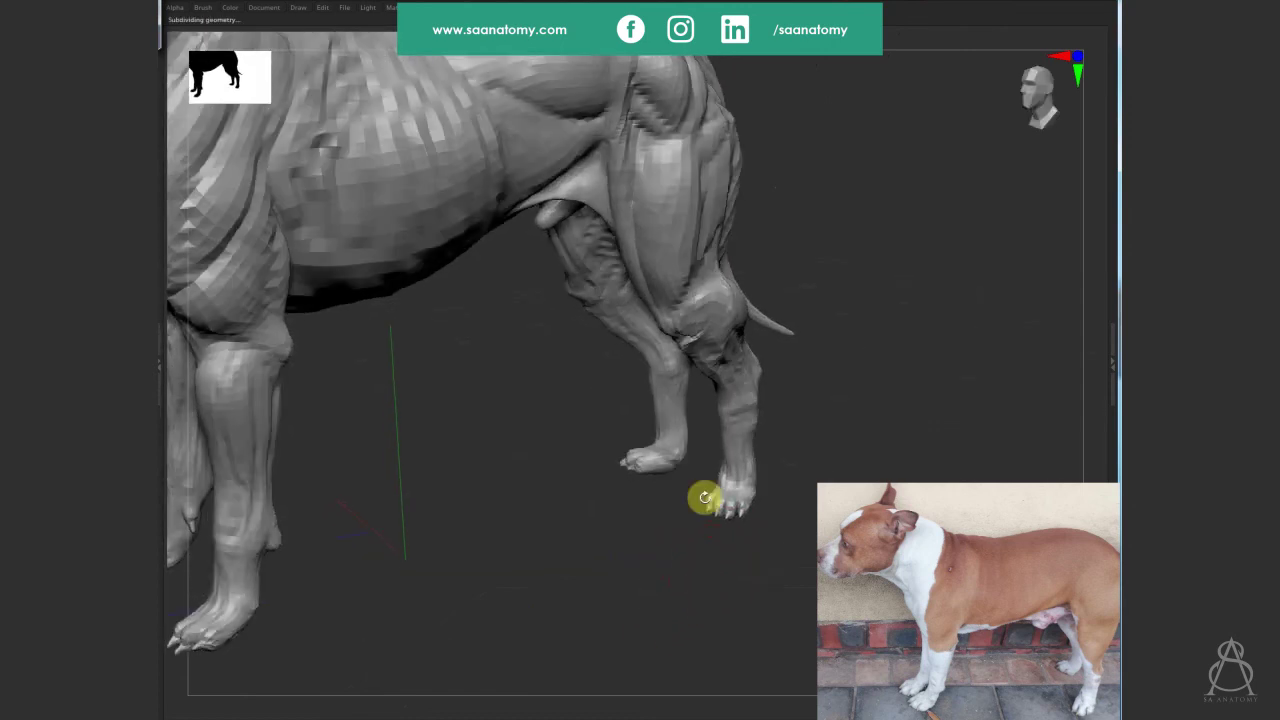
Orbit around the reposed dog to inspect the front legs, sides and hindquarters.
drag(706, 562, 711, 479)
drag(689, 566, 471, 586)
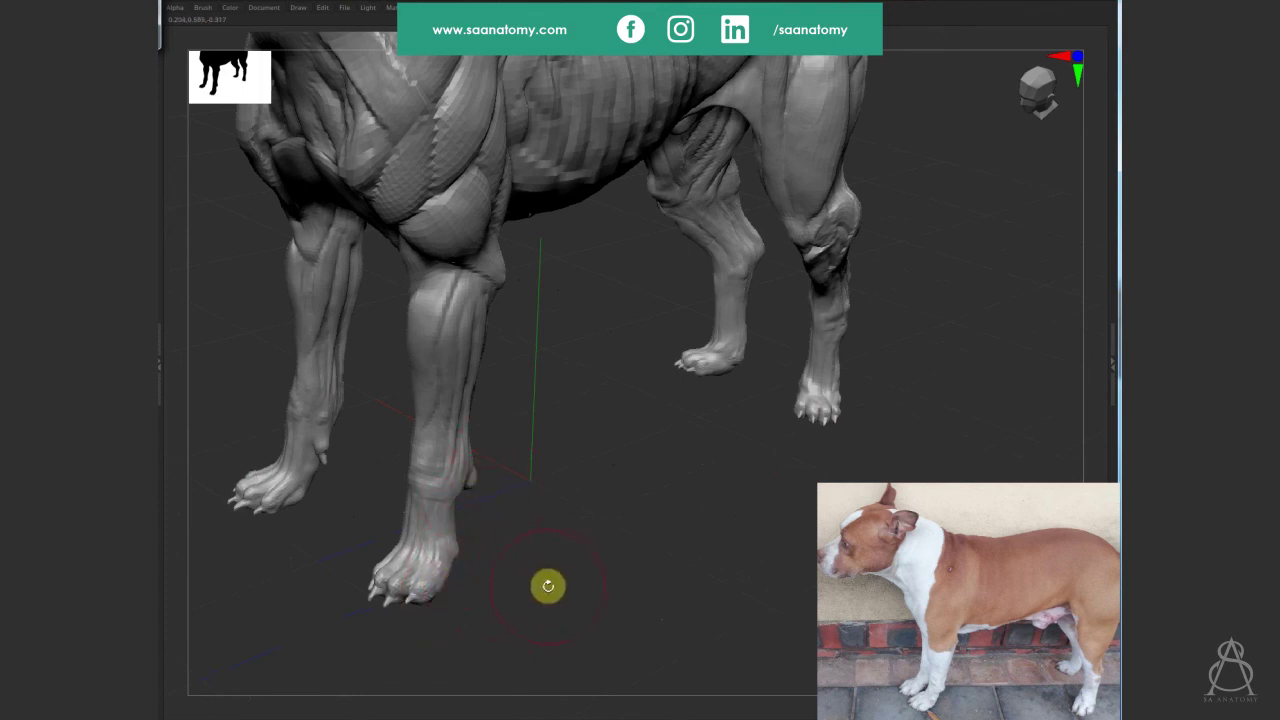
mouse_move(546, 586)
mouse_down()
mouse_move(626, 561)
mouse_move(599, 552)
mouse_up()
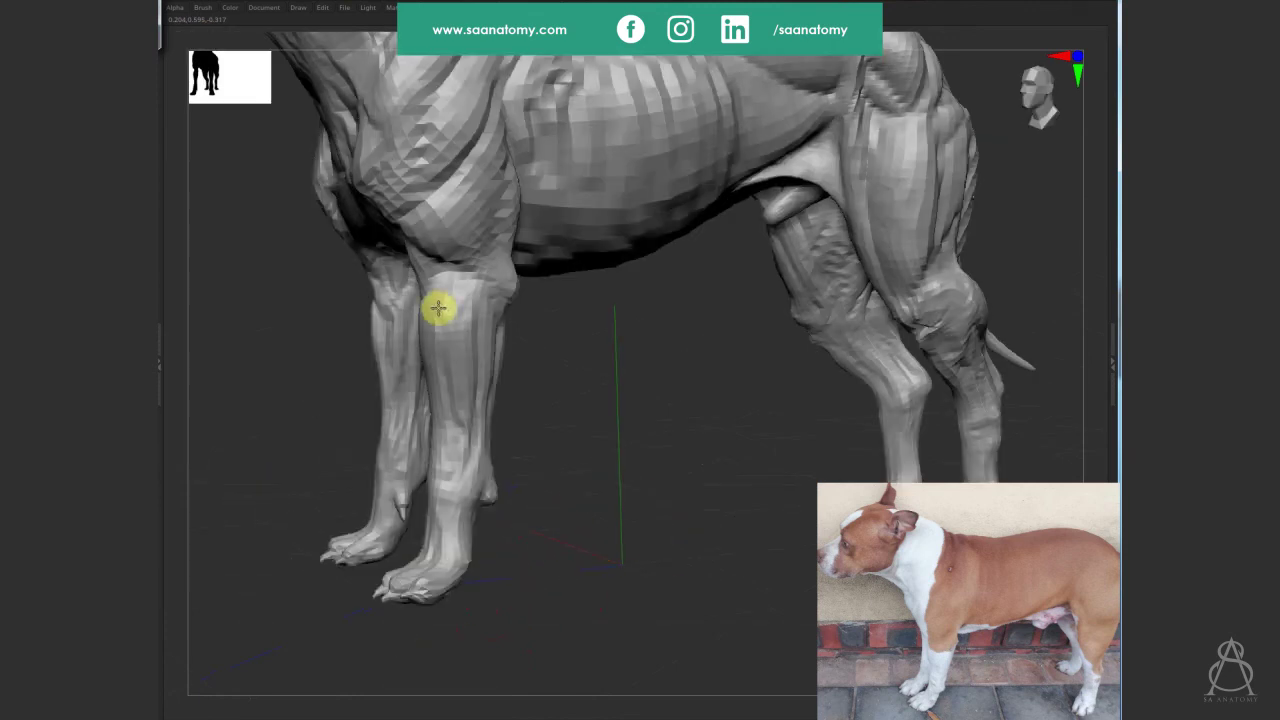
drag(438, 308, 434, 271)
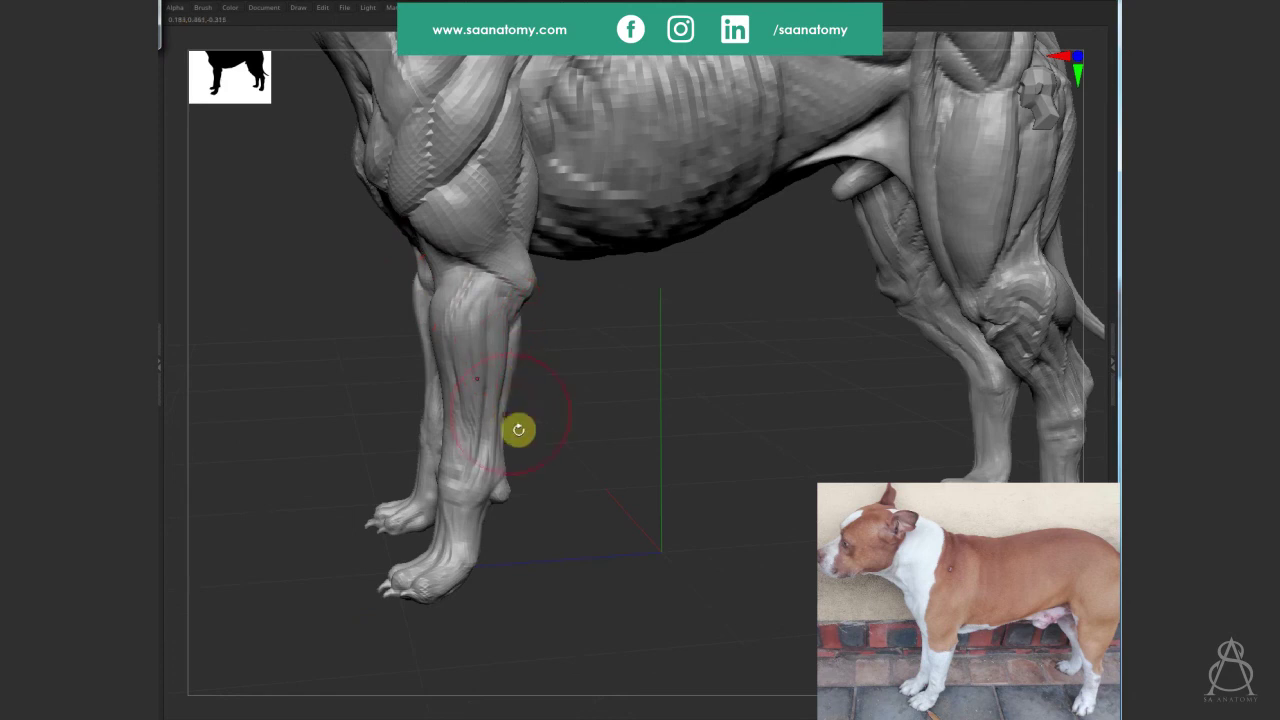
mouse_move(517, 429)
mouse_down()
mouse_move(469, 554)
mouse_move(616, 556)
mouse_move(671, 580)
mouse_move(726, 569)
mouse_move(746, 447)
mouse_move(700, 531)
mouse_up()
mouse_move(649, 586)
mouse_down()
mouse_move(629, 563)
mouse_move(619, 602)
mouse_move(523, 371)
mouse_up()
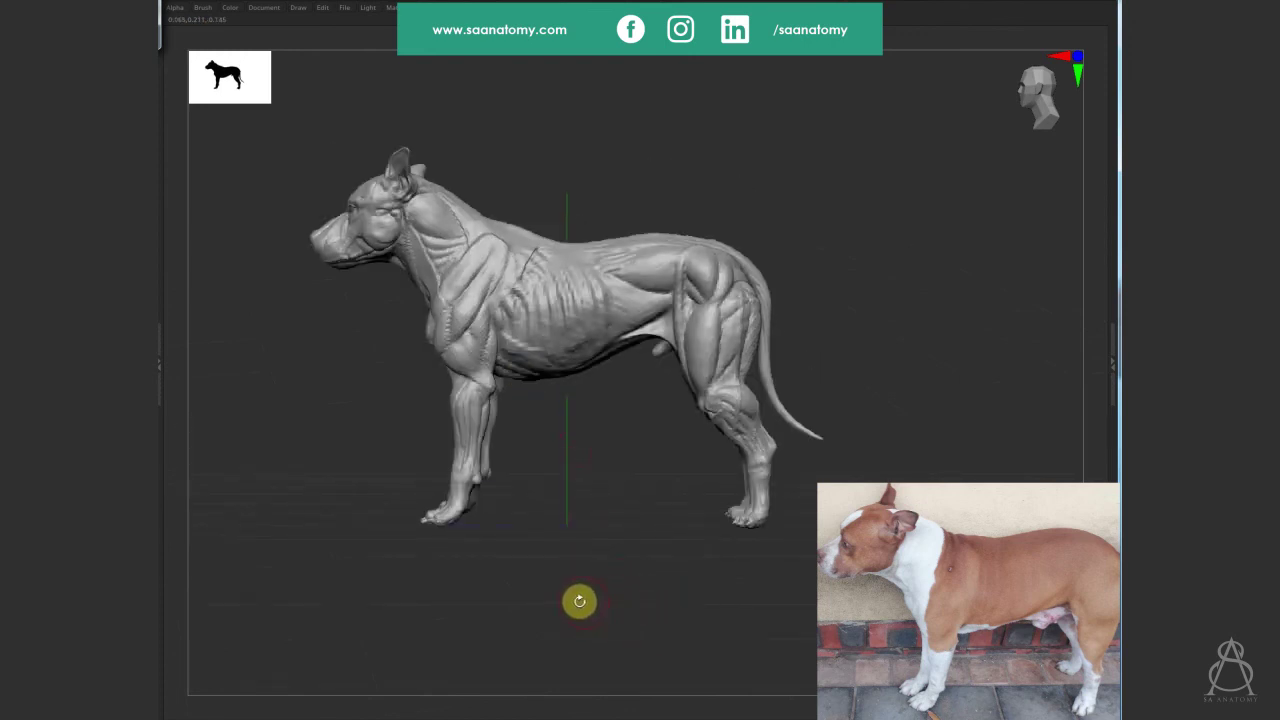
mouse_move(577, 600)
mouse_down()
mouse_move(651, 591)
mouse_move(474, 646)
mouse_move(587, 646)
mouse_move(551, 646)
mouse_up()
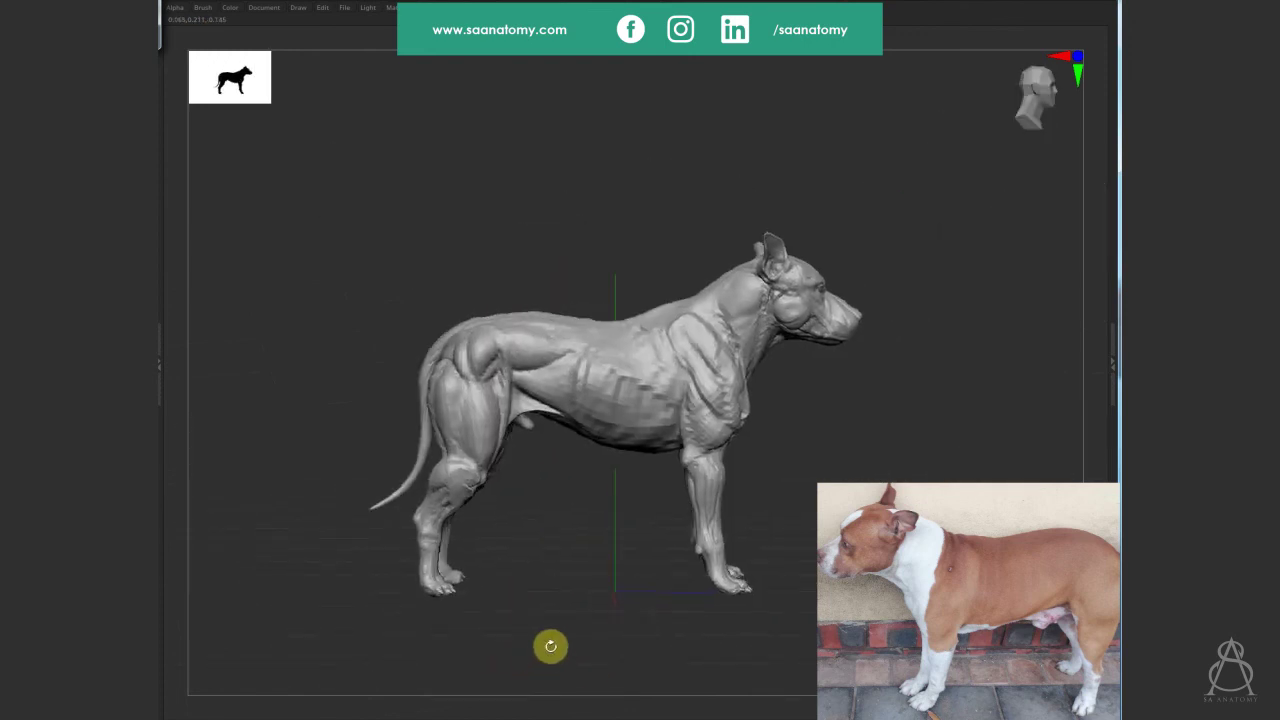
mouse_move(546, 549)
mouse_down()
mouse_move(674, 334)
mouse_move(519, 392)
mouse_up()
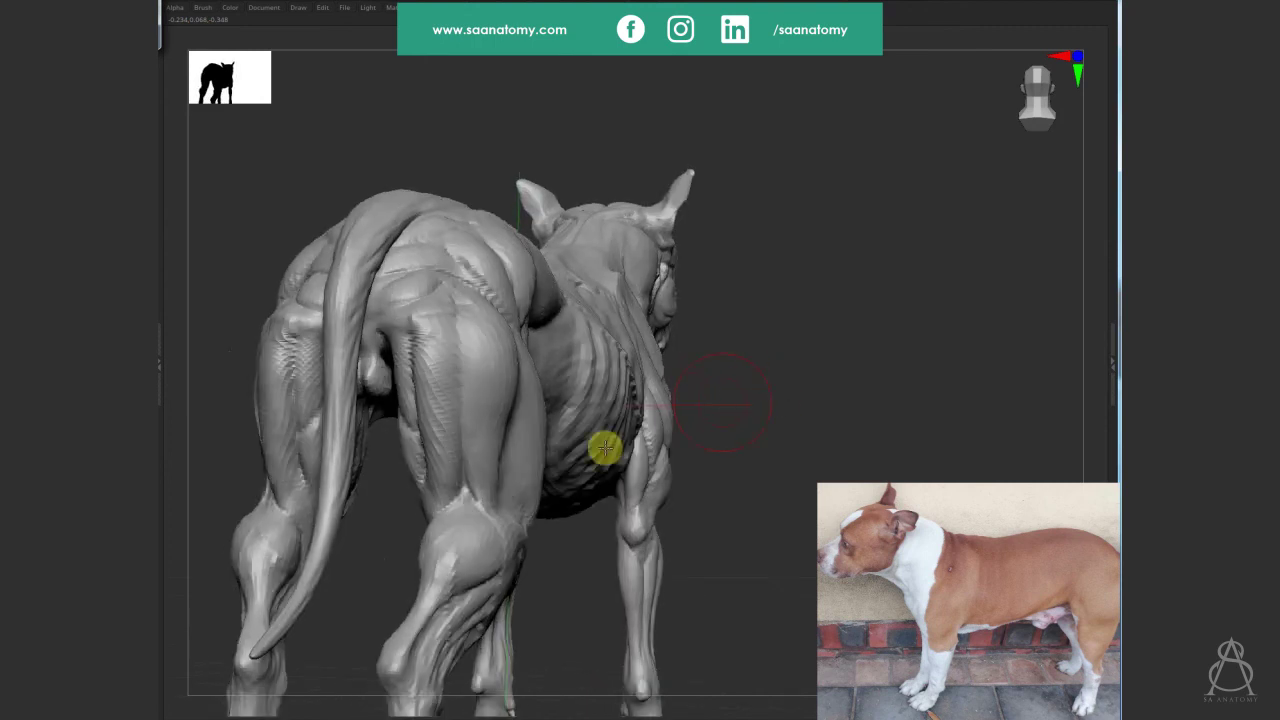
Adjust the brush Draw Size and step up to the highest subdivision level.
drag(694, 478, 574, 563)
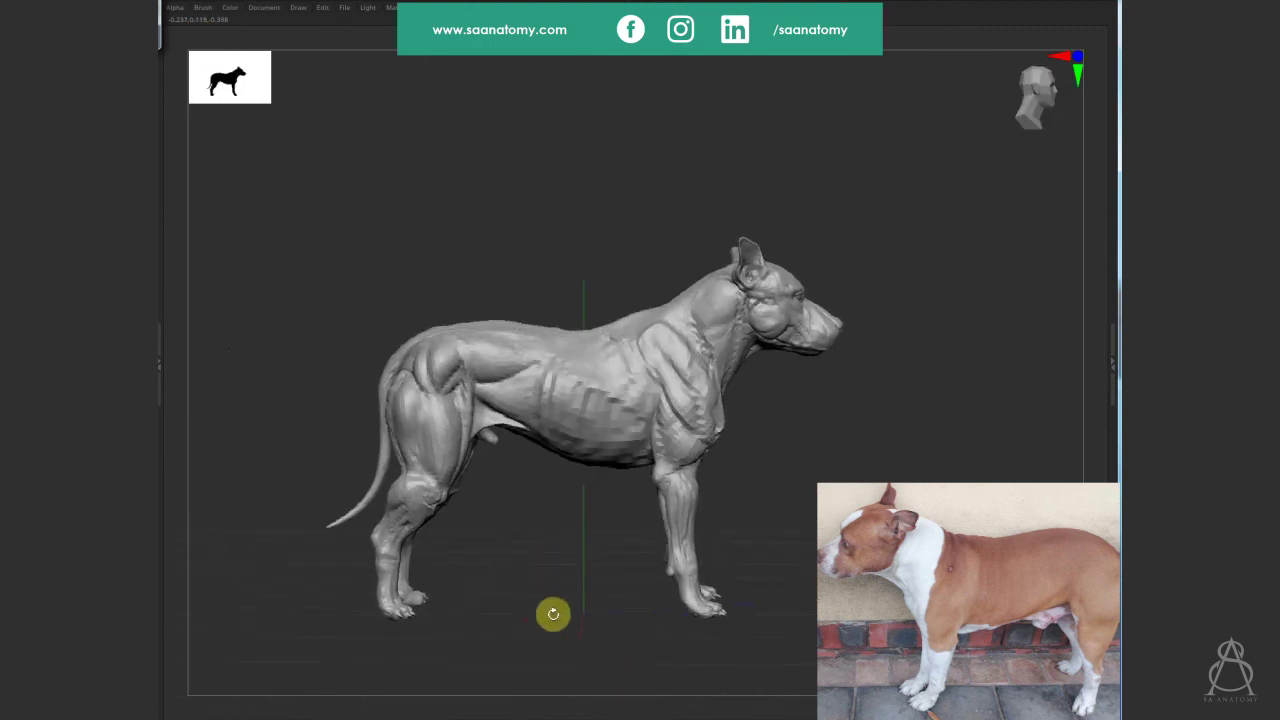
key(s)
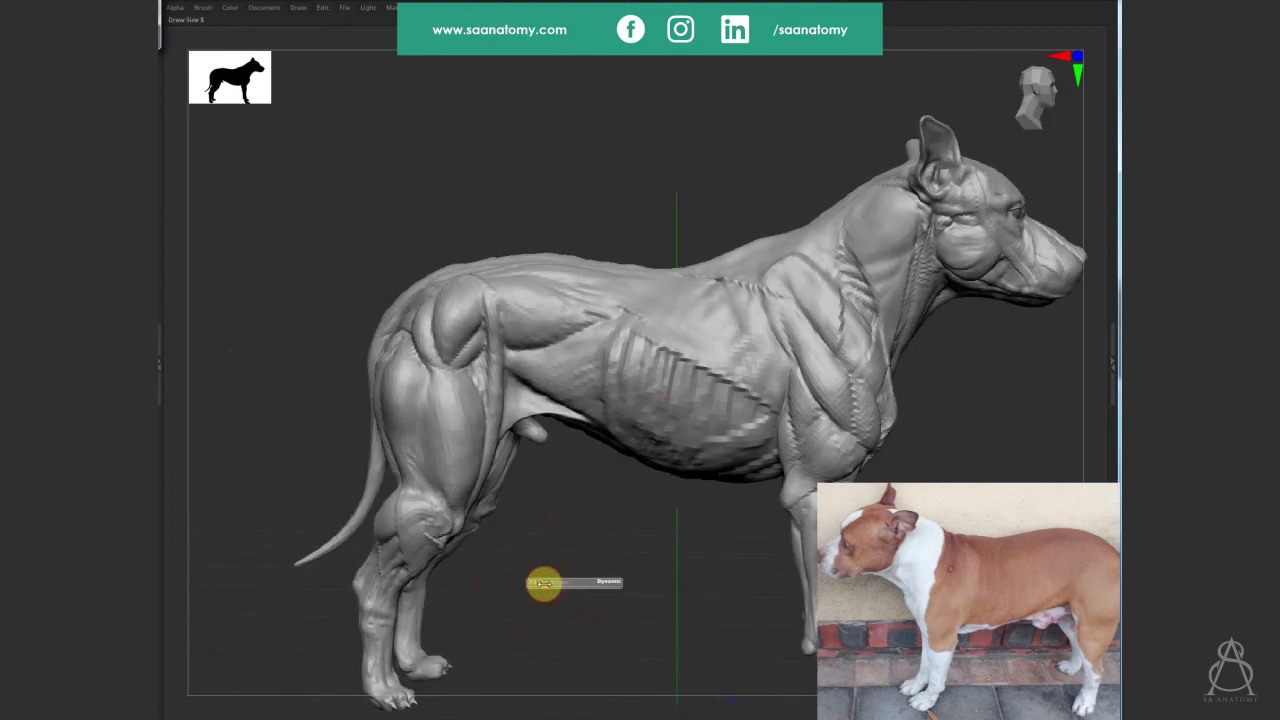
key(d)
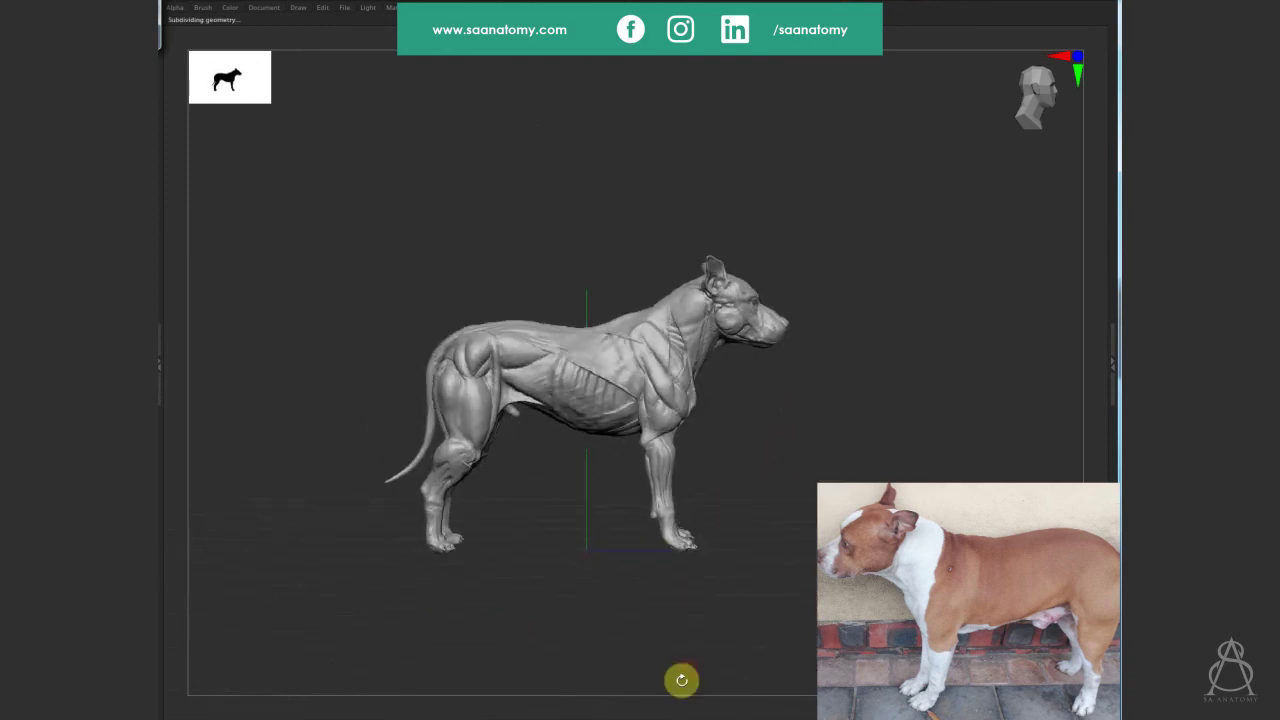